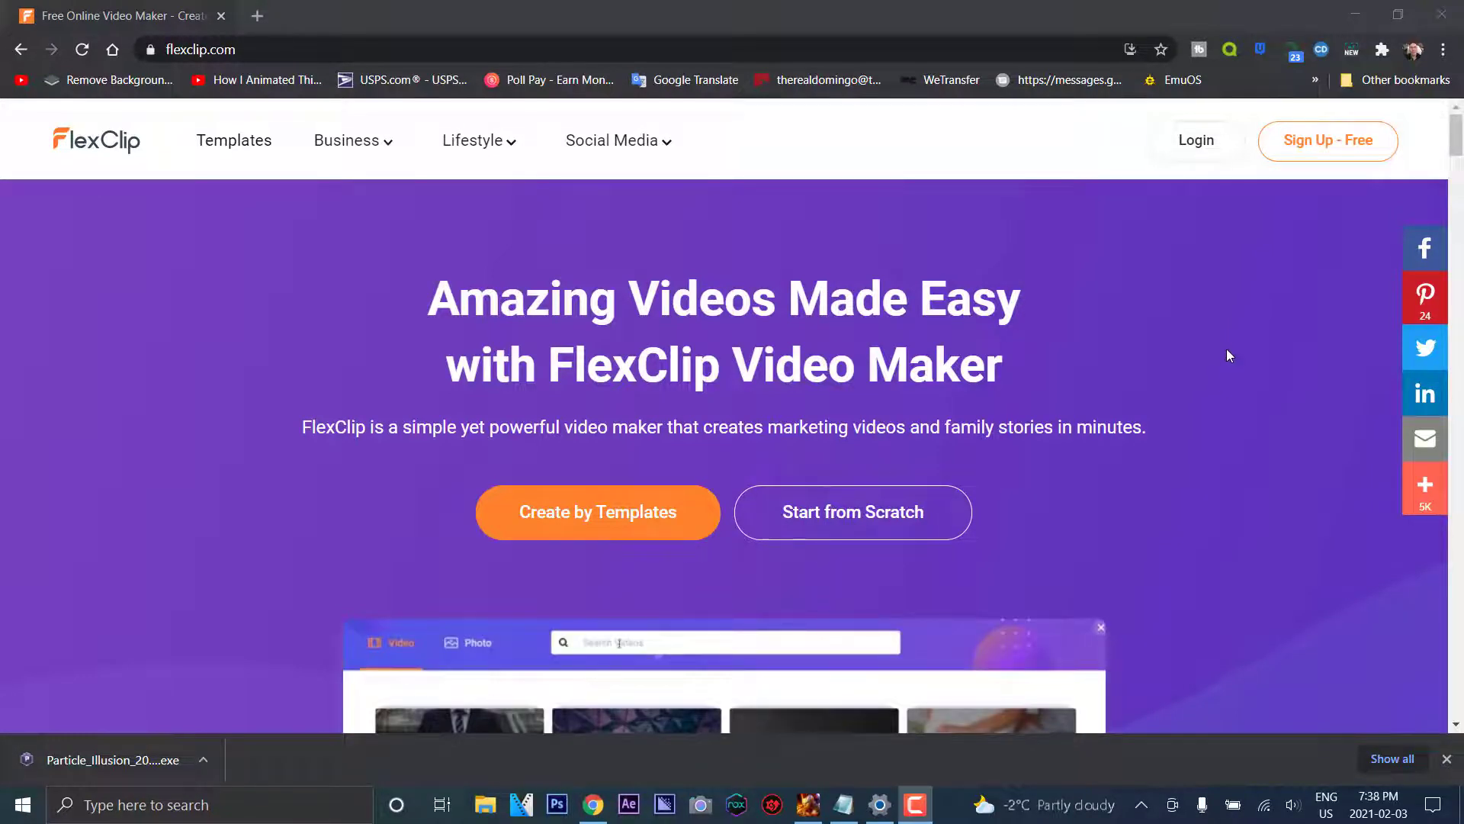
# Sign in to FlexClip with the first listed Google account
pyautogui.click(1211, 156)
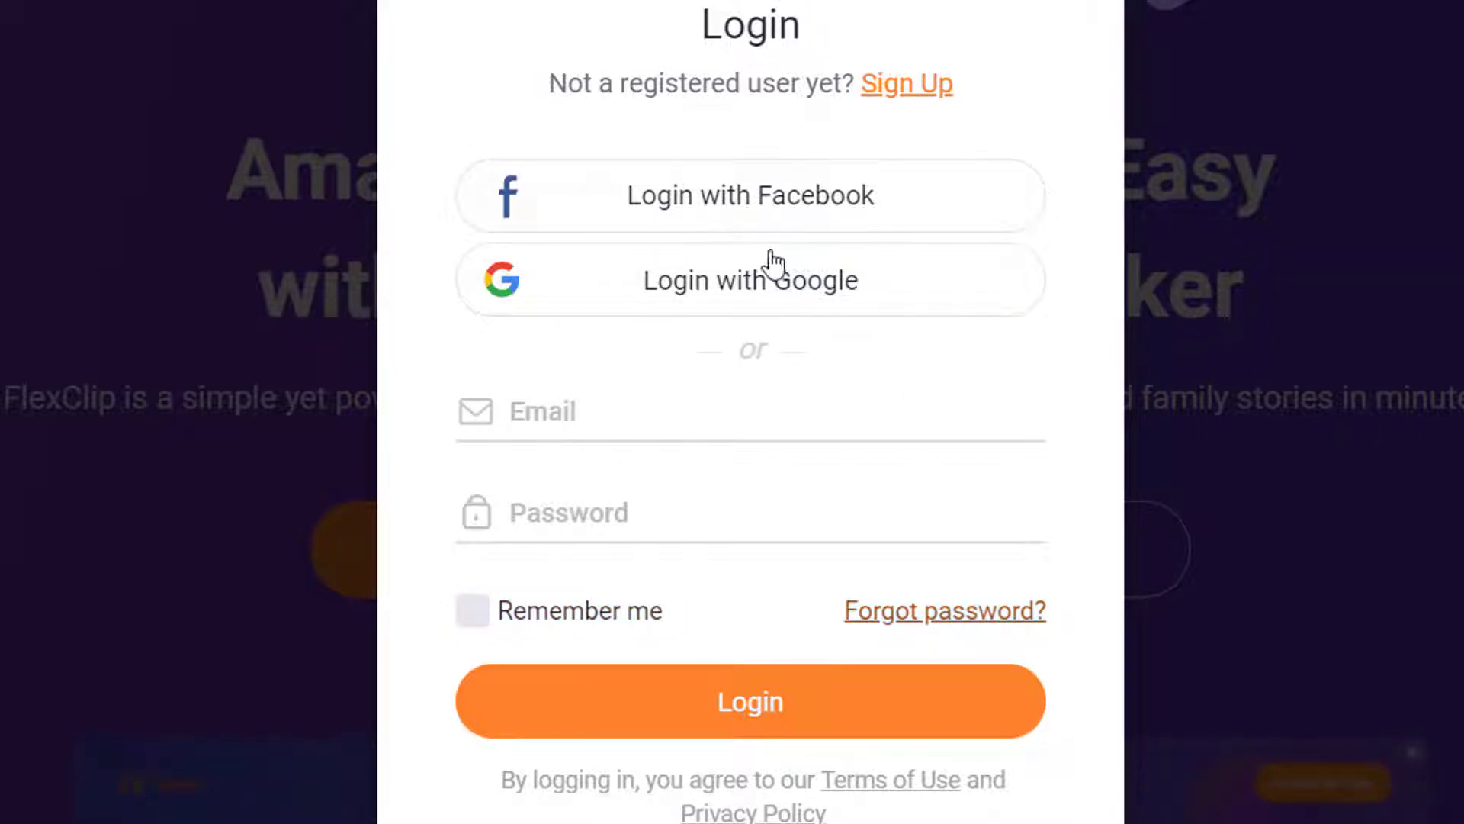
pyautogui.click(936, 303)
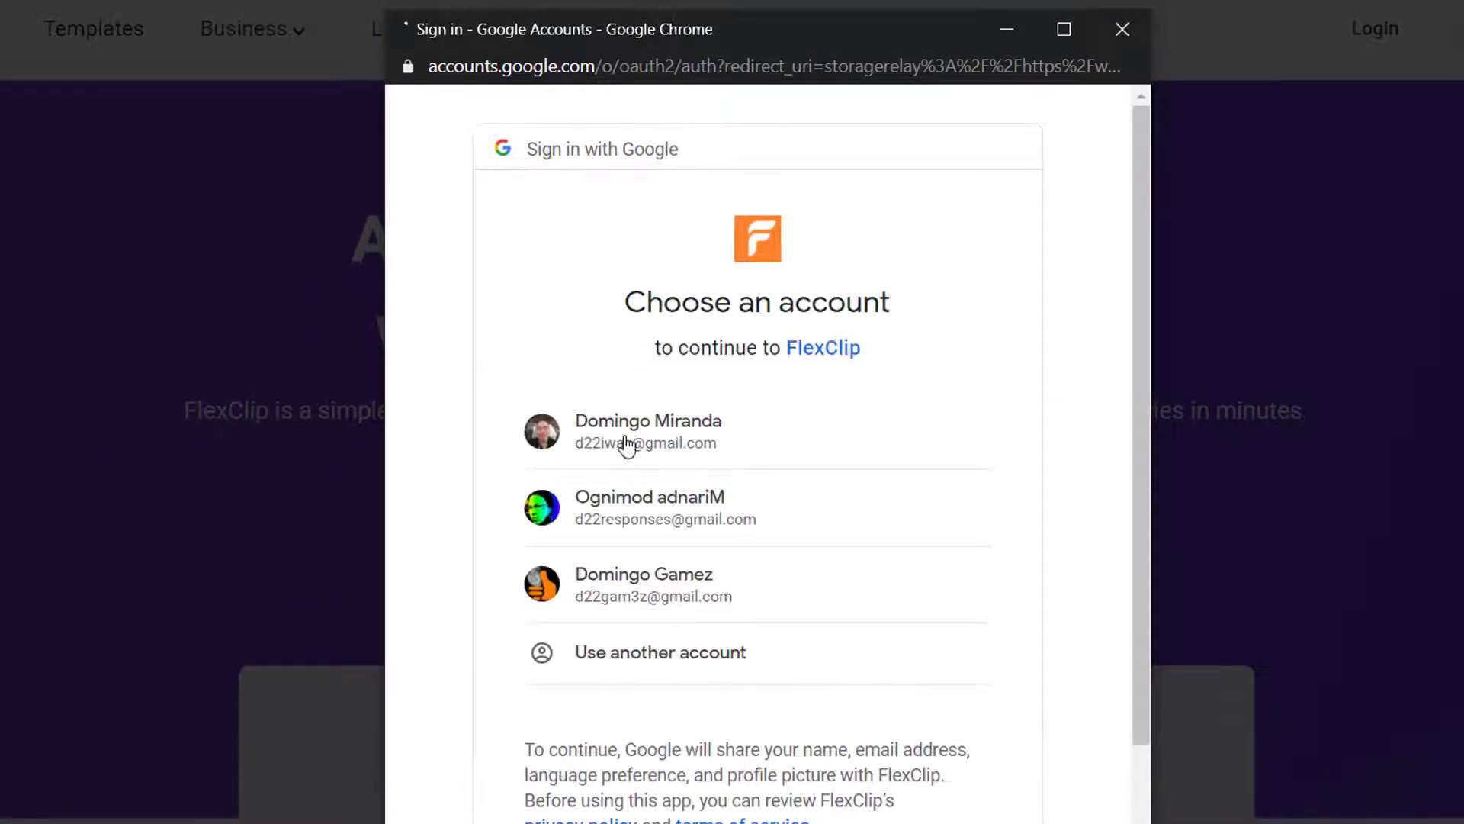
pyautogui.click(627, 445)
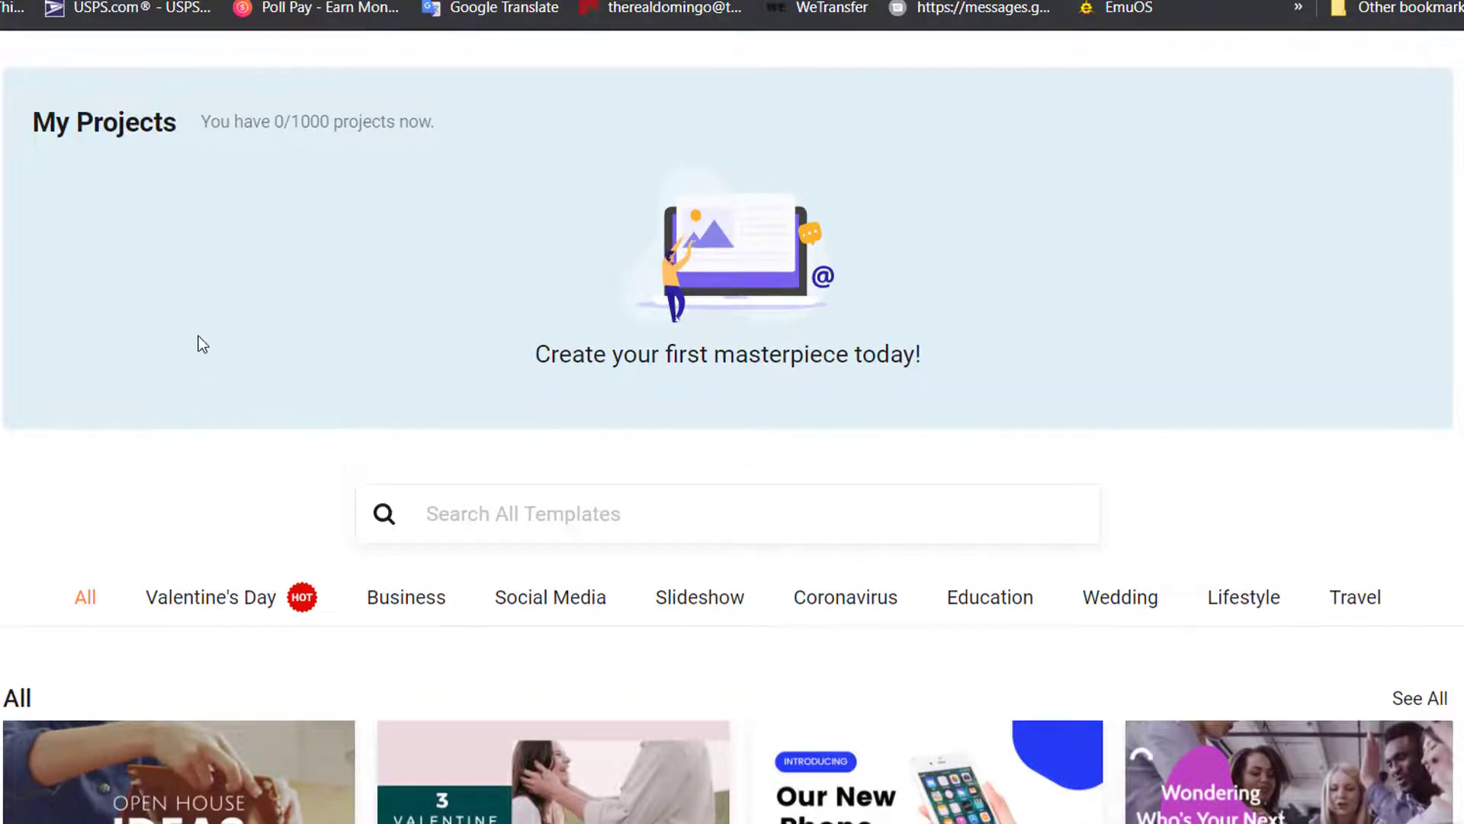
# Jump to Valentine's Day templates, then scroll down to the How-to & Tutorial row with Choose Laptop
pyautogui.scroll(-2, 198, 338)
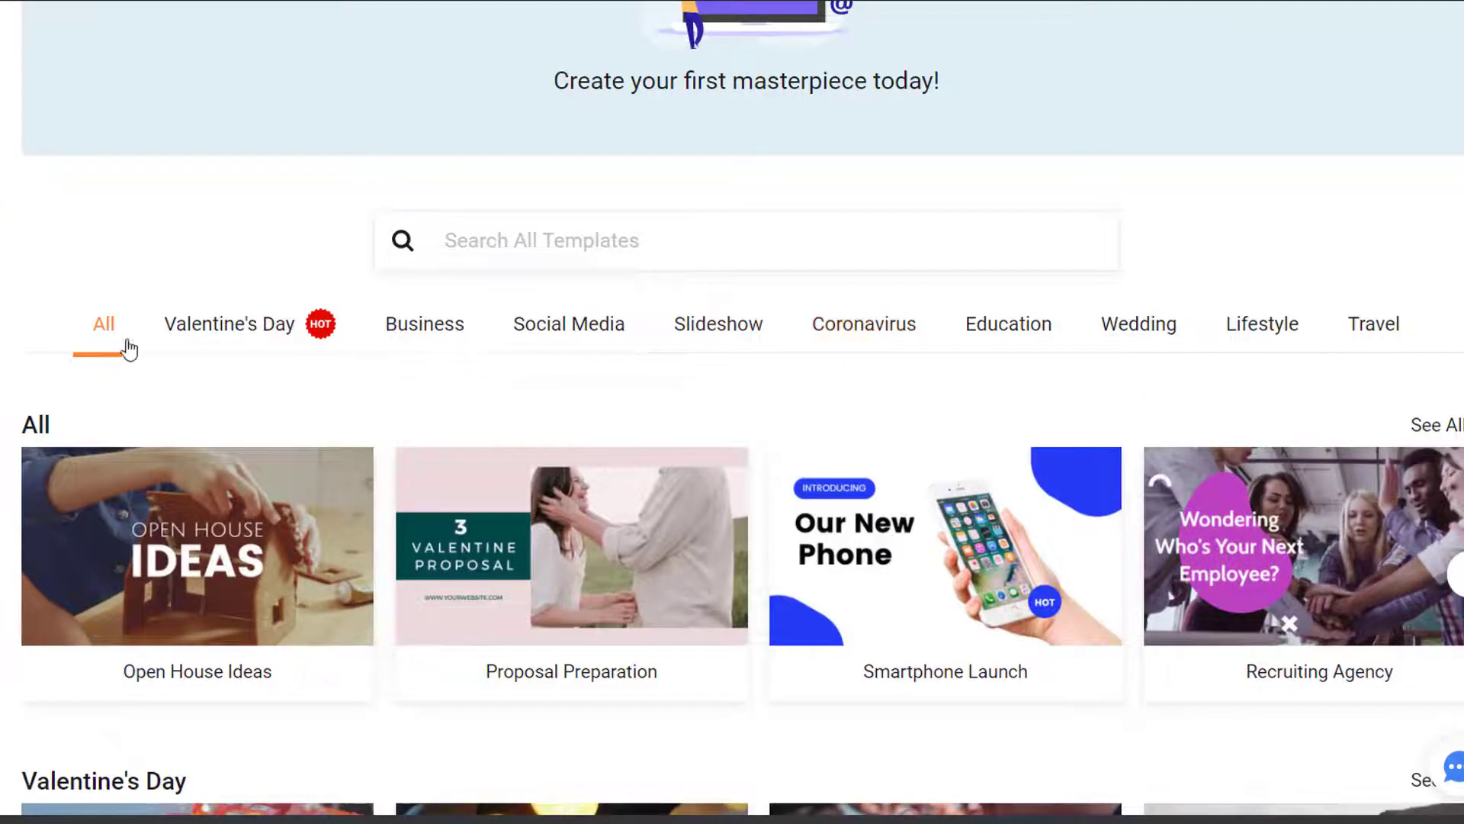
pyautogui.click(253, 341)
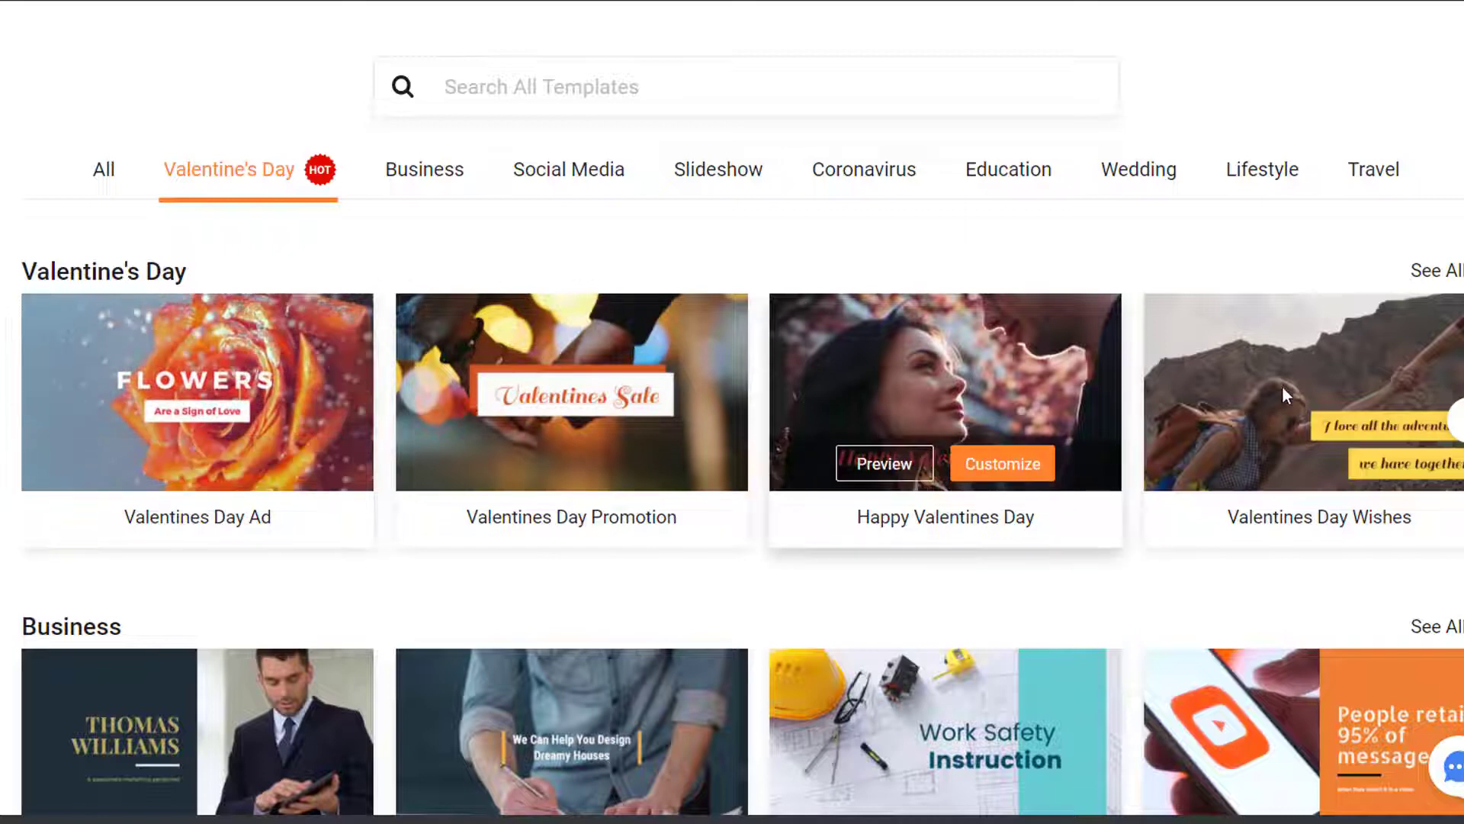
pyautogui.scroll(-2, 1090, 684)
pyautogui.scroll(-3, 1090, 683)
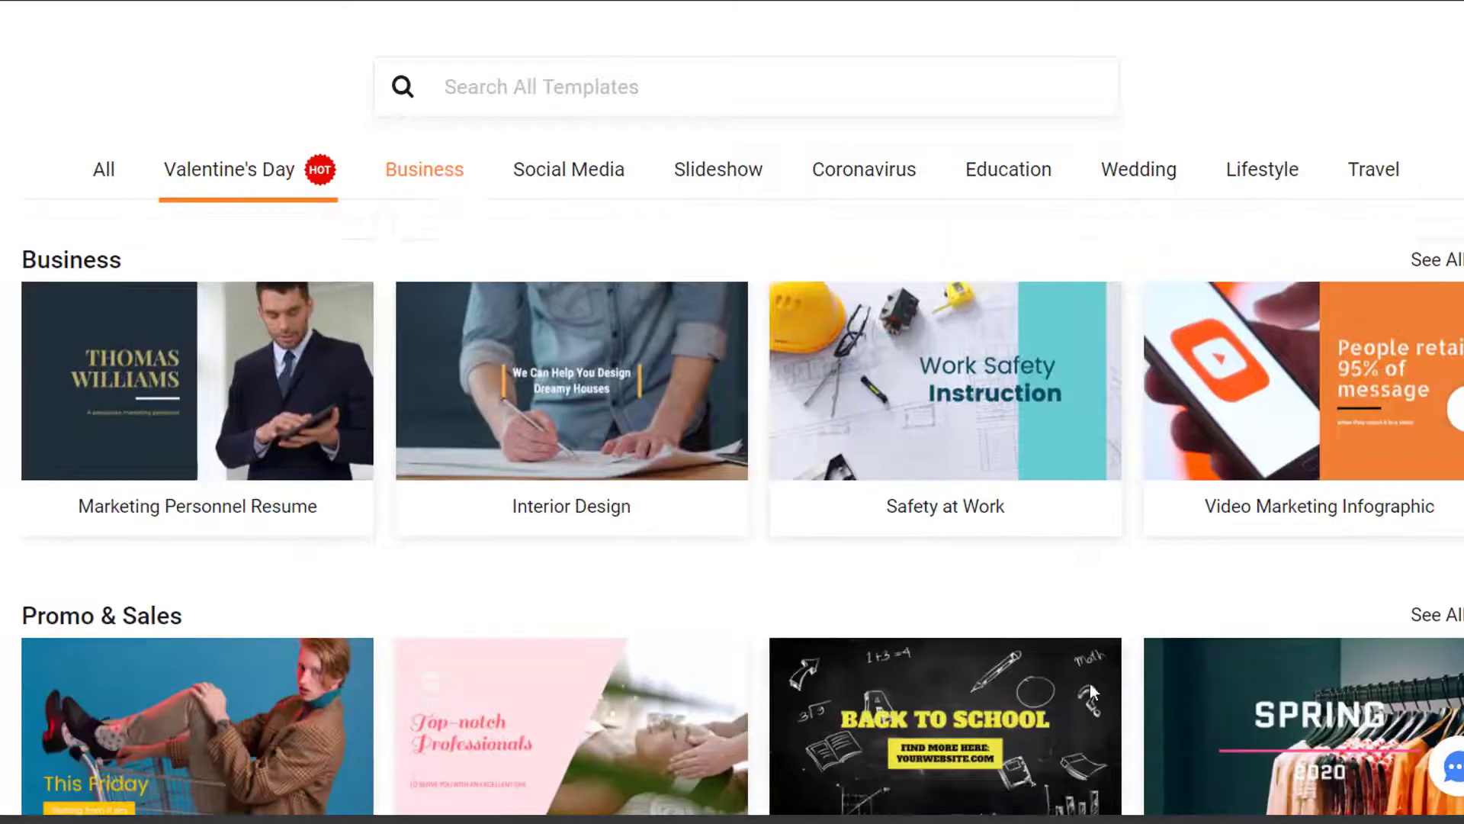
pyautogui.scroll(-6, 816, 492)
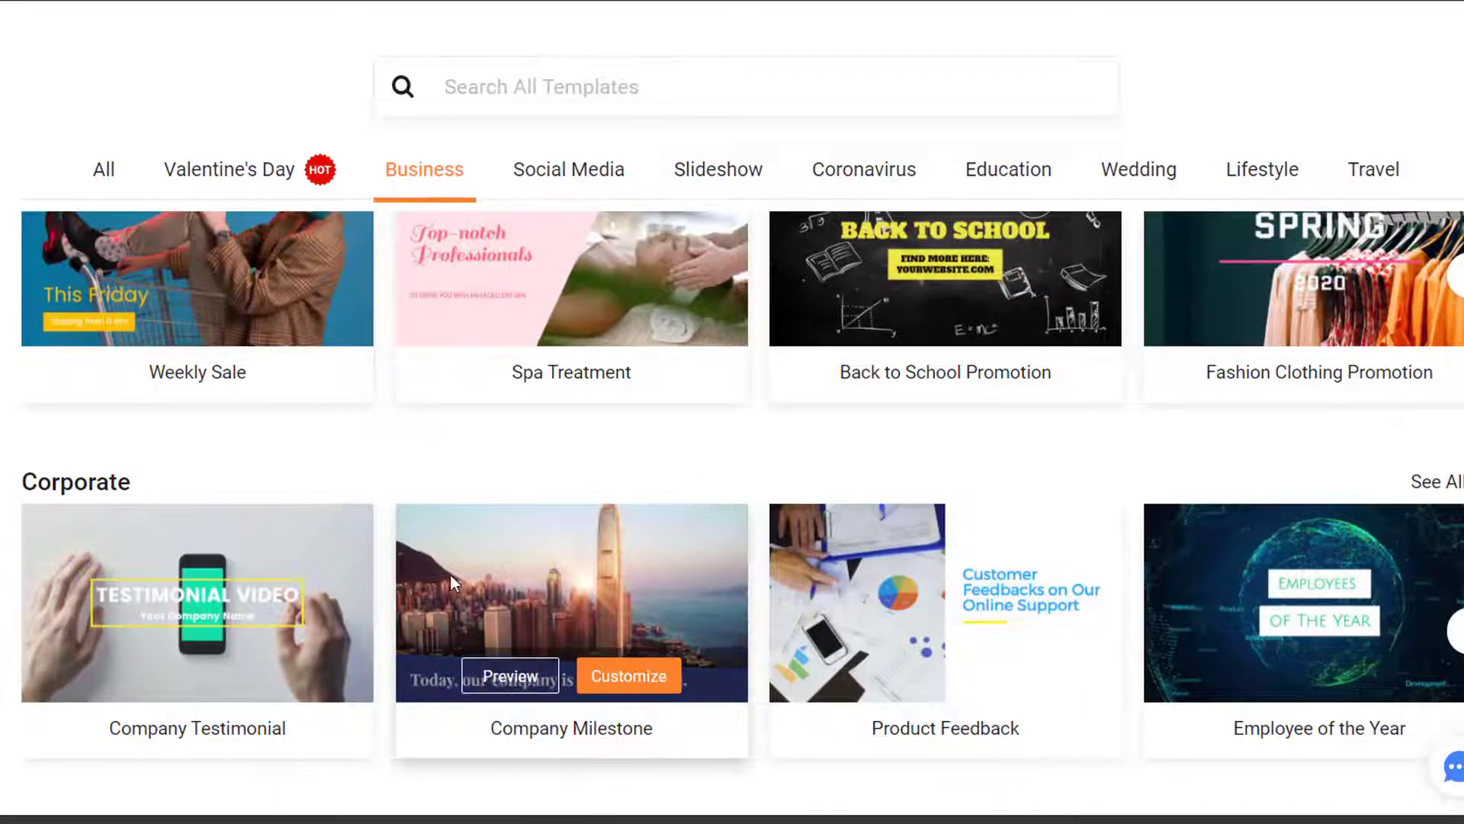
pyautogui.scroll(-5, 442, 572)
pyautogui.scroll(-4, 425, 568)
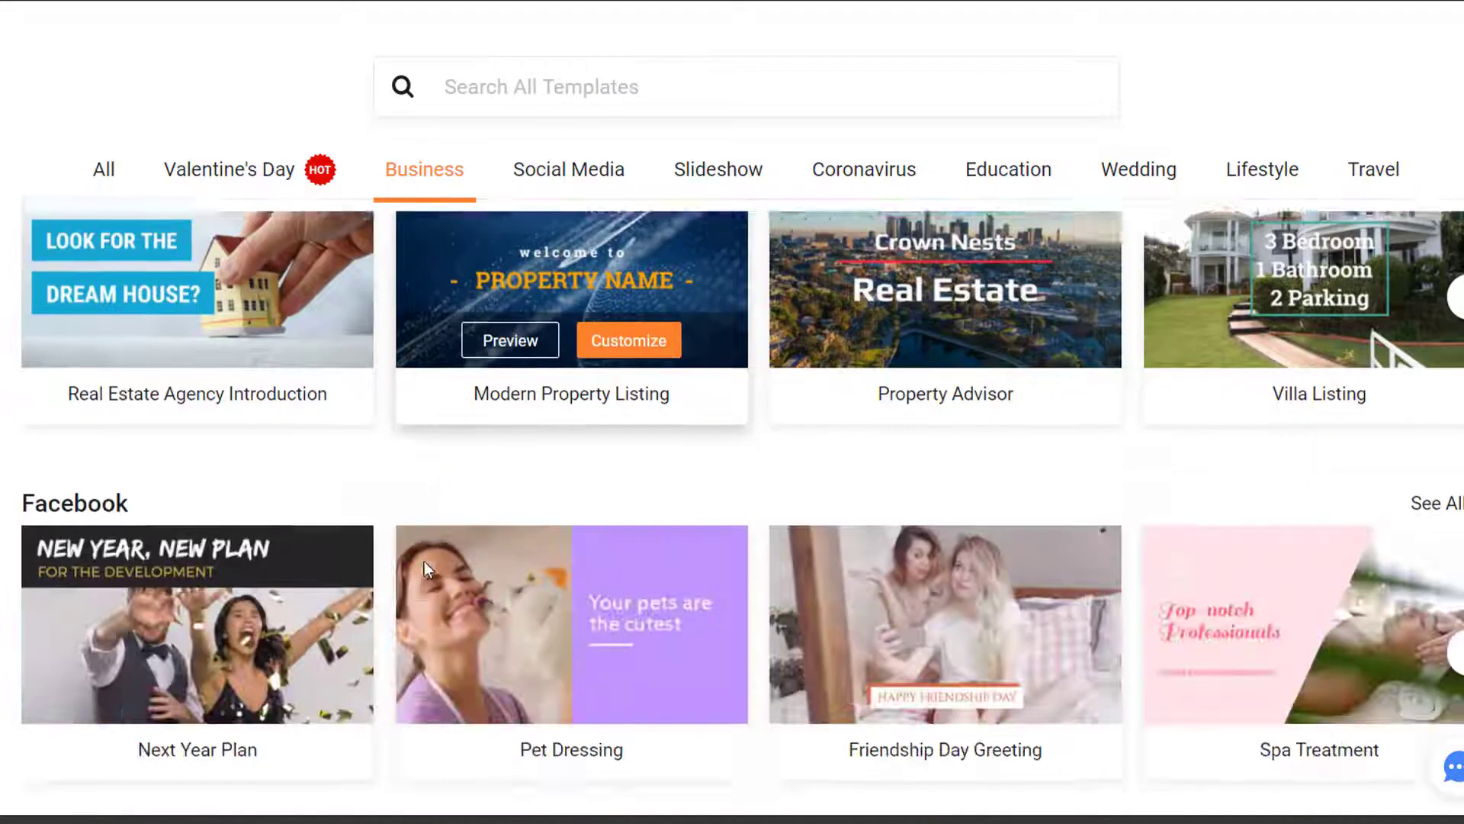
pyautogui.scroll(-4, 278, 573)
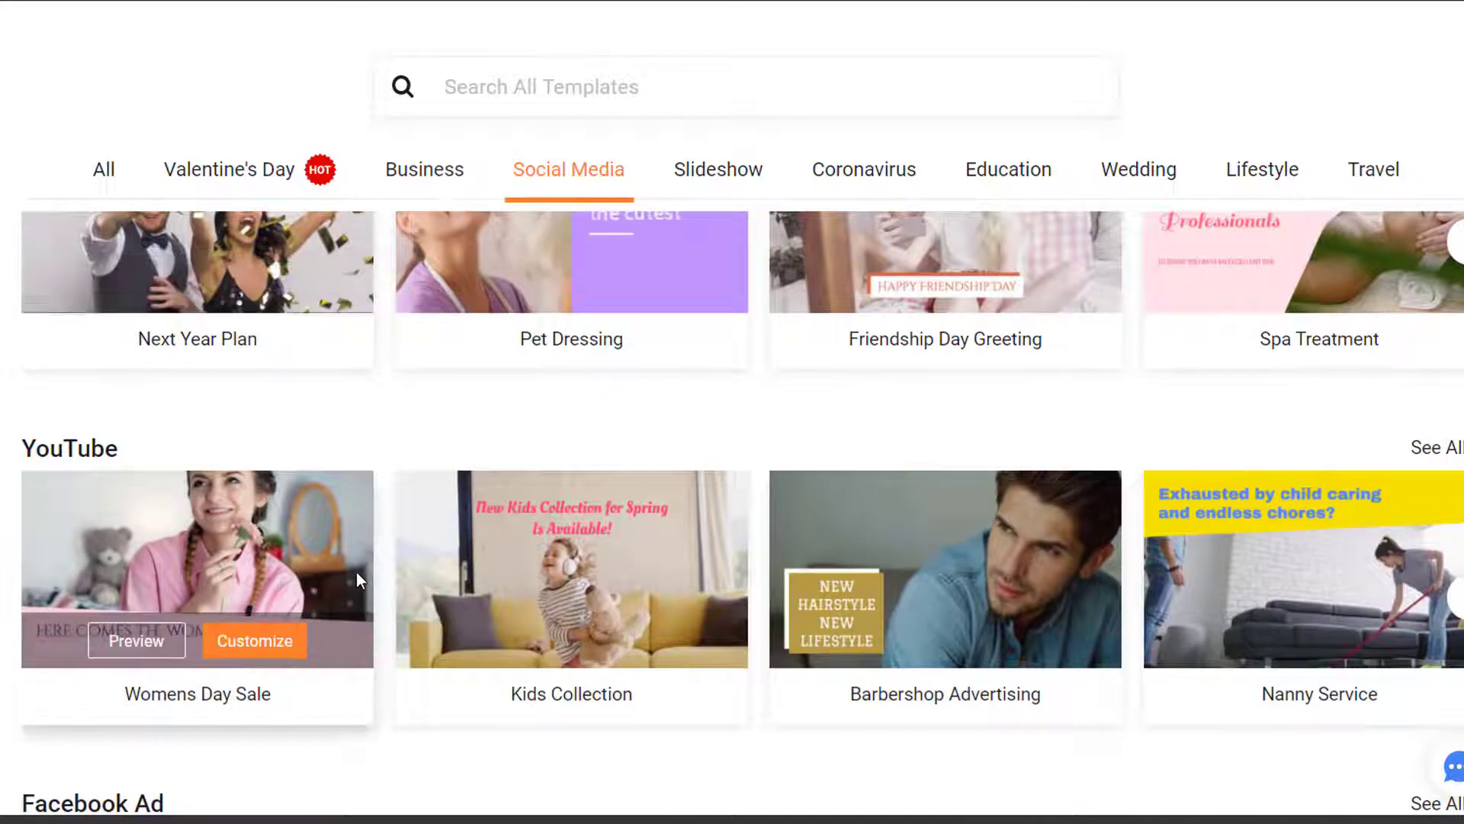
pyautogui.scroll(-7, 355, 573)
pyautogui.scroll(-8, 350, 615)
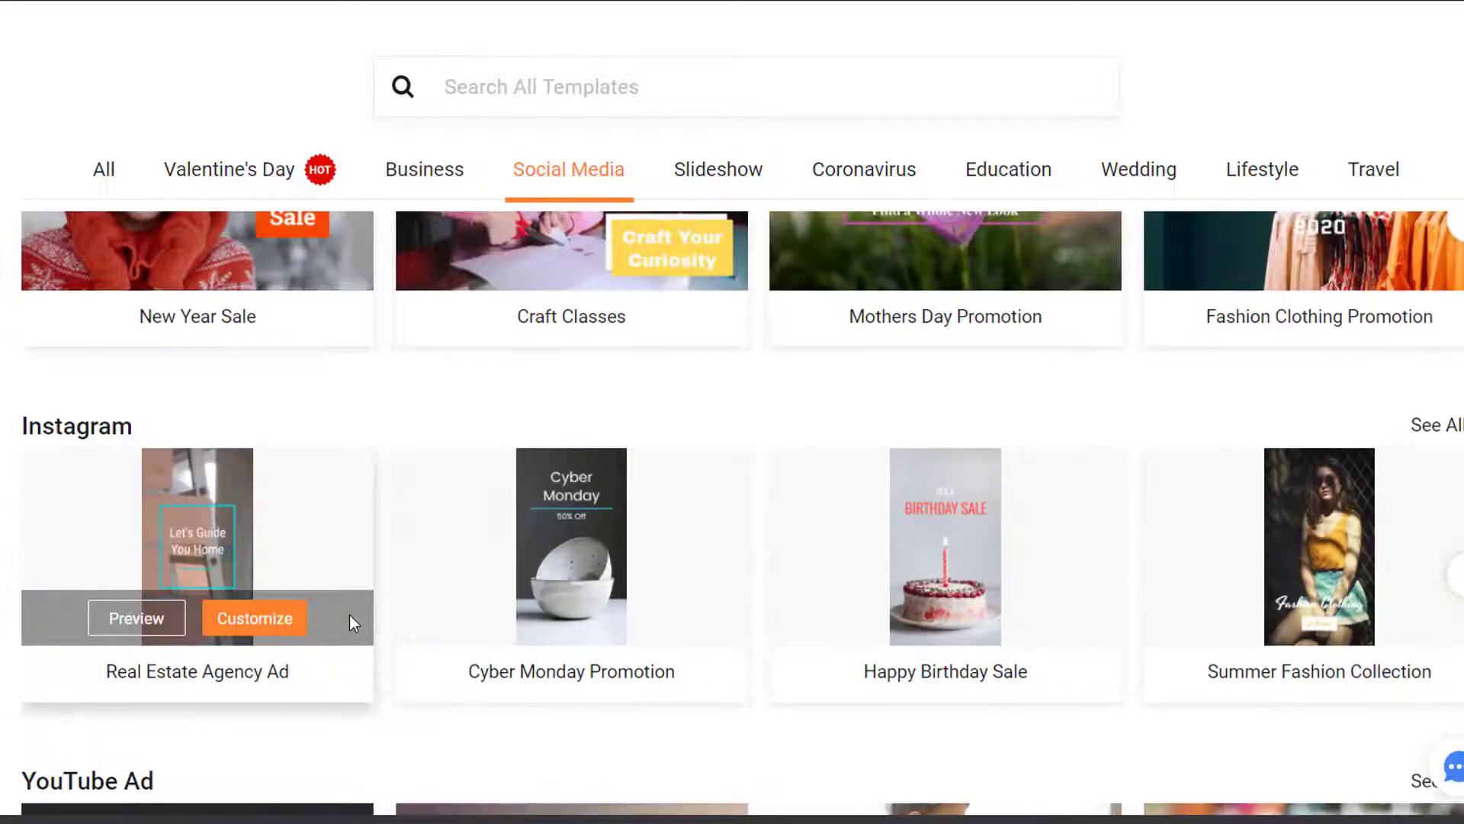
pyautogui.scroll(-3, 334, 552)
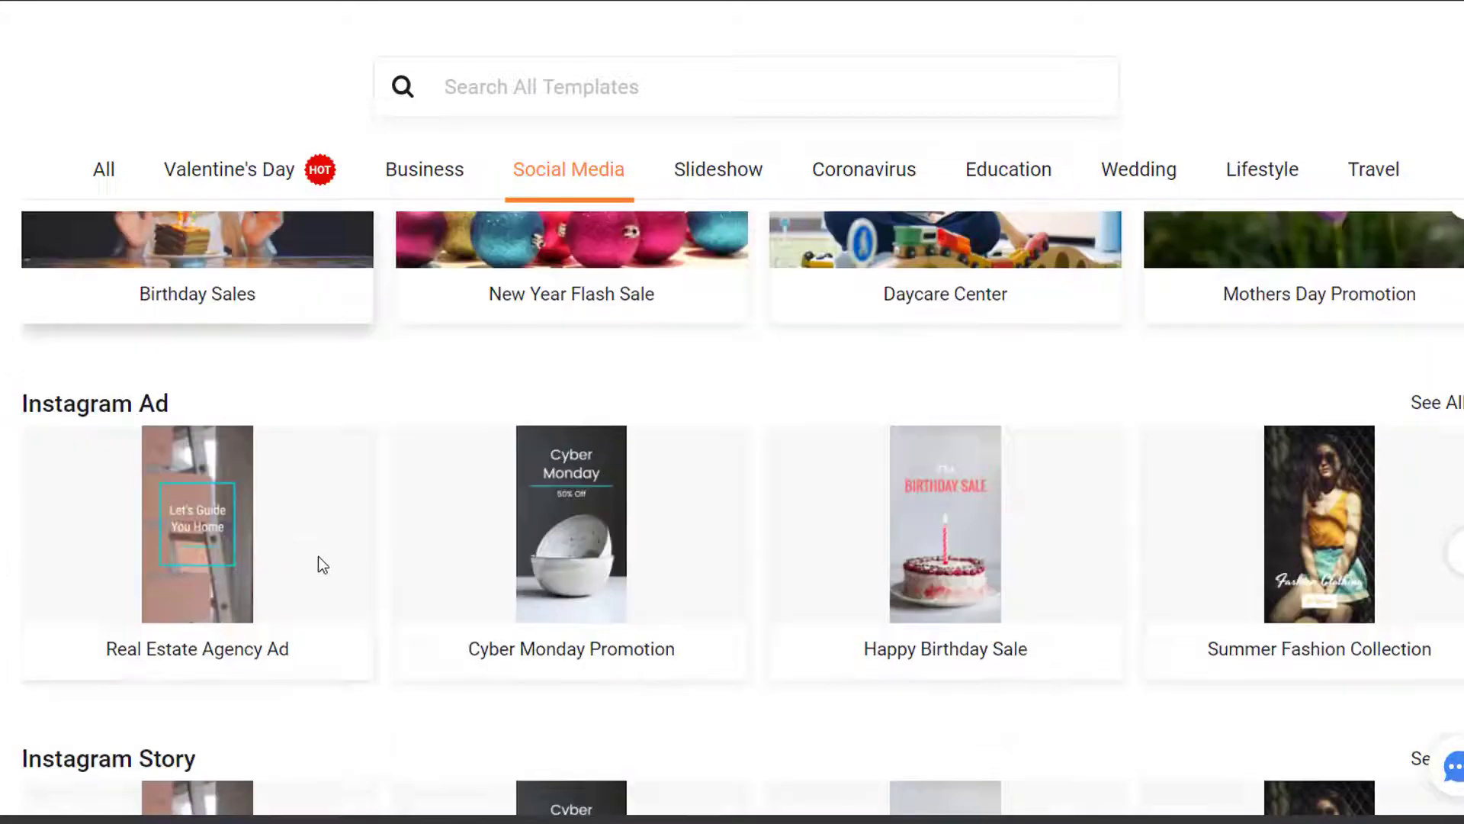
pyautogui.scroll(-6, 340, 541)
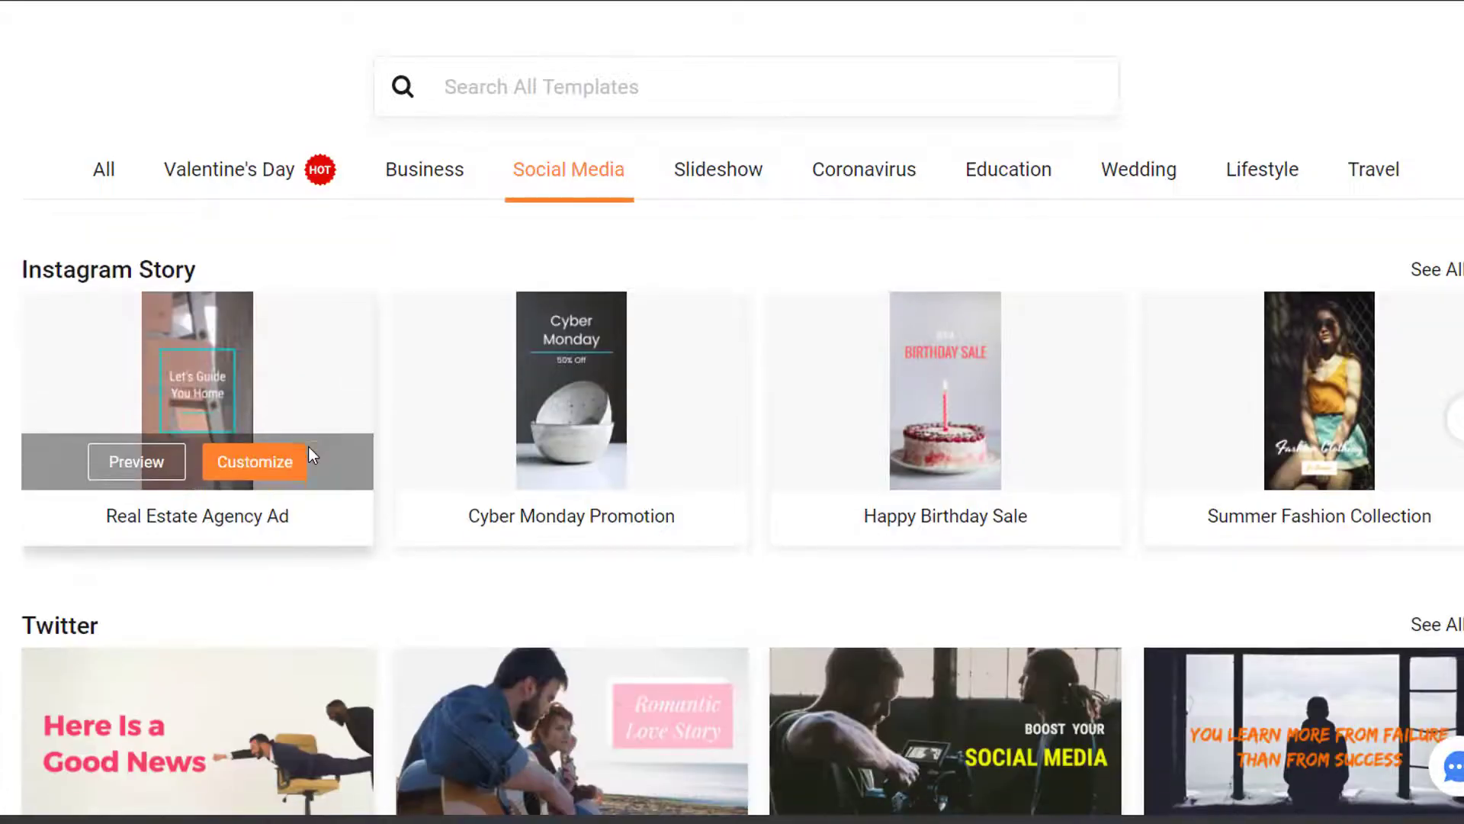
pyautogui.scroll(-5, 308, 446)
pyautogui.scroll(-2, 306, 433)
pyautogui.scroll(-5, 343, 488)
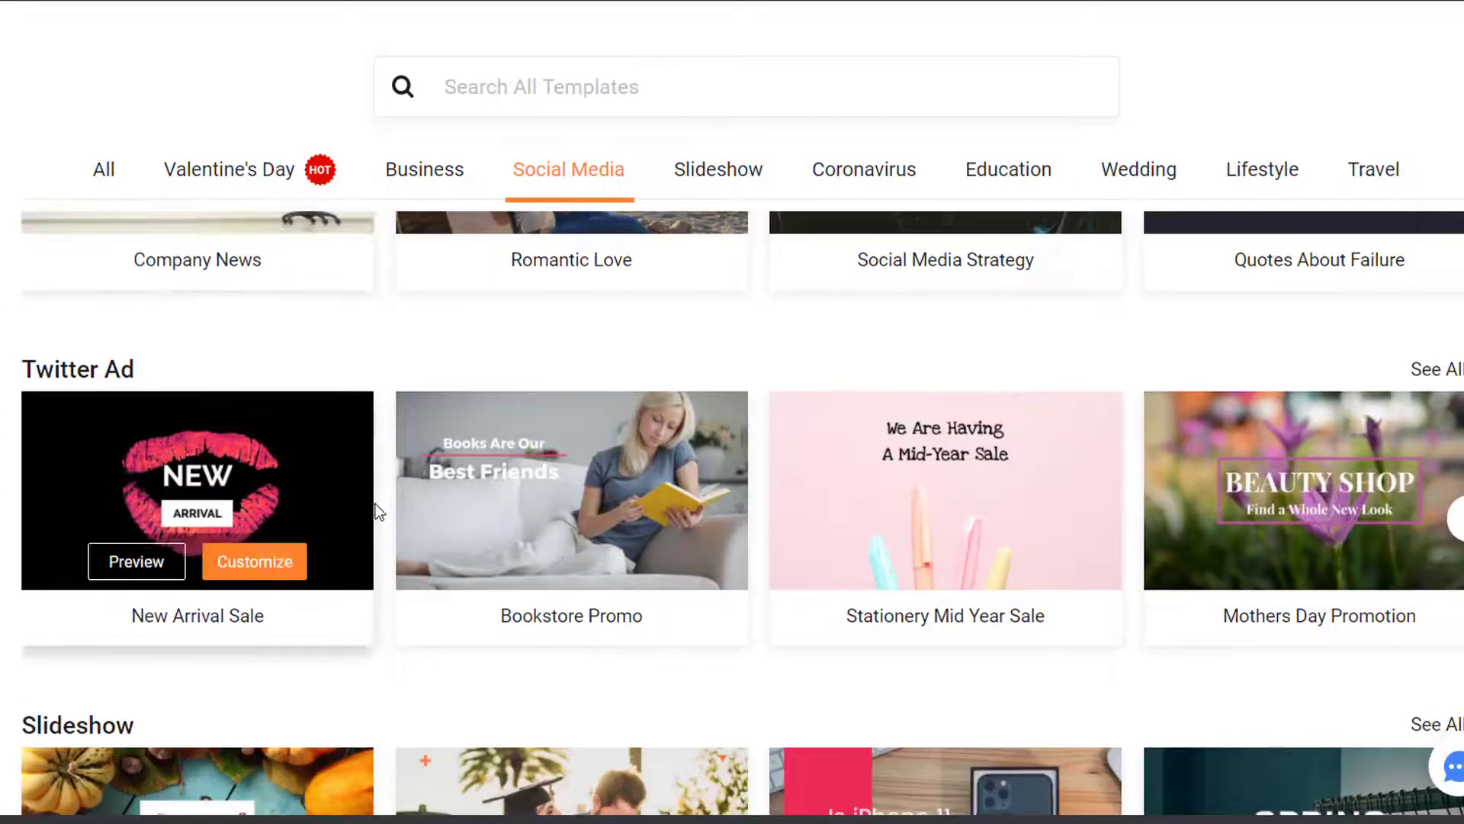
pyautogui.scroll(-6, 383, 484)
pyautogui.scroll(-2, 407, 518)
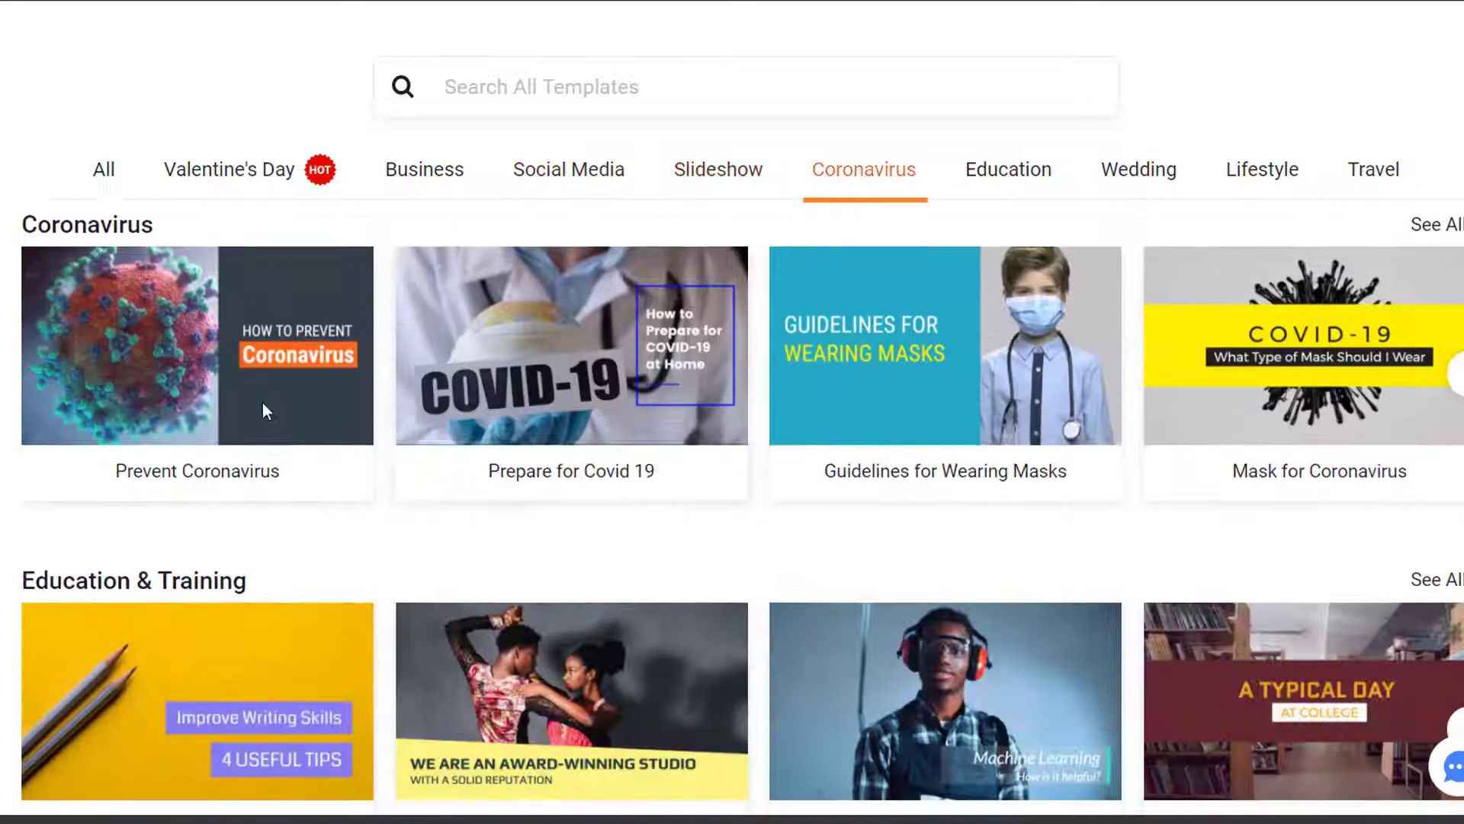
pyautogui.moveTo(645, 412)
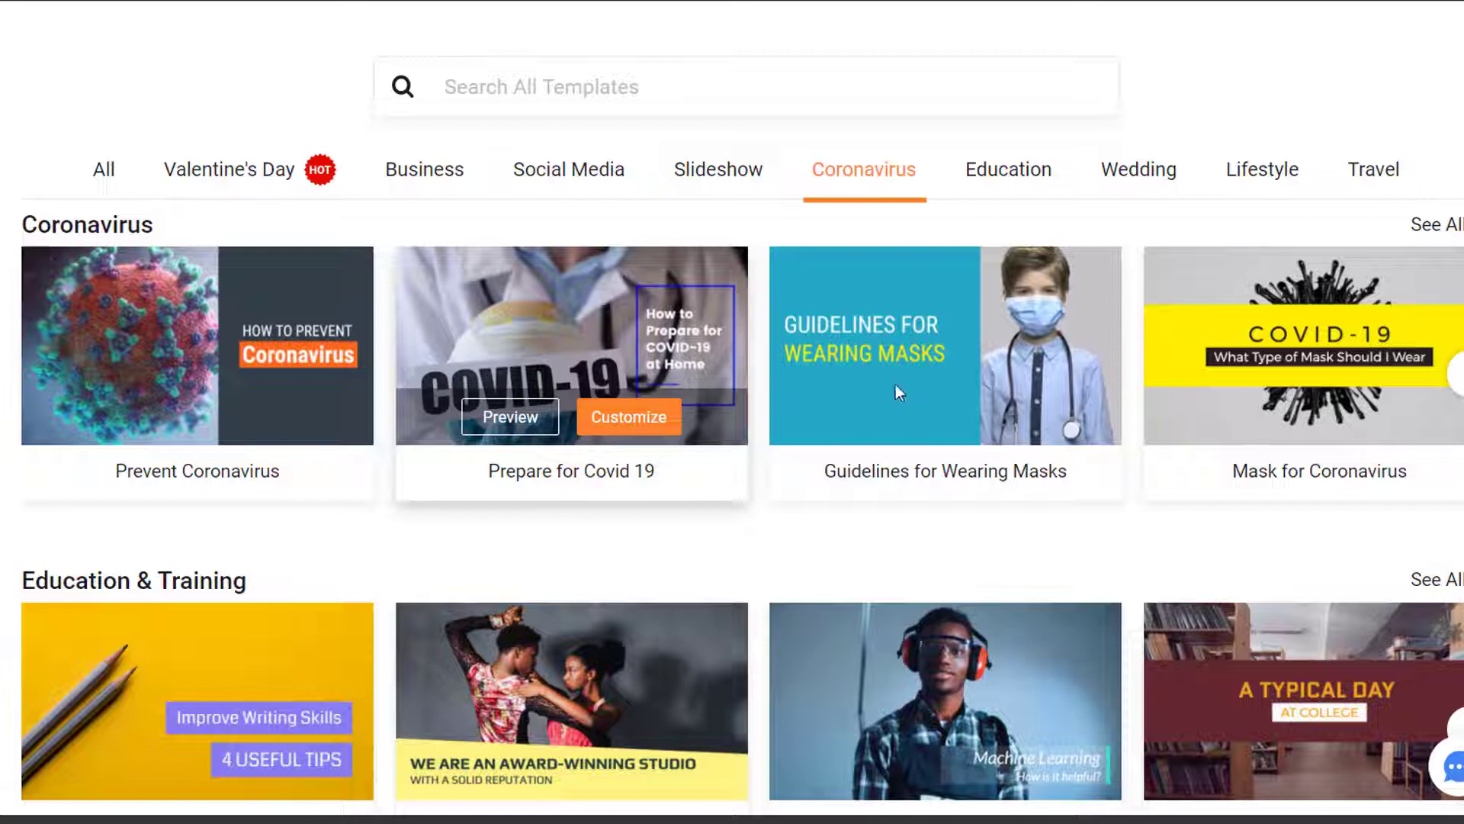
pyautogui.scroll(-3, 529, 561)
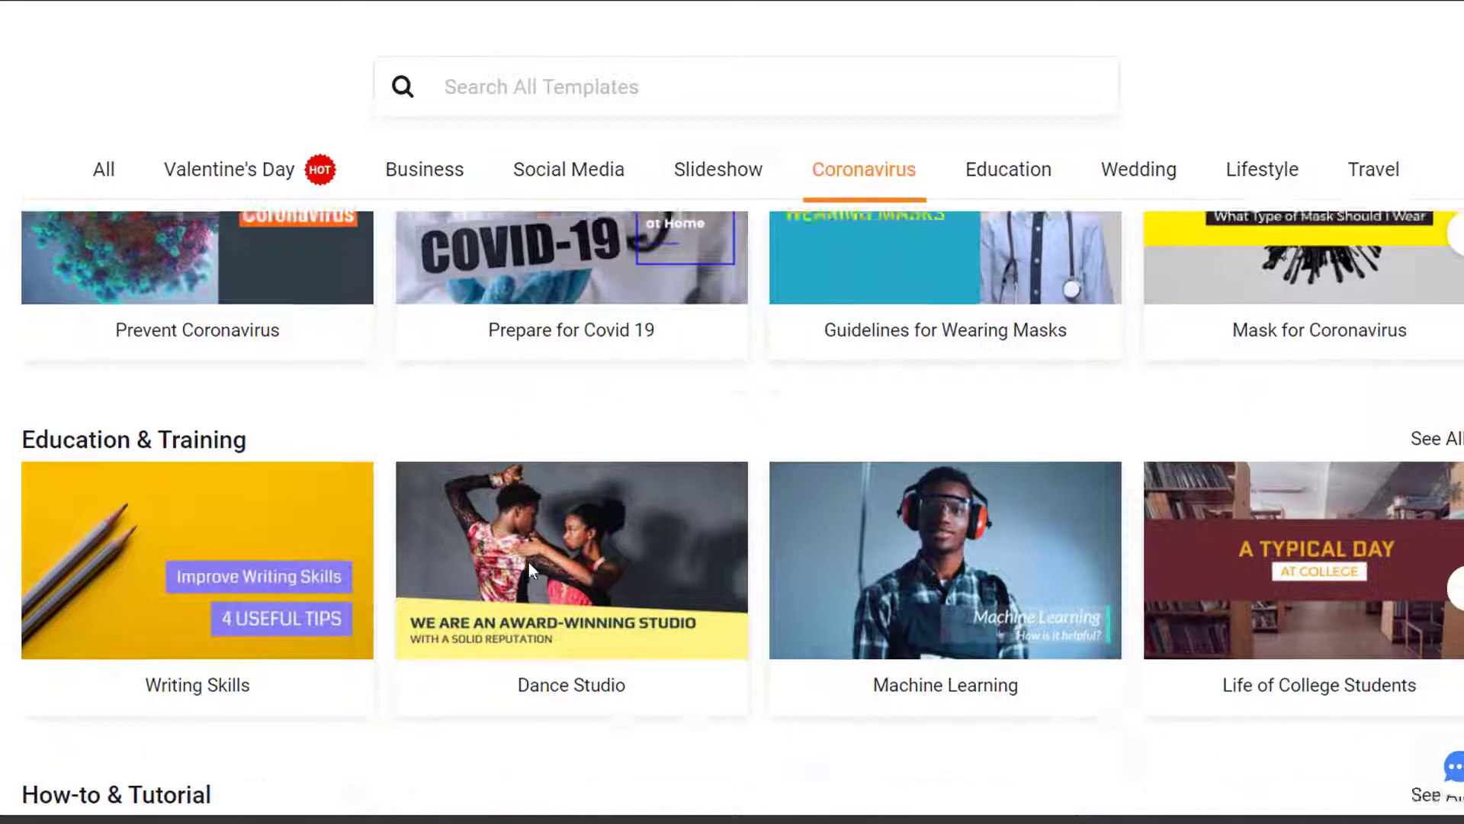
pyautogui.scroll(-4, 286, 424)
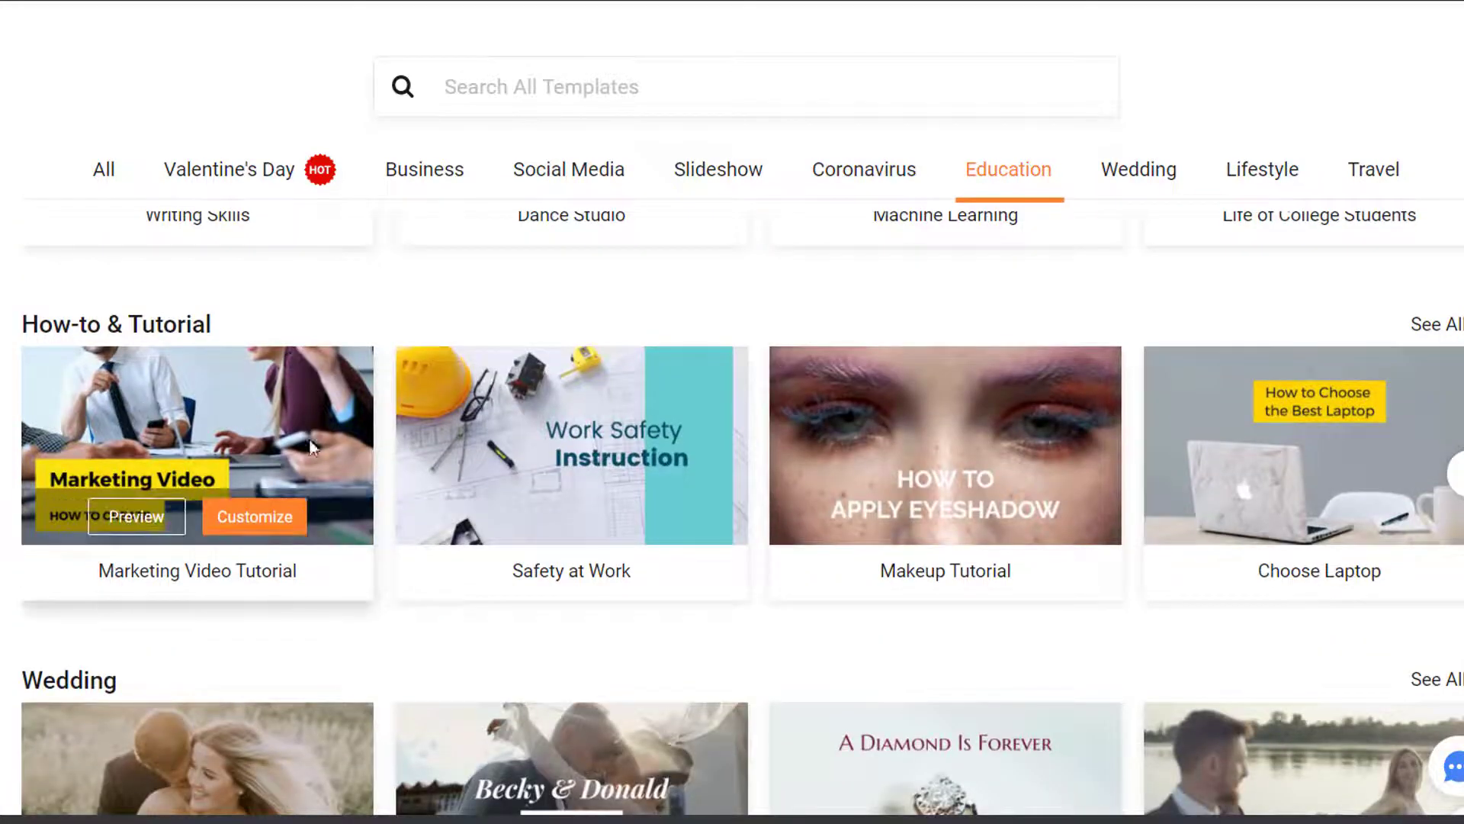
pyautogui.moveTo(528, 455)
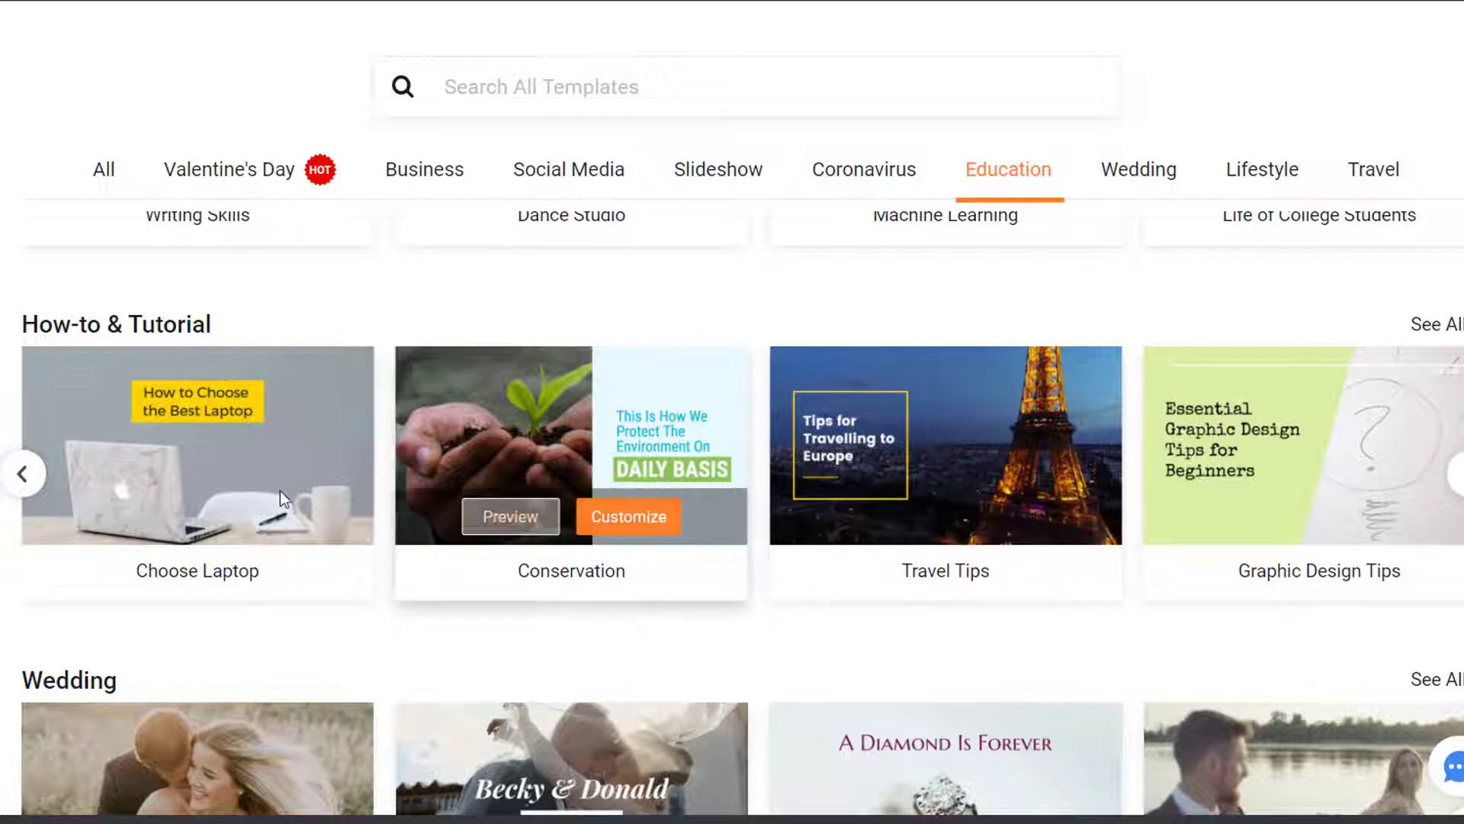
pyautogui.moveTo(161, 456)
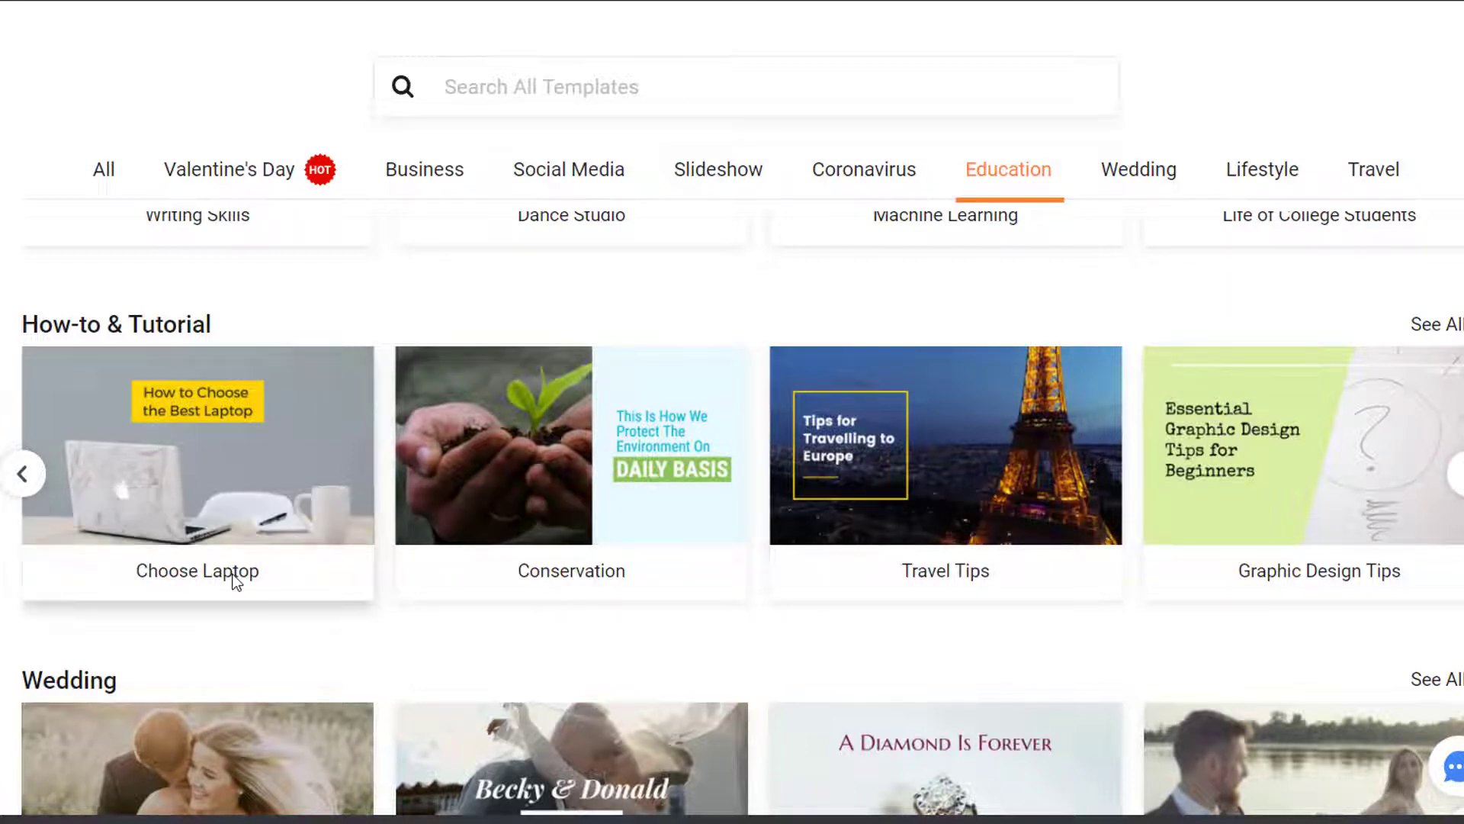
# Preview the Choose Laptop template, then customize it as a new untitled project
pyautogui.moveTo(222, 469)
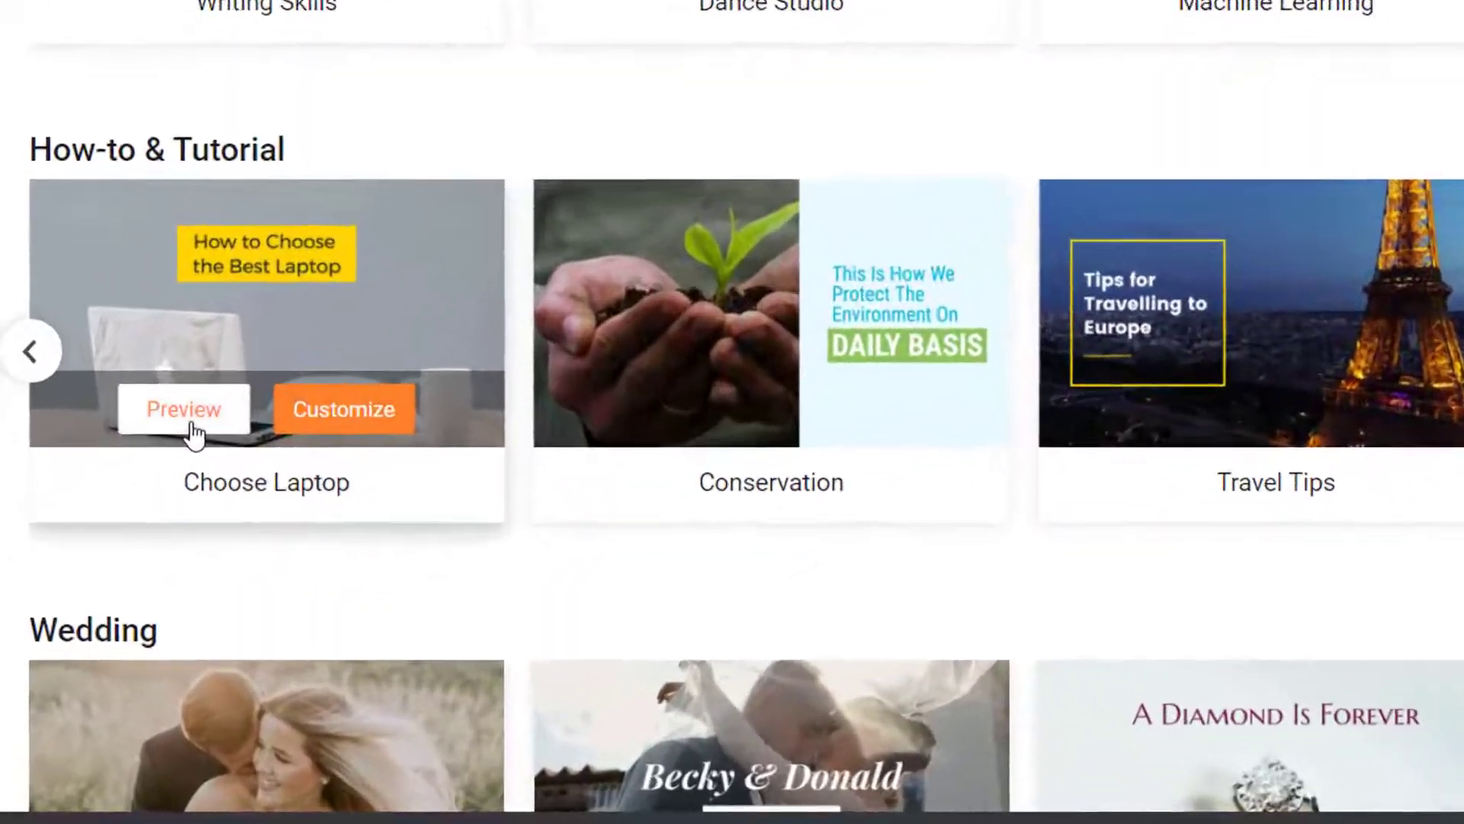
pyautogui.click(135, 517)
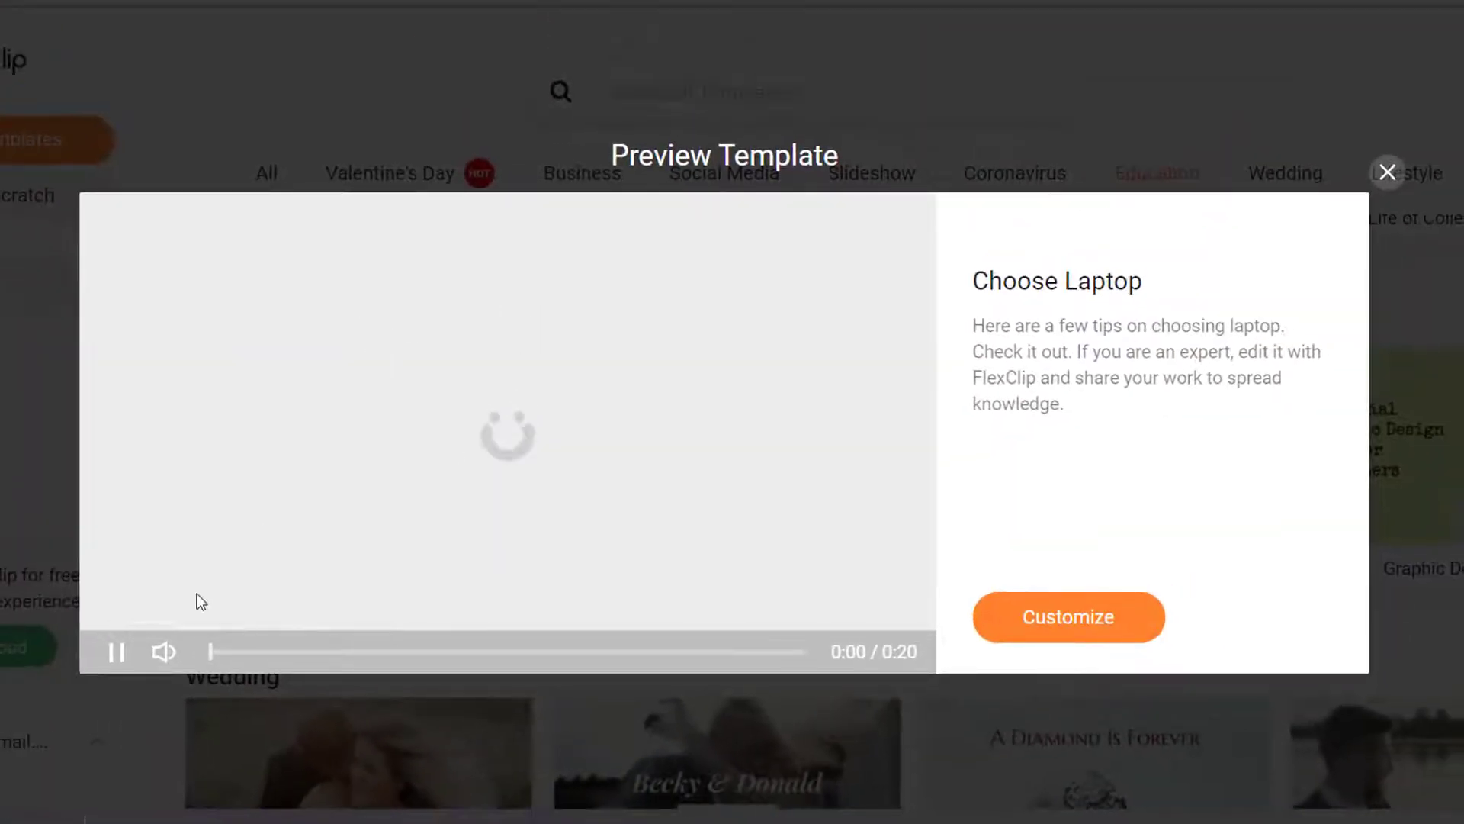
pyautogui.moveTo(161, 654)
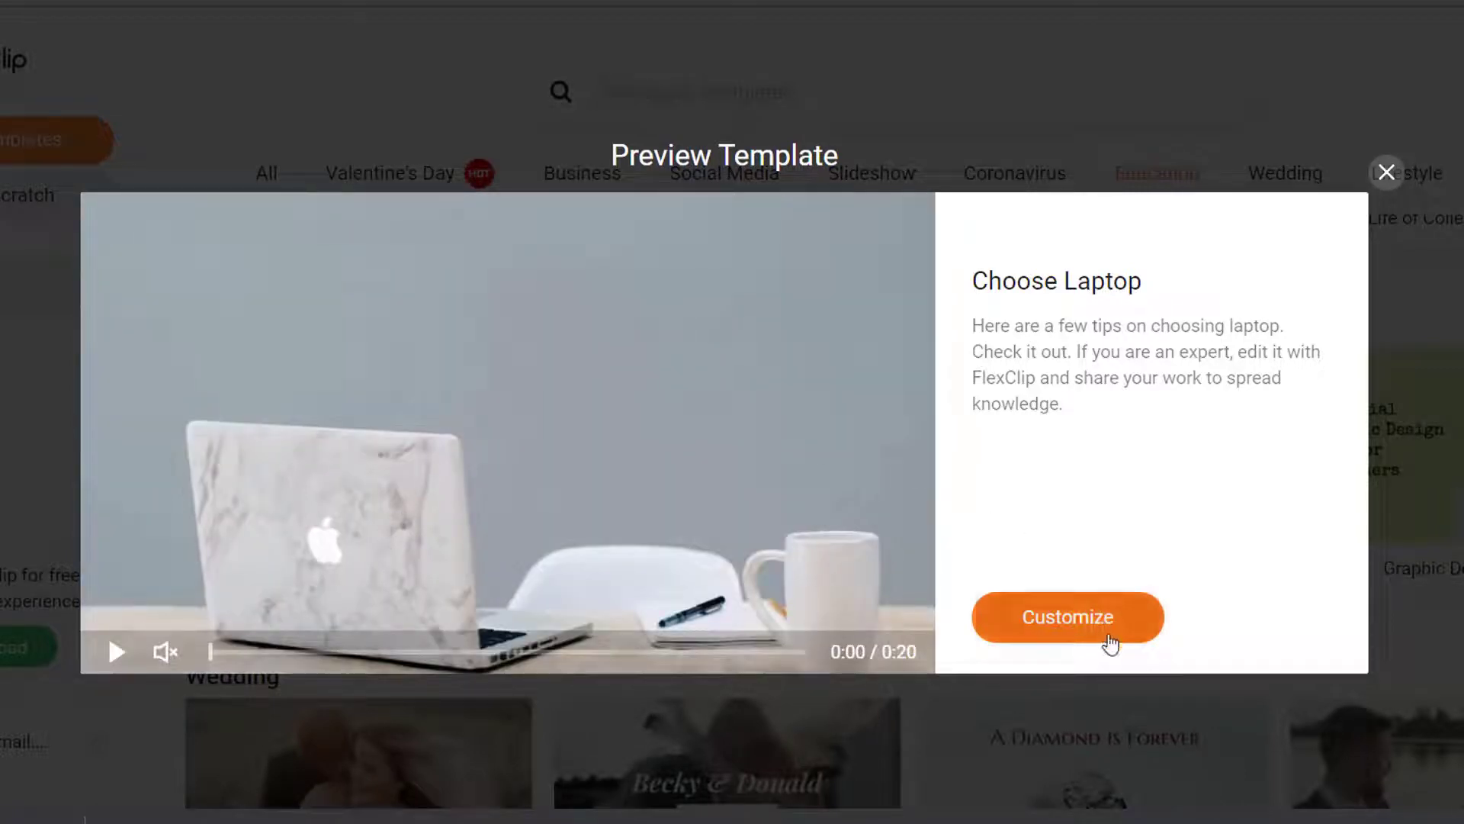
pyautogui.click(1104, 626)
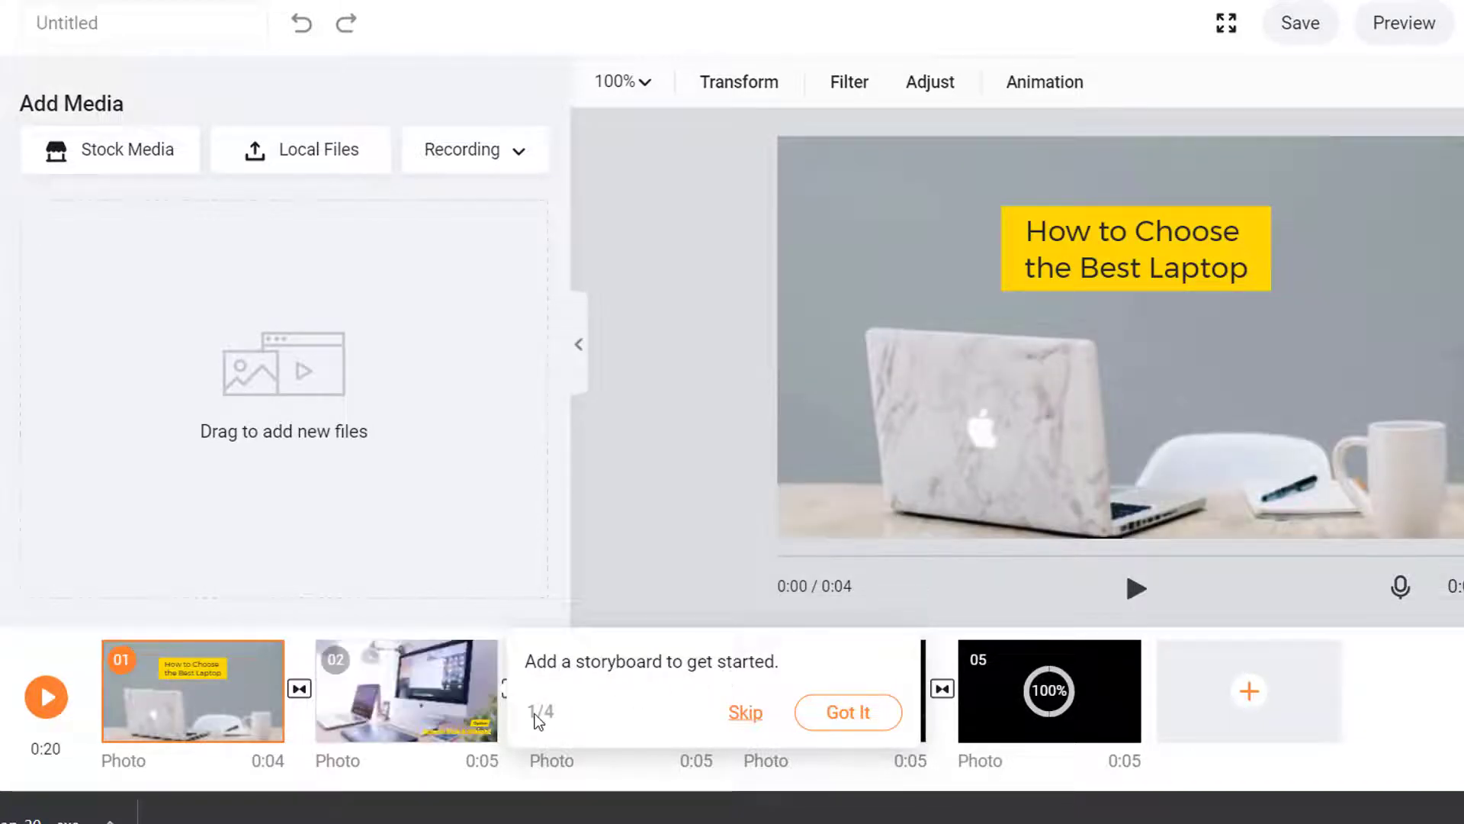
# Dismiss all four tour tips, from the storyboard tip through 4/4, with Got It
pyautogui.click(861, 720)
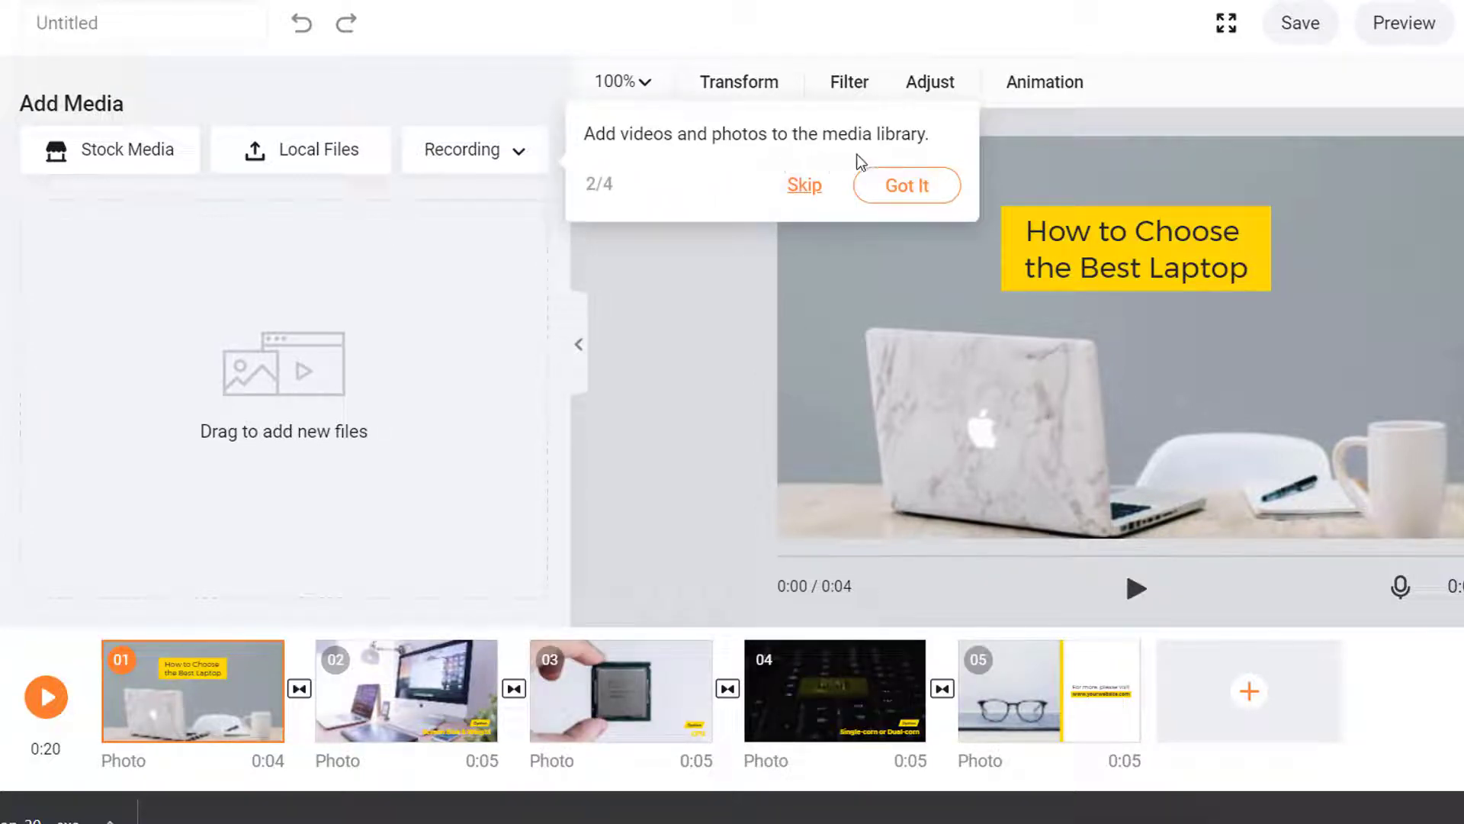
pyautogui.click(898, 192)
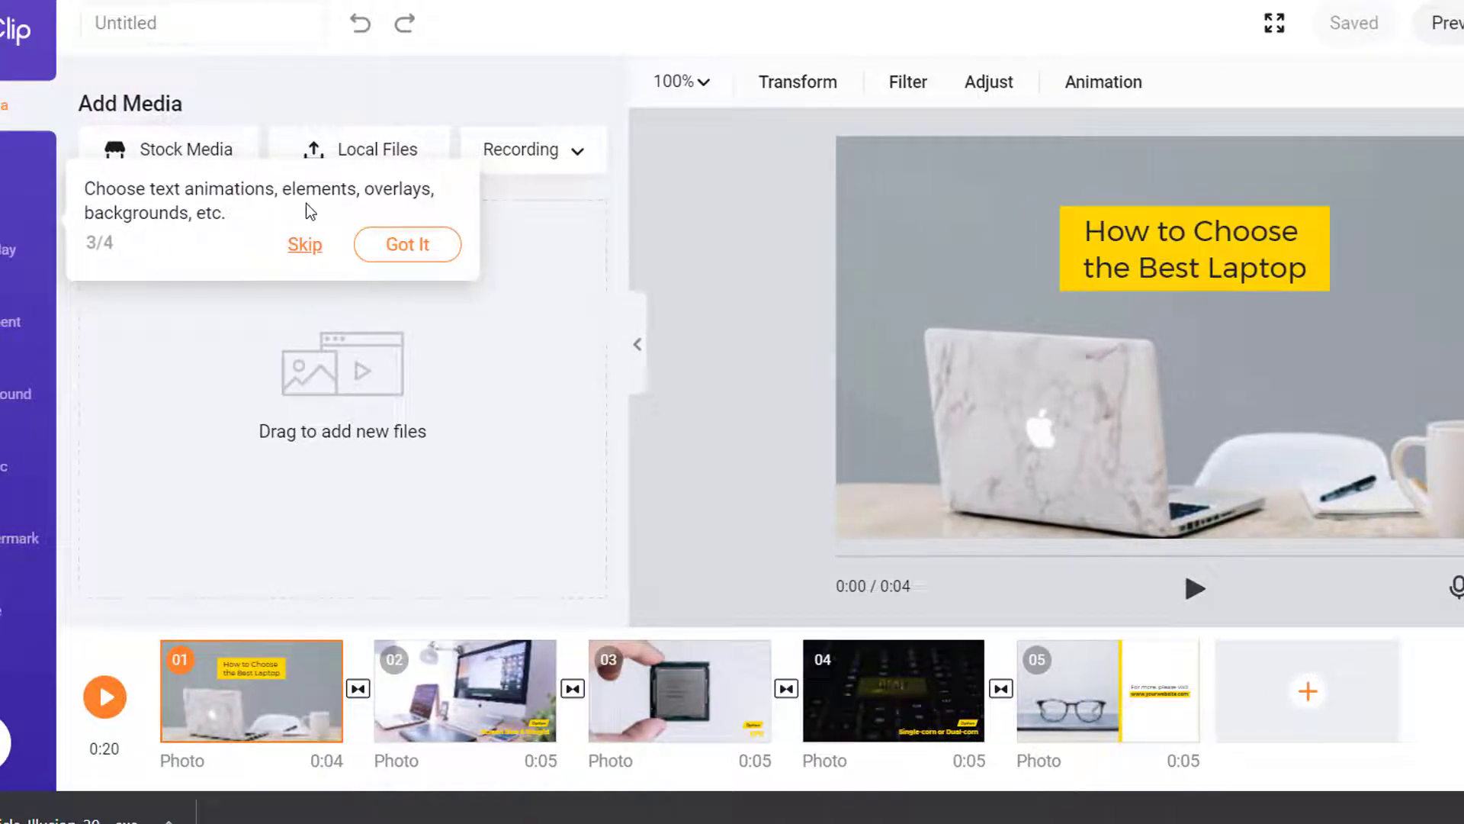
pyautogui.click(404, 253)
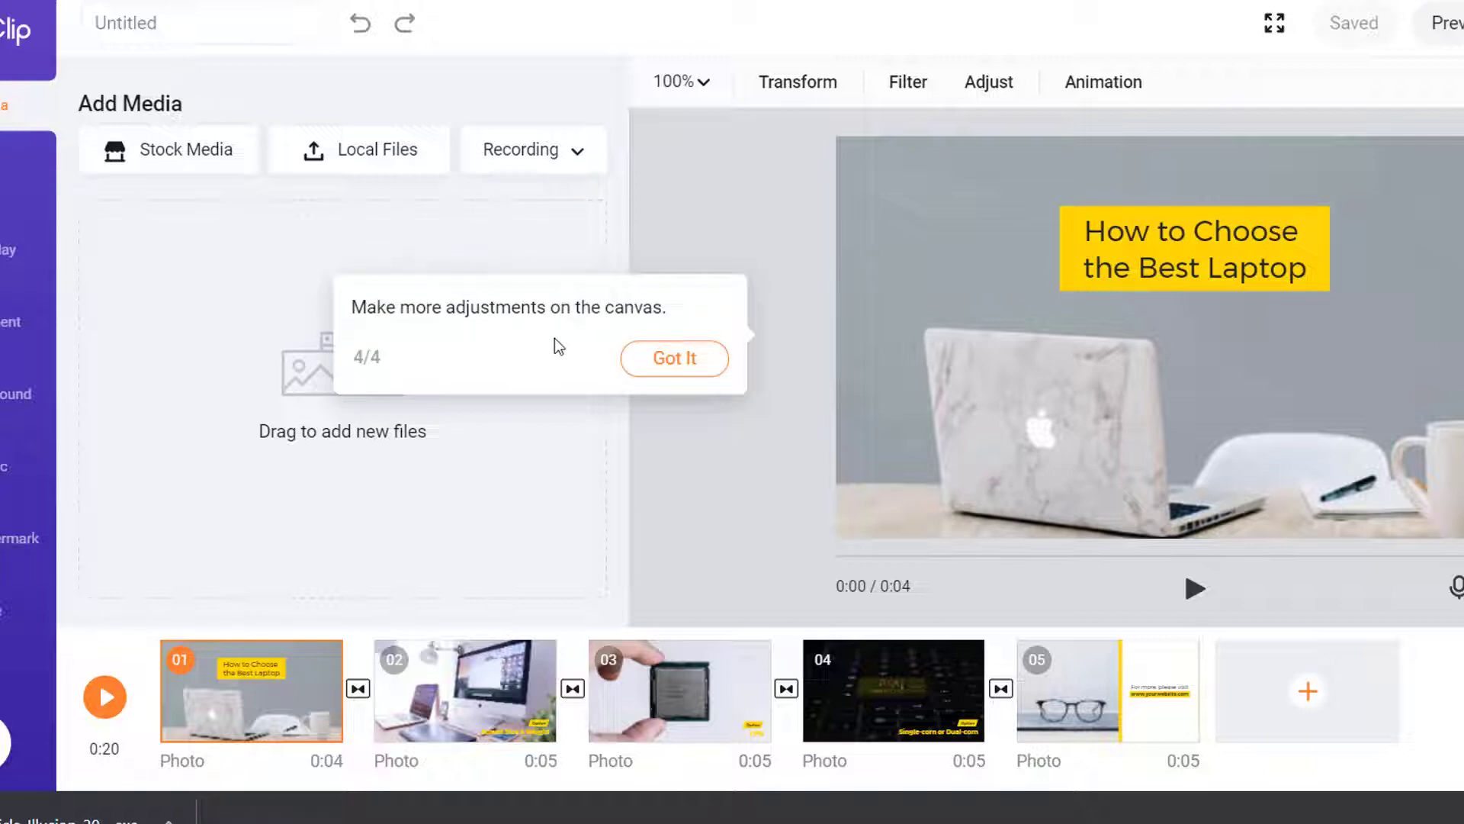
pyautogui.click(668, 357)
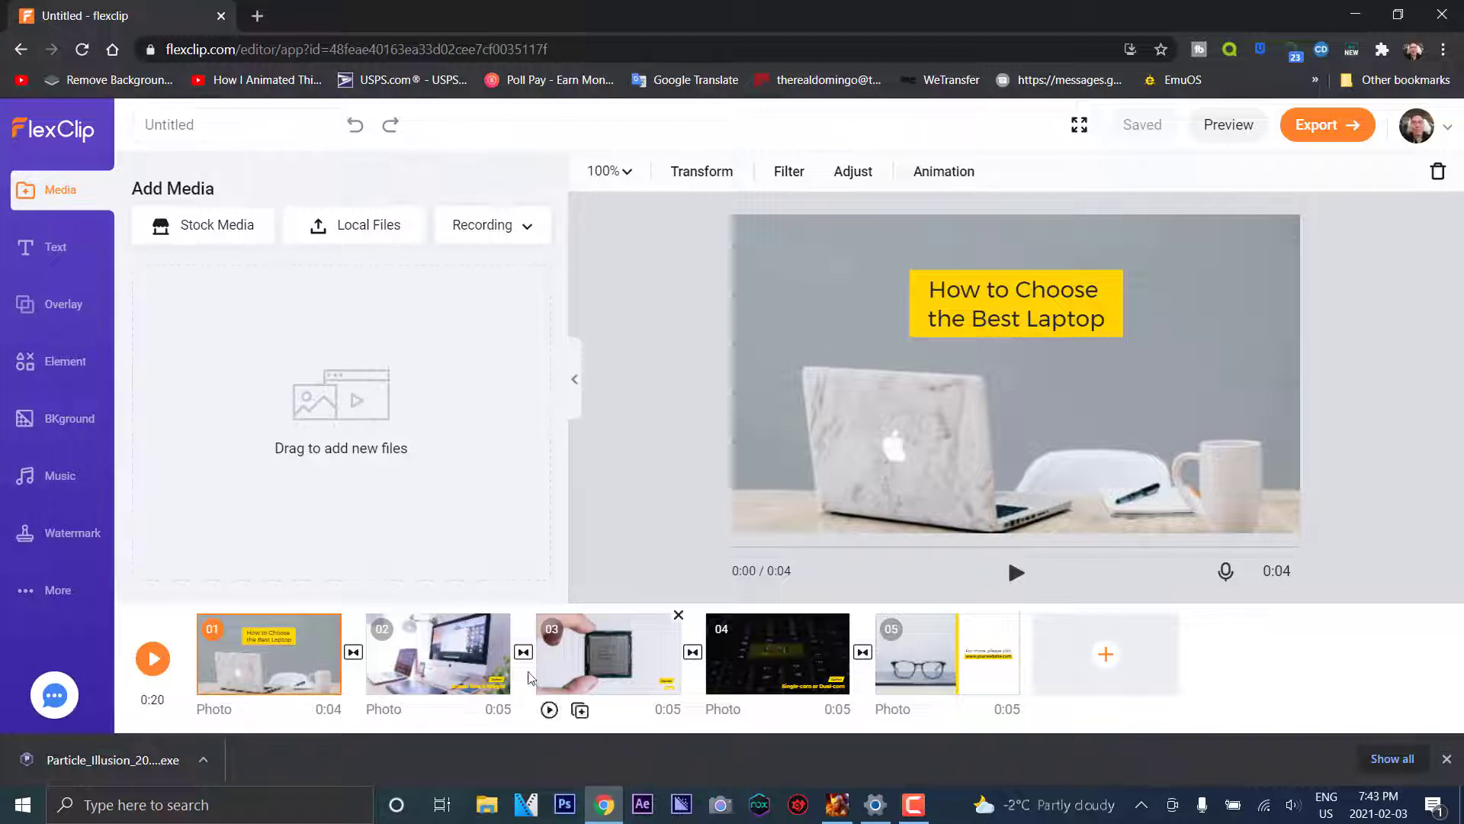
# Preview scenes two through five, then select the first scene's title text on the canvas
pyautogui.click(444, 648)
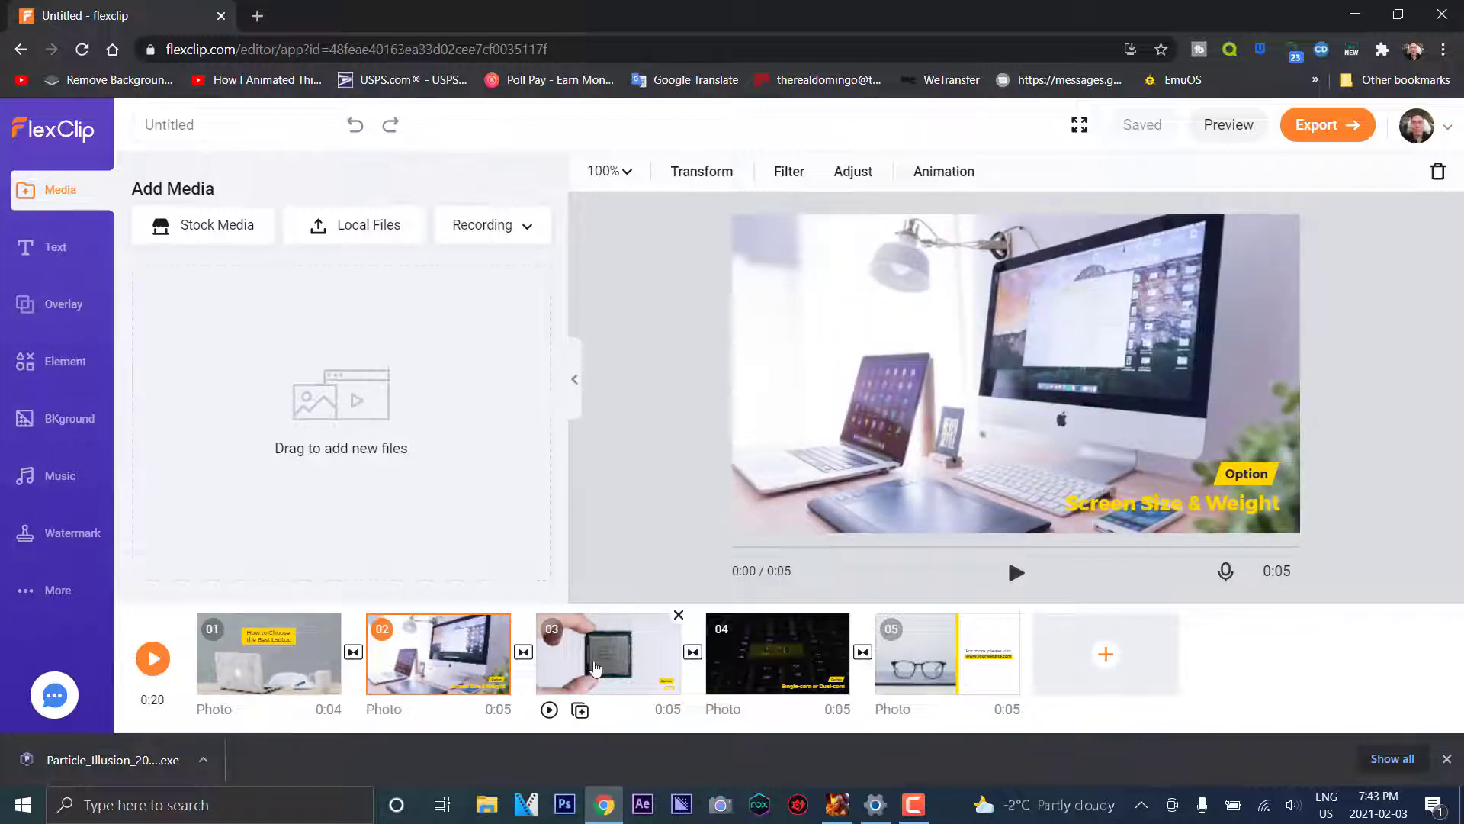
pyautogui.click(603, 656)
pyautogui.click(776, 675)
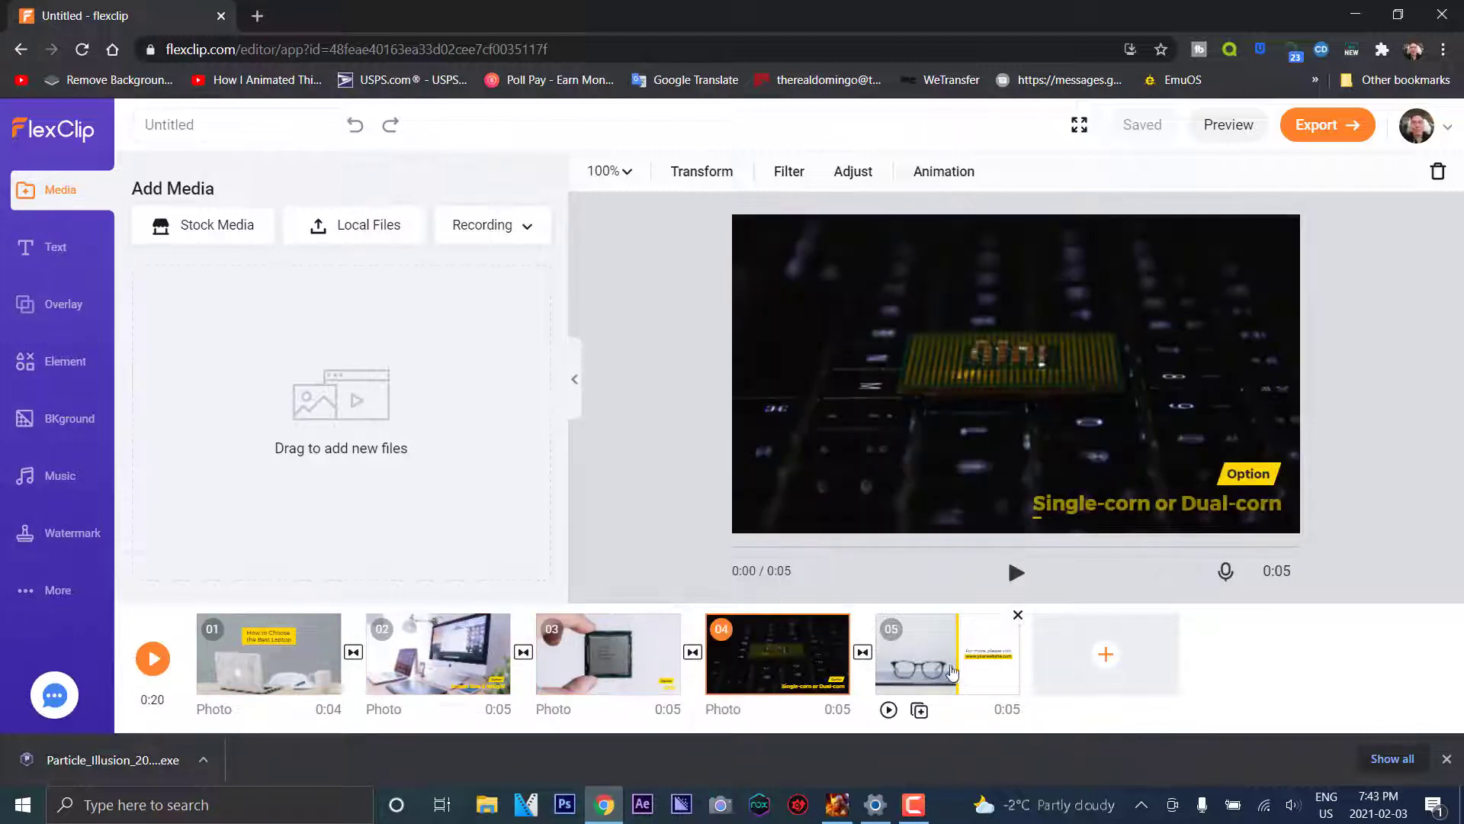
pyautogui.click(946, 663)
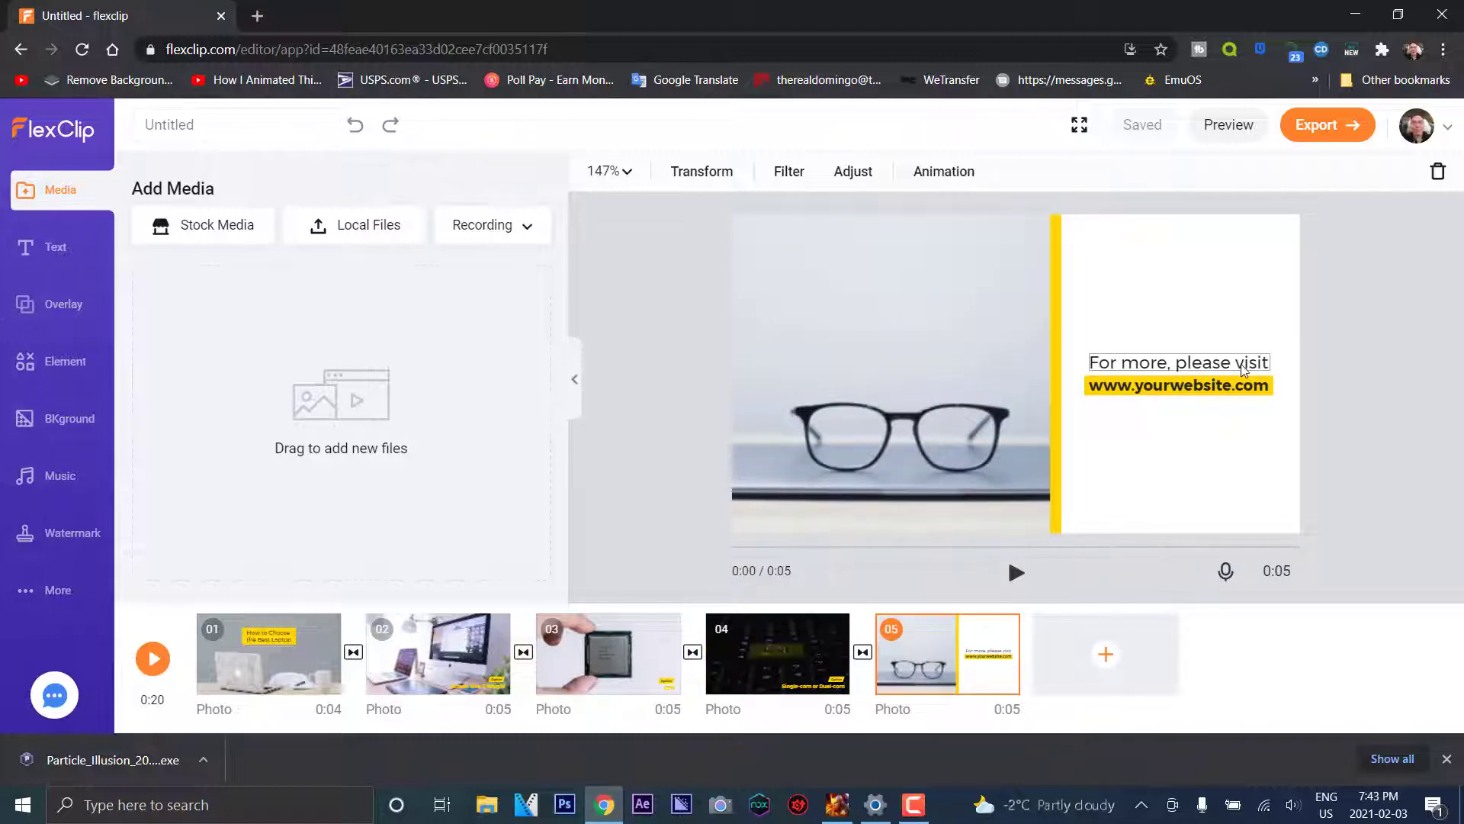
pyautogui.moveTo(1105, 653)
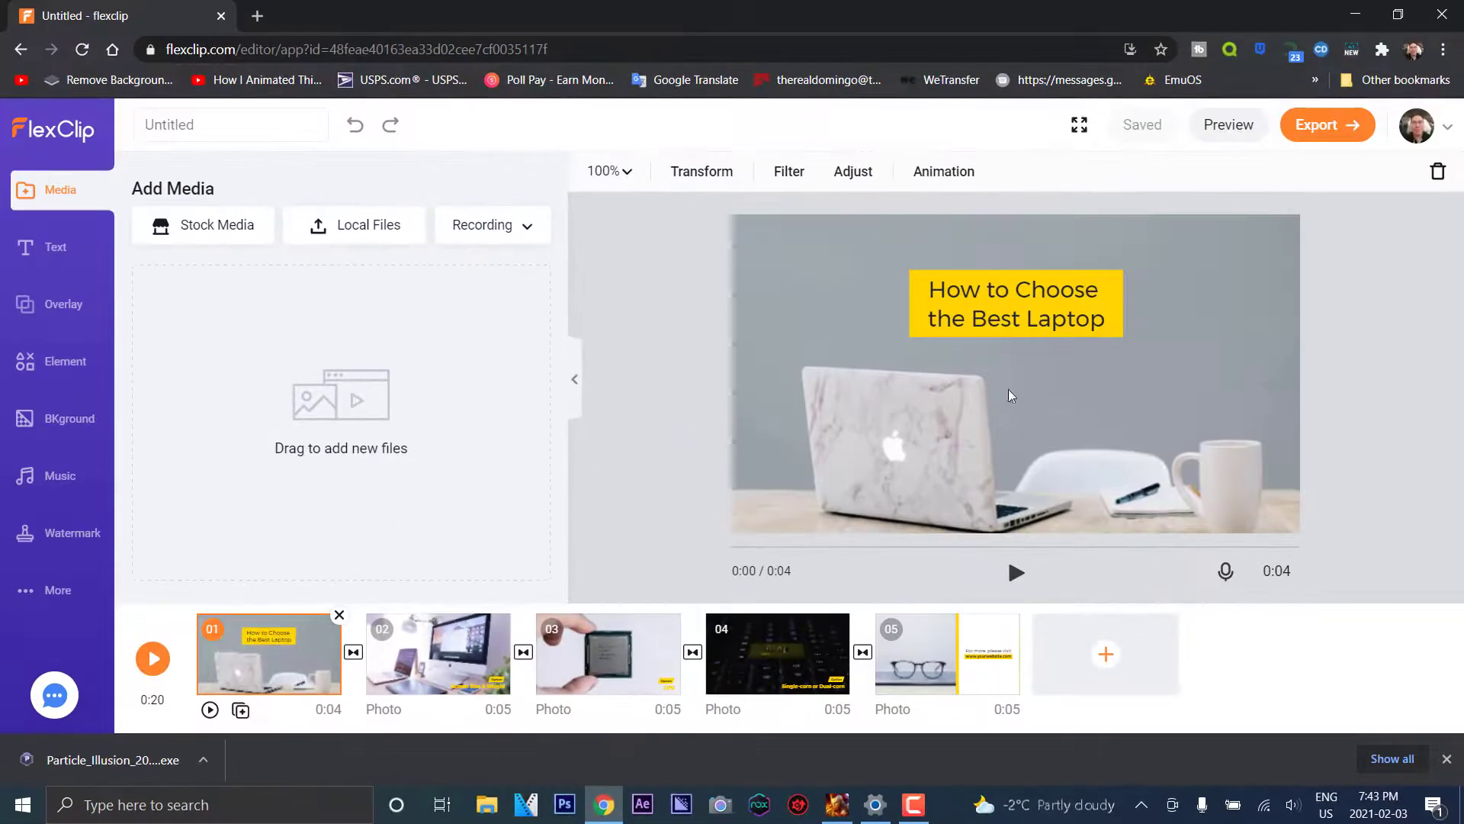
pyautogui.click(980, 301)
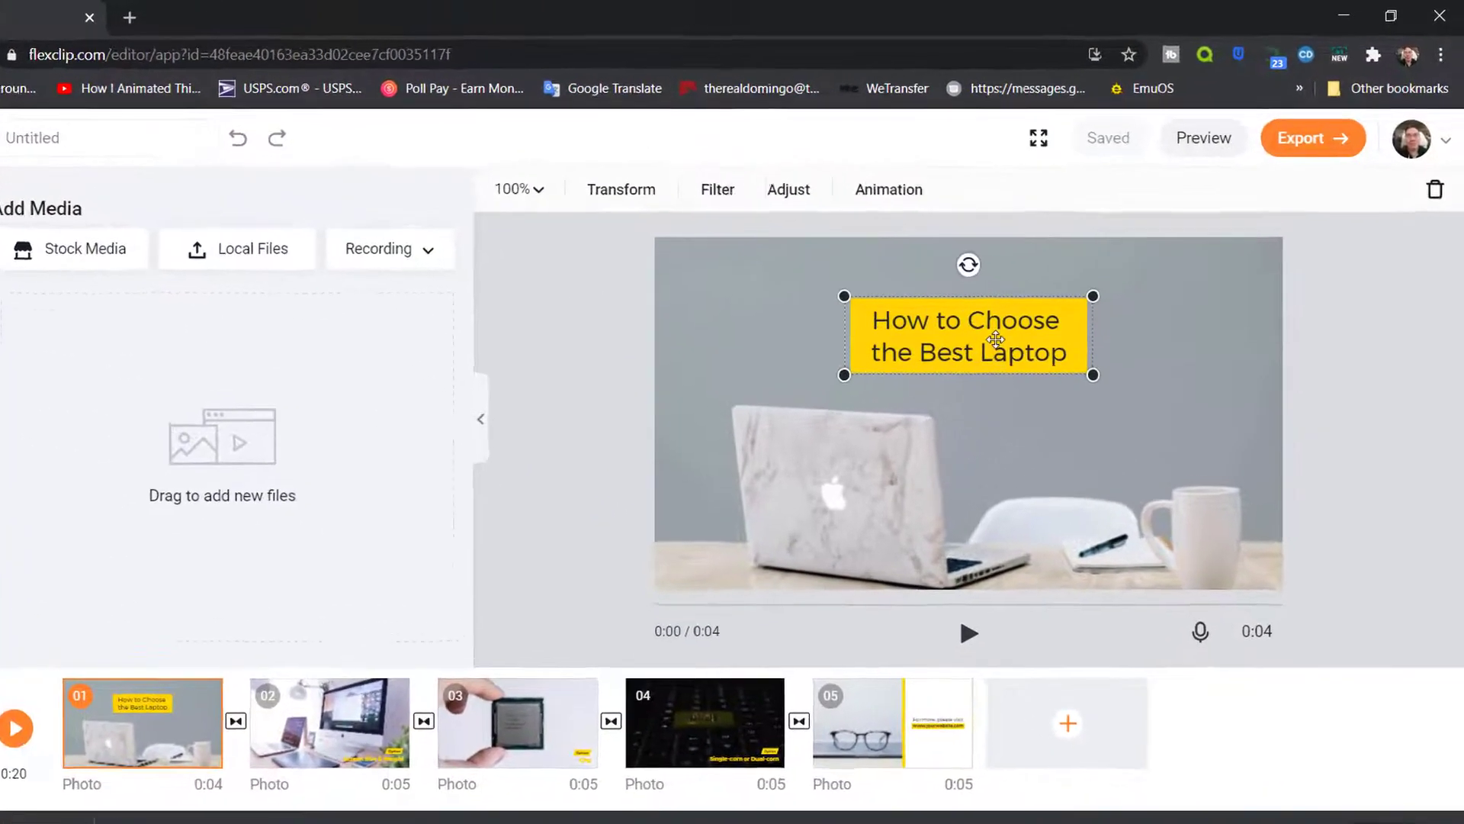
# Replace the first scene's title with 'Which Laptop is right for you?'
pyautogui.doubleClick(932, 447)
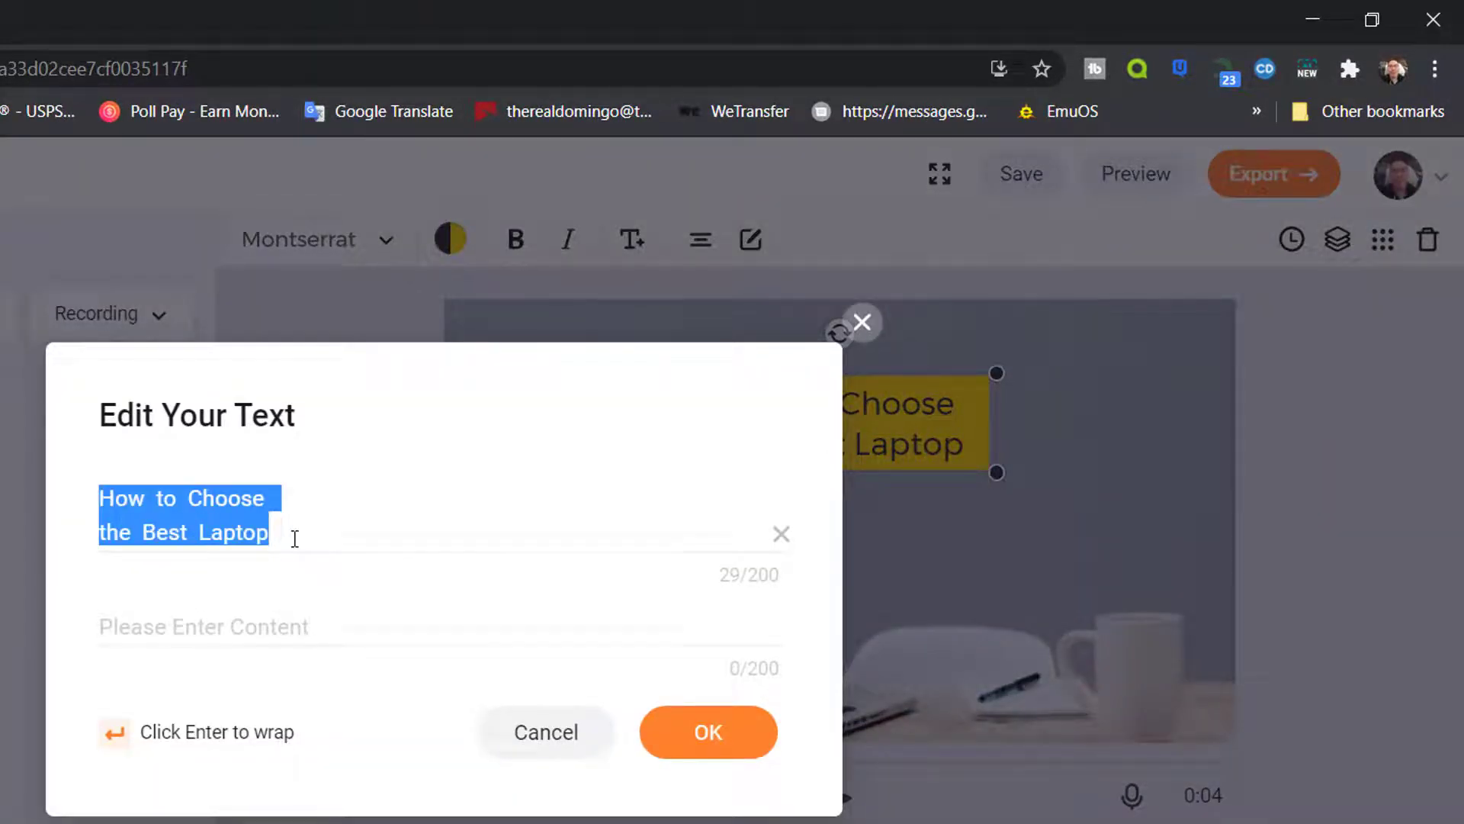
pyautogui.write('WHic')
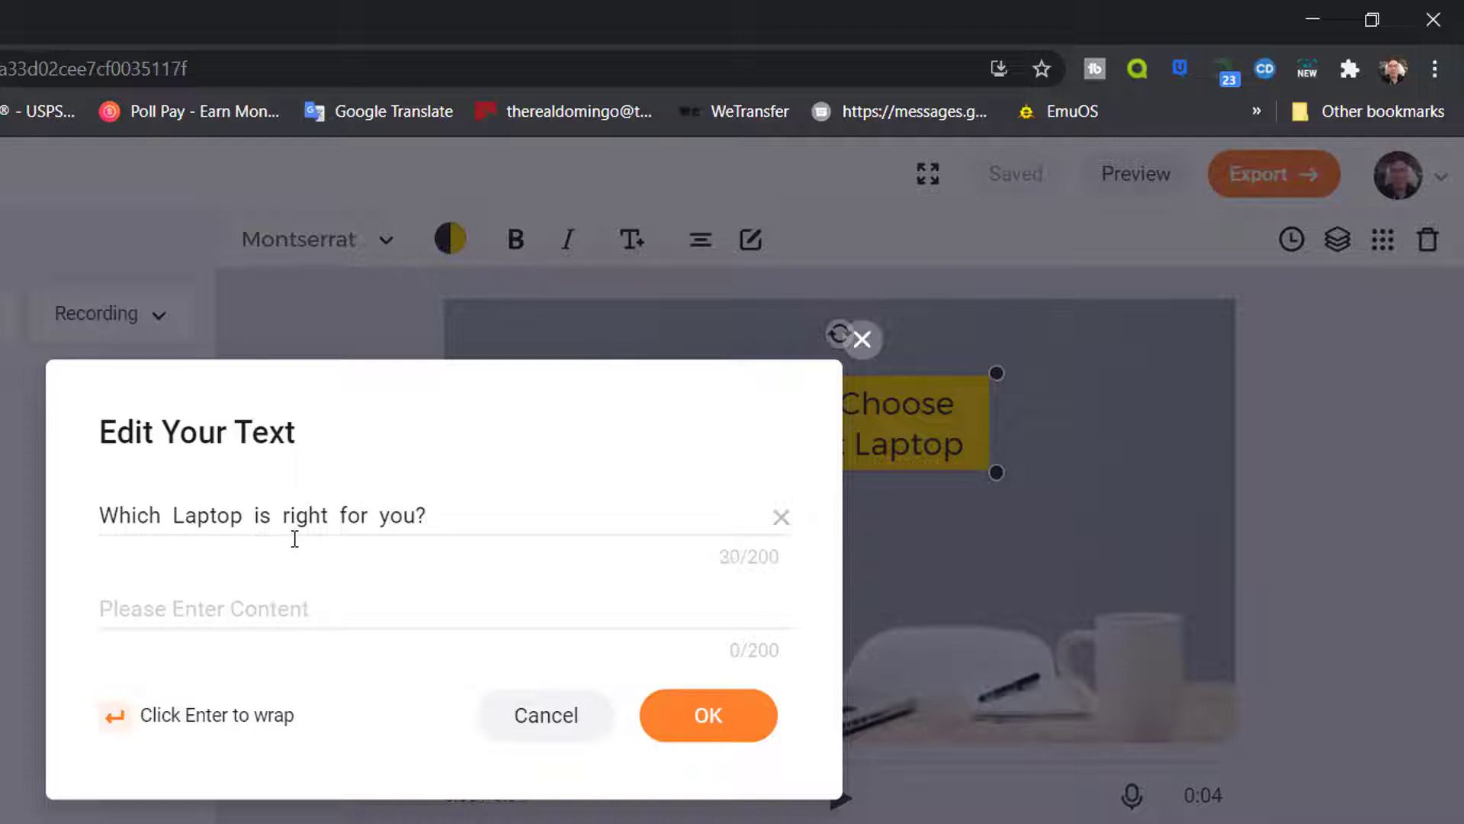
pyautogui.click(678, 730)
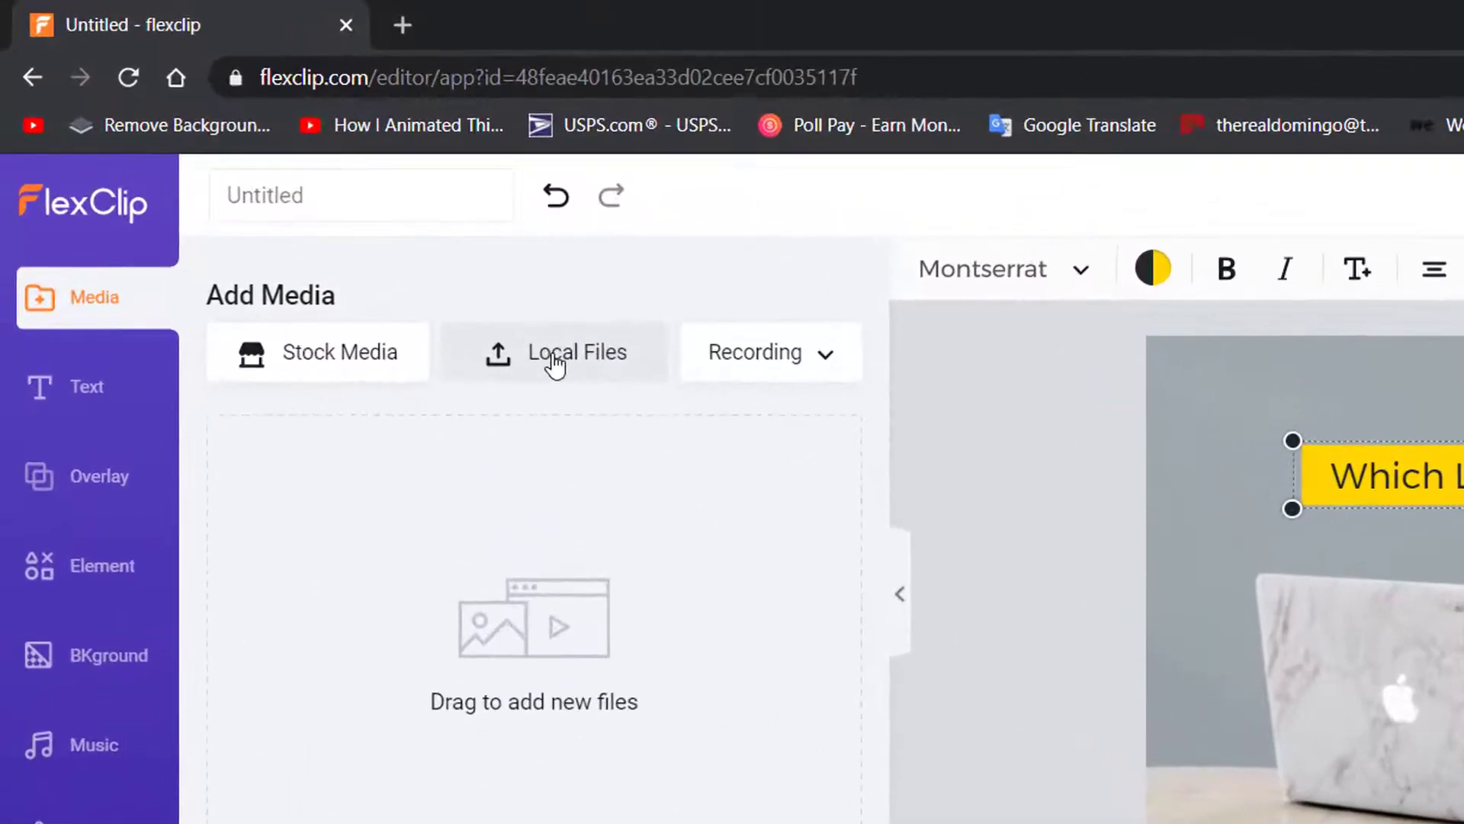
# Upload podast.jpg from Pictures > Thumbnails and drag it toward the timeline
pyautogui.click(578, 379)
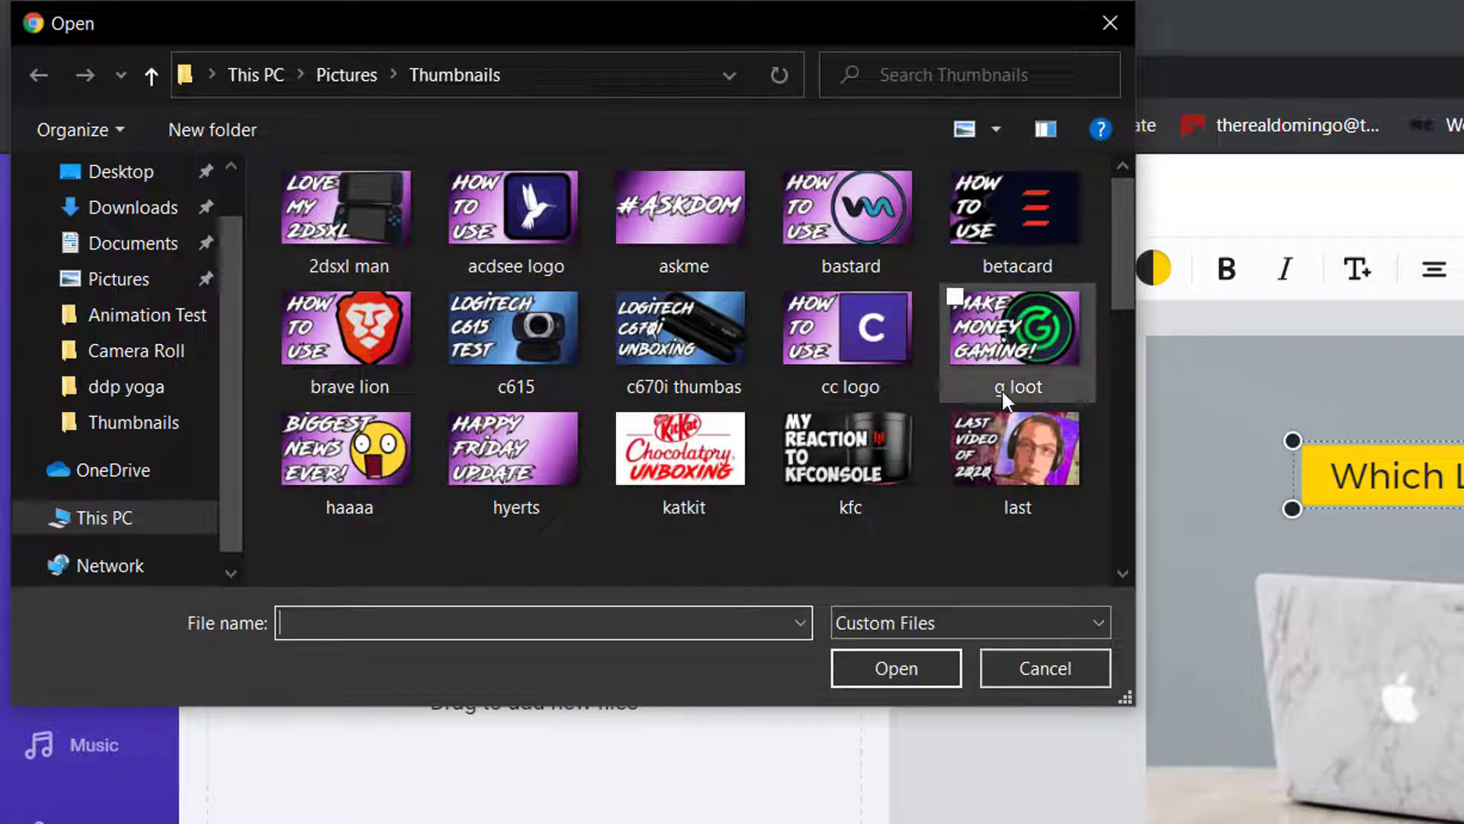
pyautogui.moveTo(1124, 231); pyautogui.dragTo(1136, 304)
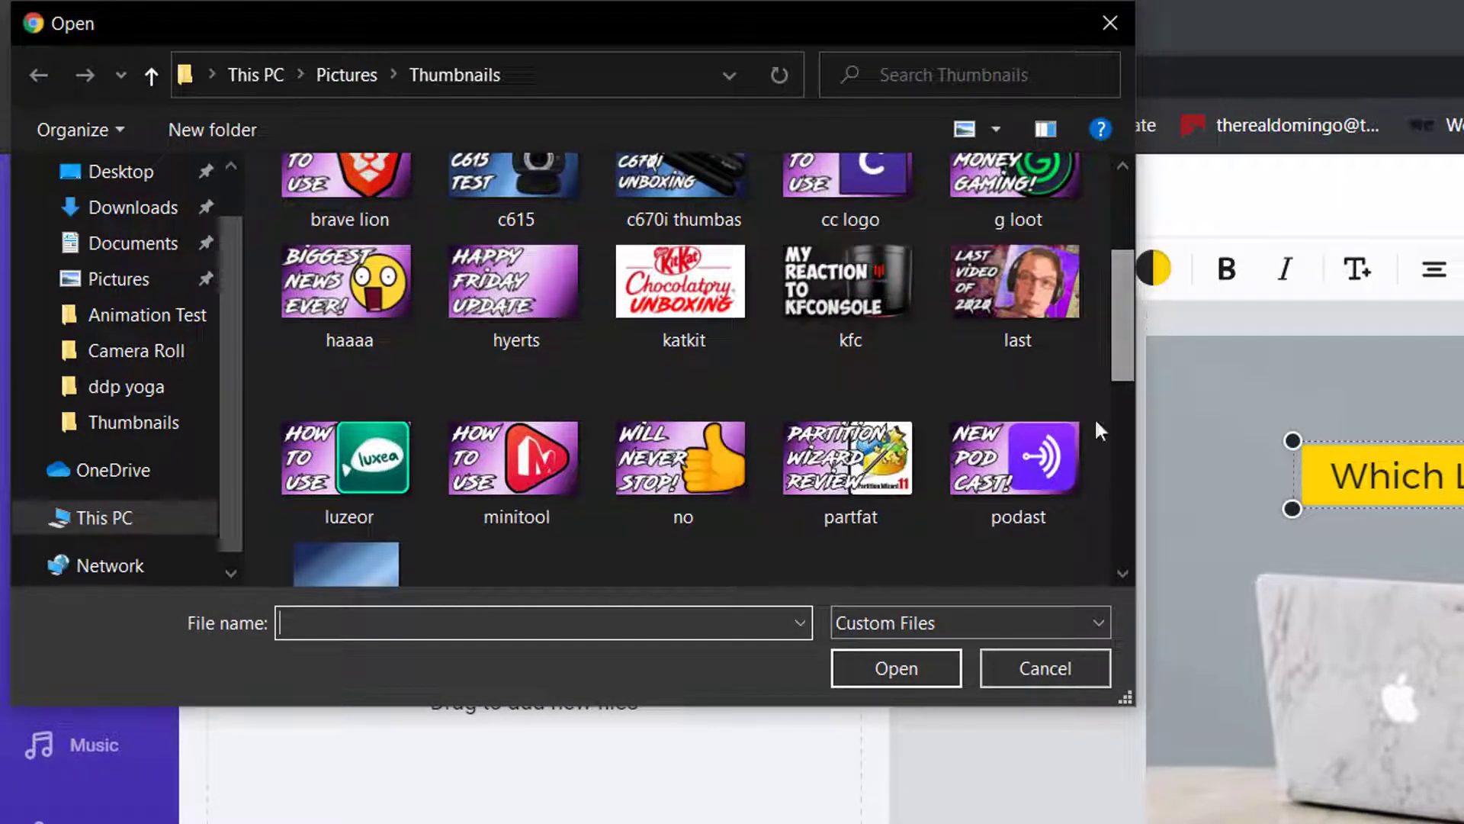
pyautogui.click(1022, 473)
pyautogui.click(876, 669)
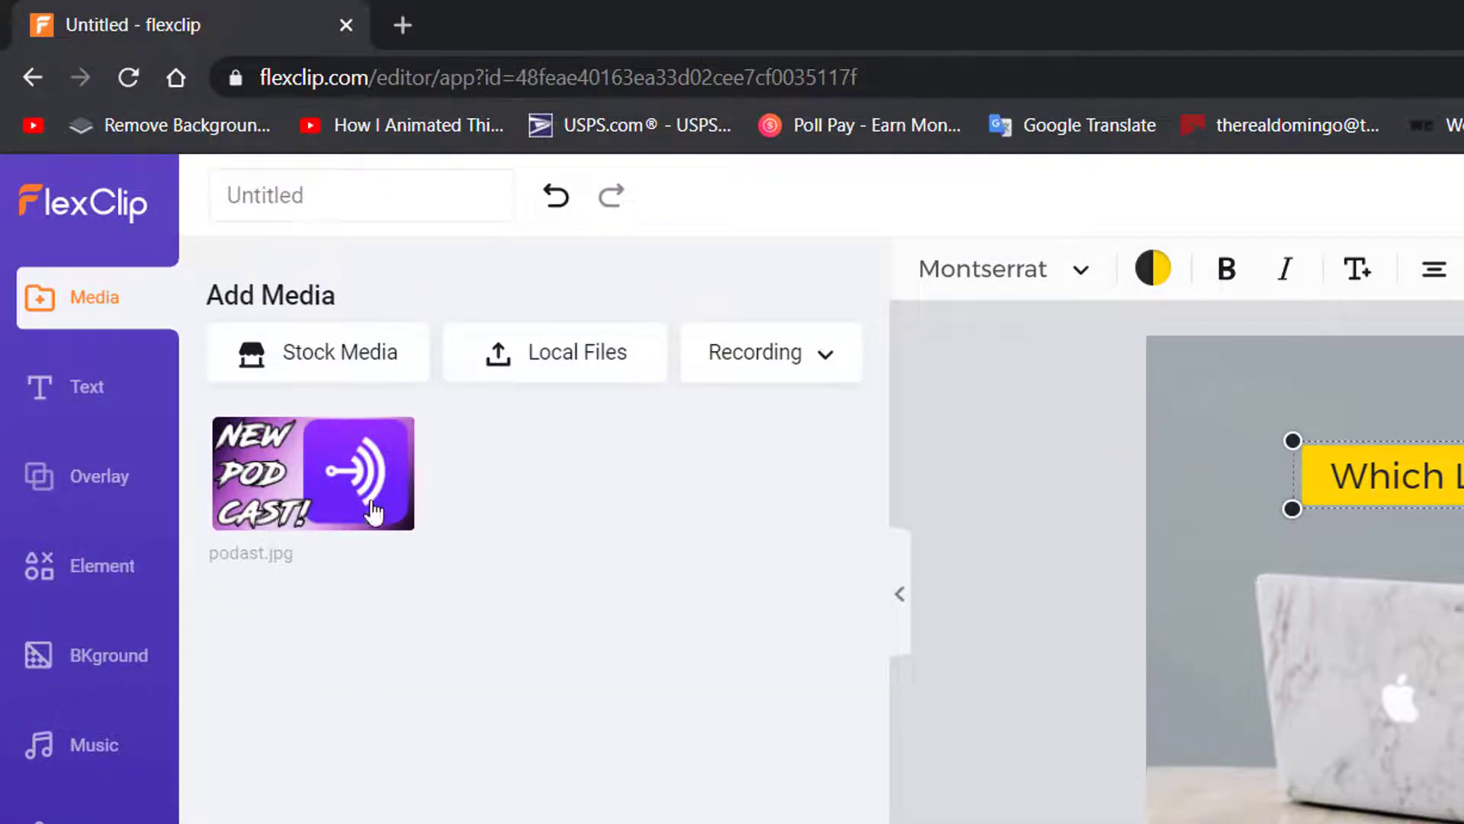
pyautogui.moveTo(374, 512); pyautogui.dragTo(1463, 823)
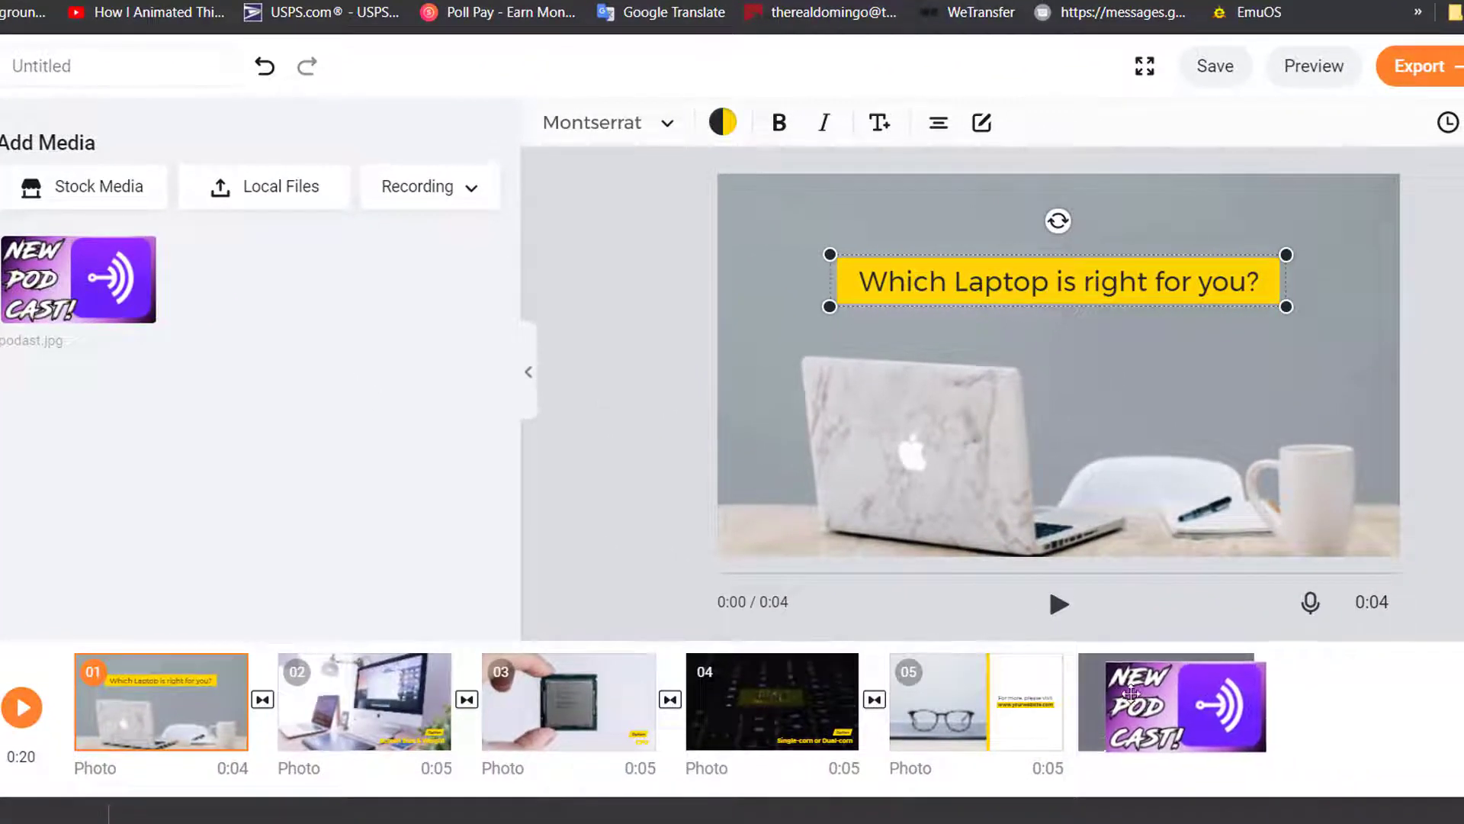
# Add the podcast image as a new scene and move it to the end of the timeline
pyautogui.moveTo(1131, 694); pyautogui.dragTo(1359, 699)
pyautogui.moveTo(1359, 700)
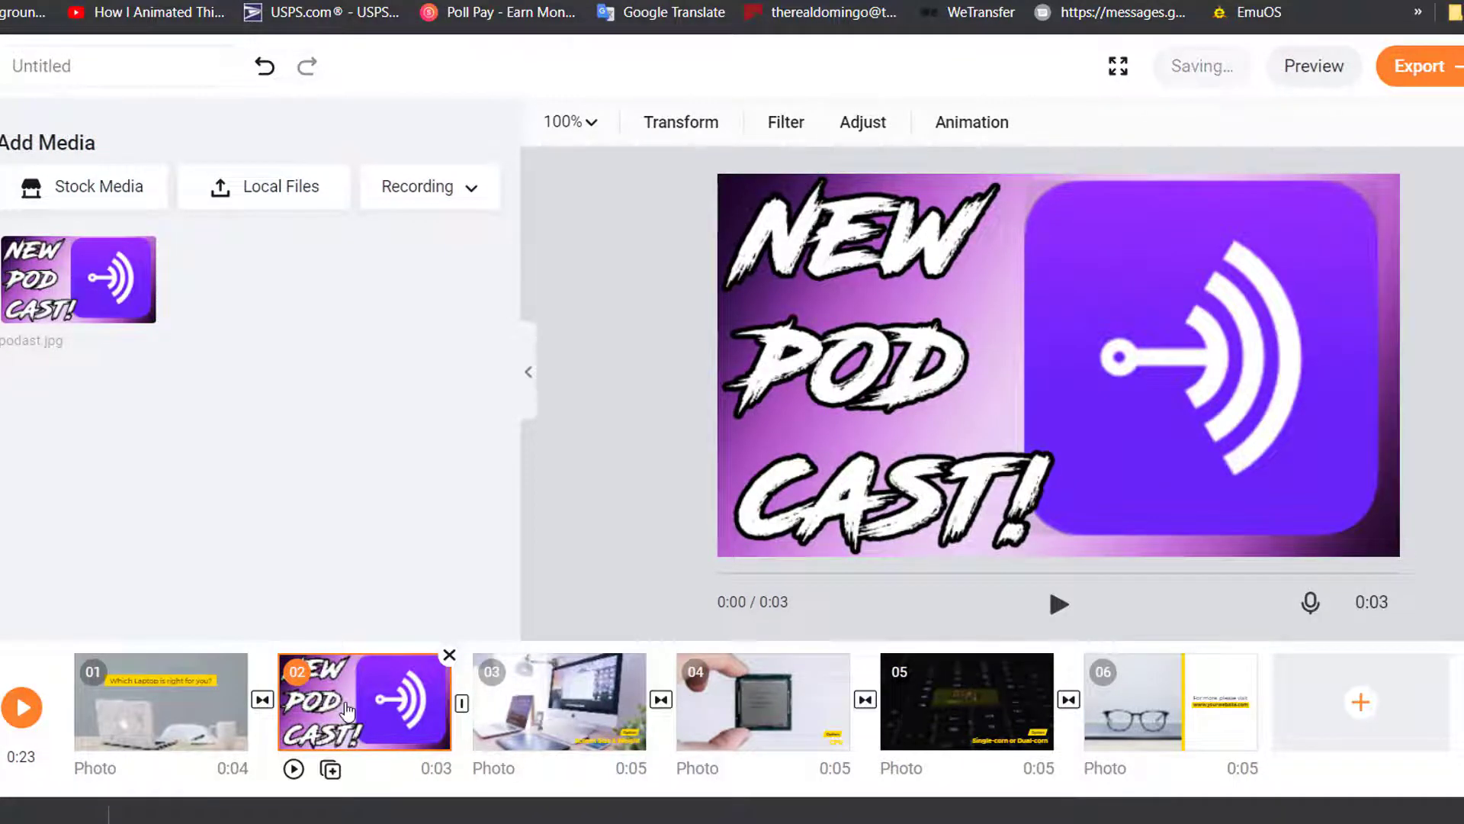
pyautogui.moveTo(347, 710); pyautogui.dragTo(1307, 713)
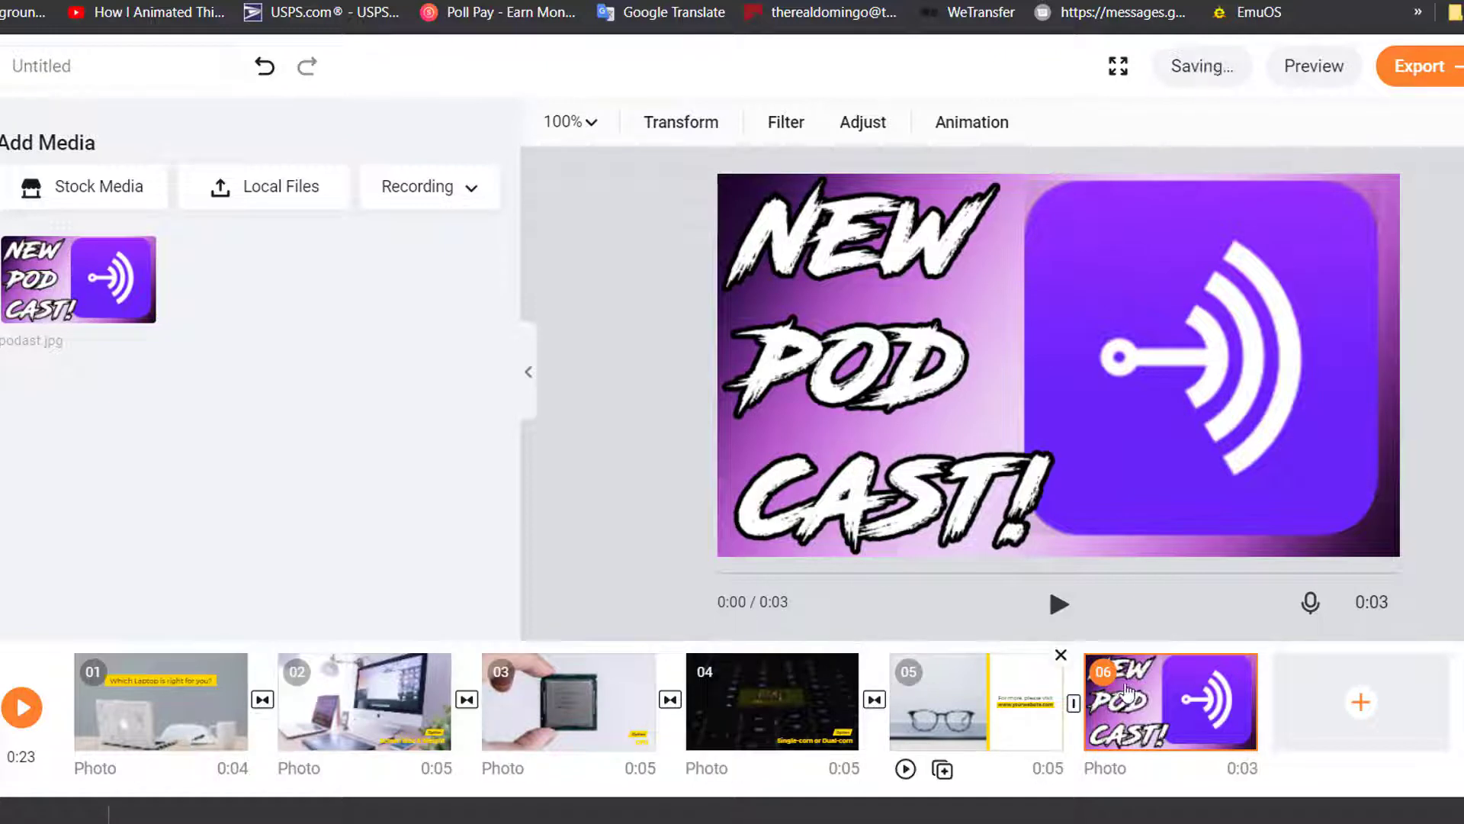
# Adjust a scene transition and move the glasses scene ahead of the keyboard scene
pyautogui.rightClick(874, 699)
pyautogui.click(861, 599)
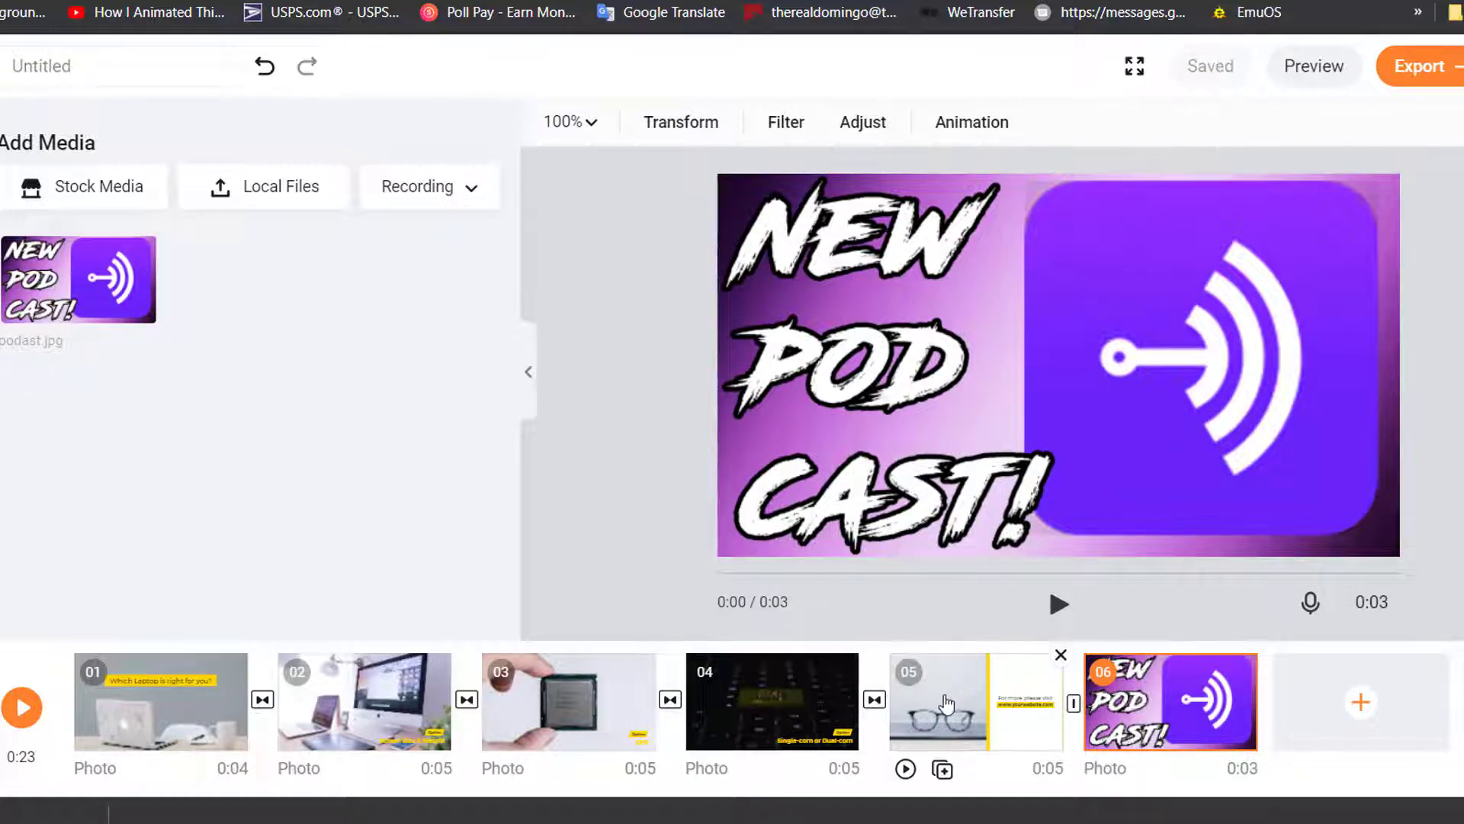
pyautogui.moveTo(944, 702); pyautogui.dragTo(740, 693)
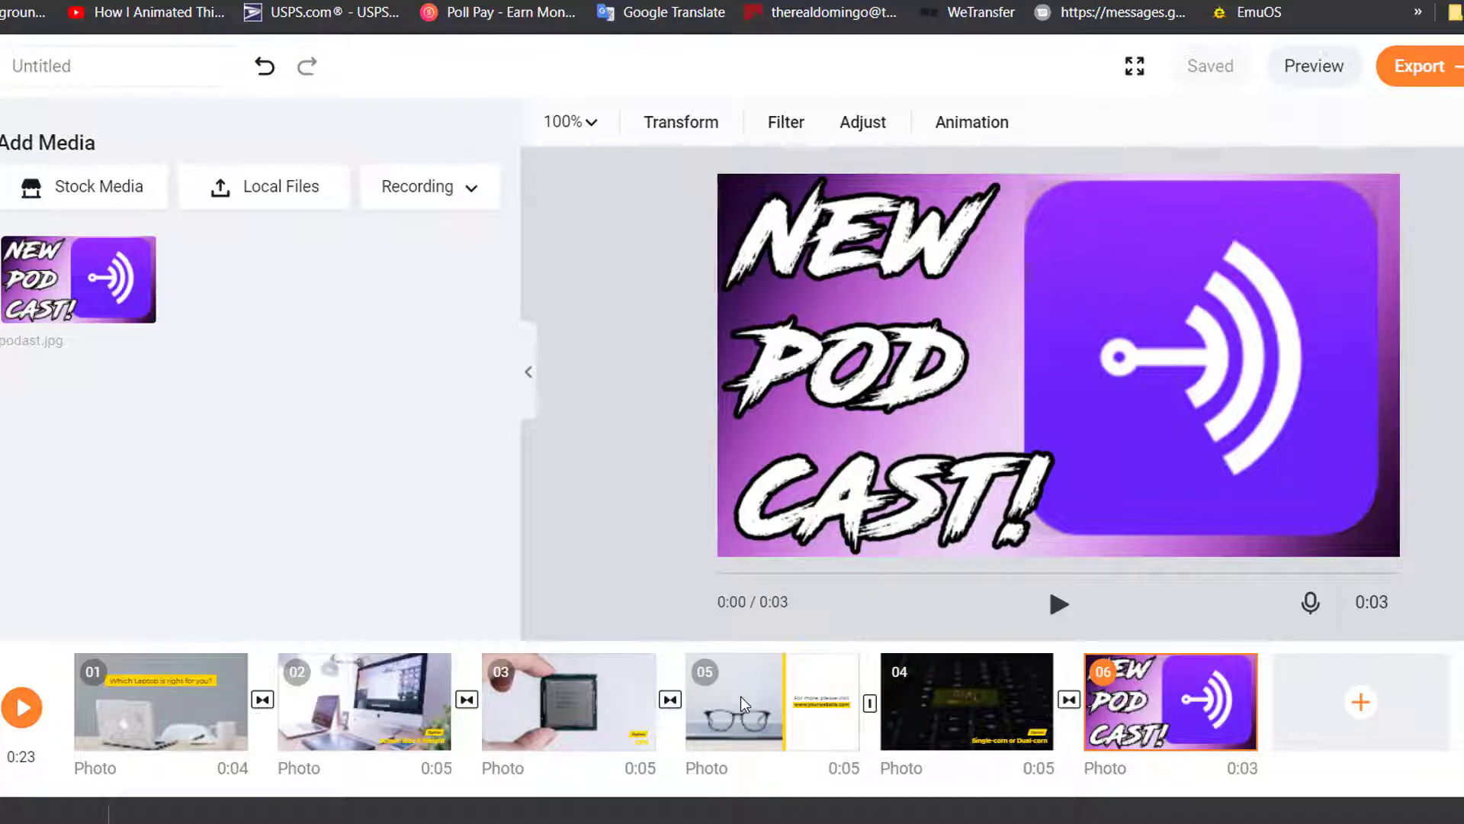
pyautogui.click(740, 697)
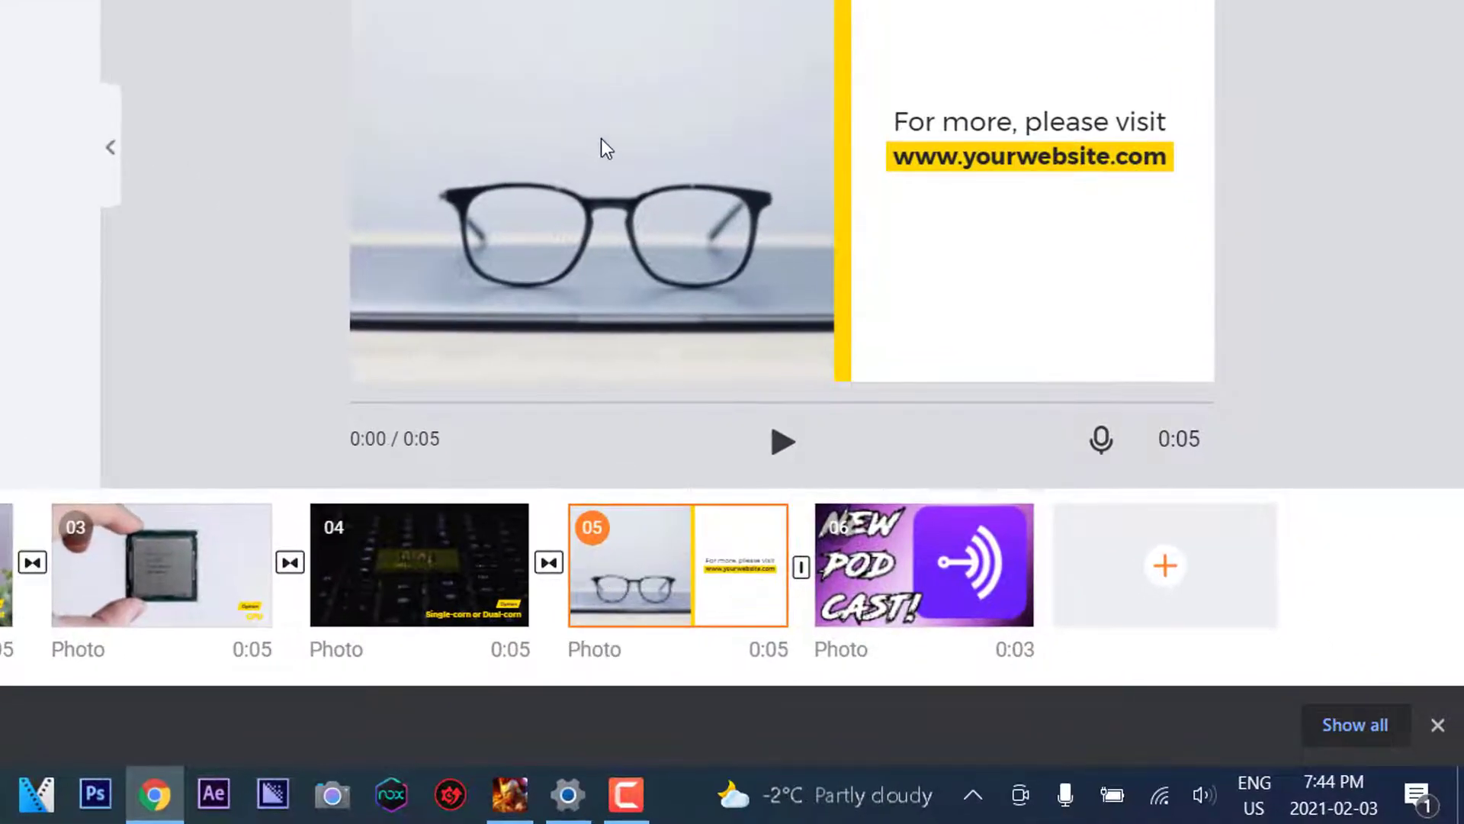
pyautogui.moveTo(738, 560)
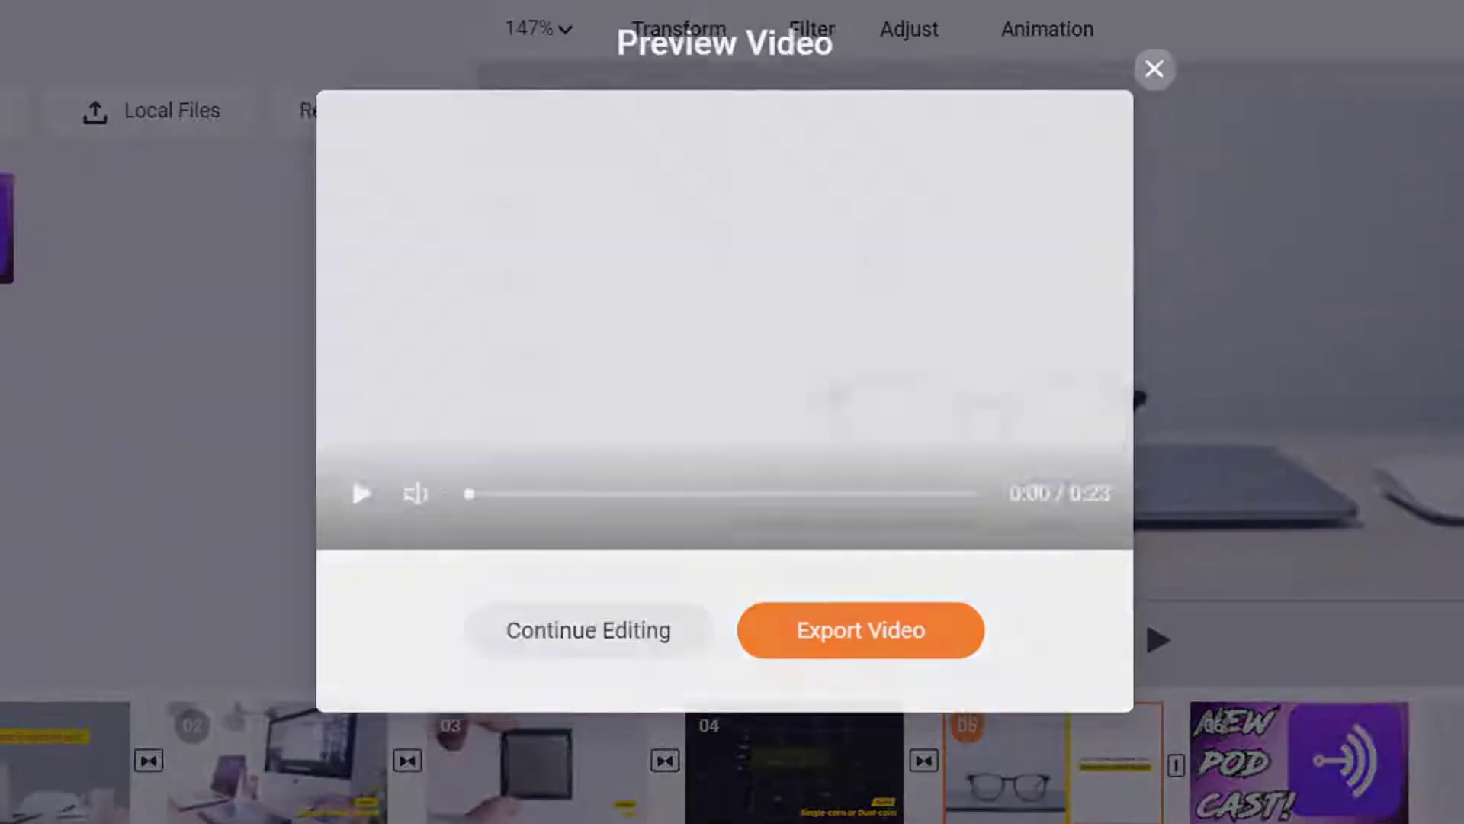
pyautogui.click(362, 493)
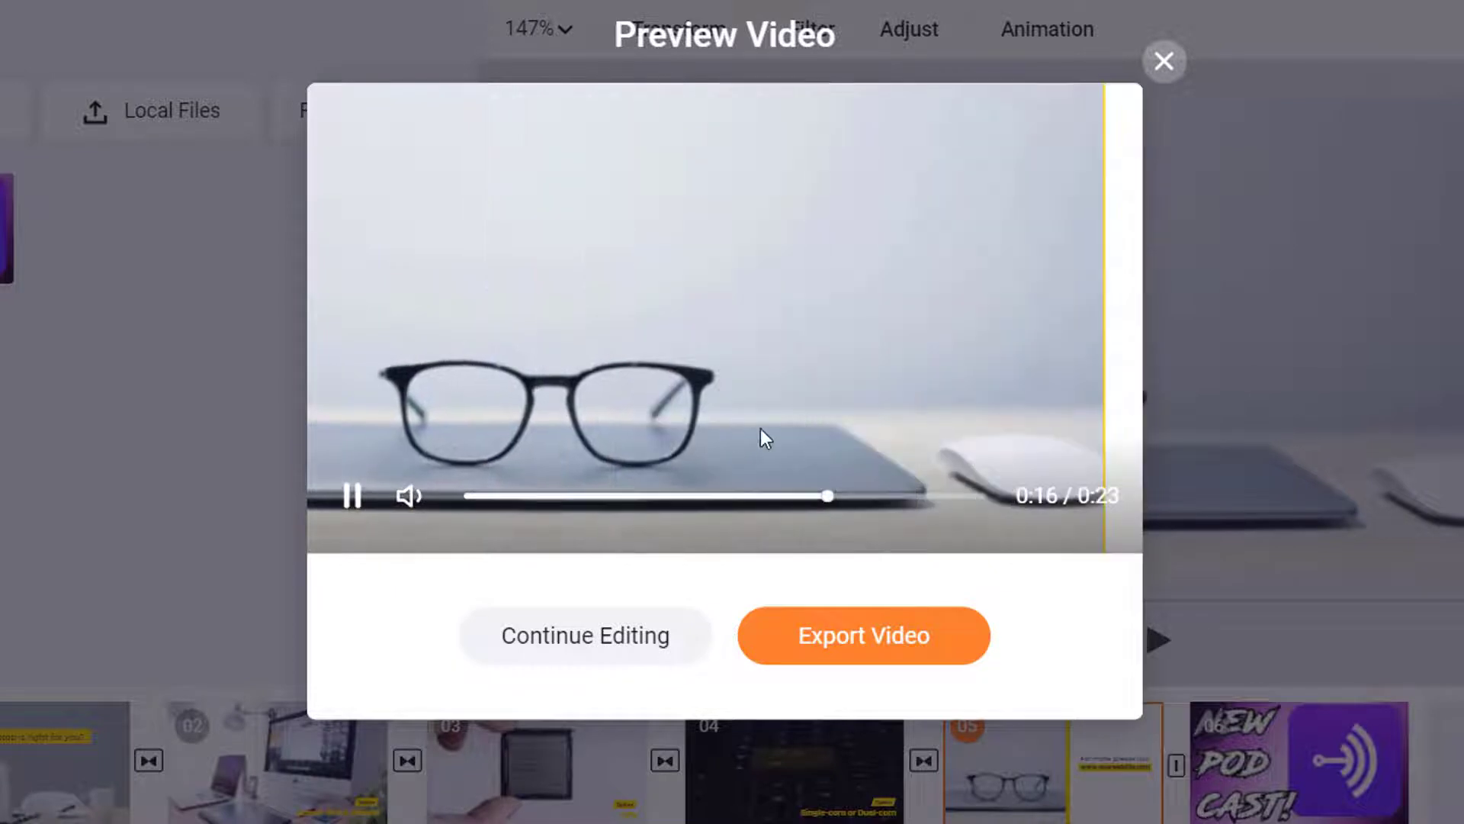
pyautogui.click(357, 514)
pyautogui.click(622, 653)
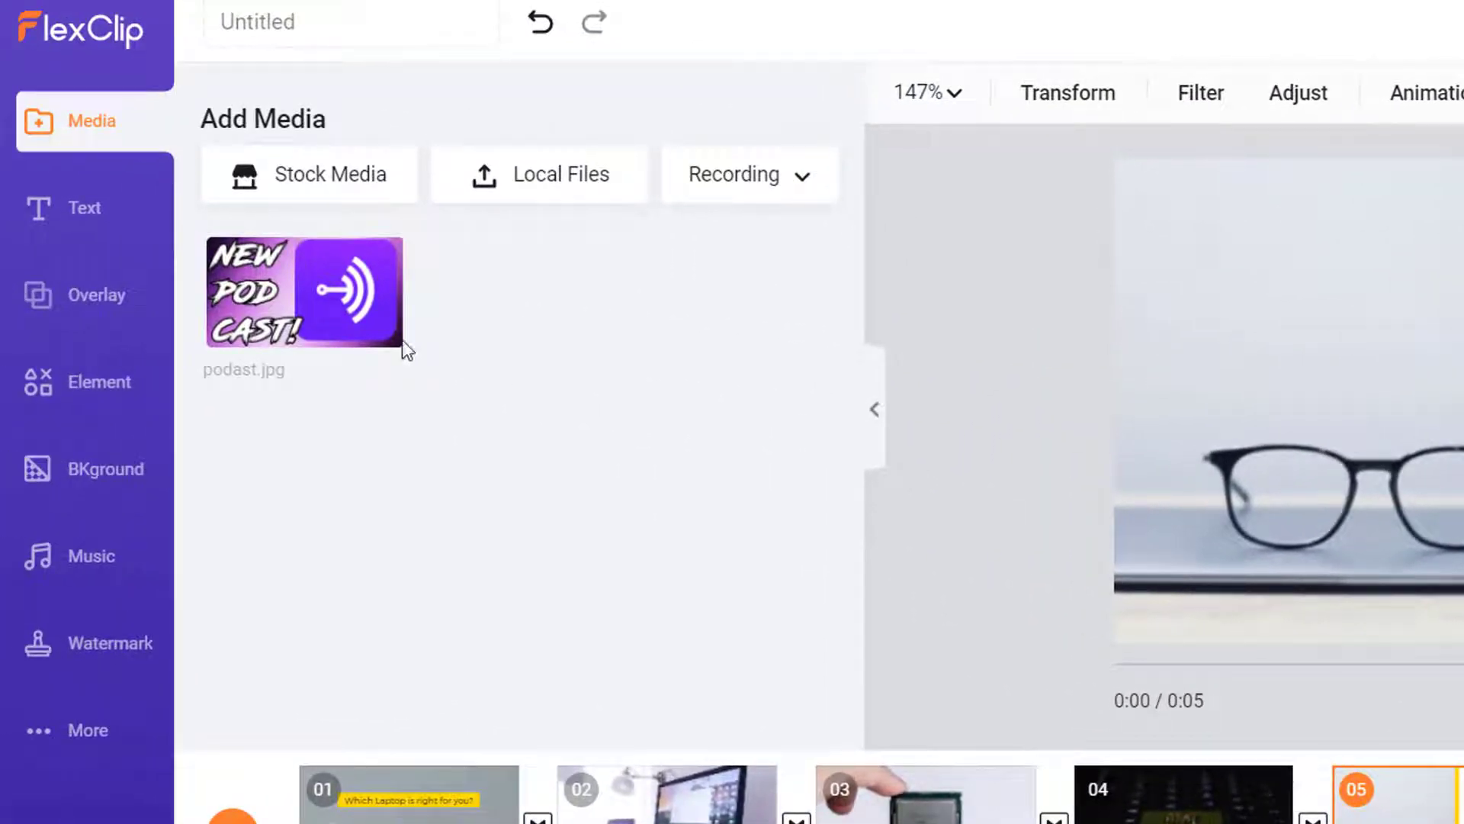
# Add a Roll Back dynamic text title from the Text styles to the glasses scene
pyautogui.click(76, 218)
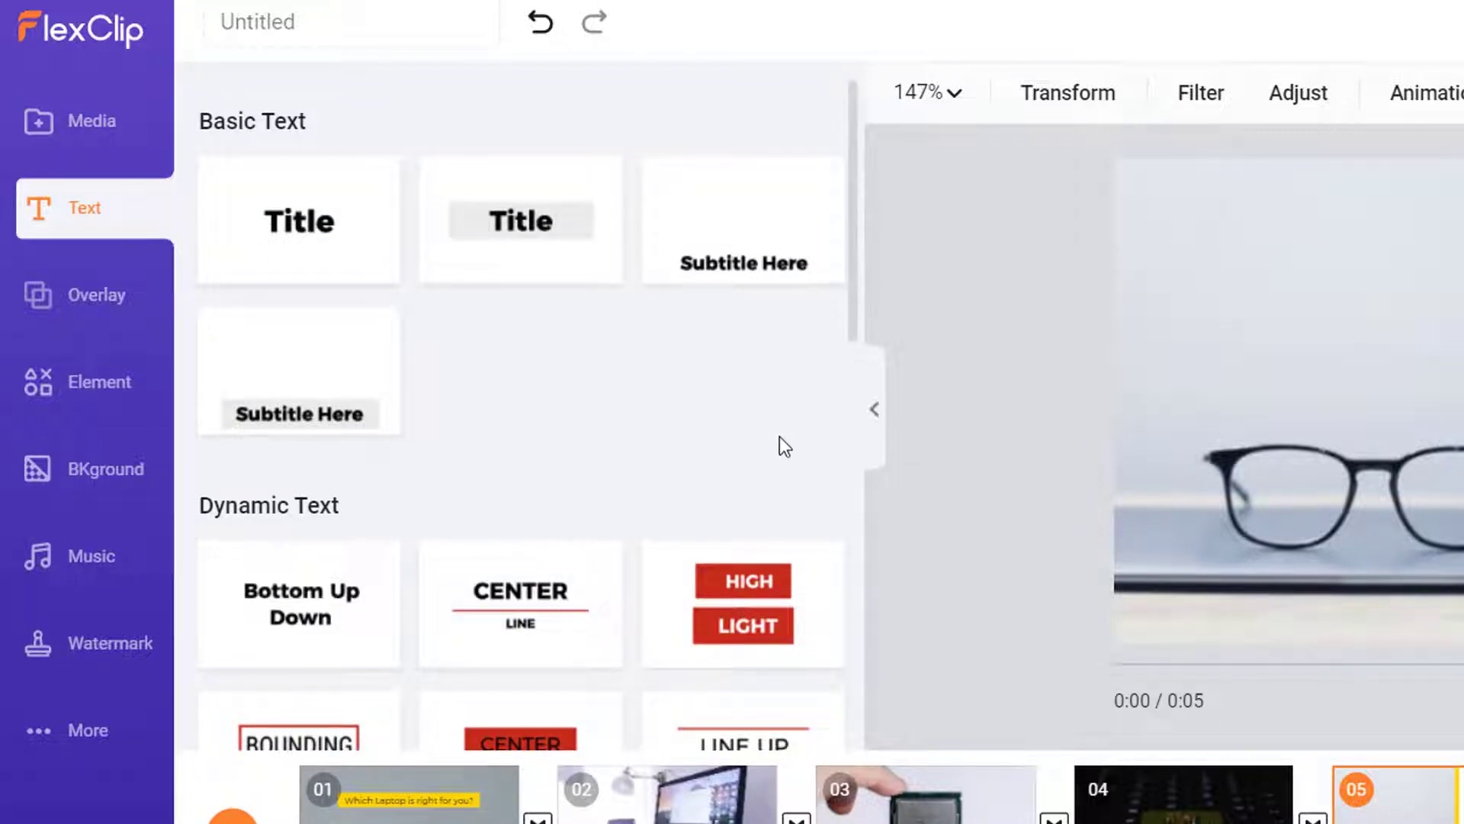
pyautogui.scroll(-2, 372, 566)
pyautogui.scroll(-8, 372, 566)
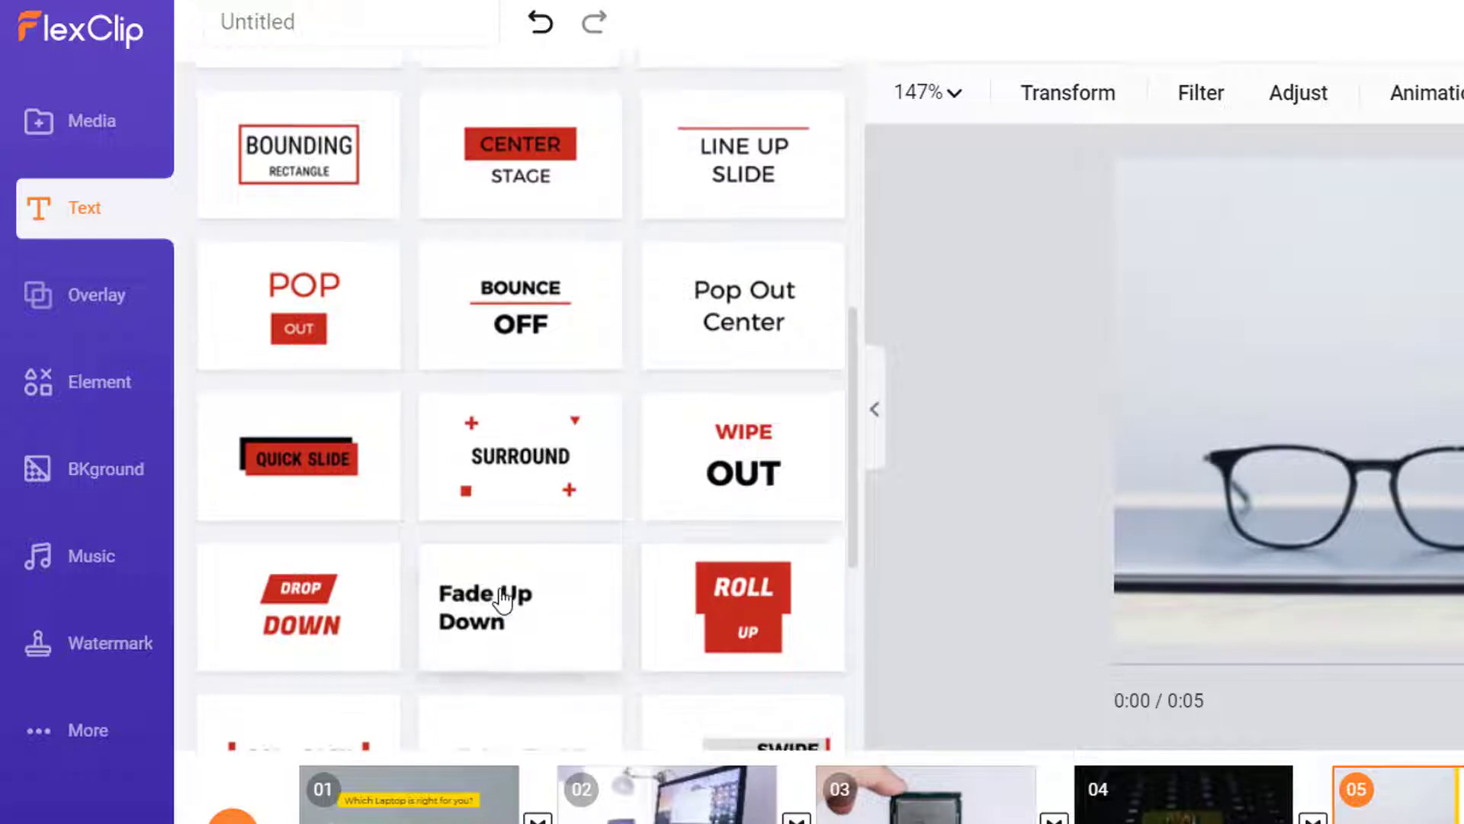
pyautogui.scroll(10, 514, 602)
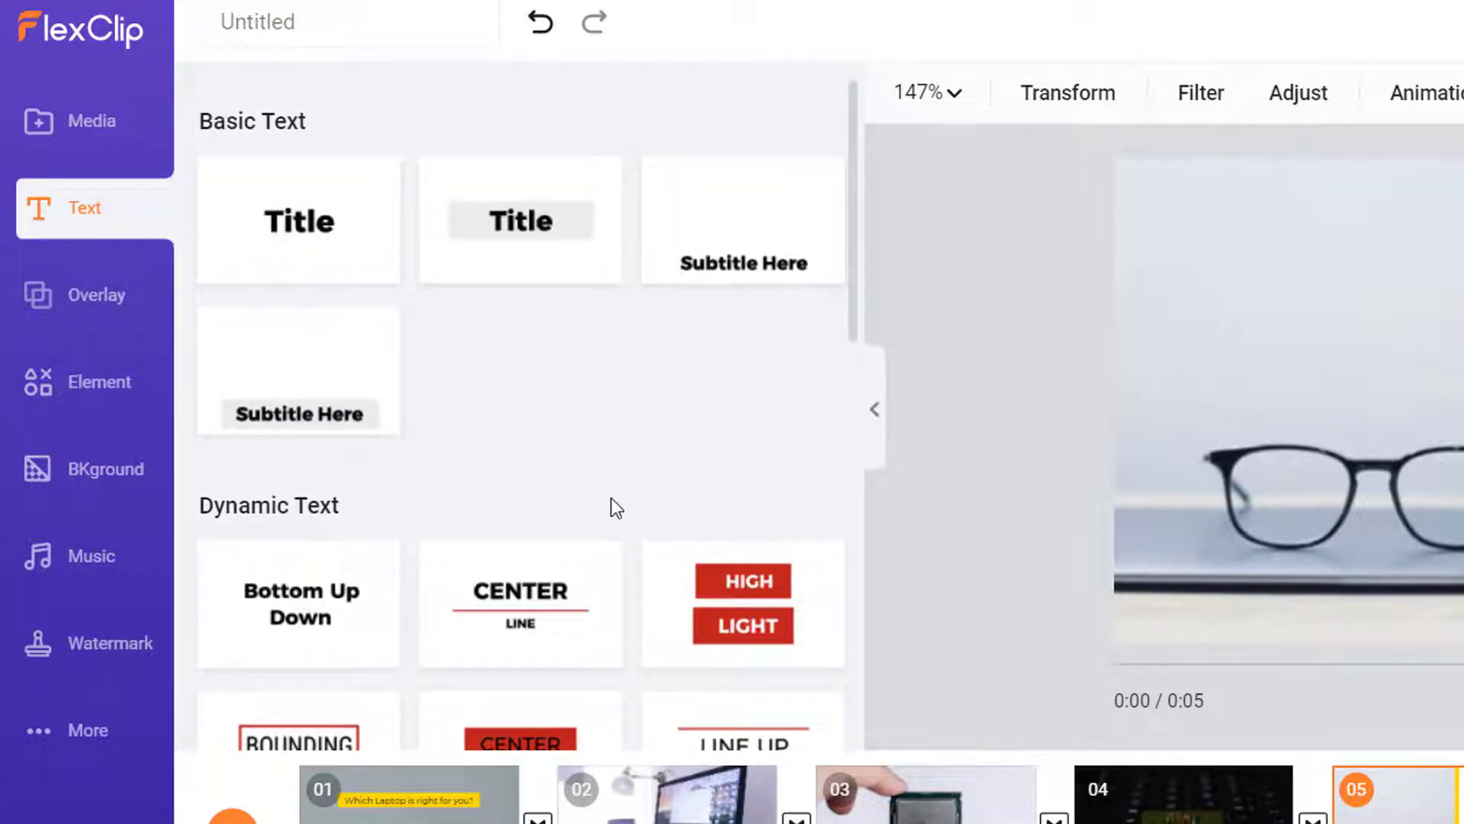
pyautogui.scroll(-4, 611, 503)
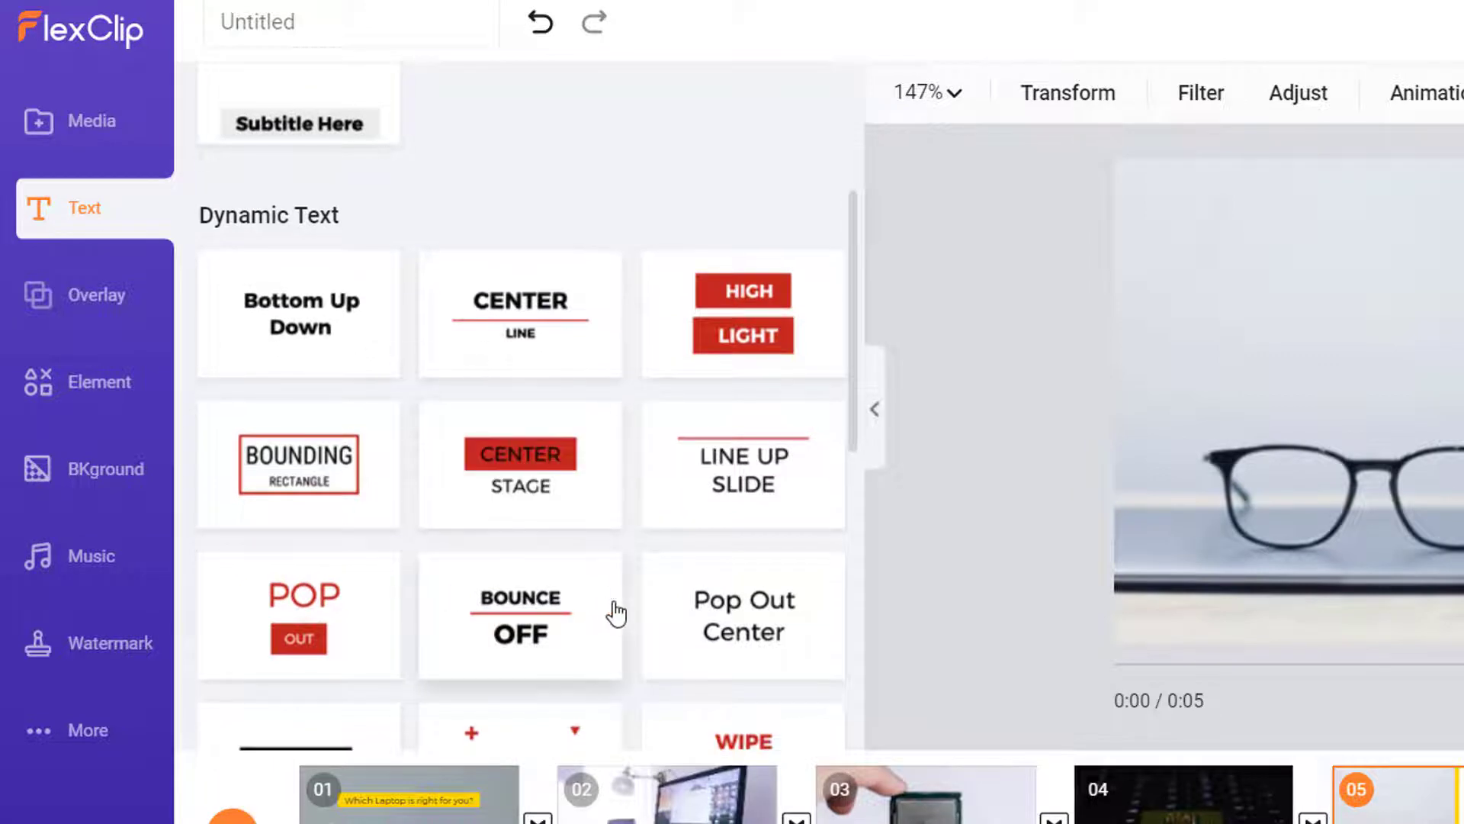
pyautogui.scroll(-5, 614, 606)
pyautogui.scroll(-5, 613, 601)
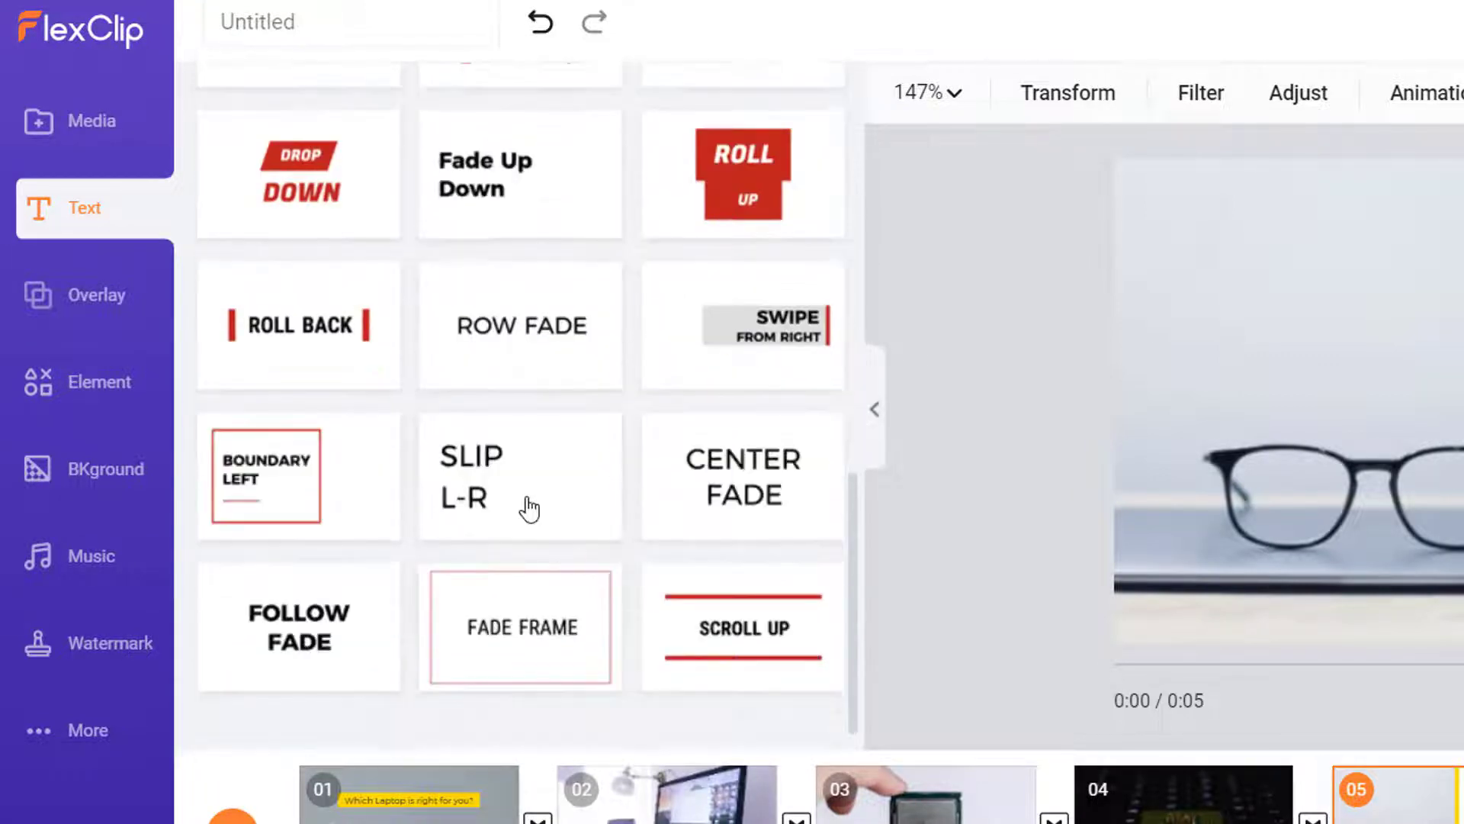
pyautogui.click(312, 345)
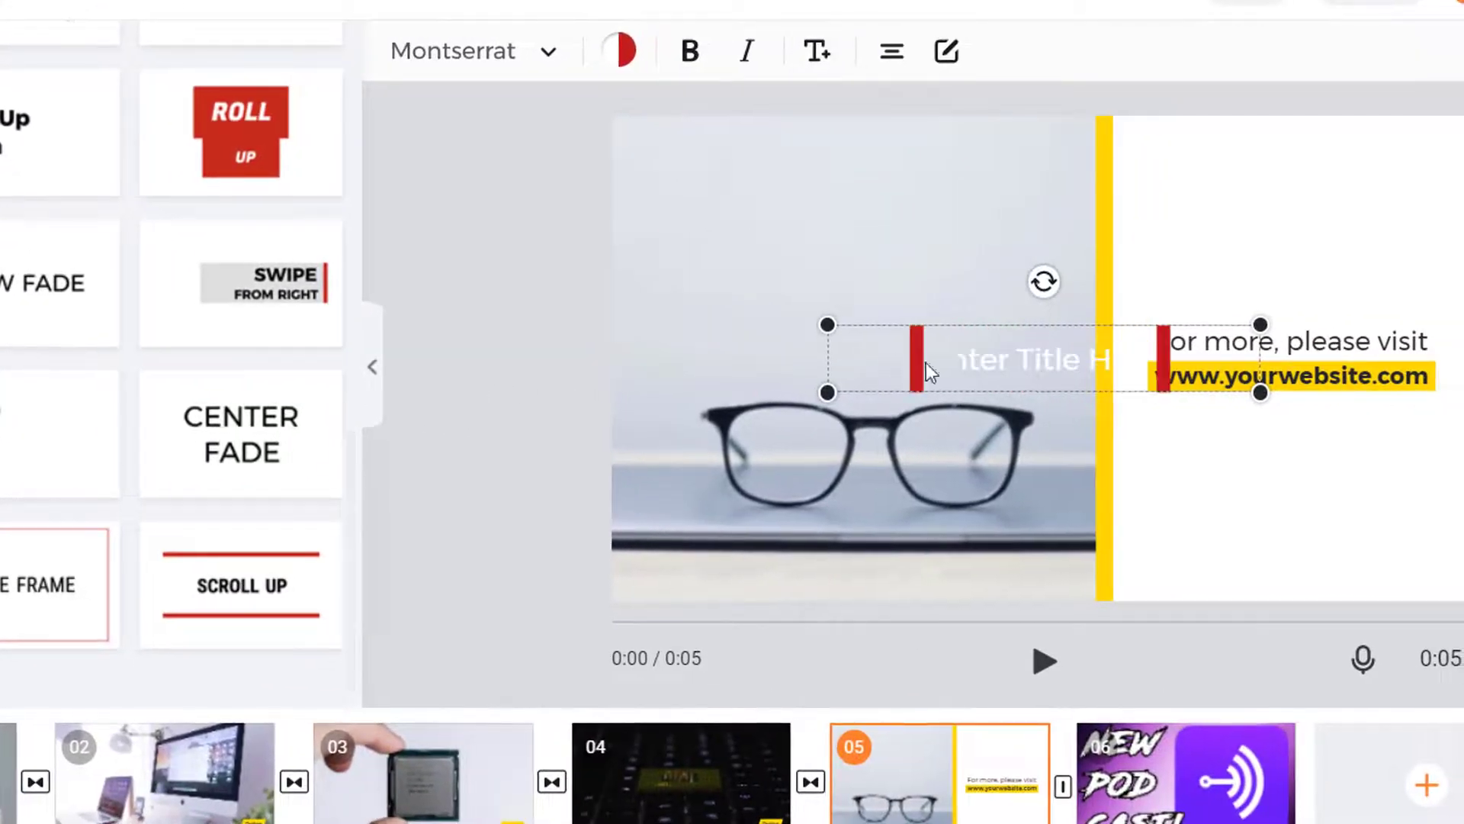
# Change the Roll Back title's placeholder wording to 'Please Subscribe'
pyautogui.doubleClick(1048, 356)
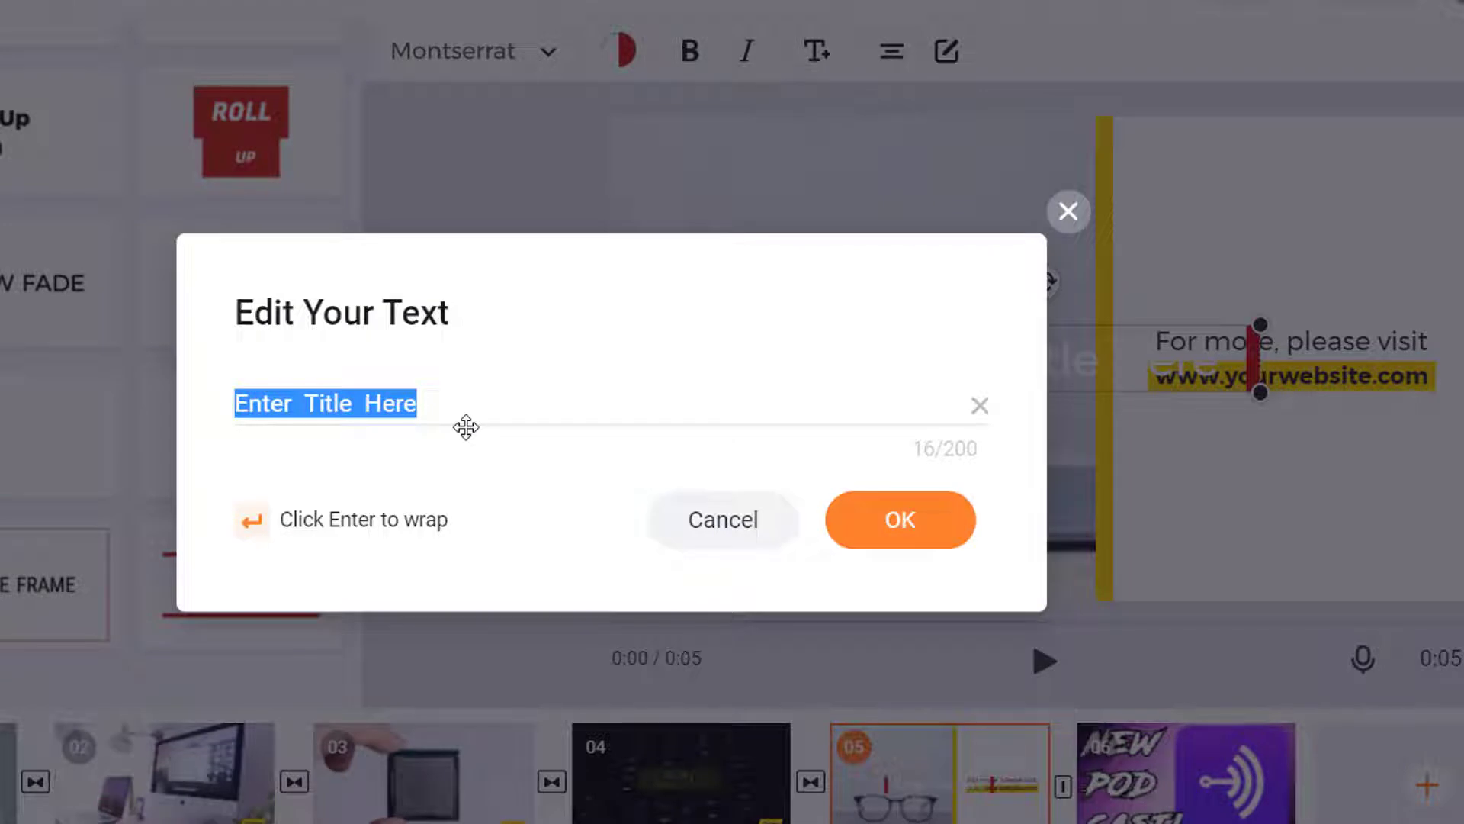
pyautogui.write('Please Subscribe')
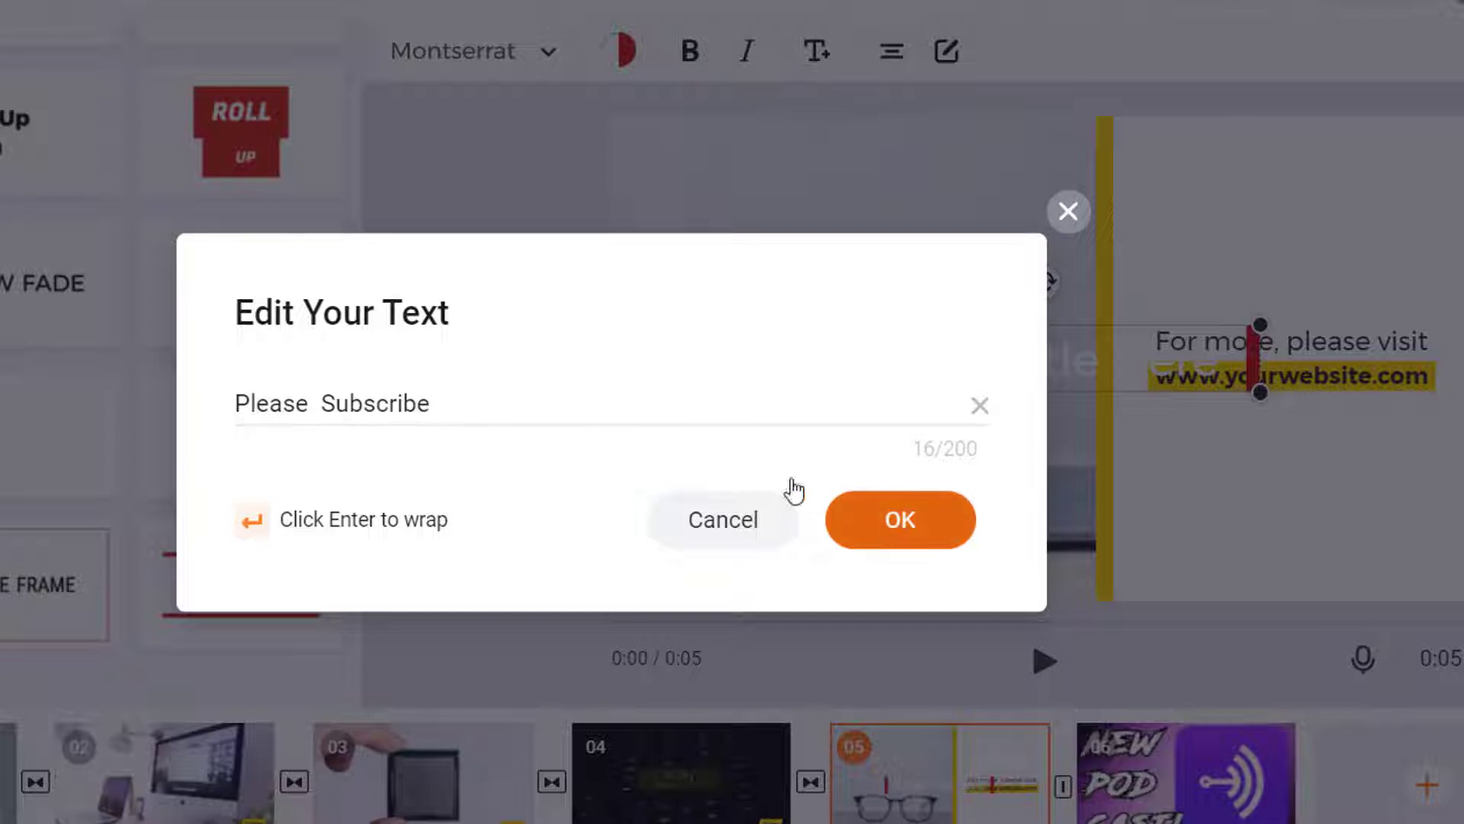
pyautogui.click(905, 530)
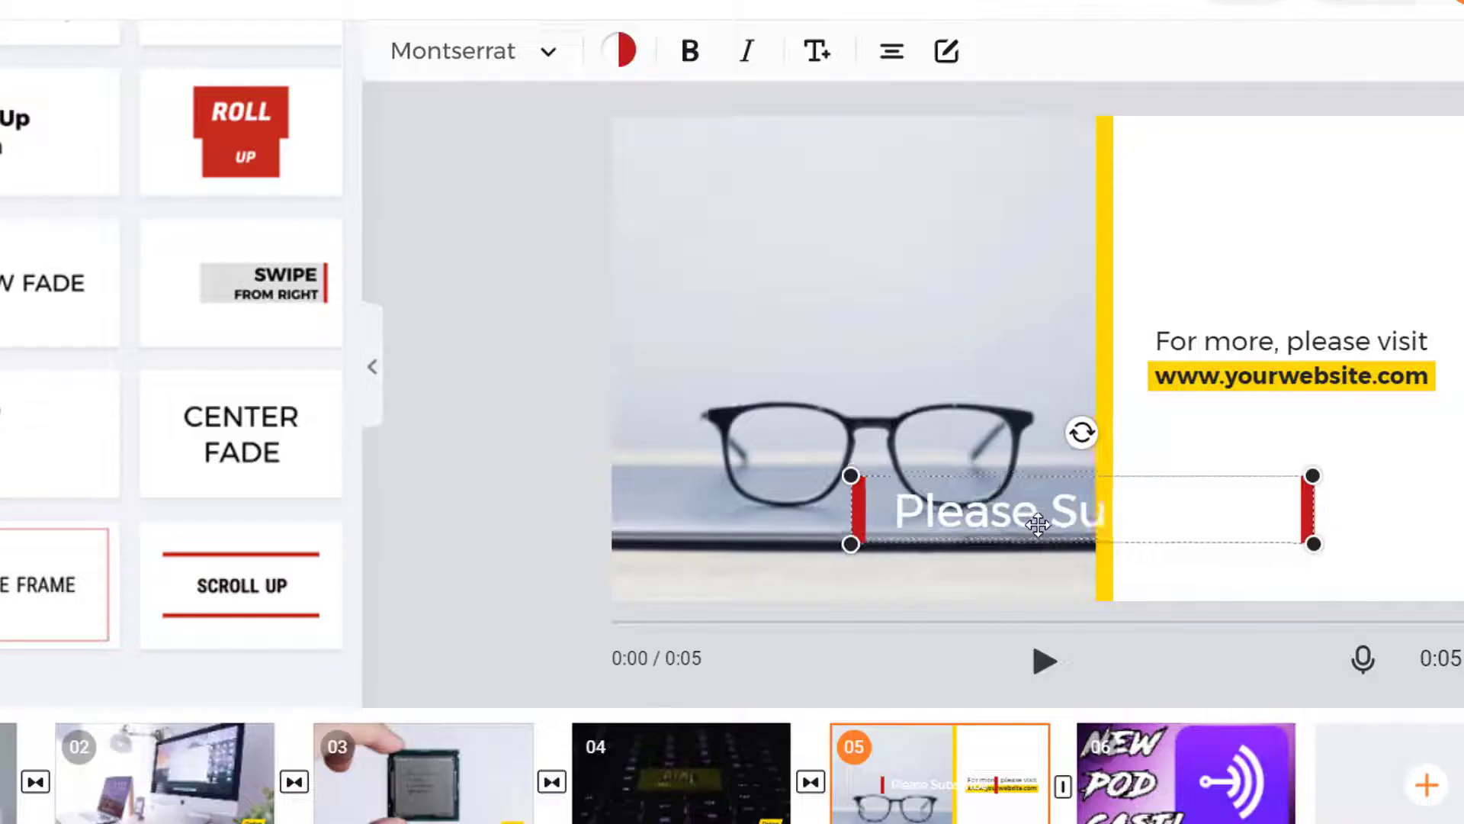
# Check the title's context options and colour choices, then close the text editor unchanged
pyautogui.rightClick(1038, 524)
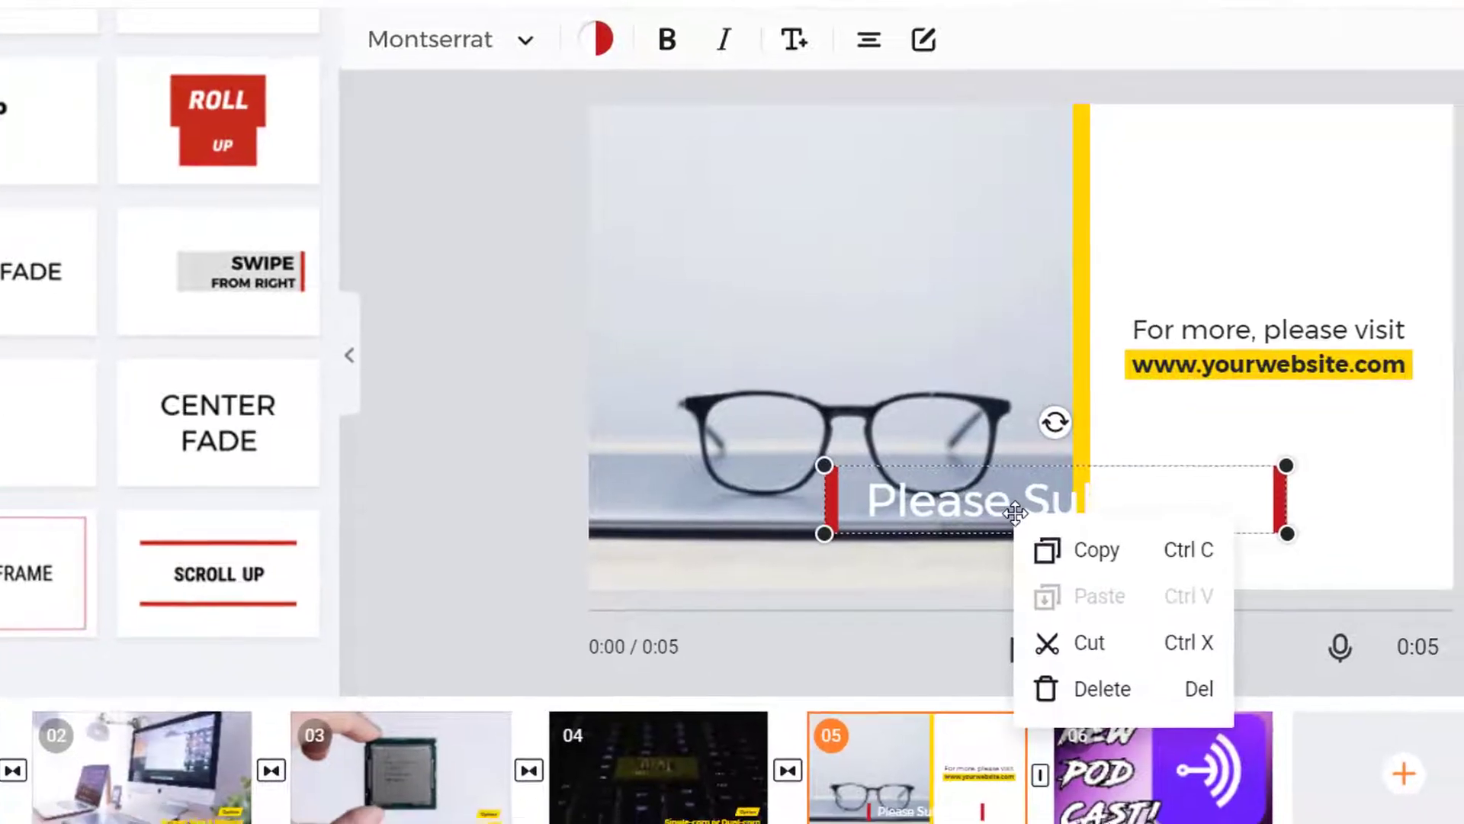
pyautogui.click(1027, 515)
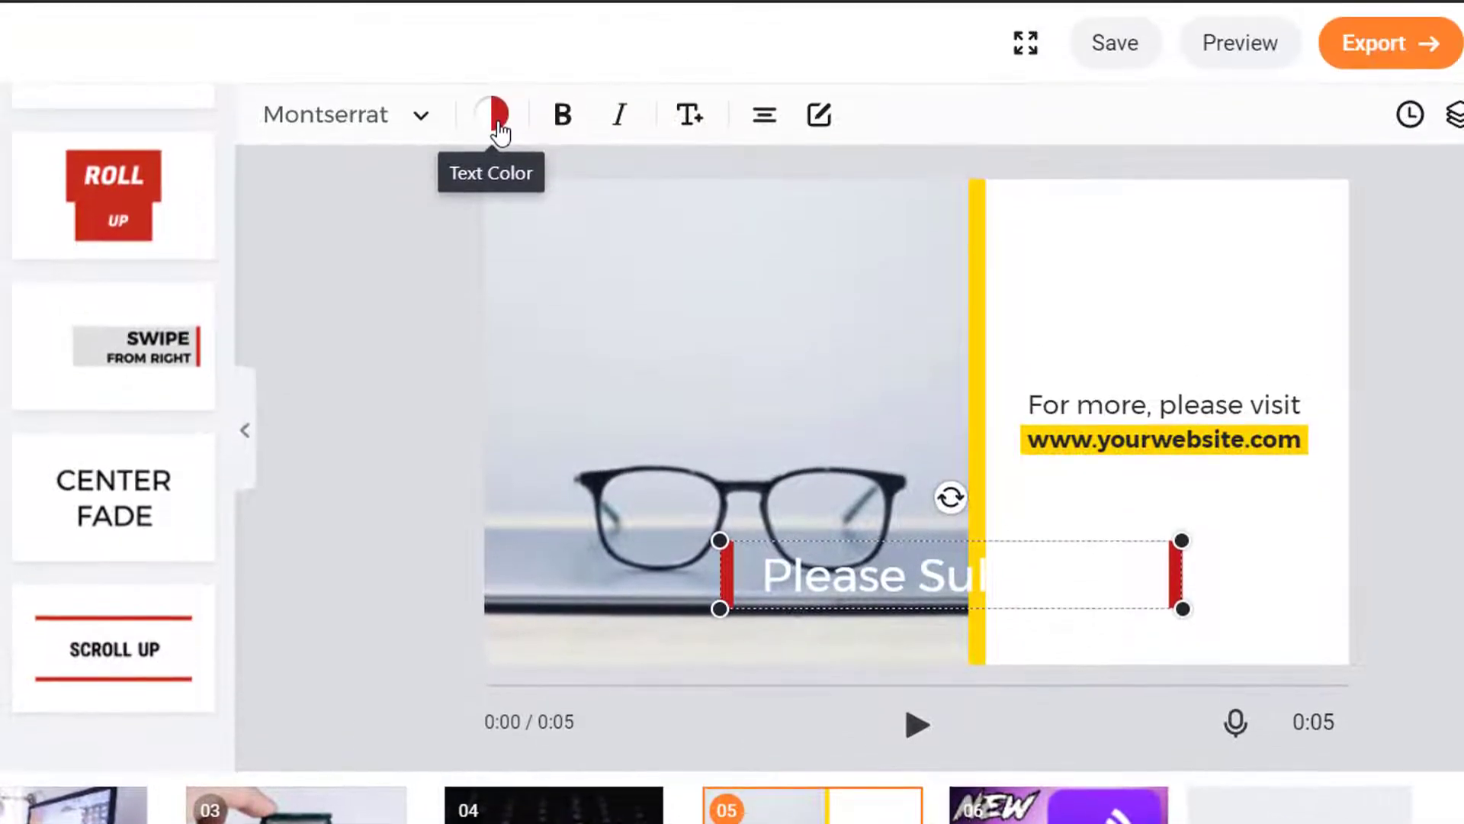
pyautogui.click(498, 122)
pyautogui.doubleClick(882, 576)
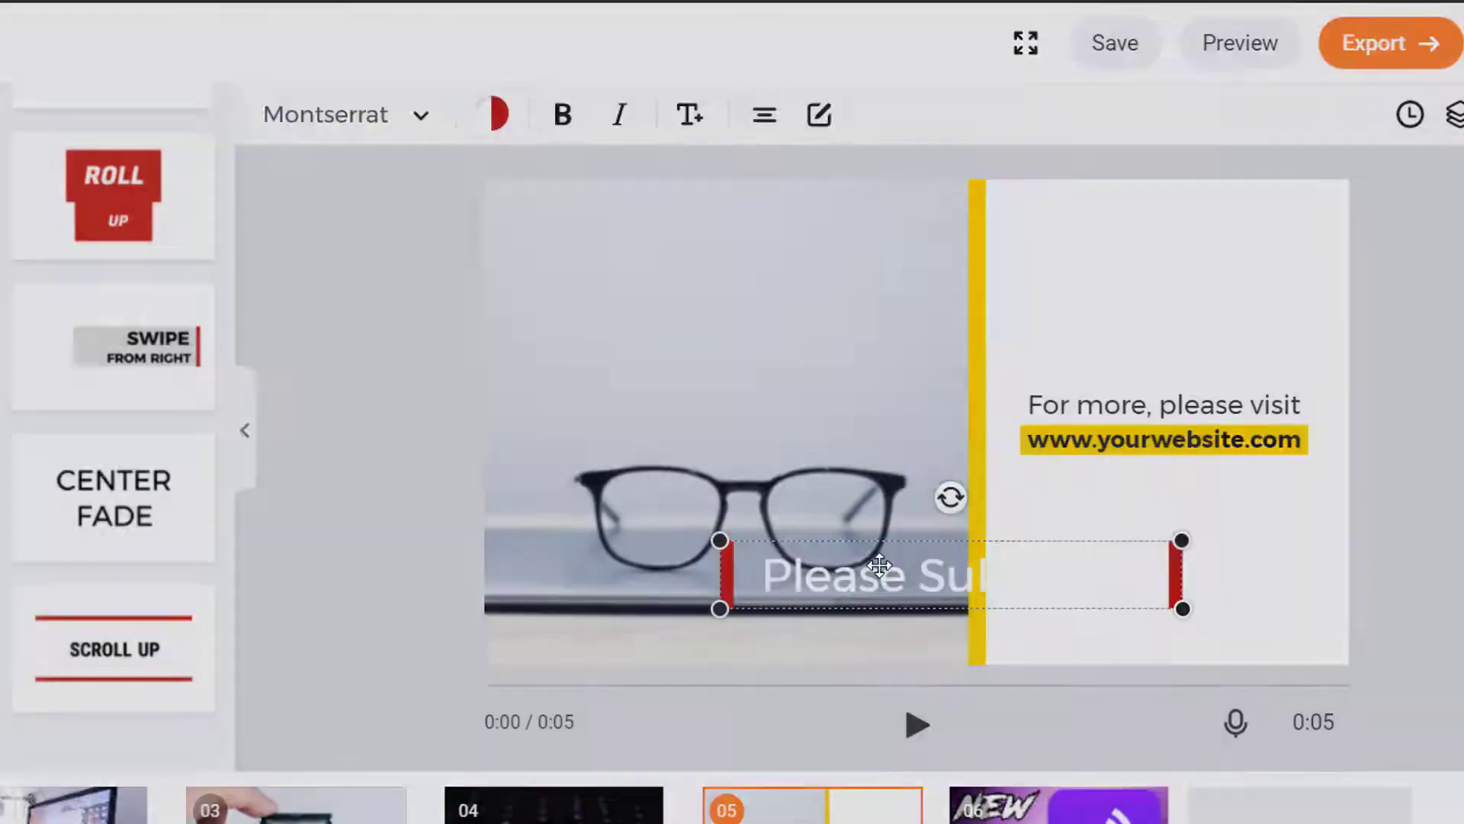
pyautogui.click(942, 278)
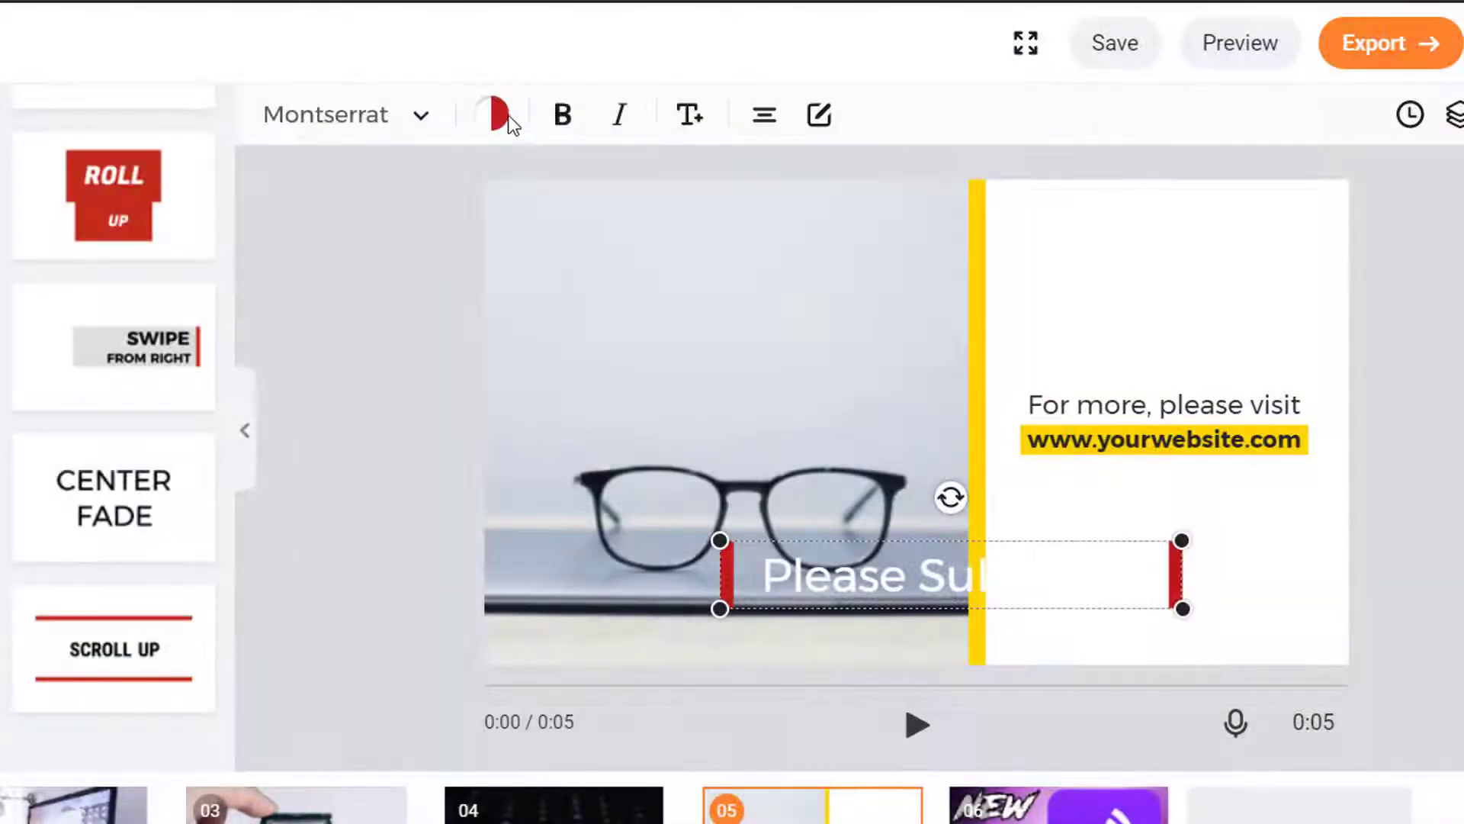
# Apply the black-and-yellow document colour to 'Please Subscribe', then shrink it onto the white panel
pyautogui.click(488, 122)
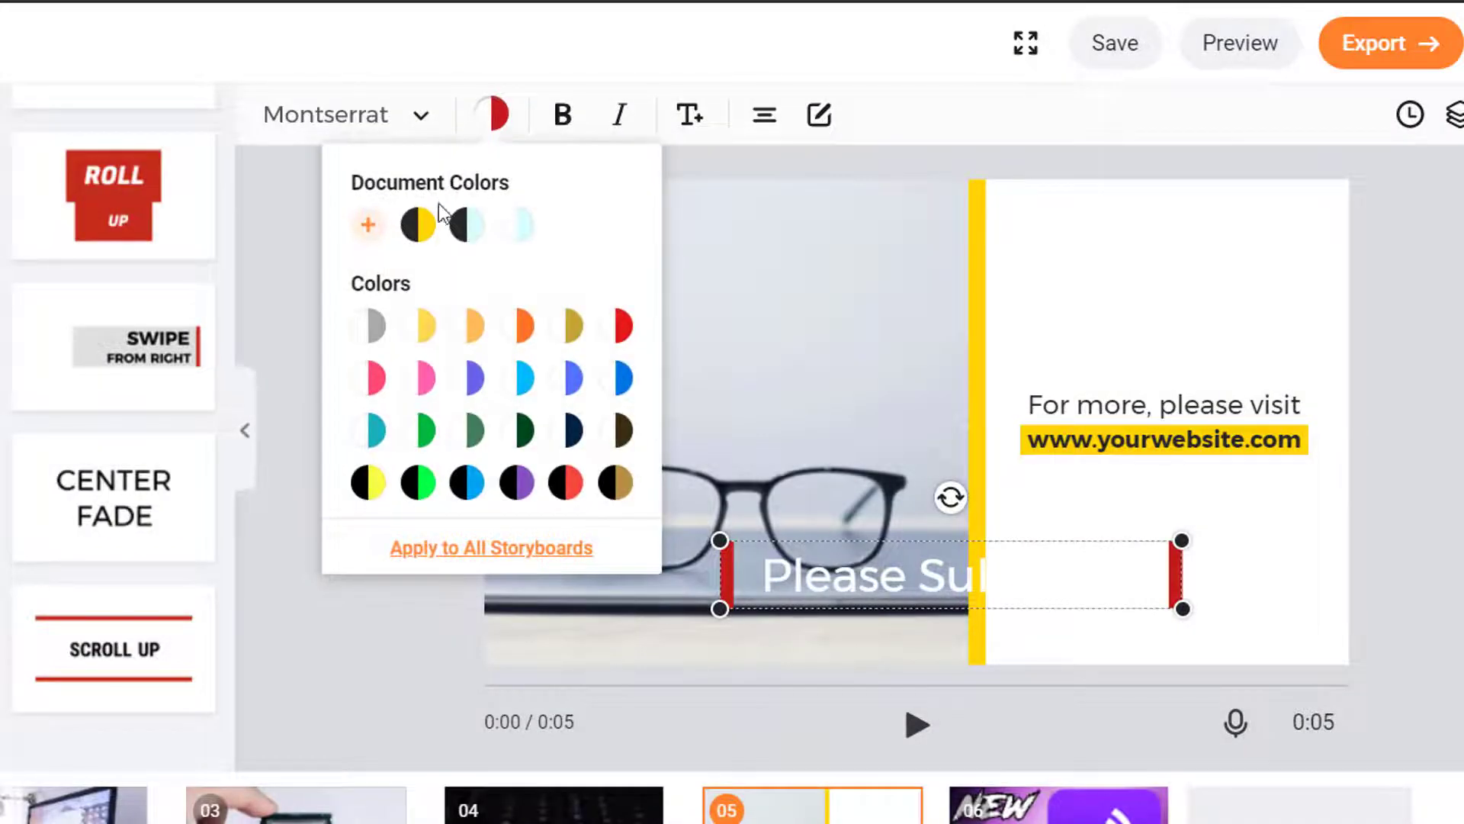
pyautogui.click(417, 225)
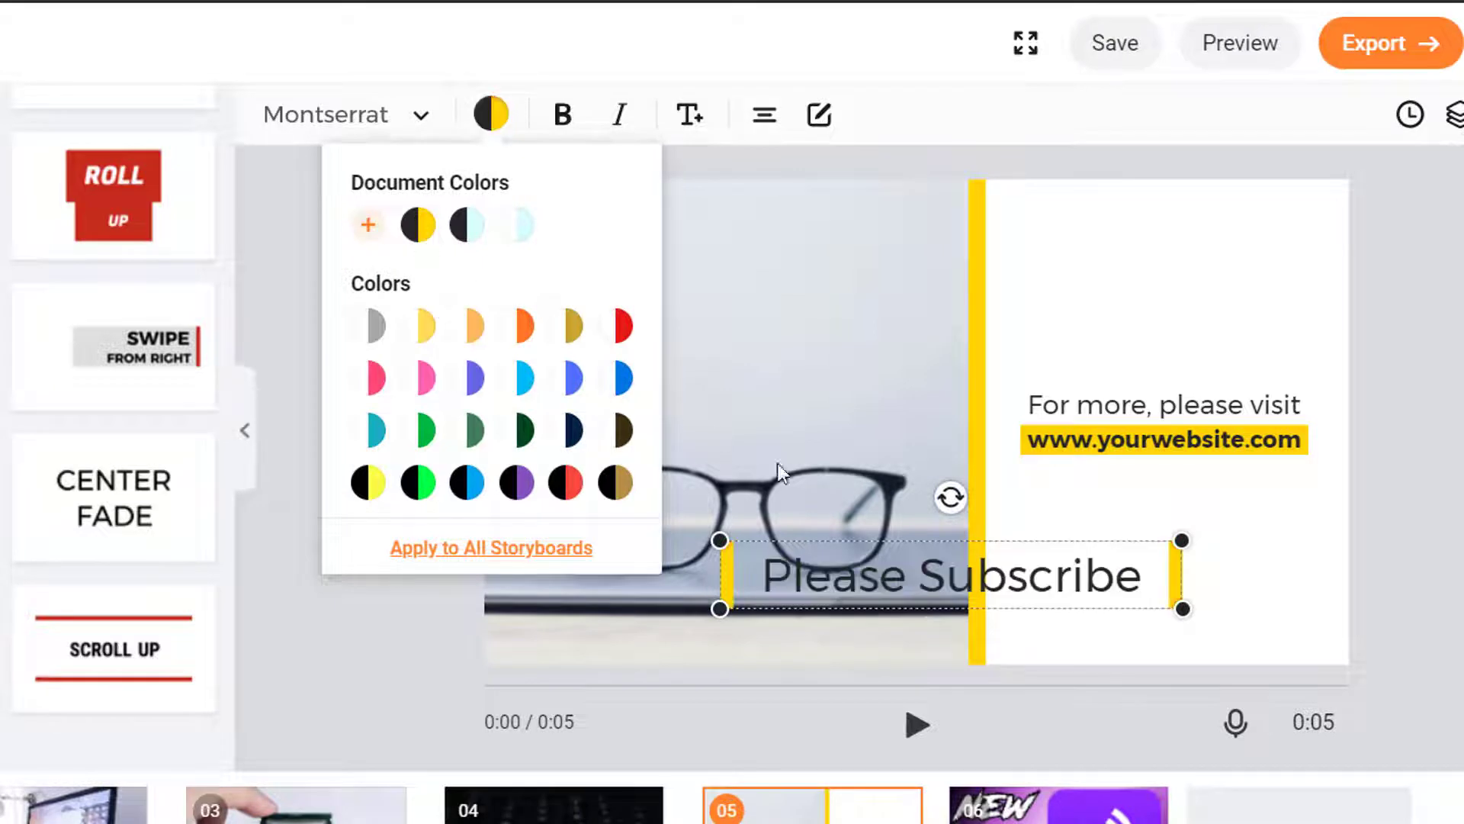
pyautogui.click(1053, 586)
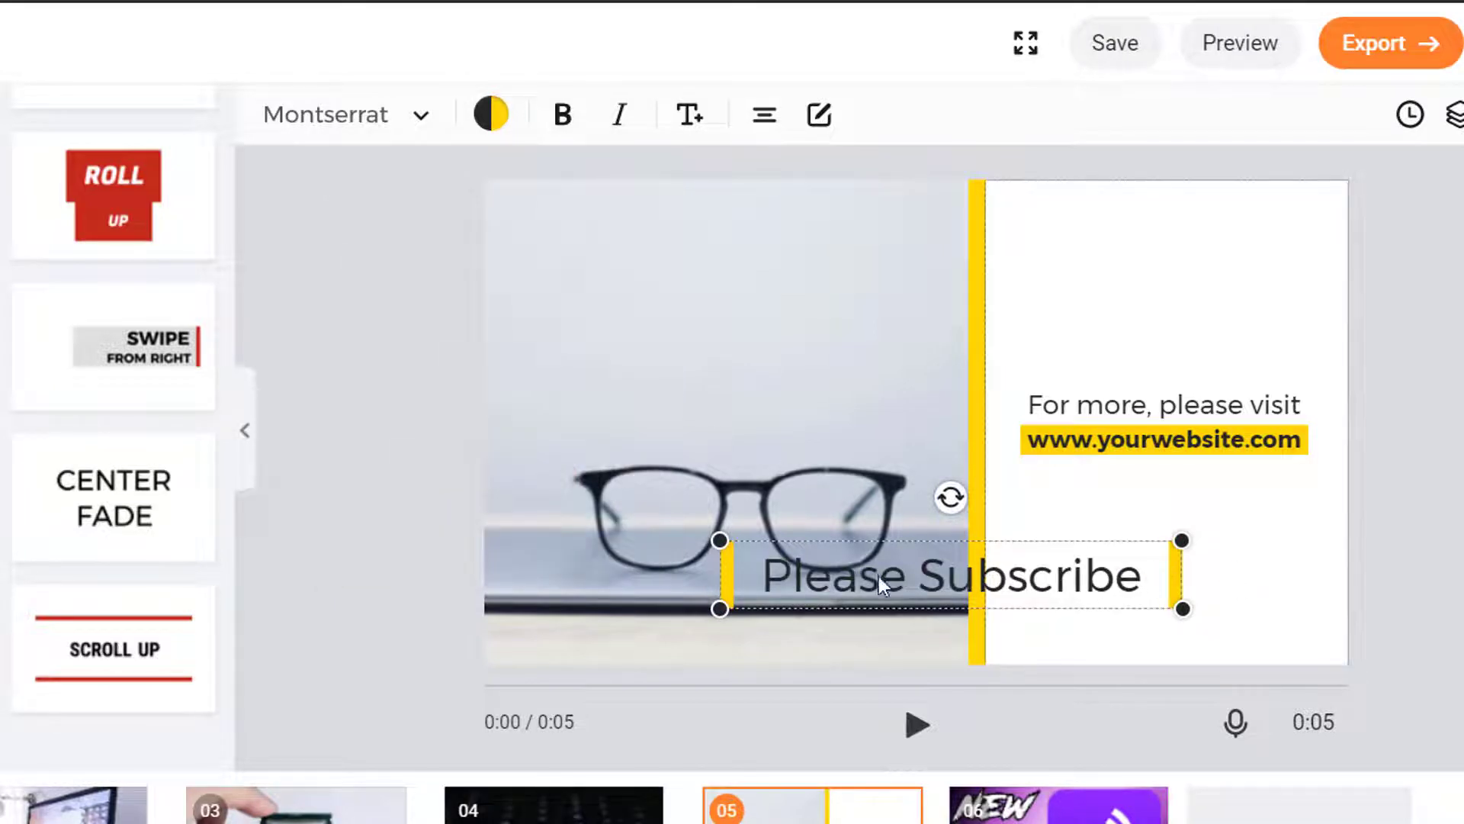
pyautogui.moveTo(828, 585); pyautogui.dragTo(996, 577)
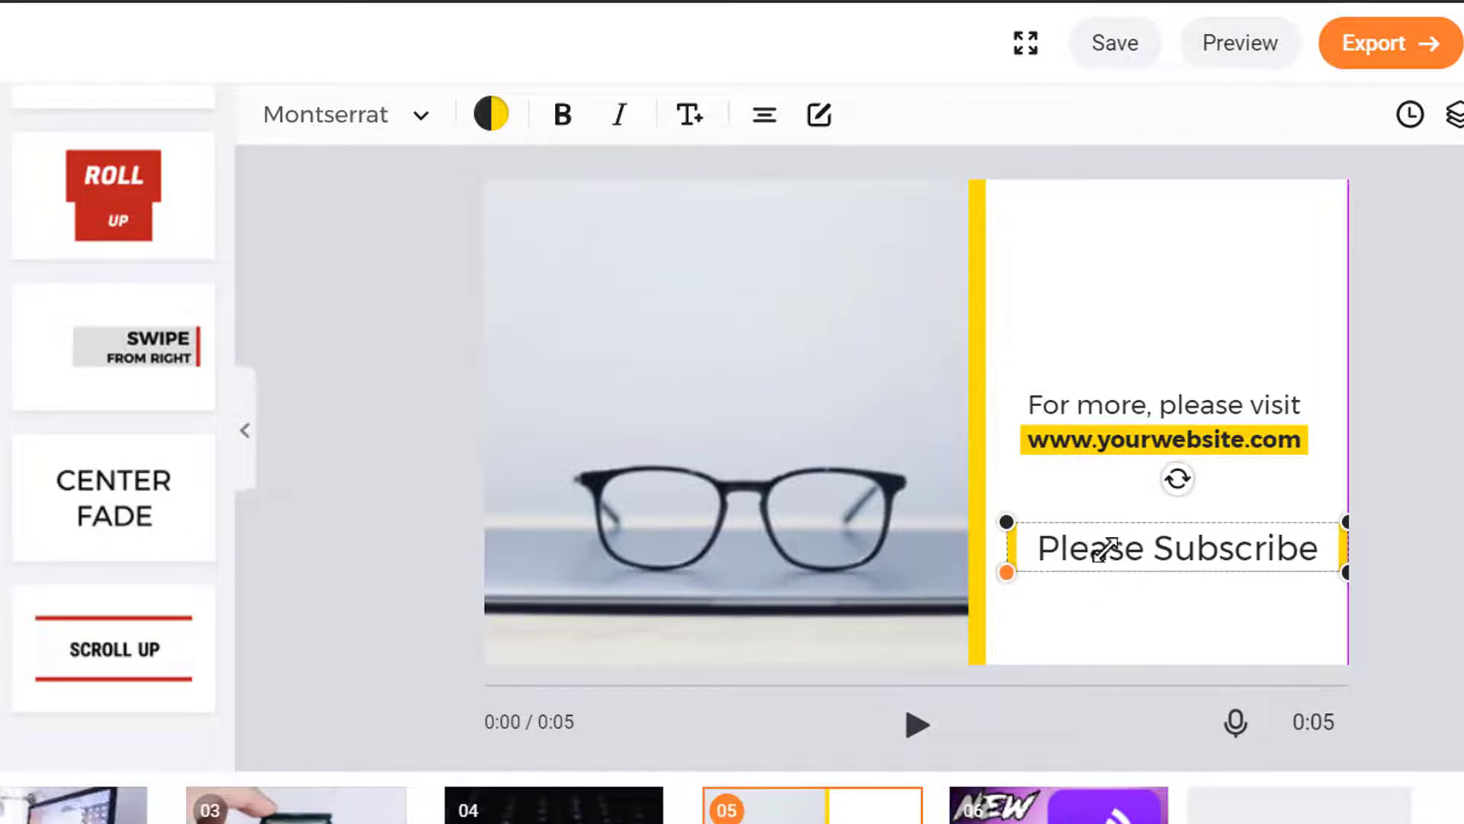
pyautogui.moveTo(1109, 546); pyautogui.dragTo(1094, 554)
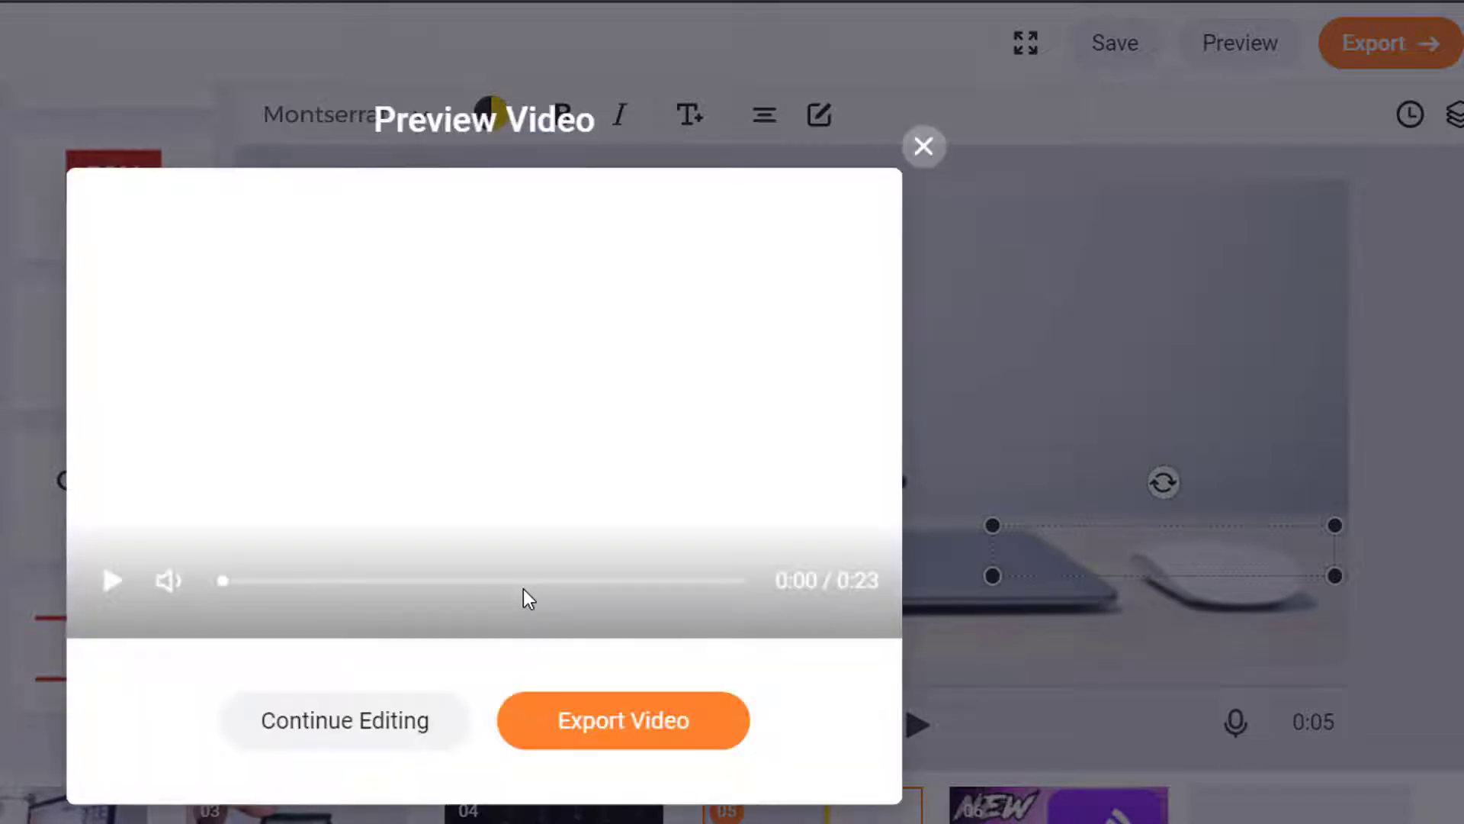
pyautogui.click(523, 584)
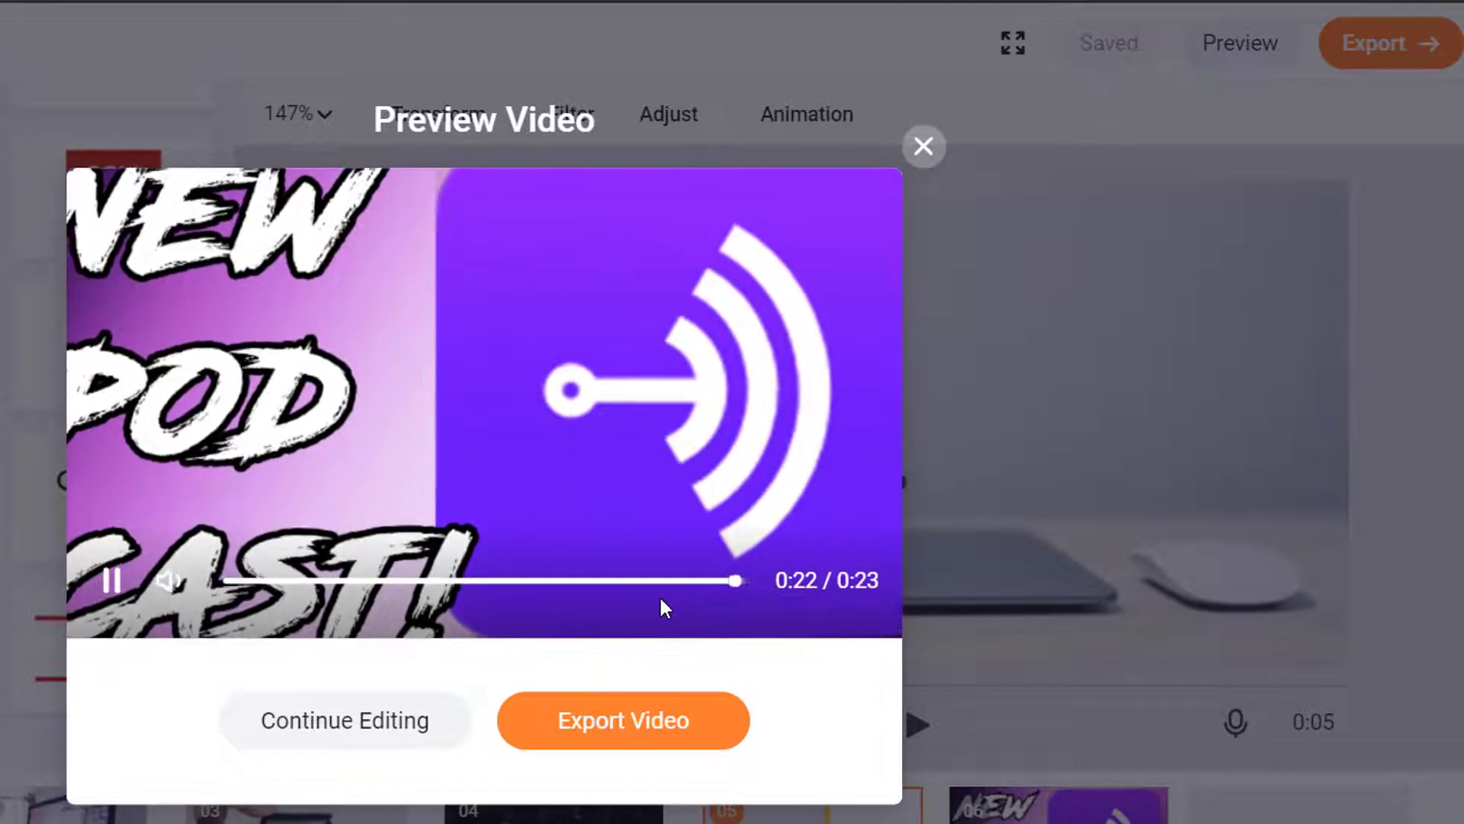
pyautogui.click(925, 149)
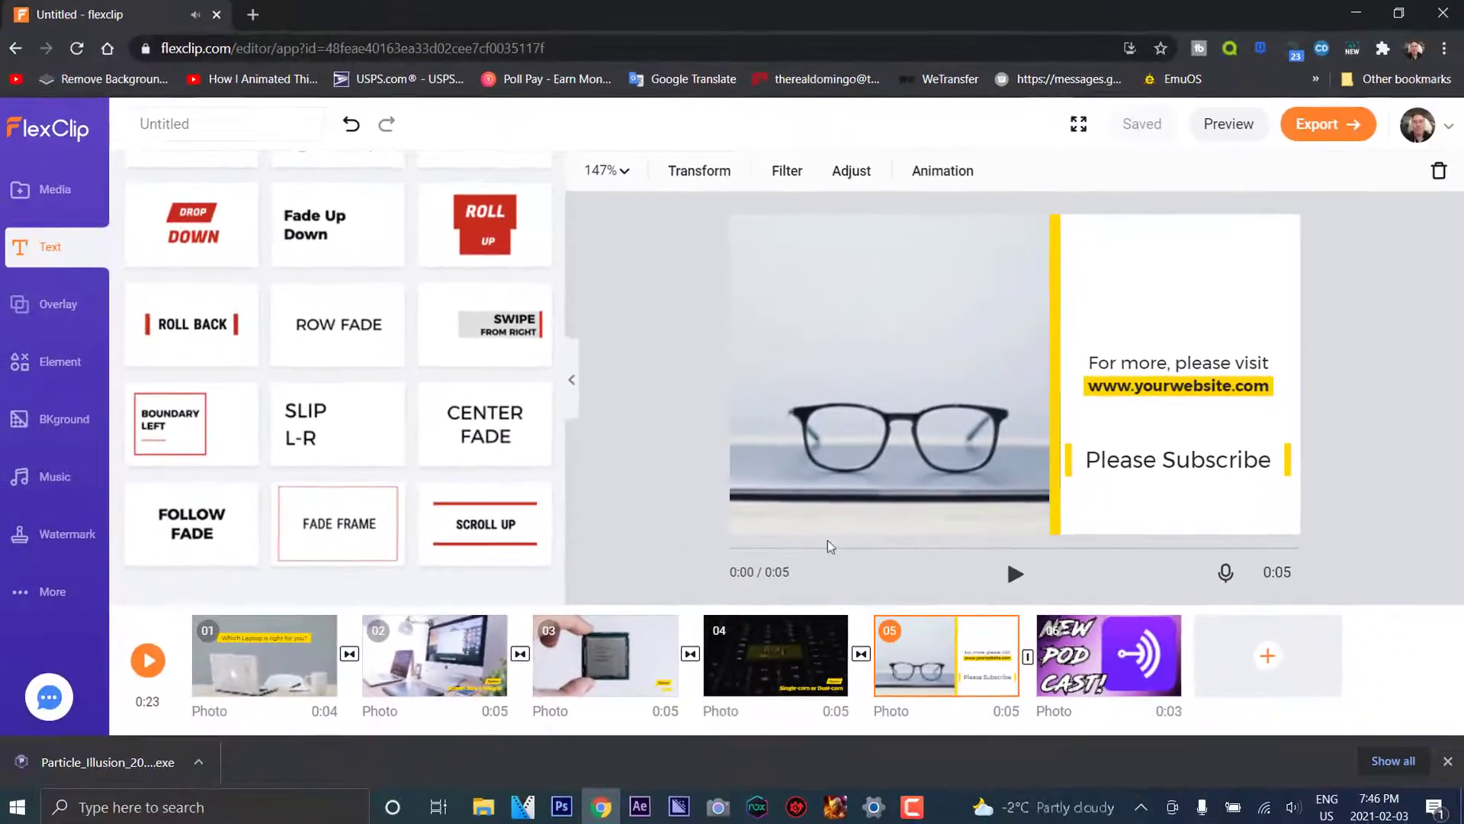
pyautogui.click(1127, 465)
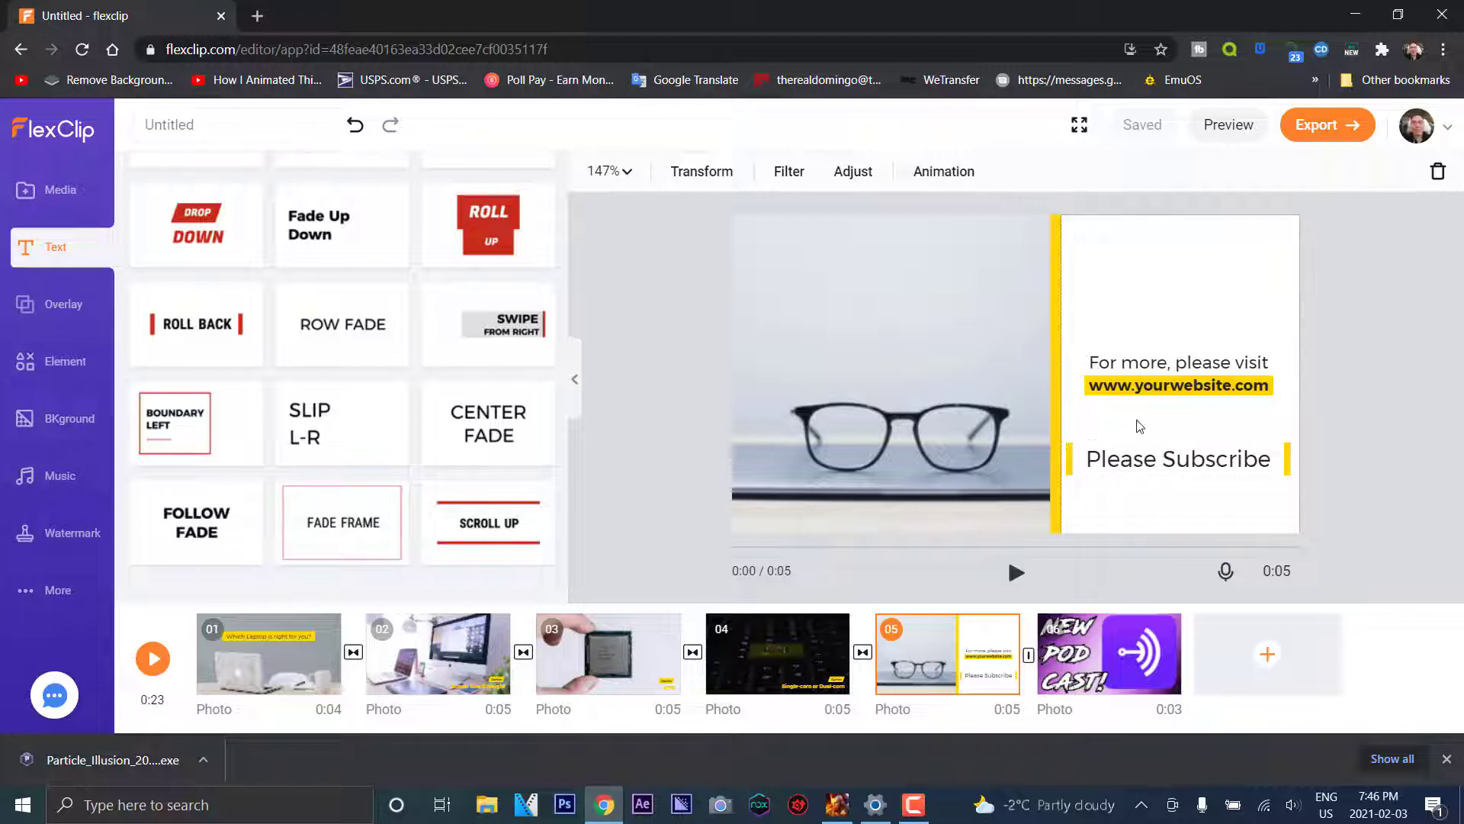
# Add a second line 'for more content' below 'Please Subscribe' in the title text
pyautogui.click(1151, 473)
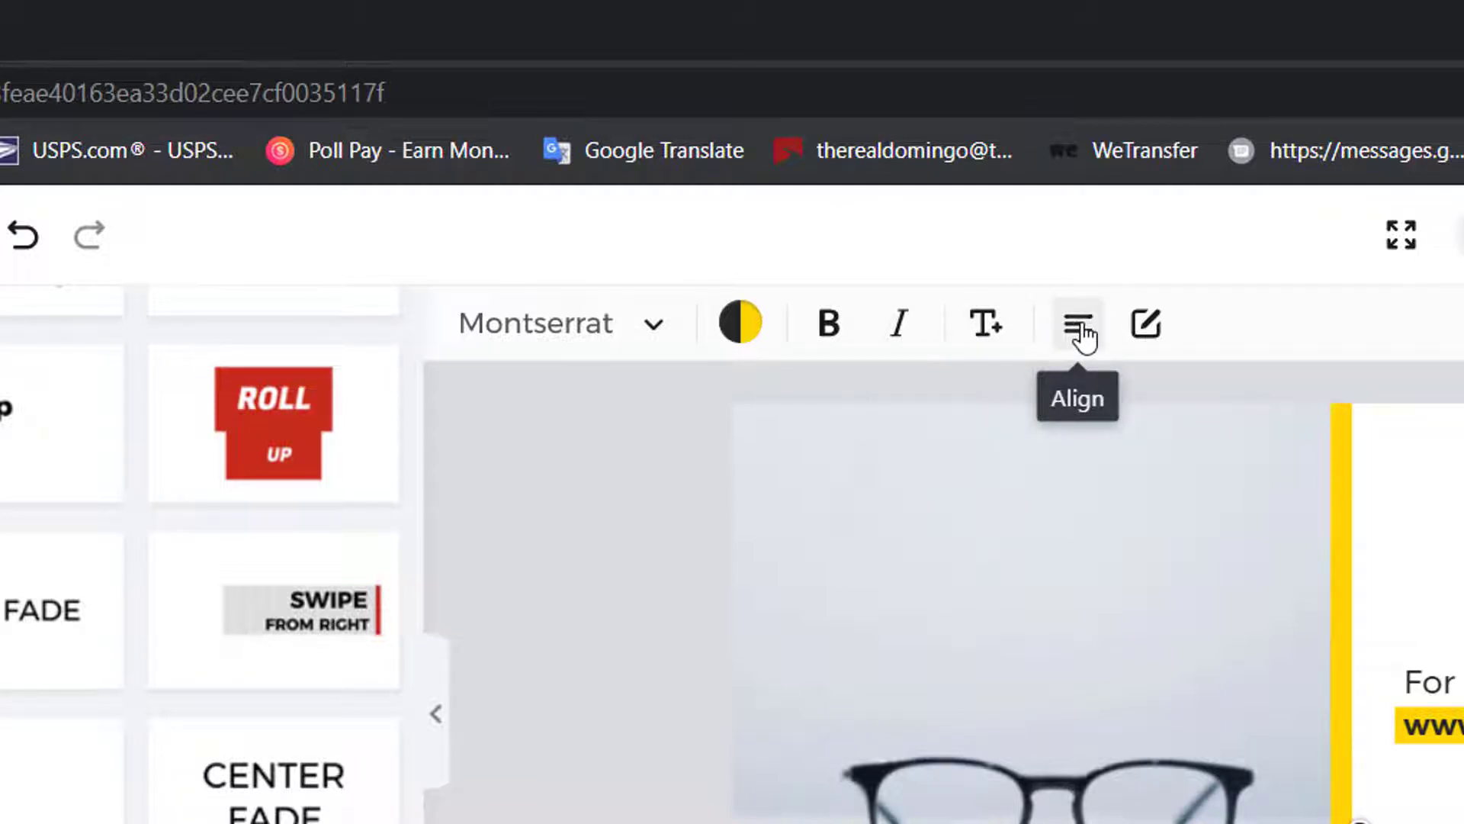
pyautogui.click(1146, 325)
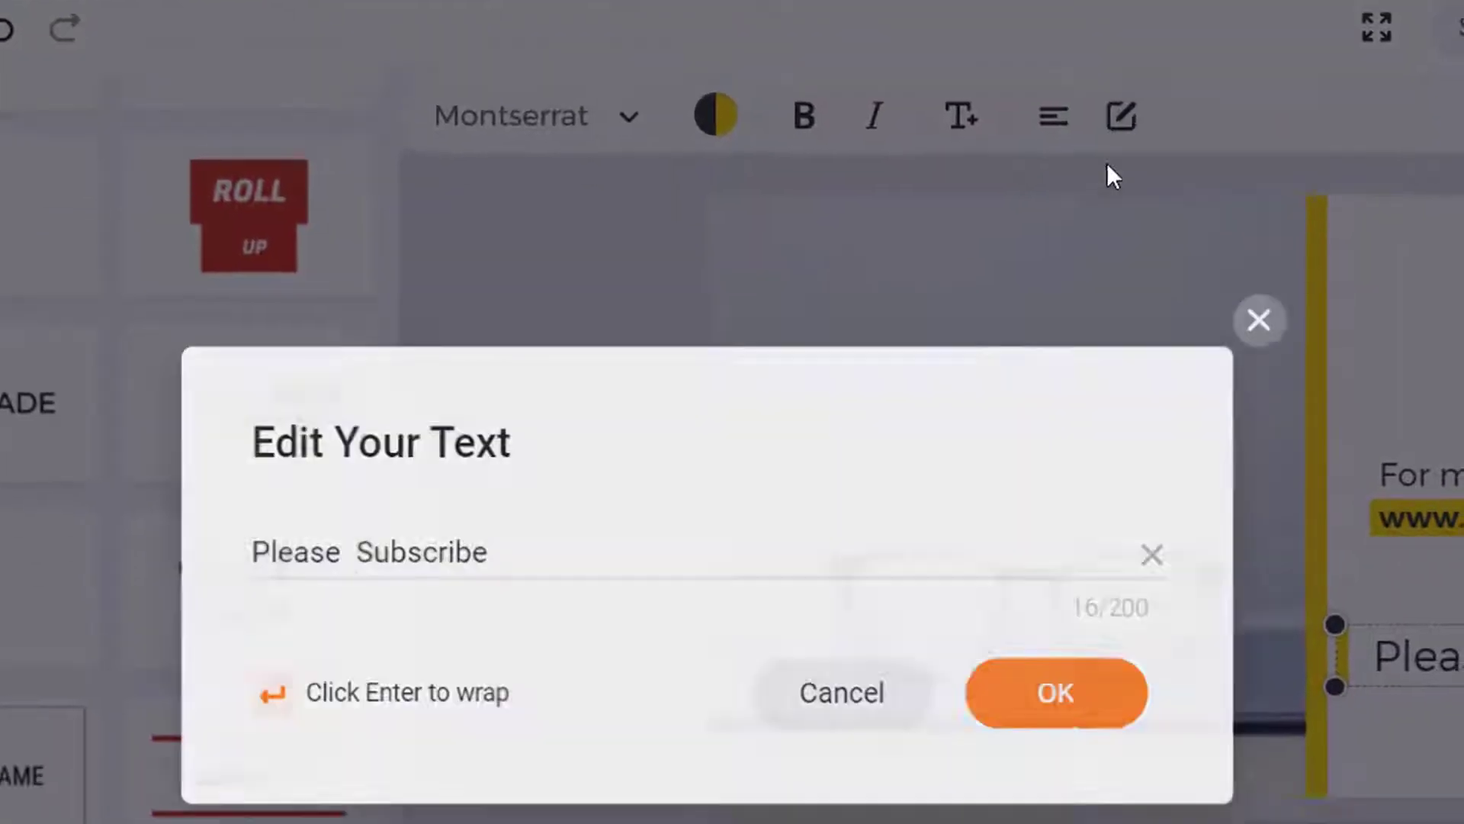
pyautogui.hotkey('ctrl', 'a')
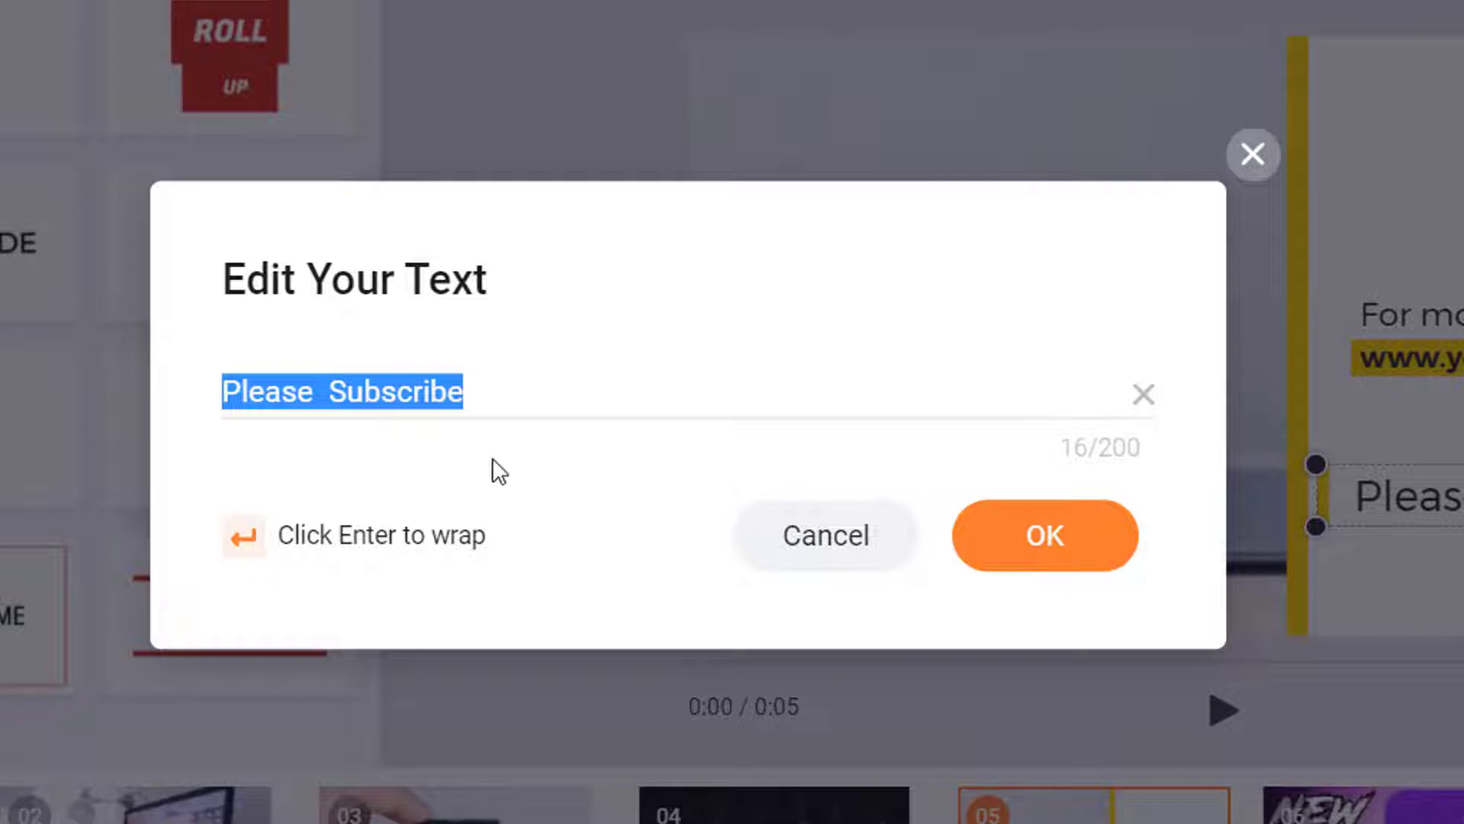
pyautogui.click(466, 388)
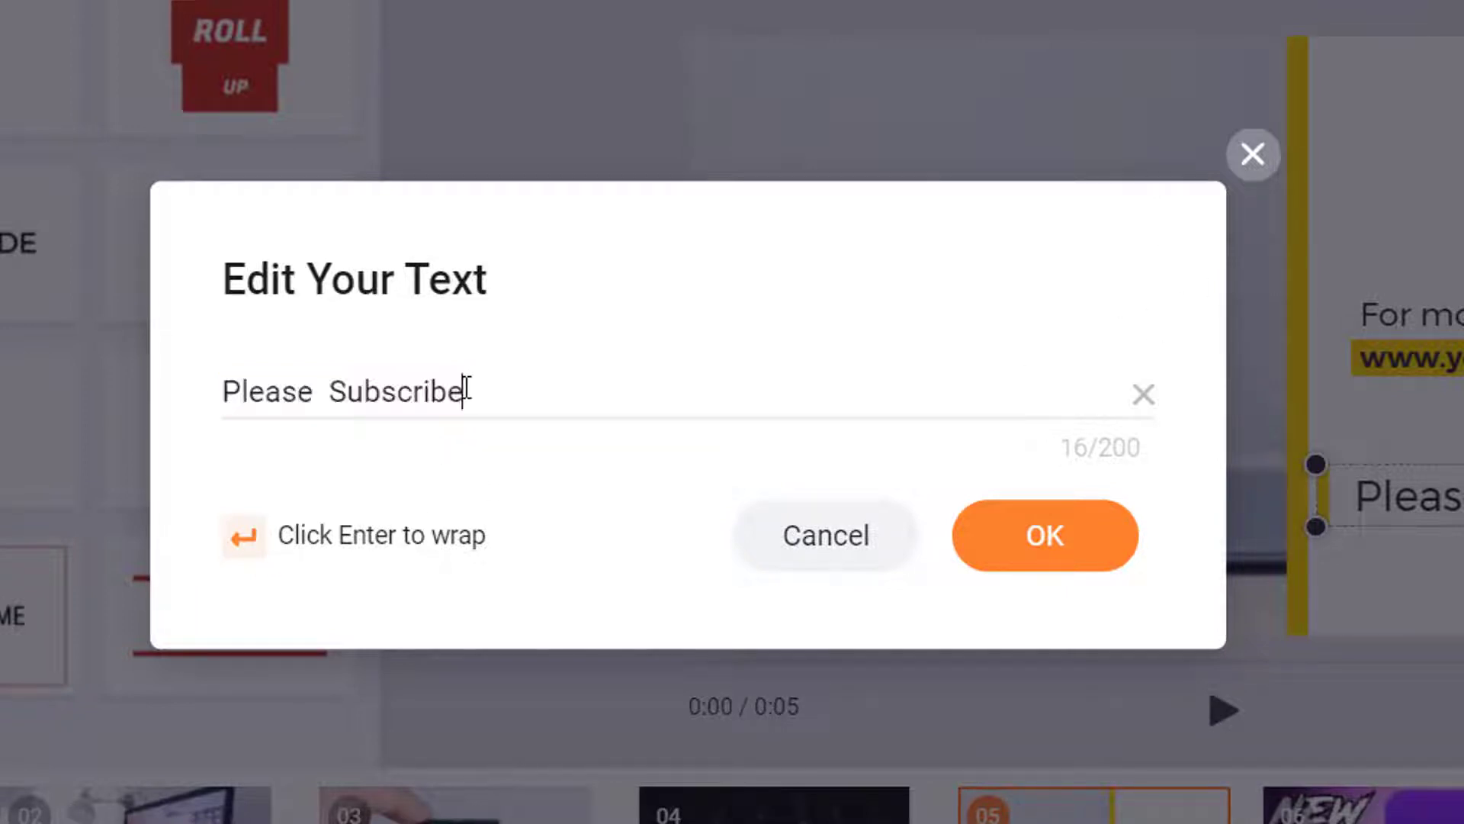
pyautogui.press('Return')
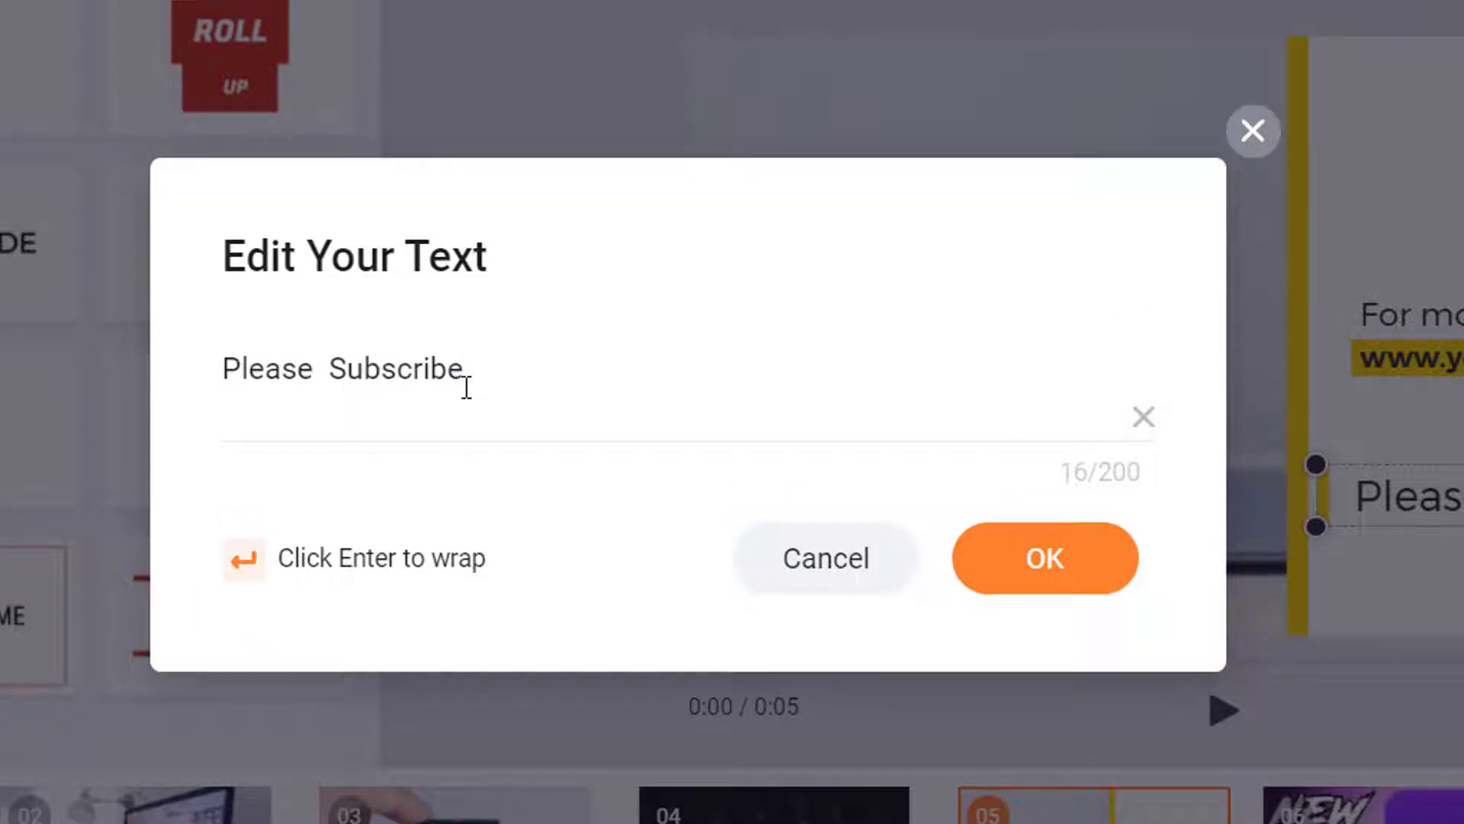
pyautogui.write('for more content')
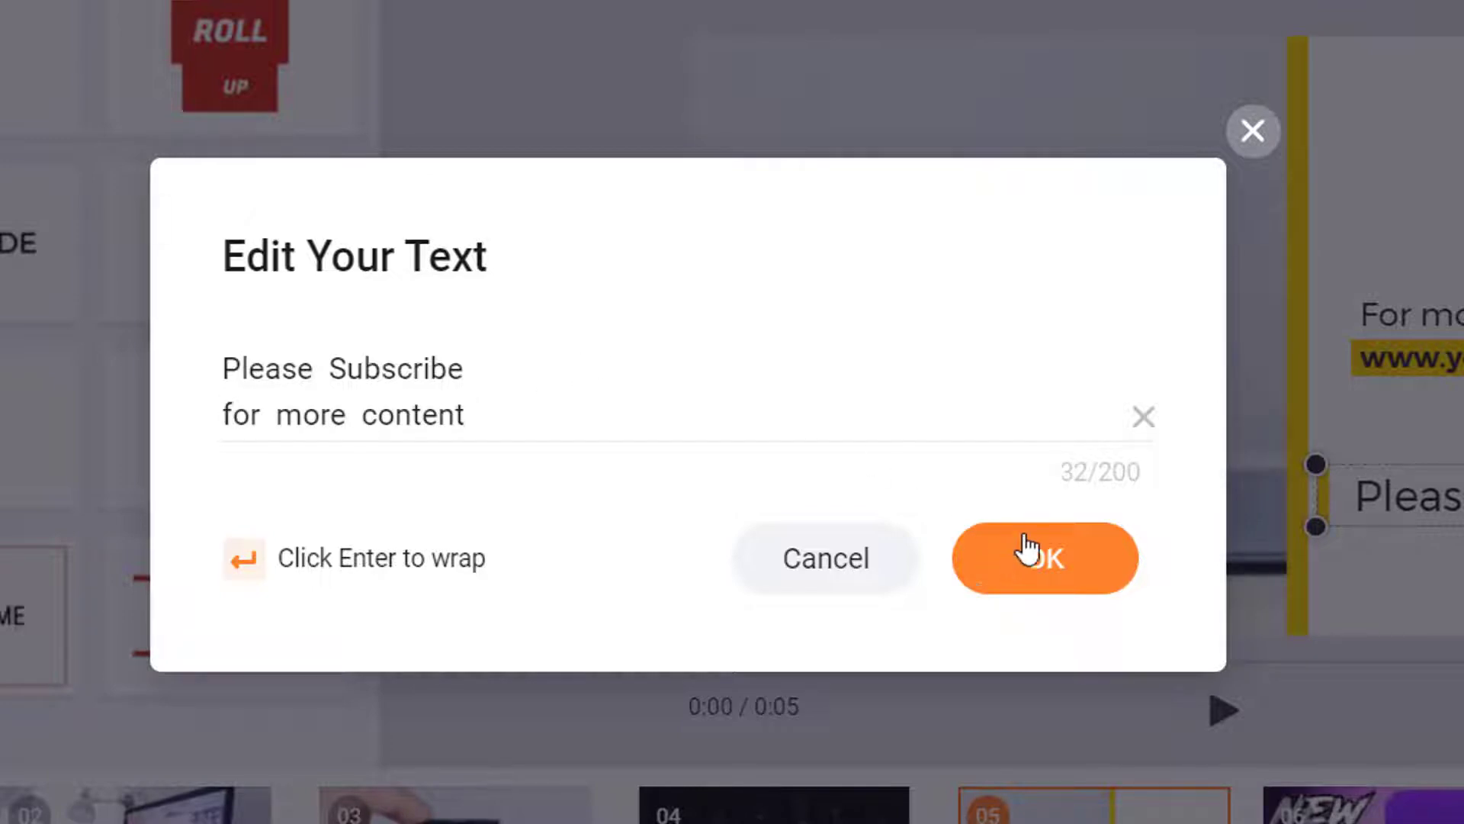
pyautogui.click(1028, 550)
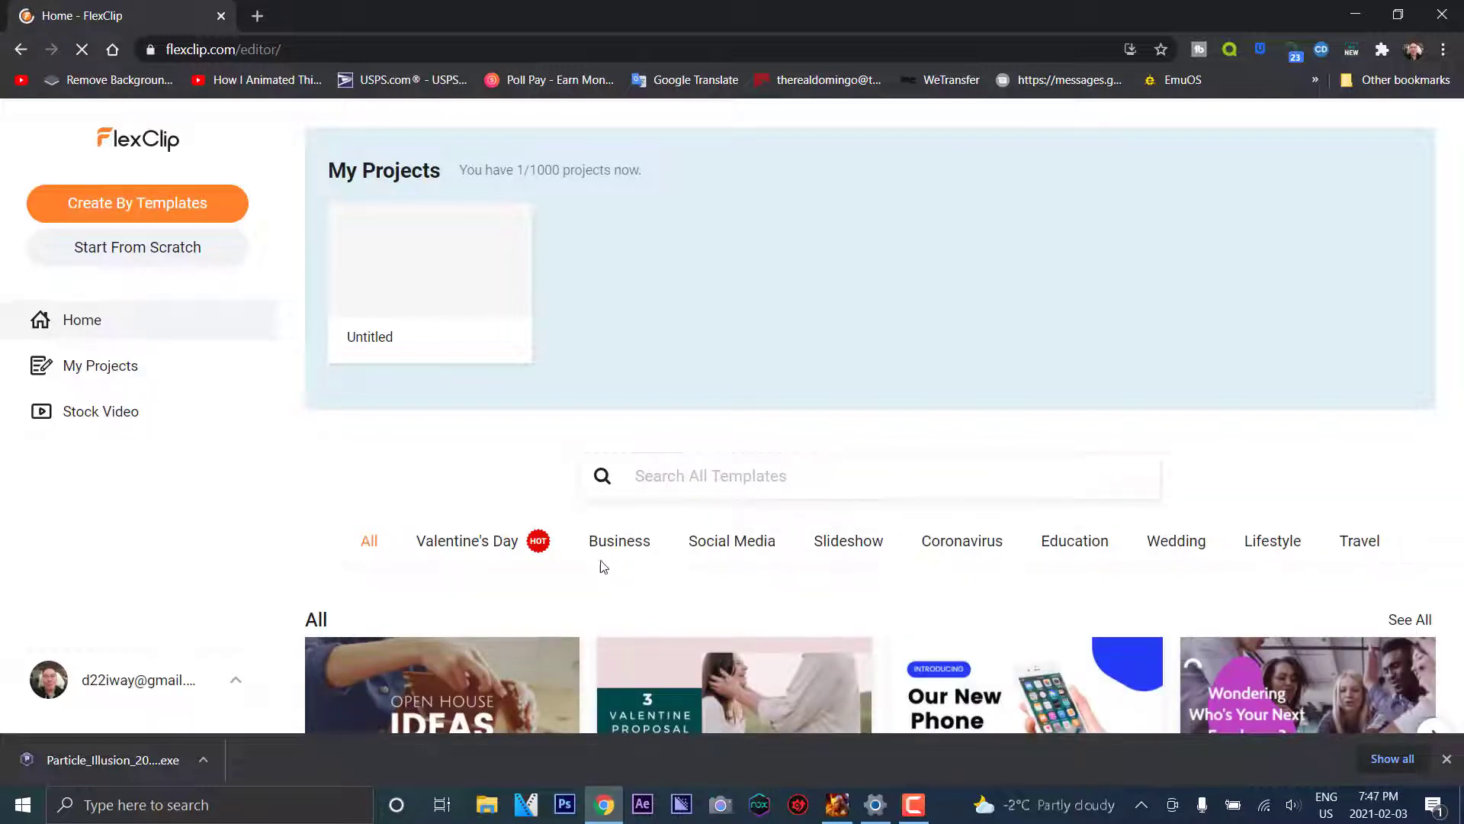
# Create a blank project from scratch in Timeline Mode and dismiss the welcome guide
pyautogui.click(138, 251)
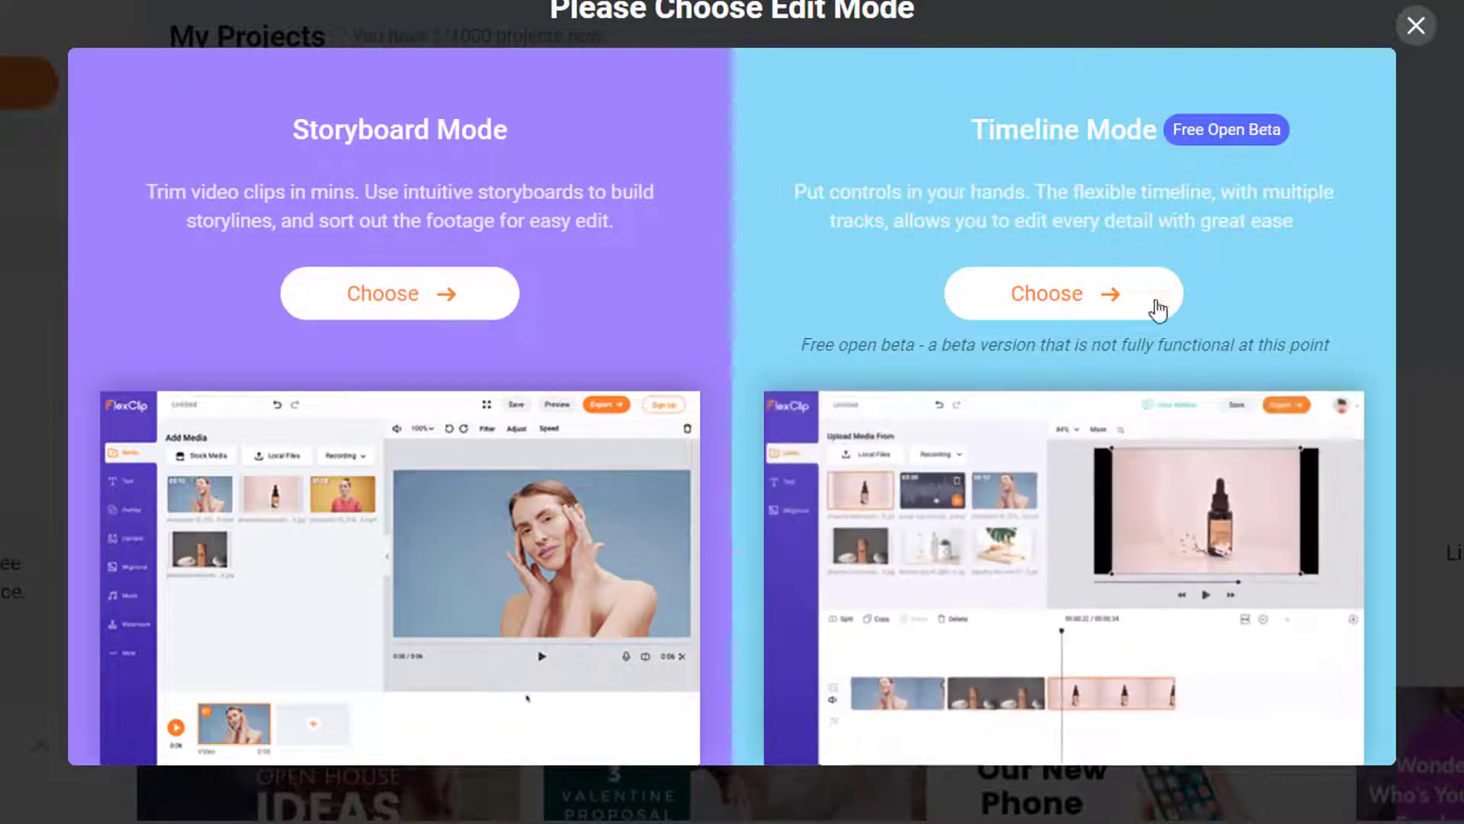
pyautogui.click(1051, 302)
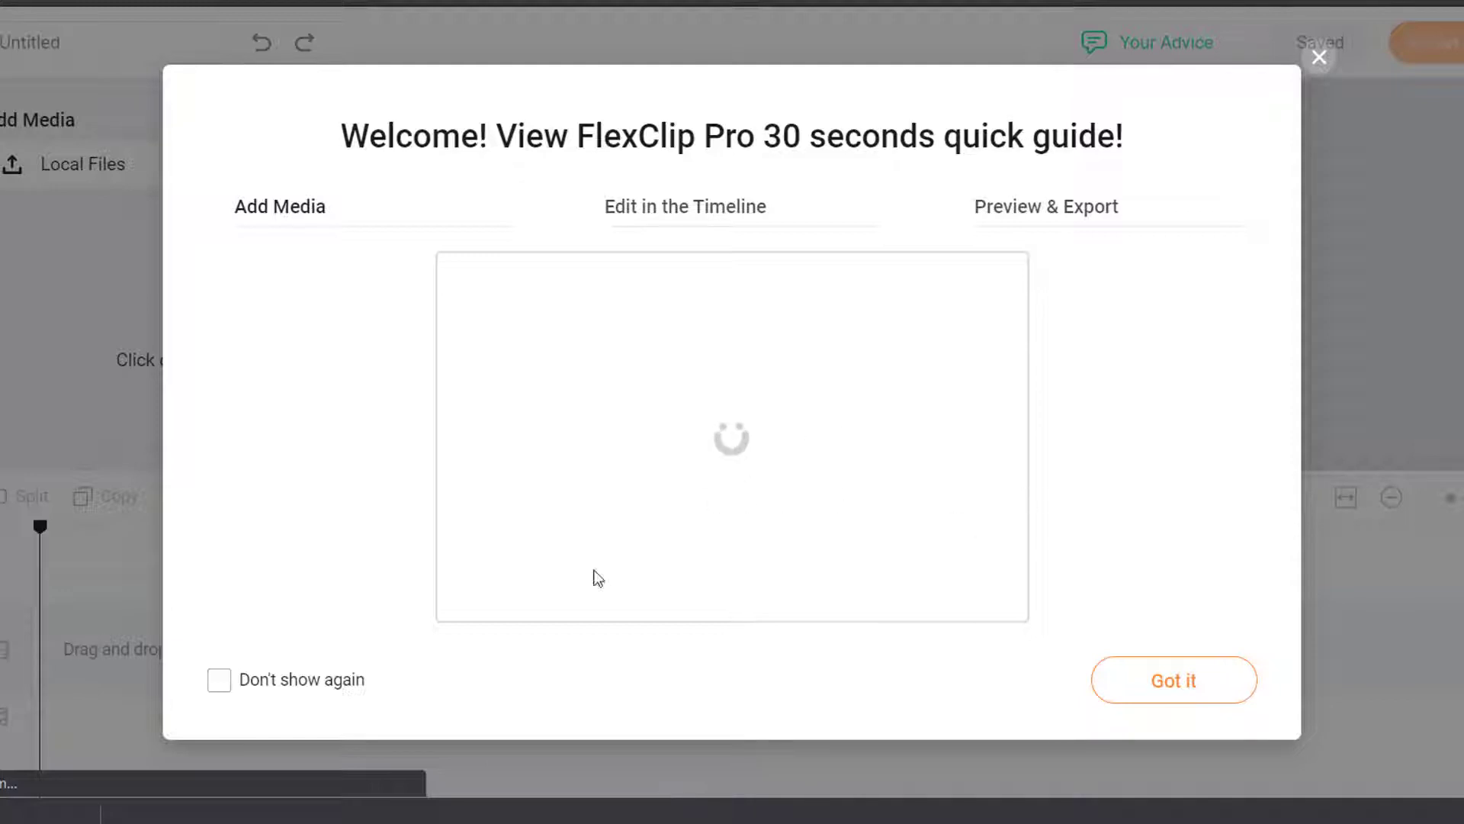
pyautogui.click(1160, 690)
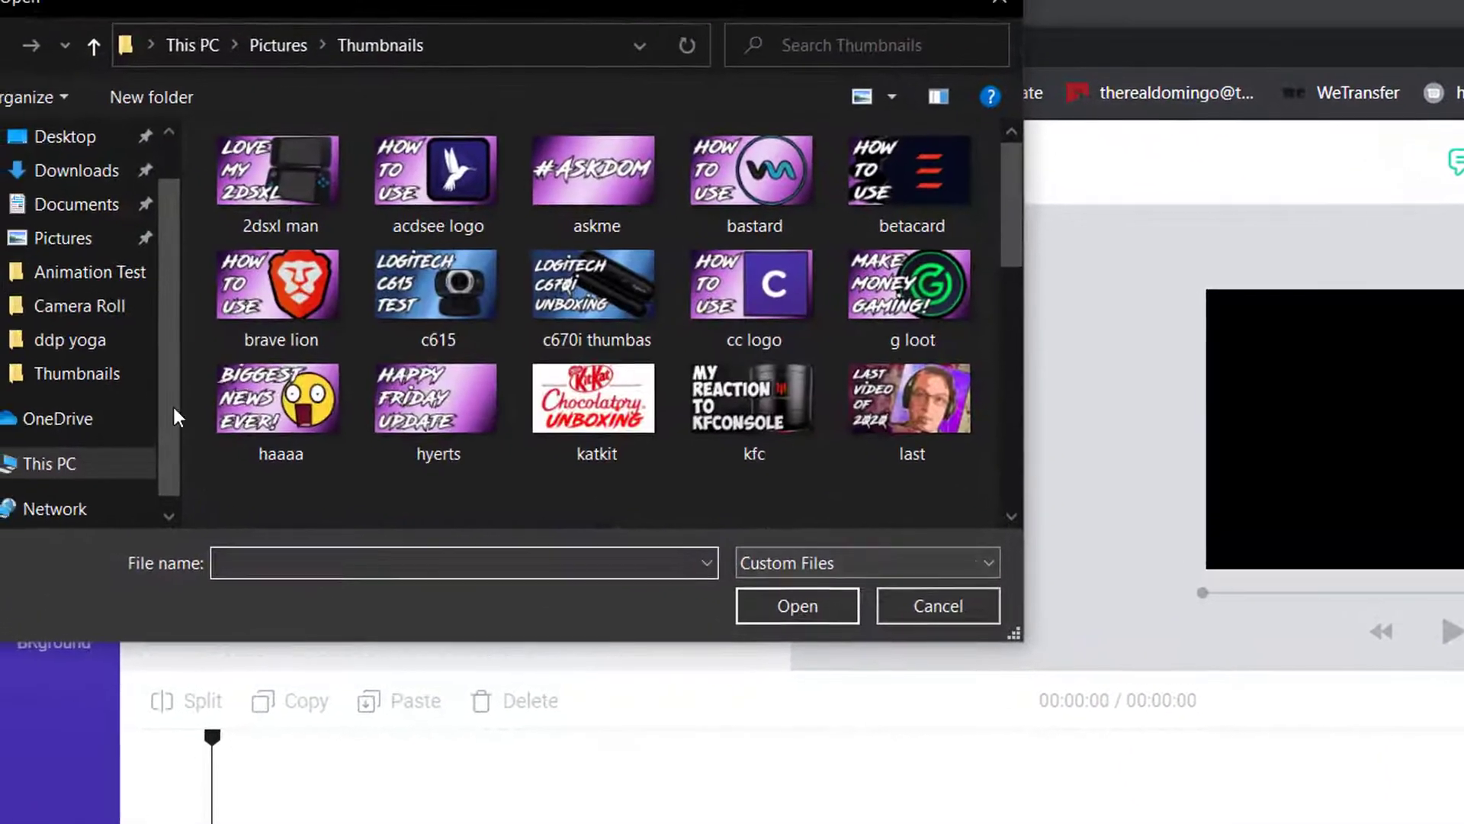
# Upload brave lion, c615 and c670i thumbas from the Thumbnails folder, then close the file picker
pyautogui.click(282, 305)
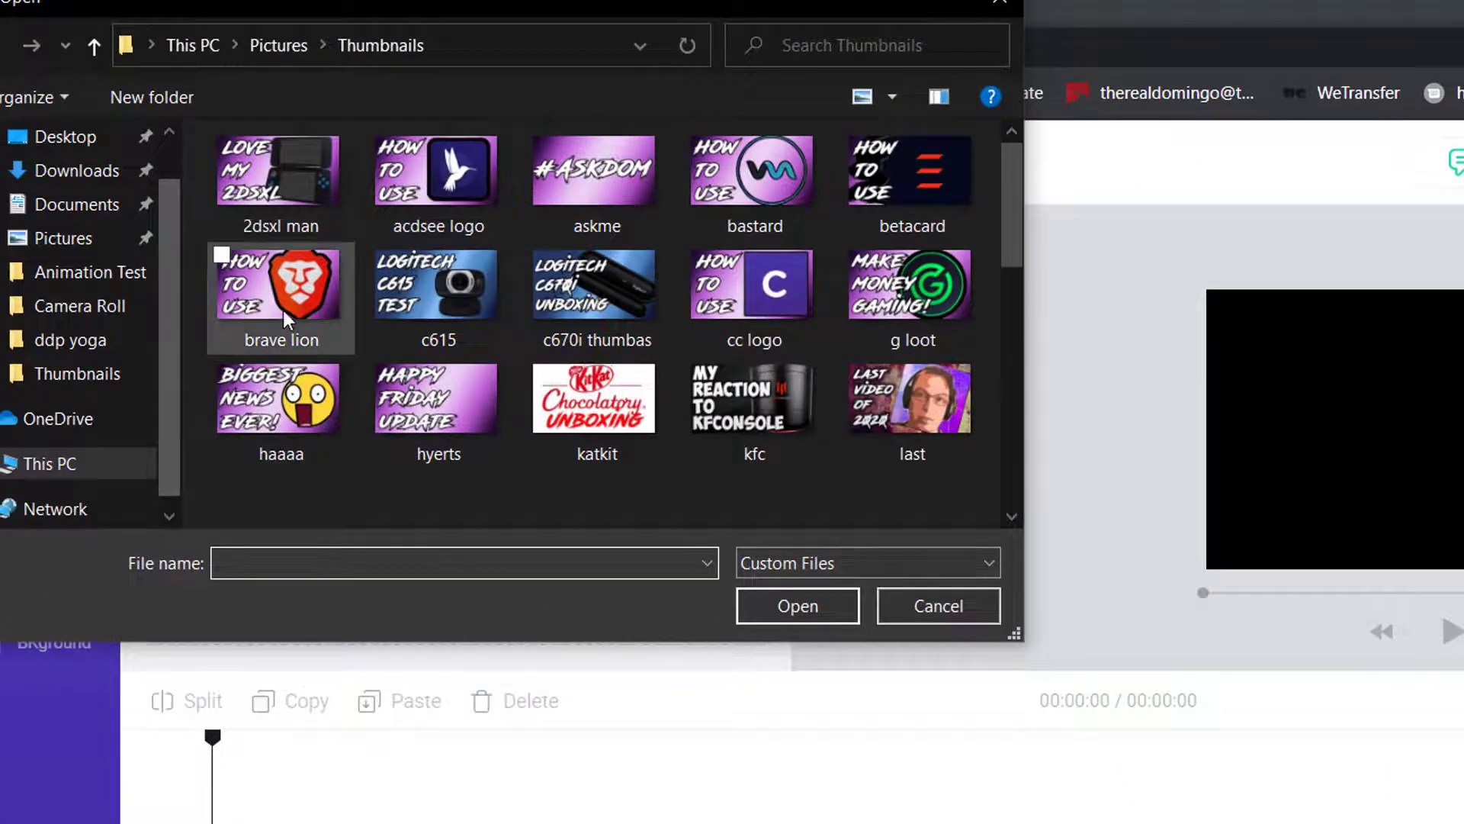
pyautogui.keyDown('ctrl'); pyautogui.click(416, 314); pyautogui.keyUp('ctrl')
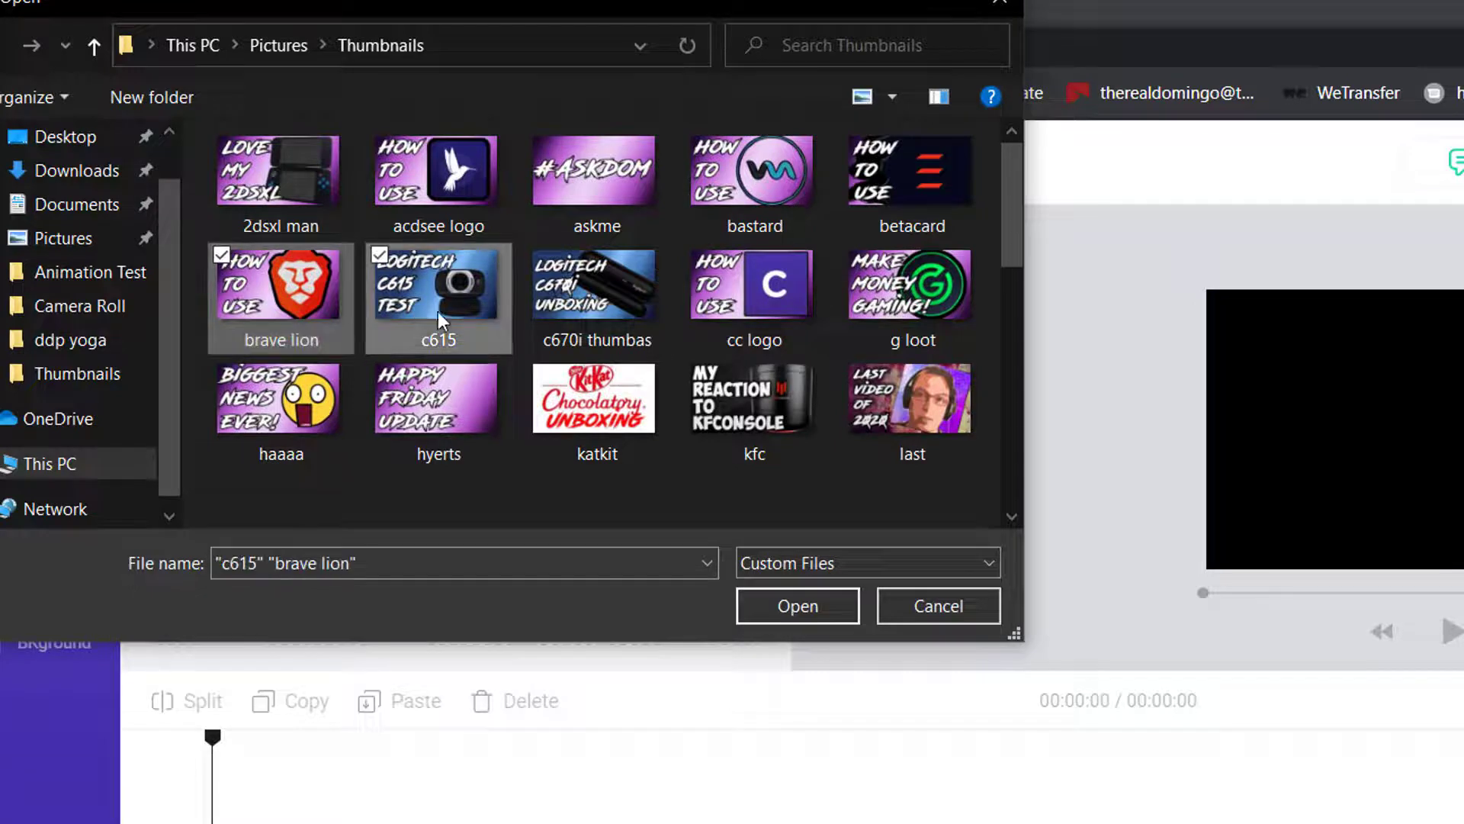
pyautogui.keyDown('ctrl'); pyautogui.click(560, 304); pyautogui.keyUp('ctrl')
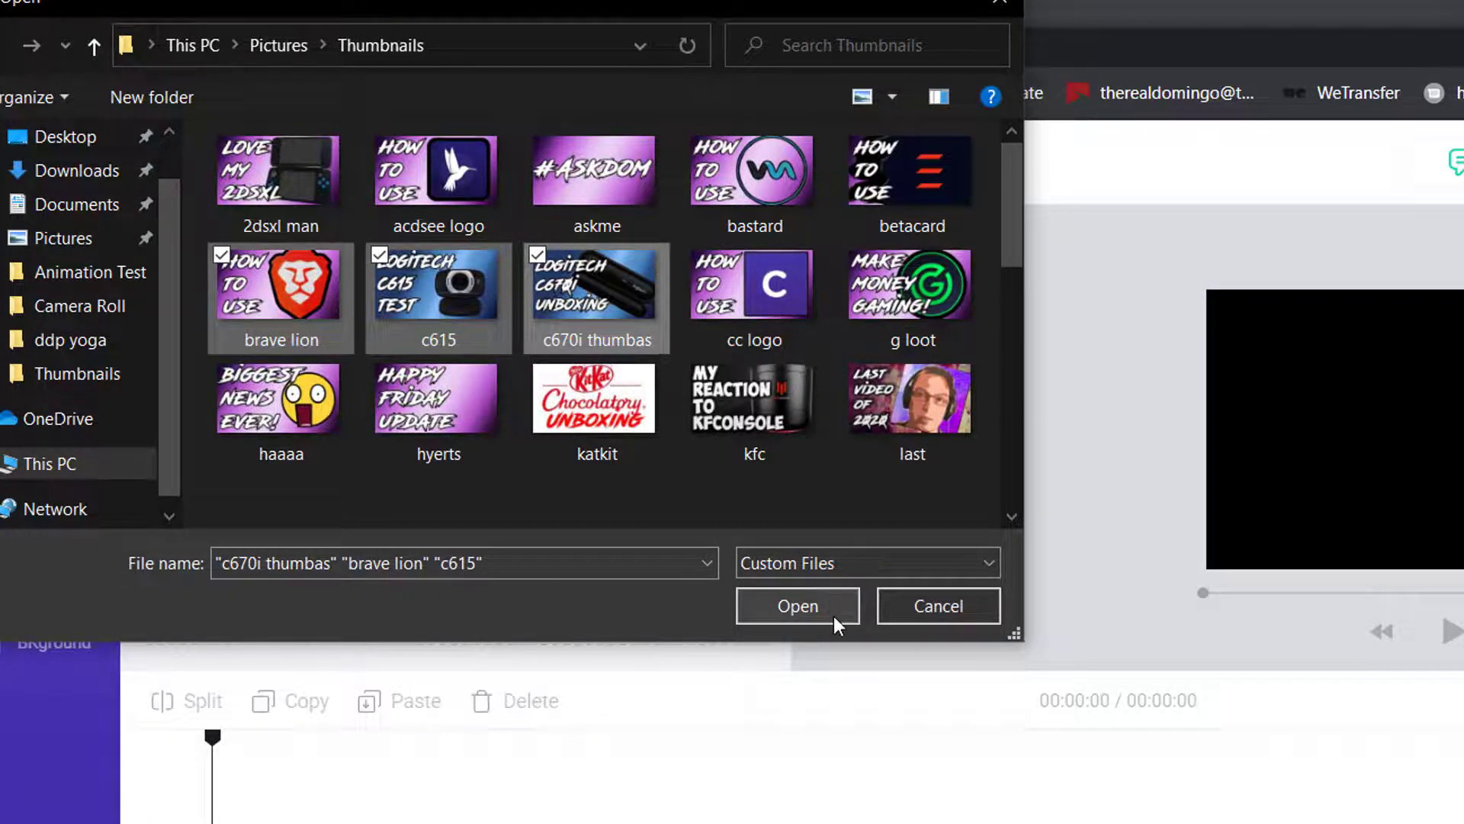
pyautogui.click(834, 614)
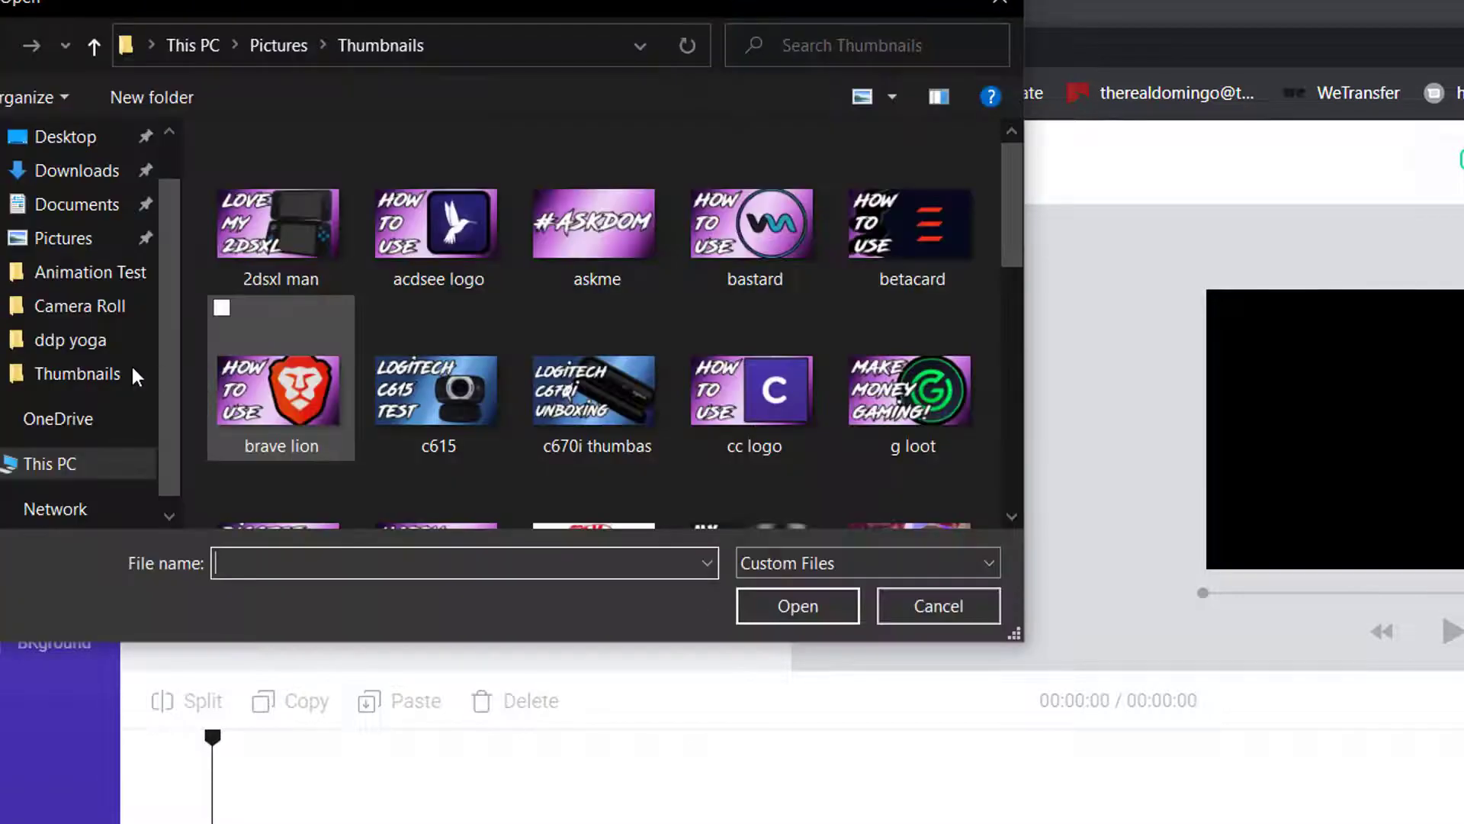
pyautogui.click(276, 47)
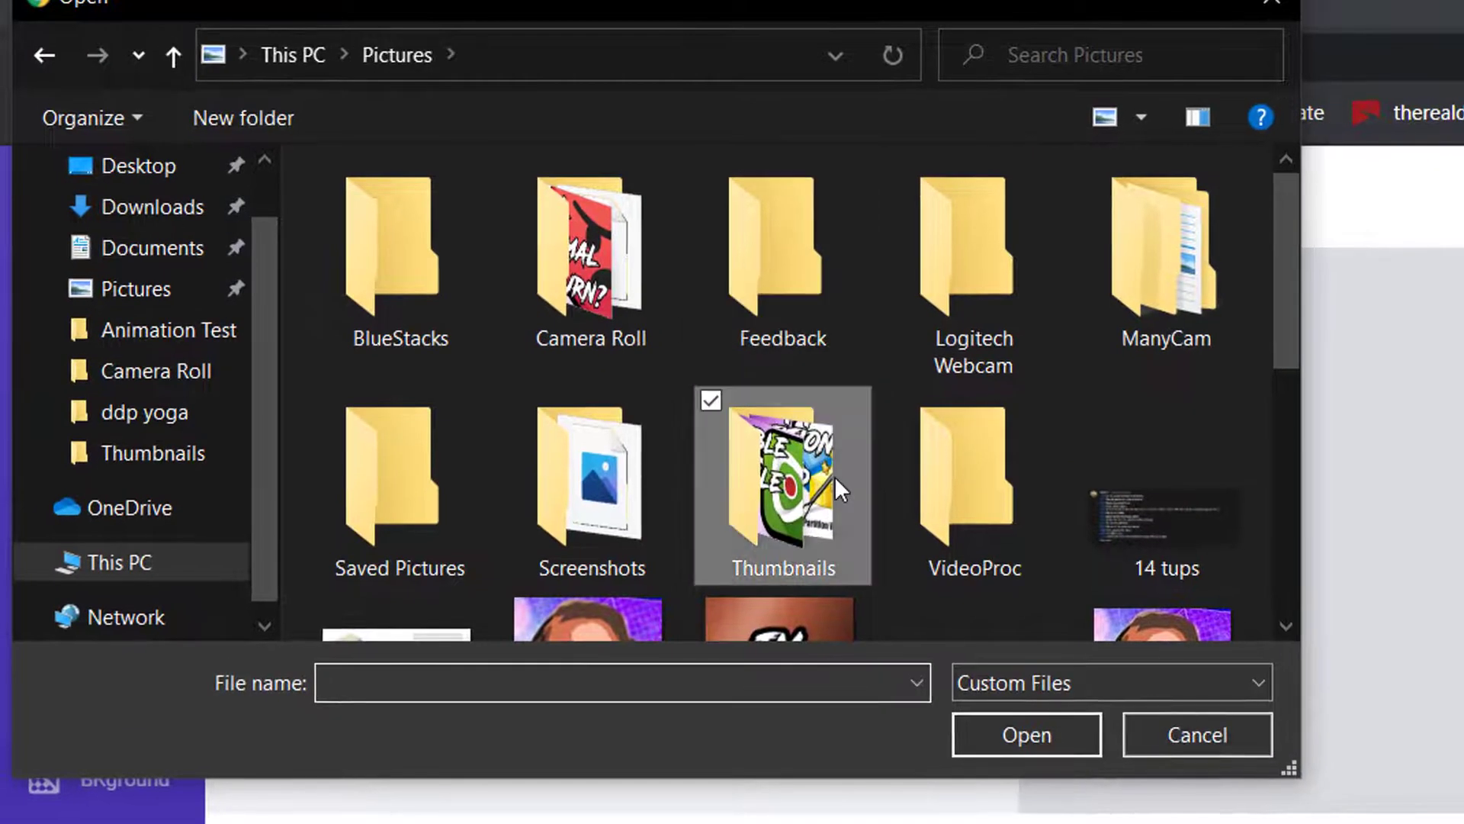
pyautogui.press('Escape')
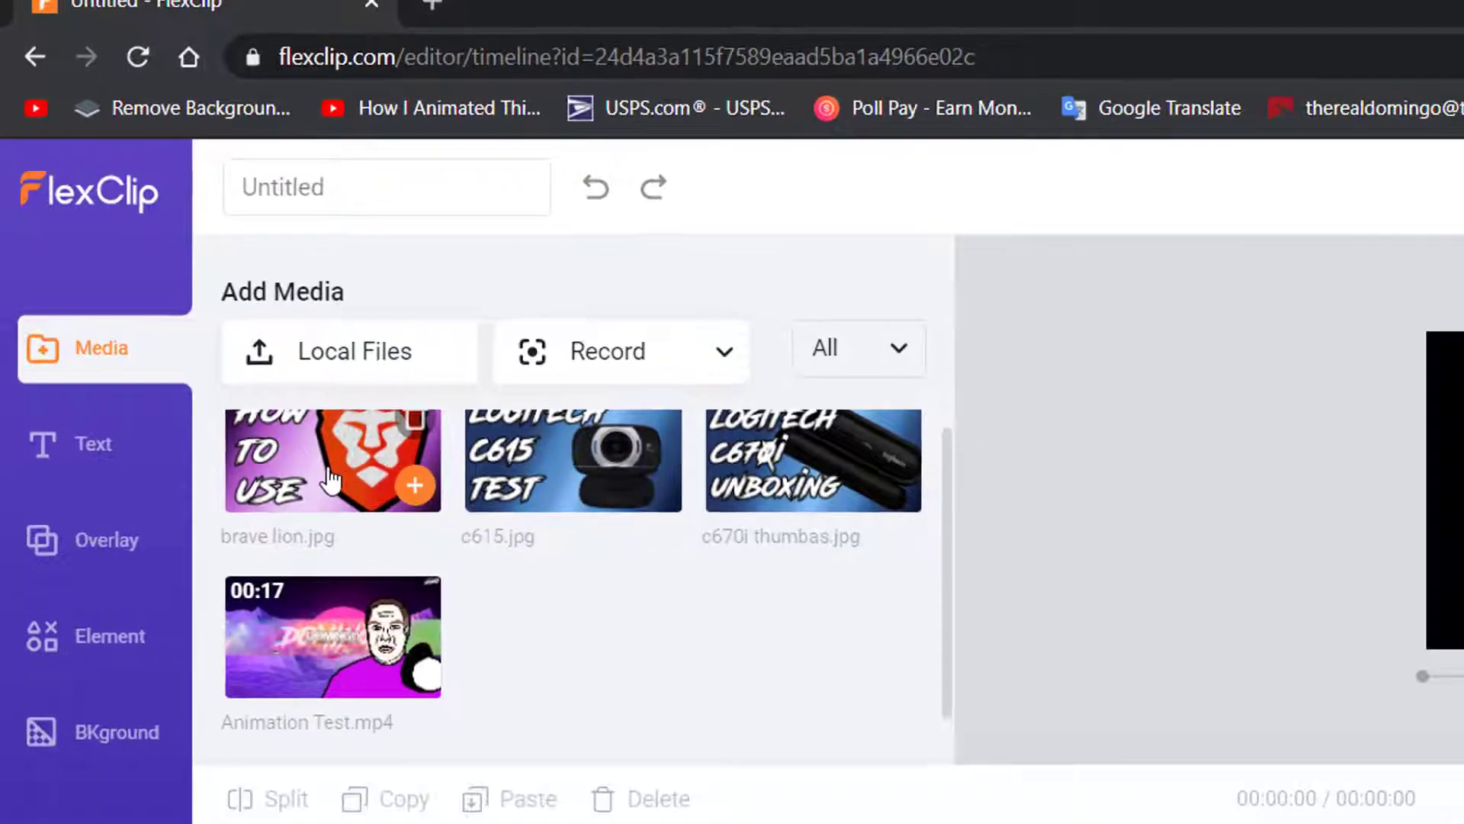
# Lay the brave lion, c615 and c670i thumbnails in sequence on the timeline and zoom in
pyautogui.moveTo(330, 481); pyautogui.dragTo(324, 823)
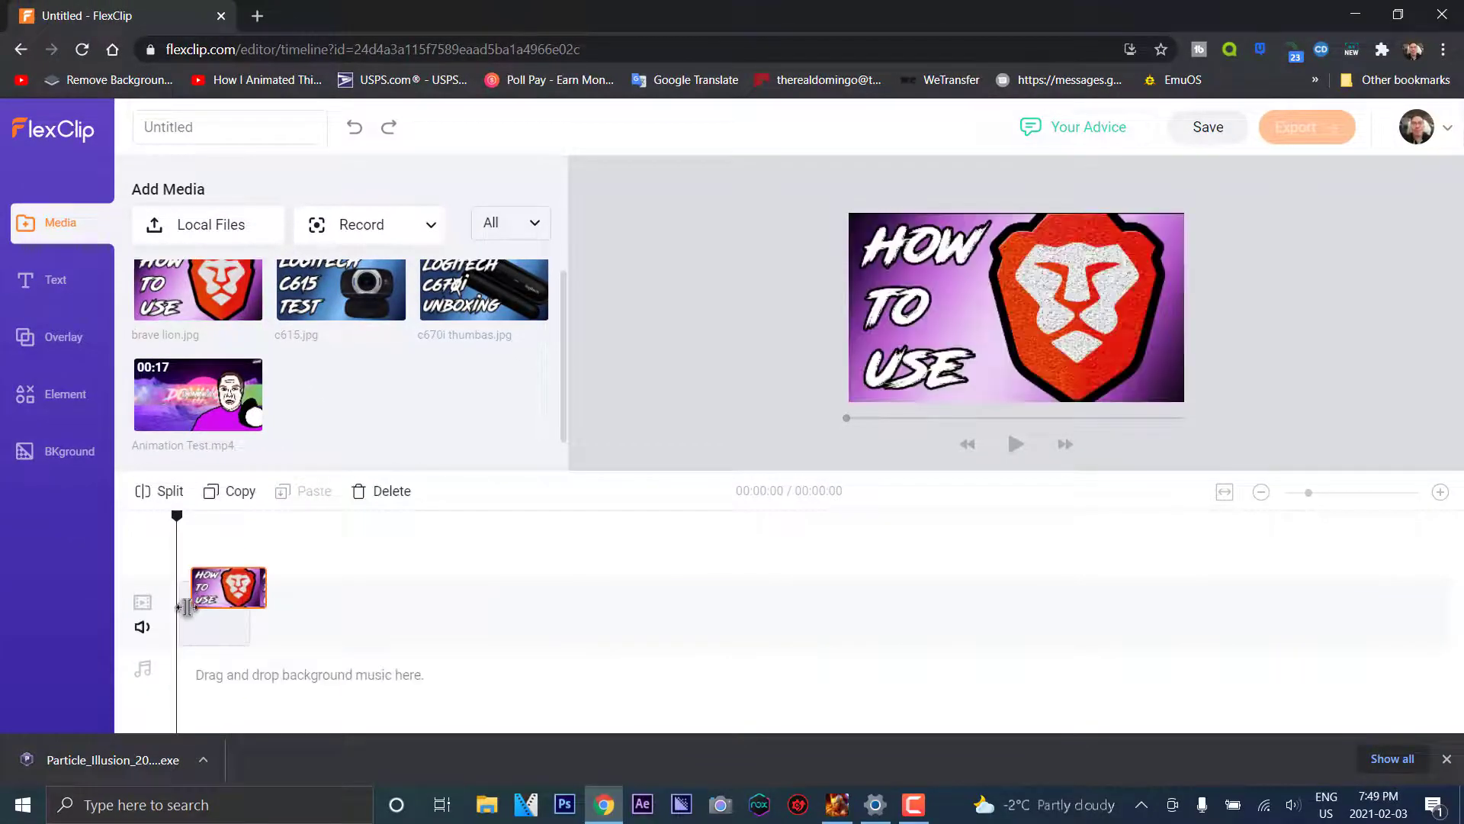
pyautogui.moveTo(187, 606); pyautogui.dragTo(191, 610)
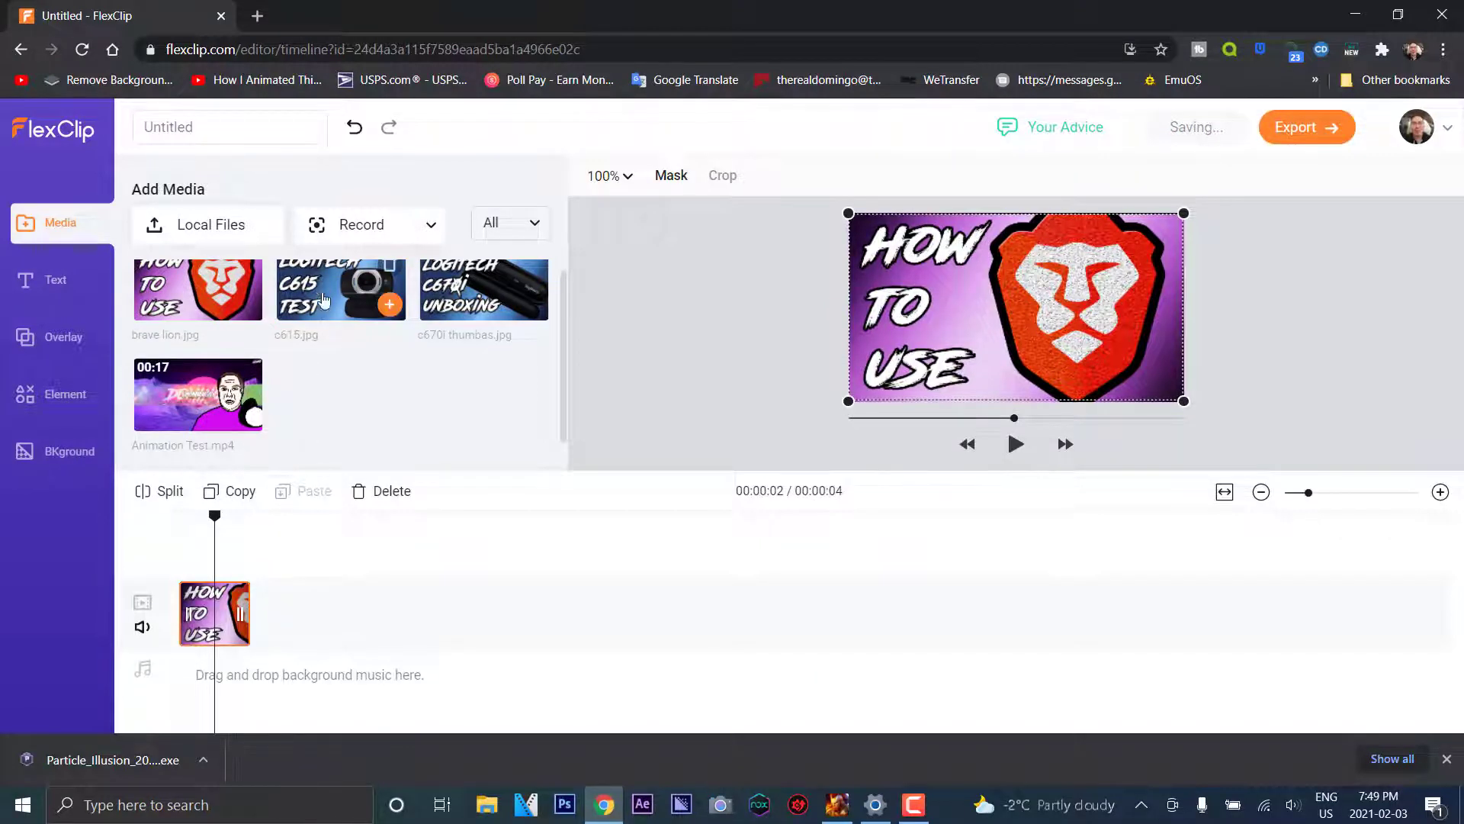
pyautogui.moveTo(287, 595); pyautogui.dragTo(377, 633)
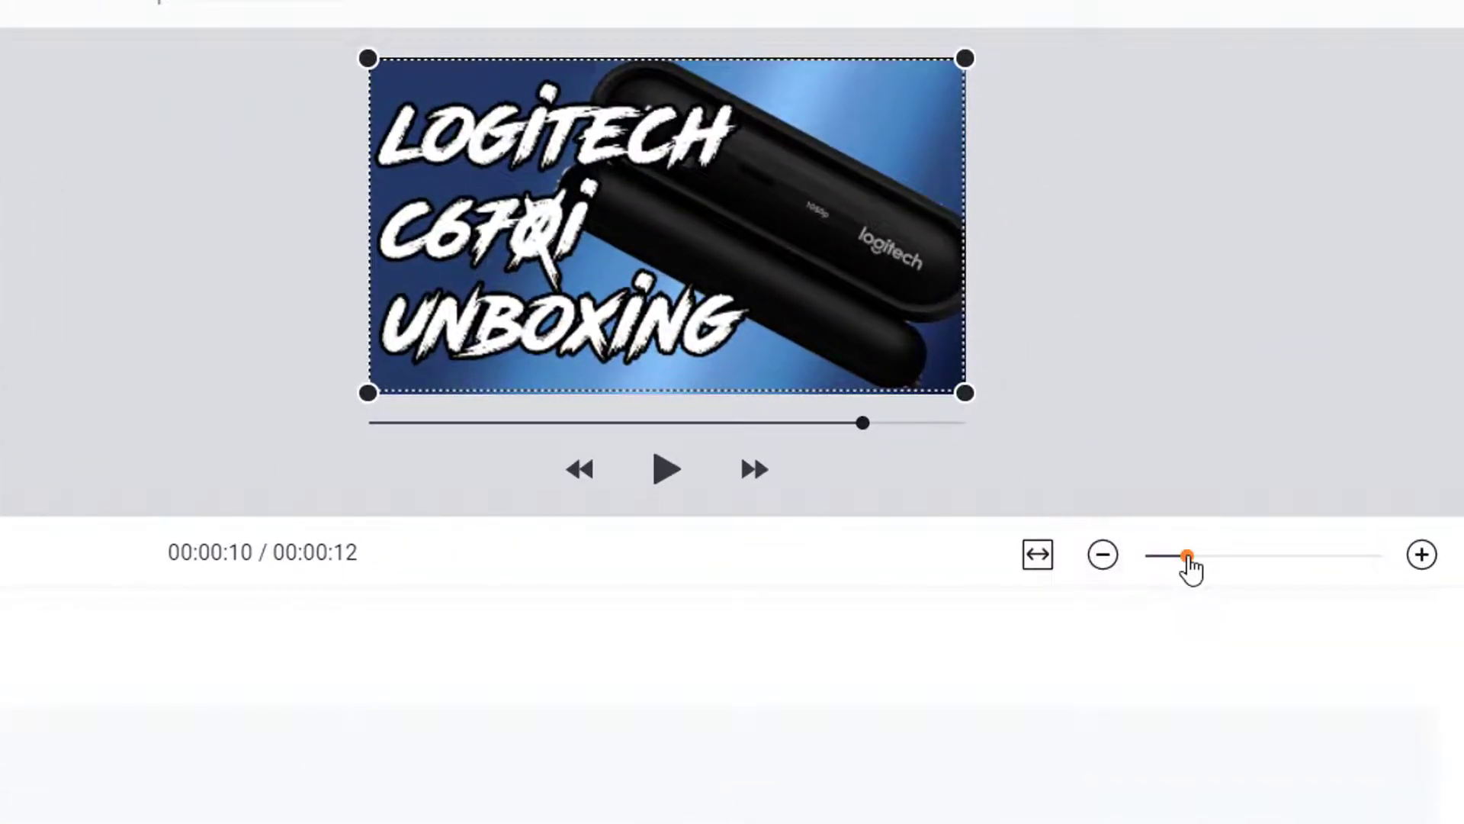
pyautogui.moveTo(1189, 568); pyautogui.dragTo(1329, 568)
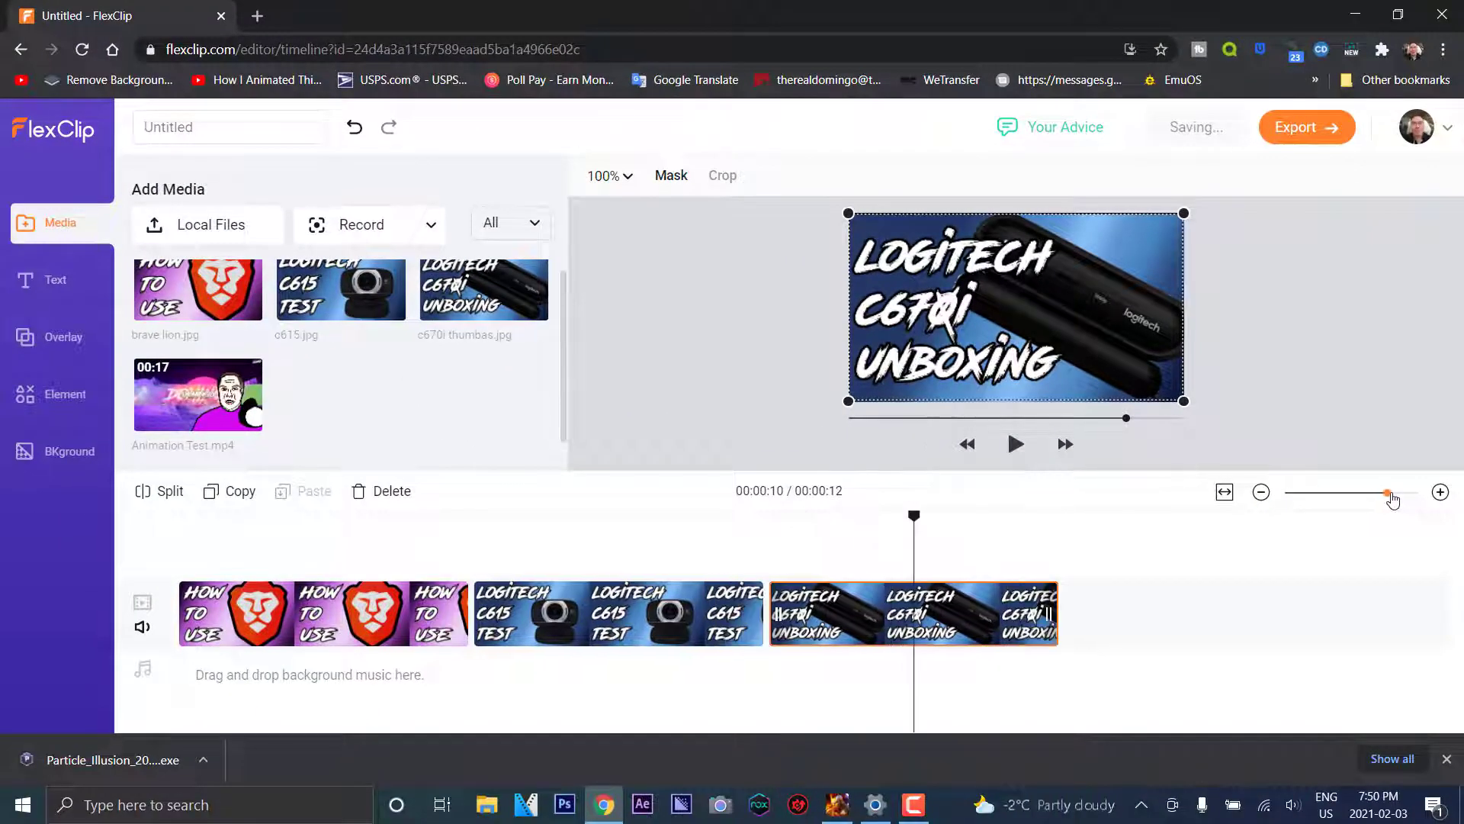
pyautogui.click(268, 610)
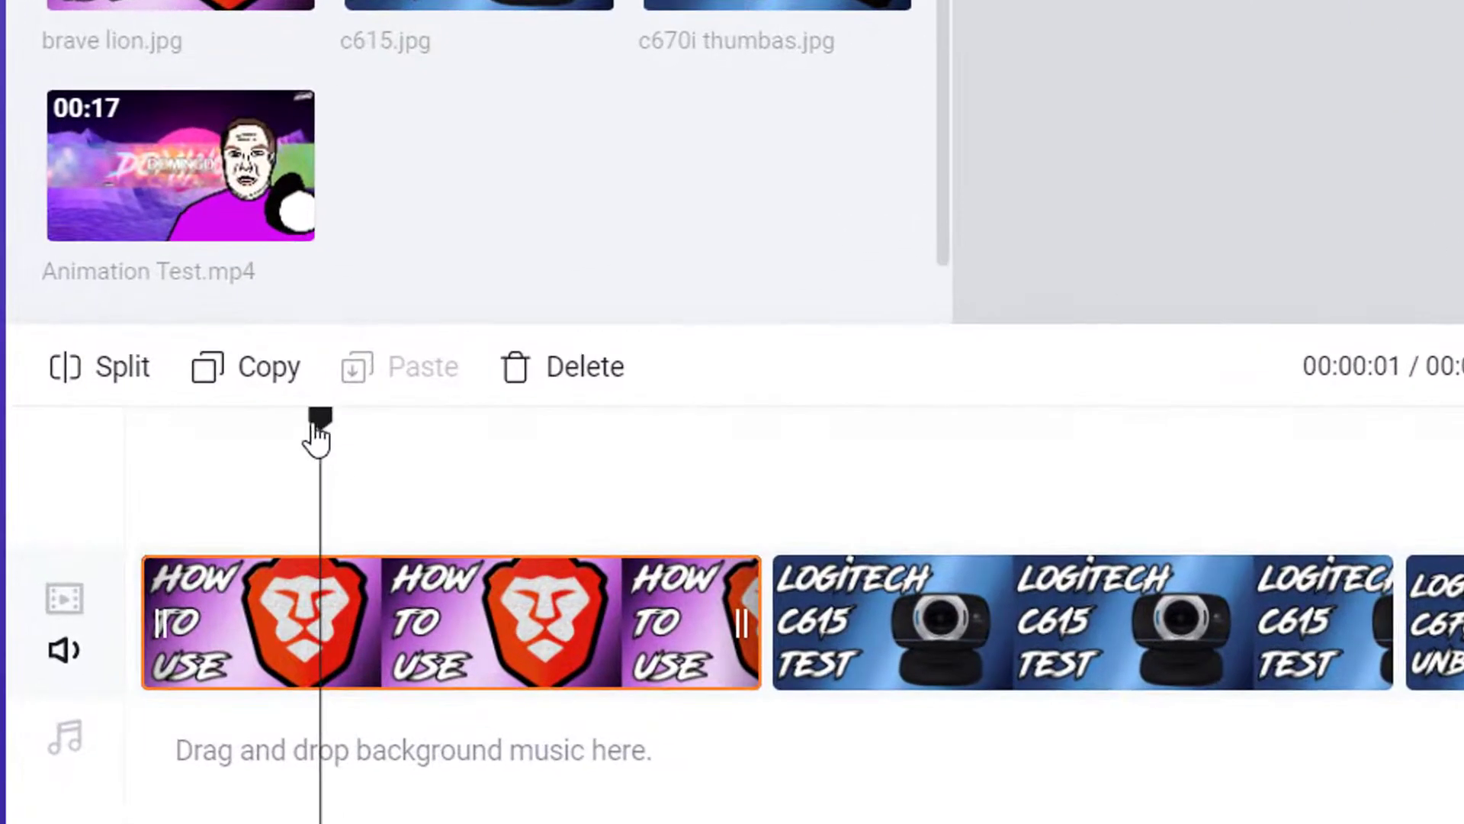
pyautogui.moveTo(316, 429)
pyautogui.mouseDown()
pyautogui.moveTo(221, 444)
pyautogui.moveTo(329, 450)
pyautogui.mouseUp()
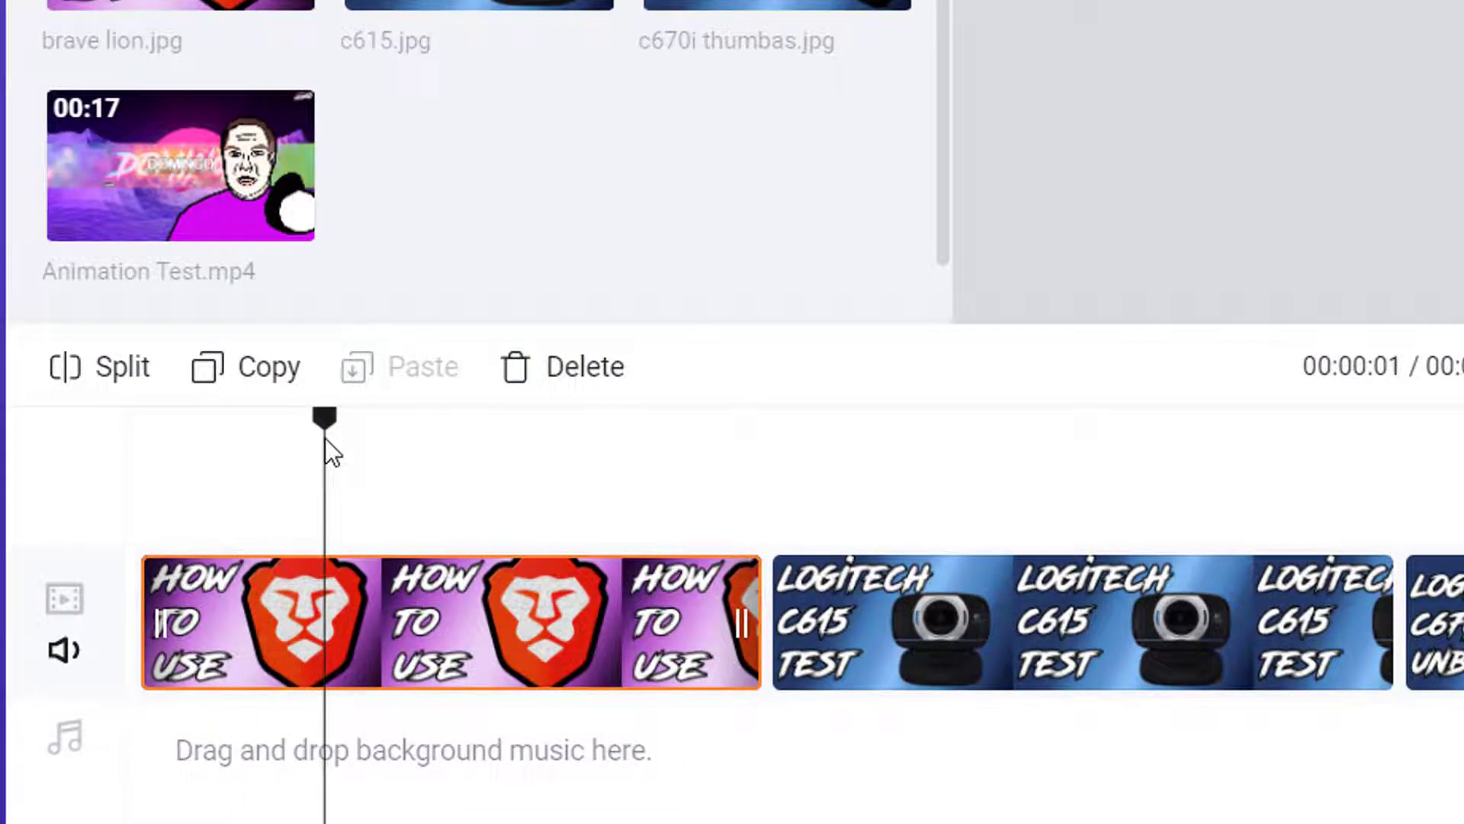
# Split the brave lion clip and delete its short first piece
pyautogui.click(106, 367)
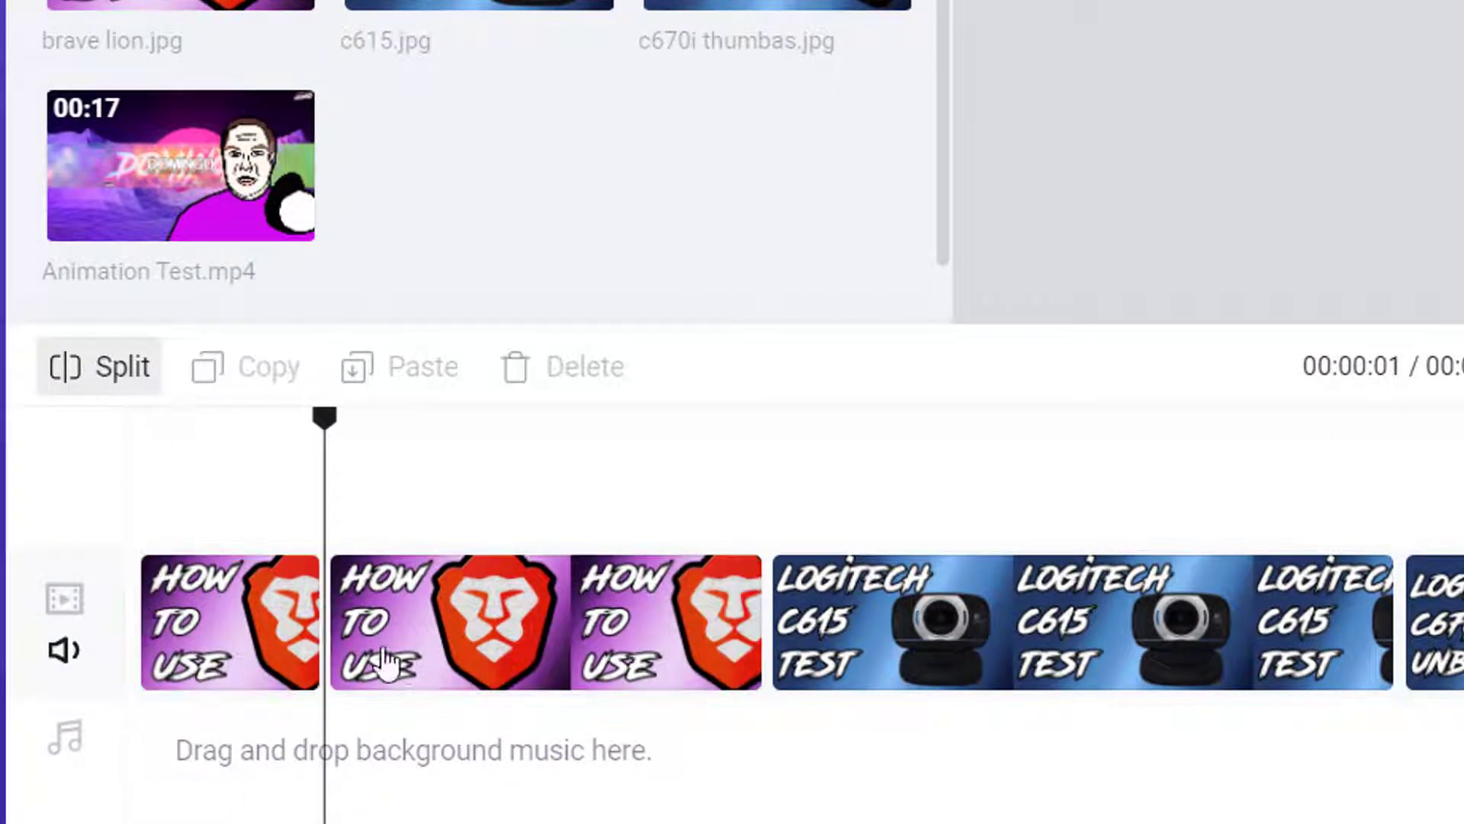
pyautogui.click(221, 621)
pyautogui.press('Delete')
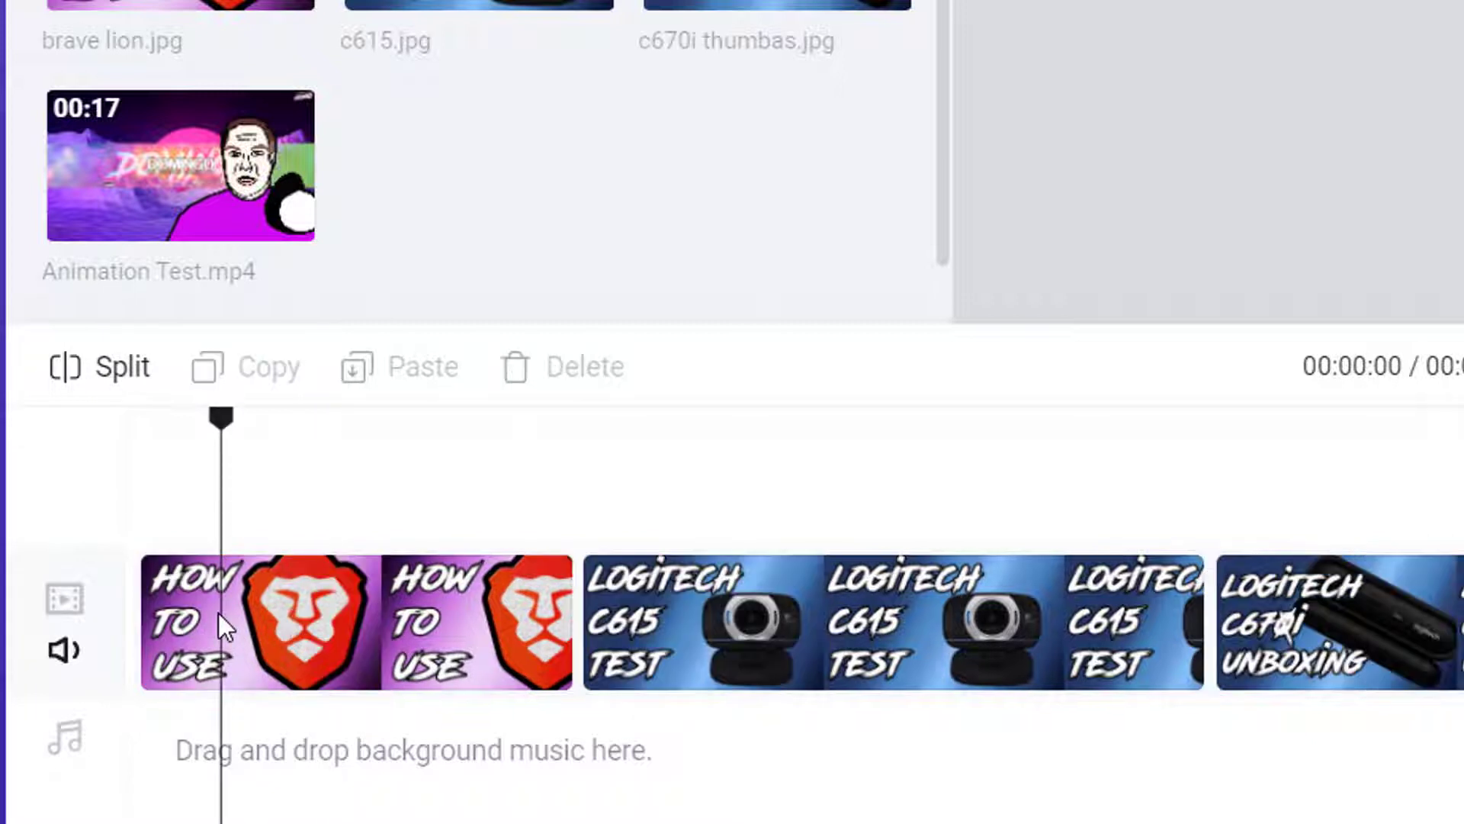
# Split the Brave clip at roughly the 1-second mark
pyautogui.moveTo(221, 427); pyautogui.dragTo(379, 438)
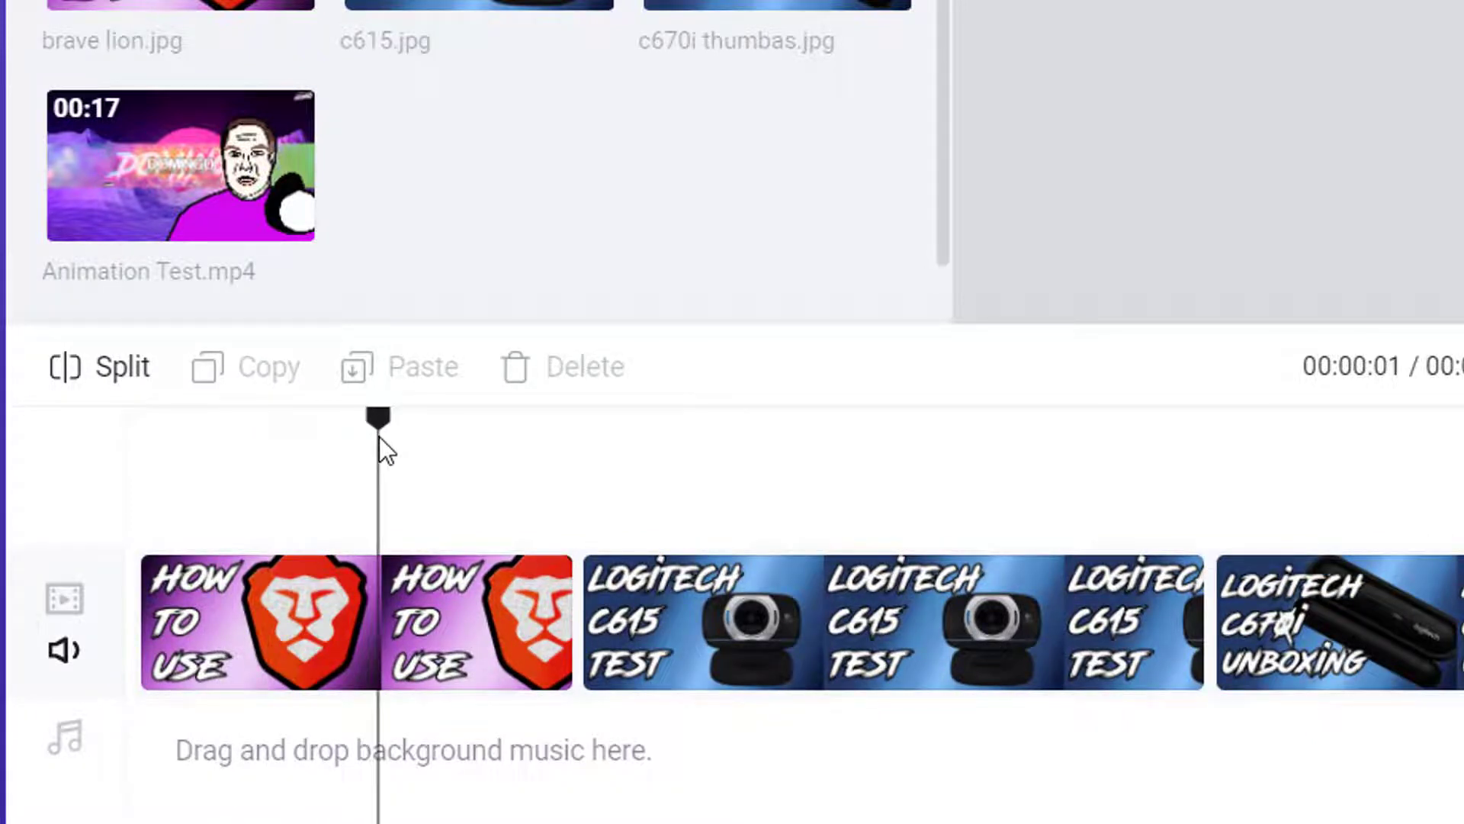
pyautogui.click(333, 430)
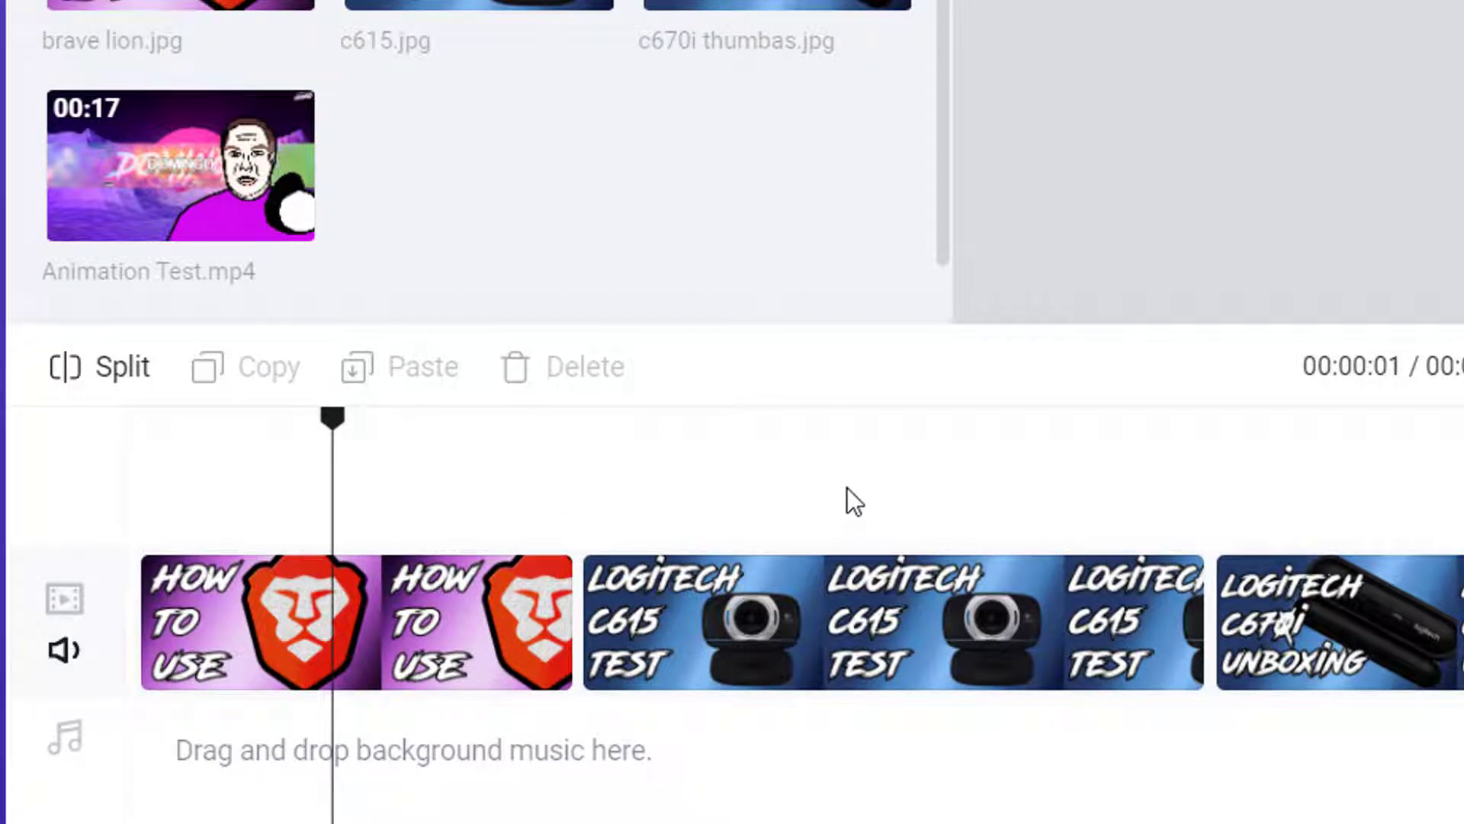
pyautogui.click(432, 442)
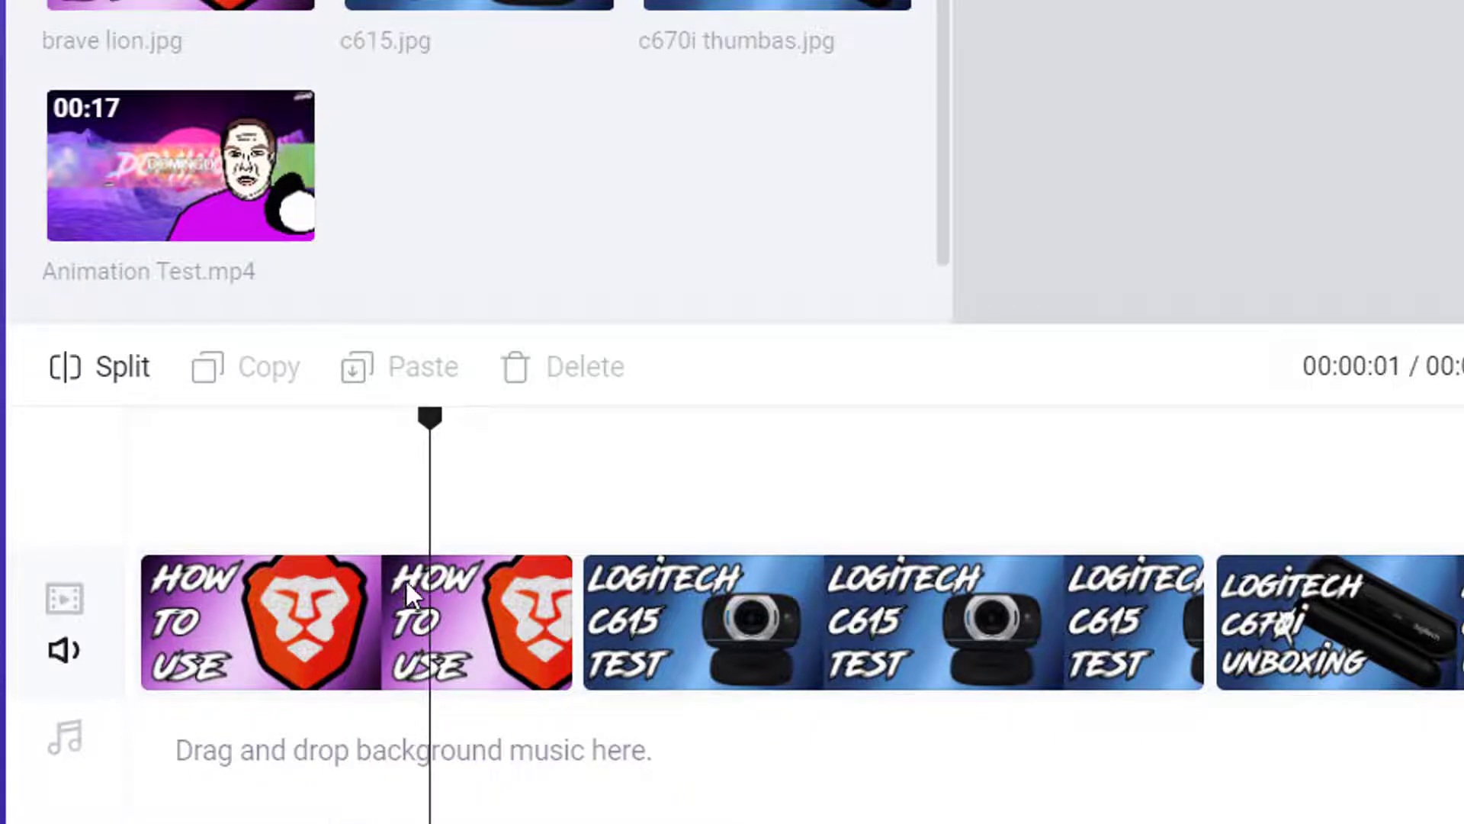
pyautogui.click(348, 616)
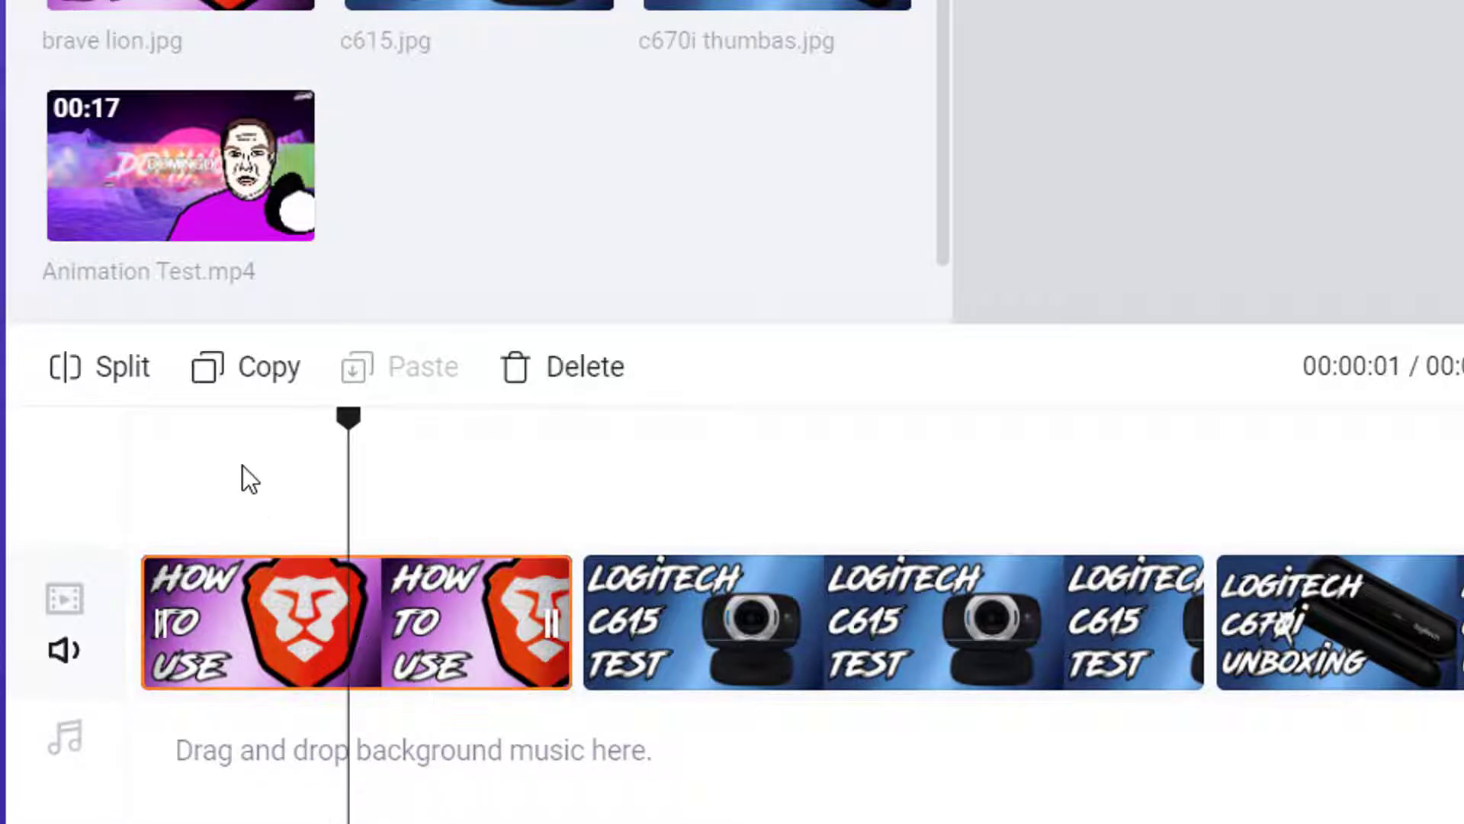
pyautogui.click(85, 372)
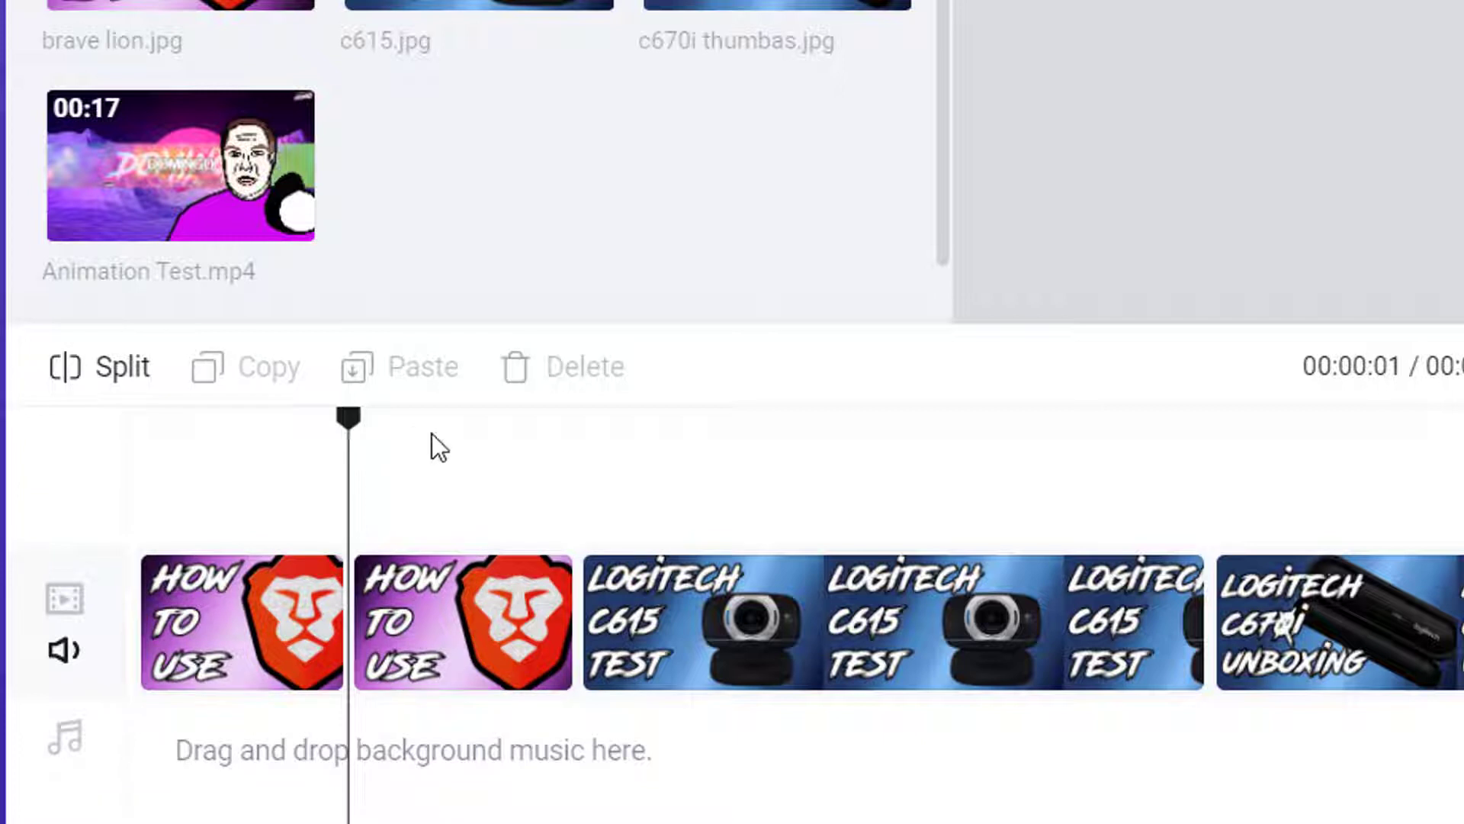
# Split the C615 clip near 3 seconds and delete its right-hand piece
pyautogui.moveTo(431, 446); pyautogui.dragTo(748, 475)
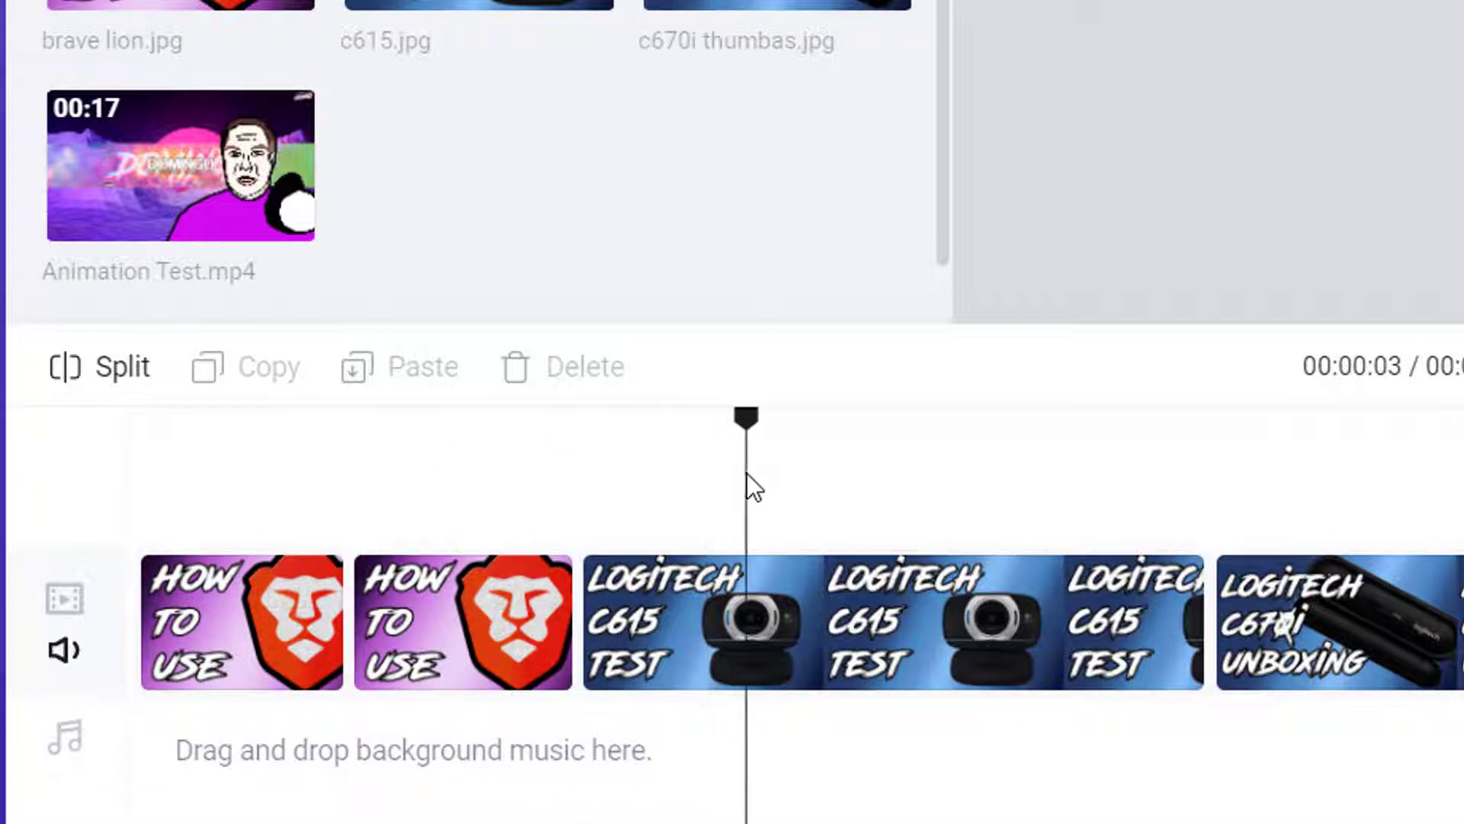
pyautogui.click(687, 614)
pyautogui.click(113, 372)
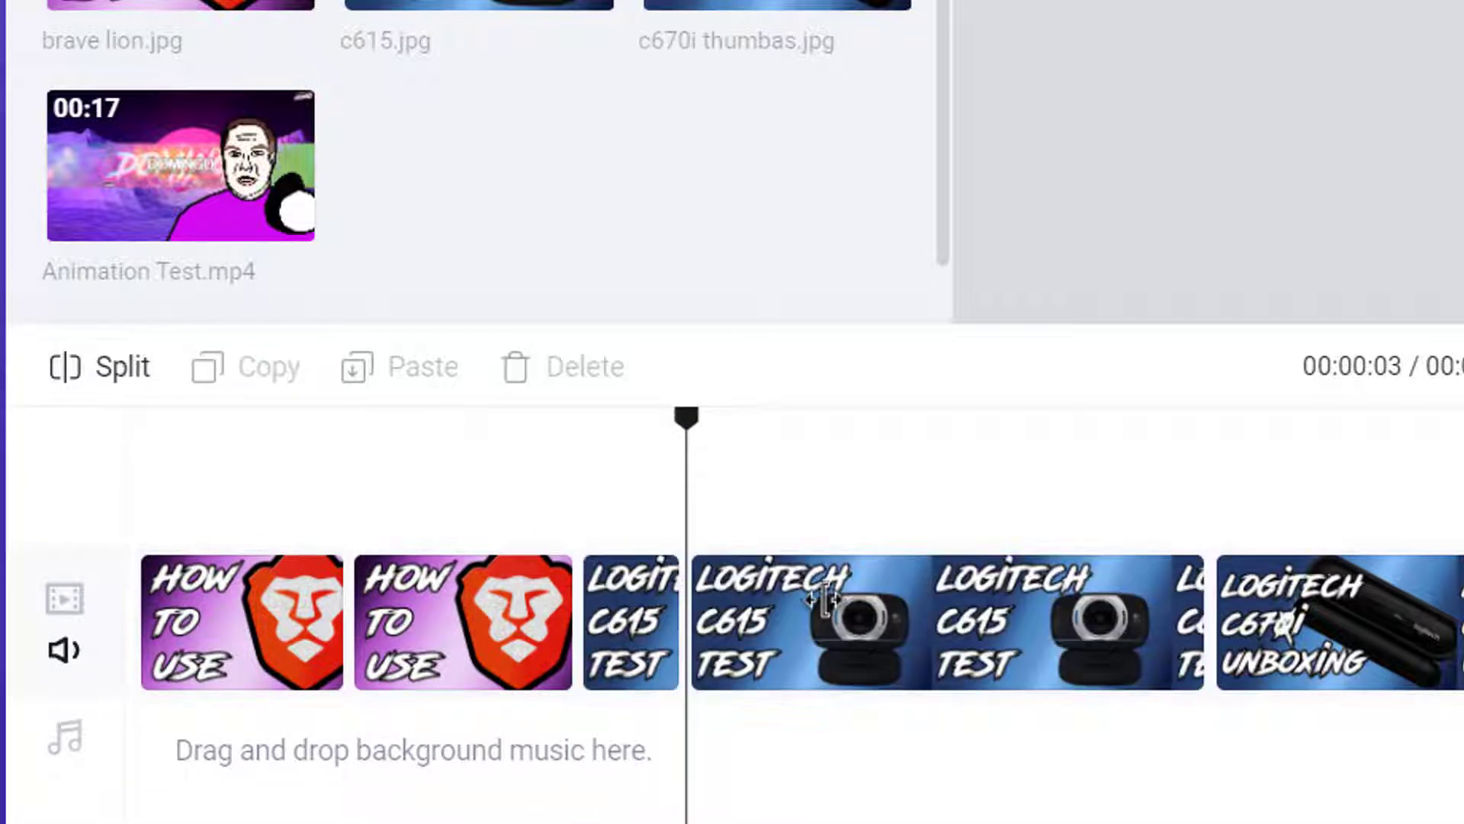
pyautogui.click(1043, 644)
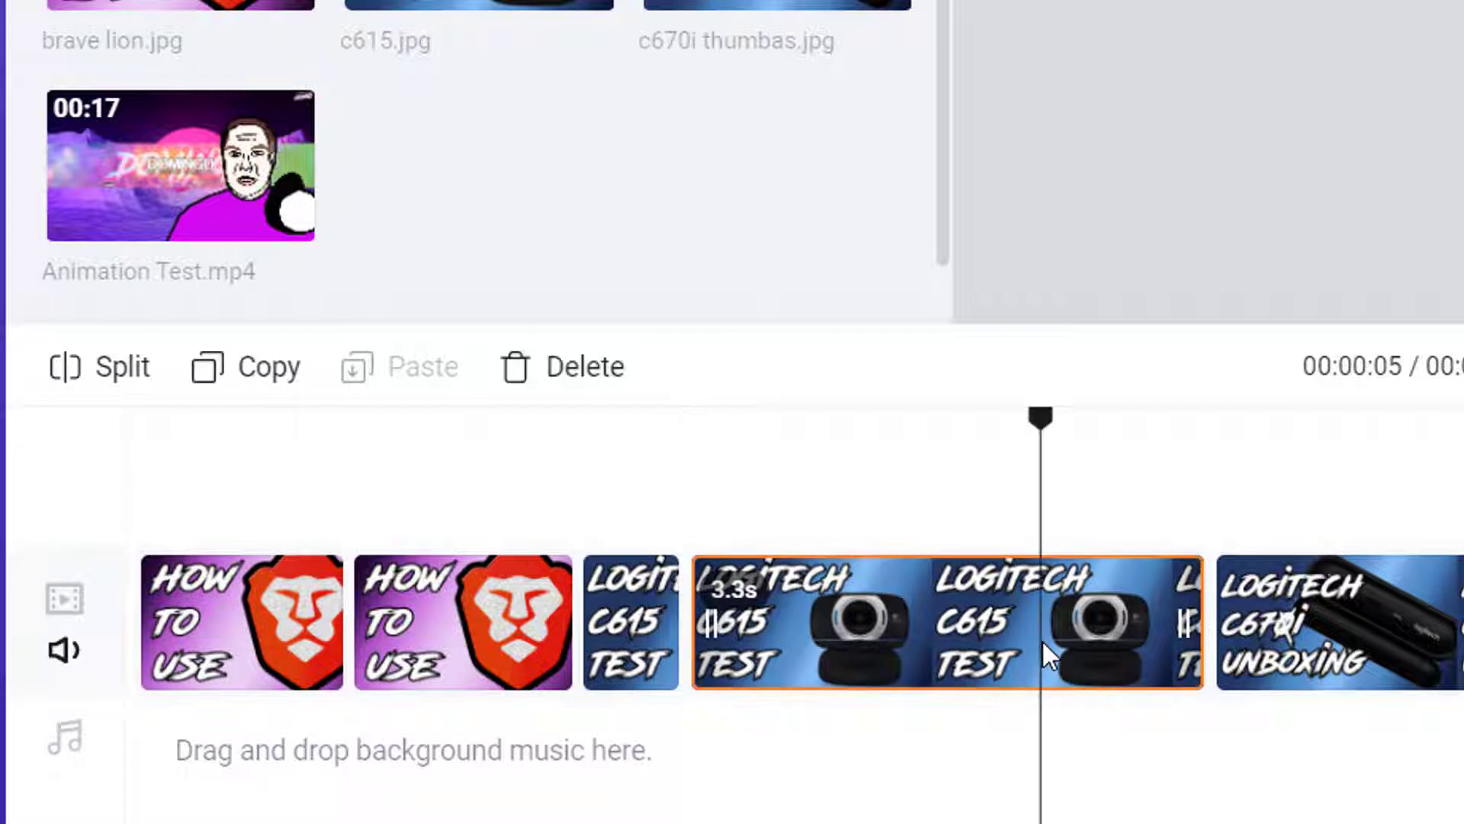
pyautogui.press('Delete')
pyautogui.click(1014, 604)
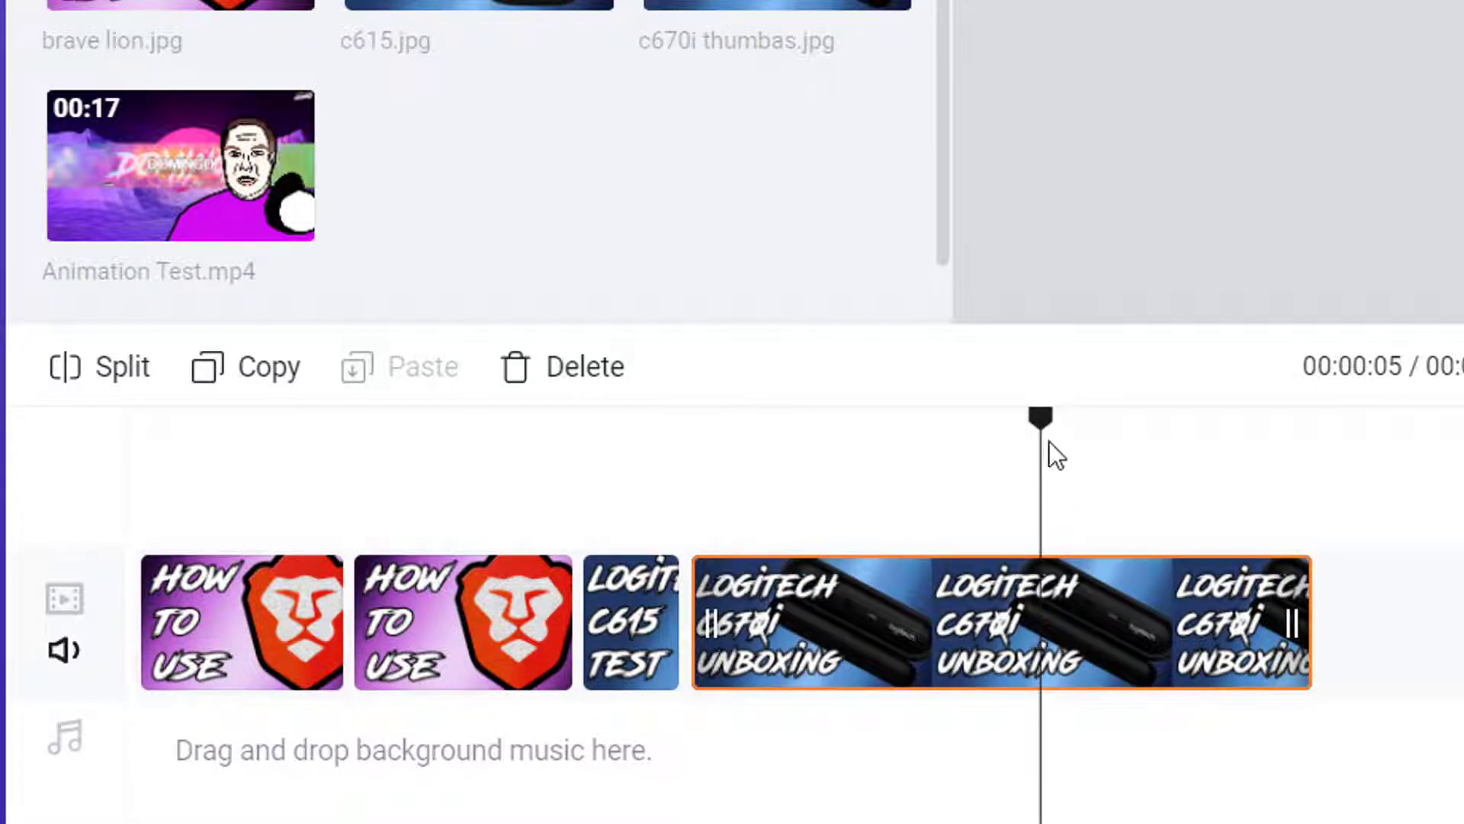
pyautogui.moveTo(955, 434); pyautogui.dragTo(807, 450)
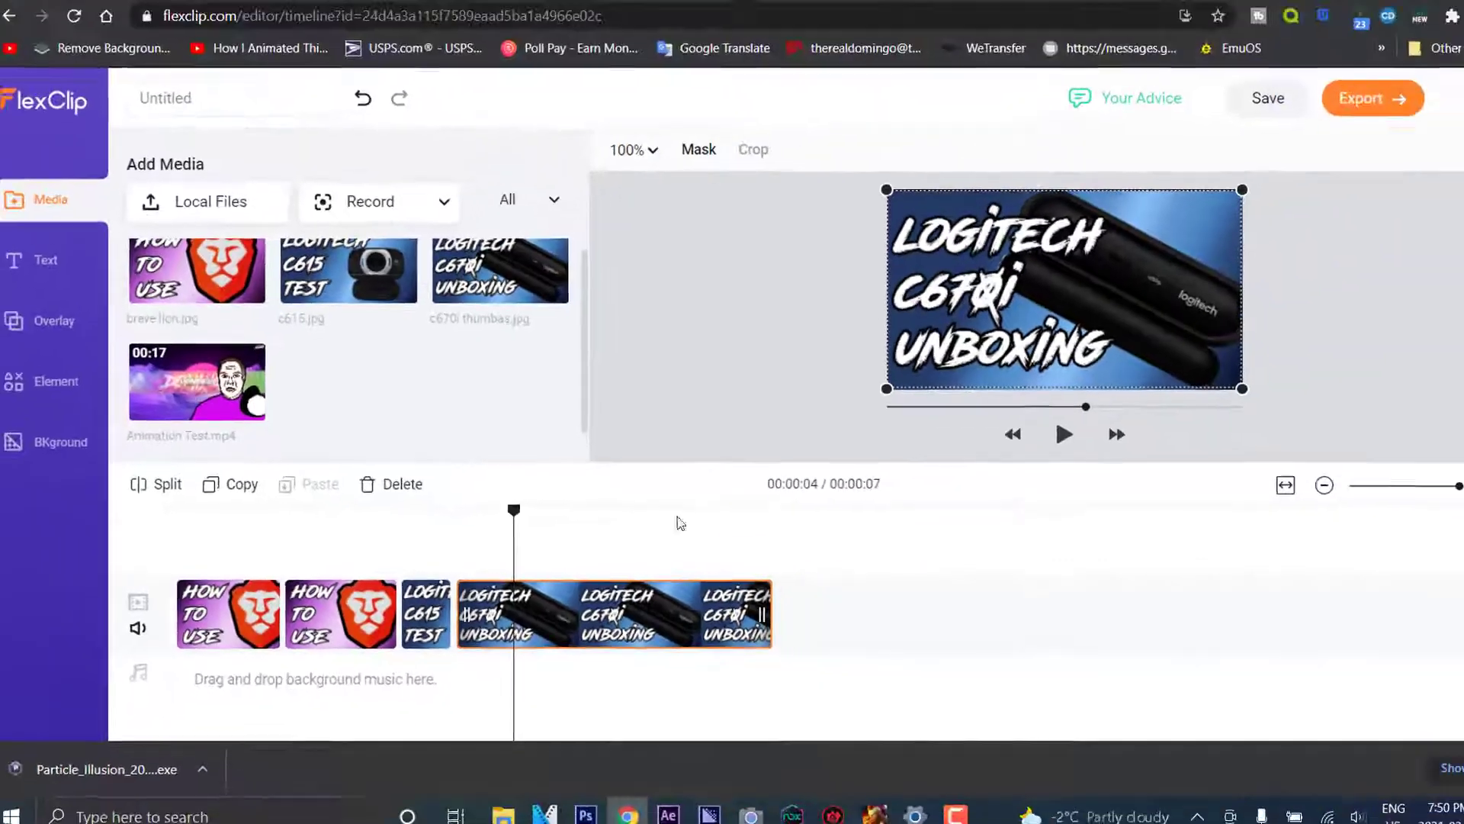
# Append Animation Test.mp4 to the timeline right after the c670i clip
pyautogui.moveTo(197, 381); pyautogui.dragTo(837, 654)
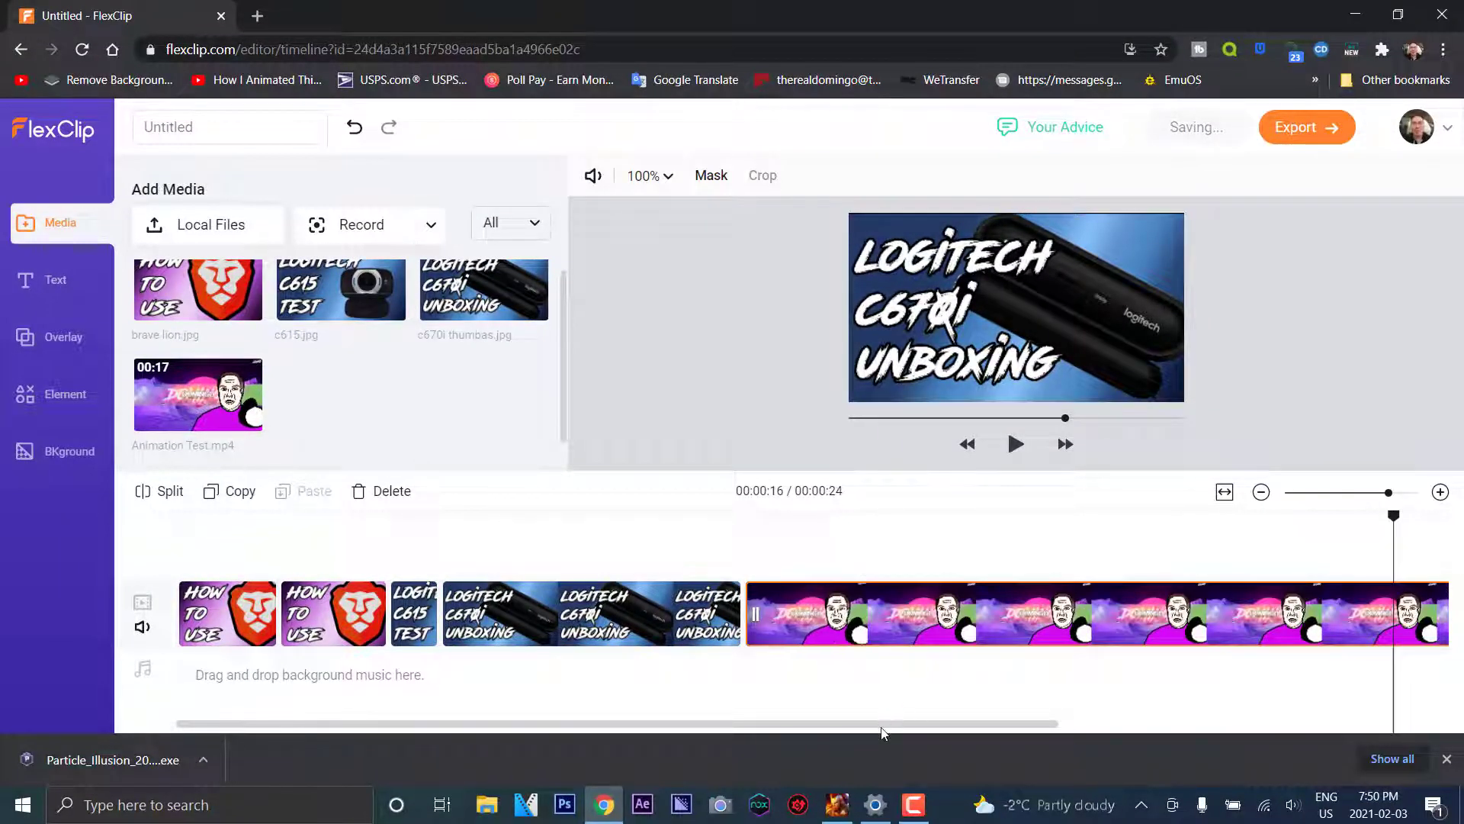
pyautogui.hscroll(5, 922, 731)
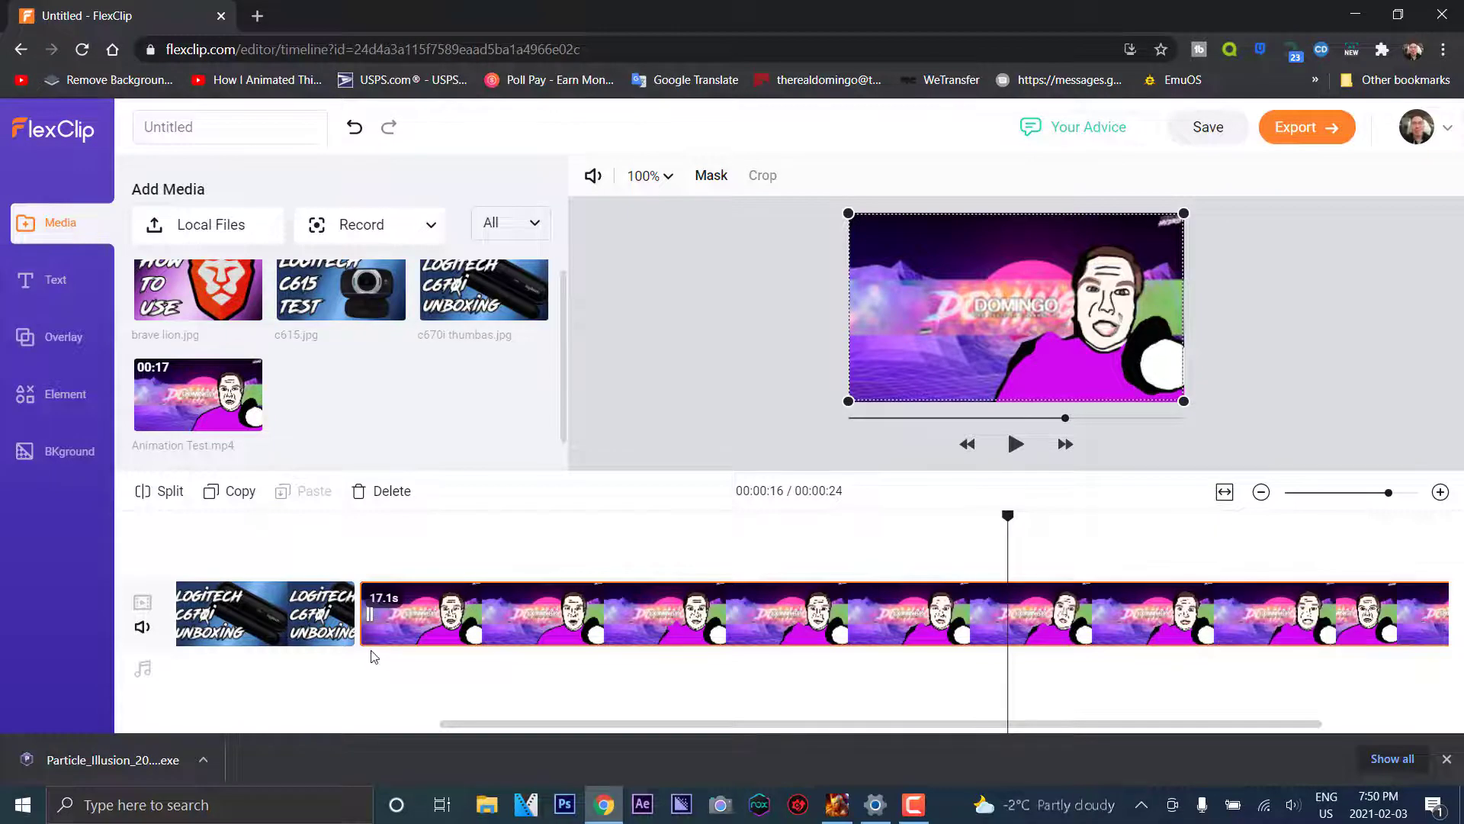
pyautogui.moveTo(1007, 518); pyautogui.dragTo(454, 526)
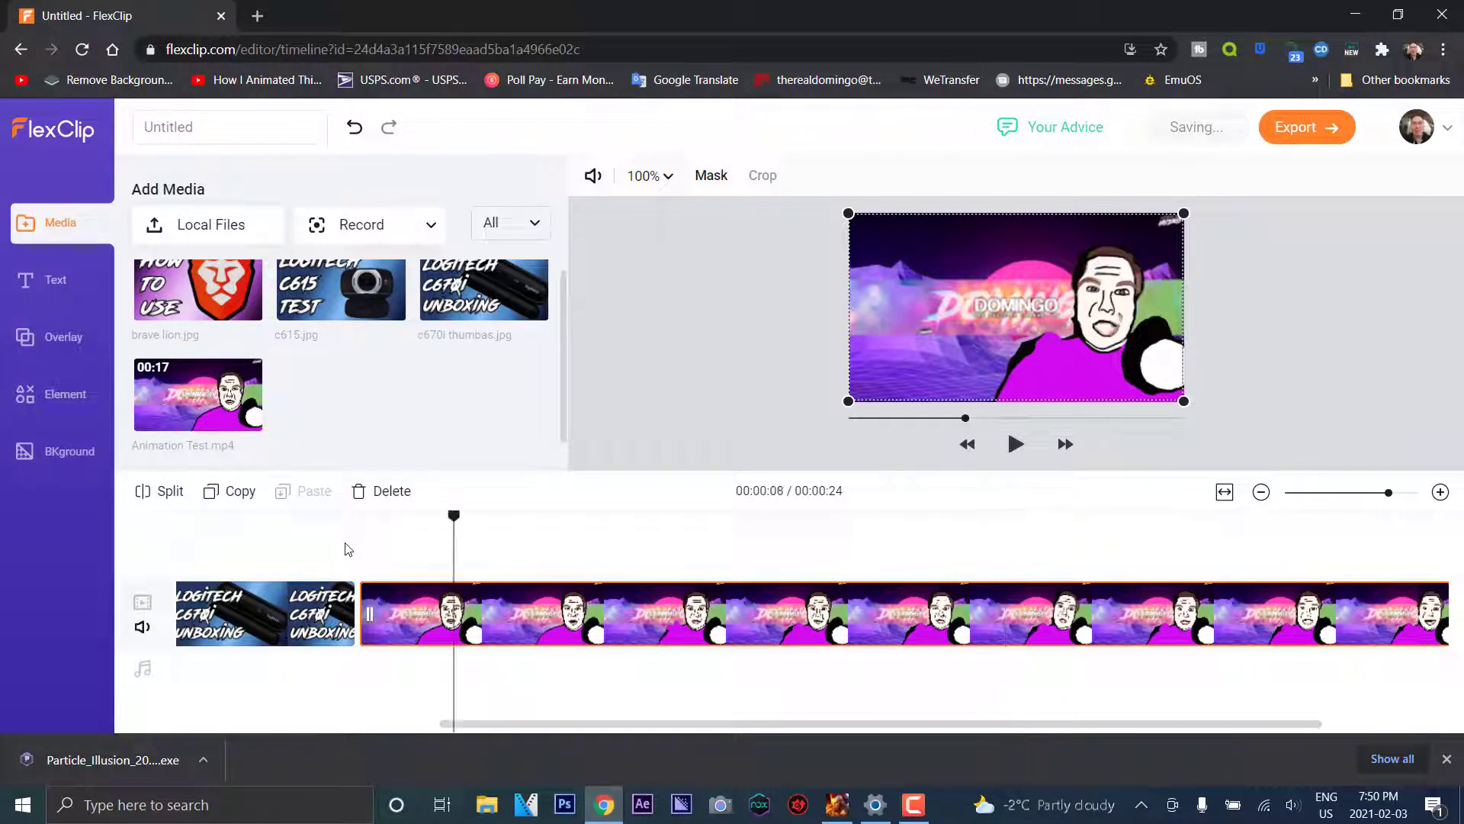
pyautogui.click(347, 549)
pyautogui.moveTo(345, 520); pyautogui.dragTo(397, 525)
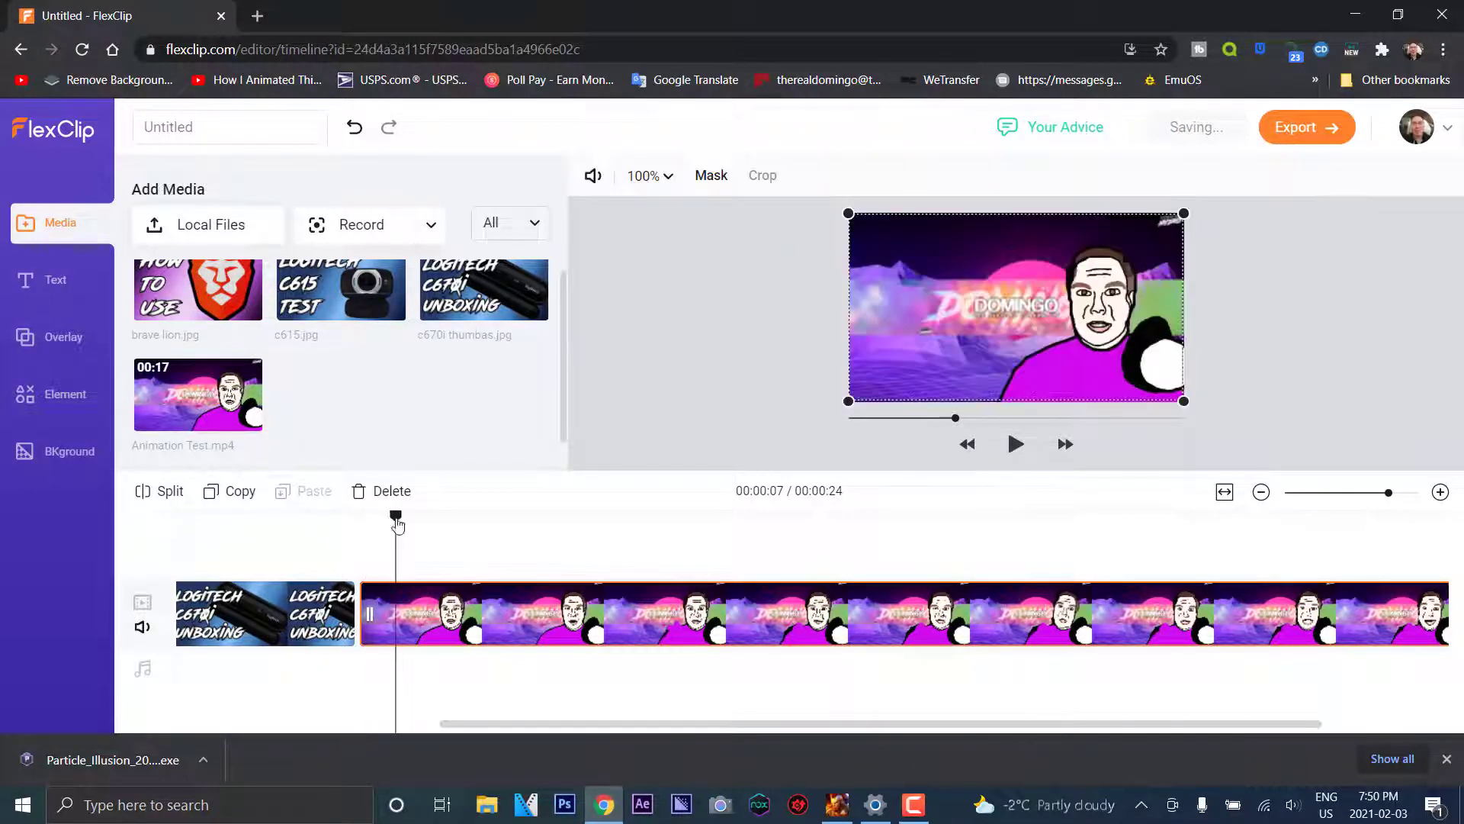
# Preview the Animation Test clip, then set the playhead back to 10 seconds
pyautogui.click(1015, 445)
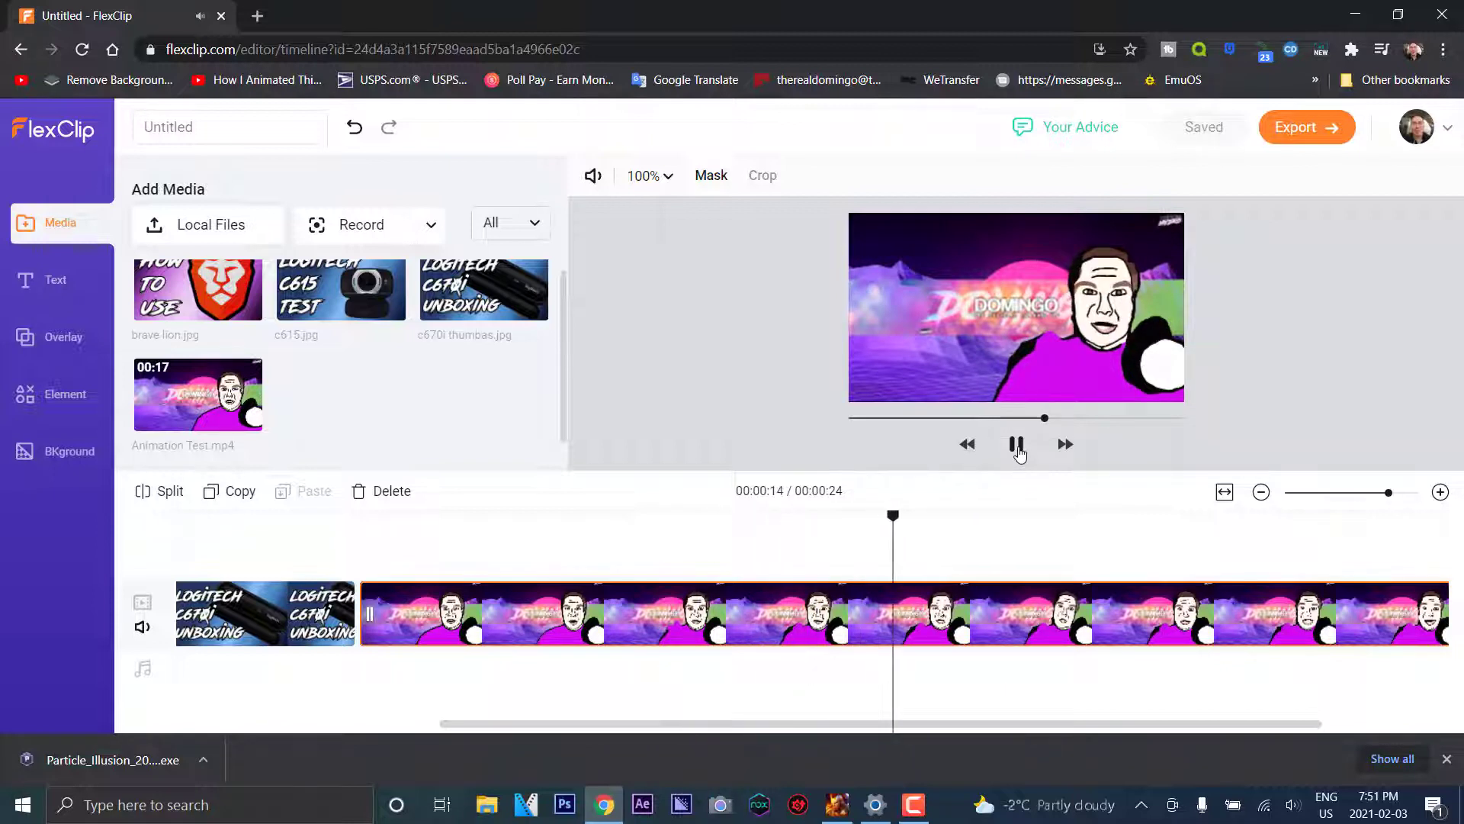
pyautogui.click(1016, 445)
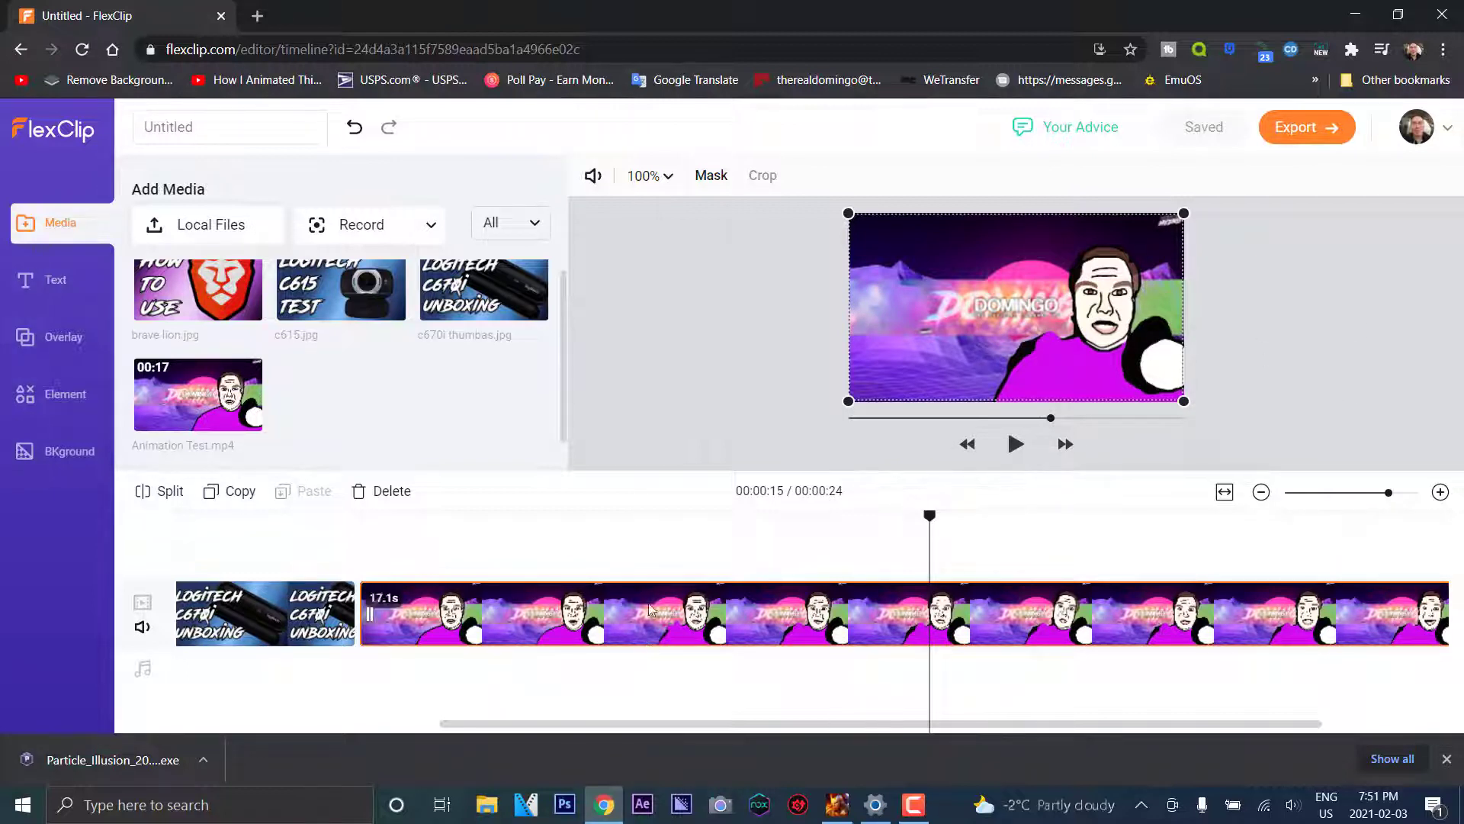
pyautogui.moveTo(759, 724); pyautogui.dragTo(924, 723)
pyautogui.moveTo(804, 723); pyautogui.dragTo(798, 723)
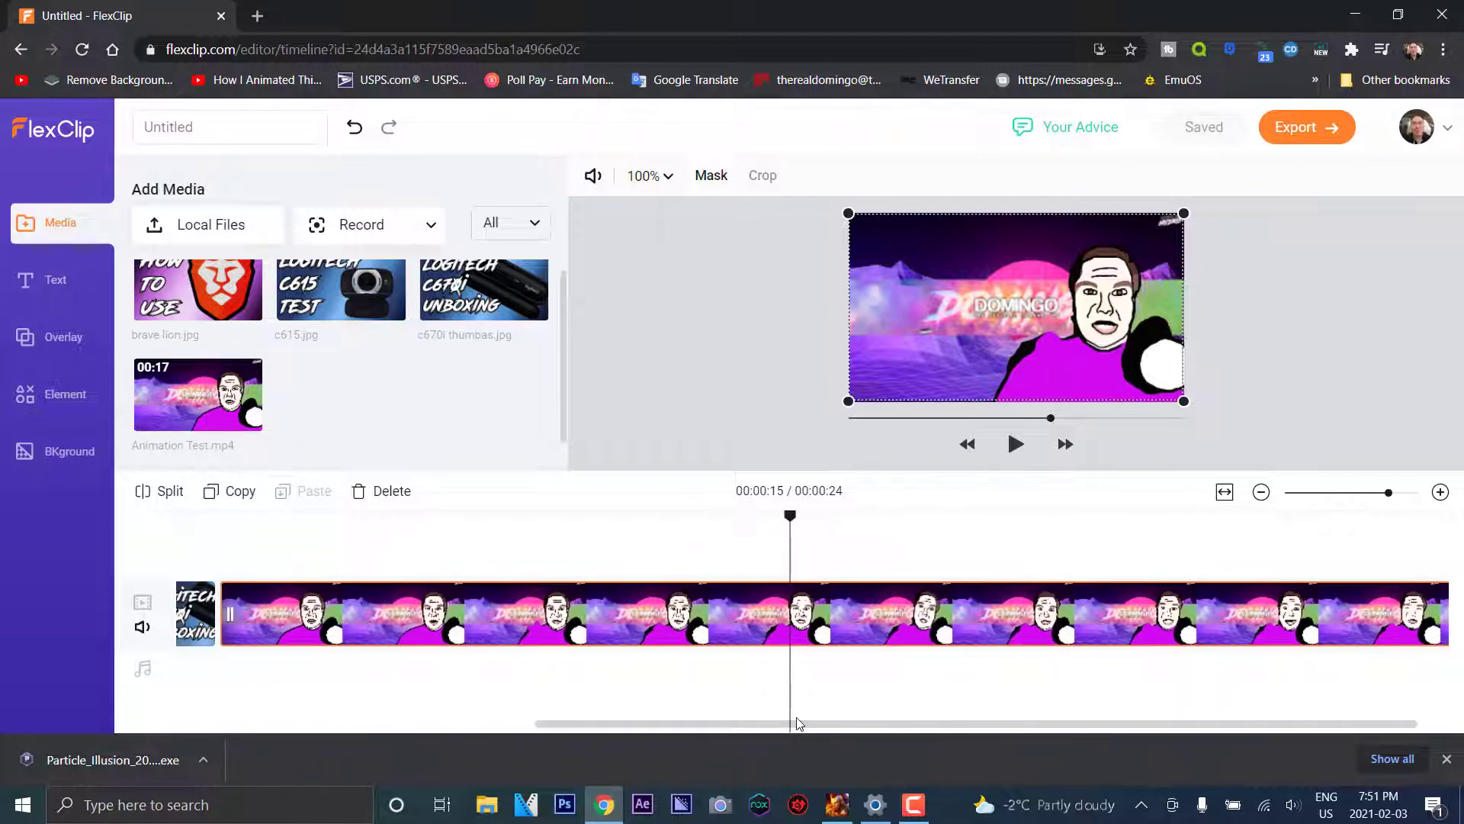
pyautogui.moveTo(485, 518); pyautogui.dragTo(444, 525)
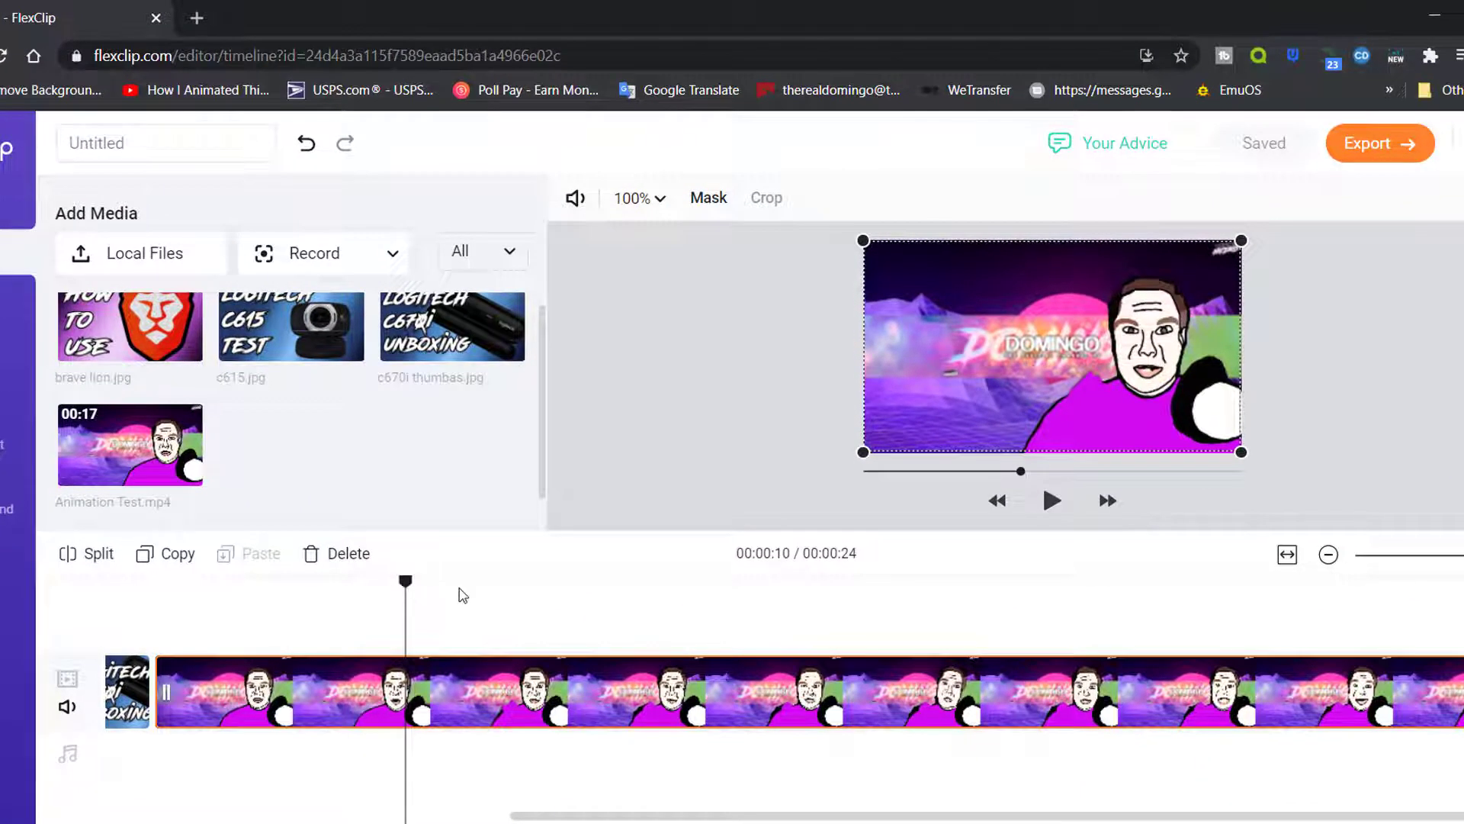
# Split the animation clip at 13, 9 and 10 seconds
pyautogui.moveTo(462, 594); pyautogui.dragTo(684, 600)
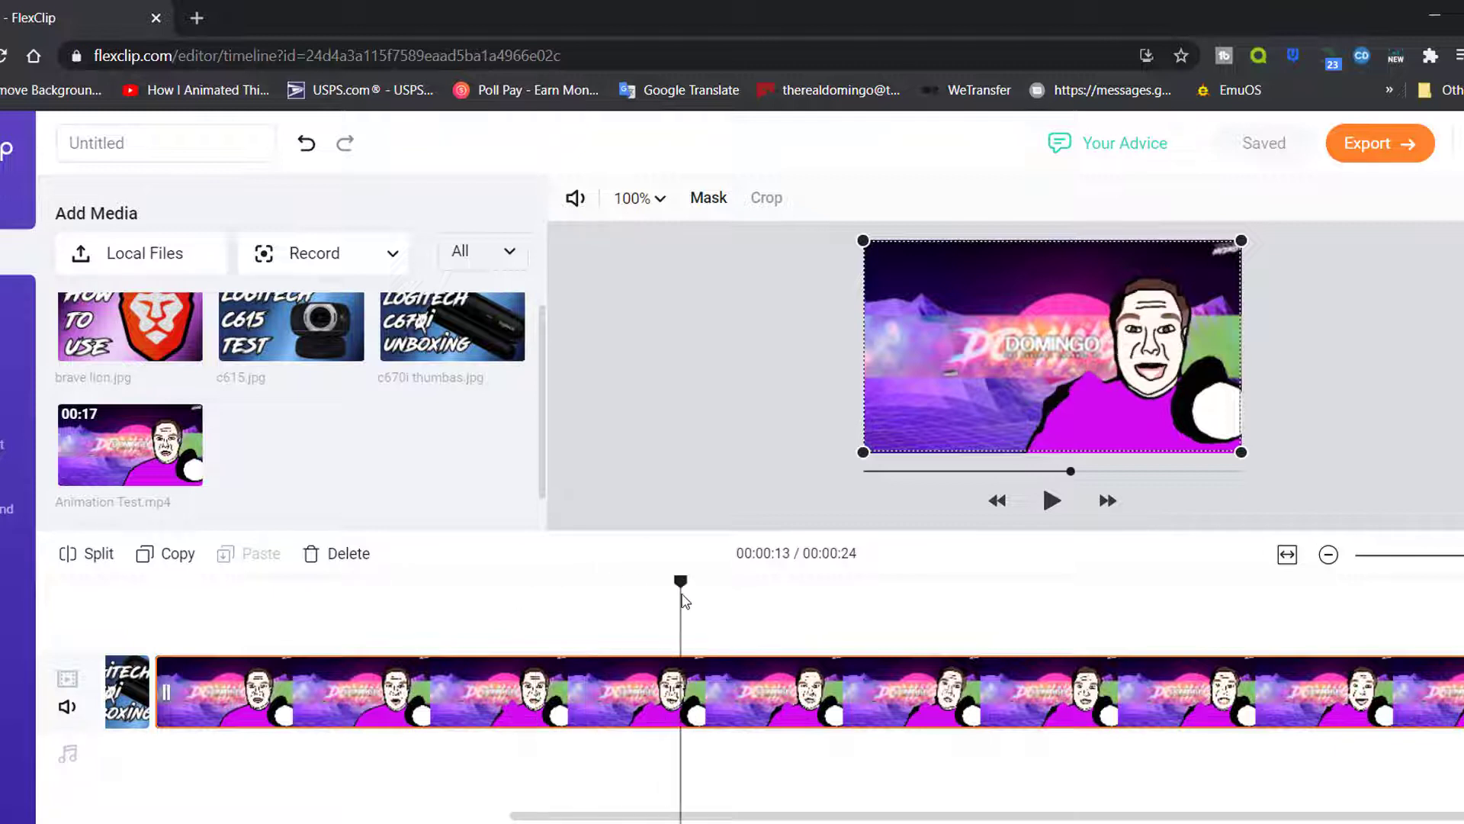
pyautogui.click(110, 556)
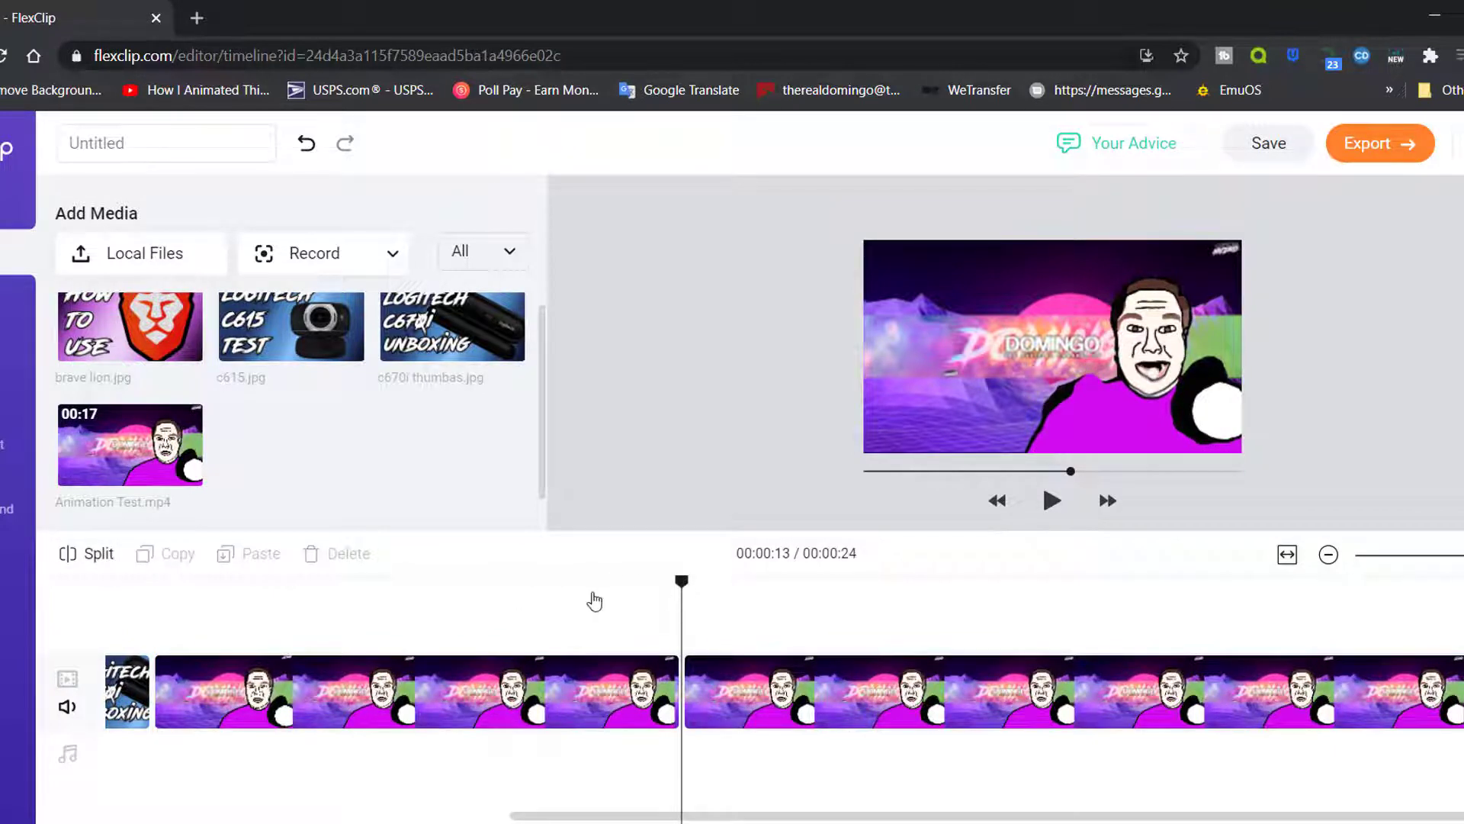
pyautogui.click(330, 592)
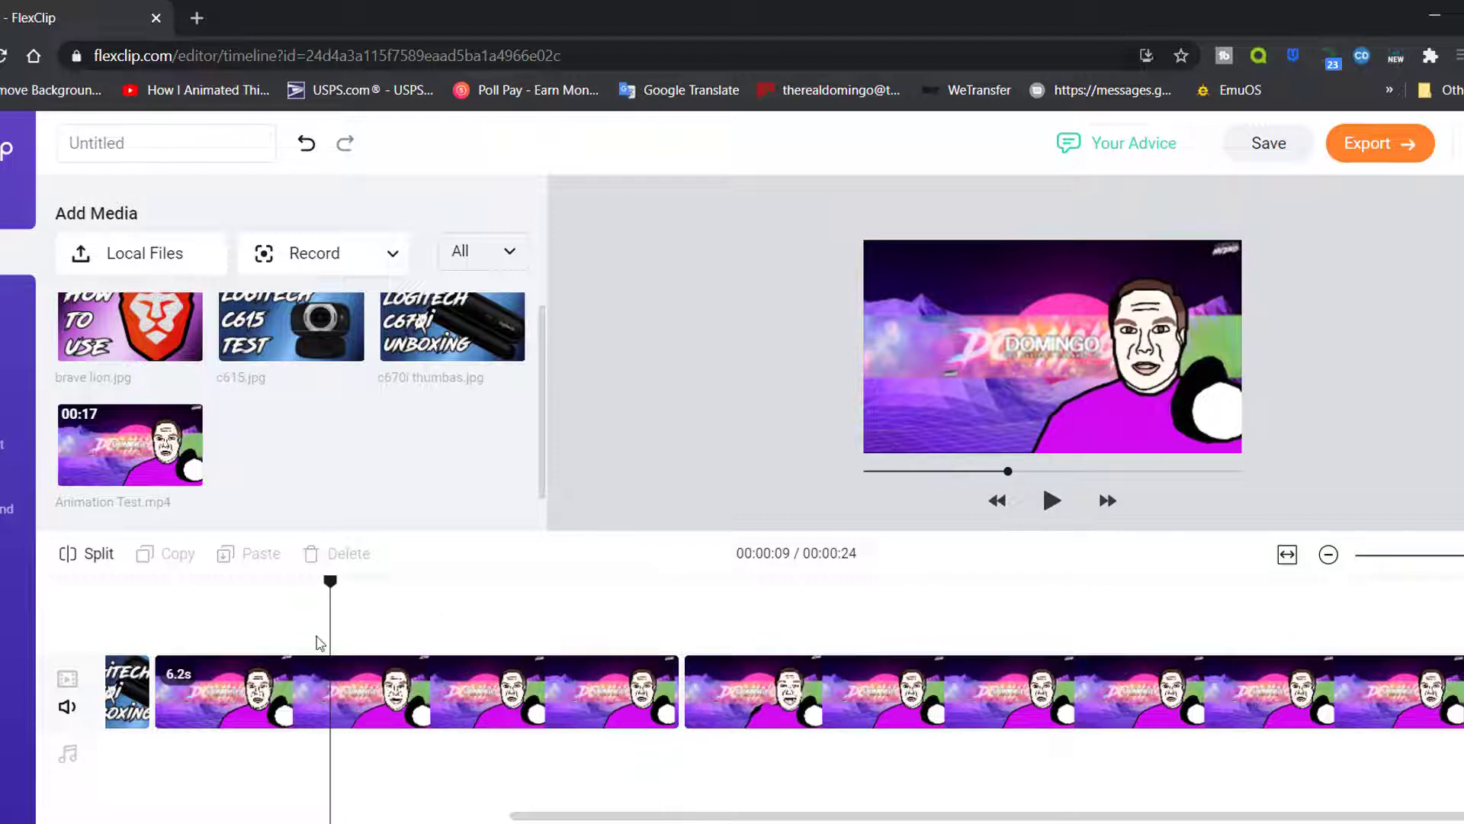
pyautogui.click(343, 702)
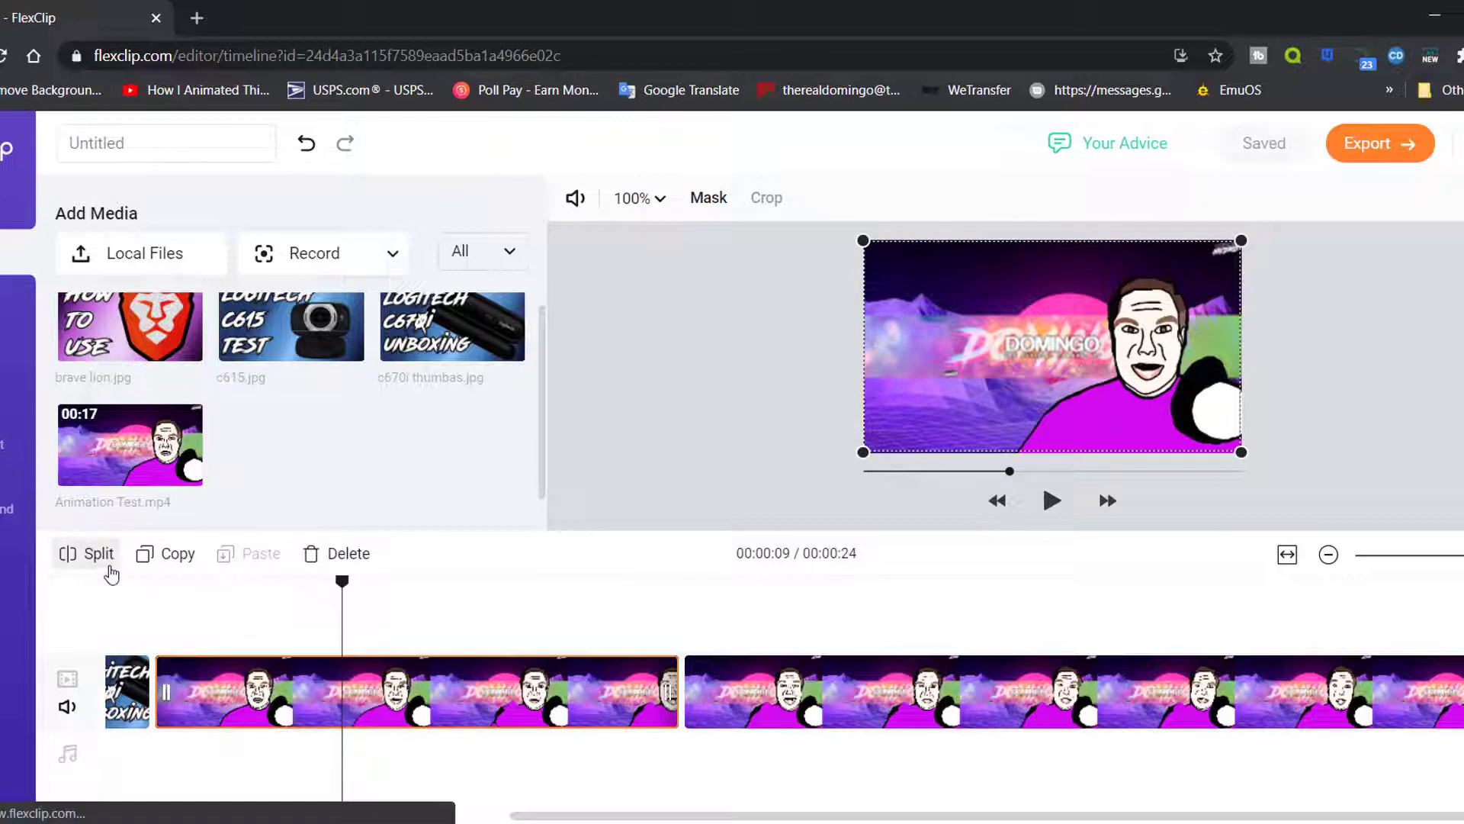
pyautogui.click(73, 554)
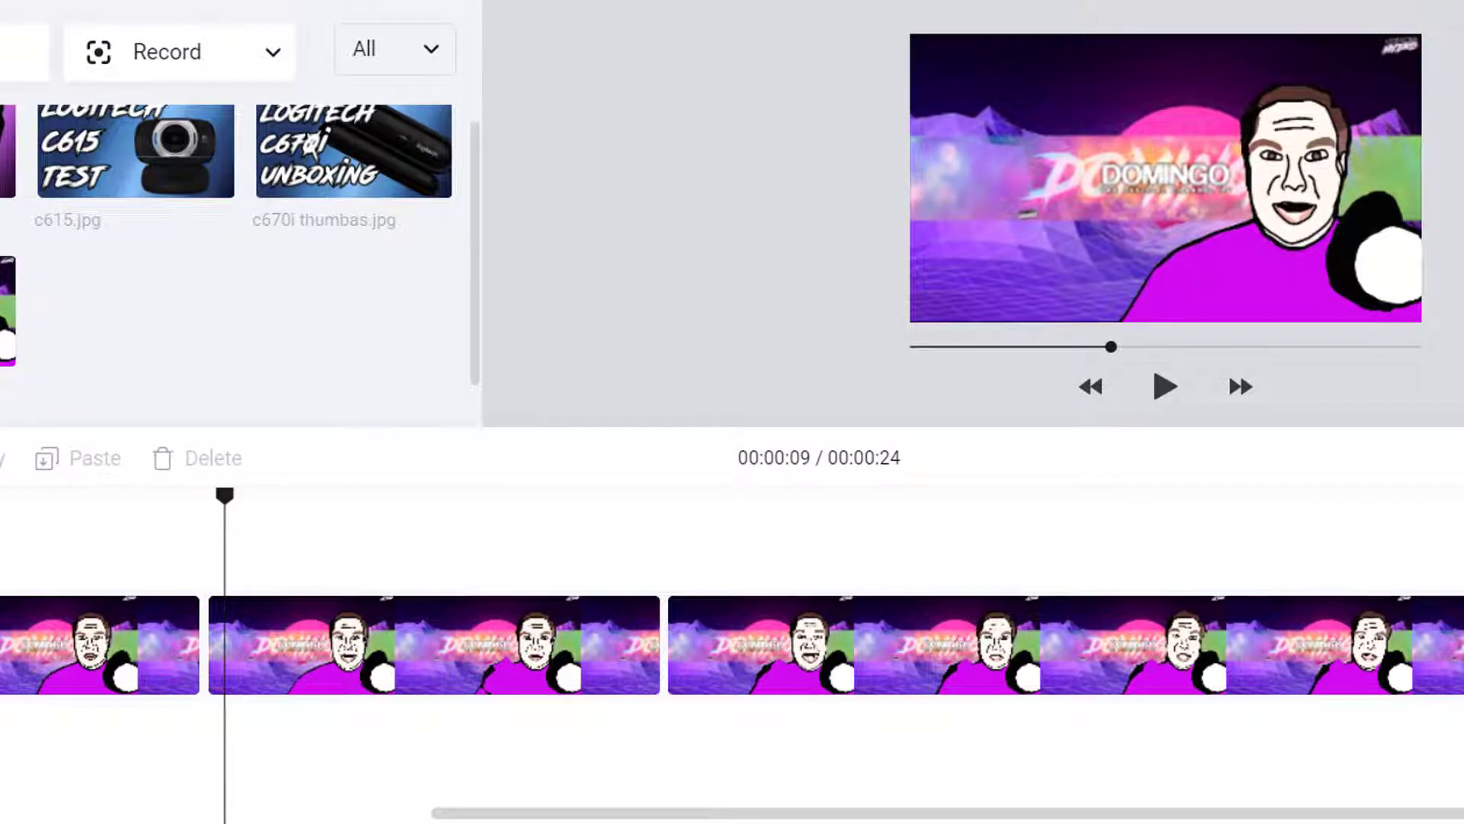
pyautogui.press('s')
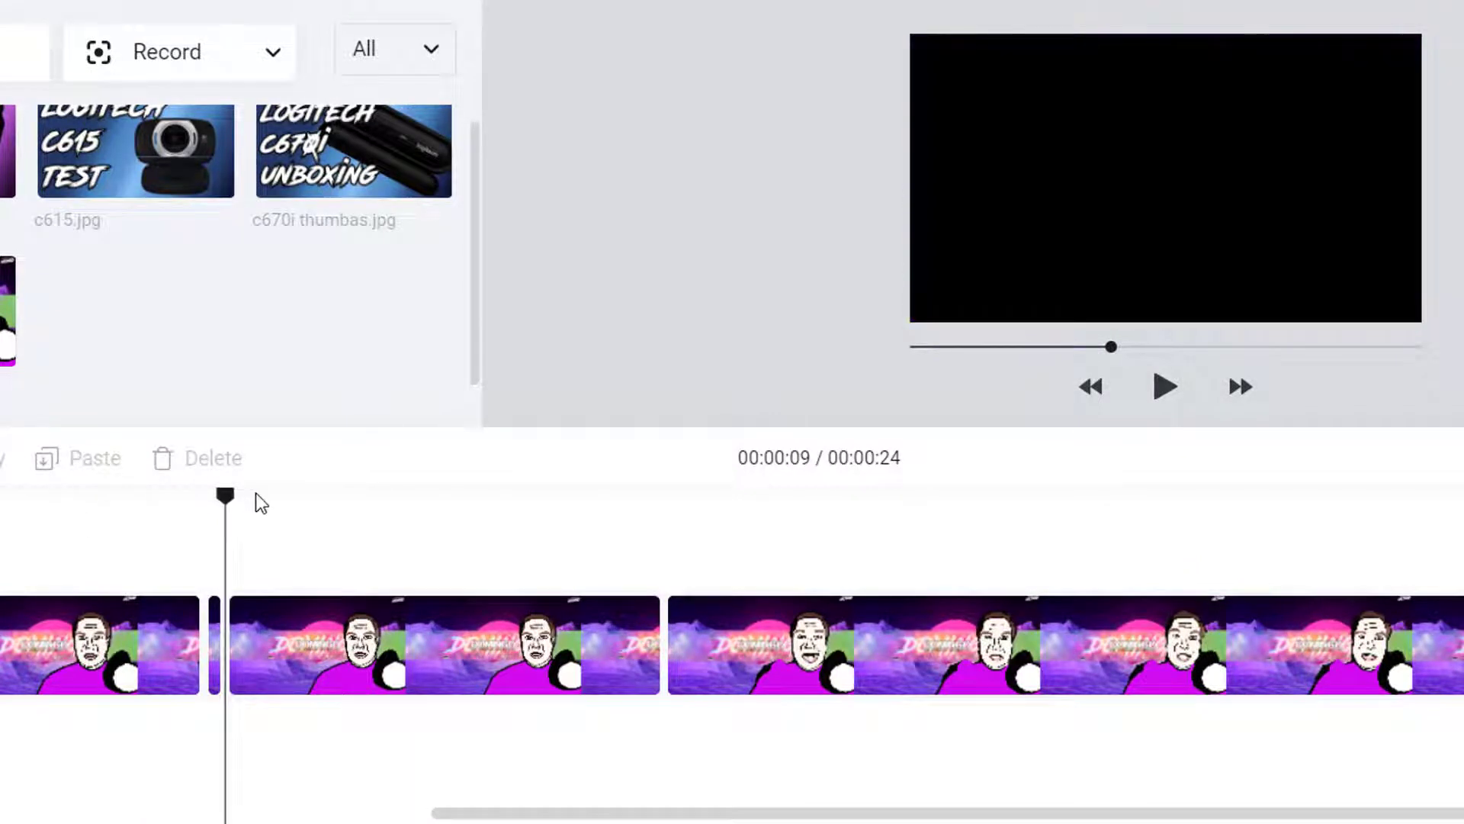
pyautogui.click(235, 513)
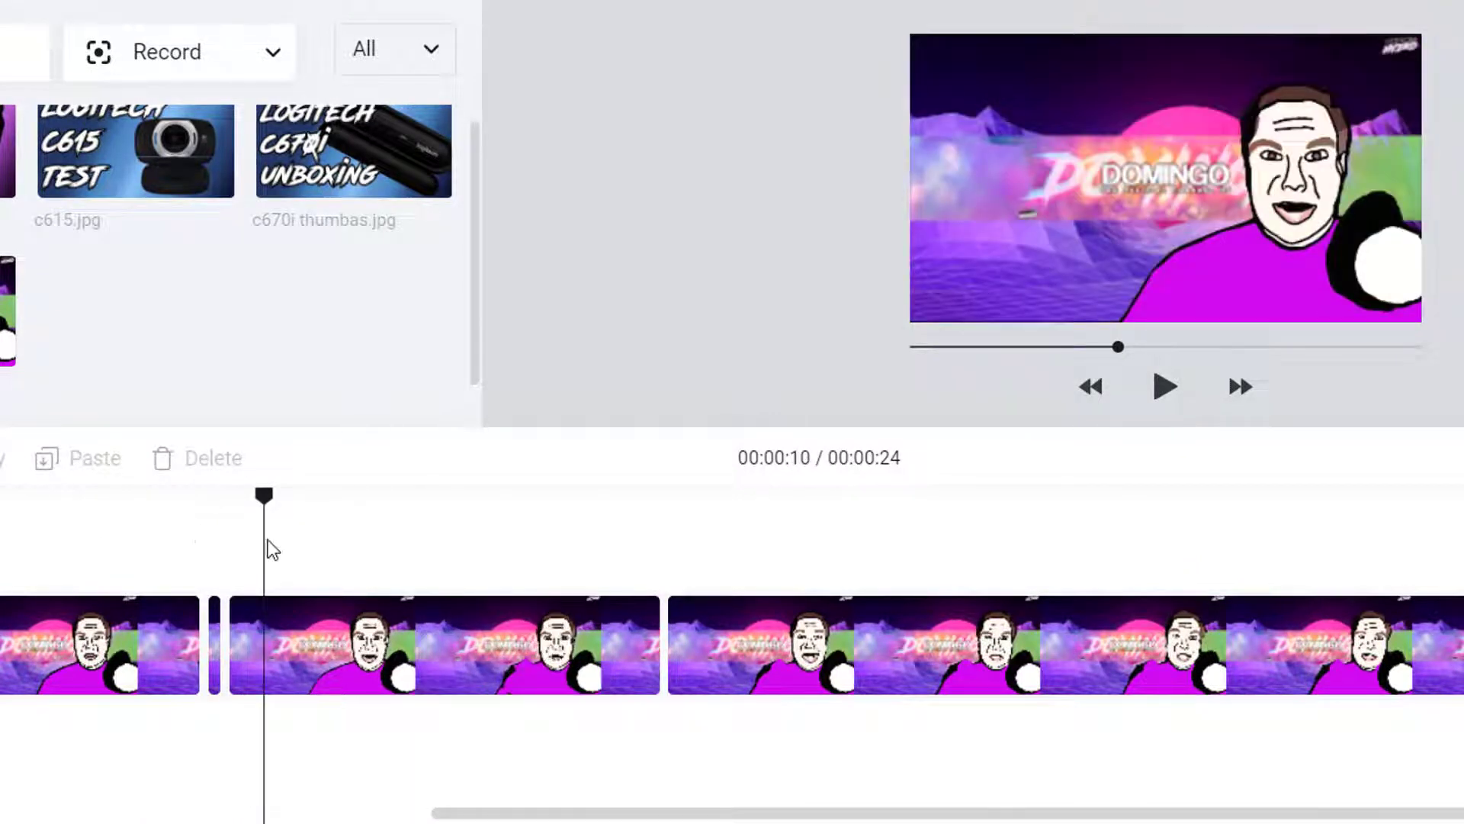
pyautogui.press('s')
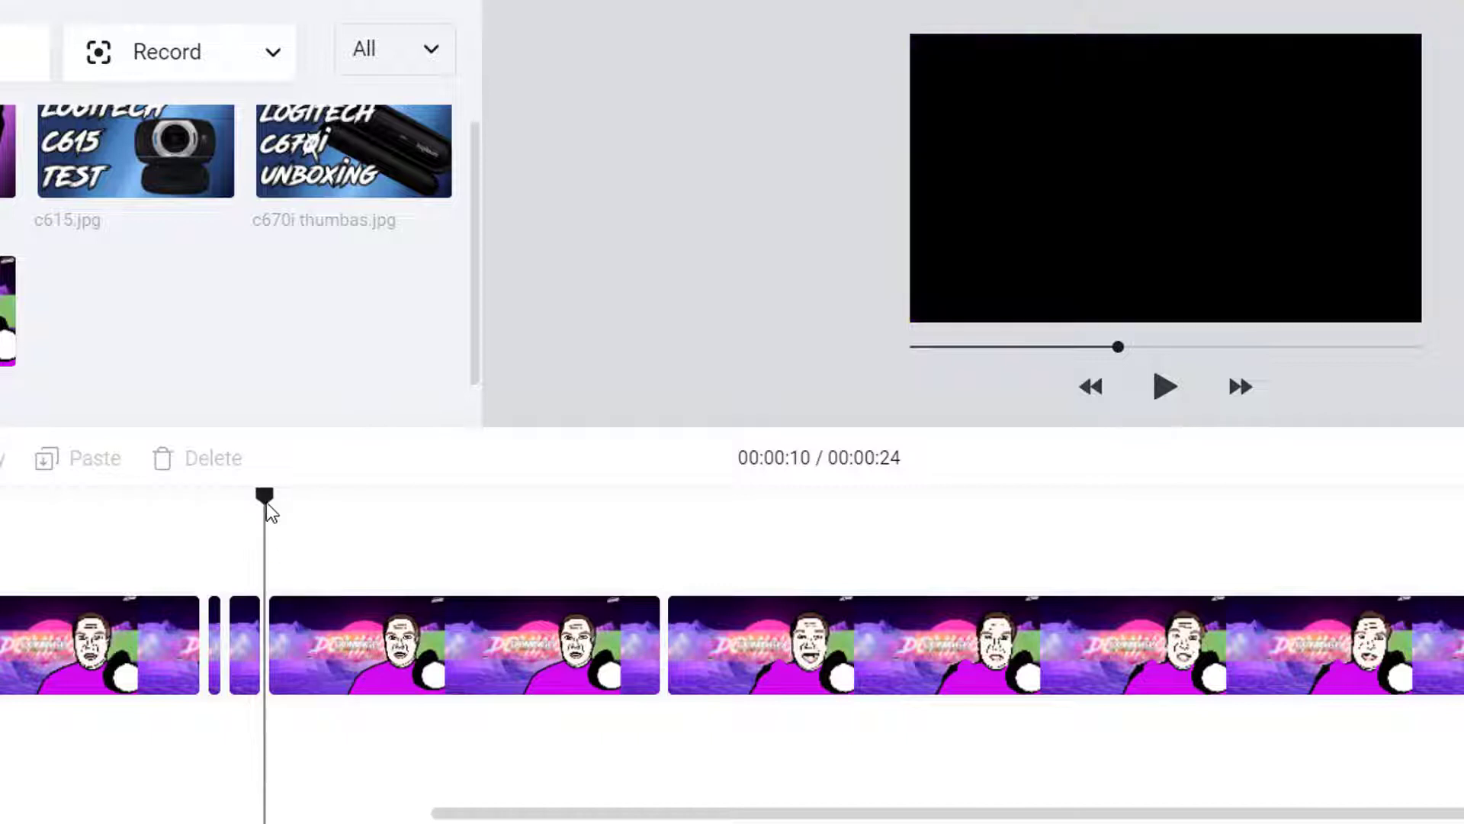
# Make several more small splits near 10 seconds and unmute the video track
pyautogui.click(312, 504)
pyautogui.moveTo(300, 506); pyautogui.dragTo(278, 514)
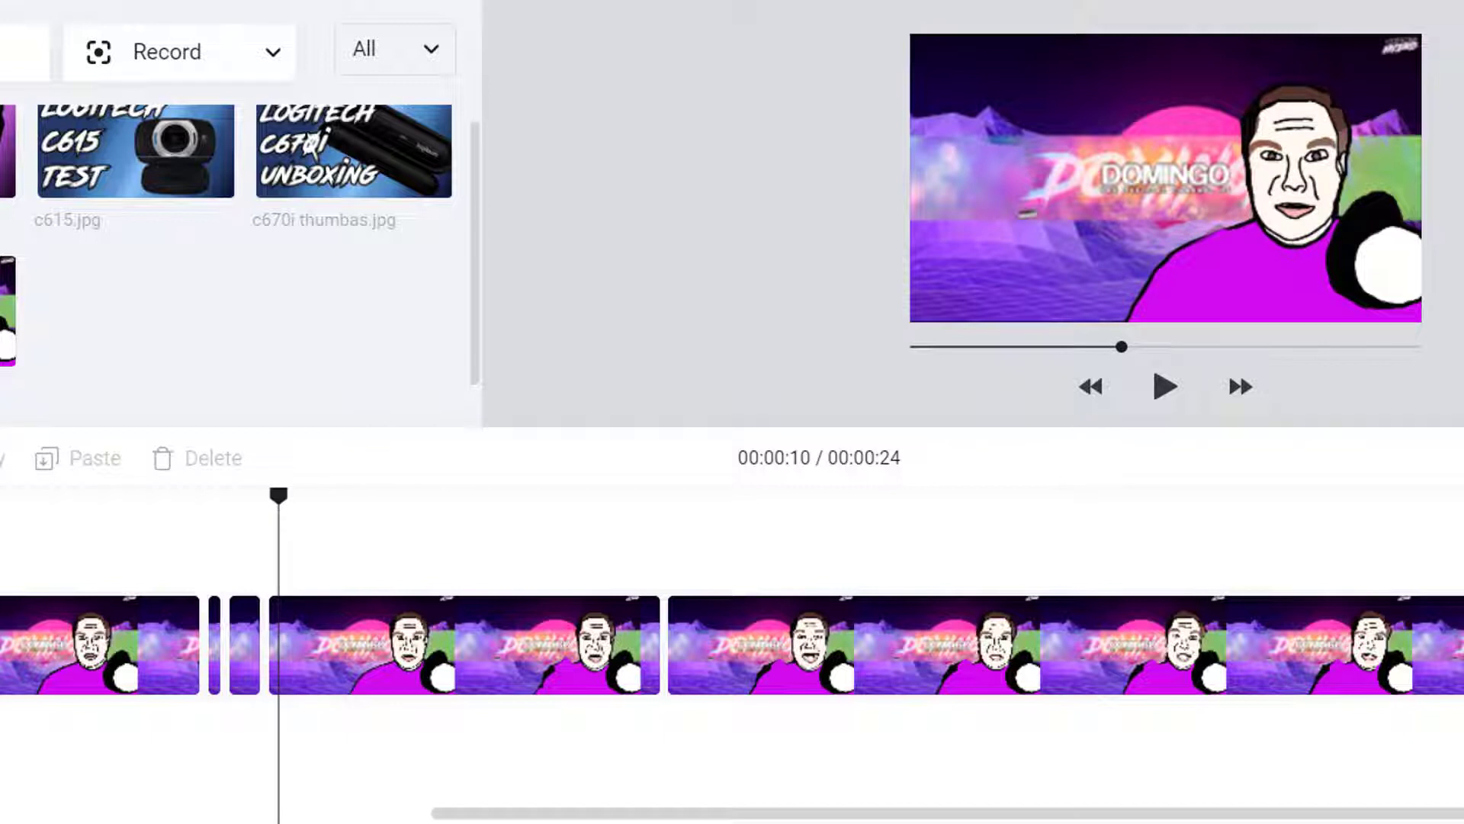
pyautogui.press('s')
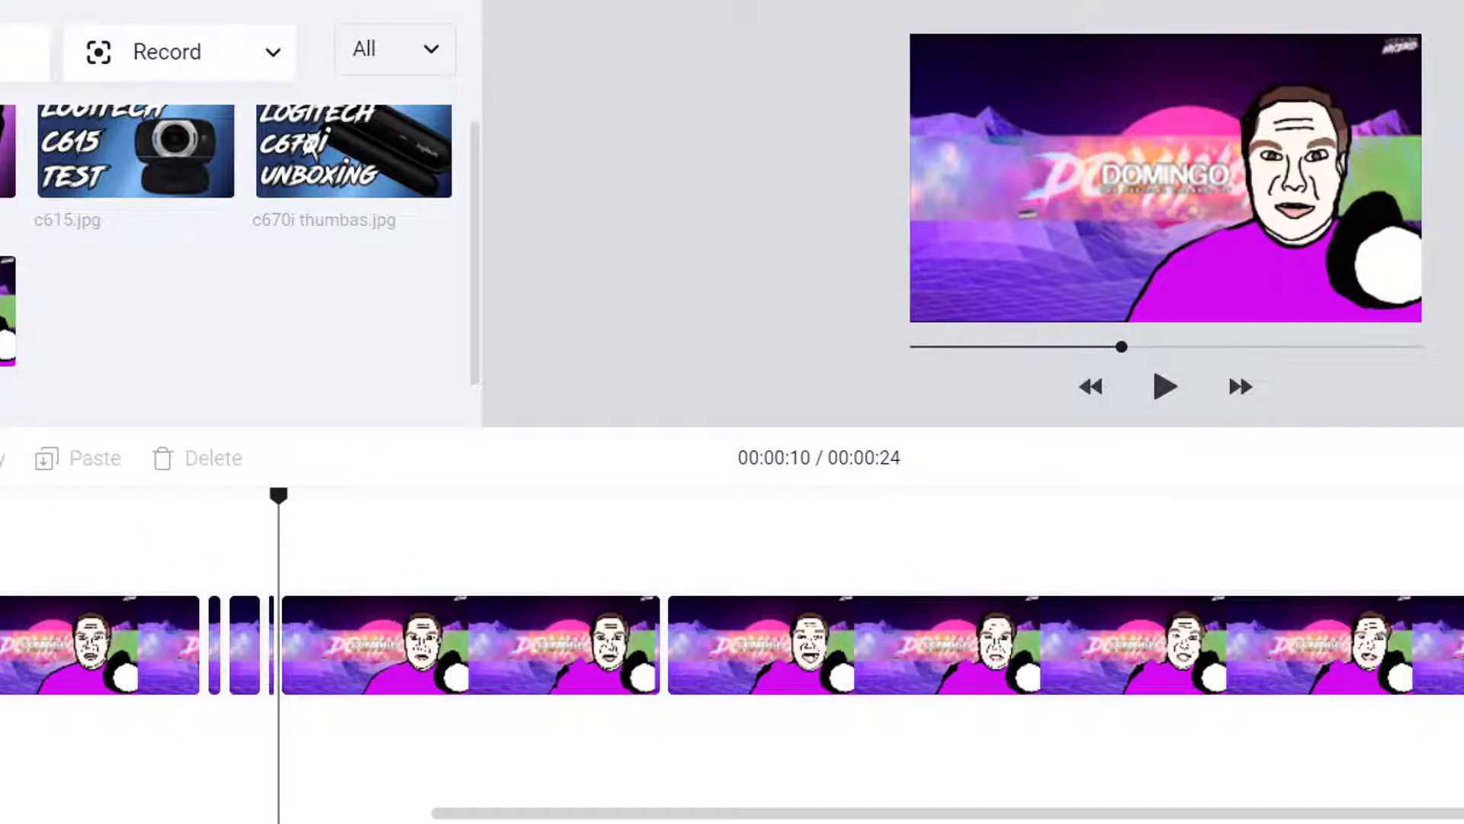
pyautogui.hscroll(-8, 732, 644)
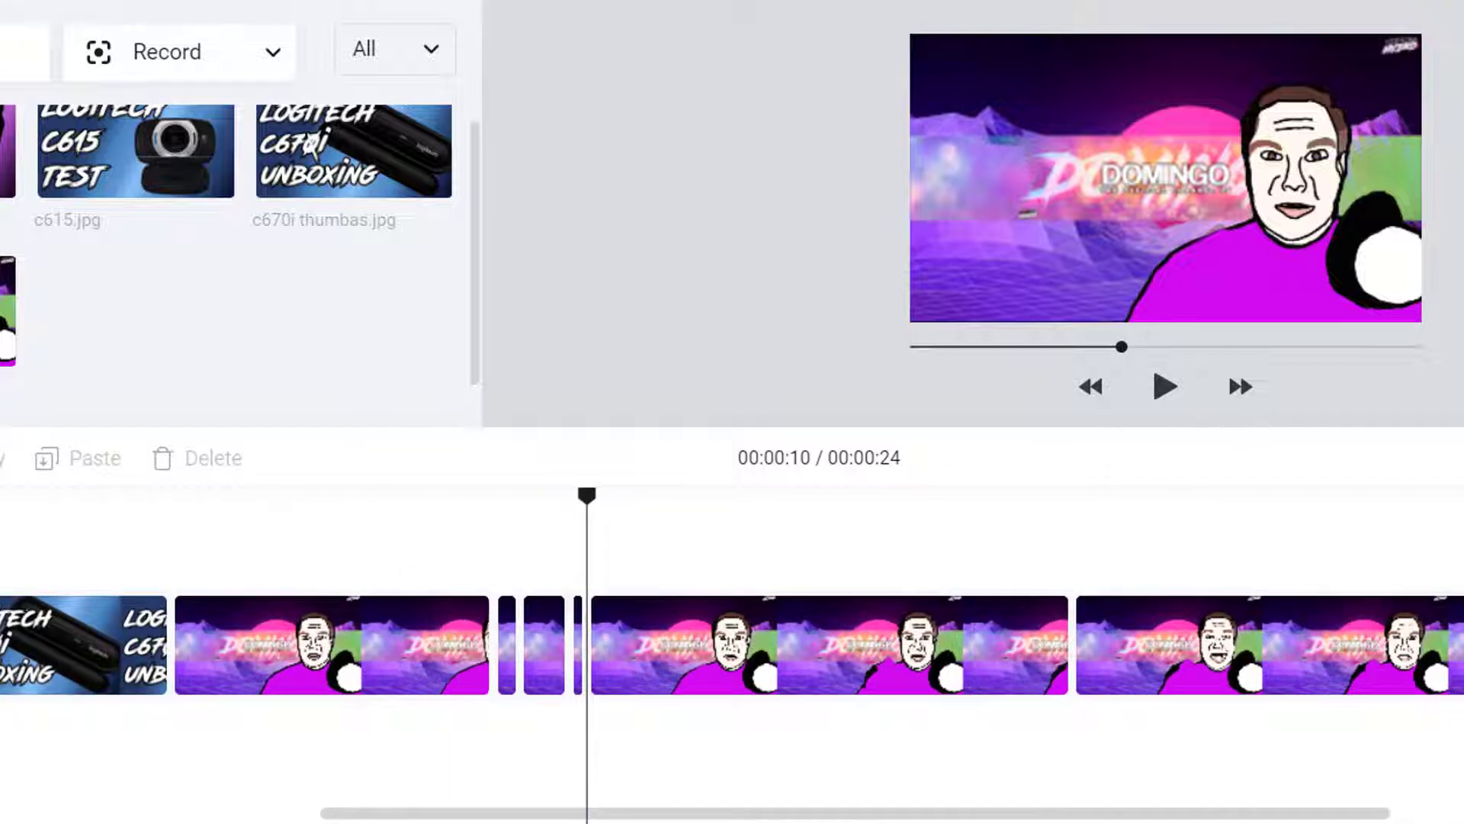
pyautogui.moveTo(602, 512); pyautogui.dragTo(607, 513)
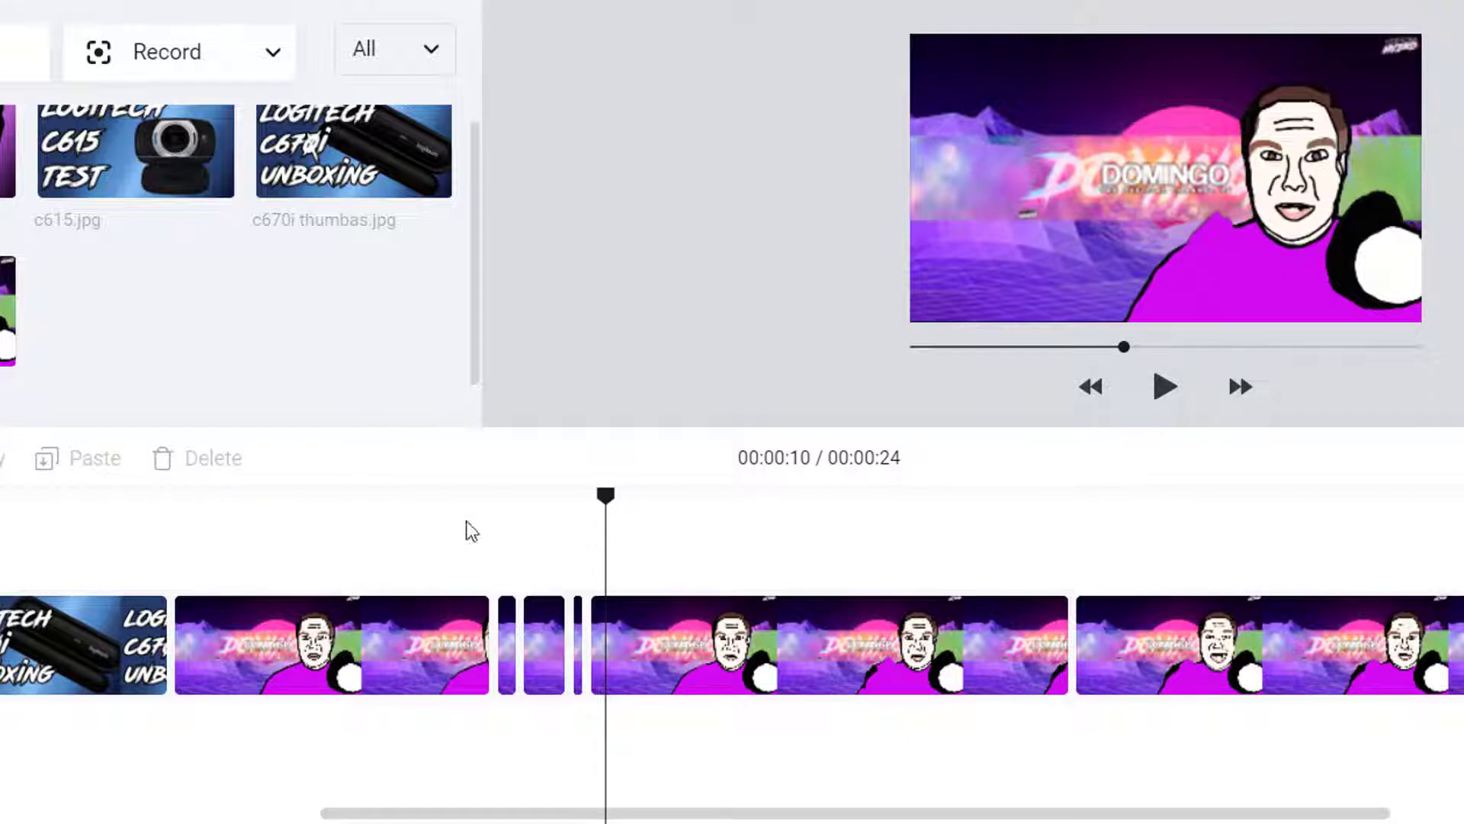
pyautogui.press('s')
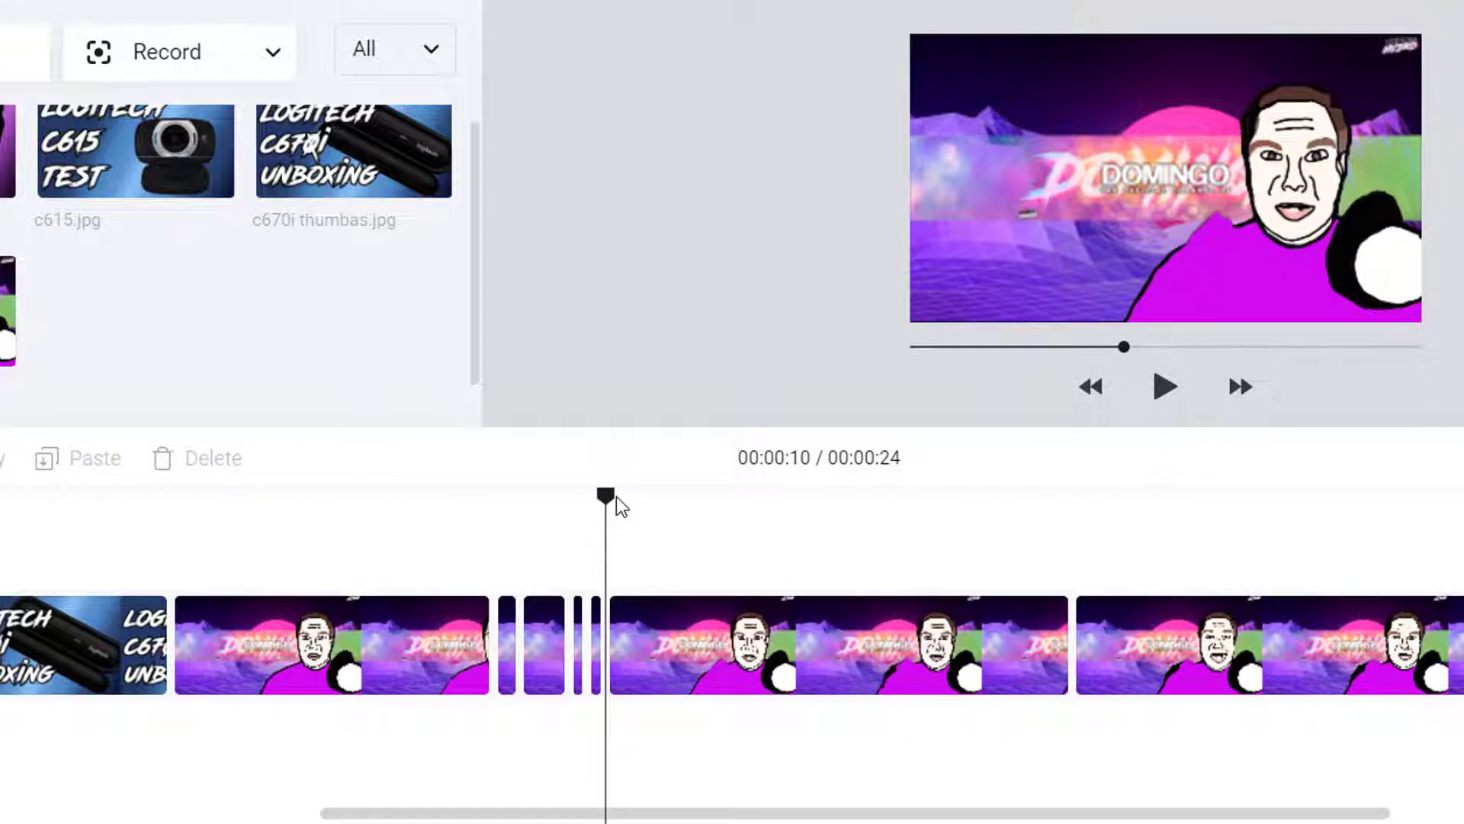
pyautogui.click(619, 500)
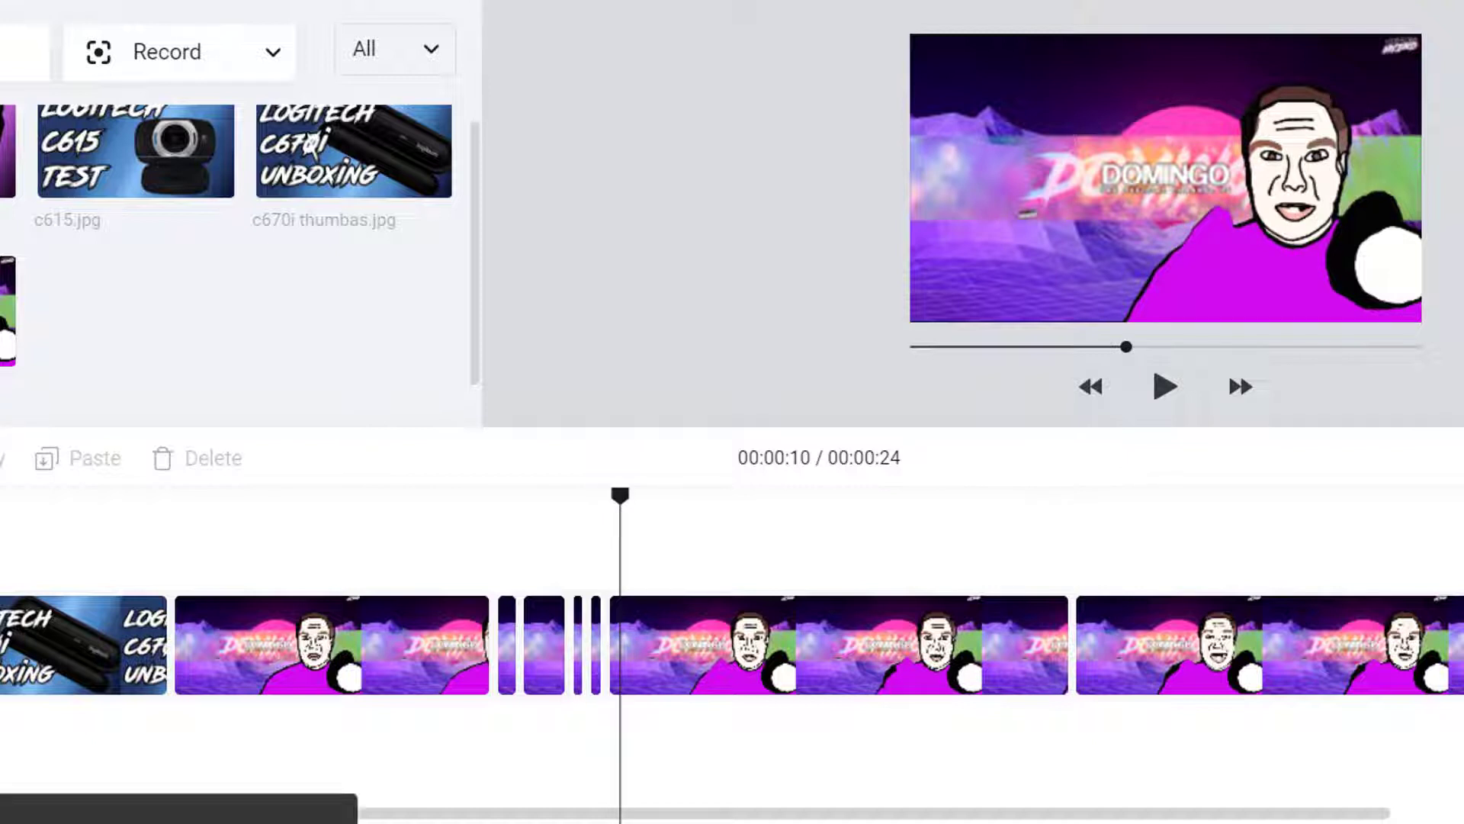
pyautogui.press('s')
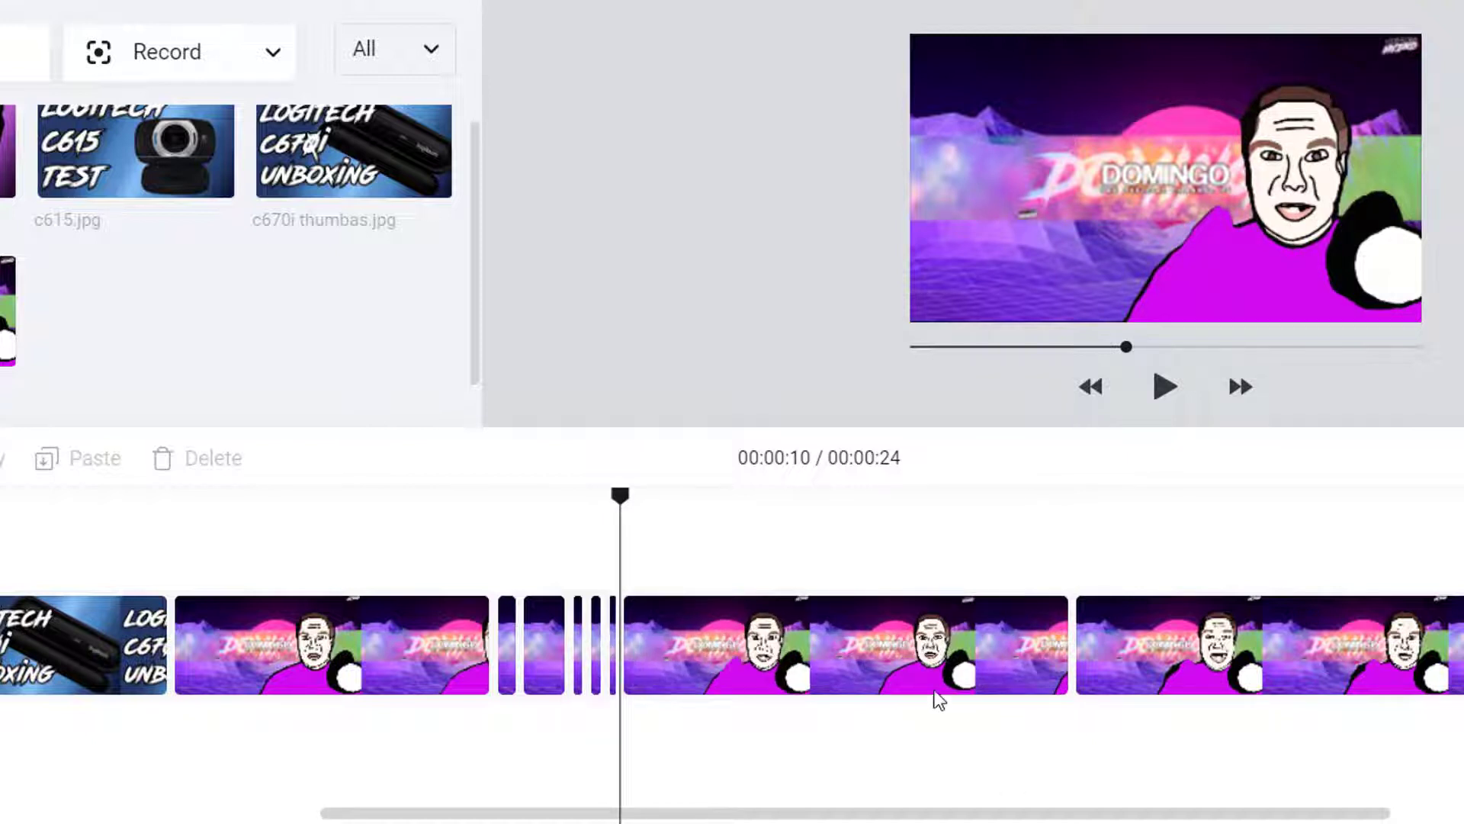
pyautogui.click(825, 665)
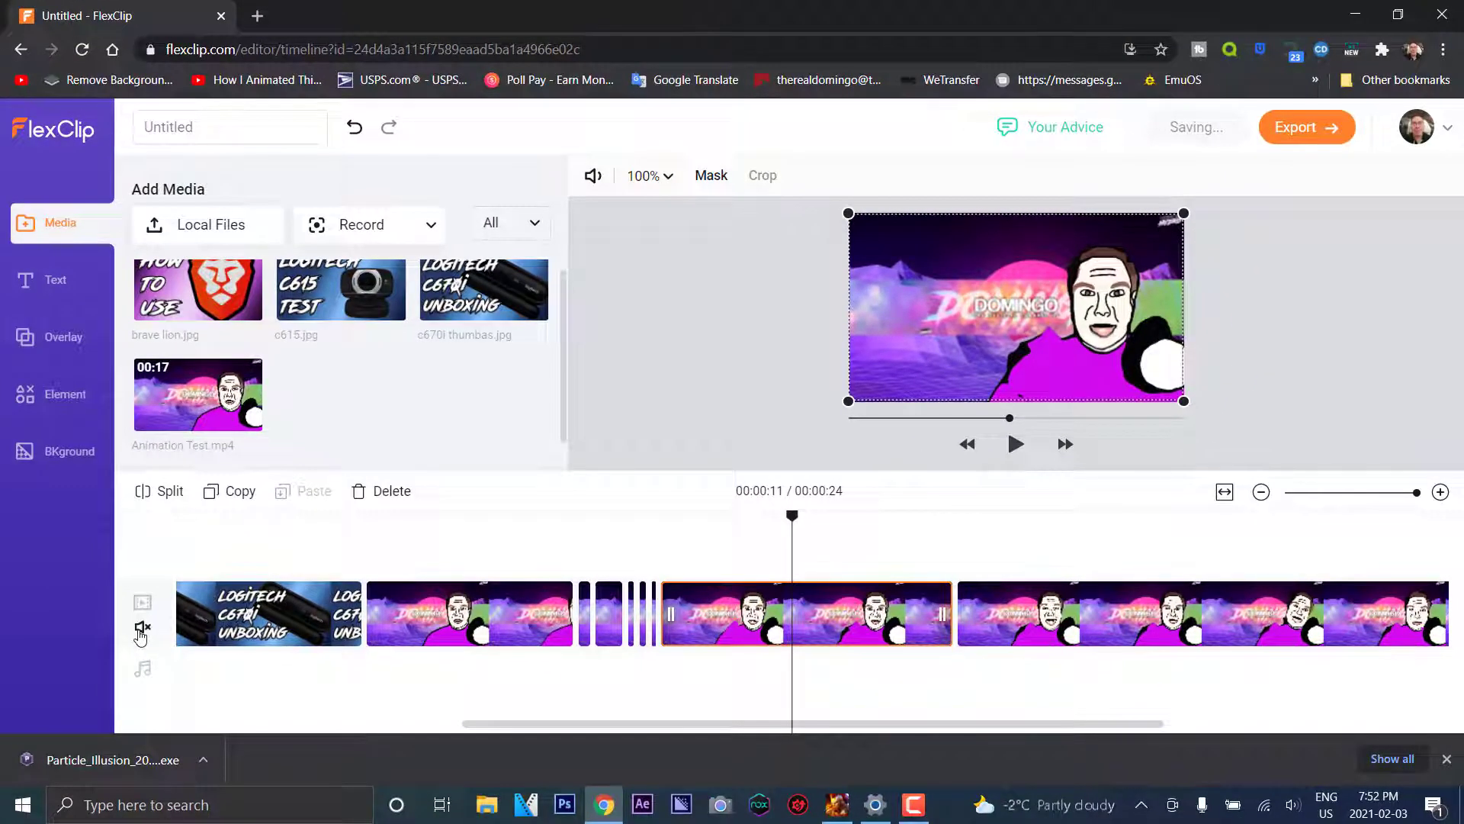
pyautogui.click(141, 630)
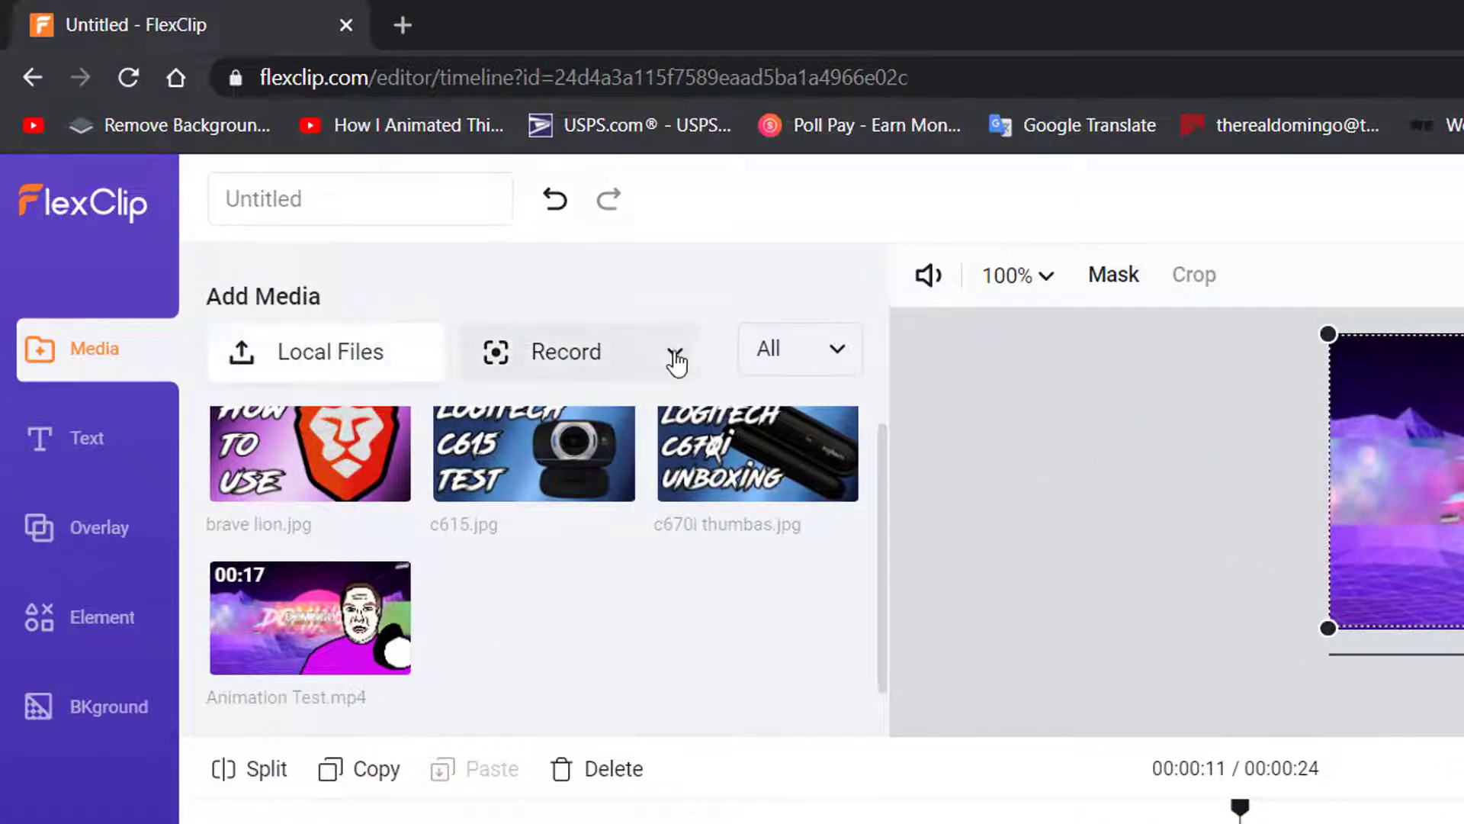
# Record a first webcam take after allowing camera and microphone access, and play it back
pyautogui.click(678, 358)
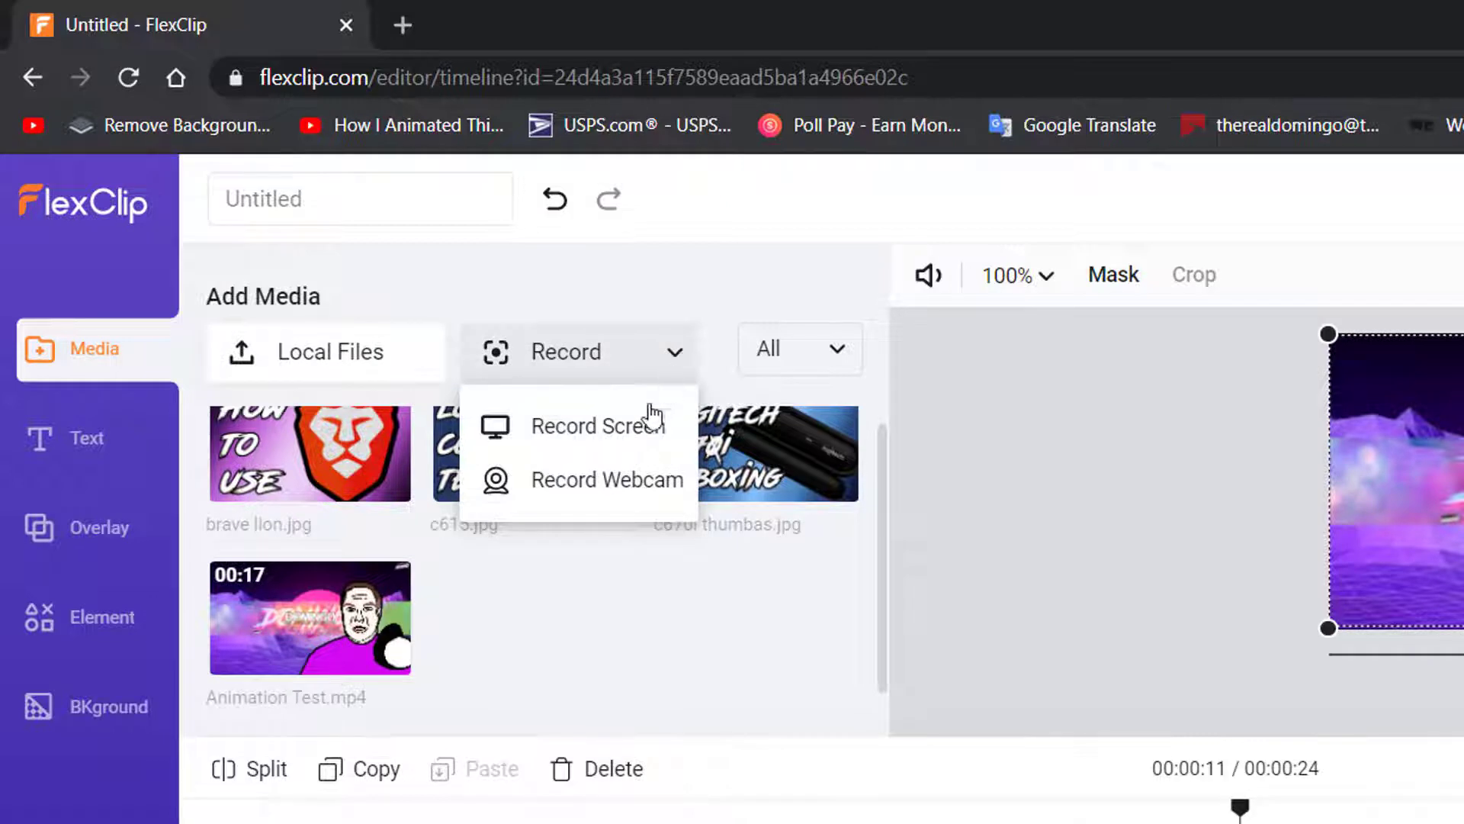
pyautogui.click(599, 482)
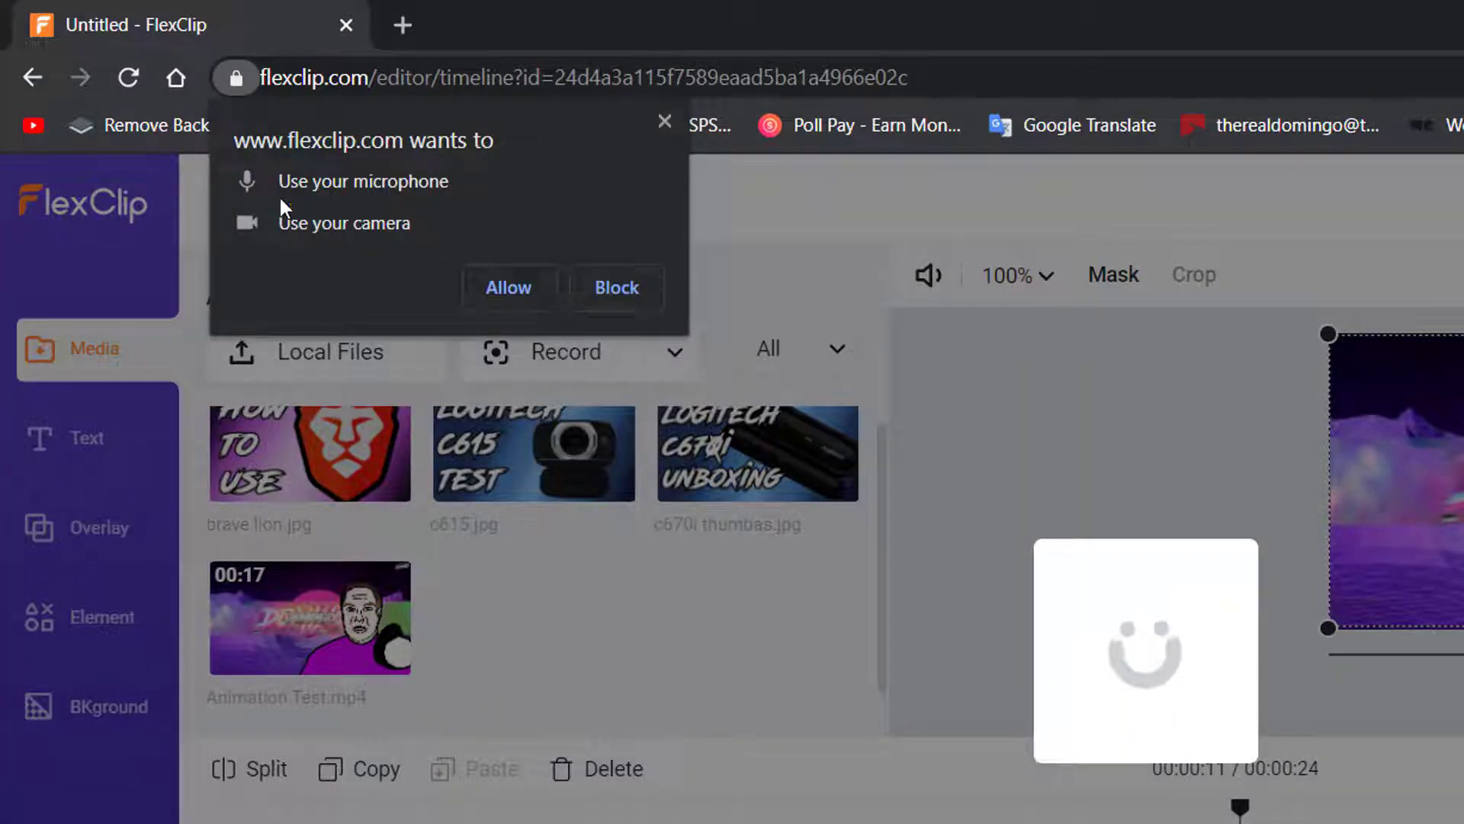
pyautogui.click(505, 283)
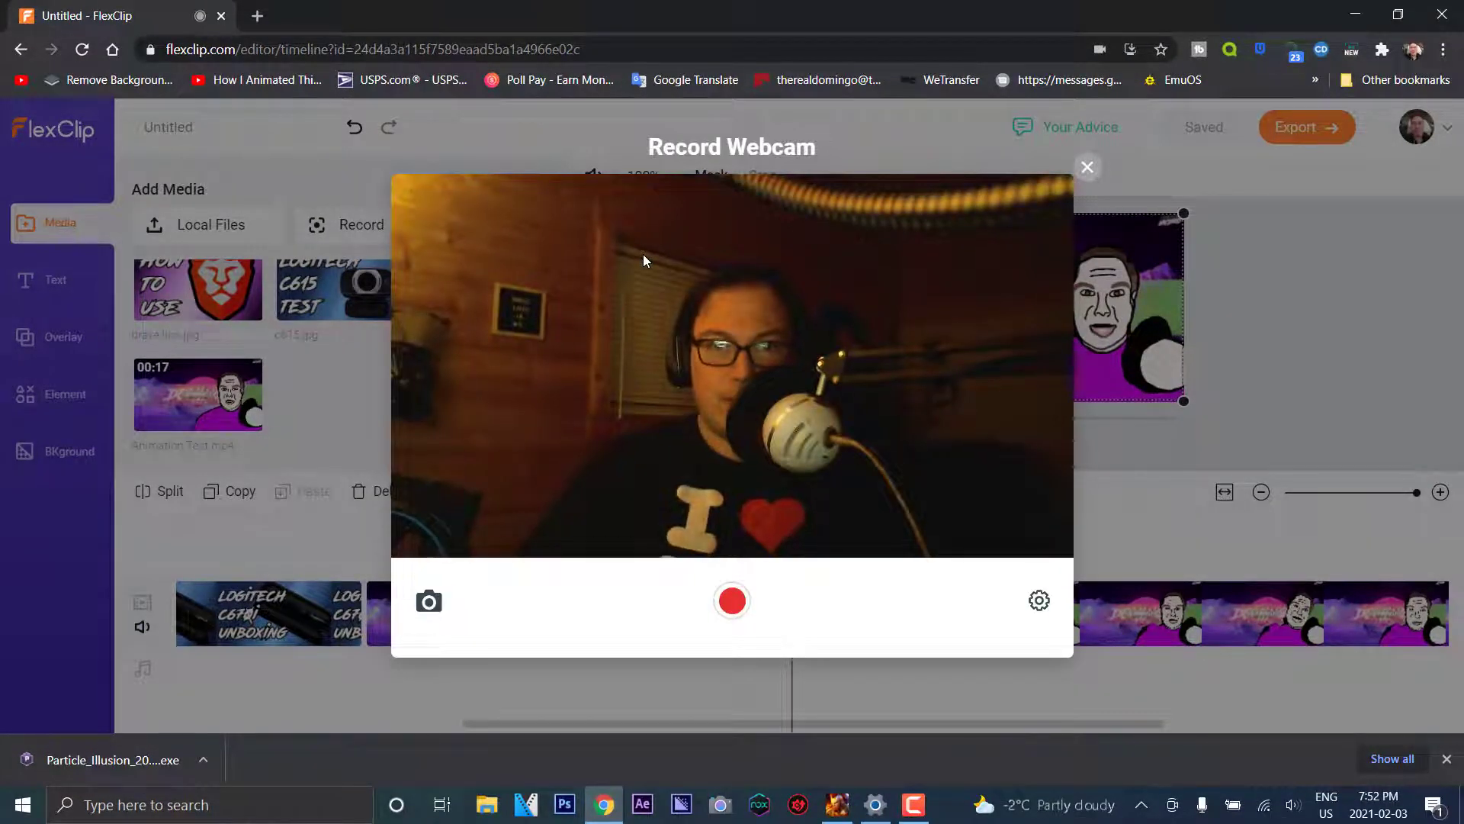
pyautogui.click(732, 603)
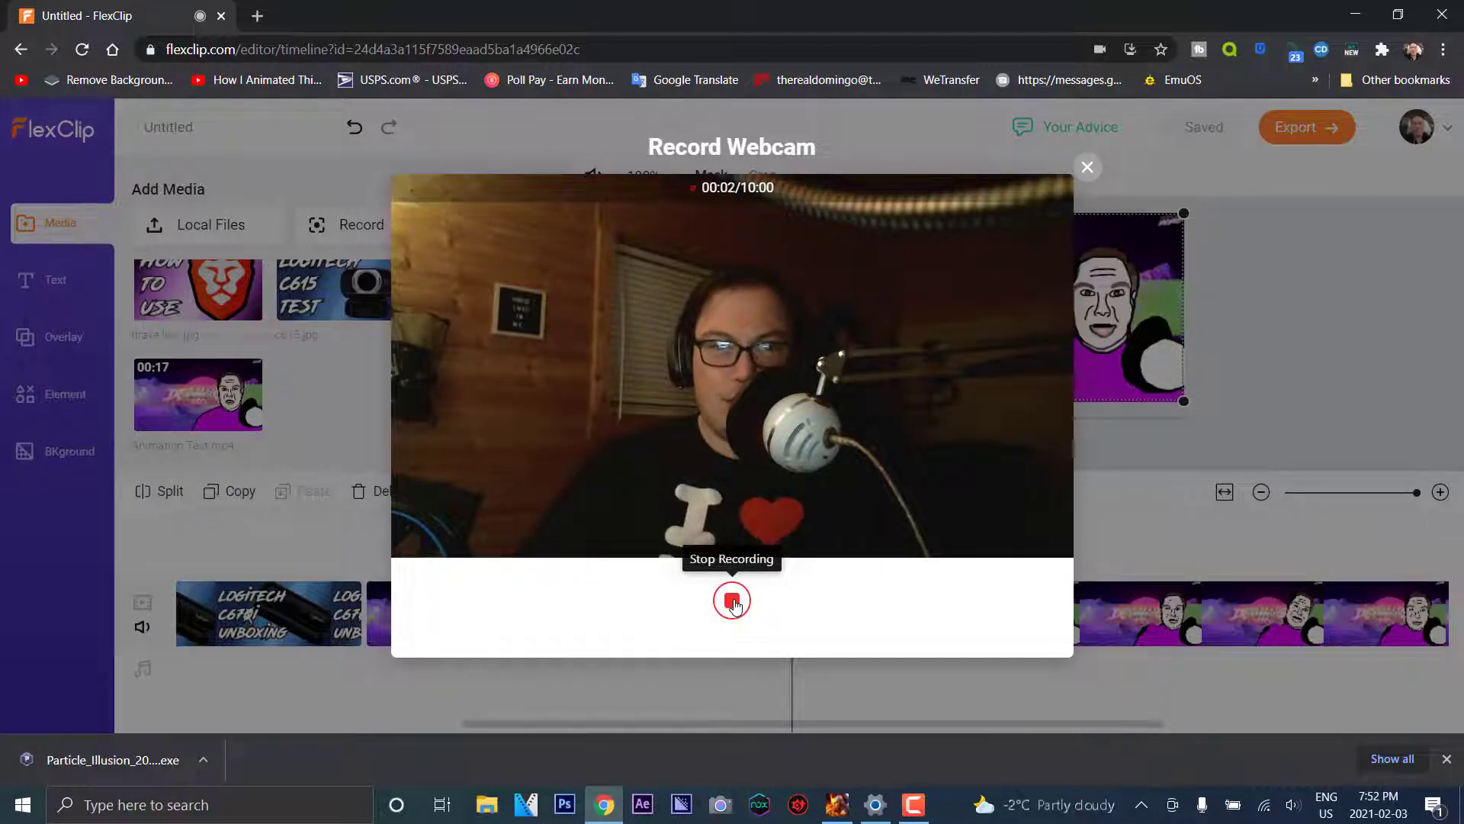
pyautogui.click(733, 601)
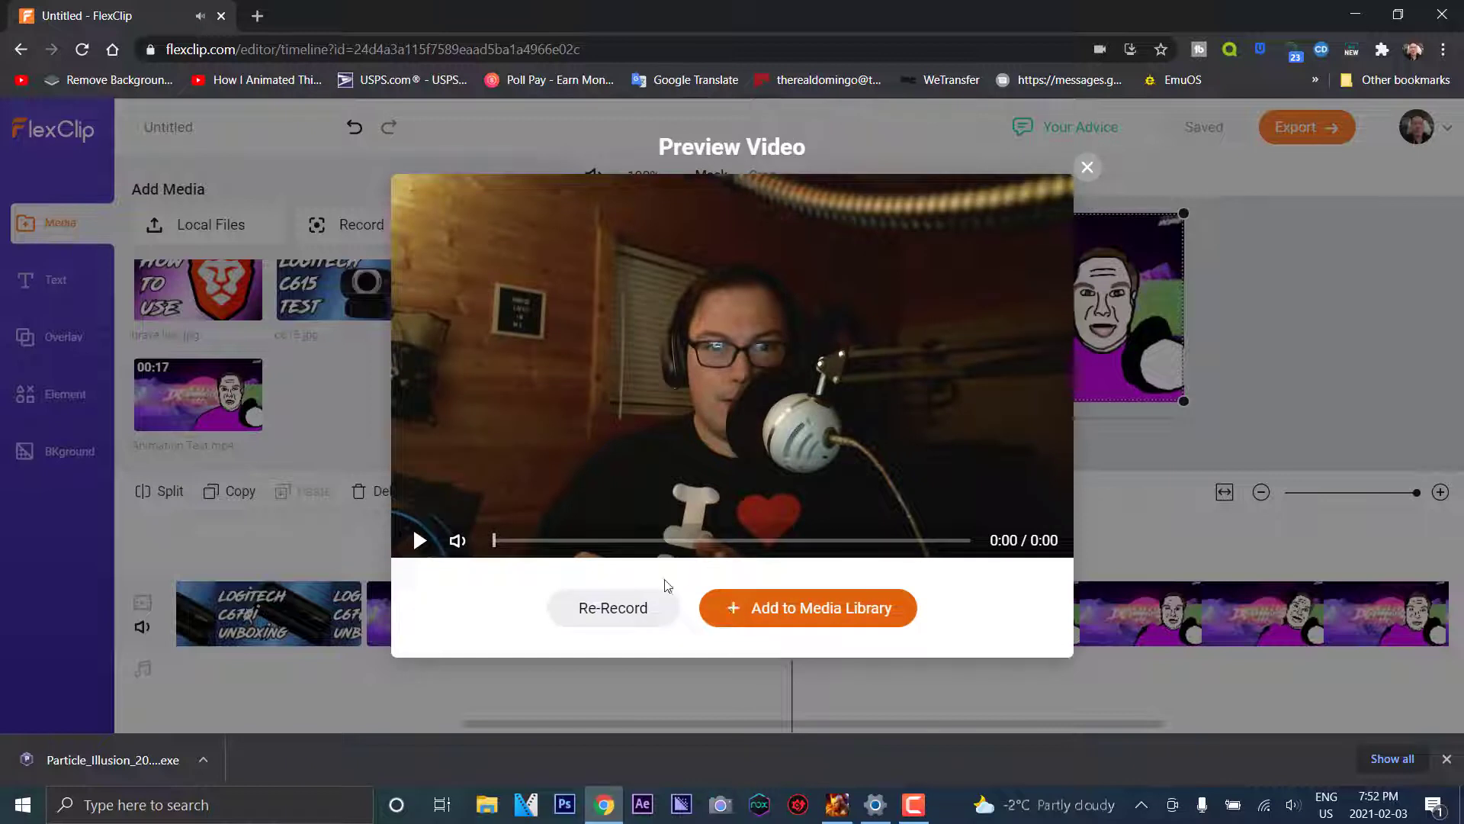
pyautogui.click(419, 541)
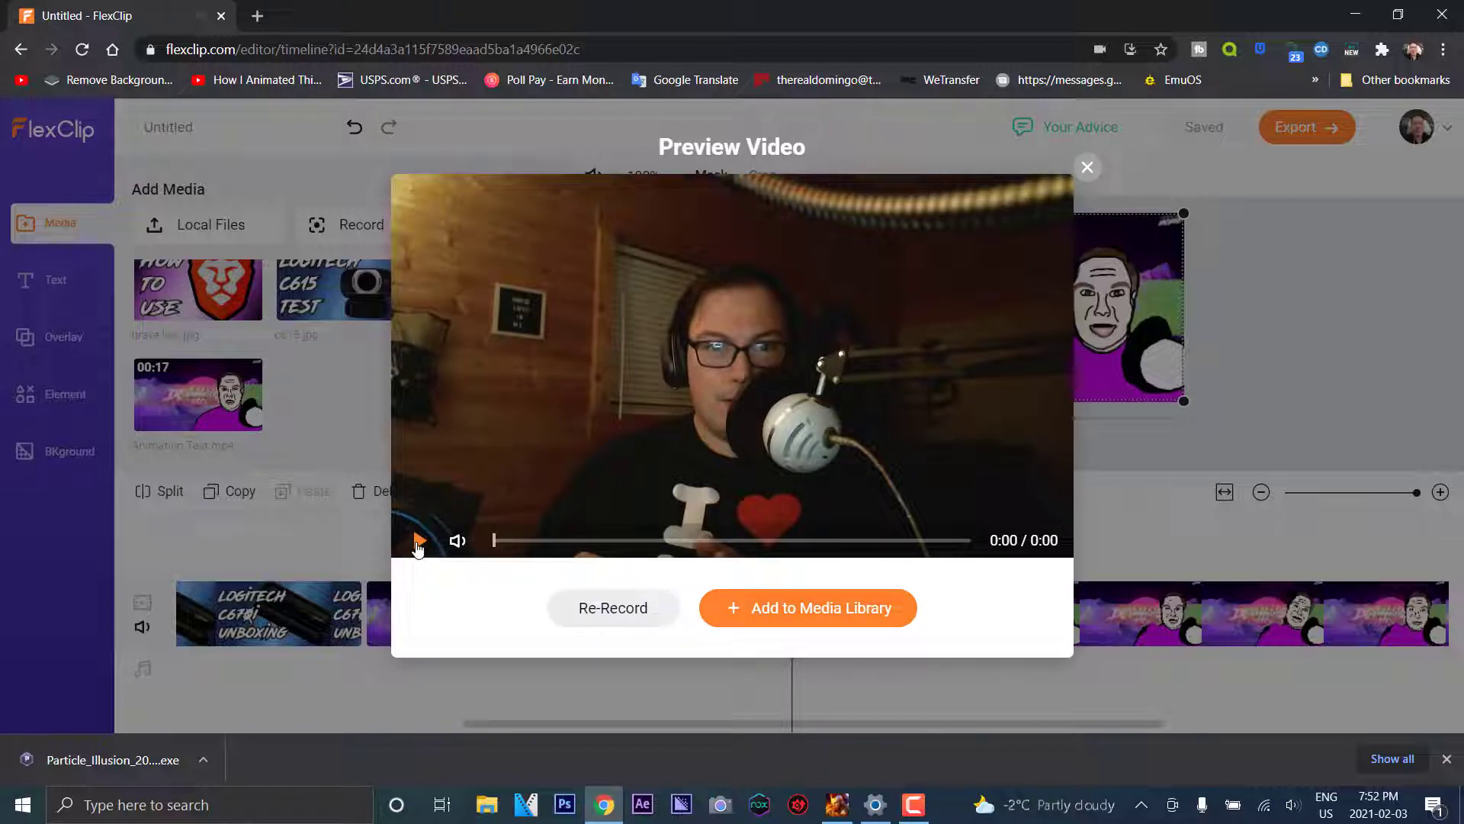
# Discard the take, record a new webcam clip, and preview it
pyautogui.click(632, 616)
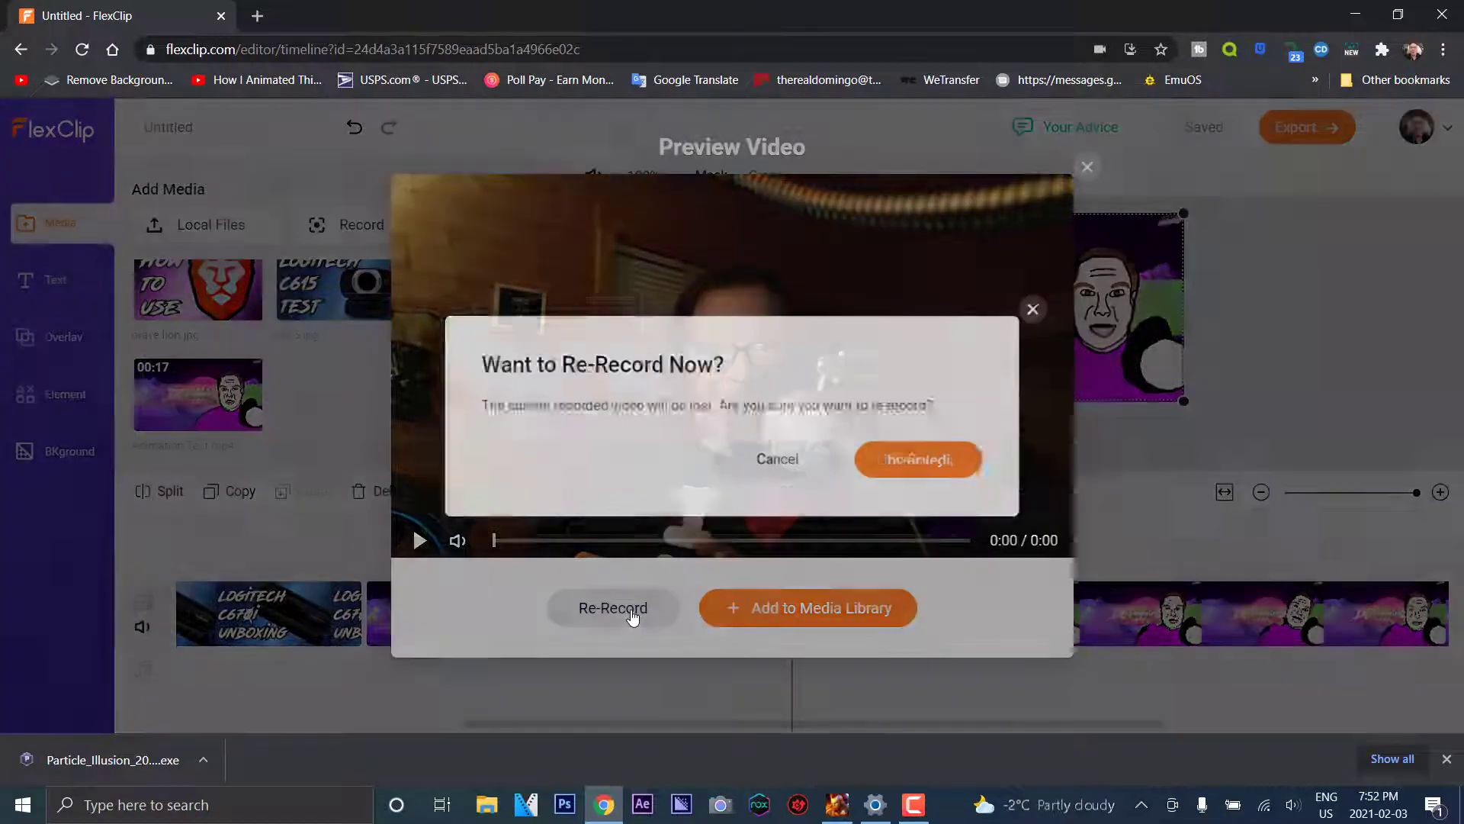
pyautogui.click(989, 474)
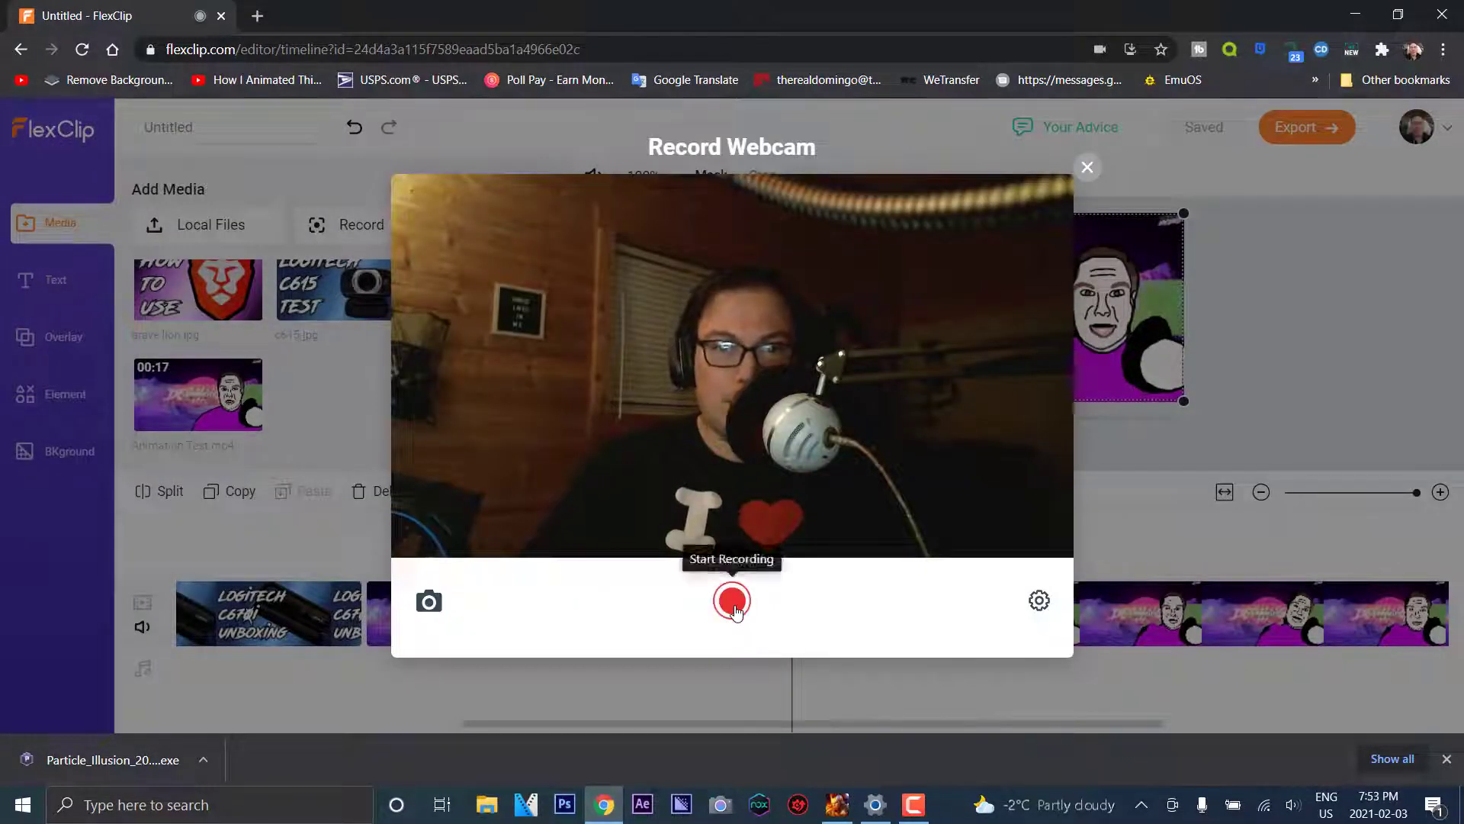
pyautogui.click(732, 600)
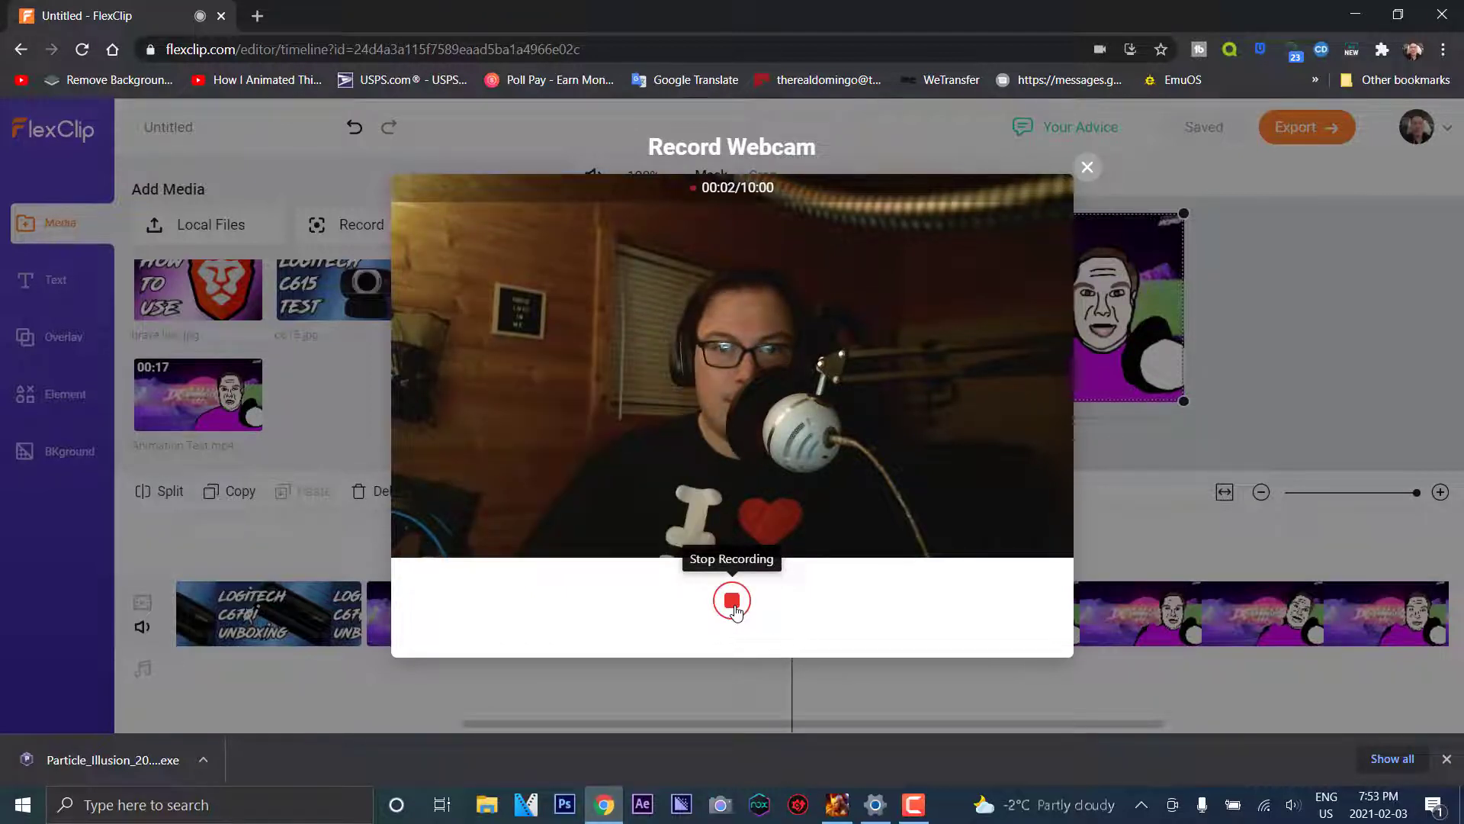
pyautogui.click(733, 603)
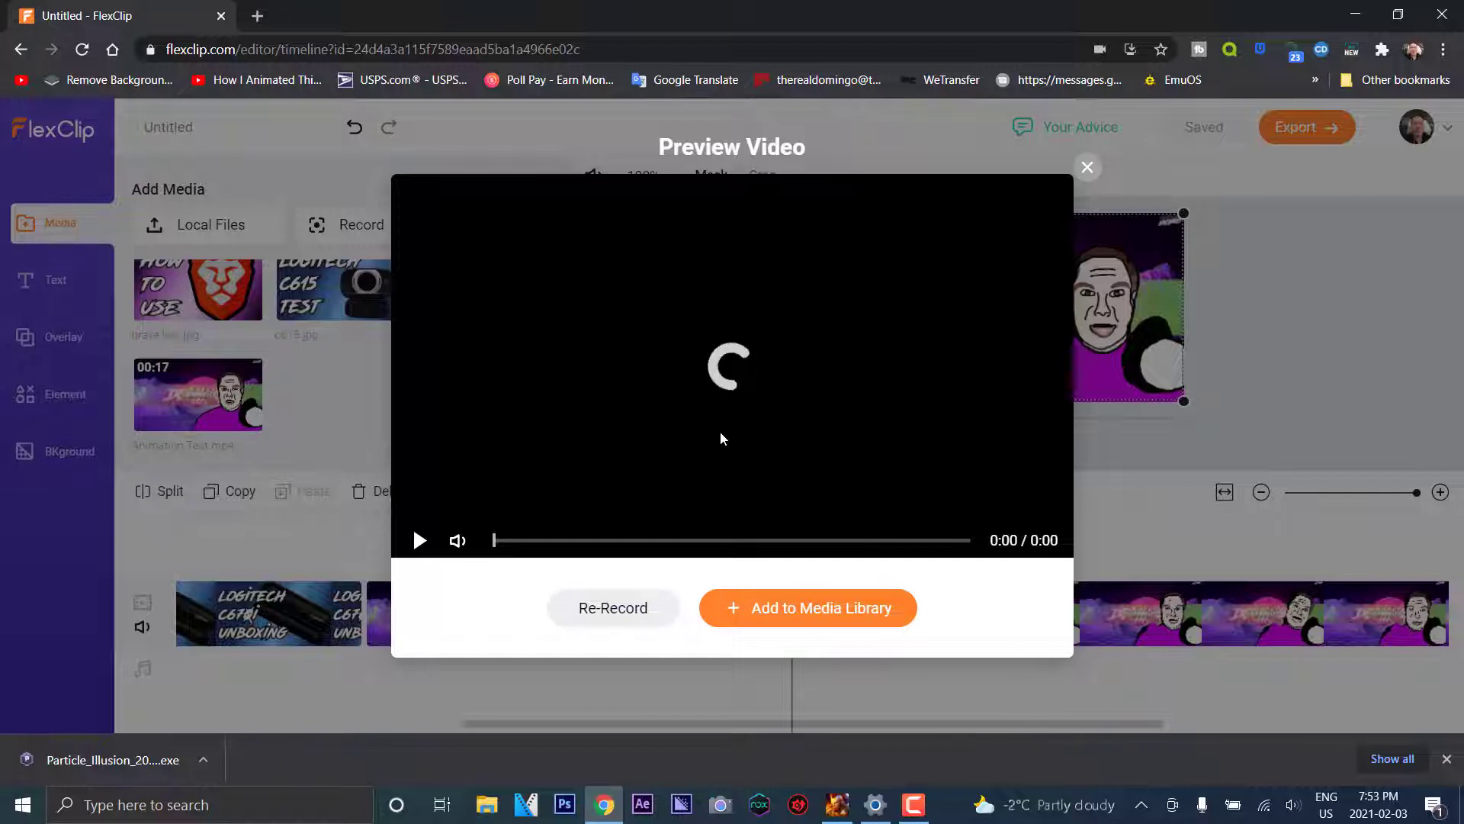
pyautogui.click(424, 543)
pyautogui.click(422, 541)
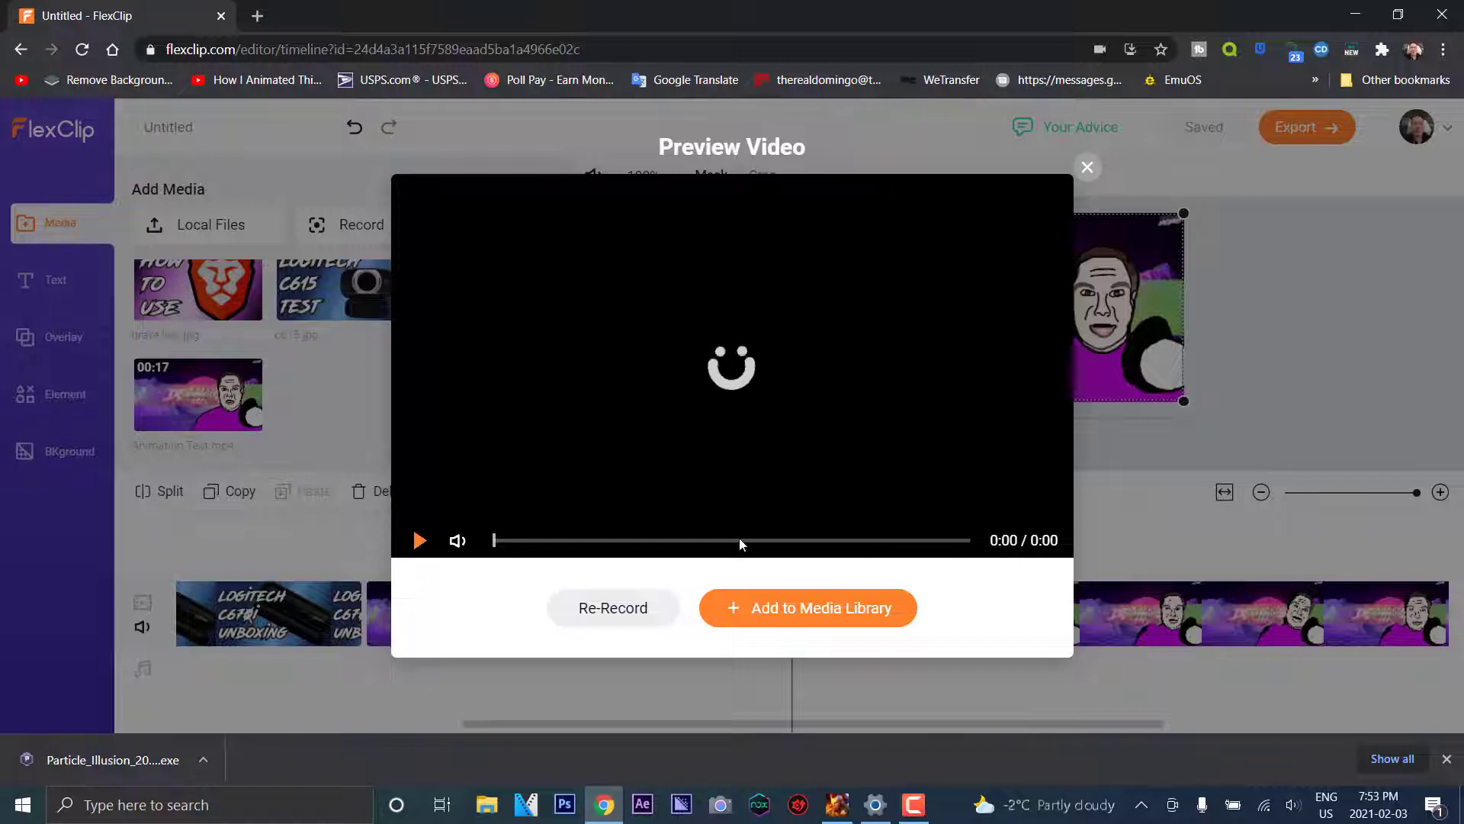
# Try adding the .webm recording, dismiss the Unsupported Format warning, and delete the webm item
pyautogui.click(816, 604)
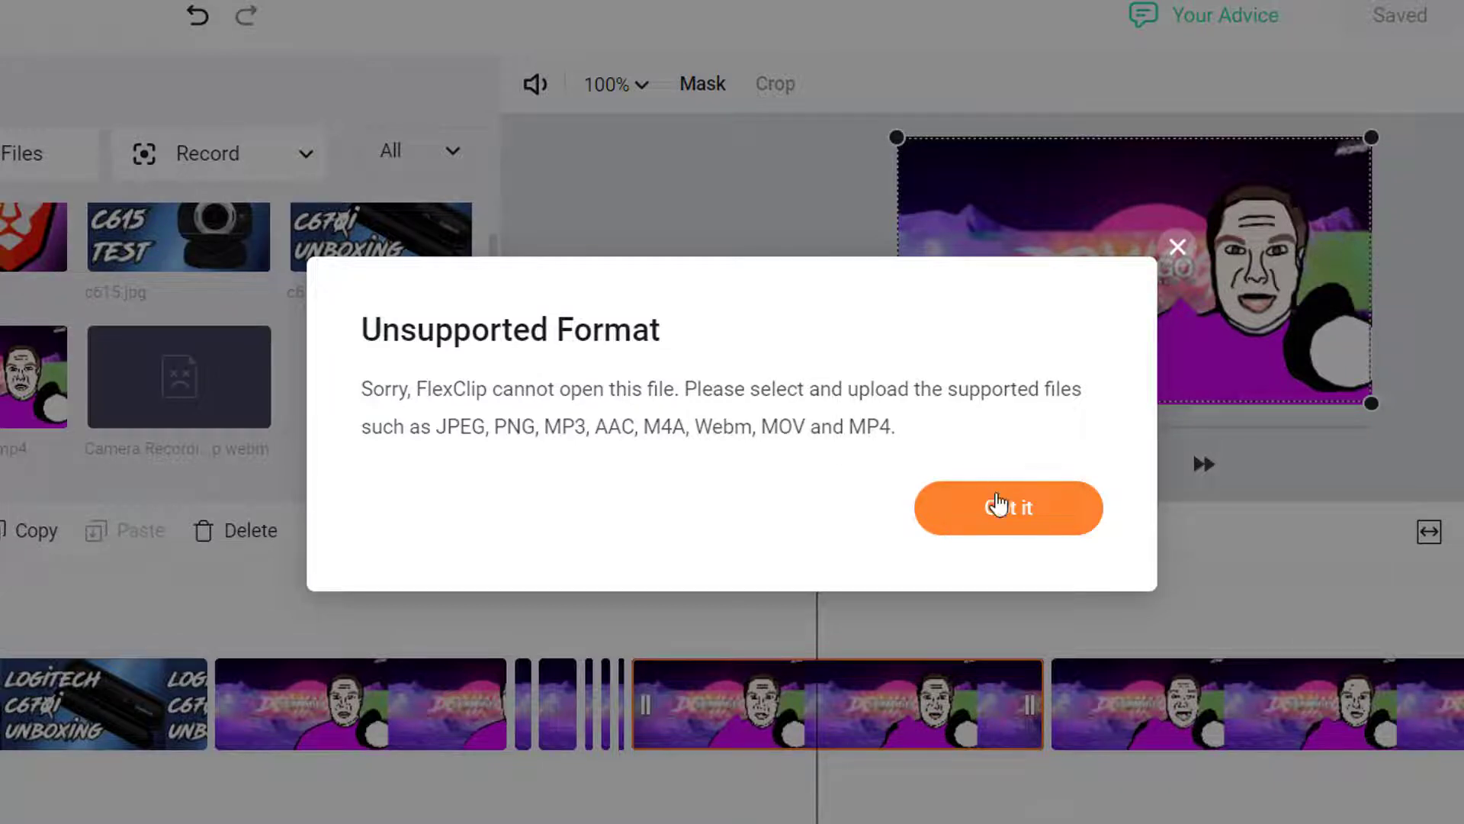
pyautogui.click(1005, 513)
pyautogui.moveTo(226, 391)
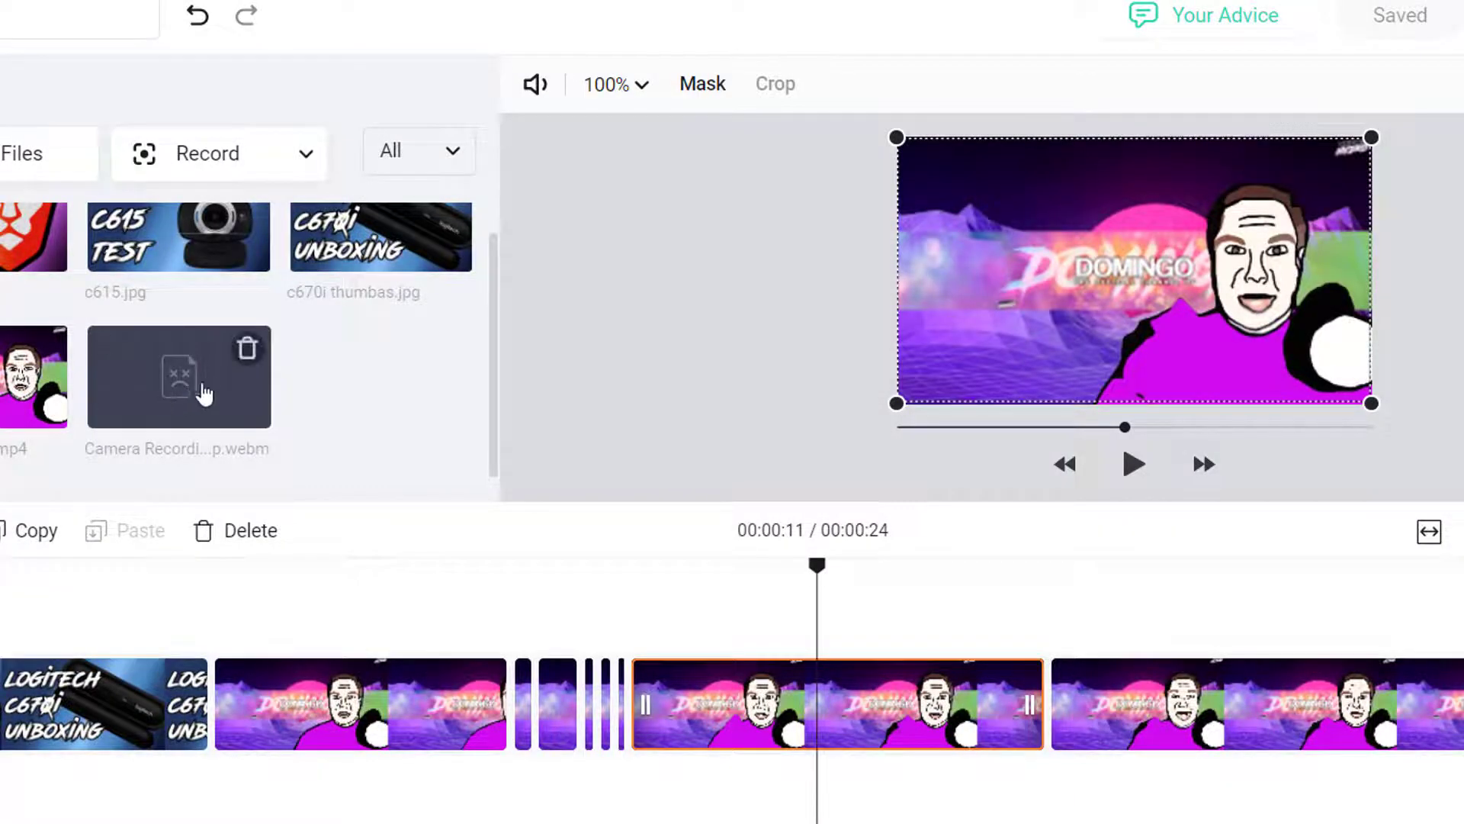
pyautogui.click(247, 350)
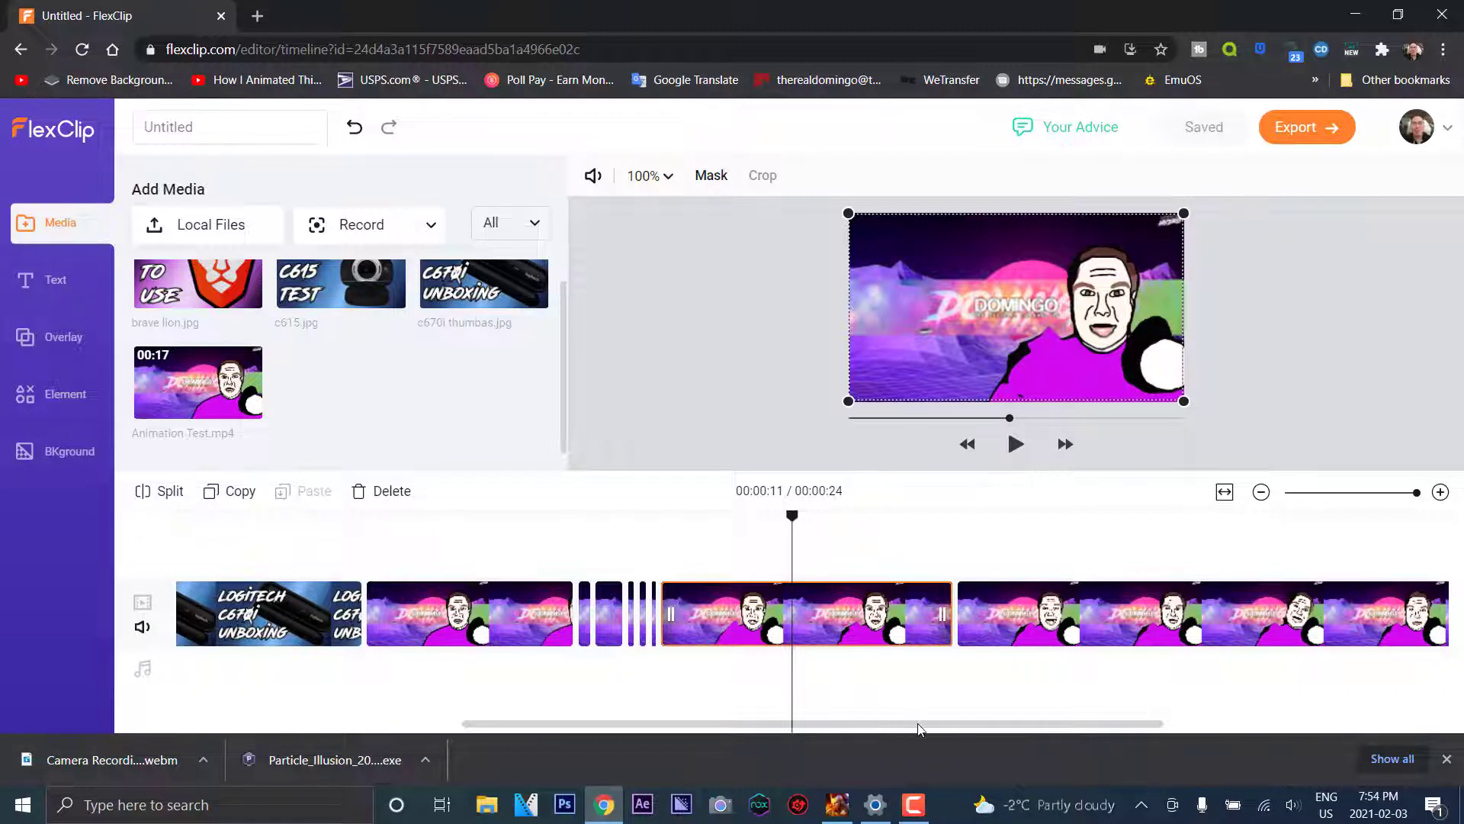
# Add the first Logo/Intro/Outro overlay template and shift its clip slightly later on the timeline
pyautogui.hscroll(3, 940, 720)
pyautogui.hscroll(-3, 839, 686)
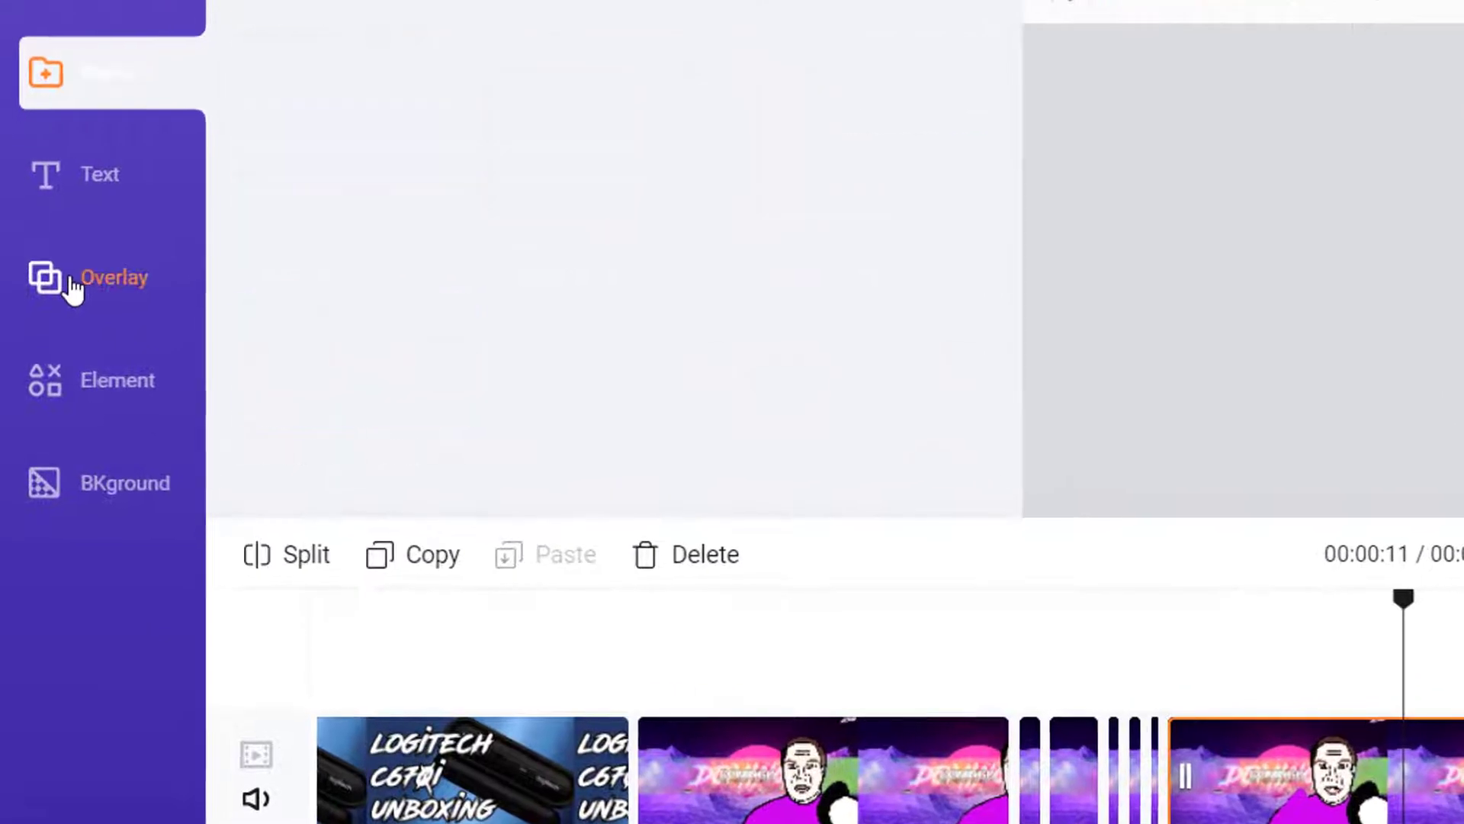
pyautogui.click(73, 290)
pyautogui.scroll(-3, 829, 327)
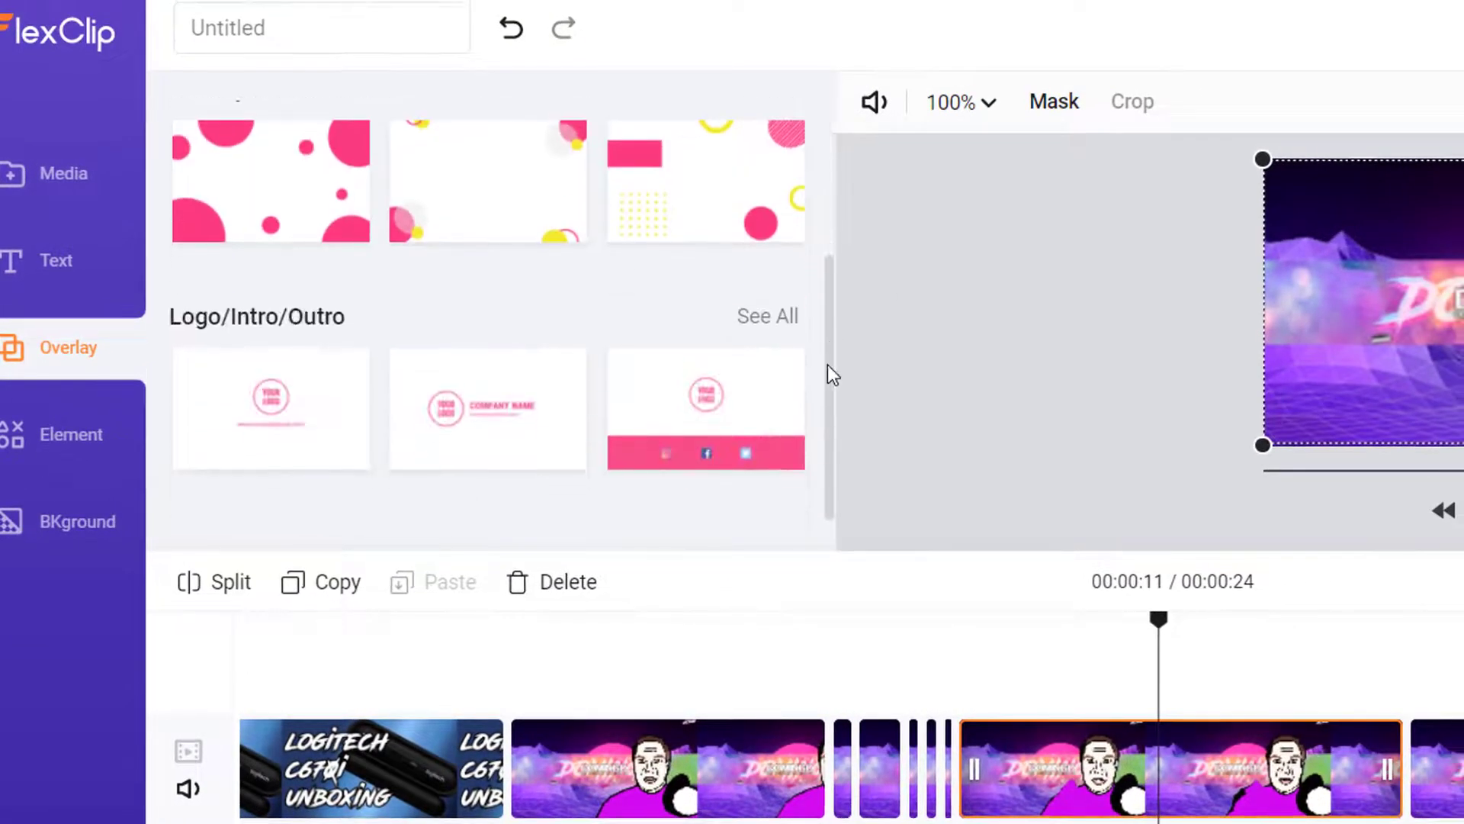
pyautogui.moveTo(279, 429)
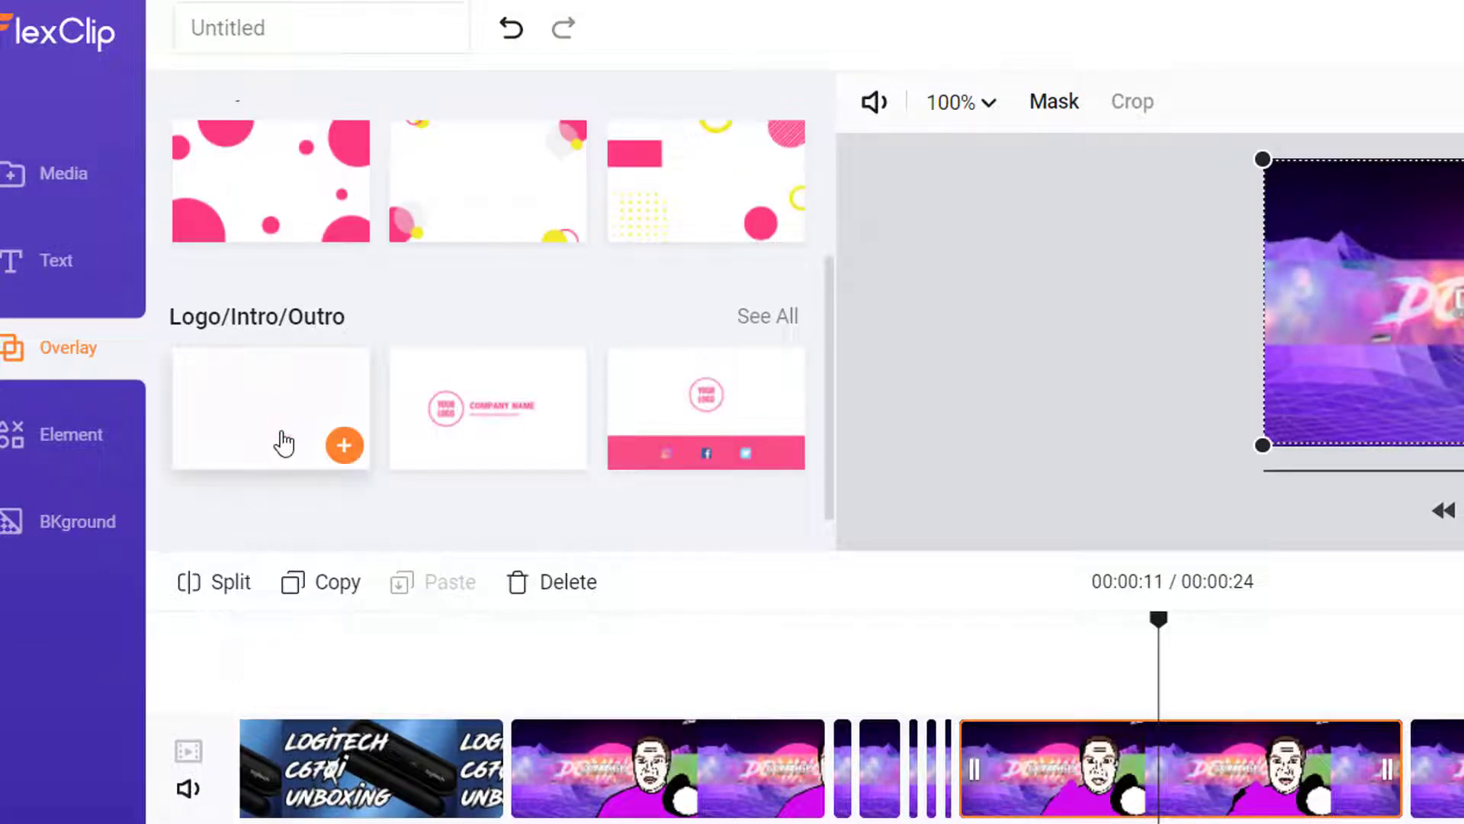
pyautogui.click(346, 450)
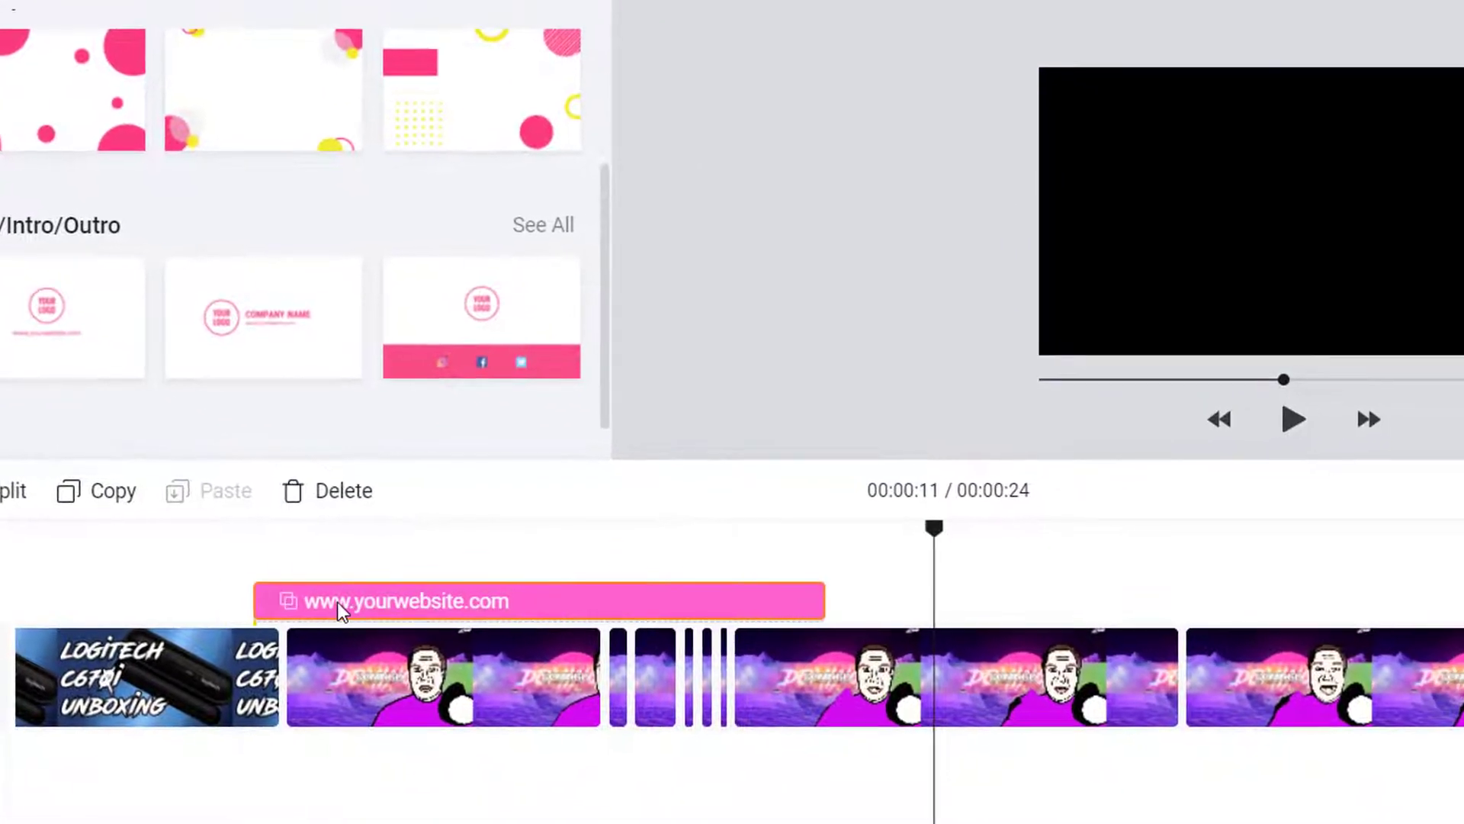
pyautogui.moveTo(337, 601); pyautogui.dragTo(472, 603)
# Play the video from about 7 seconds to check the overlay, stopping at the 8-second point
pyautogui.moveTo(936, 543); pyautogui.dragTo(263, 543)
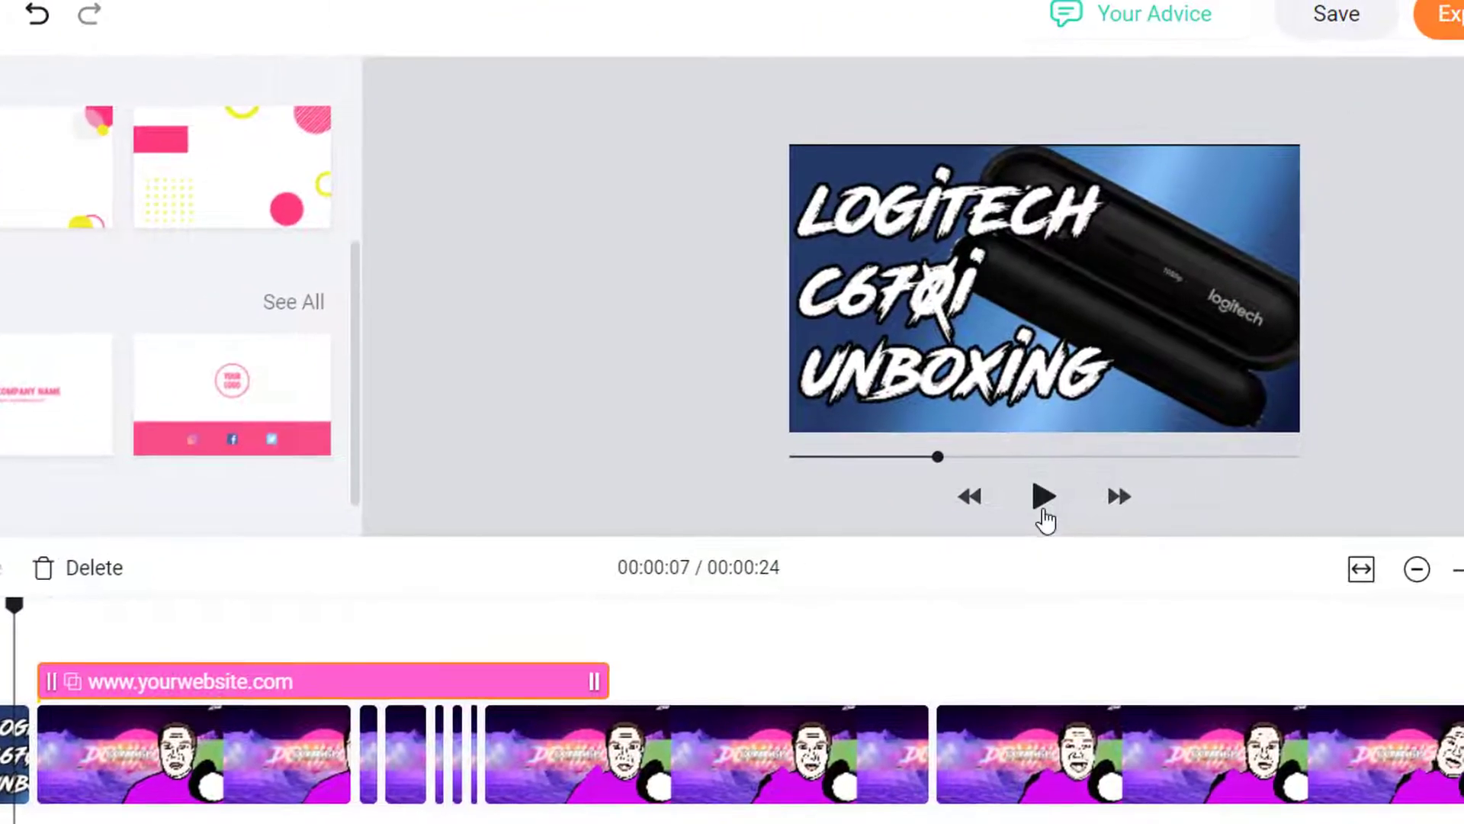
pyautogui.click(1043, 504)
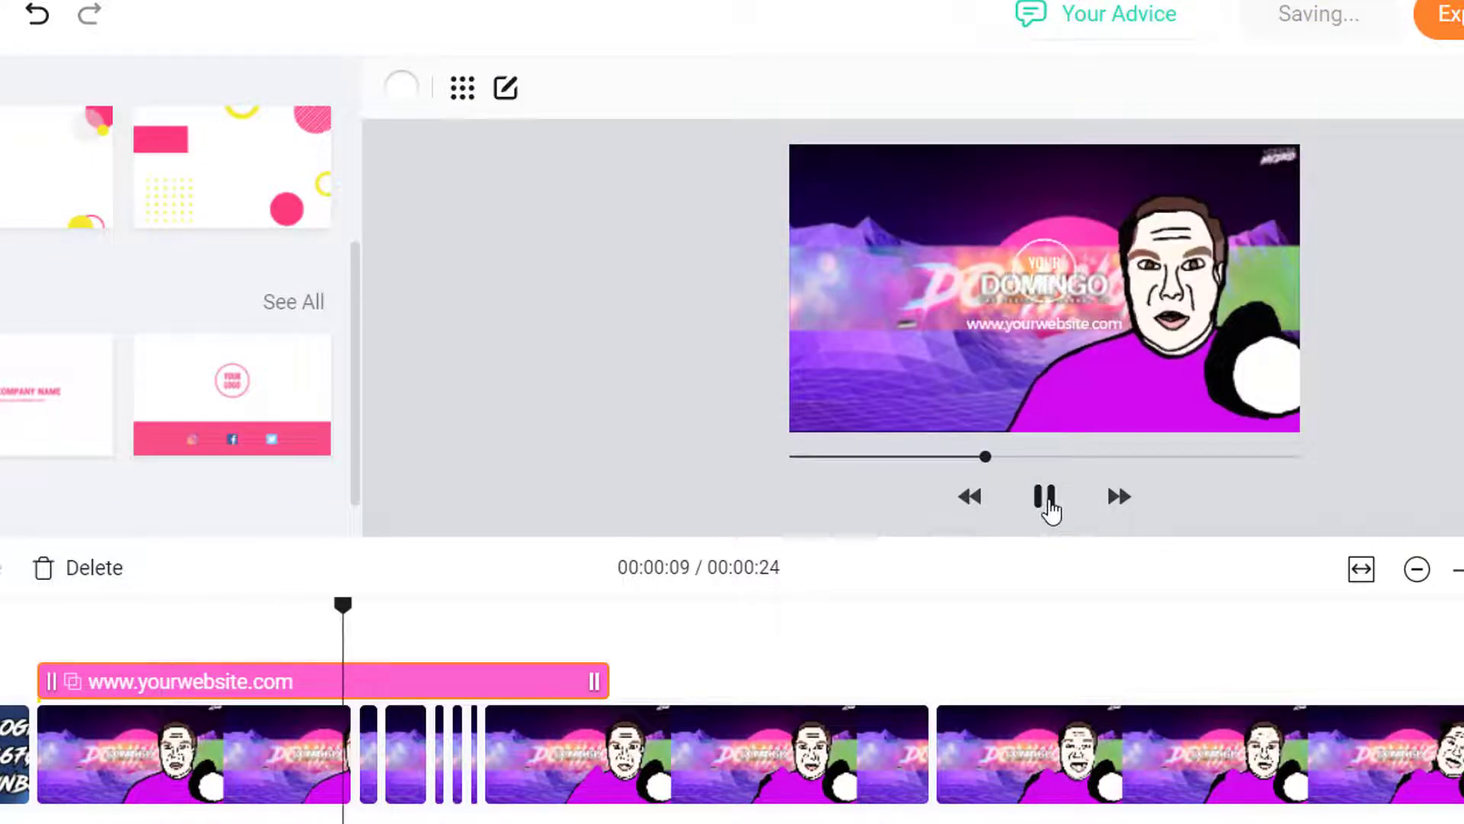
pyautogui.click(1046, 500)
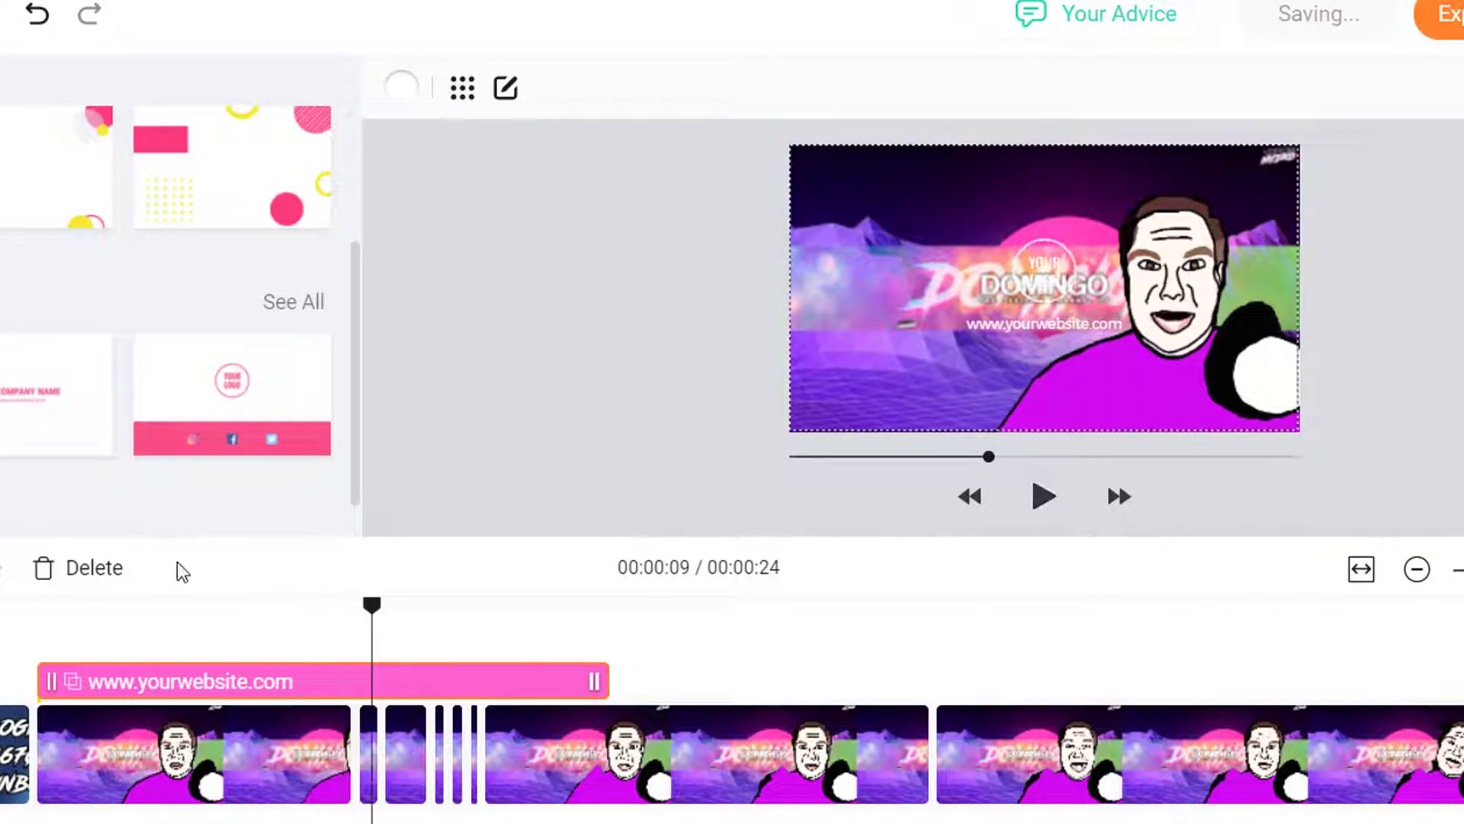
pyautogui.click(248, 683)
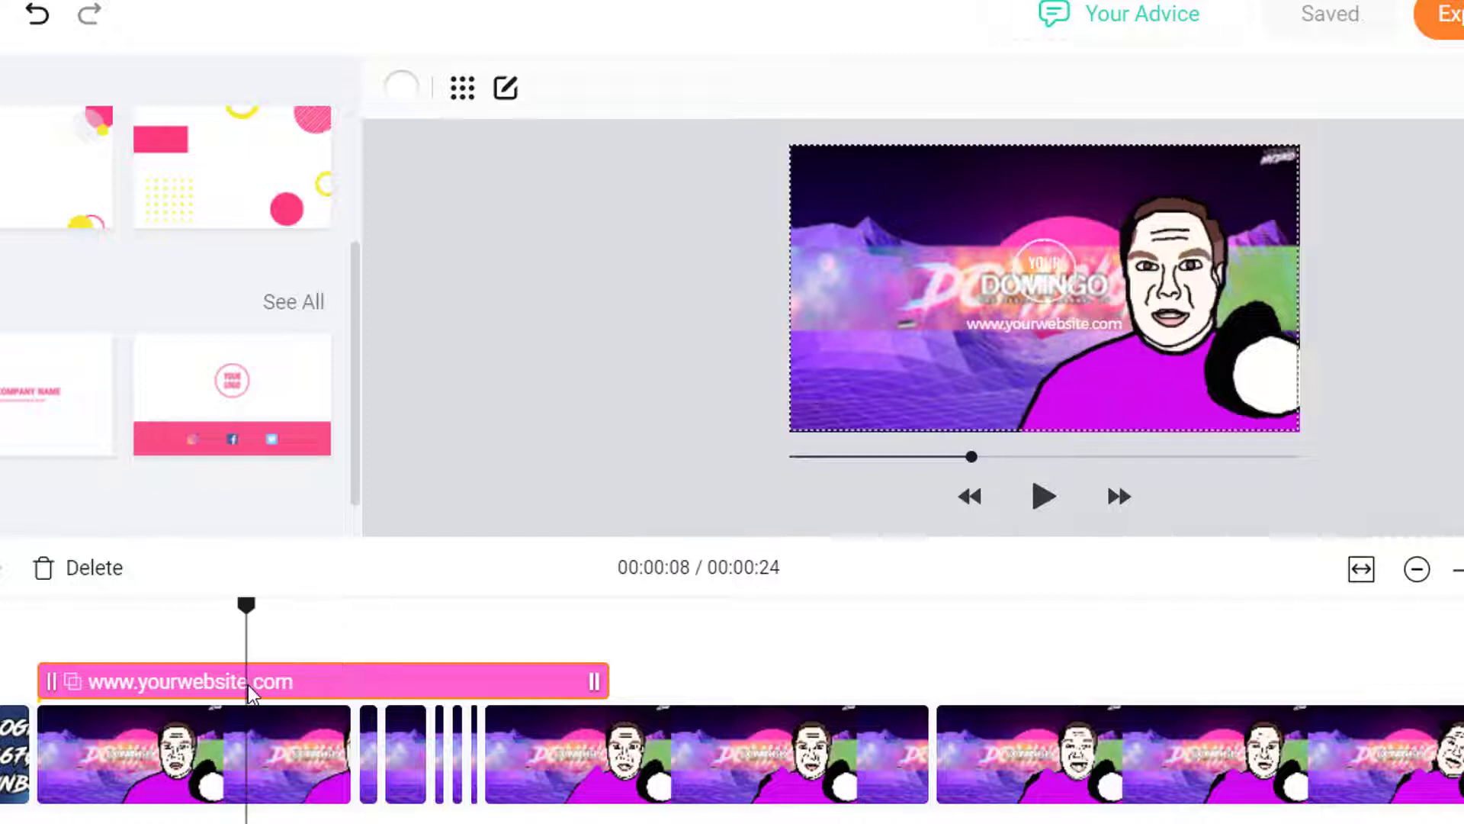
# Enlarge the round YOUR LOGO badge in two drags and shift it slightly right
pyautogui.click(1046, 295)
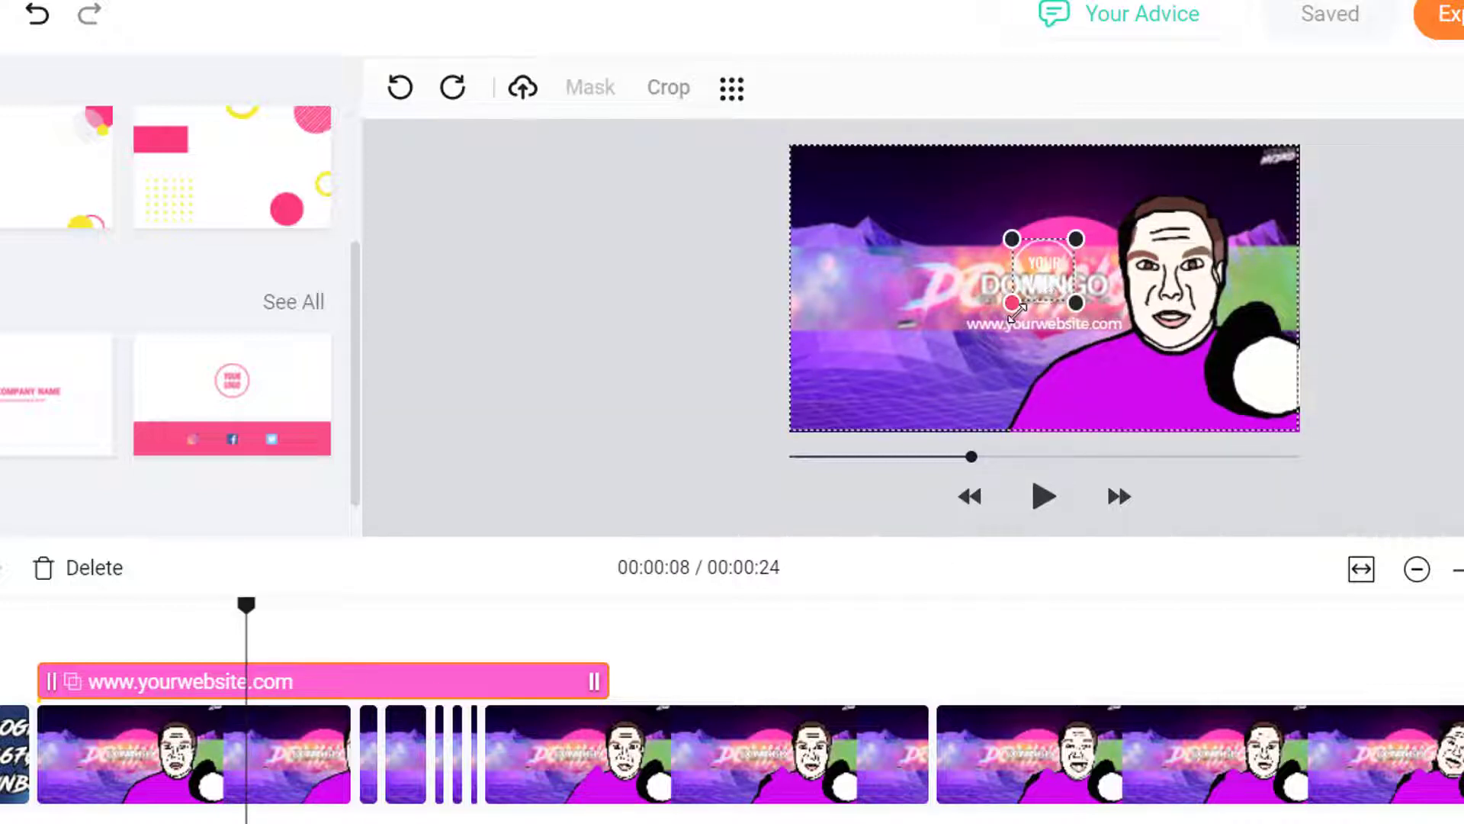
pyautogui.moveTo(952, 329); pyautogui.dragTo(914, 399)
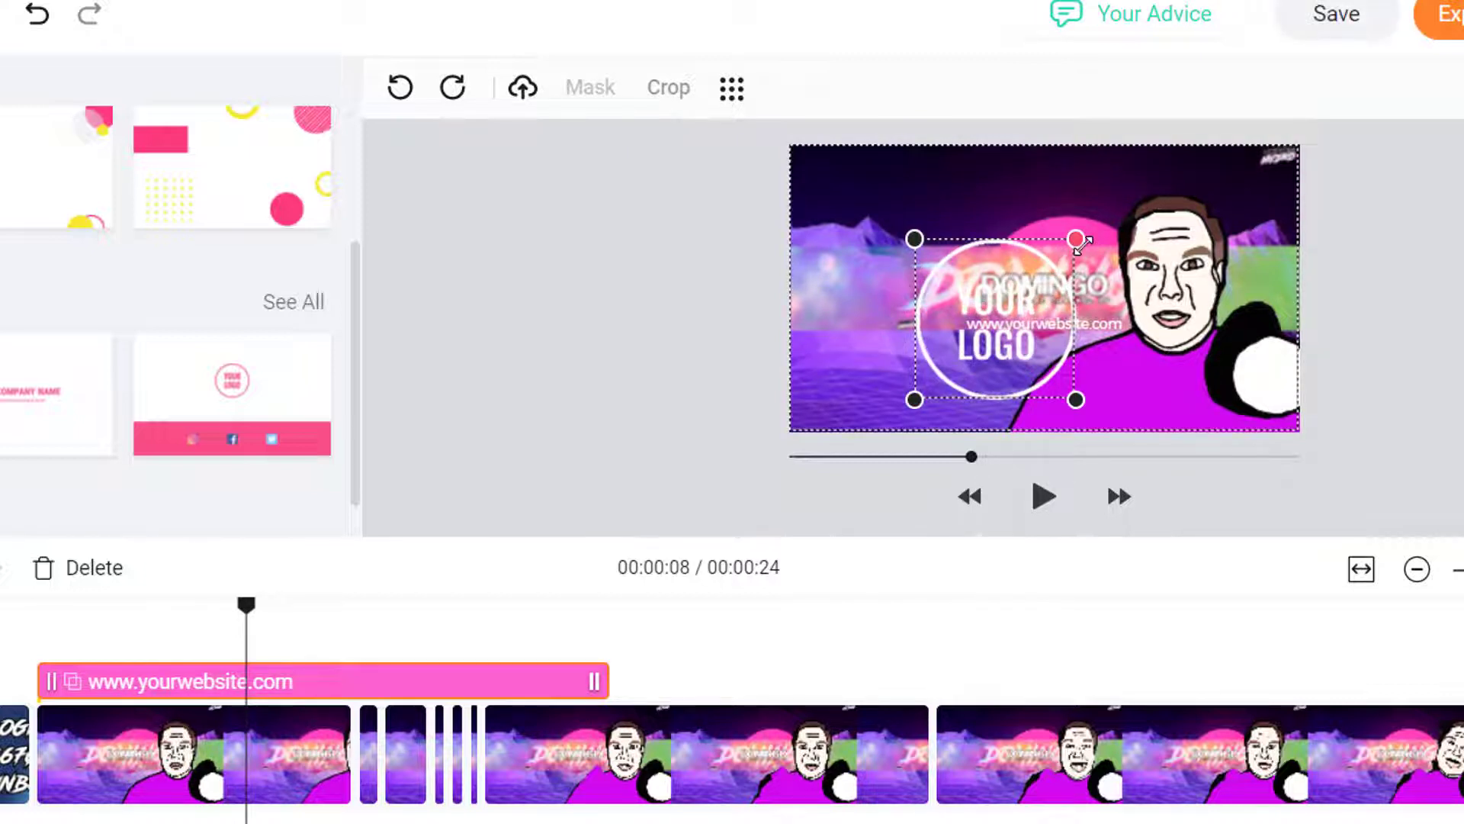
pyautogui.moveTo(1075, 239); pyautogui.dragTo(1142, 174)
pyautogui.moveTo(1008, 256); pyautogui.dragTo(1044, 255)
pyautogui.rightClick(1043, 256)
pyautogui.press('Escape')
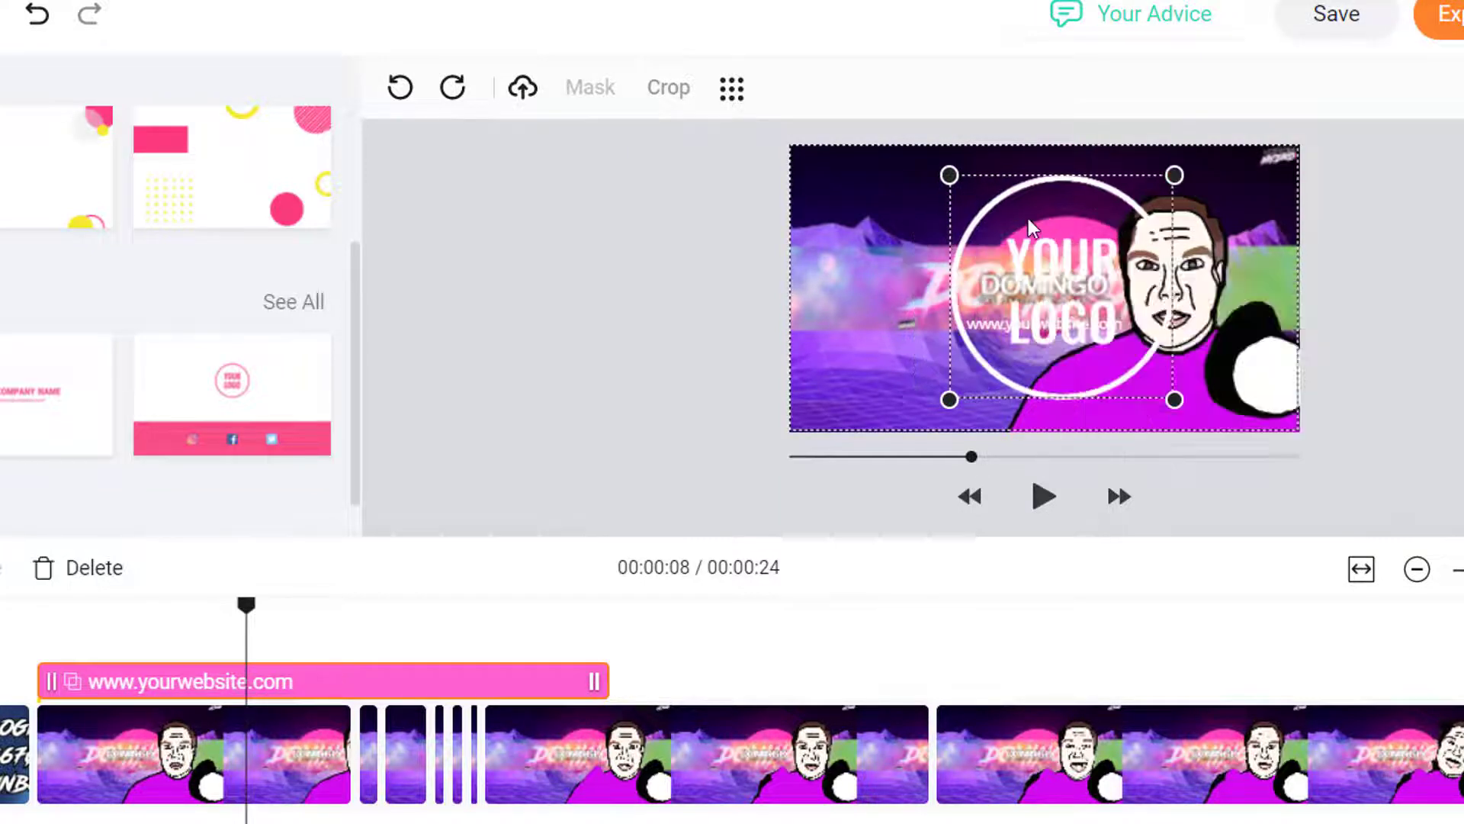
# Import the headshot photo from the Pictures folder into the logo badge
pyautogui.click(525, 93)
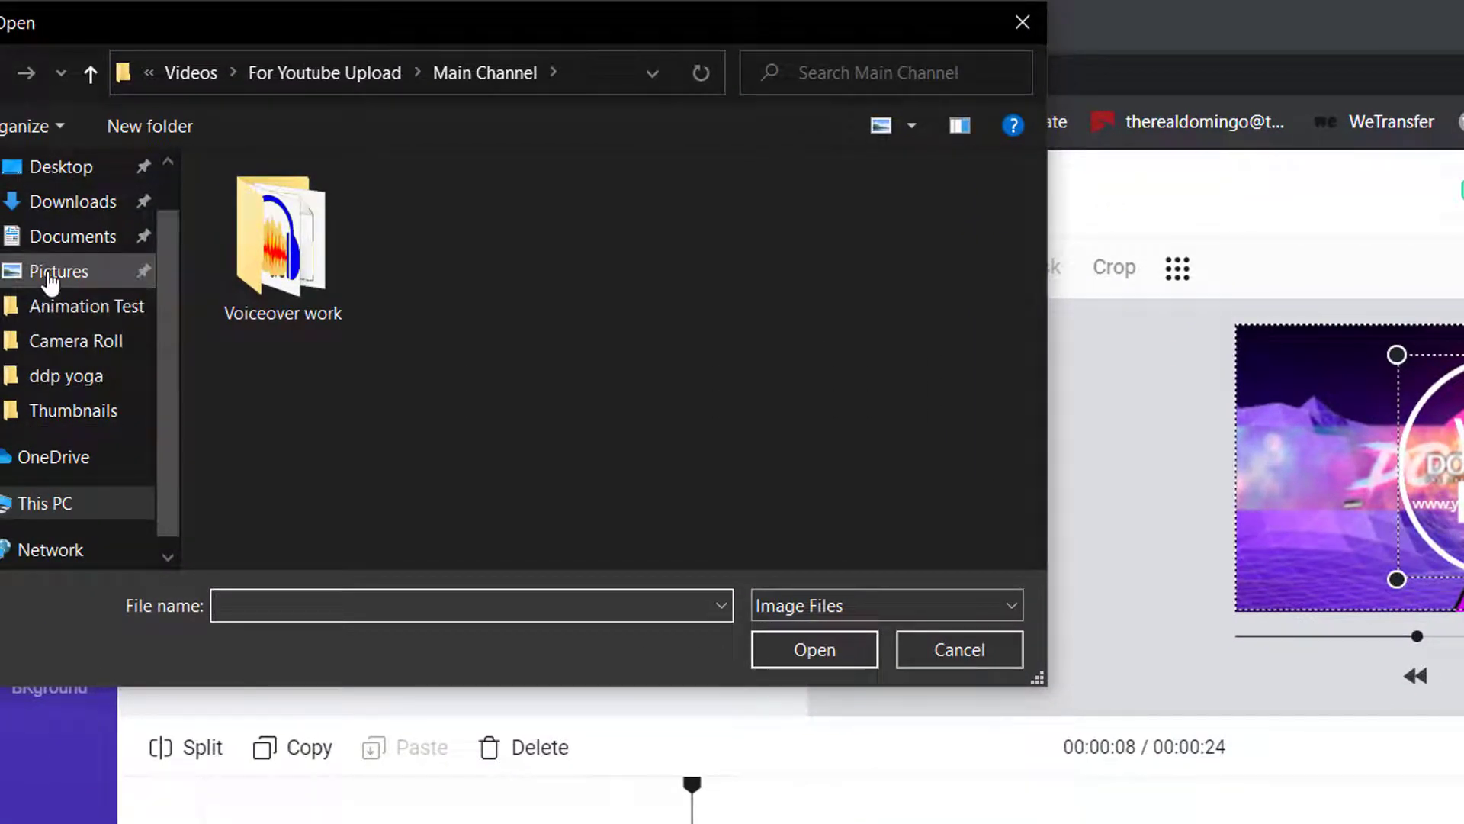
pyautogui.click(51, 273)
pyautogui.scroll(-3, 470, 400)
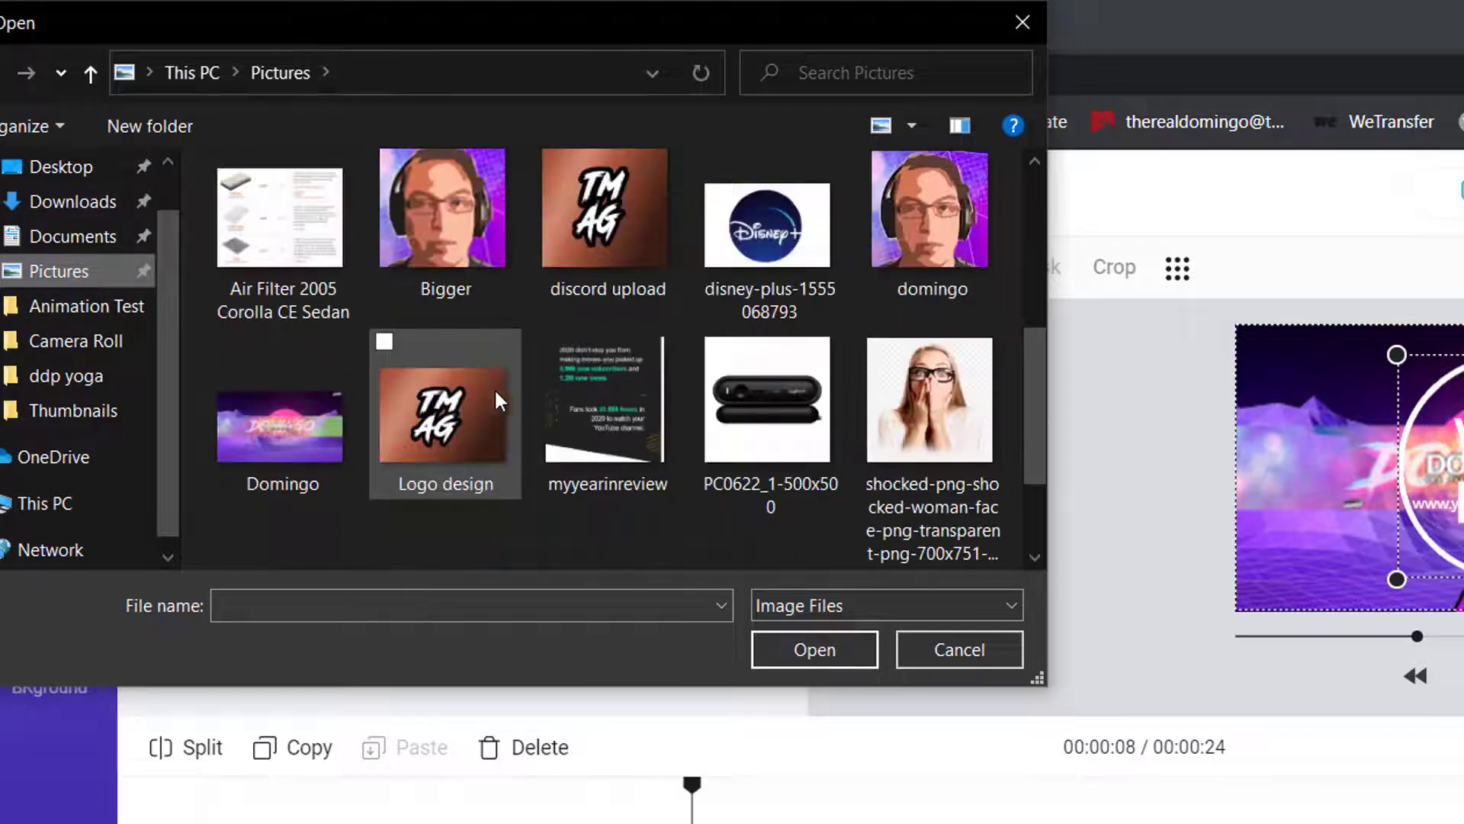
pyautogui.click(914, 240)
pyautogui.click(814, 649)
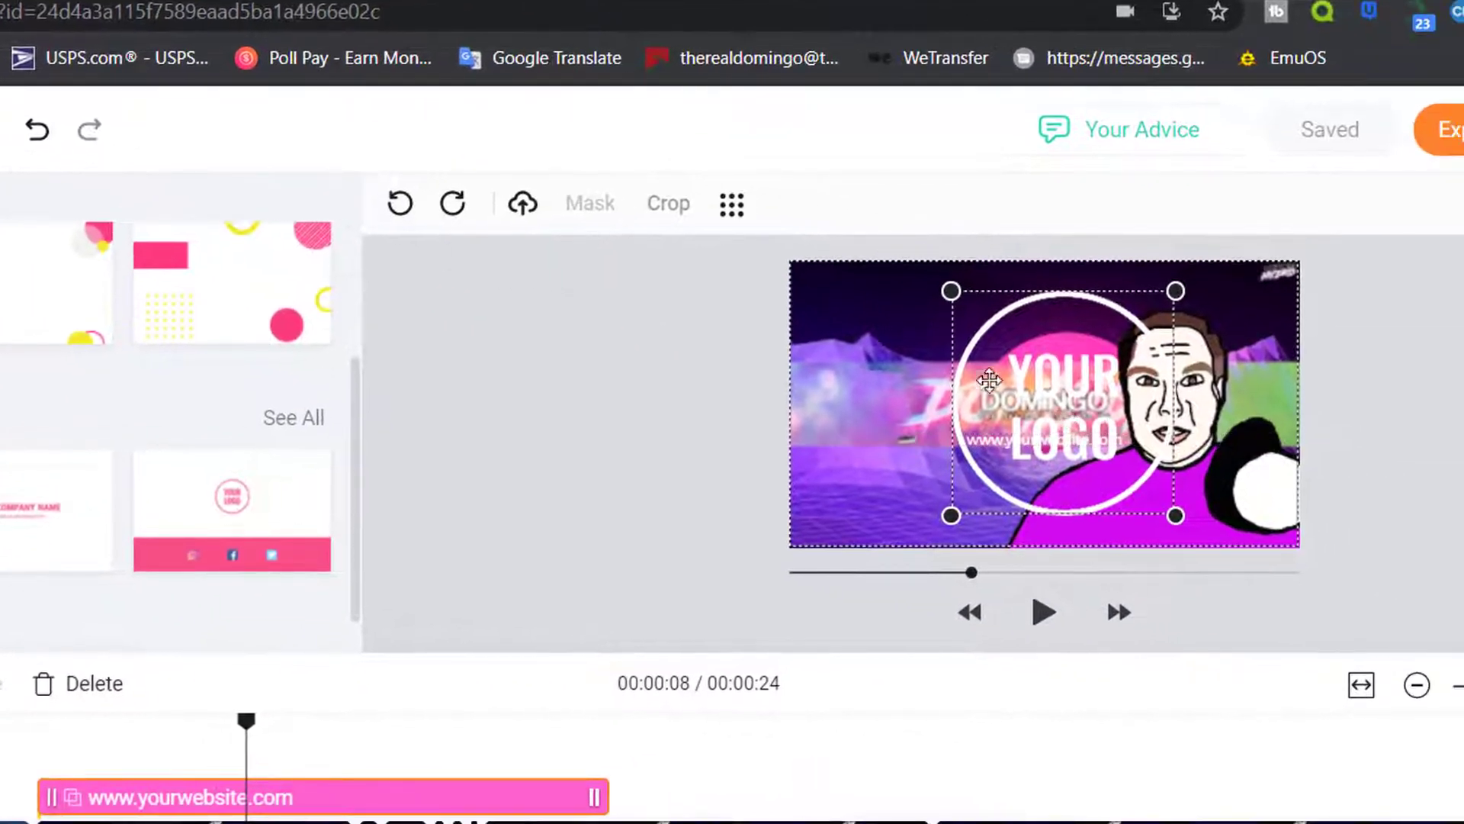
# Shrink the round face photo, place it in the frame's upper-left, and preview playback
pyautogui.moveTo(1071, 390); pyautogui.dragTo(908, 360)
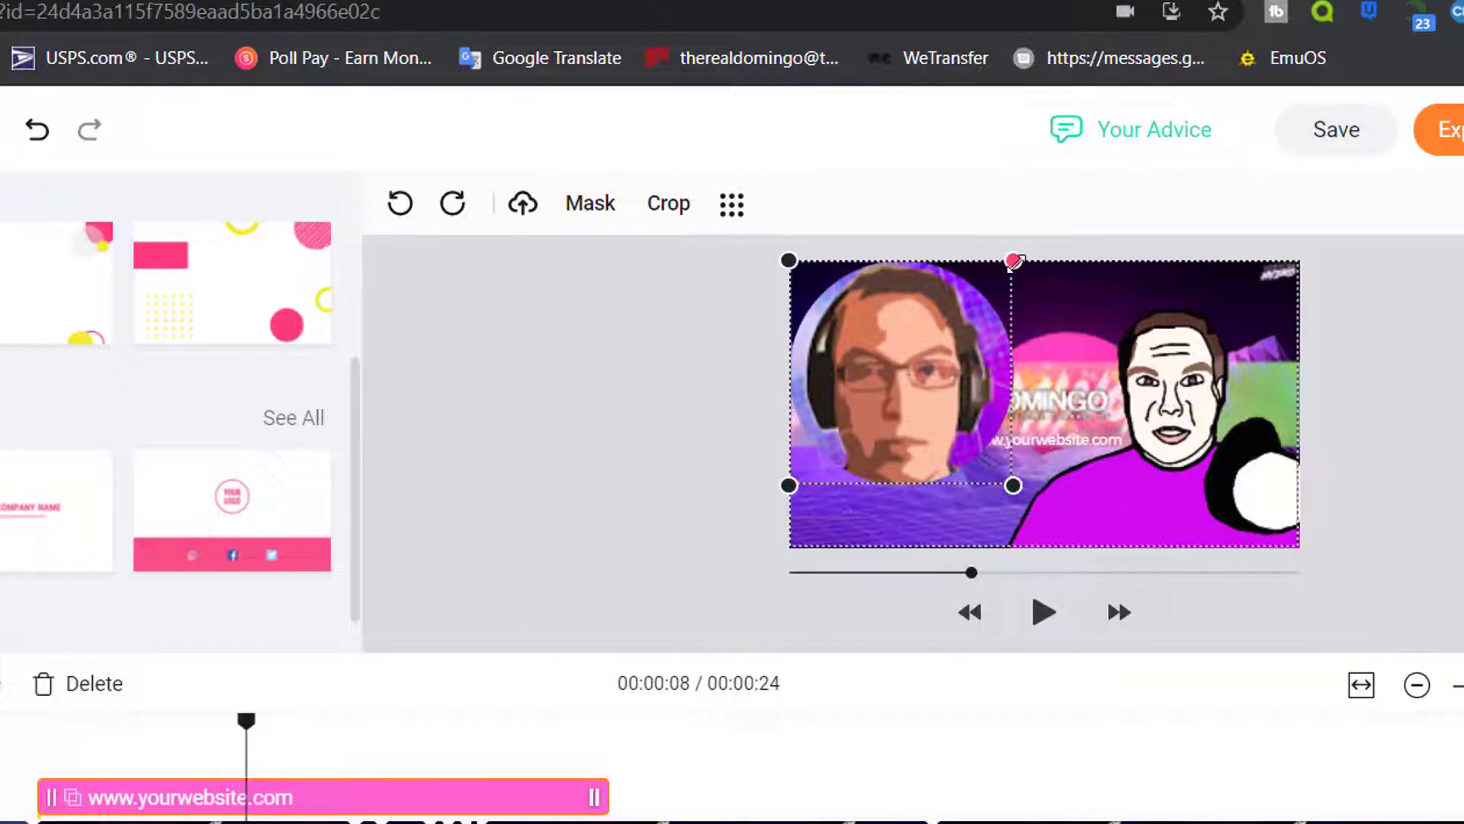
pyautogui.moveTo(1013, 261); pyautogui.dragTo(889, 352)
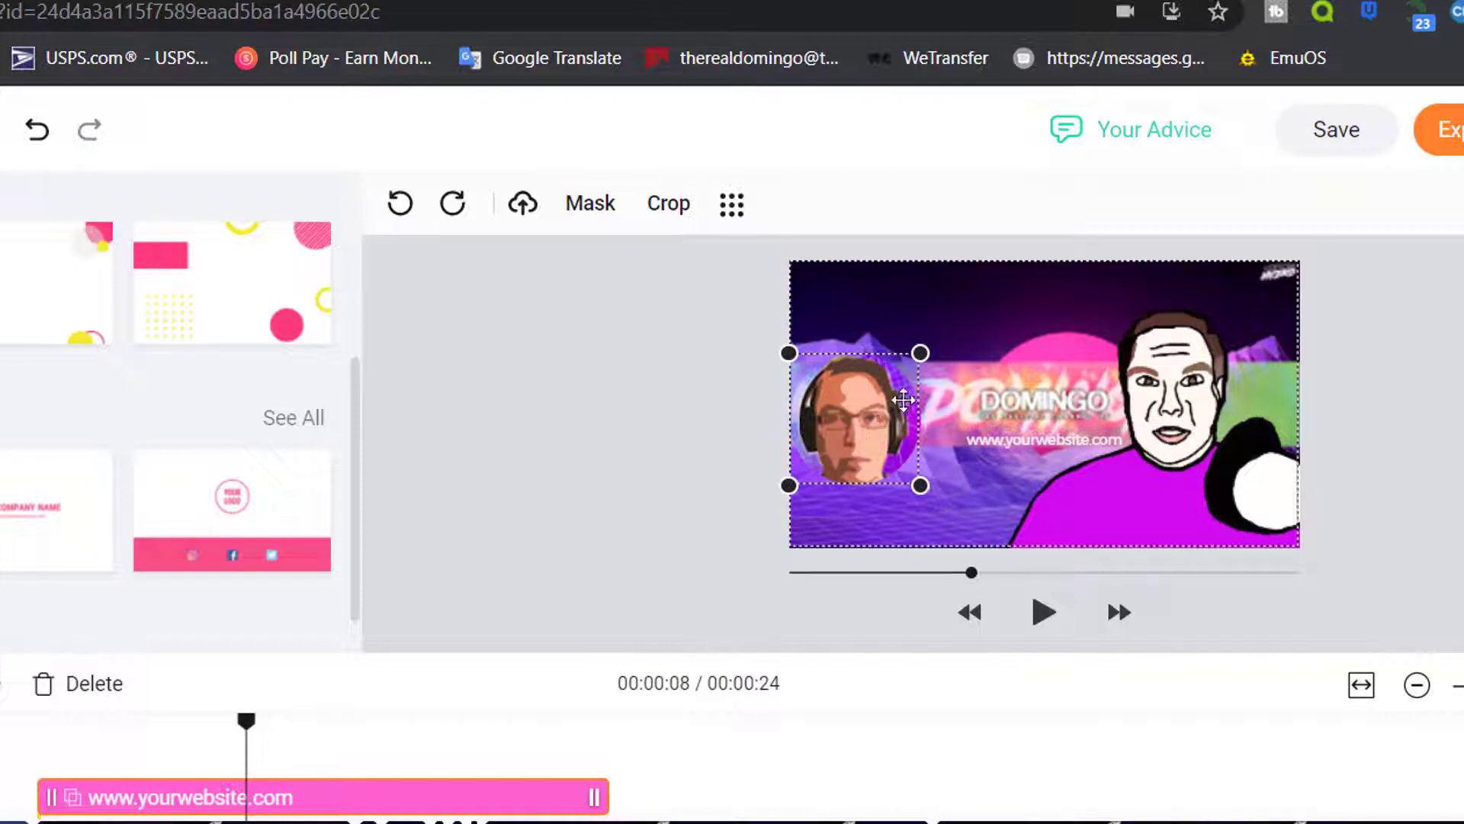
pyautogui.moveTo(903, 400); pyautogui.dragTo(961, 319)
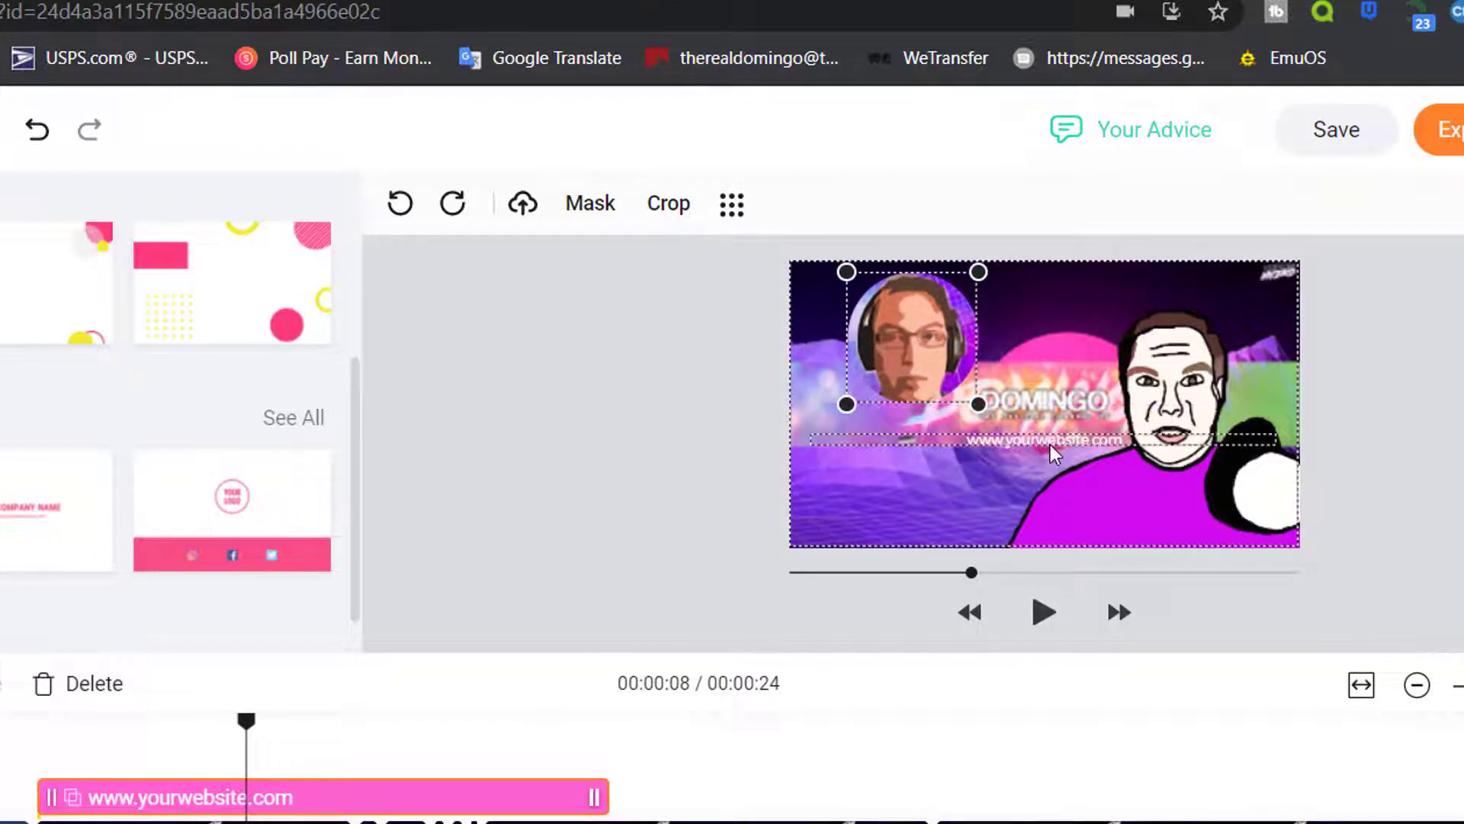
pyautogui.click(1056, 442)
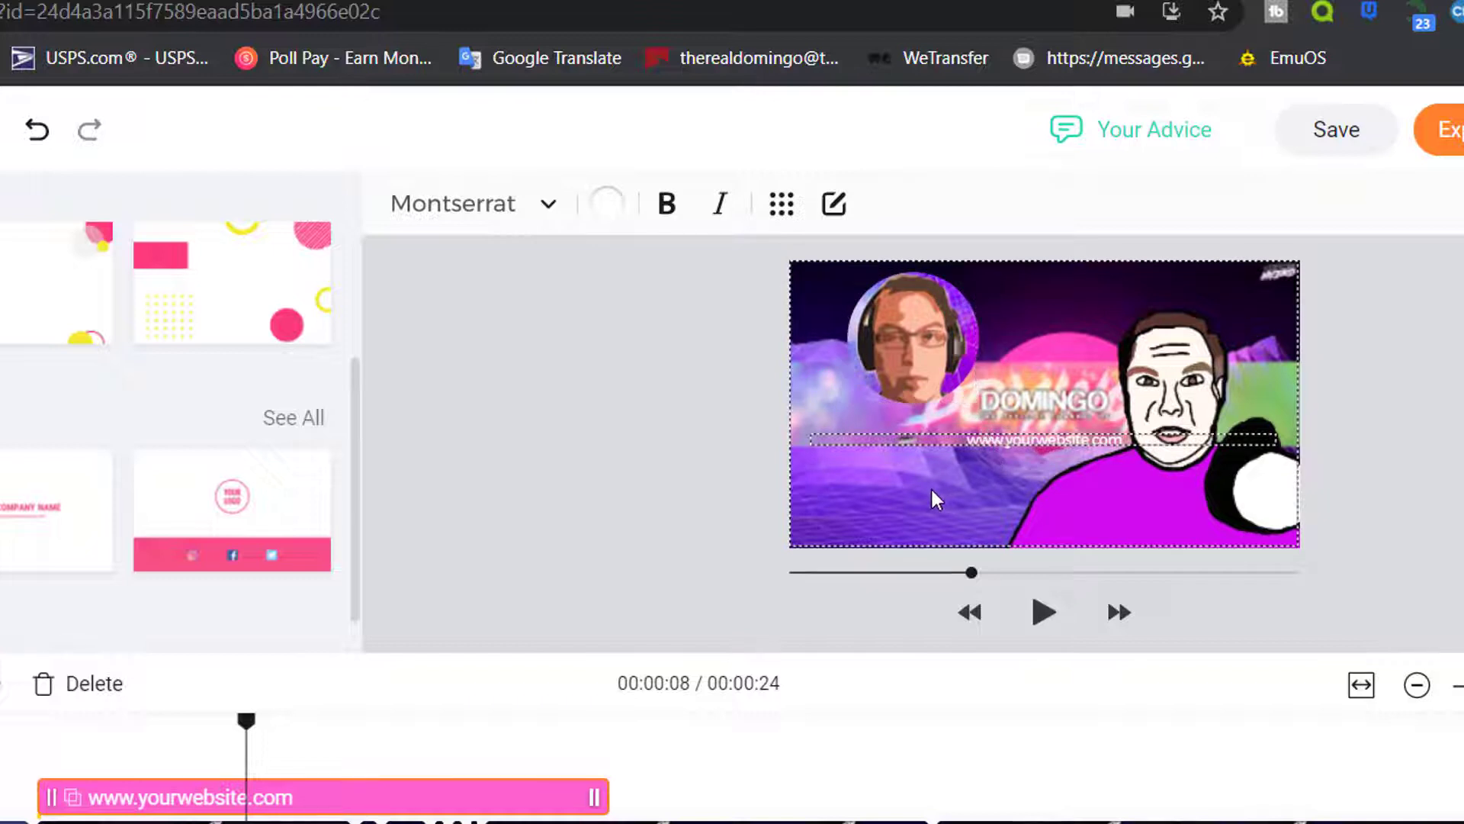
pyautogui.hotkey('ctrl', 'z')
pyautogui.moveTo(960, 396); pyautogui.dragTo(1044, 405)
pyautogui.moveTo(1099, 497); pyautogui.dragTo(952, 390)
pyautogui.moveTo(875, 344); pyautogui.dragTo(863, 345)
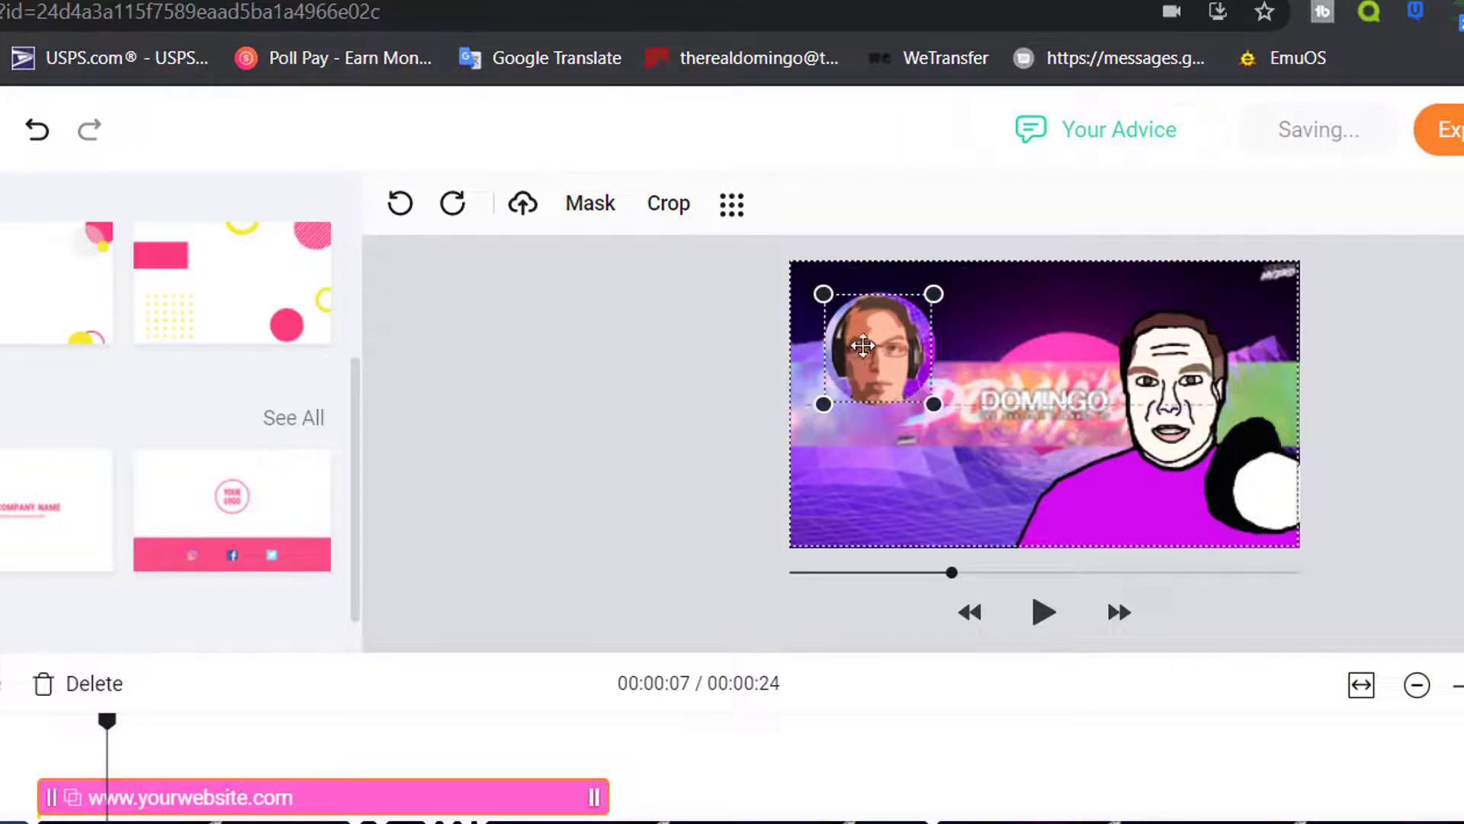
pyautogui.click(1037, 618)
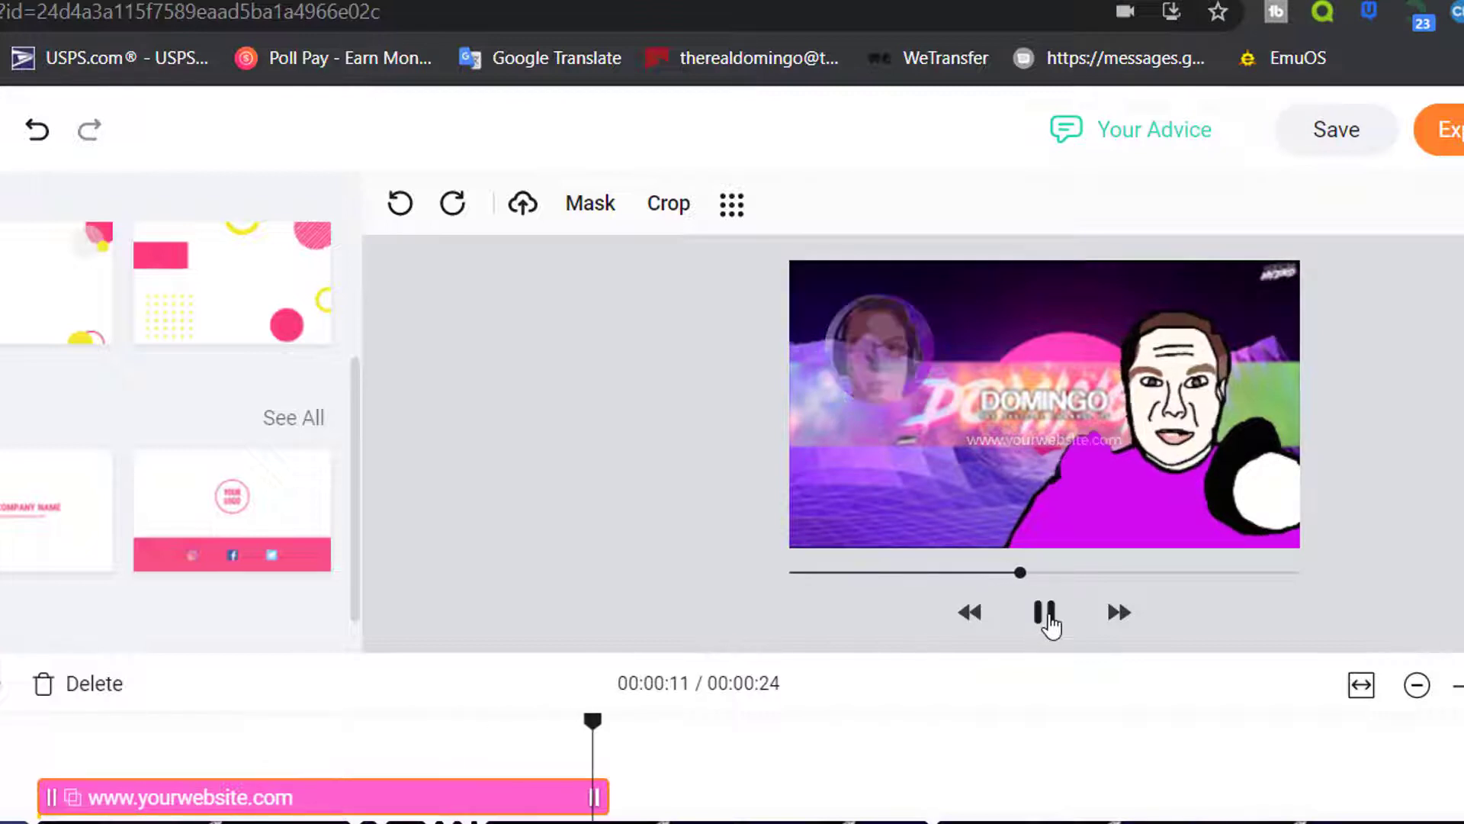
pyautogui.click(1046, 617)
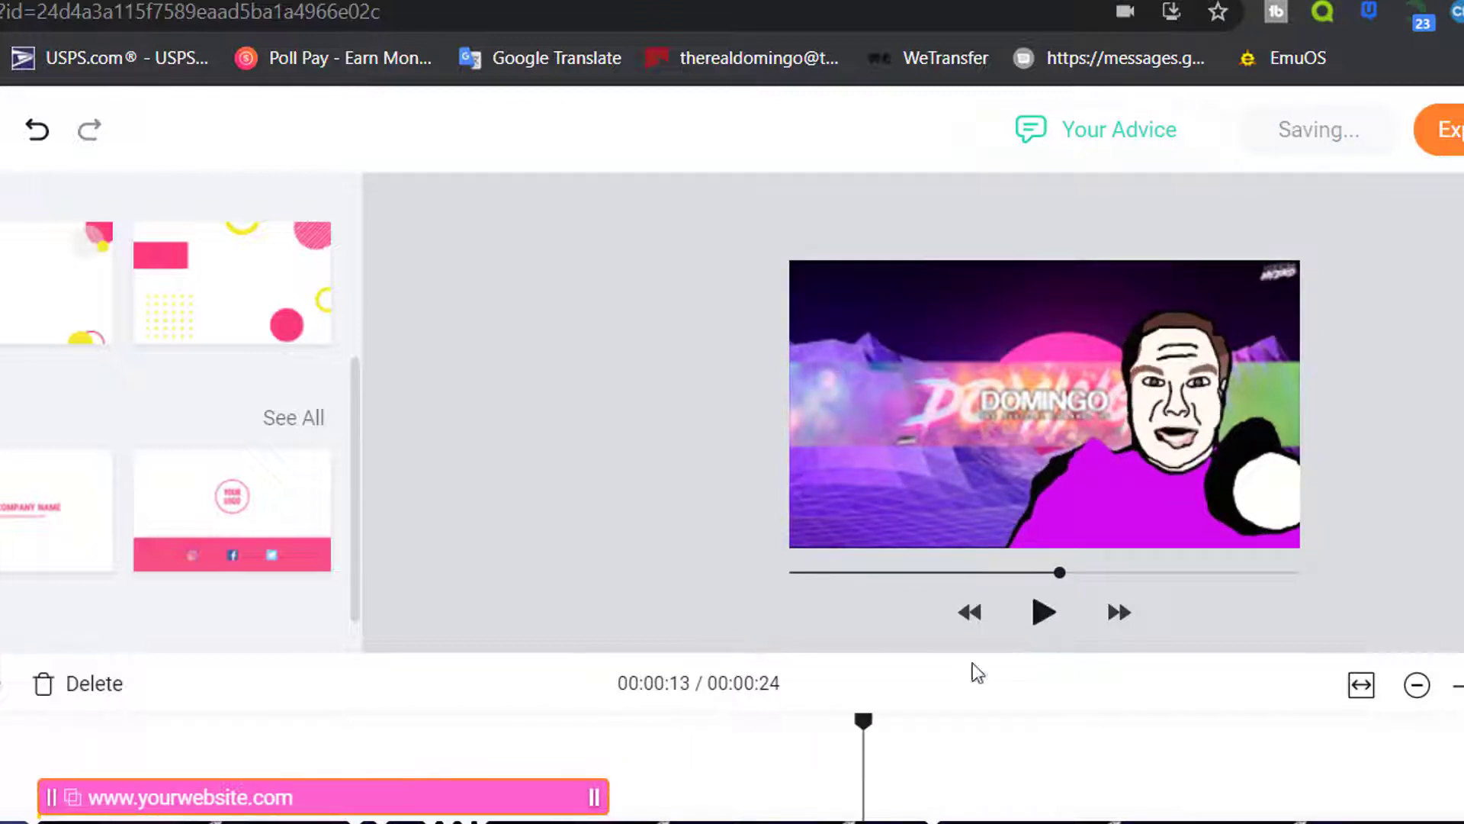
# Add the LET'S CONNECT social outro template and move its clip to the video's end
pyautogui.moveTo(231, 503)
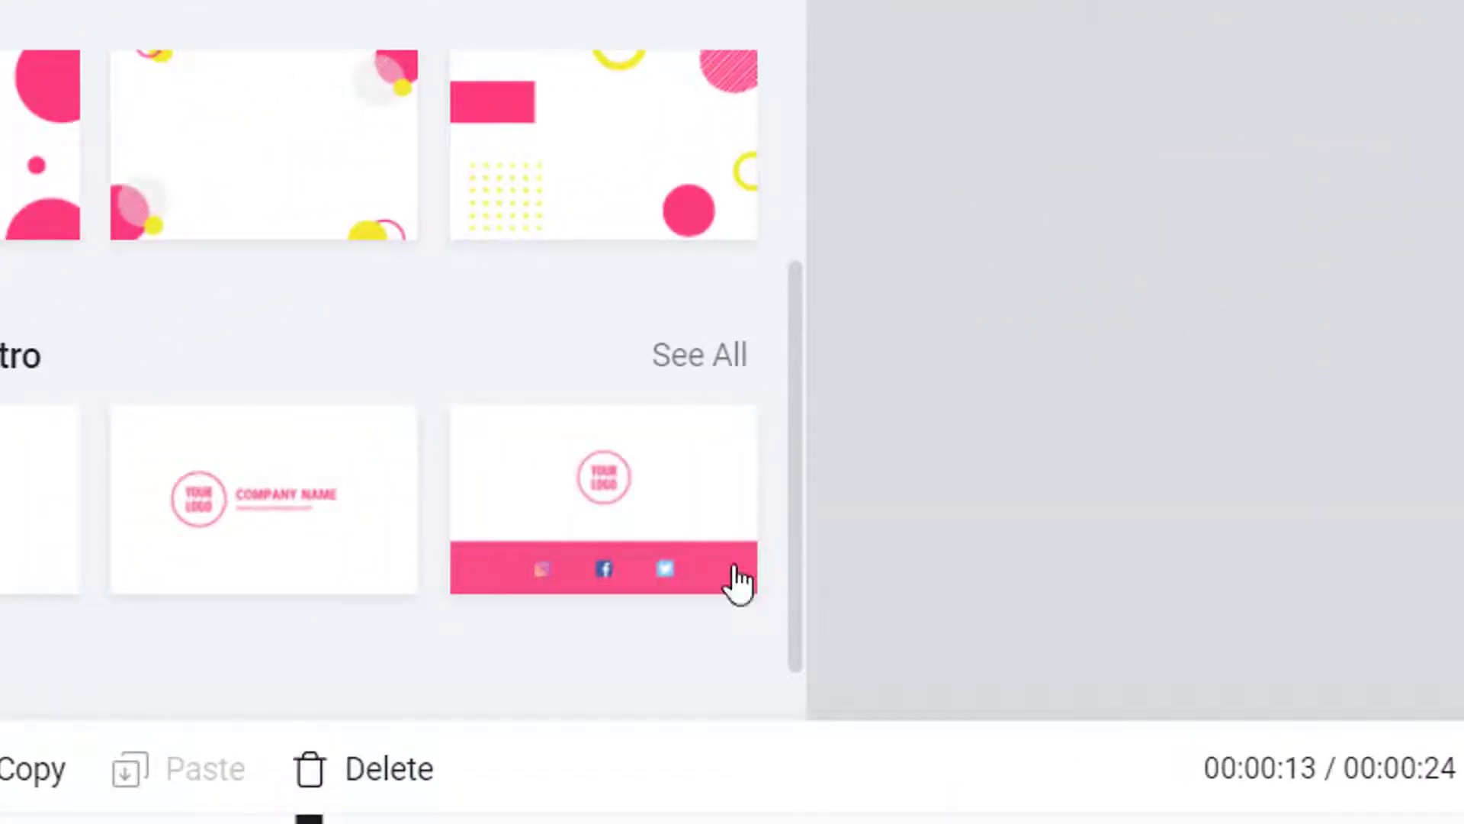
pyautogui.moveTo(679, 557)
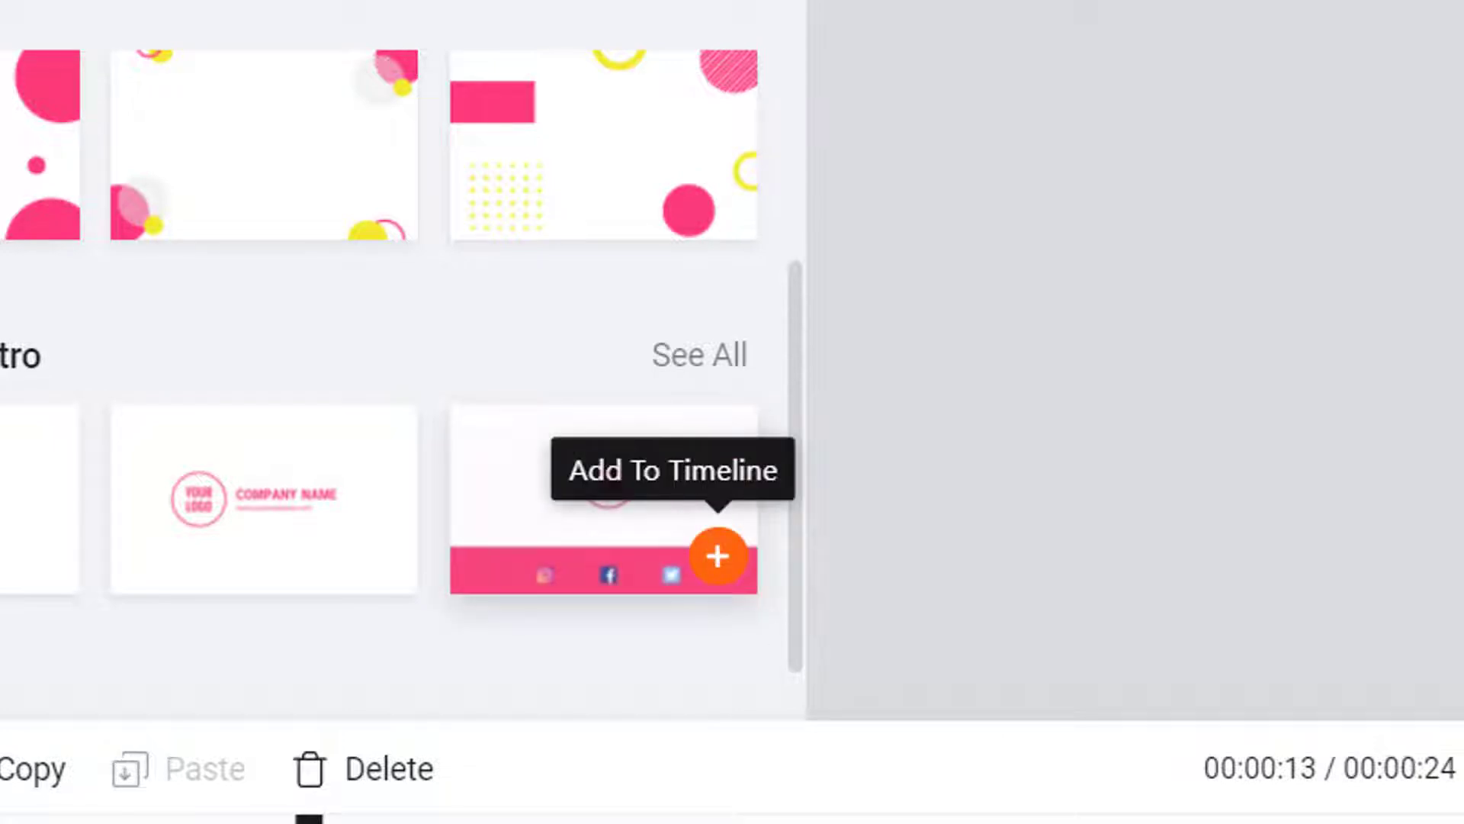
pyautogui.click(716, 555)
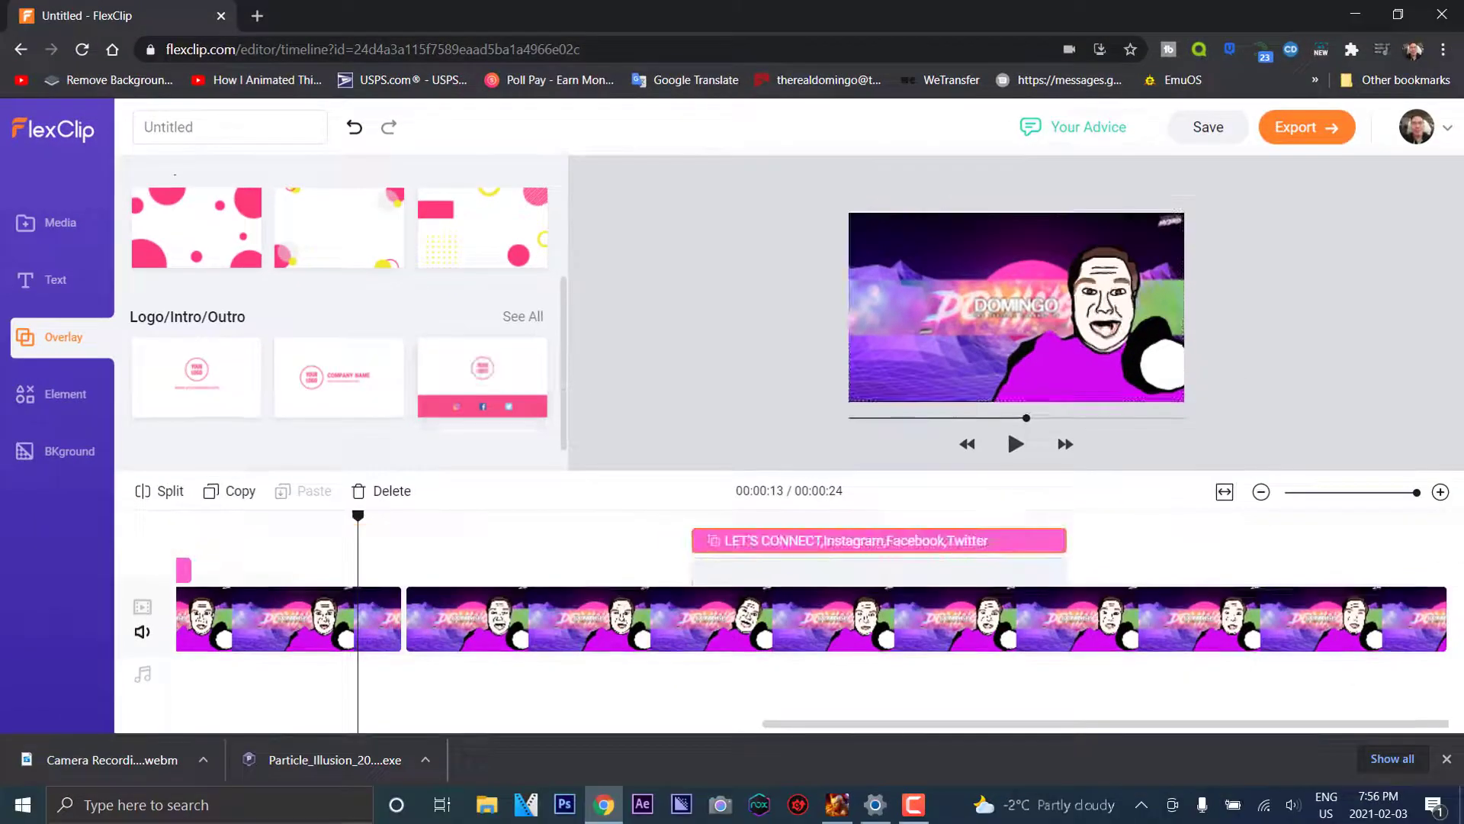
pyautogui.moveTo(872, 548); pyautogui.dragTo(1357, 572)
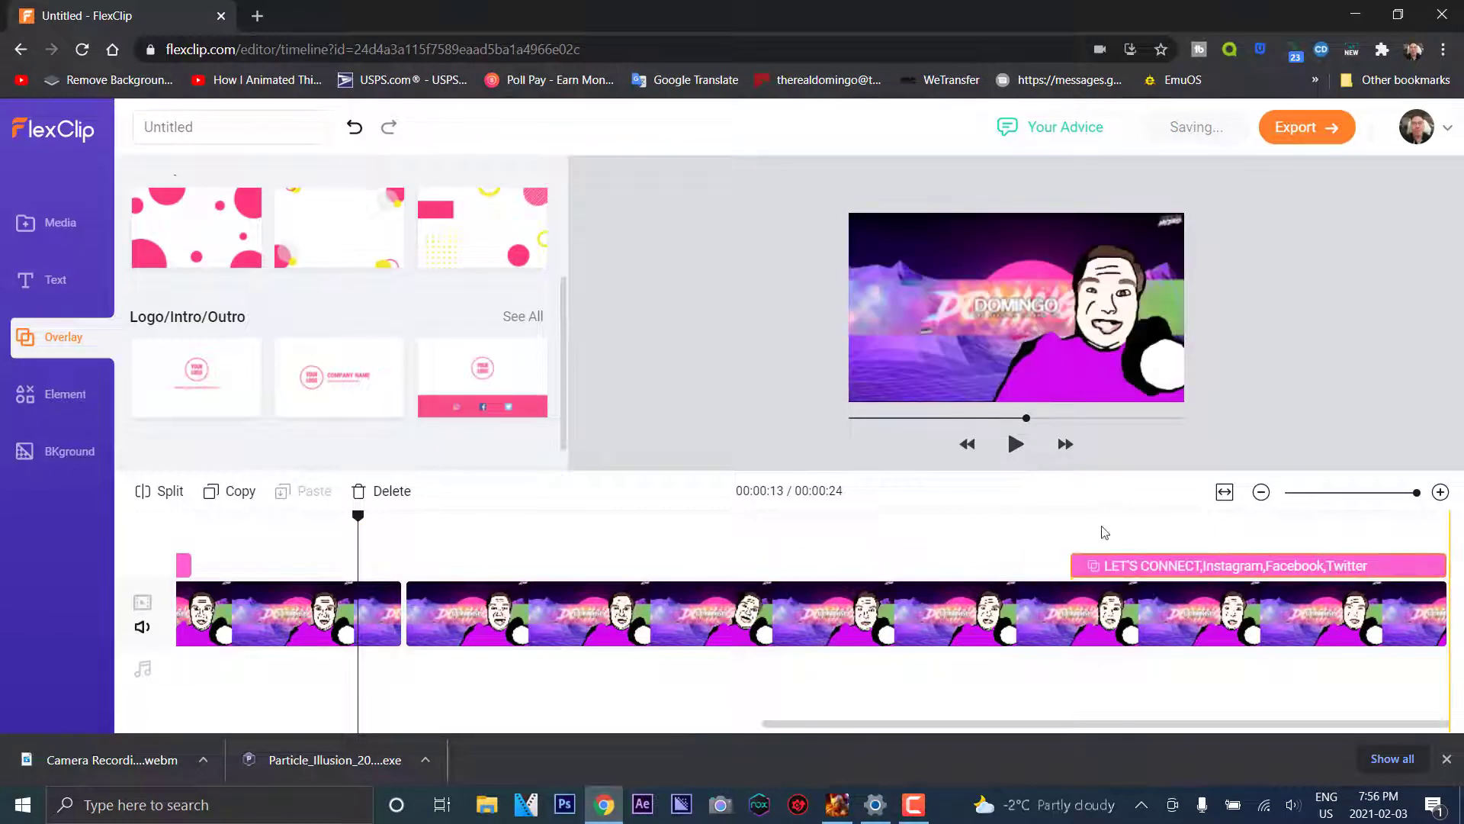
# Play the closing part of the video to preview the social outro
pyautogui.click(968, 614)
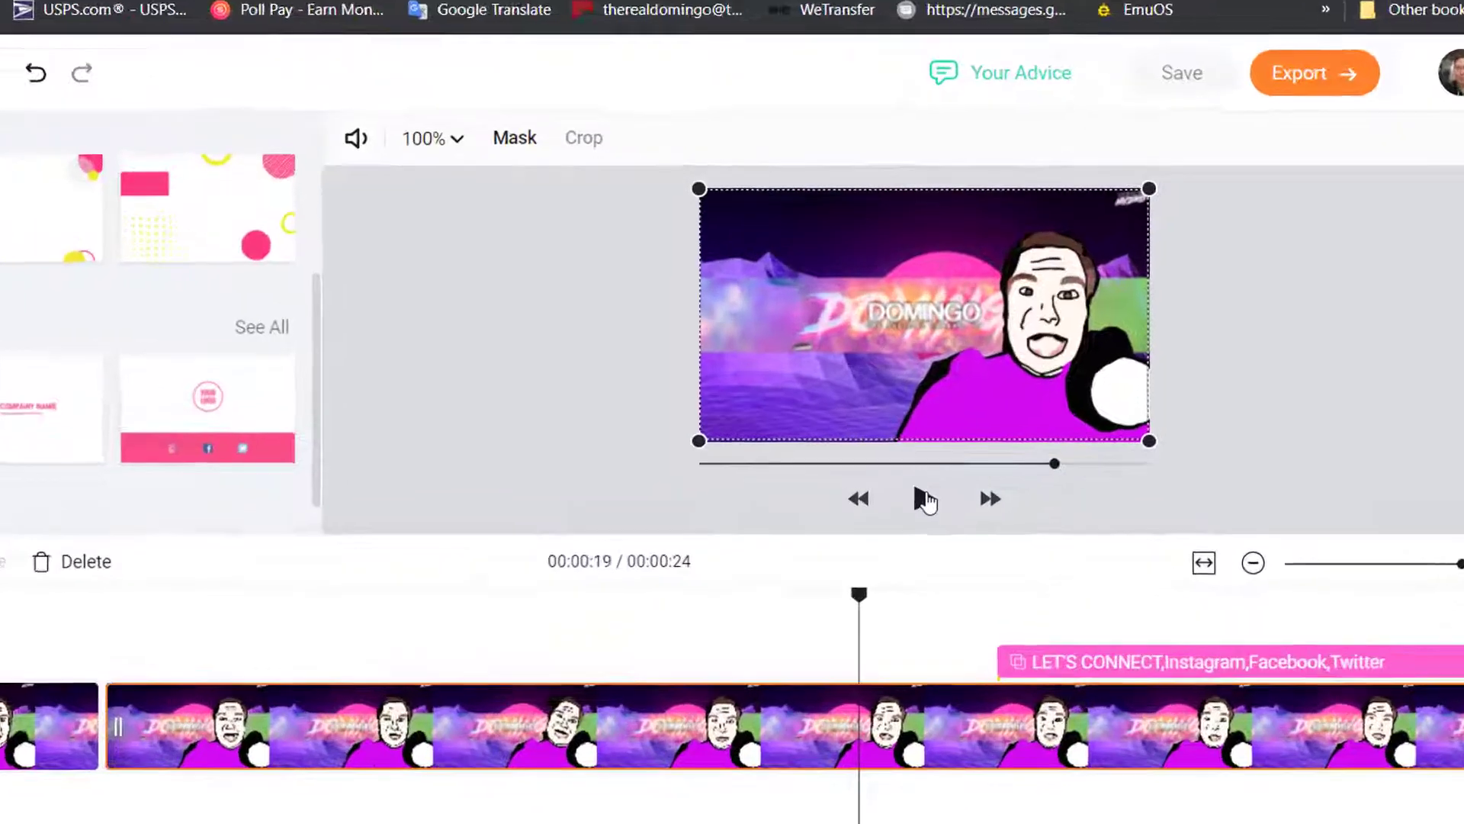
pyautogui.click(923, 499)
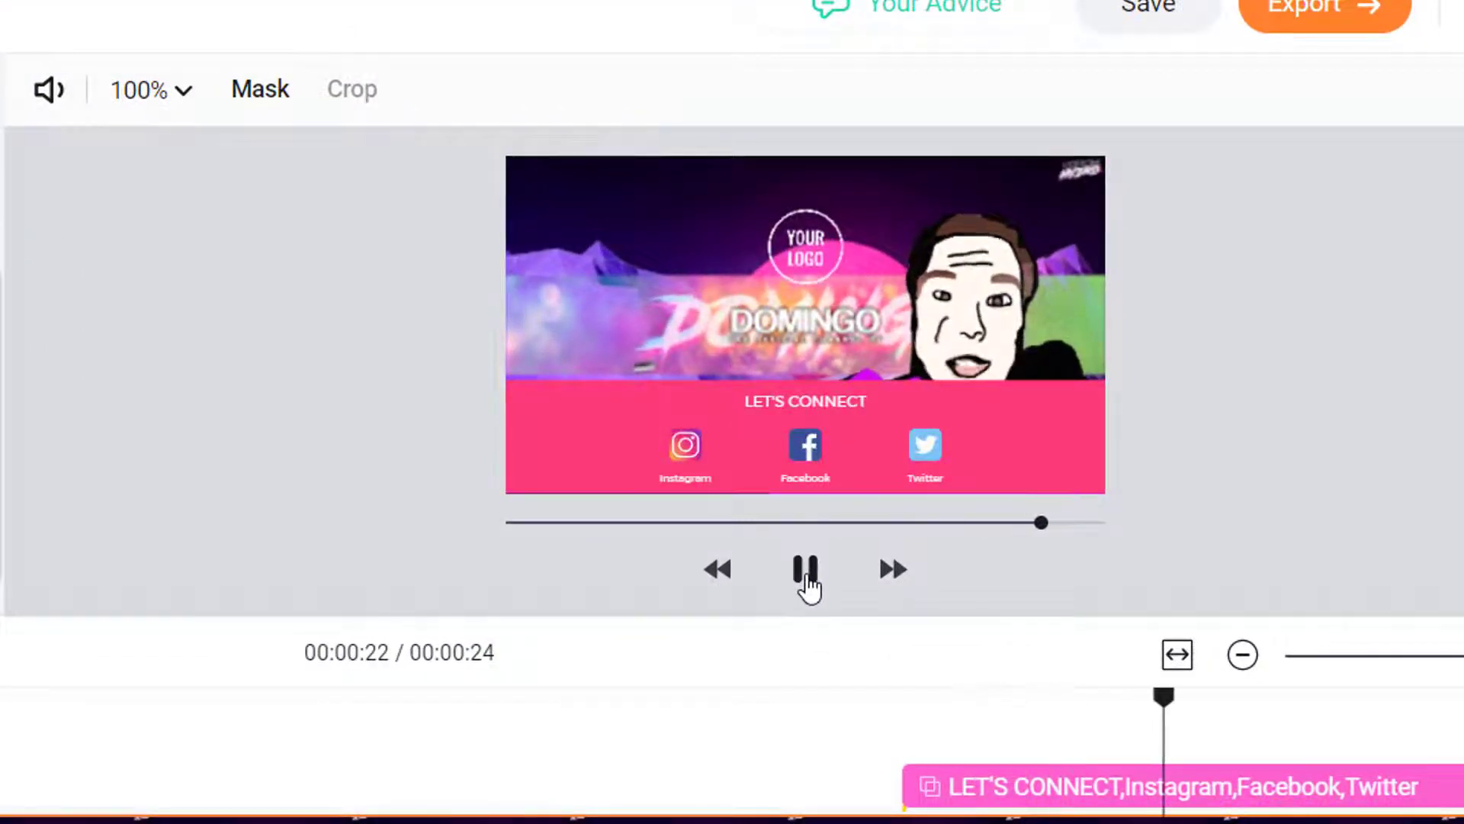
pyautogui.click(695, 450)
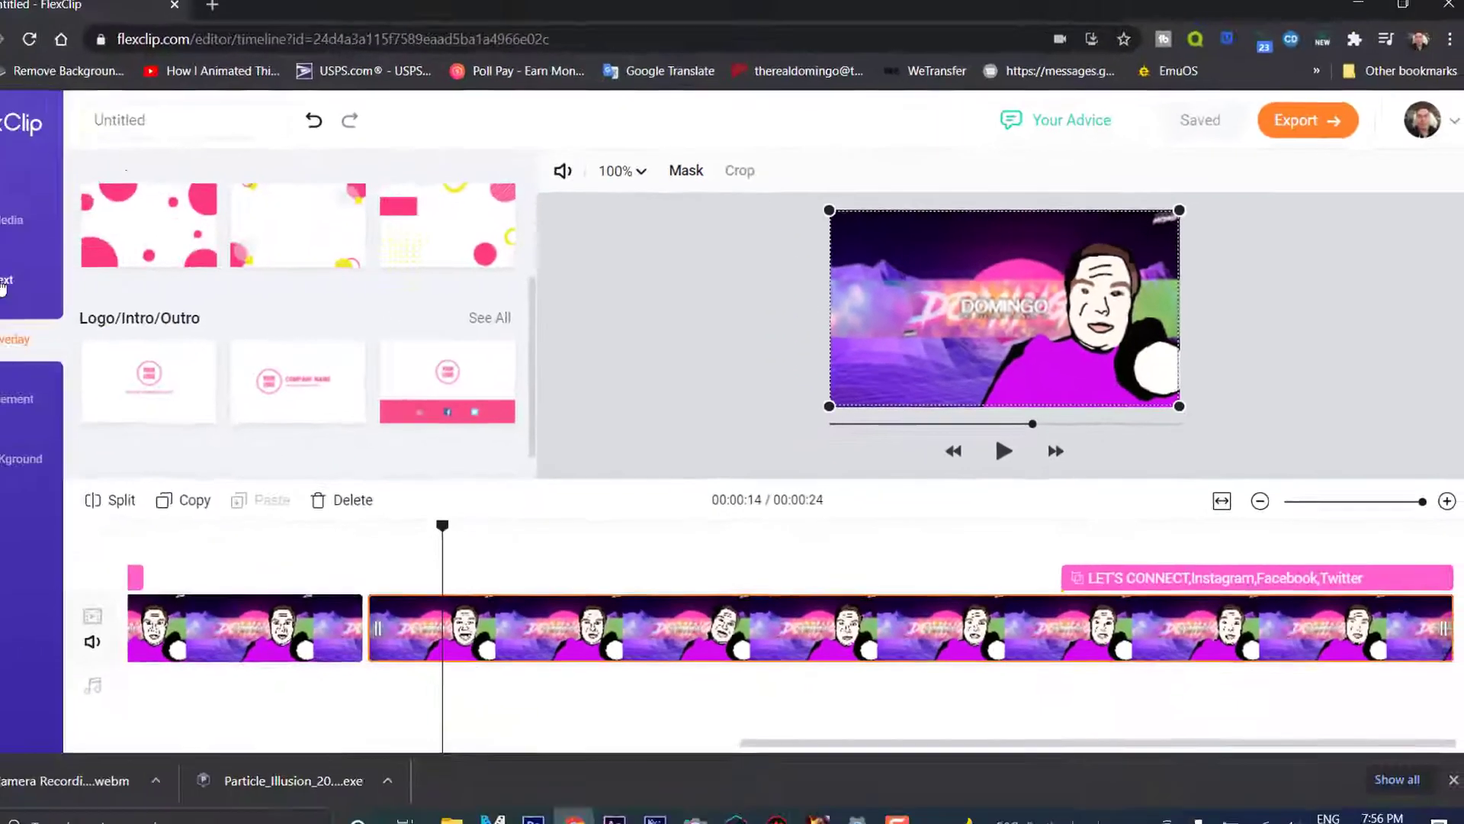
pyautogui.click(55, 279)
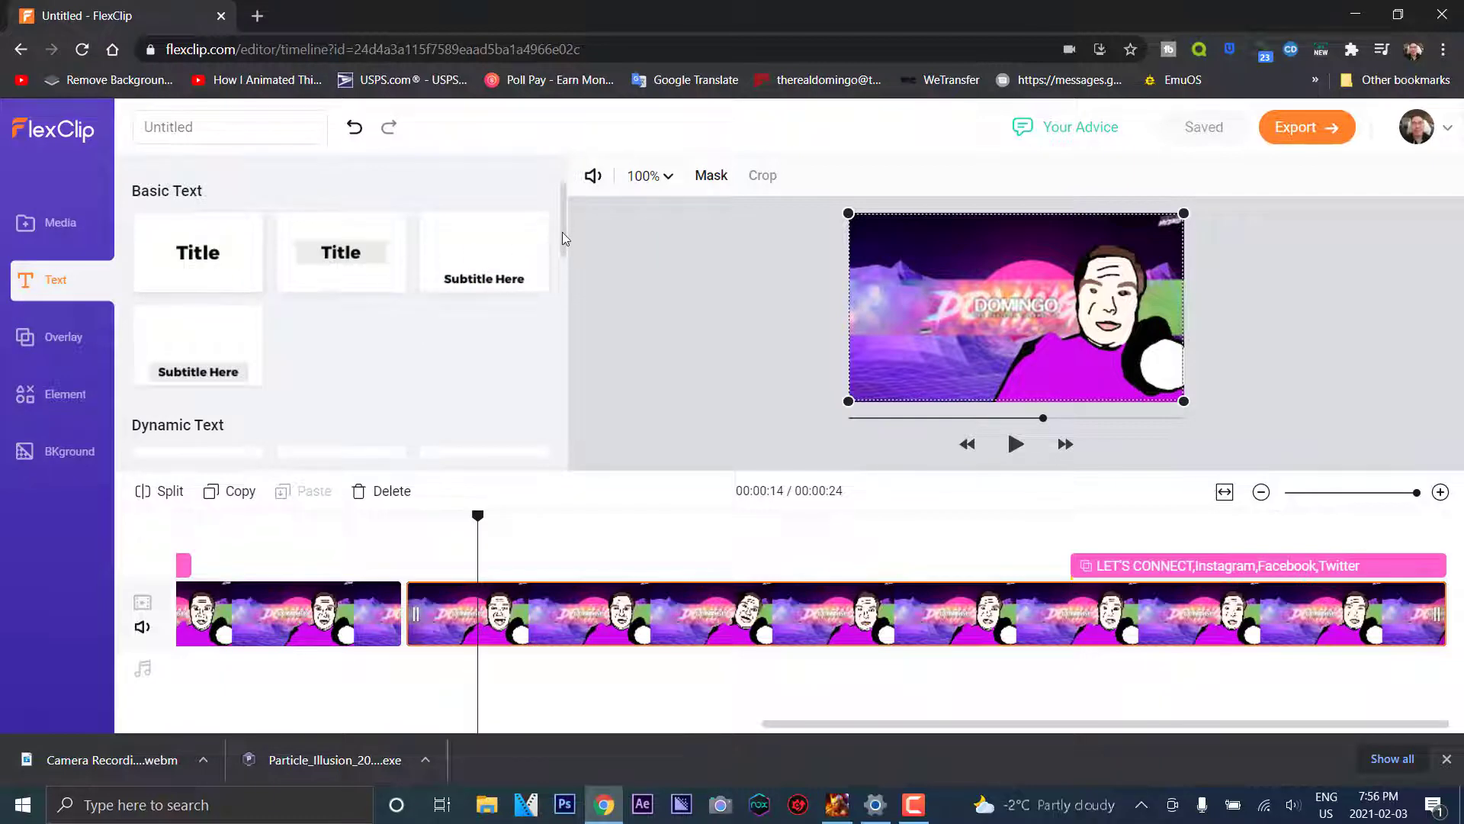
# Add the YouTube sticker from the Element library's Social stickers
pyautogui.moveTo(561, 232); pyautogui.dragTo(542, 454)
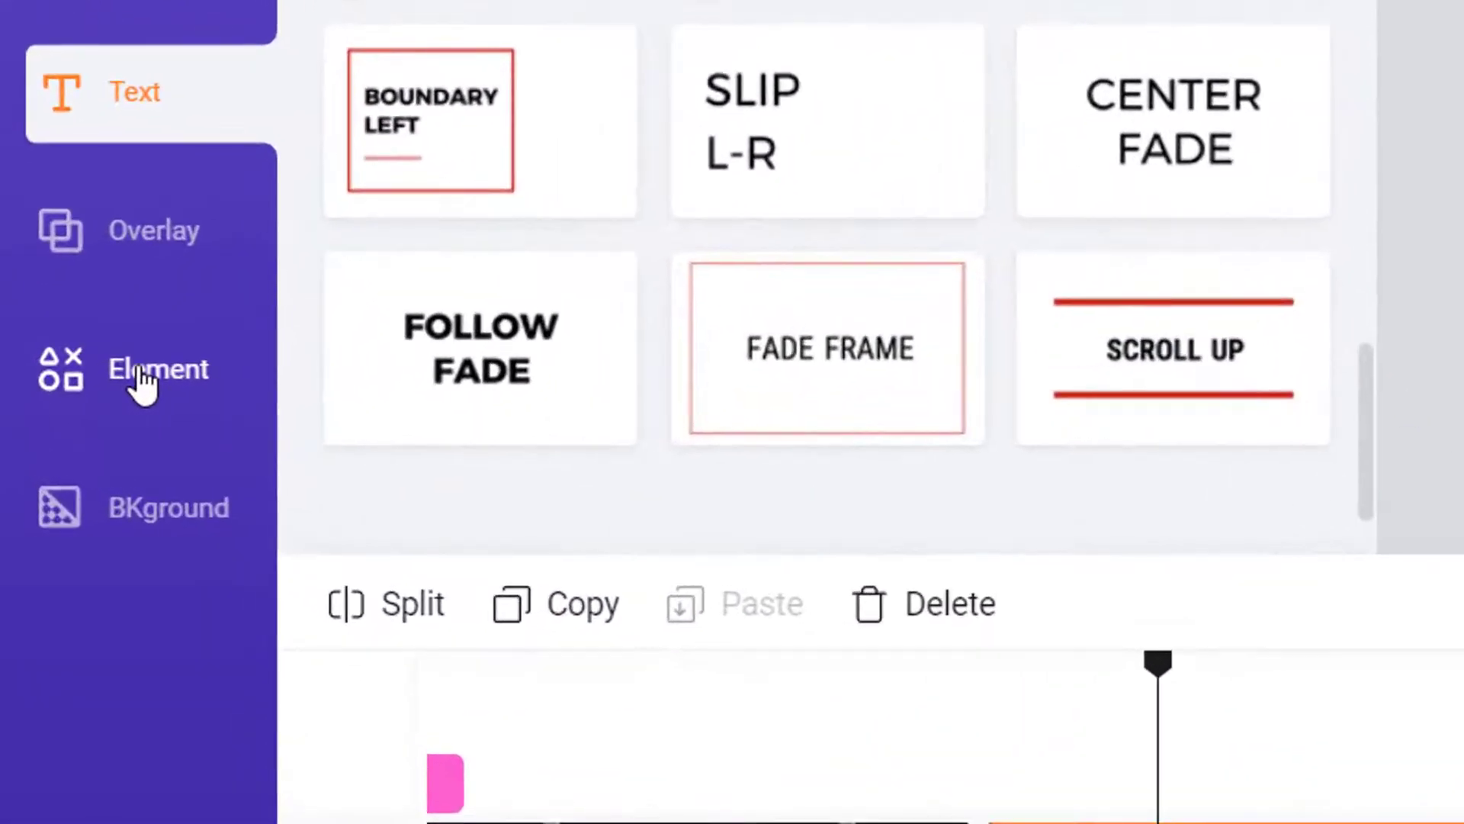
pyautogui.click(120, 385)
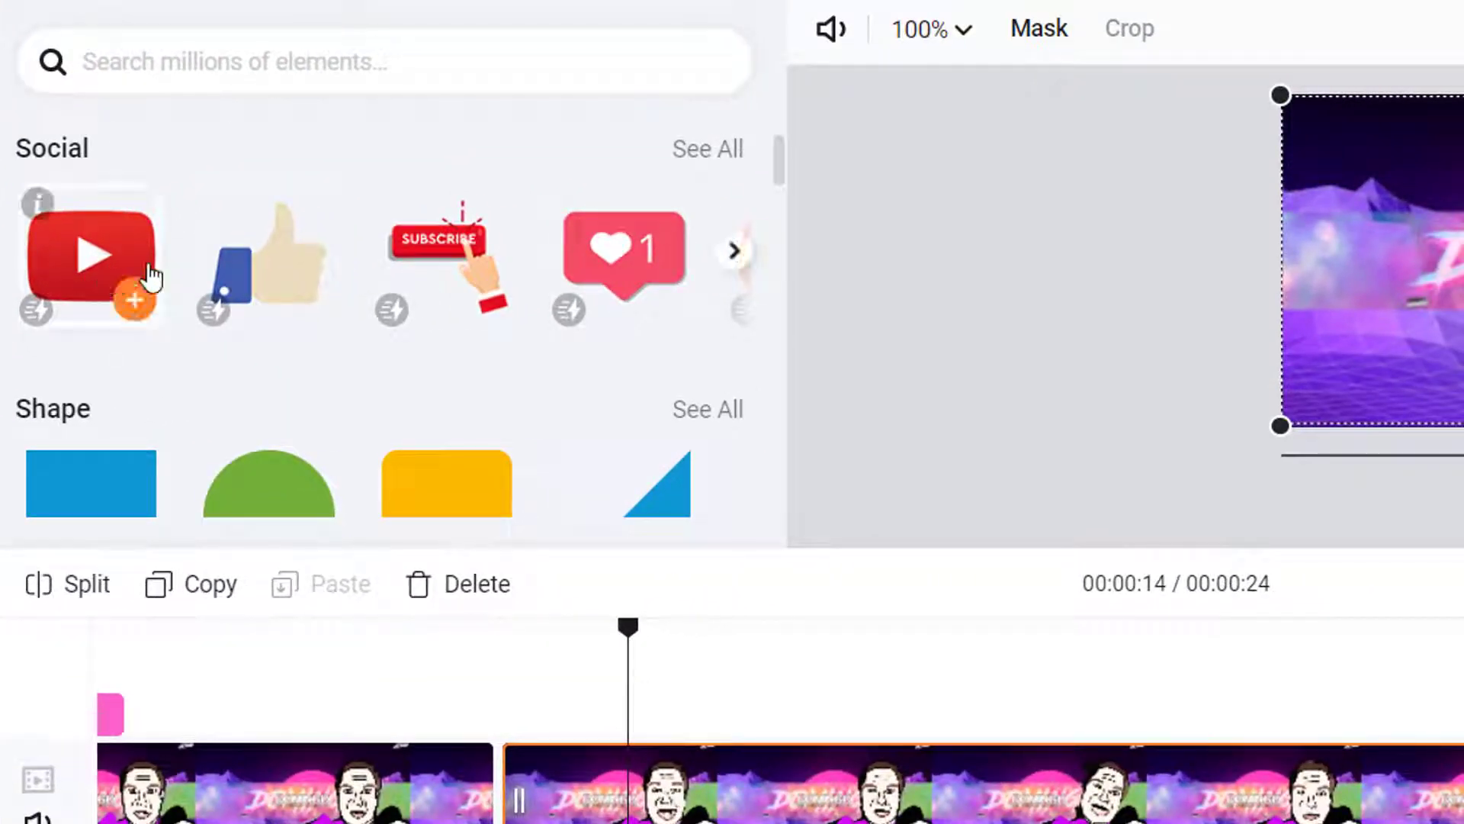
pyautogui.moveTo(688, 280)
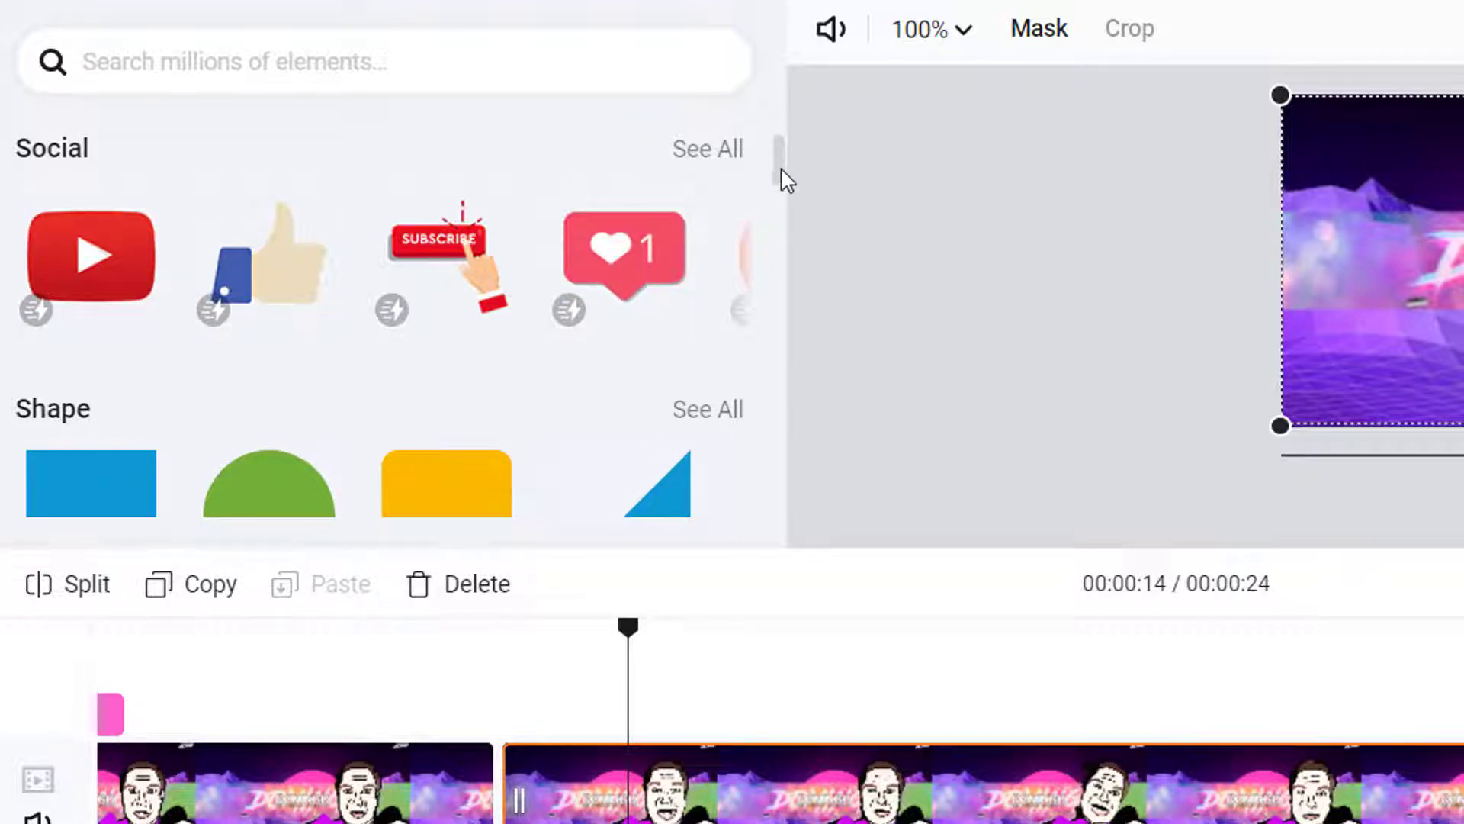
pyautogui.scroll(-10, 788, 205)
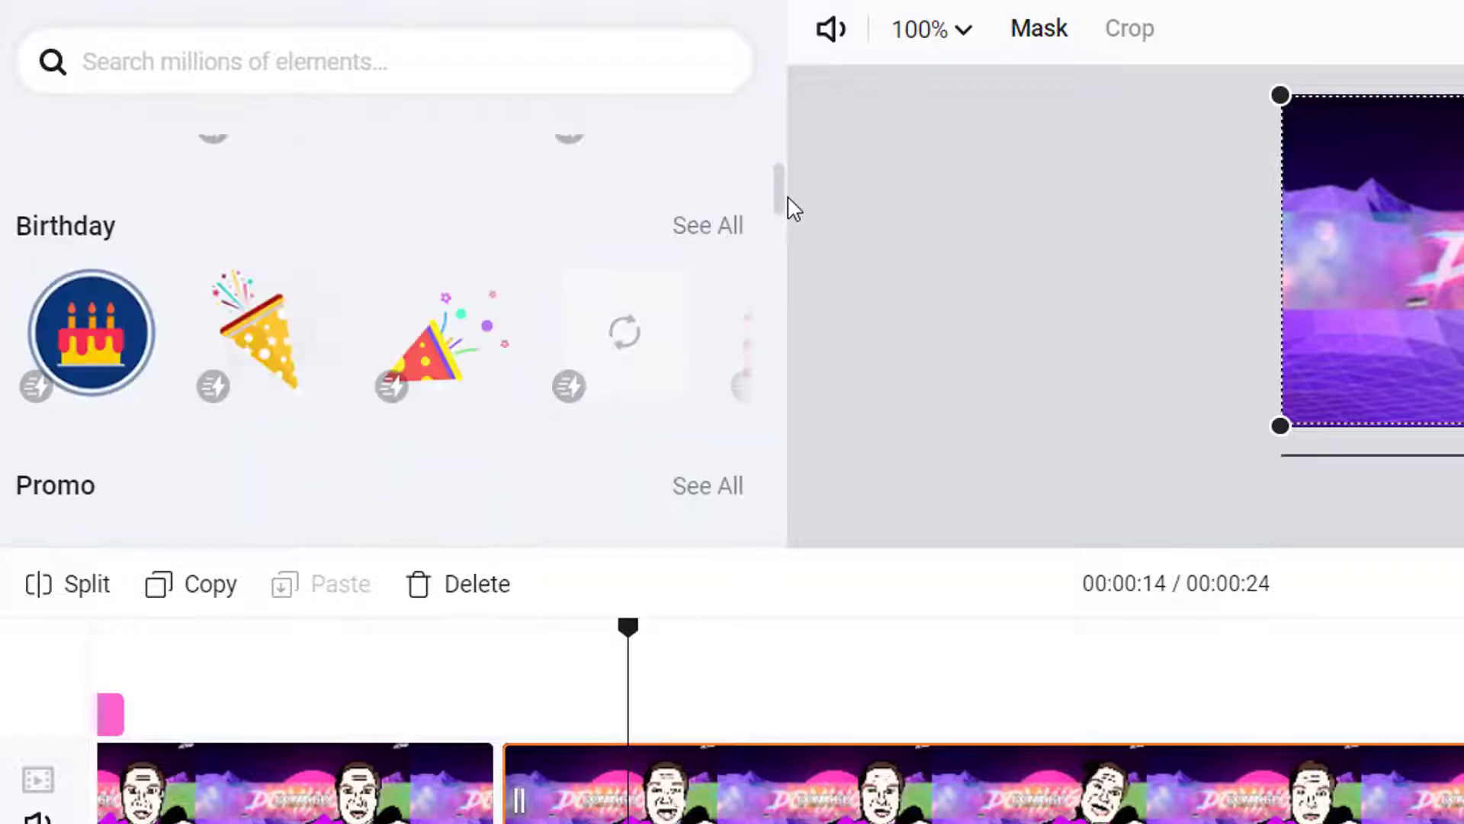
pyautogui.scroll(3, 793, 206)
pyautogui.moveTo(232, 357)
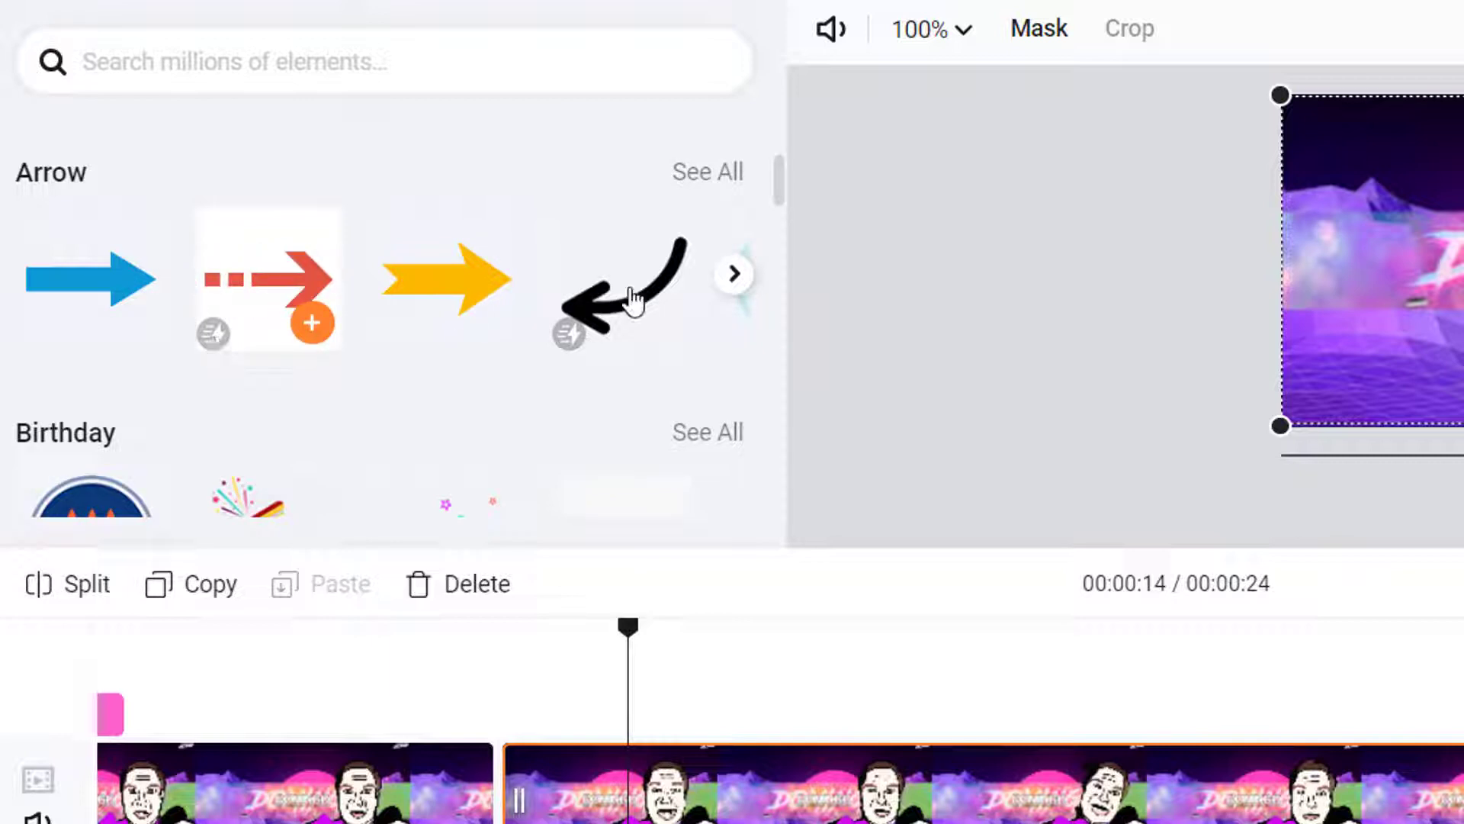
pyautogui.scroll(-3, 200, 273)
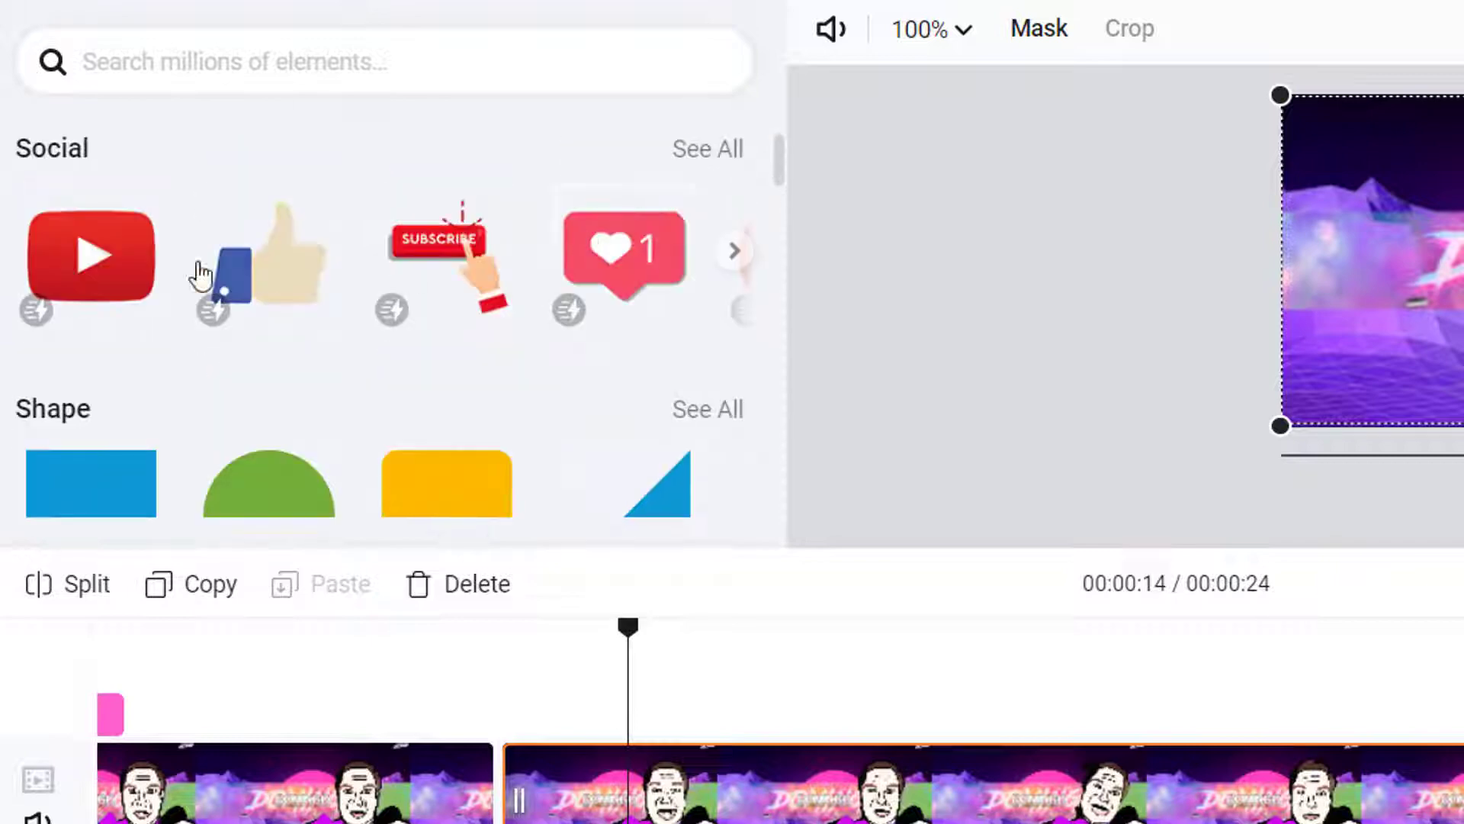
pyautogui.moveTo(92, 284)
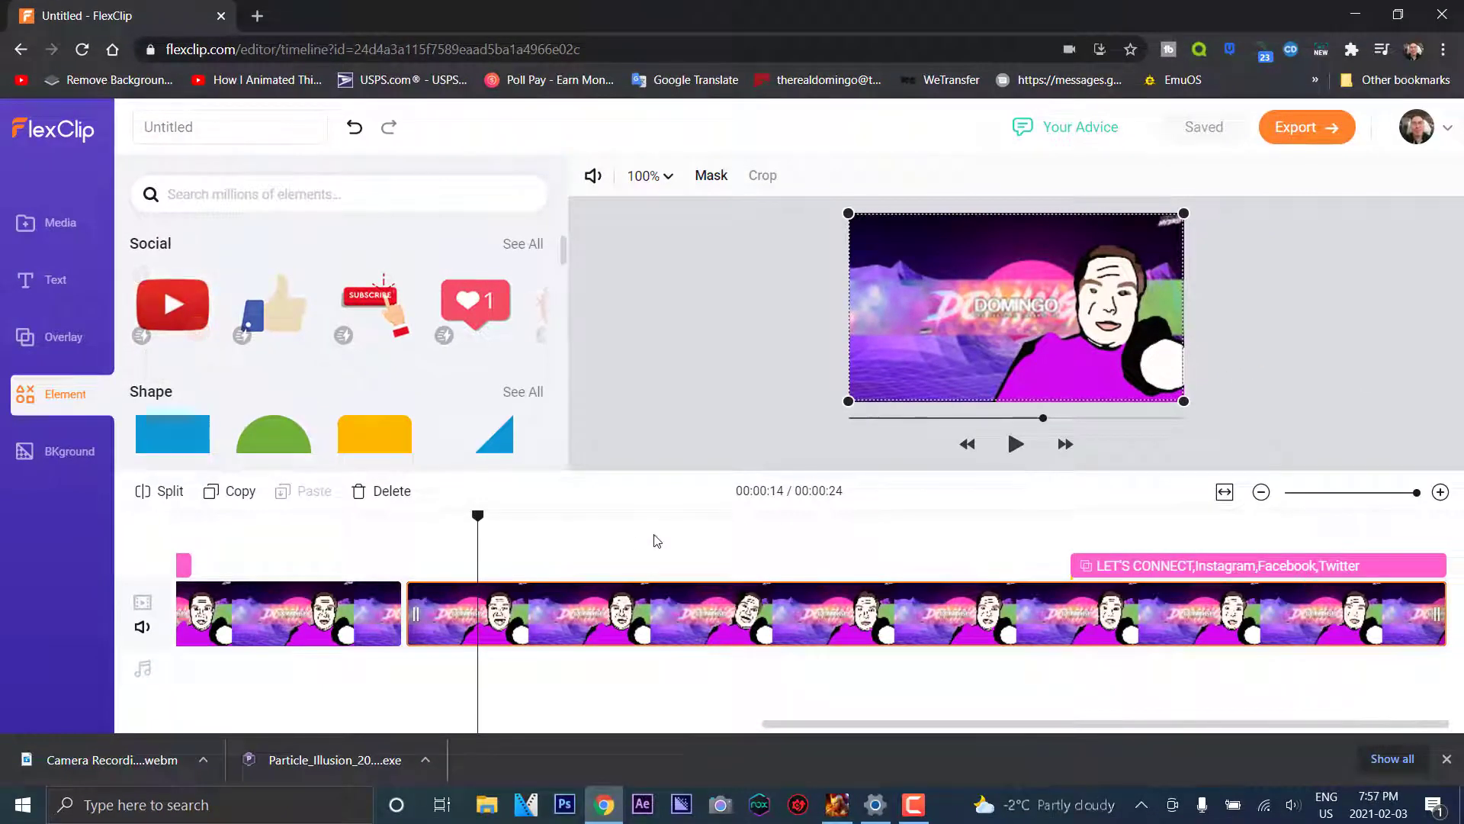
pyautogui.click(197, 333)
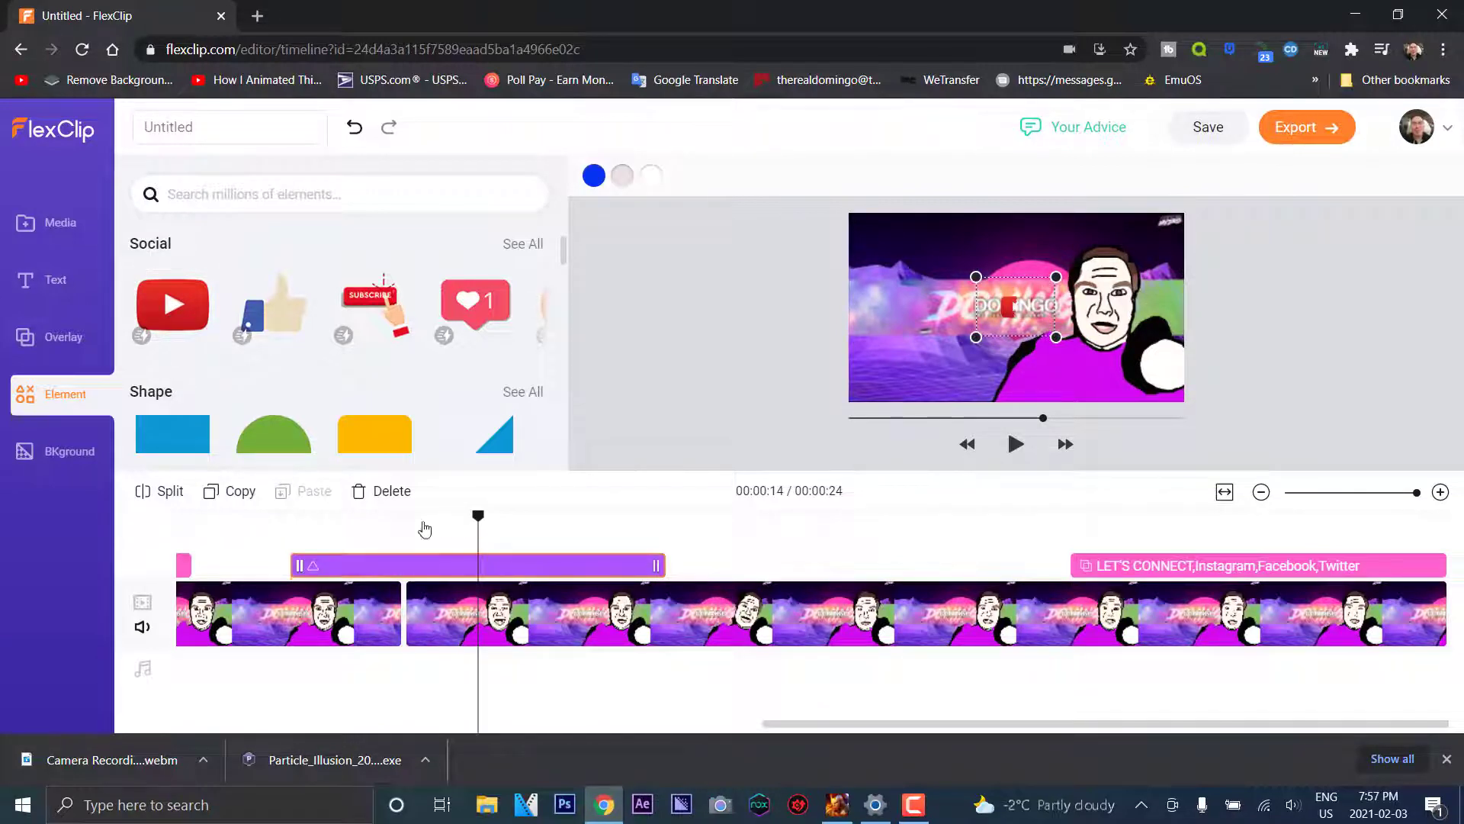
# Enlarge the YouTube sticker, move it to the frame's lower left, and preview playback
pyautogui.click(288, 526)
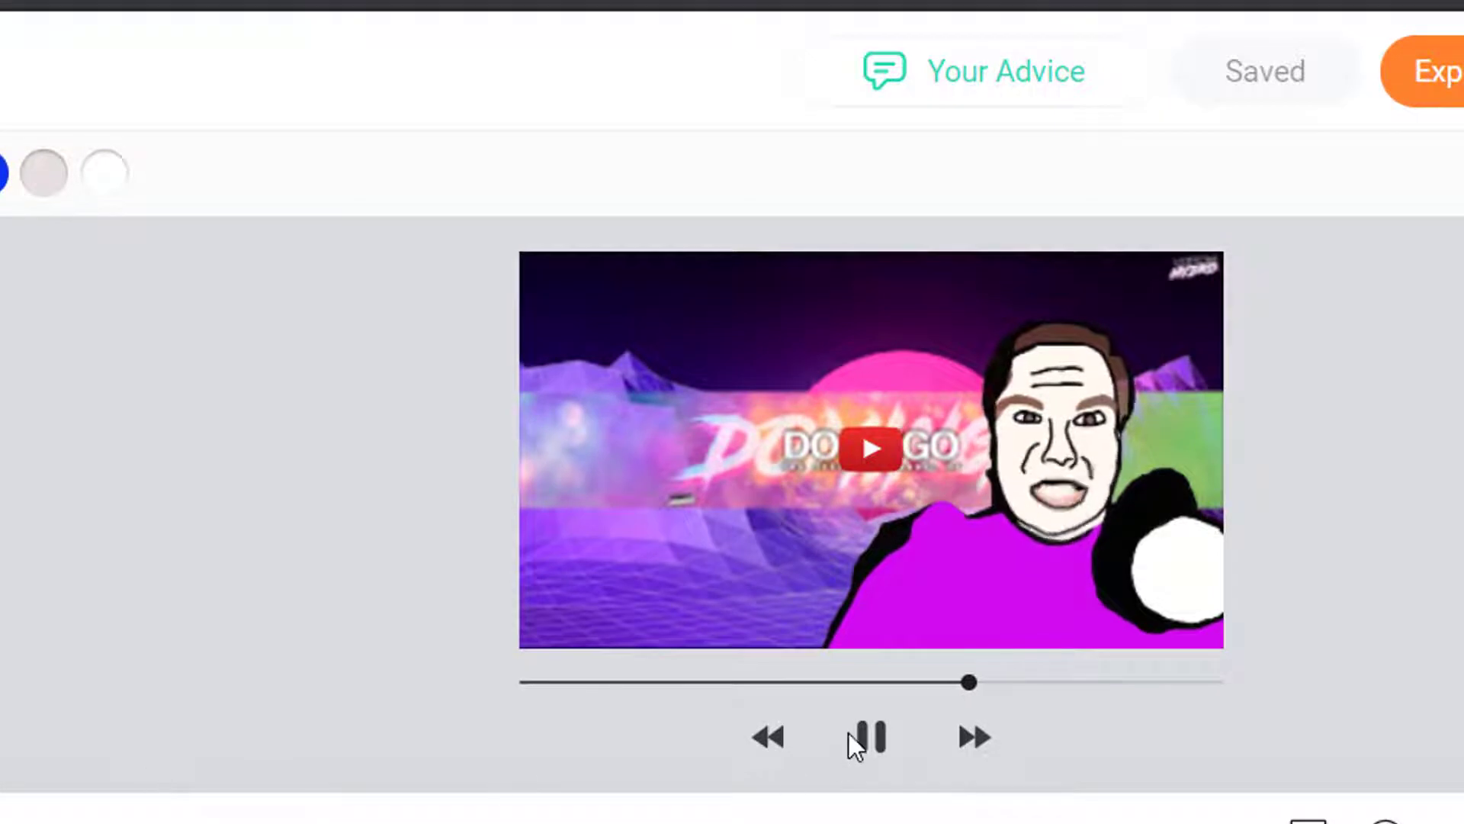
pyautogui.click(871, 737)
pyautogui.moveTo(871, 448); pyautogui.dragTo(699, 513)
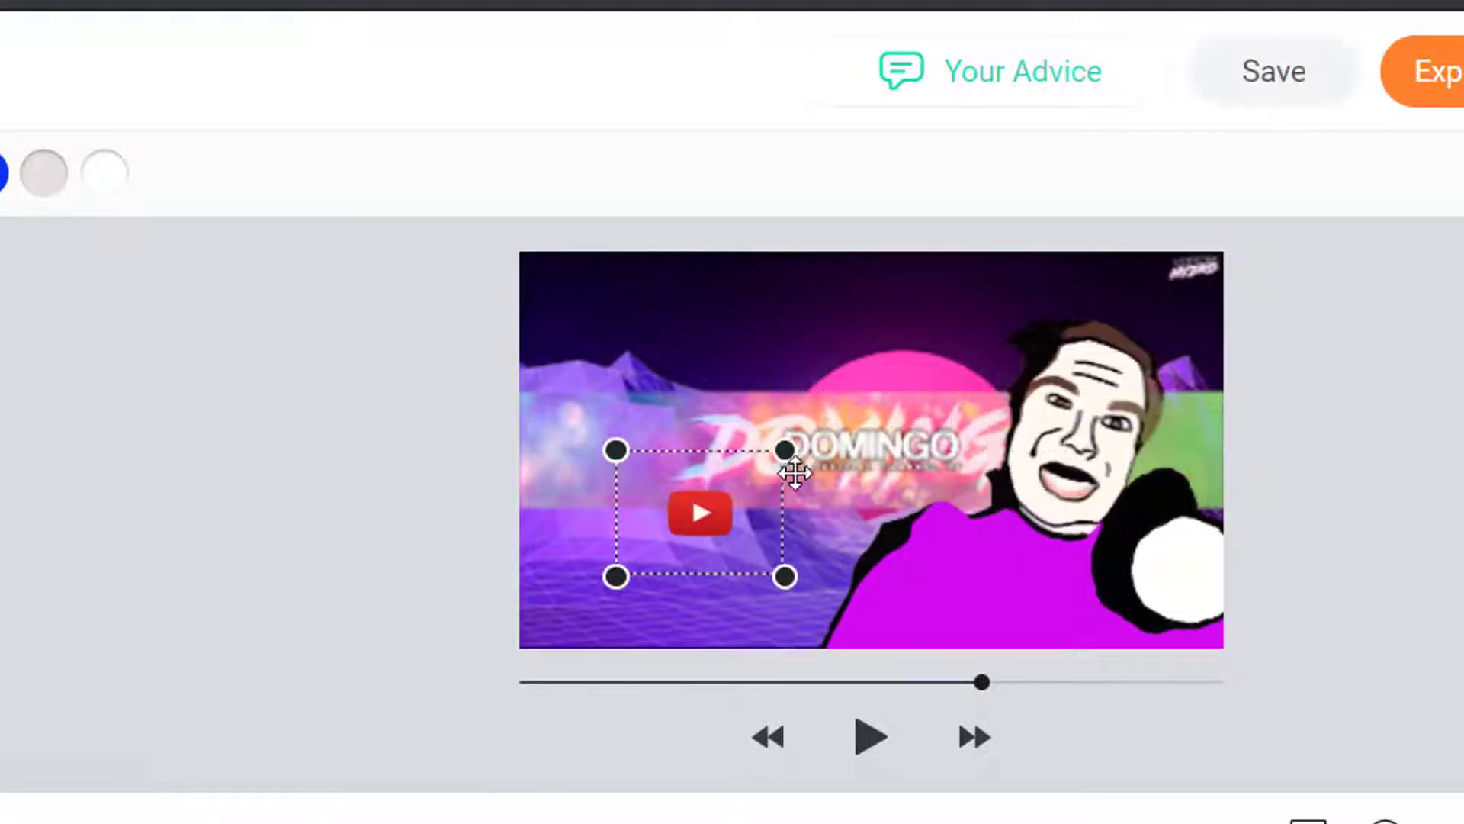
pyautogui.moveTo(789, 453); pyautogui.dragTo(1250, 336)
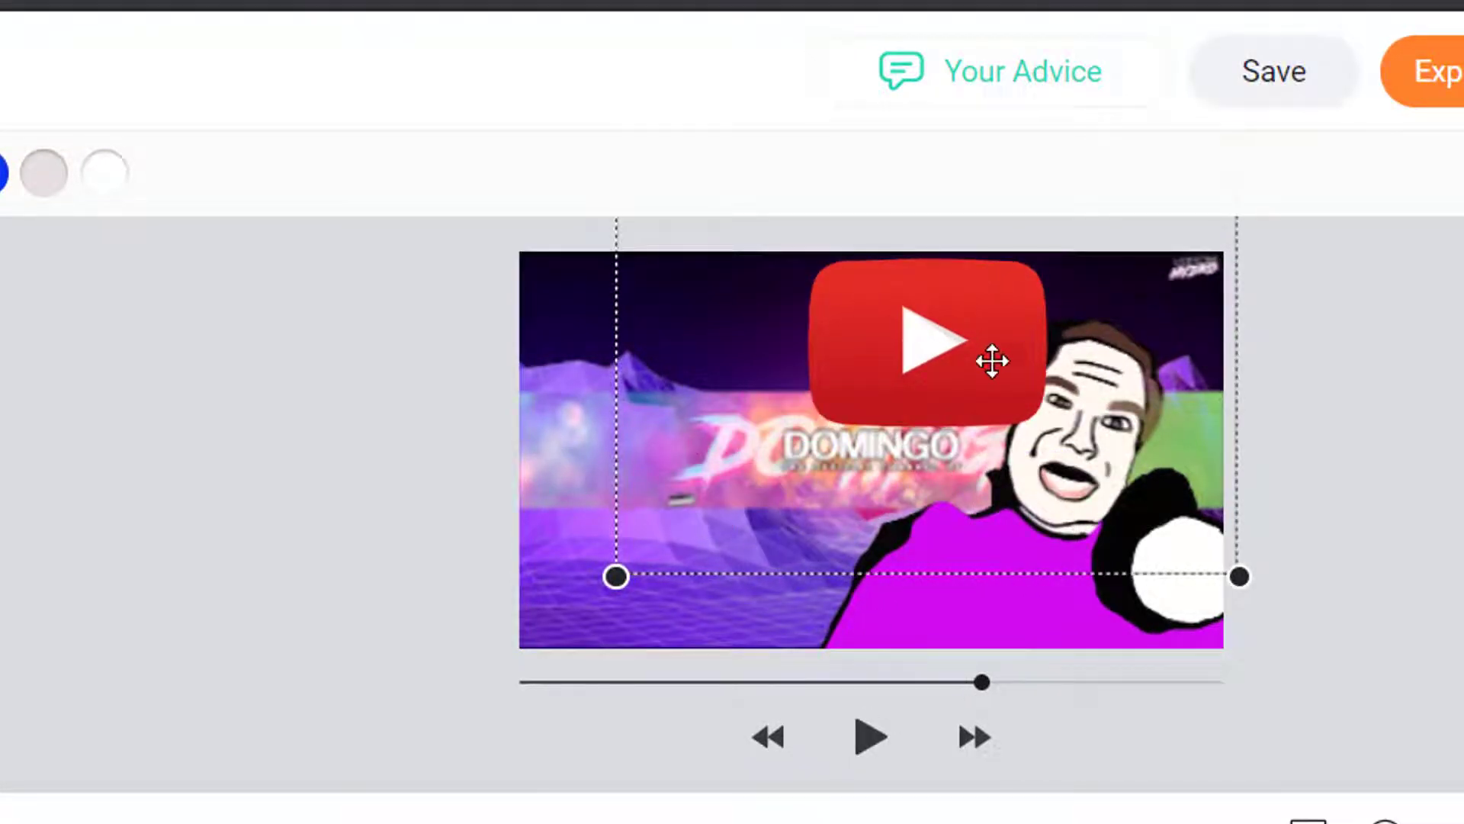
pyautogui.moveTo(798, 500); pyautogui.dragTo(678, 579)
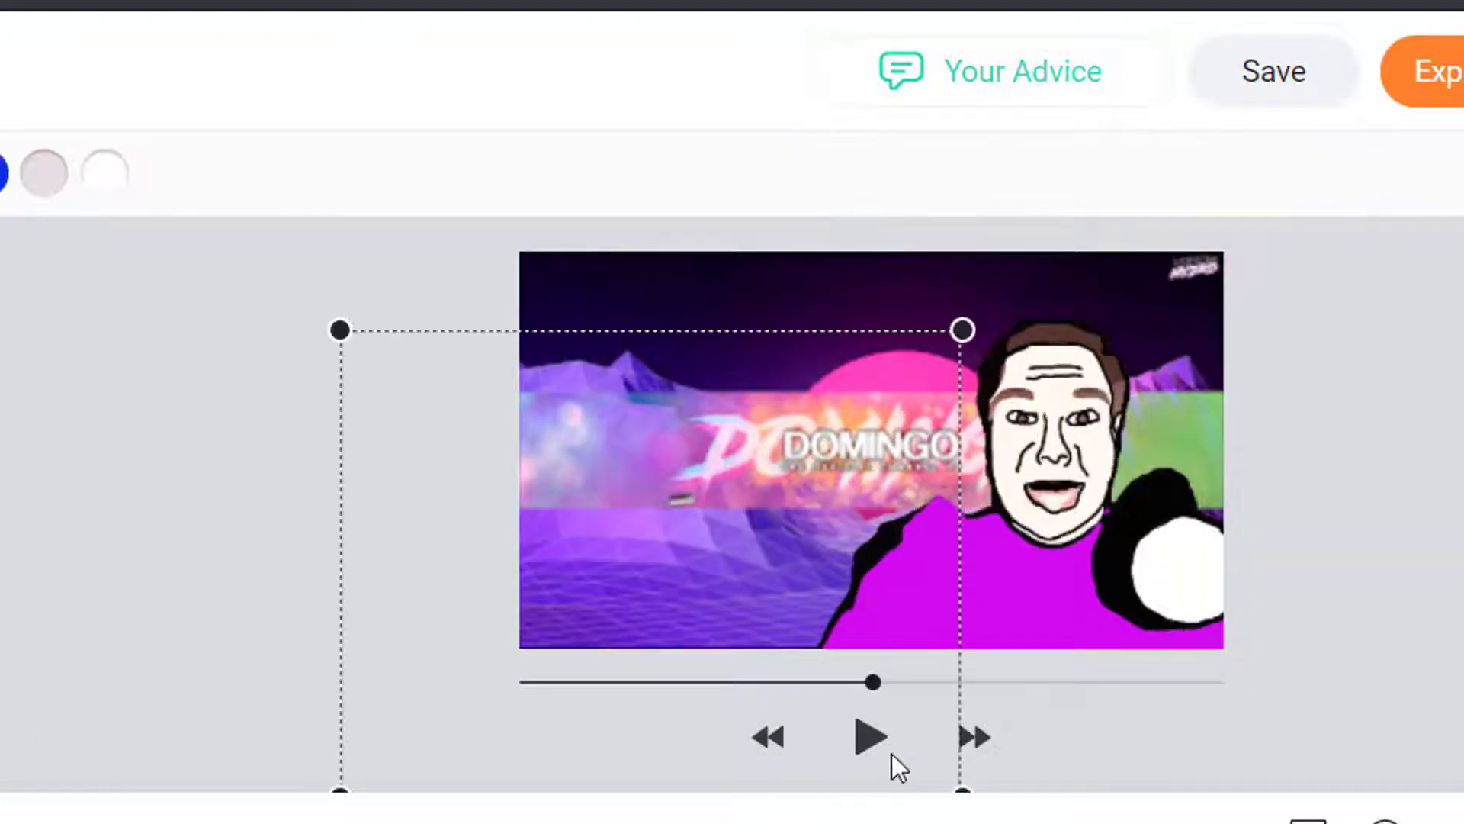
pyautogui.click(857, 746)
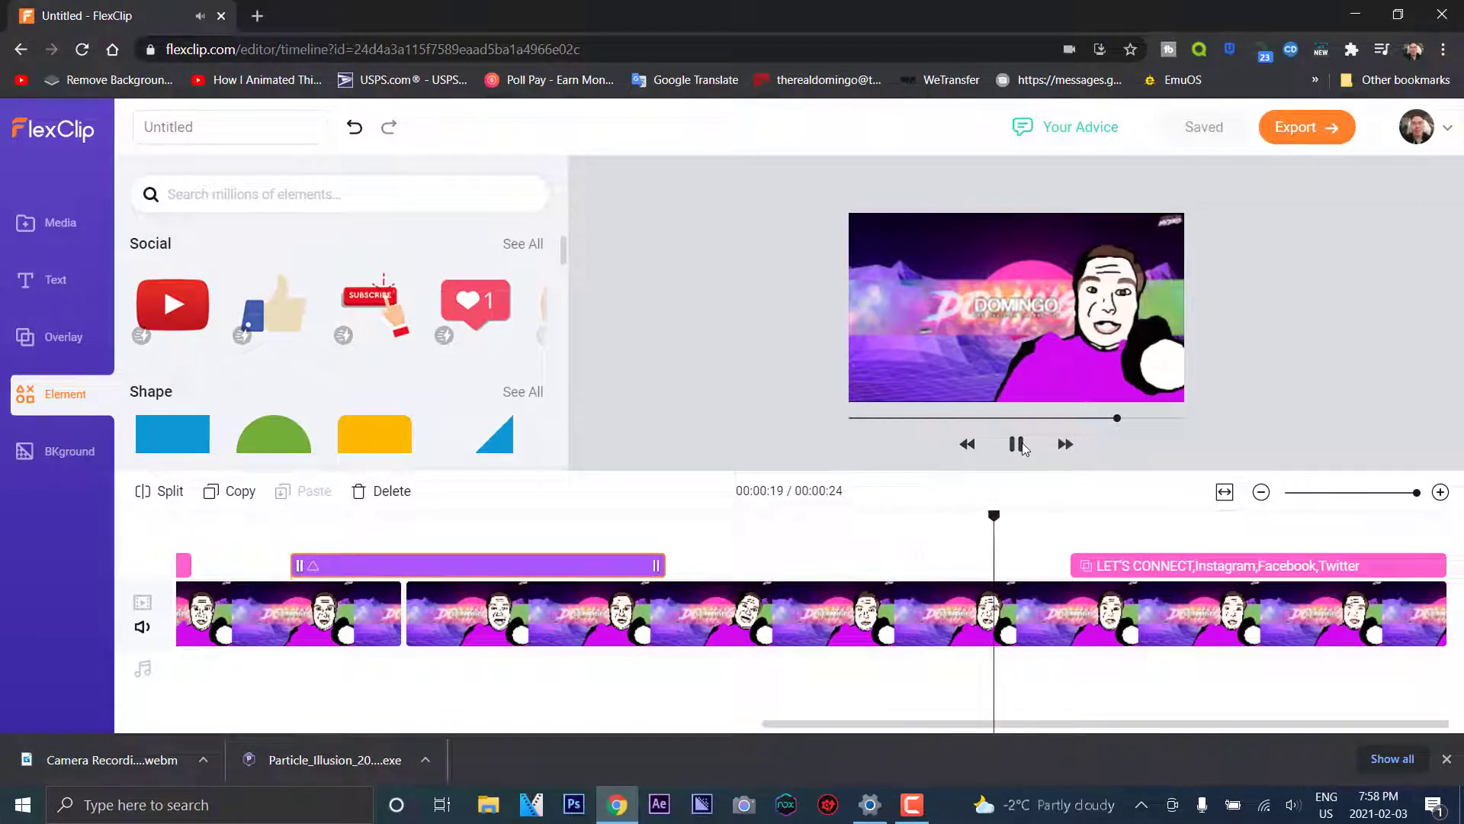
# Start the Subscribe sticker earlier, enlarge it at the lower left, and preview to 00:00:22
pyautogui.click(1015, 443)
pyautogui.moveTo(361, 306)
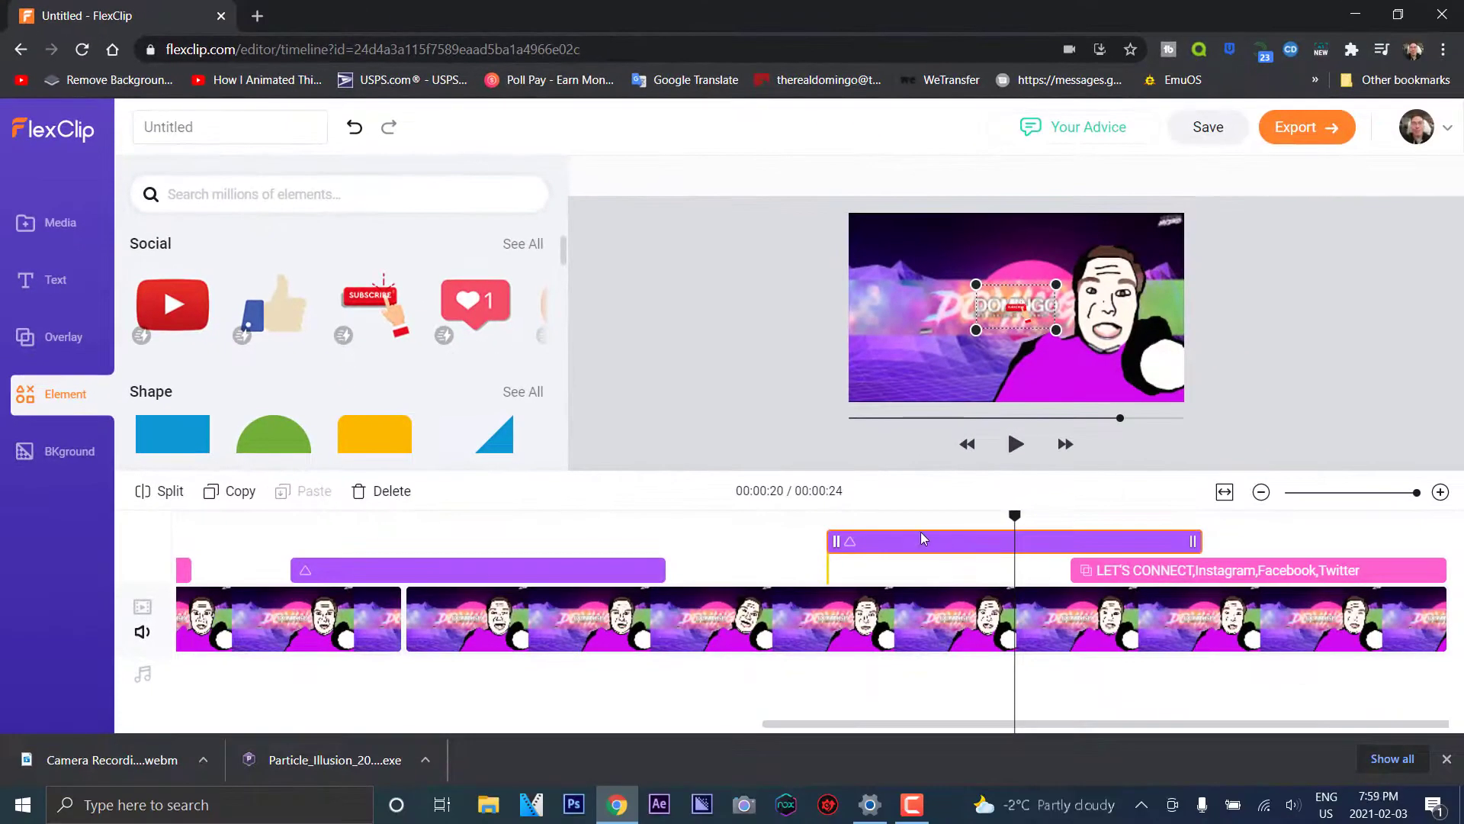
pyautogui.moveTo(921, 532); pyautogui.dragTo(710, 515)
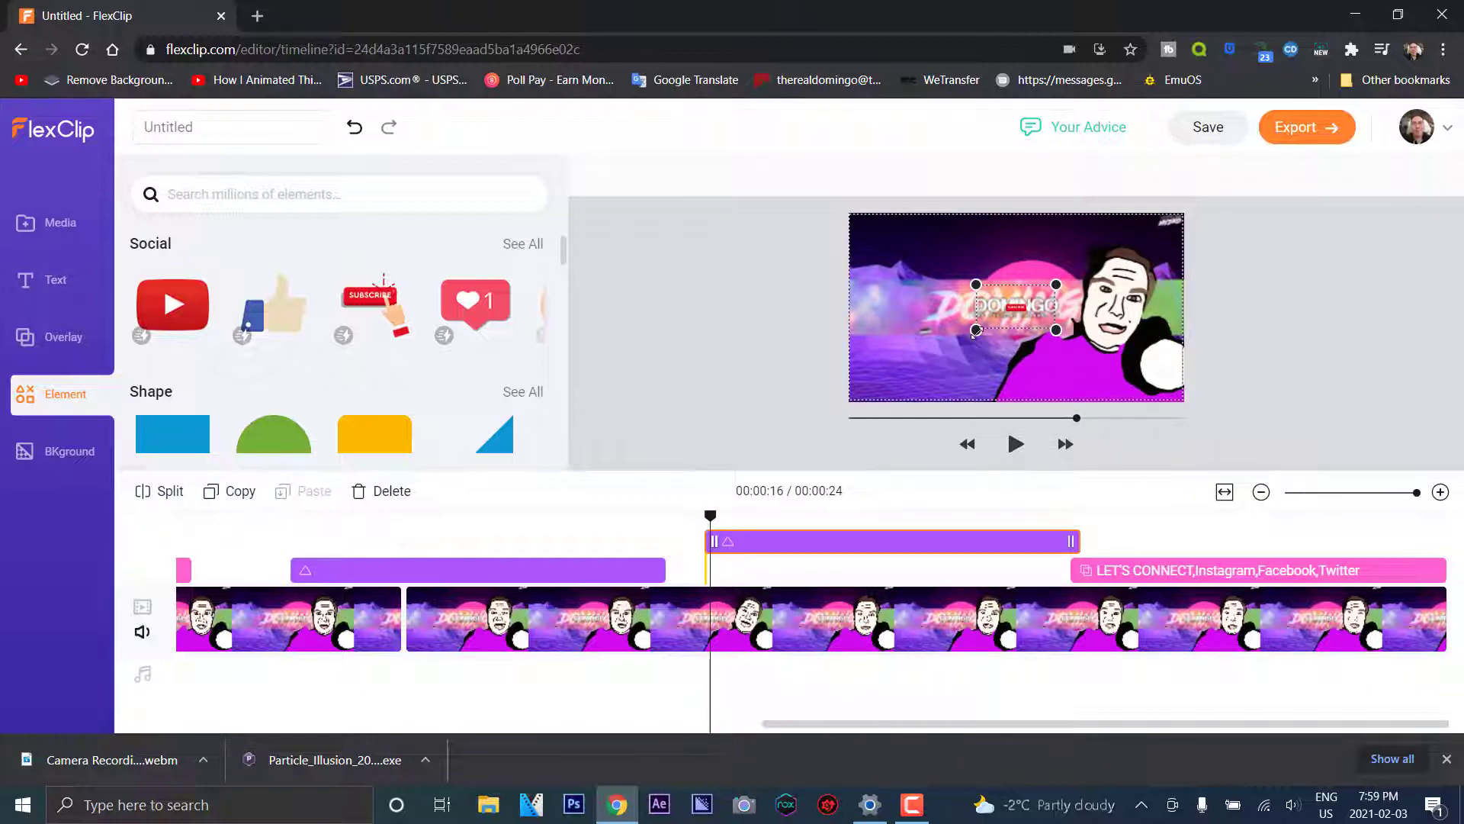
pyautogui.moveTo(912, 361); pyautogui.dragTo(756, 454)
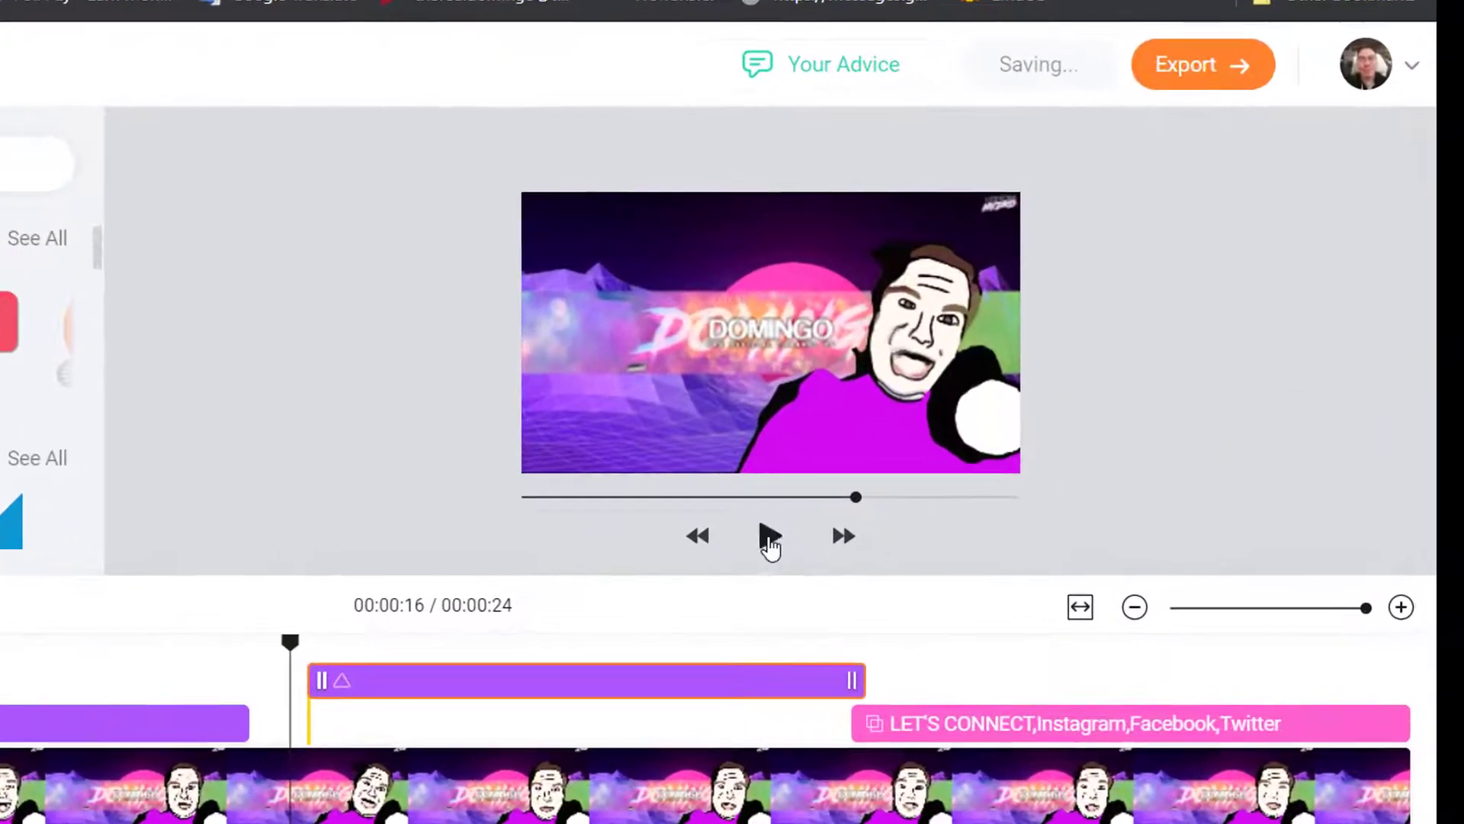
pyautogui.click(1016, 444)
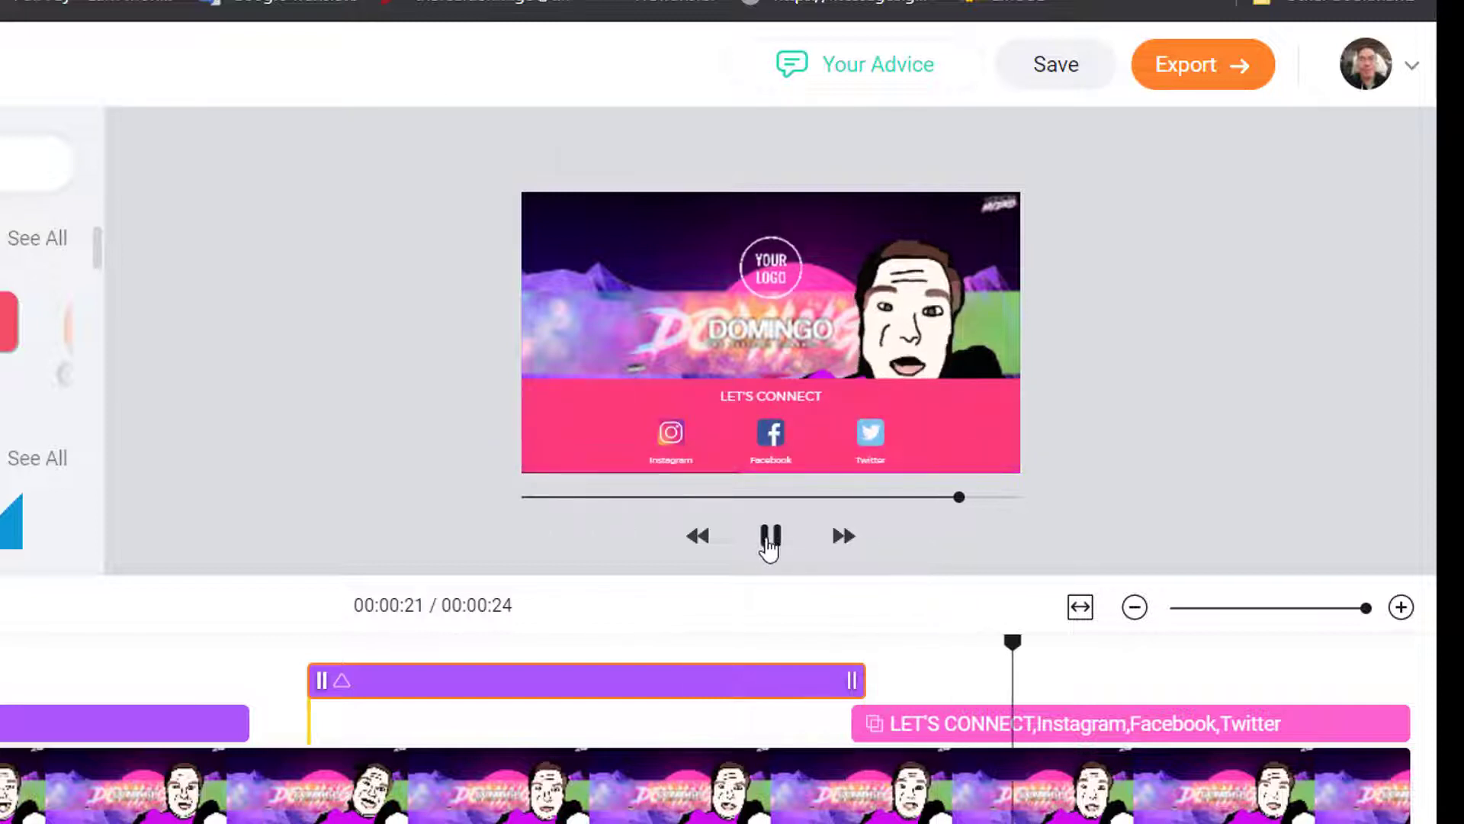
pyautogui.click(778, 541)
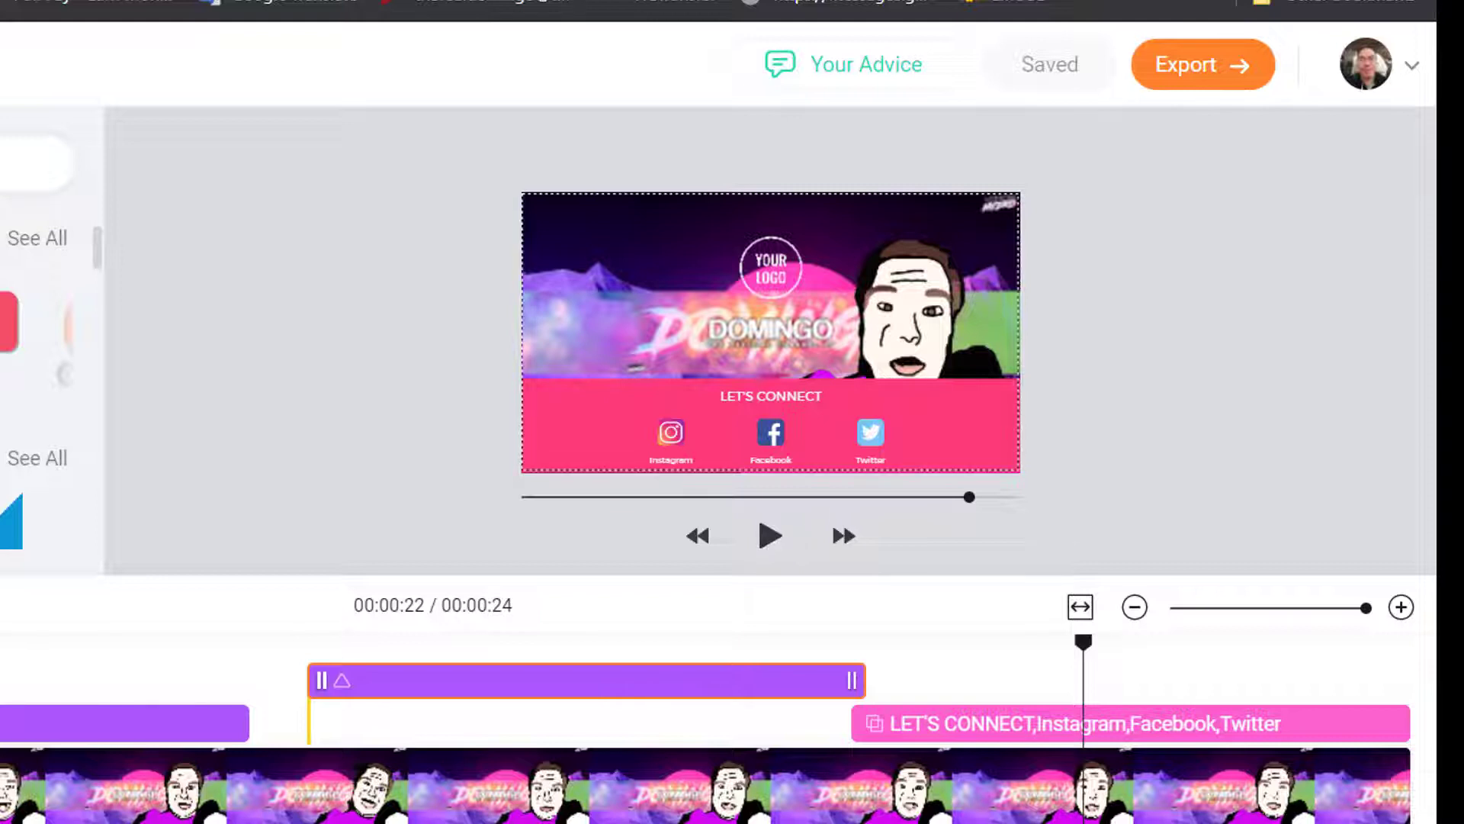
# Page through the Social sticker row and open its See All collection
pyautogui.scroll(1, 49, 286)
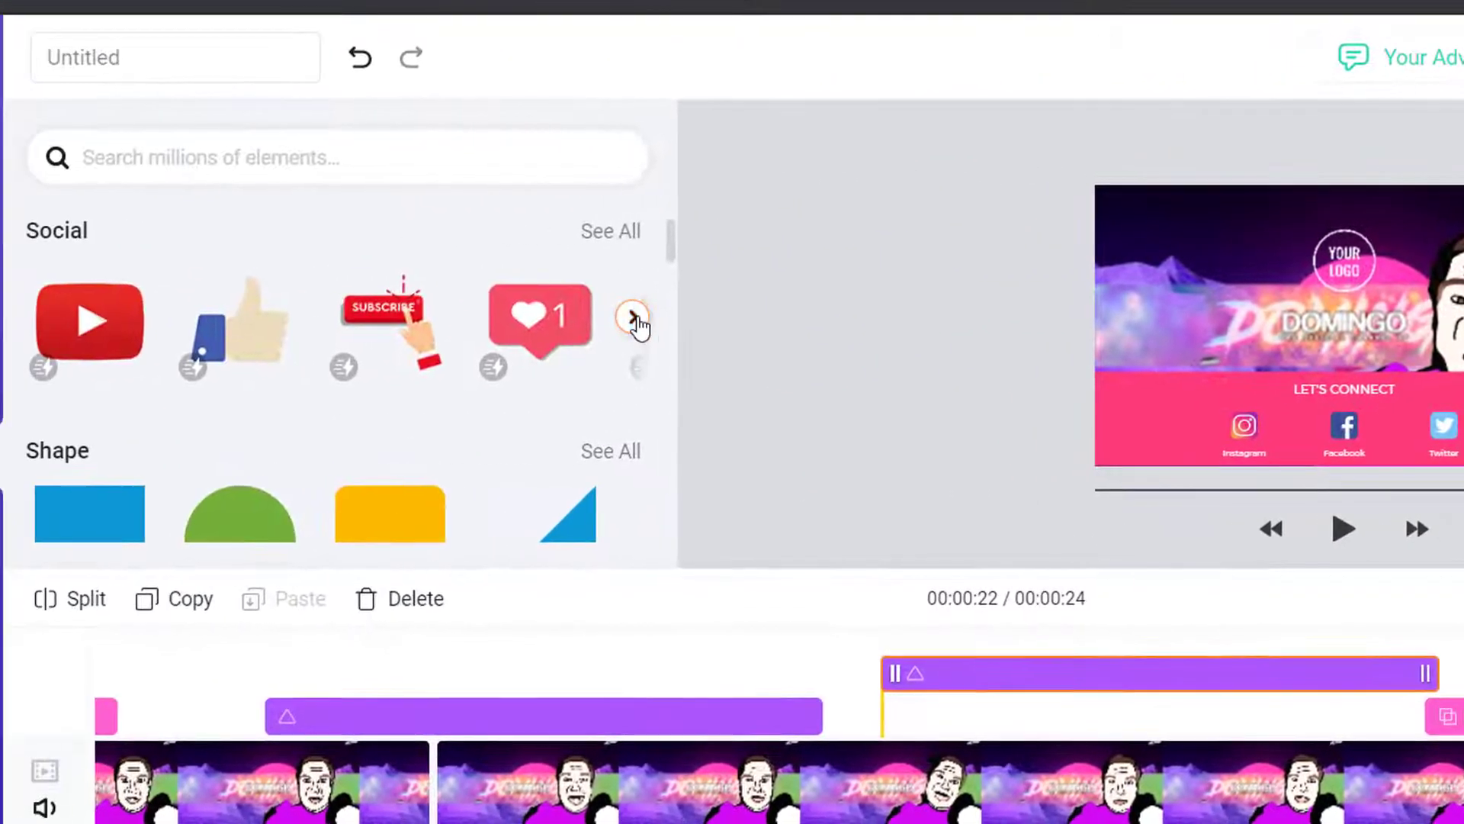
pyautogui.click(66, 330)
pyautogui.click(638, 325)
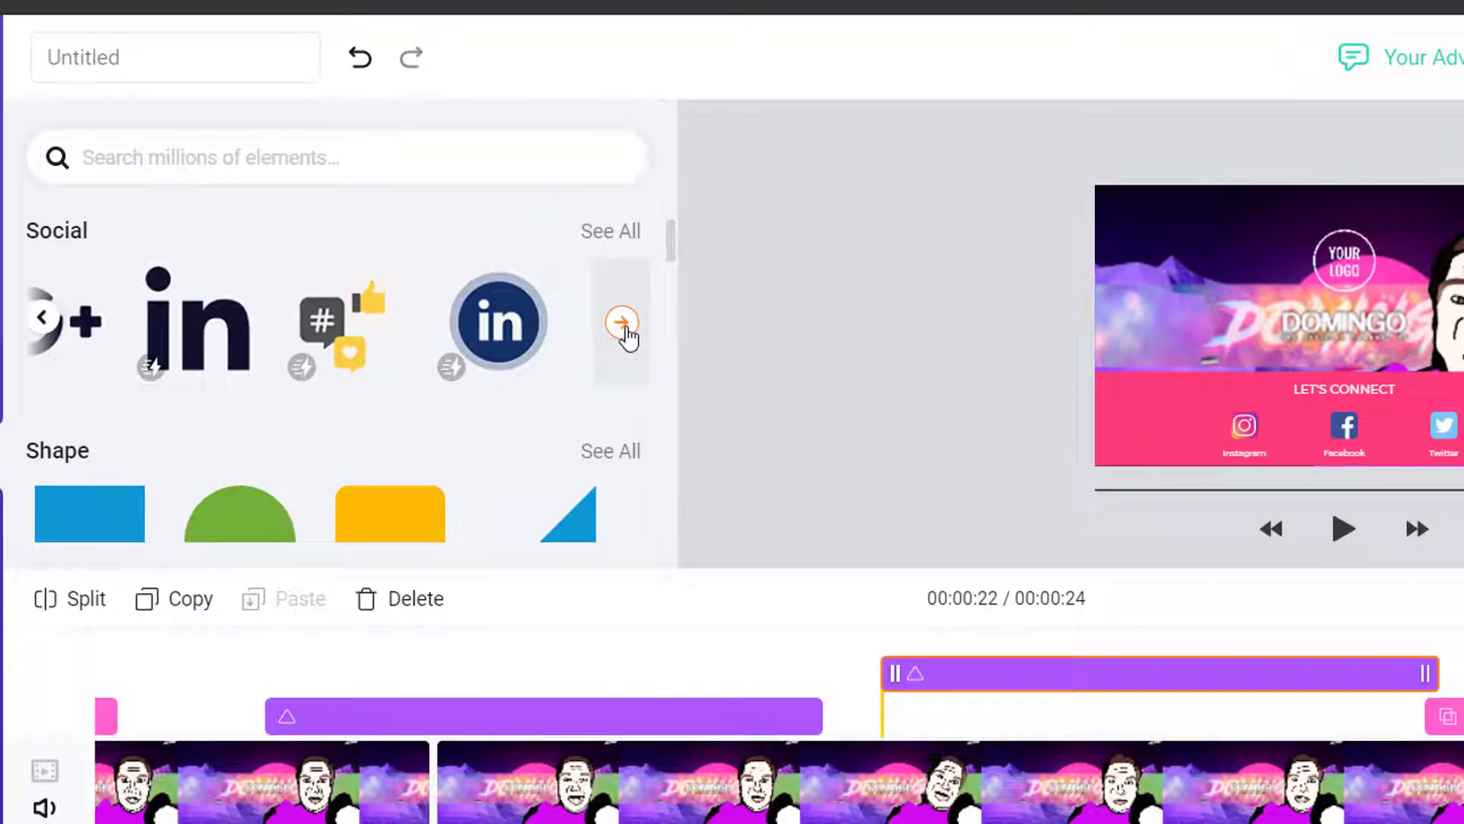
pyautogui.click(44, 326)
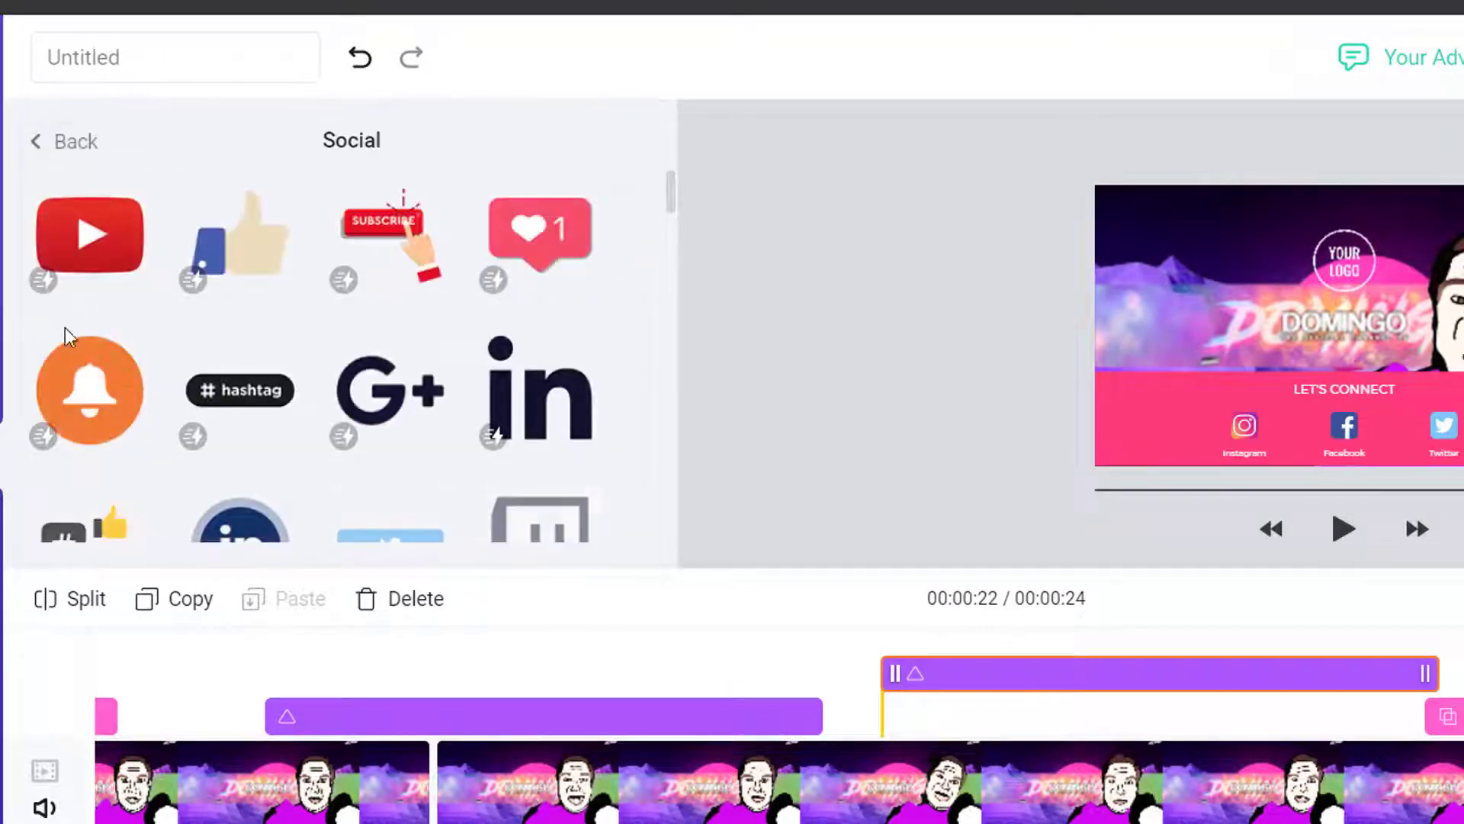
# Scroll the Social sticker grid to browse YouTube, Behance, Vimeo, Facebook and Instagram icons
pyautogui.scroll(-2, 353, 355)
pyautogui.scroll(2, 353, 359)
pyautogui.moveTo(555, 282)
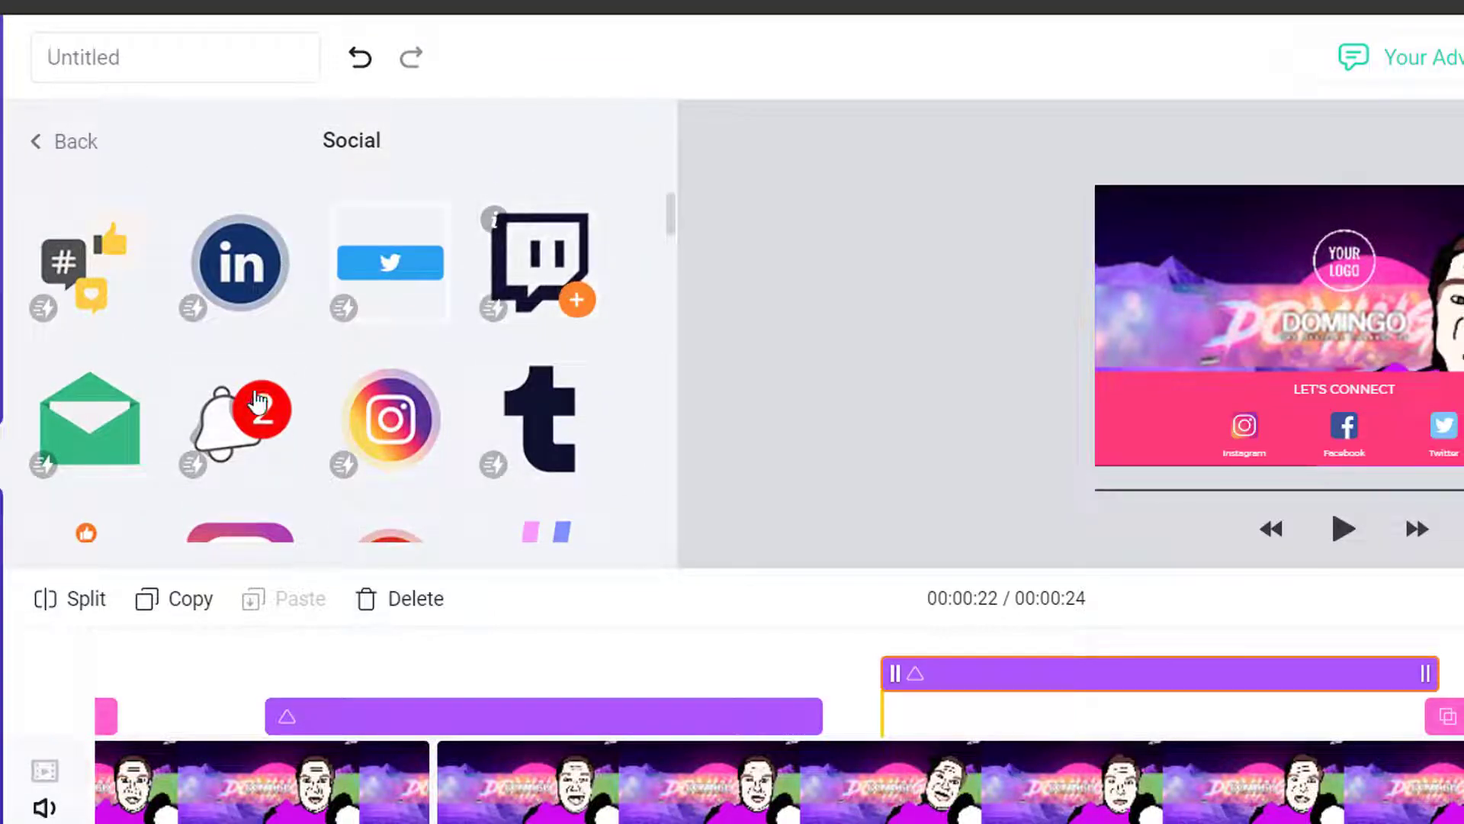
pyautogui.moveTo(226, 422)
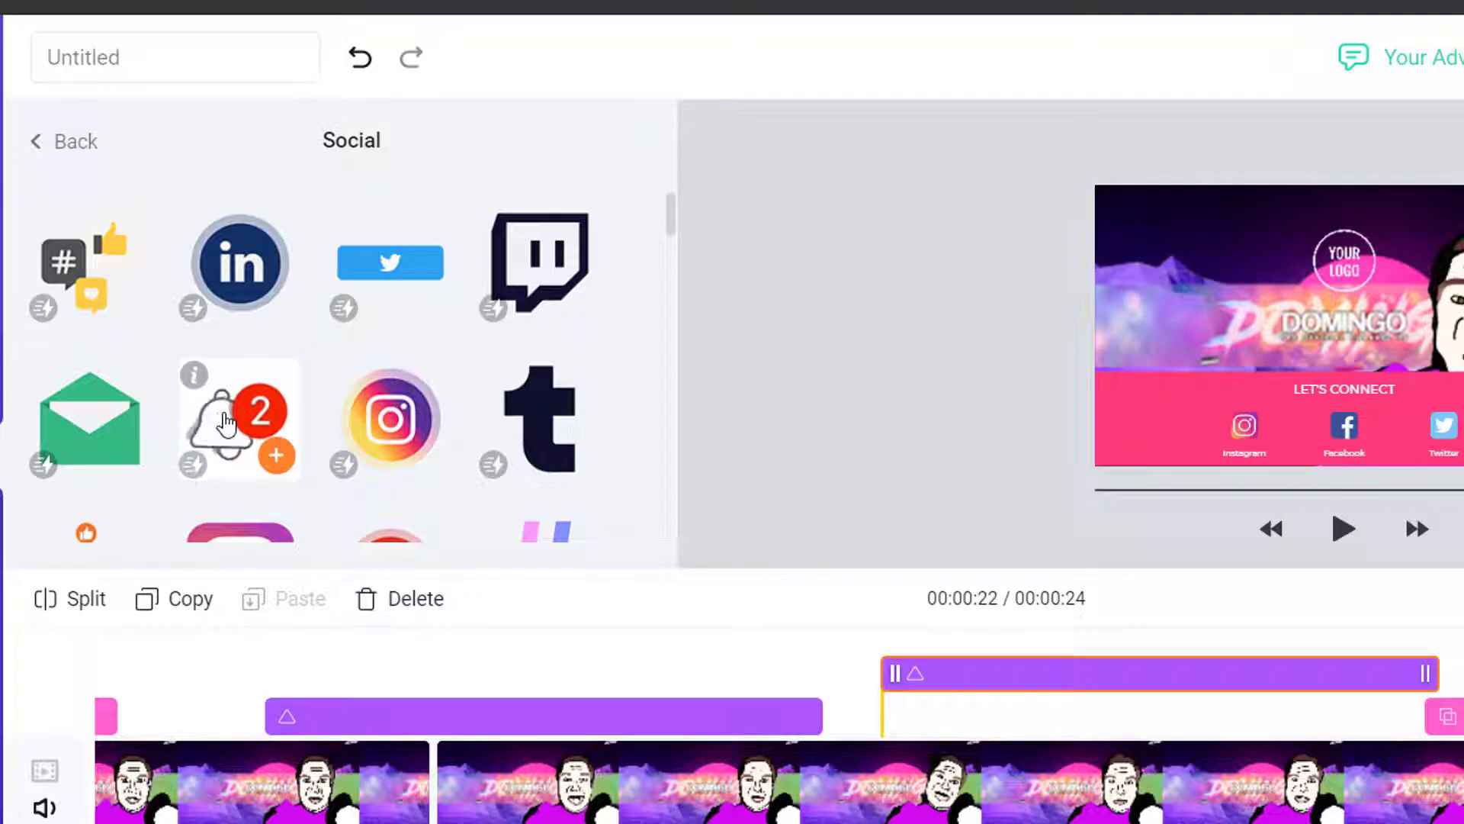
pyautogui.moveTo(376, 409)
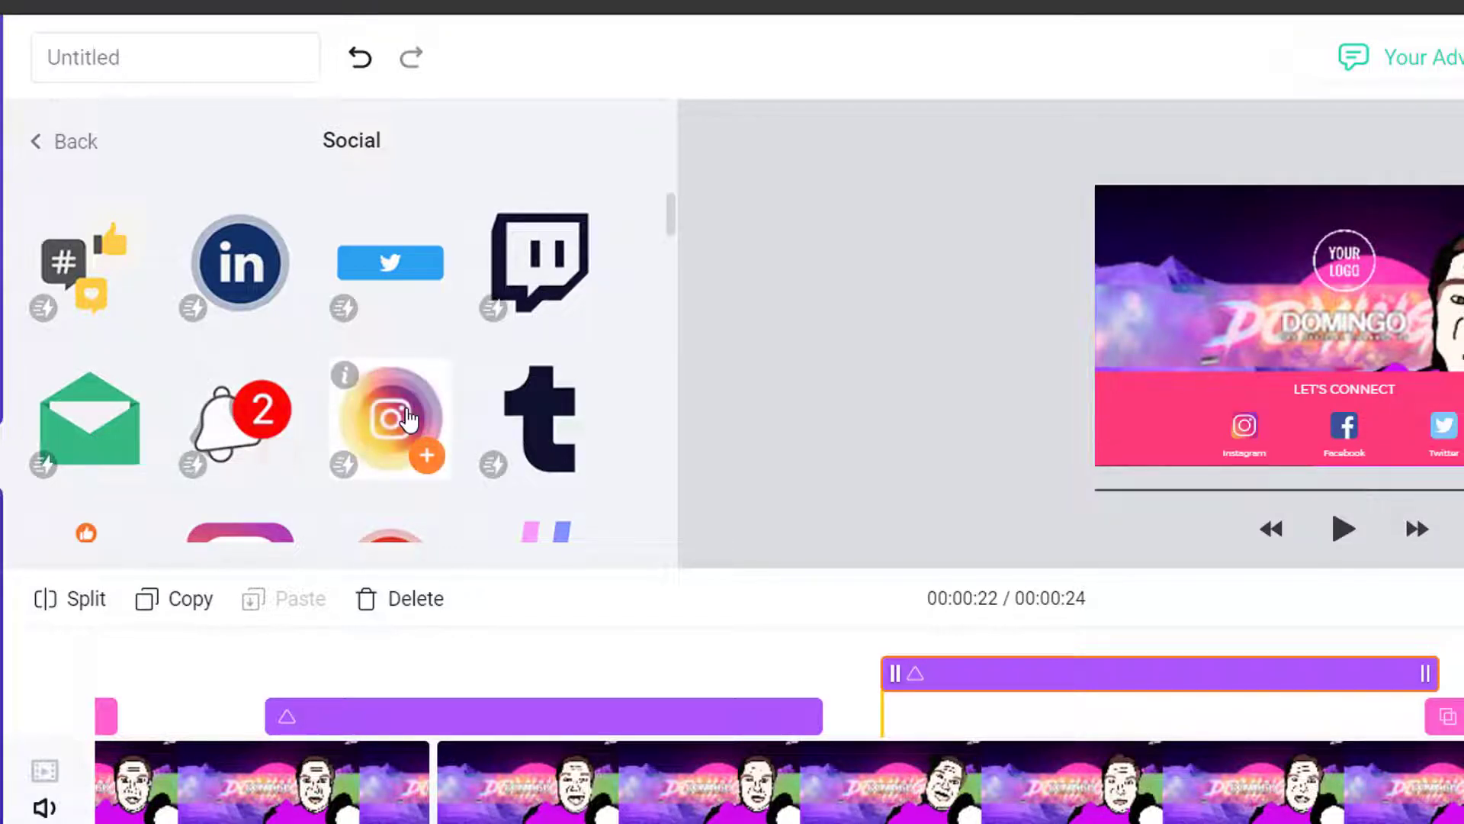
pyautogui.scroll(-3, 408, 418)
pyautogui.moveTo(197, 316)
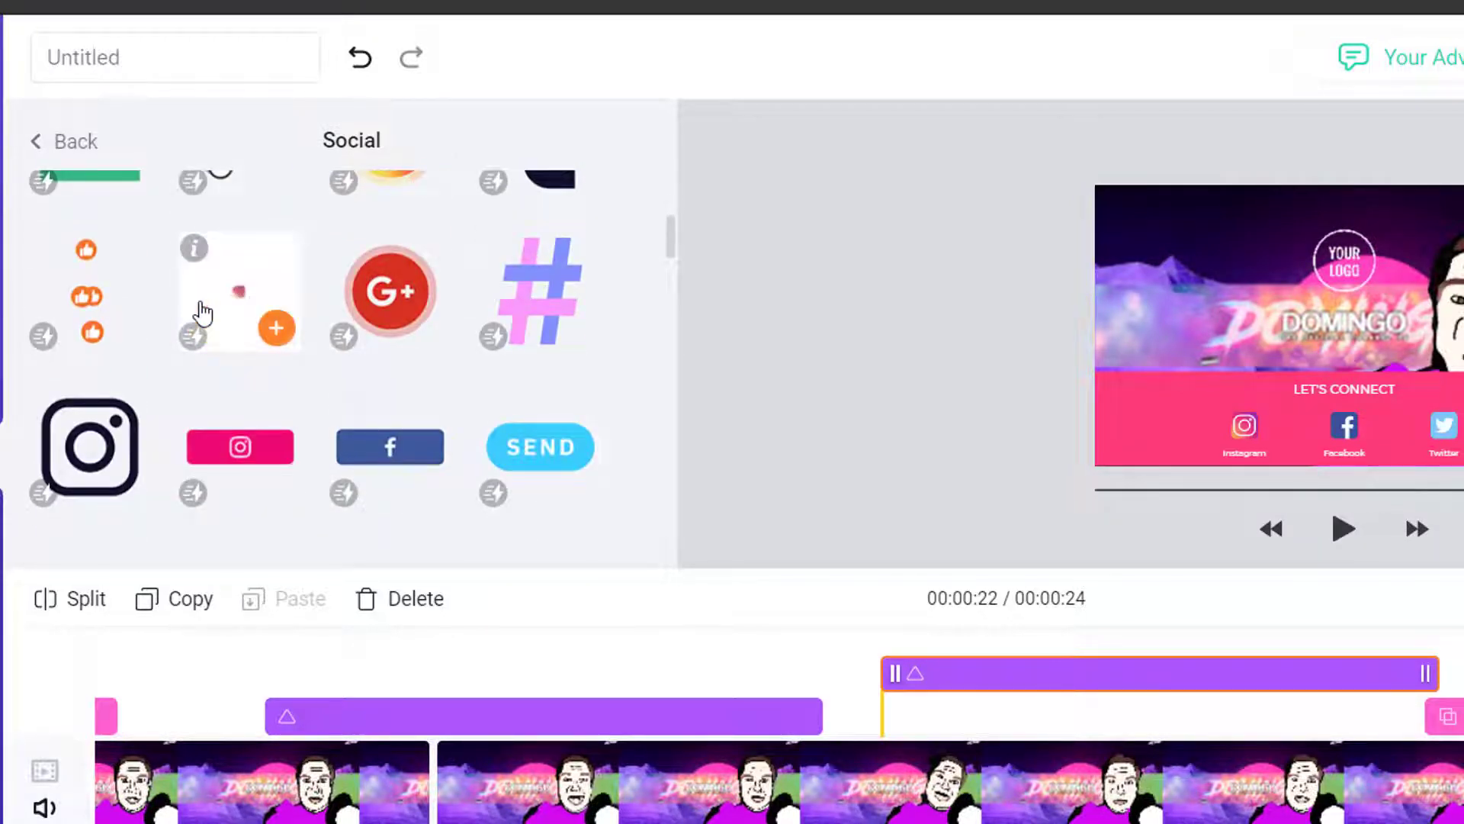
pyautogui.moveTo(368, 299)
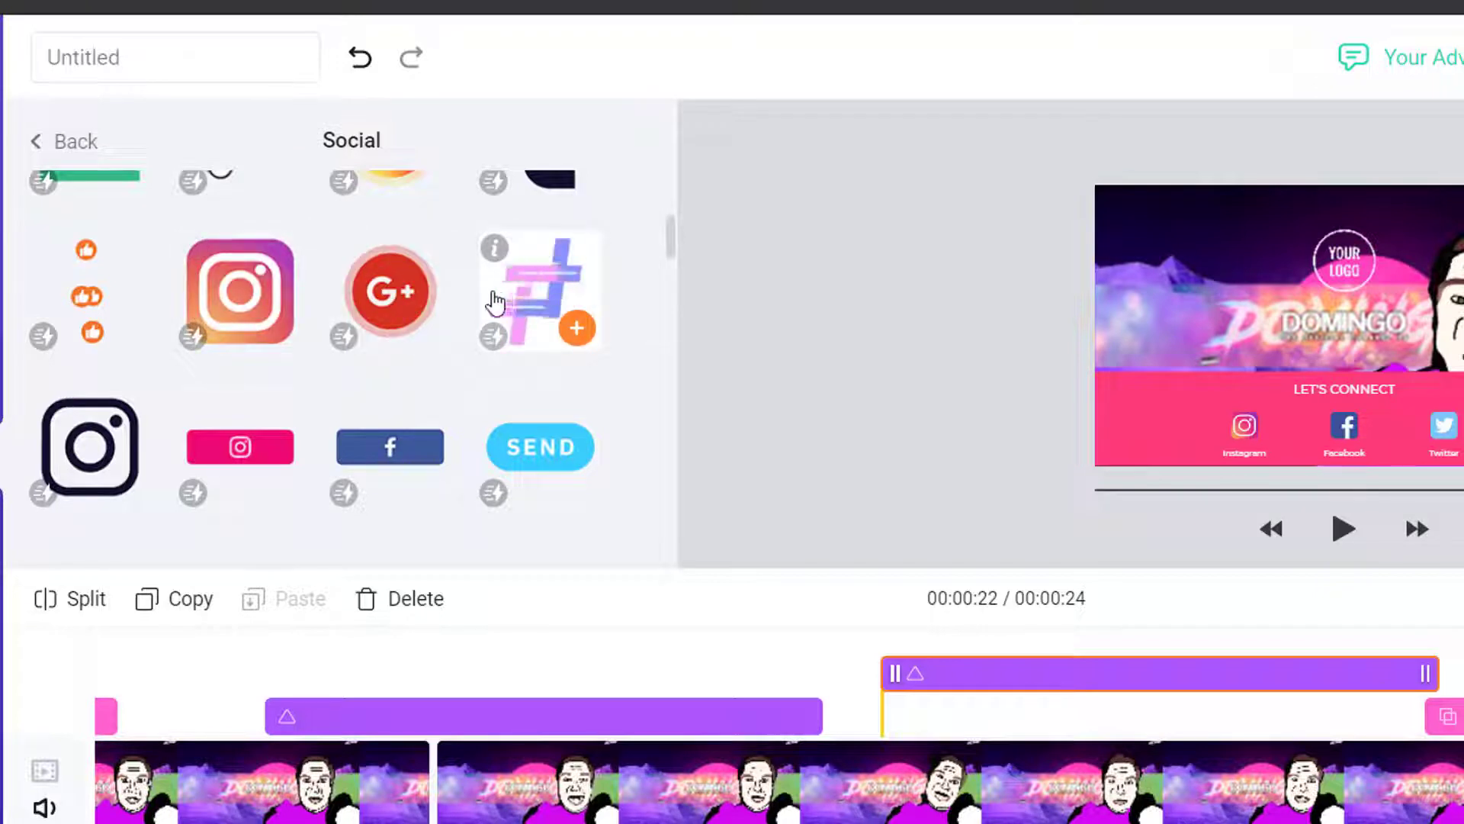
pyautogui.moveTo(55, 471)
pyautogui.moveTo(279, 451)
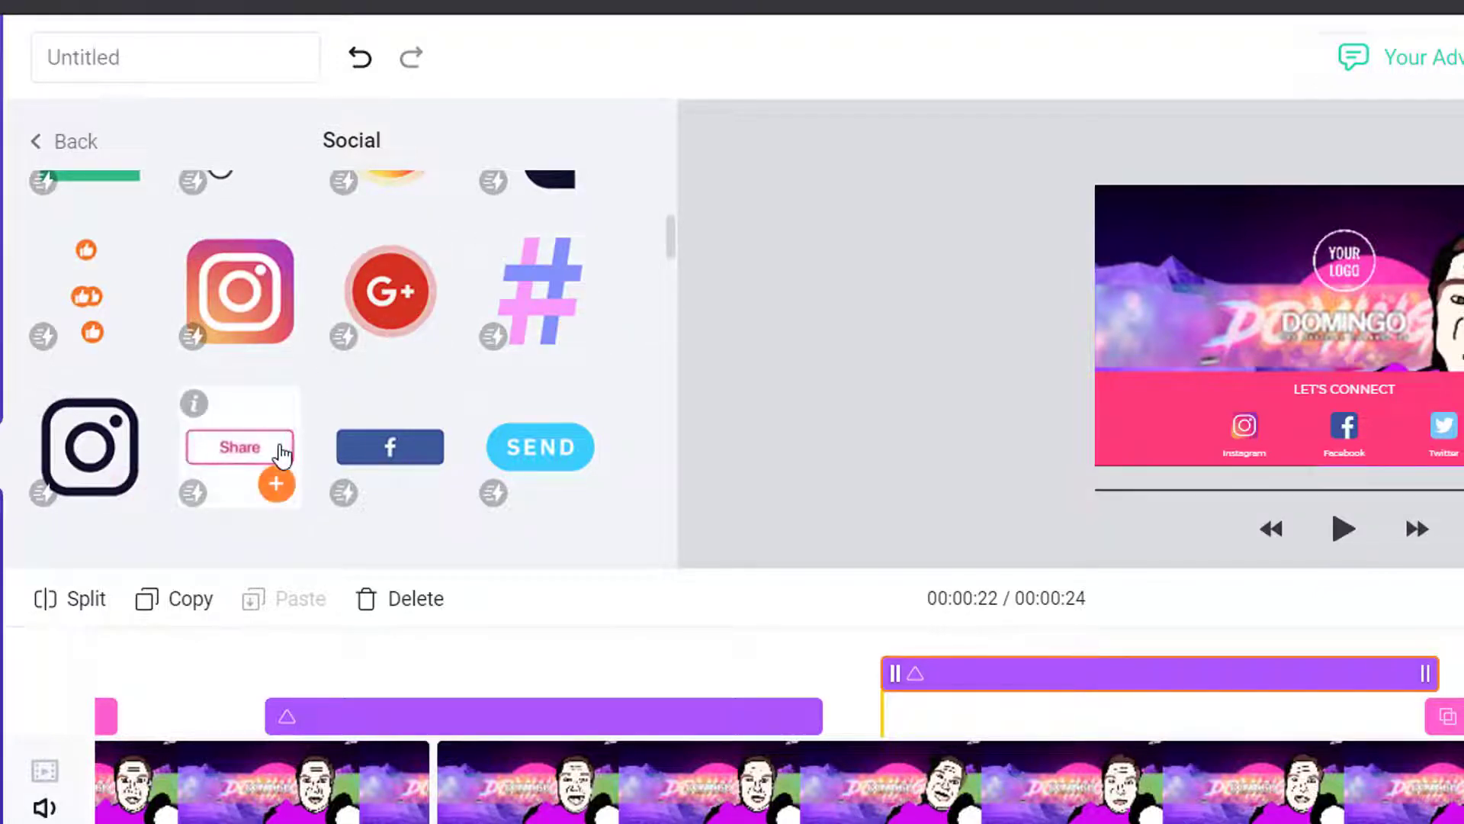
pyautogui.scroll(-3, 373, 435)
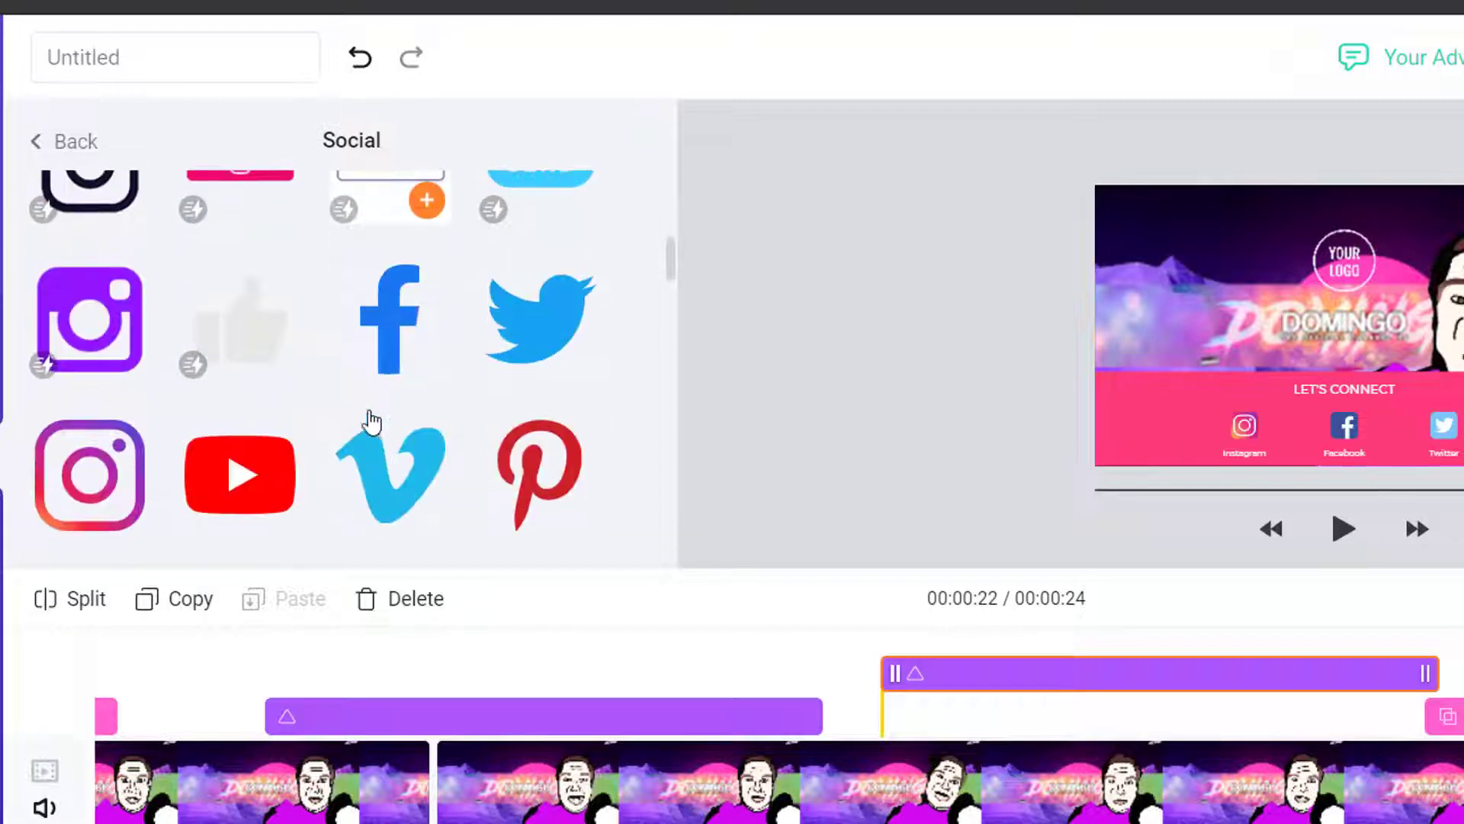
pyautogui.moveTo(419, 352)
pyautogui.moveTo(515, 328)
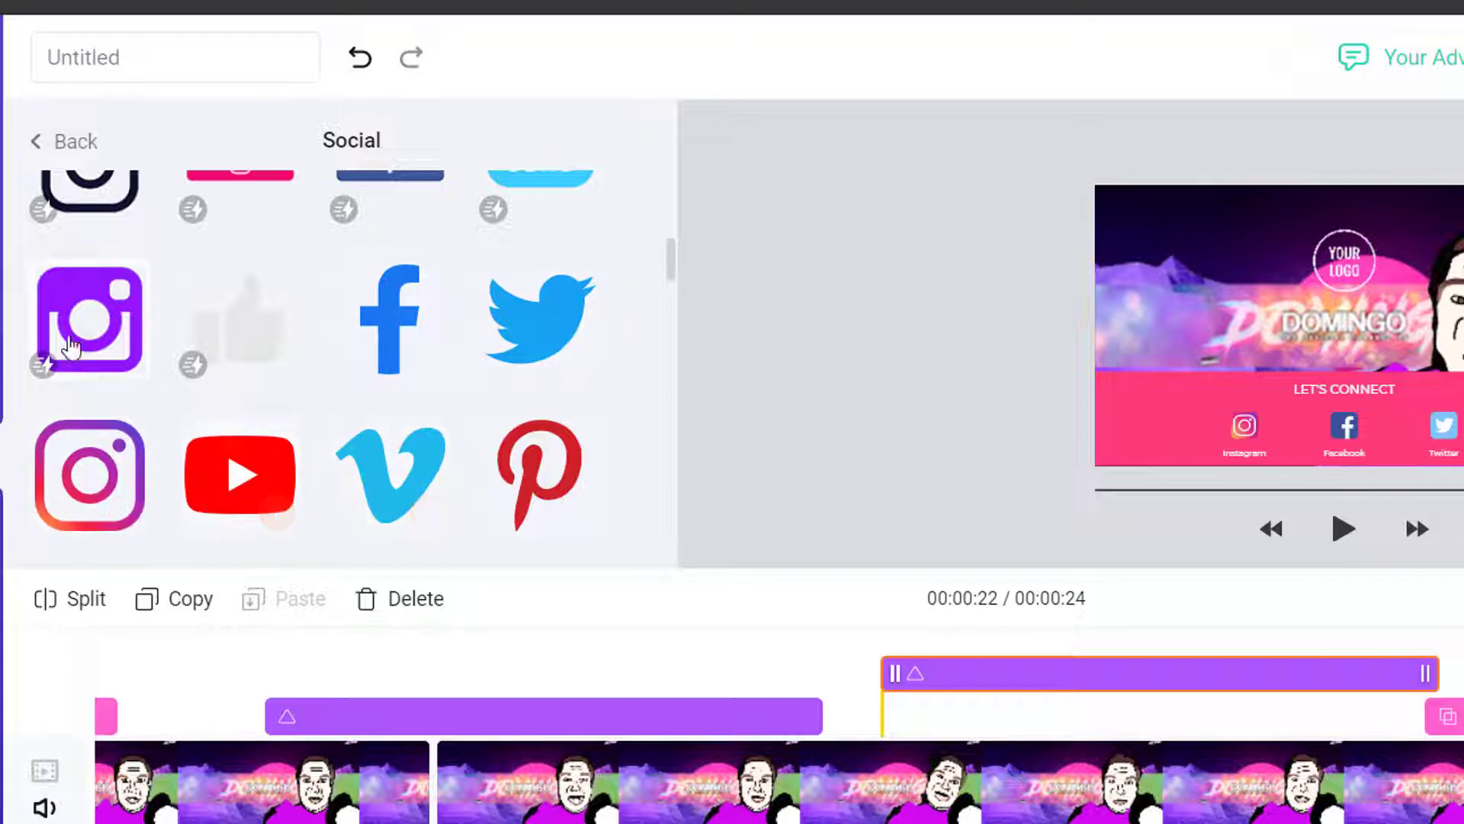
pyautogui.moveTo(70, 336)
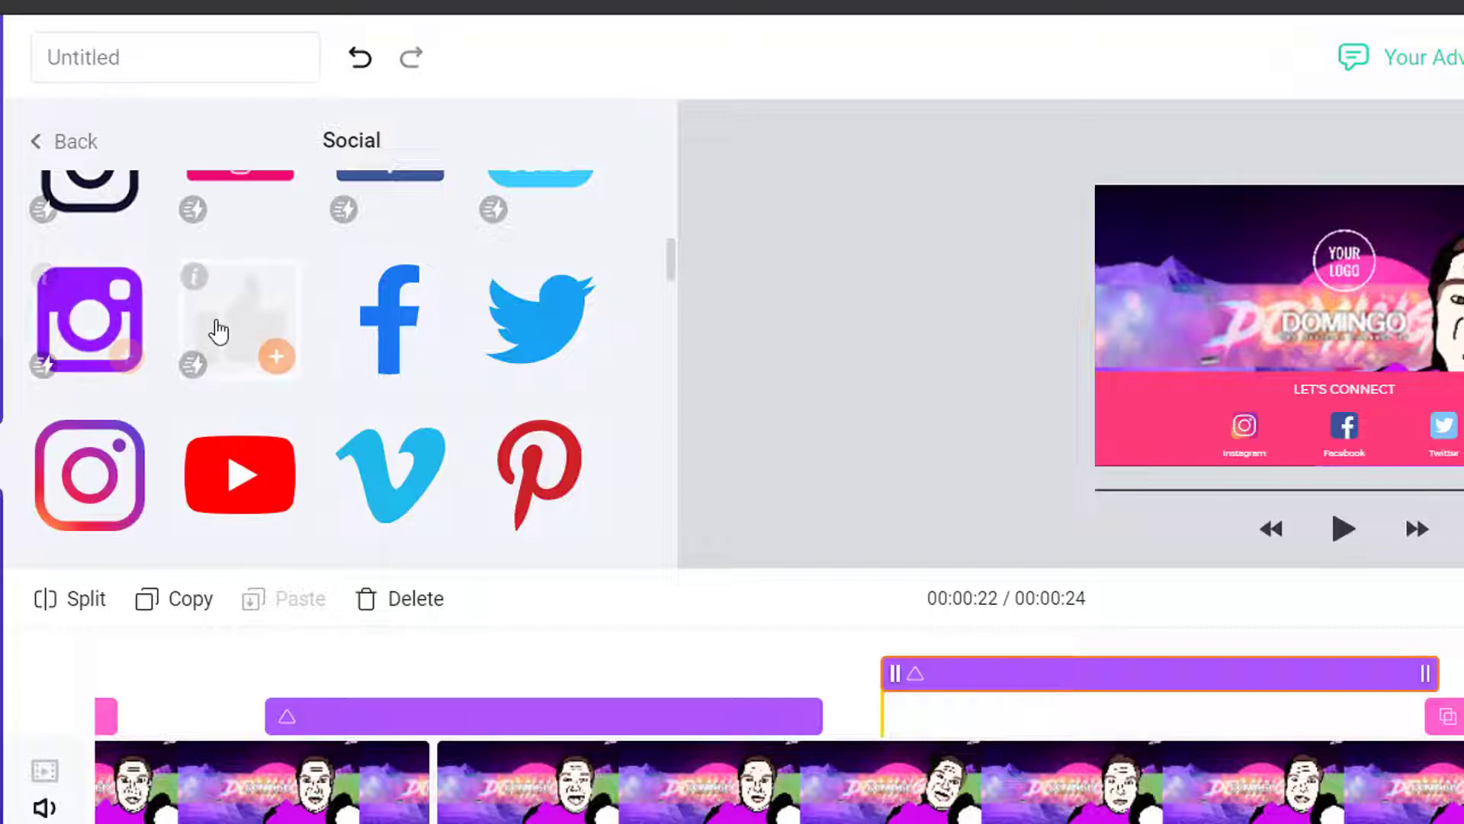
pyautogui.scroll(-3, 212, 328)
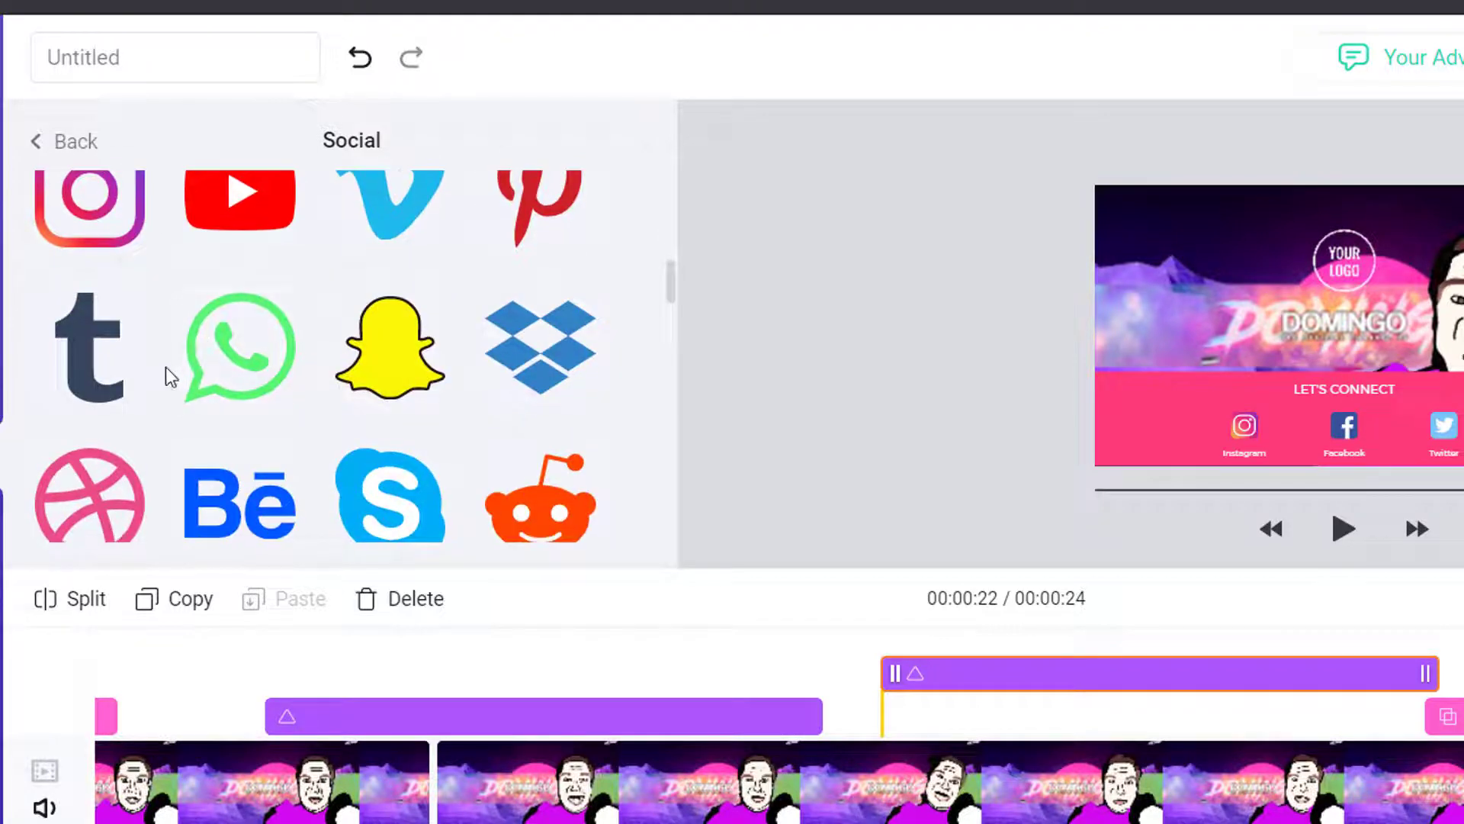
pyautogui.moveTo(264, 358)
pyautogui.scroll(-5, 293, 374)
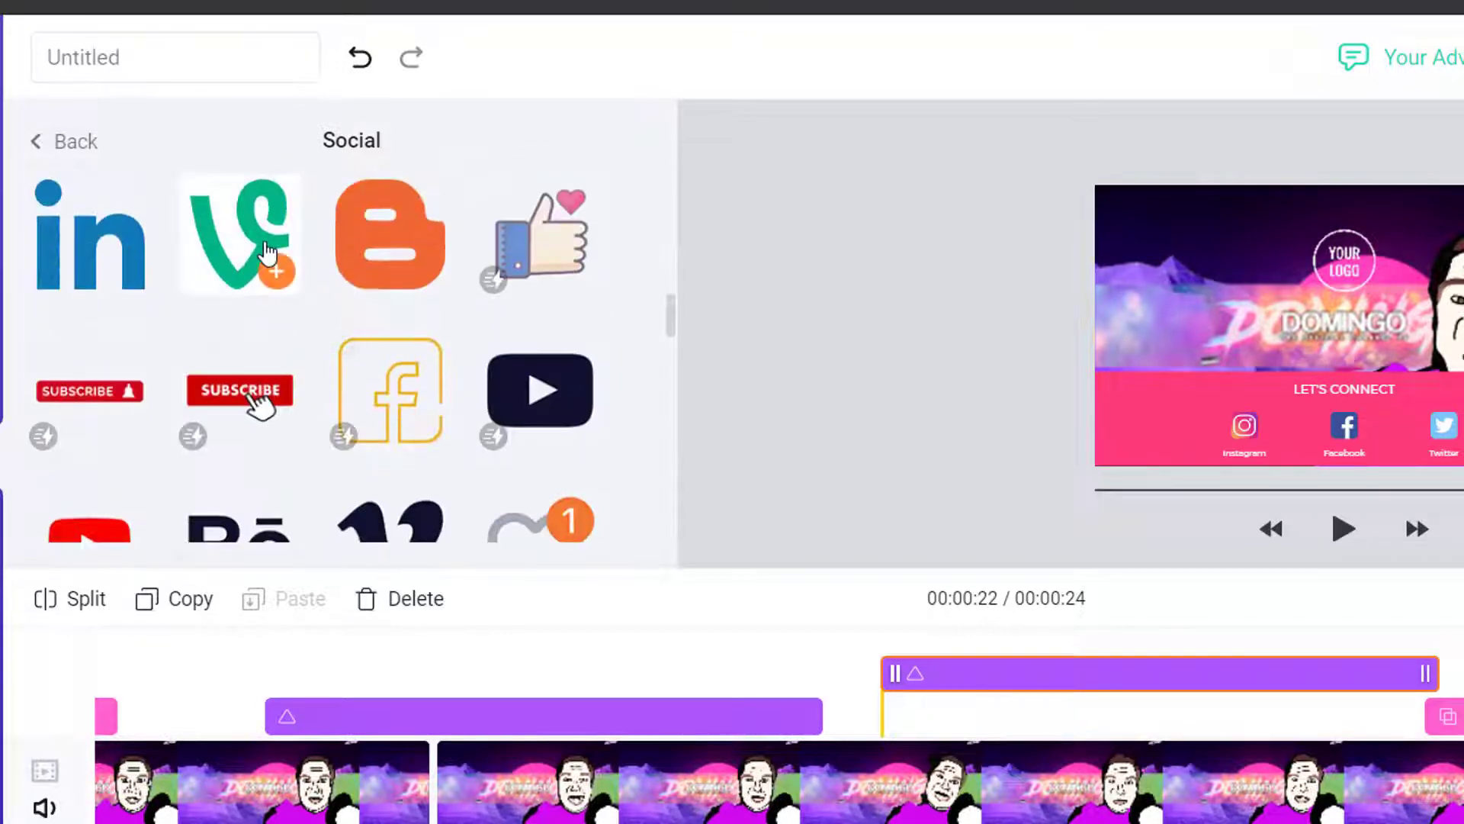
pyautogui.scroll(3, 259, 396)
pyautogui.scroll(2, 376, 359)
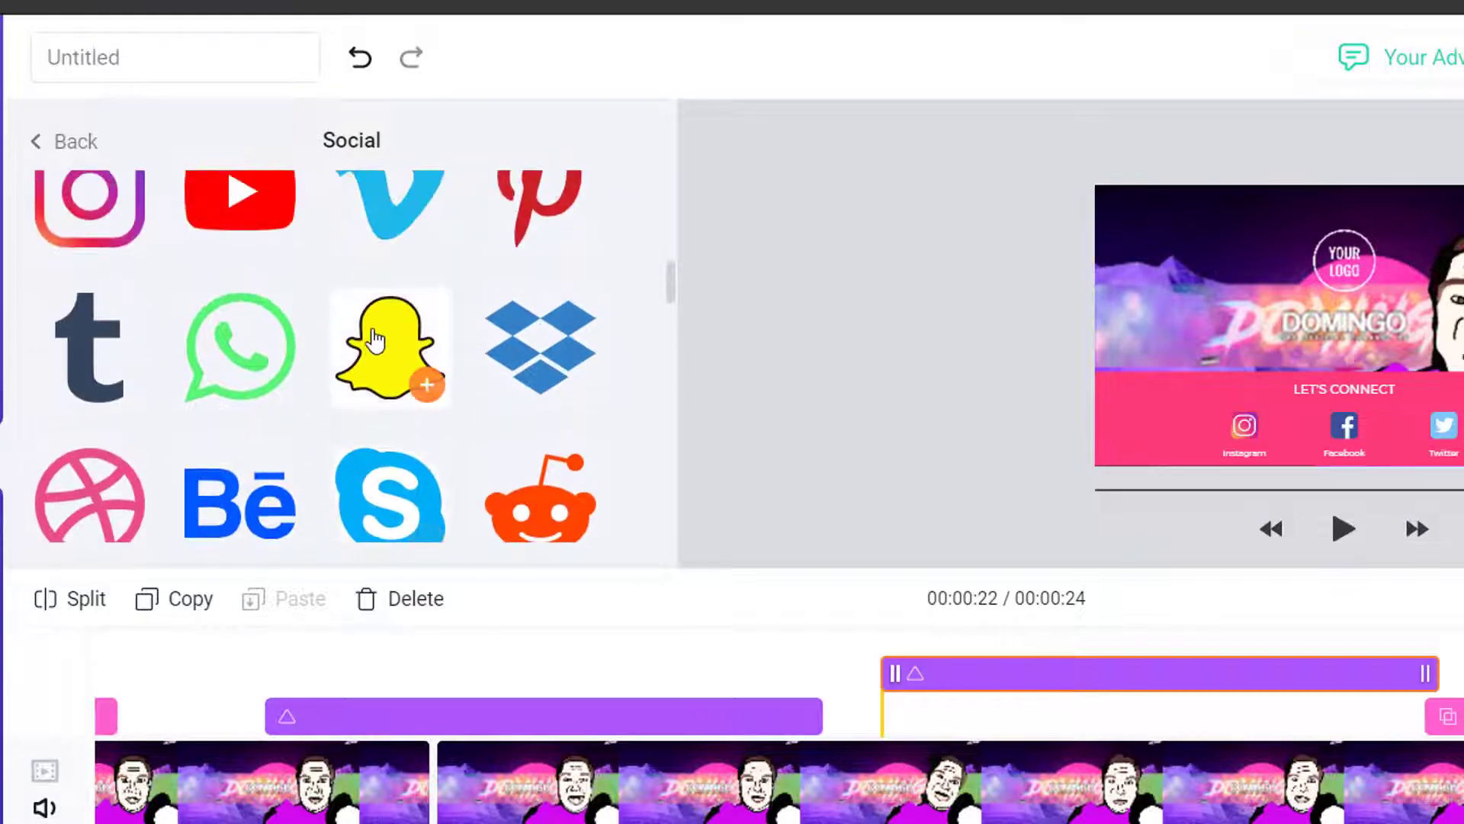
pyautogui.scroll(-3, 229, 358)
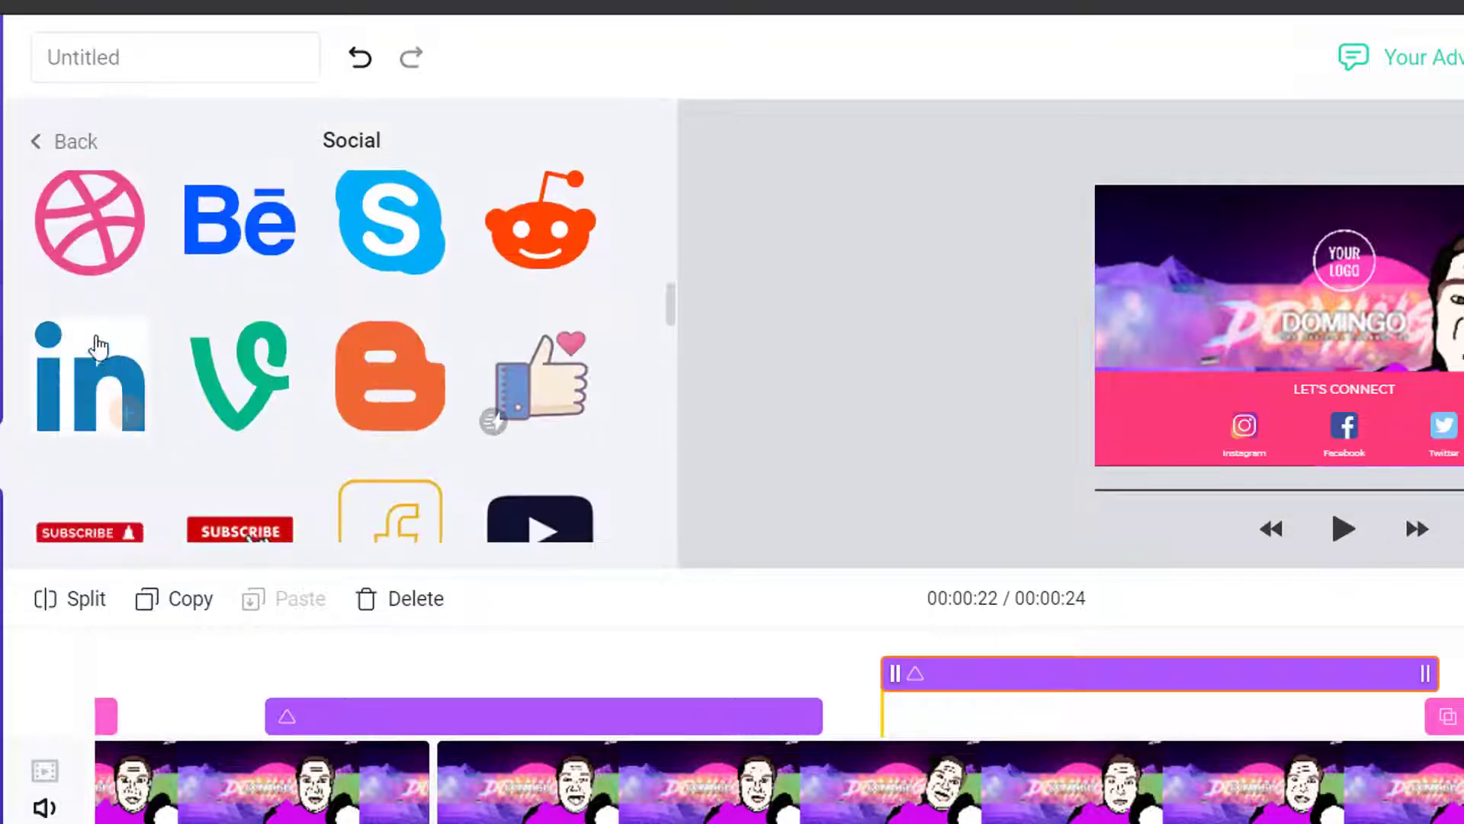
pyautogui.moveTo(102, 250)
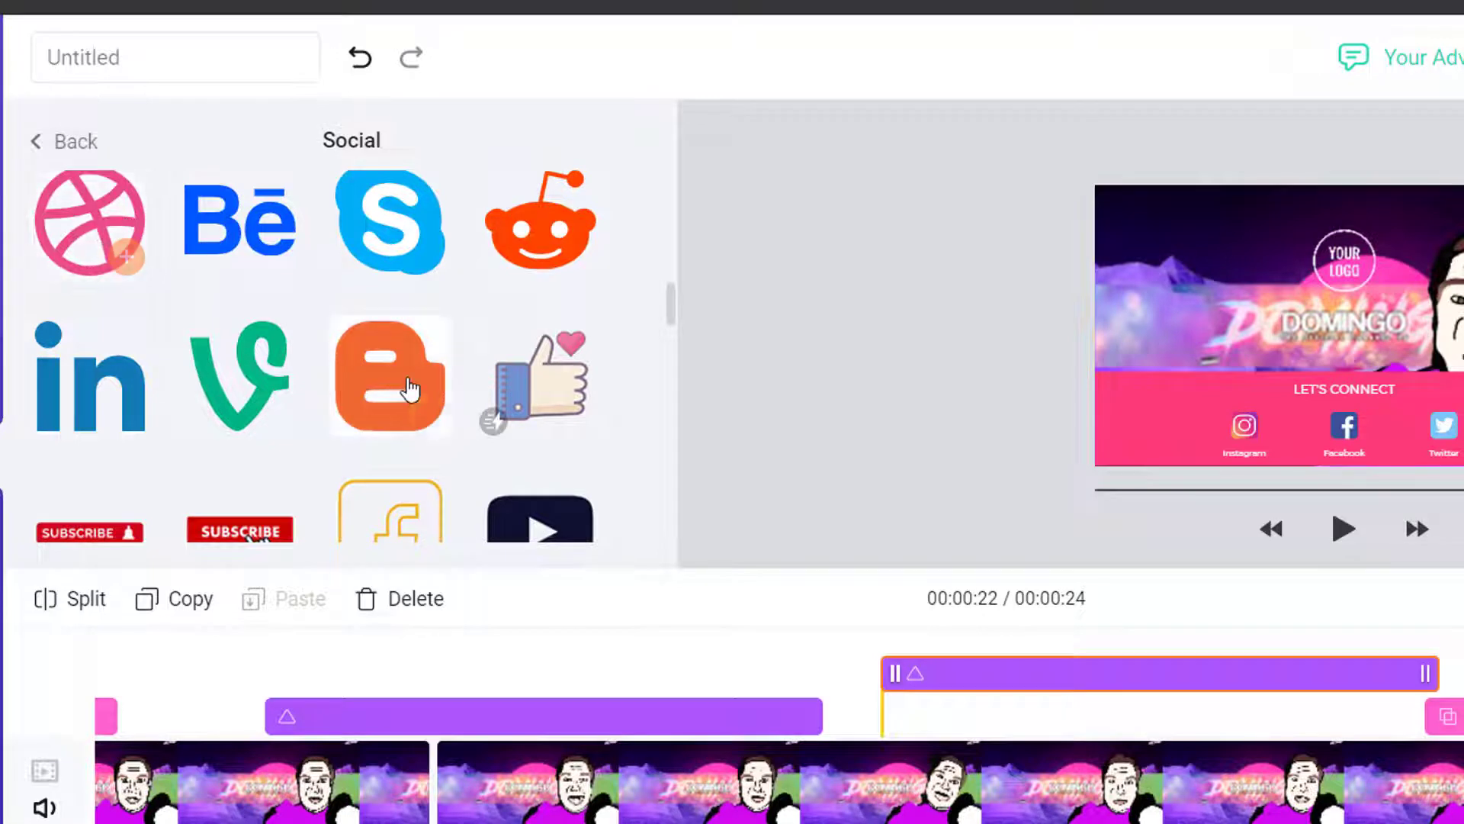
pyautogui.scroll(-2, 409, 393)
pyautogui.moveTo(219, 251)
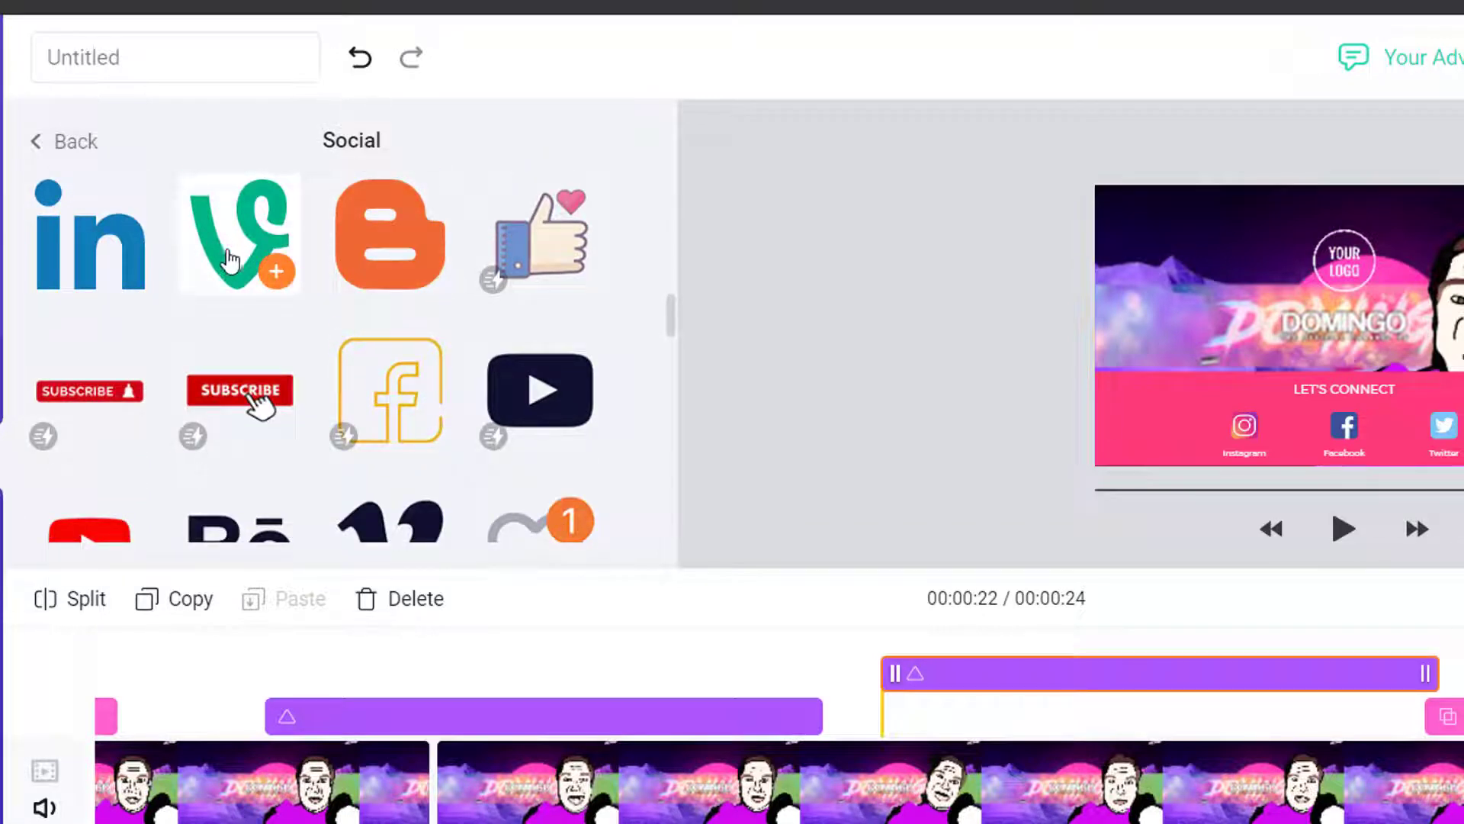
pyautogui.scroll(-3, 232, 265)
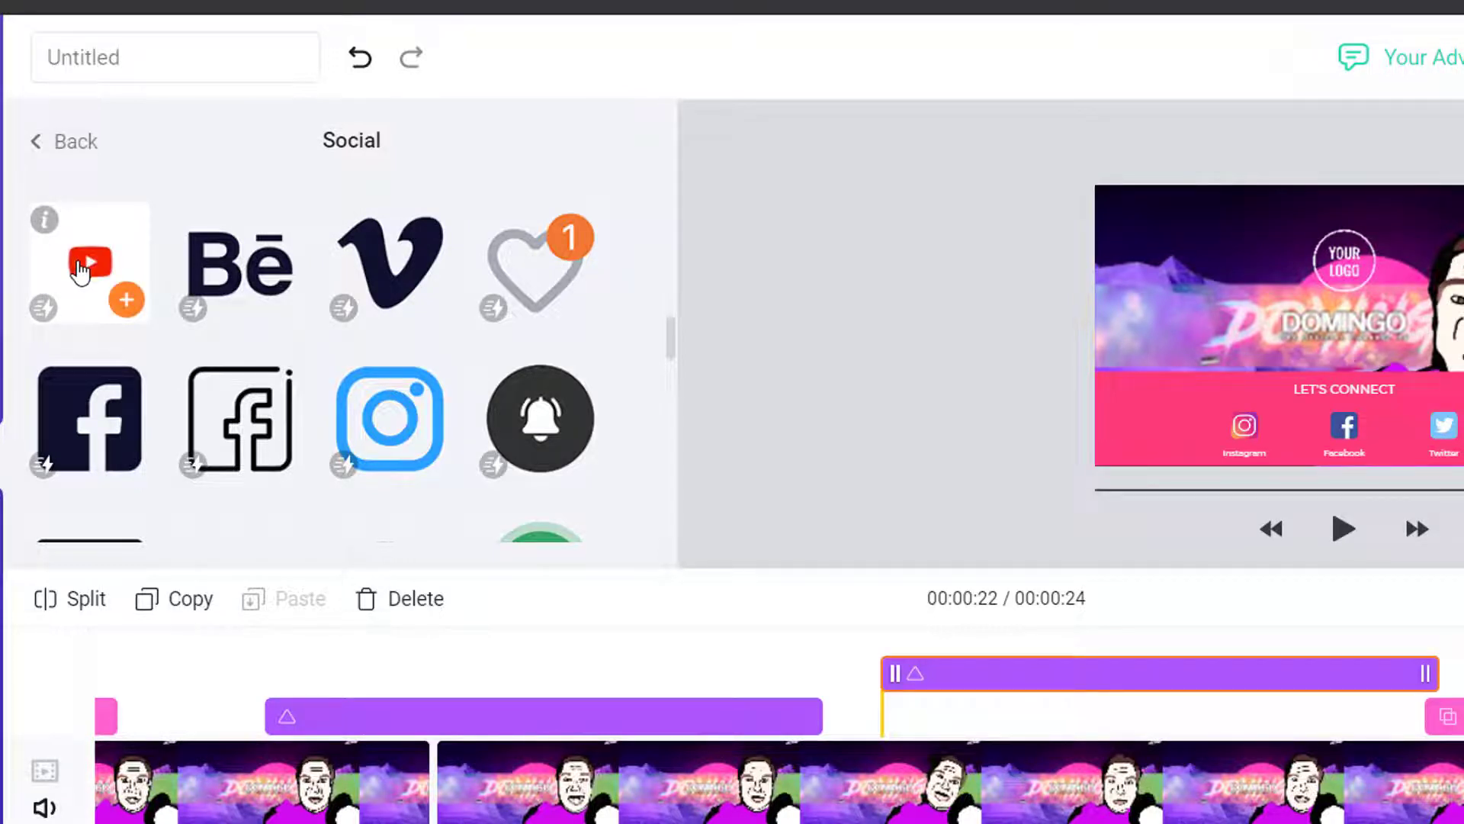
pyautogui.click(126, 299)
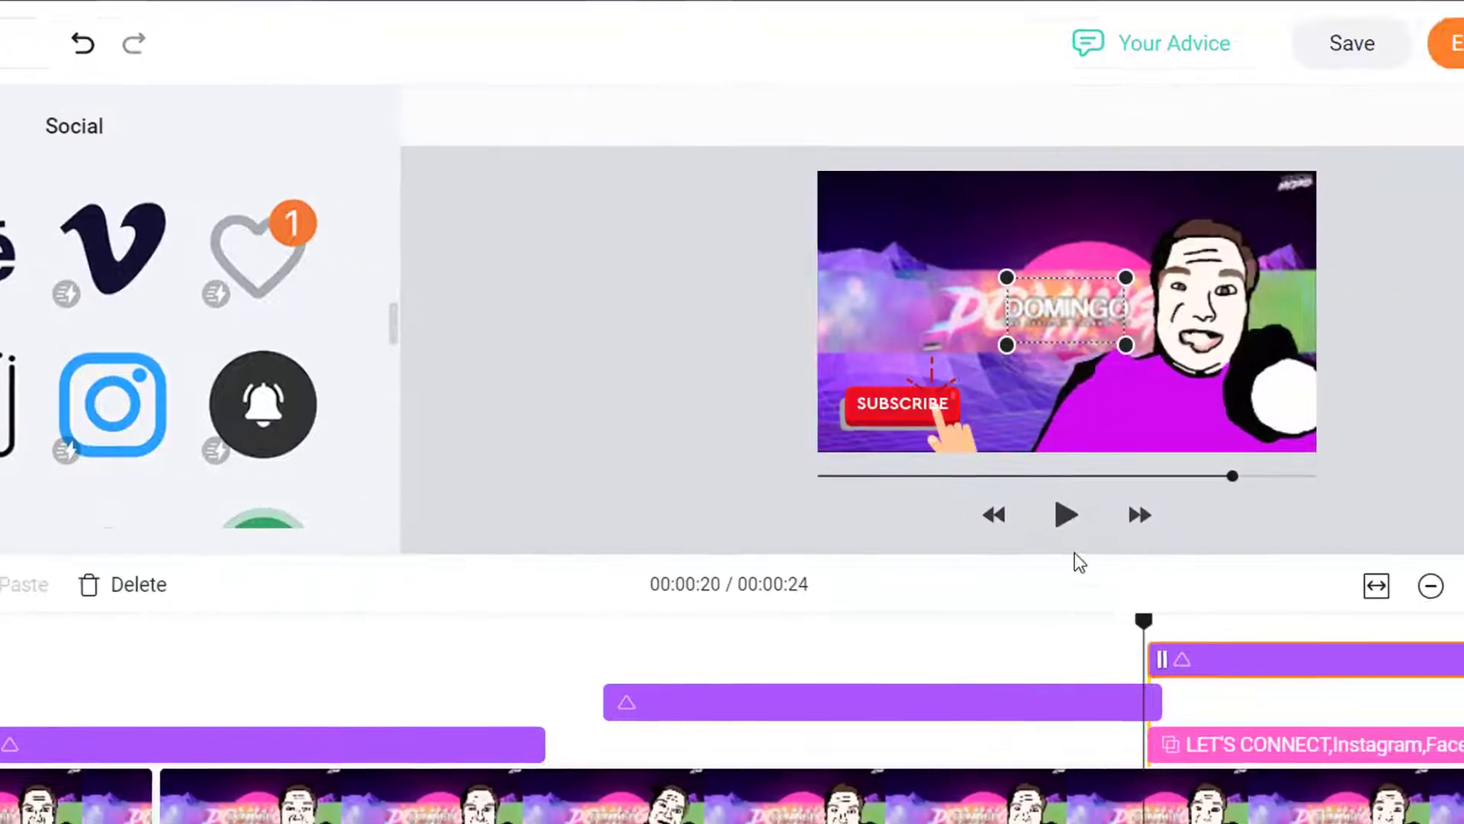
pyautogui.click(1343, 530)
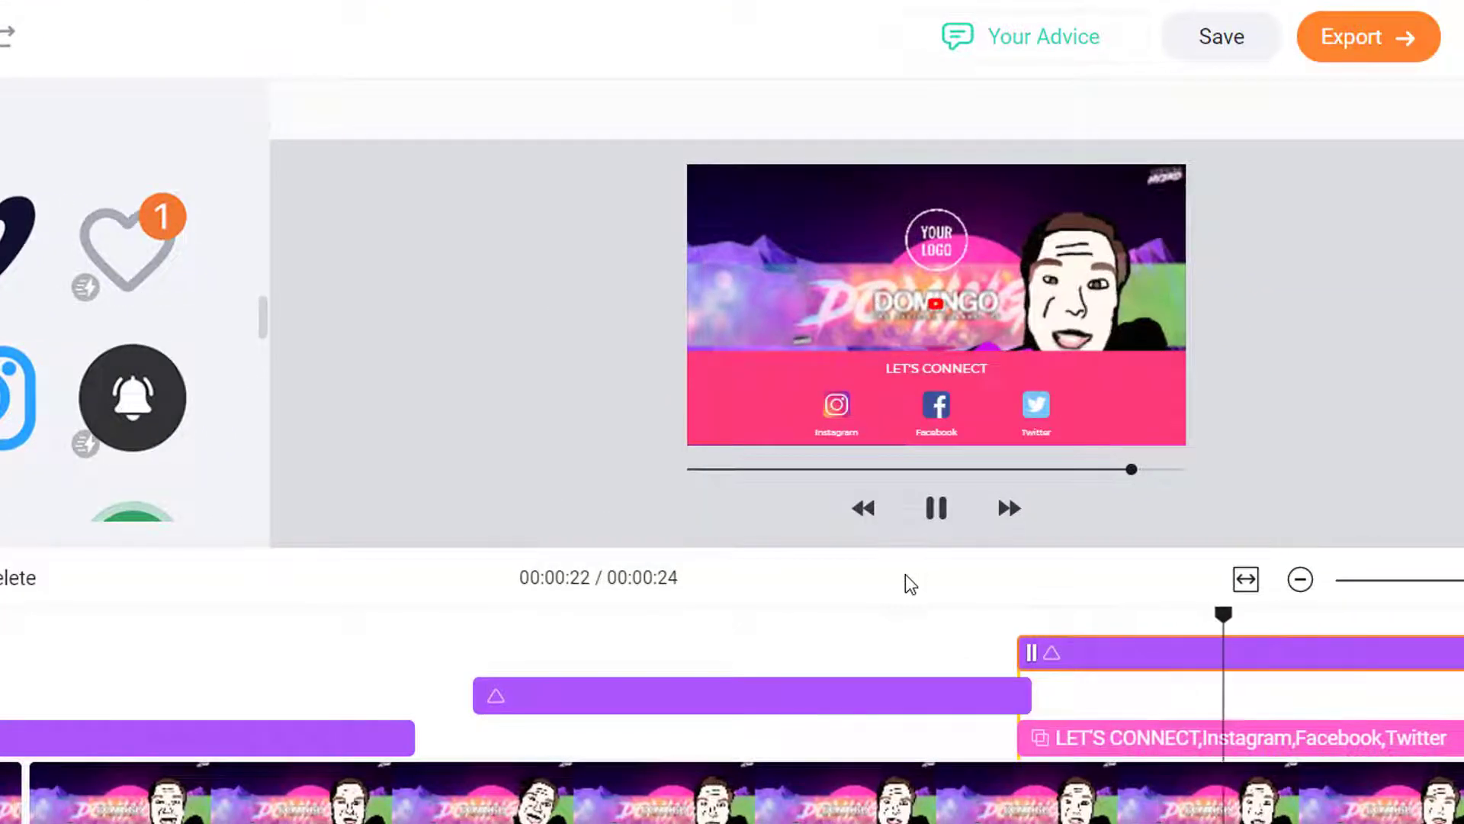
pyautogui.click(936, 508)
pyautogui.click(964, 311)
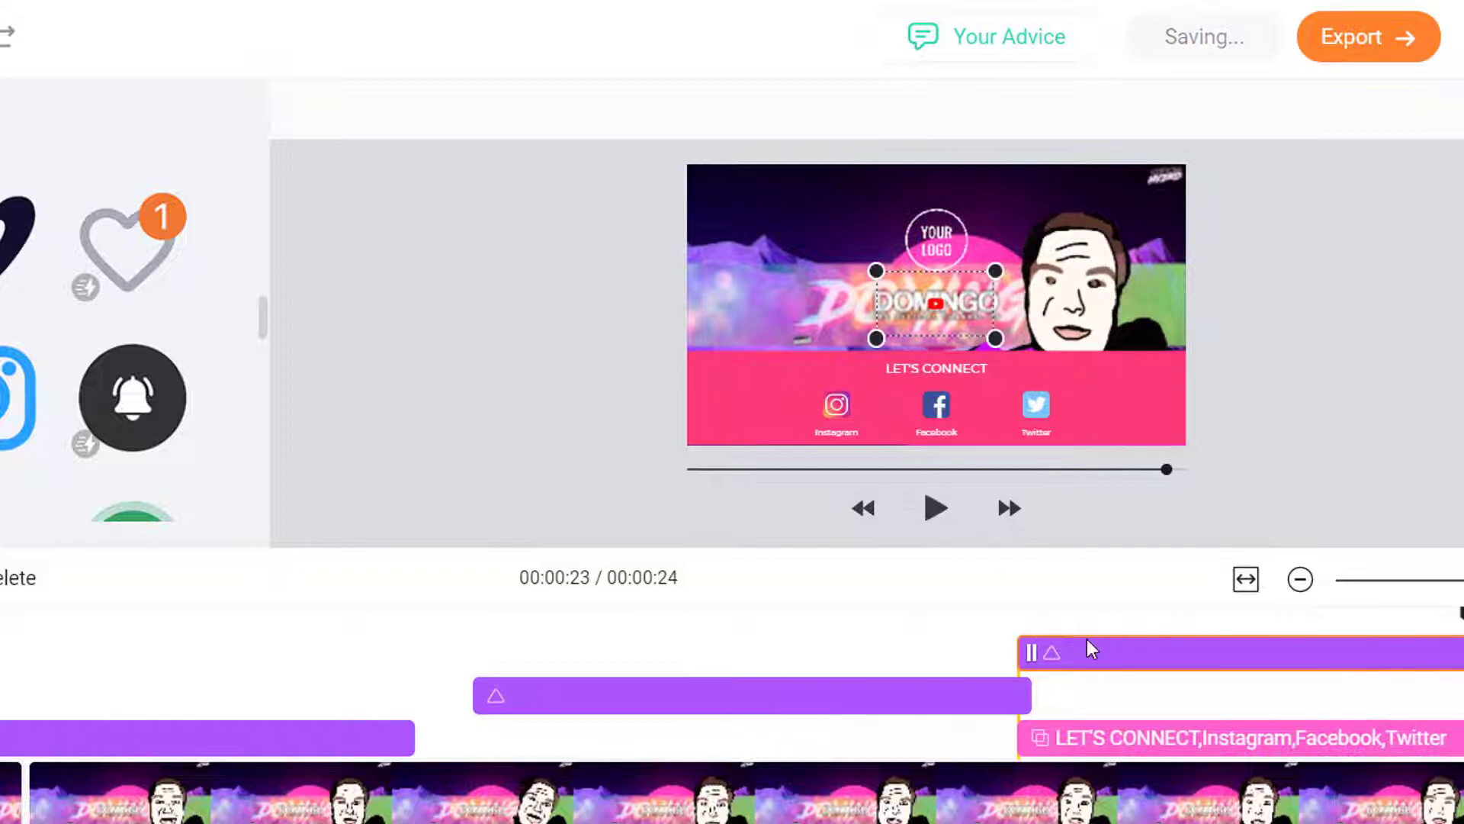
pyautogui.moveTo(876, 338); pyautogui.dragTo(488, 540)
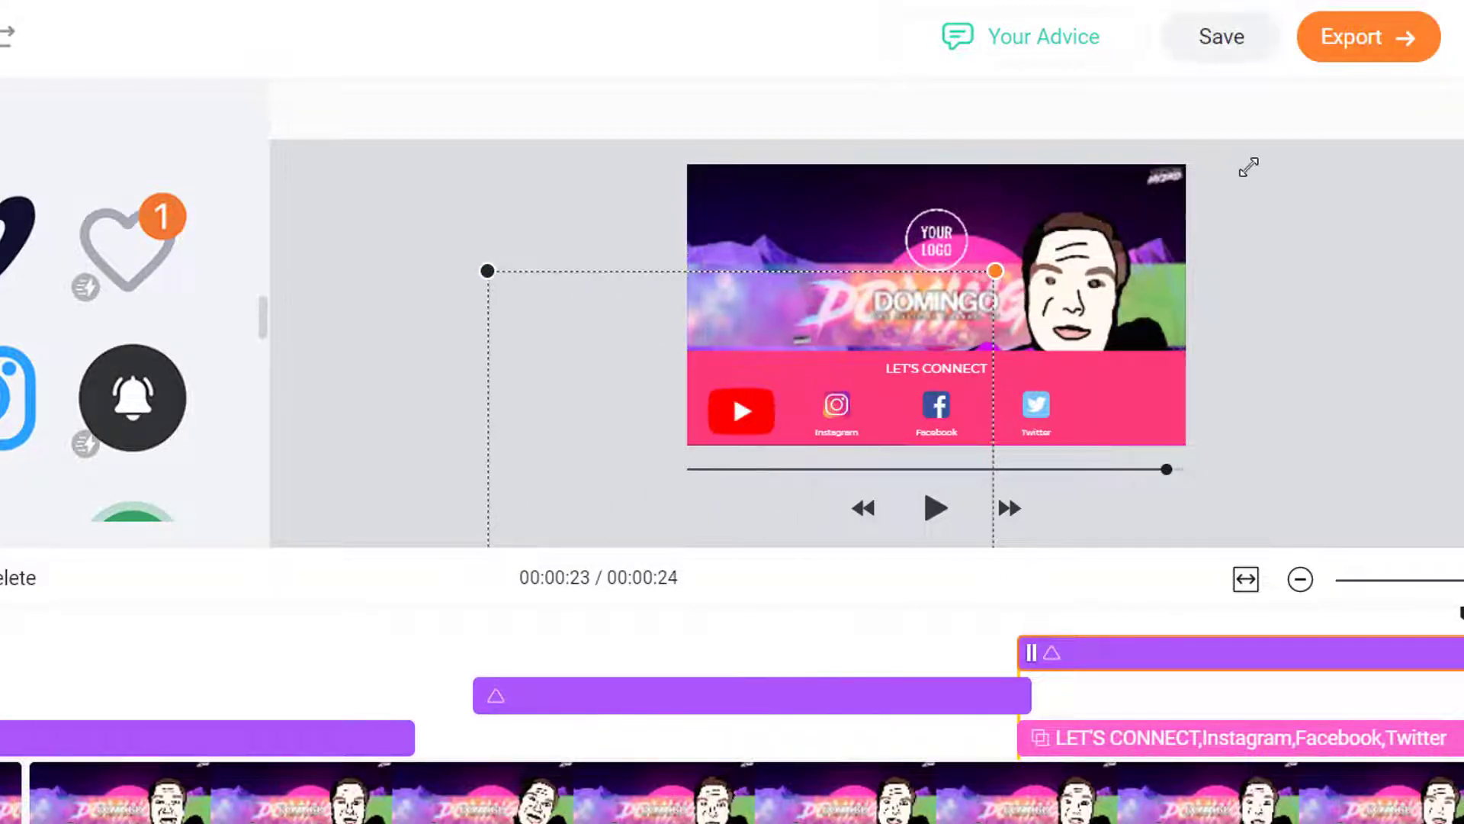
pyautogui.moveTo(1243, 166); pyautogui.dragTo(1173, 129)
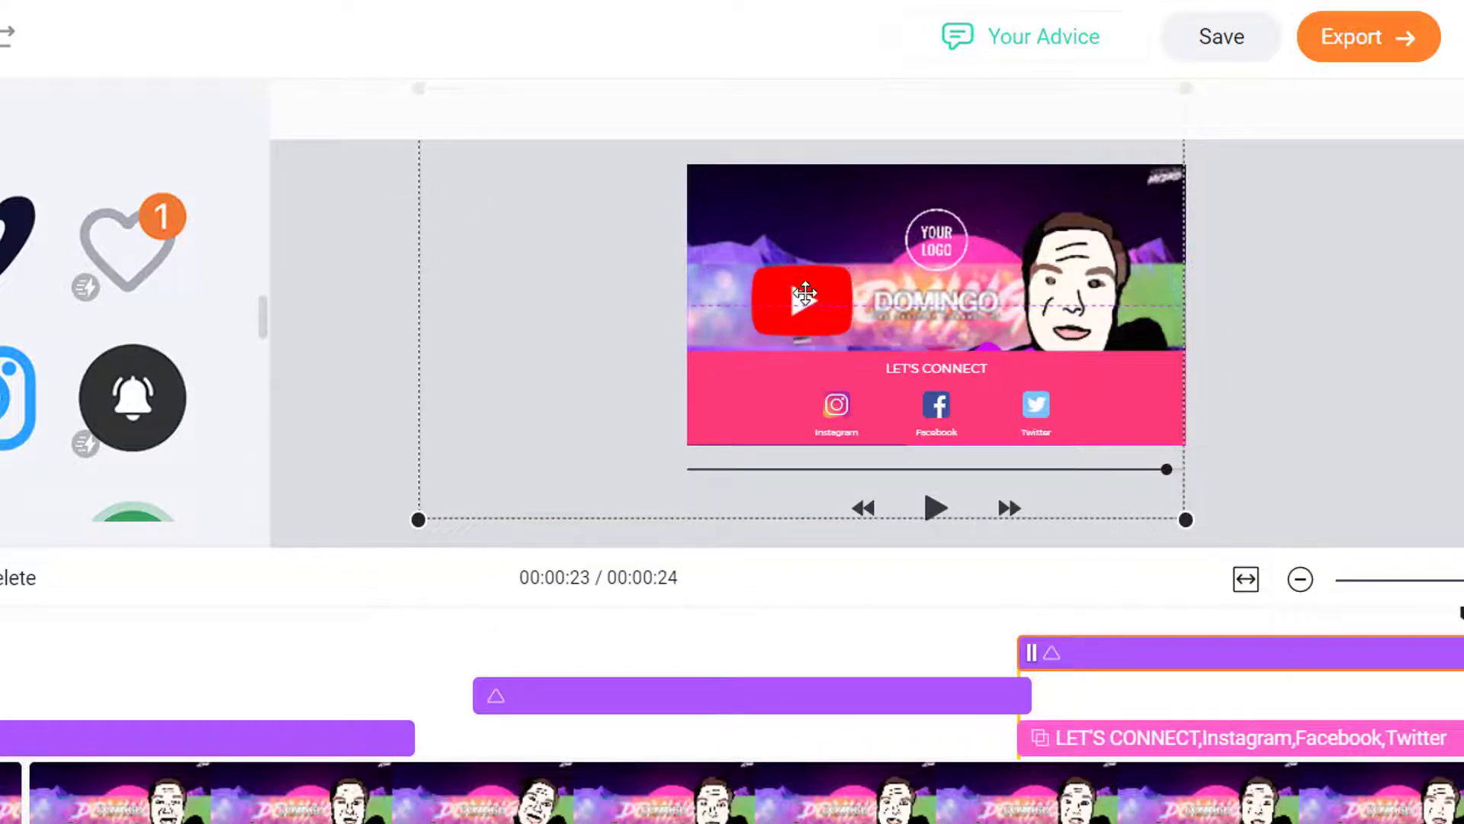
pyautogui.click(1013, 613)
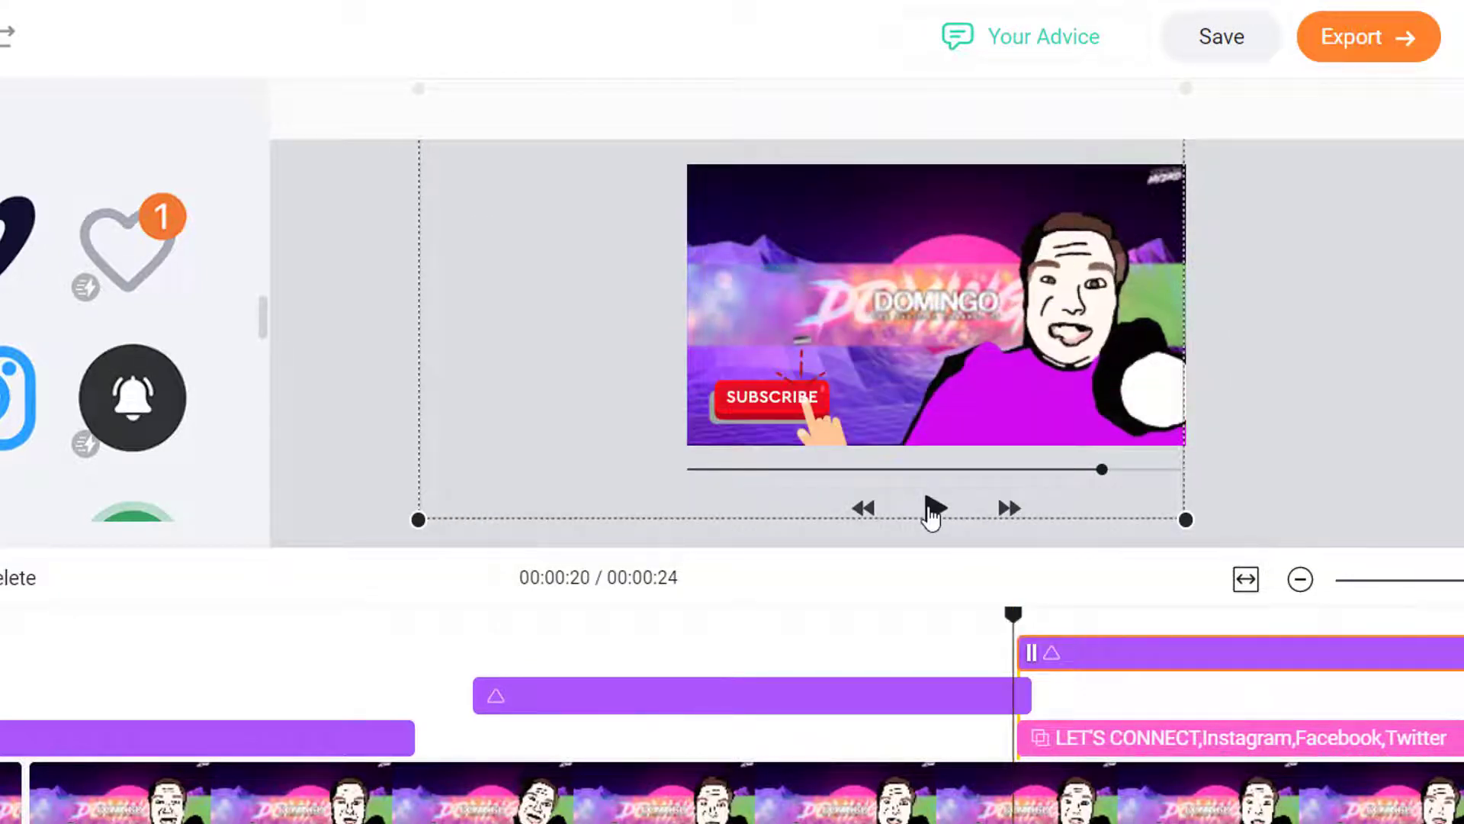
pyautogui.click(933, 508)
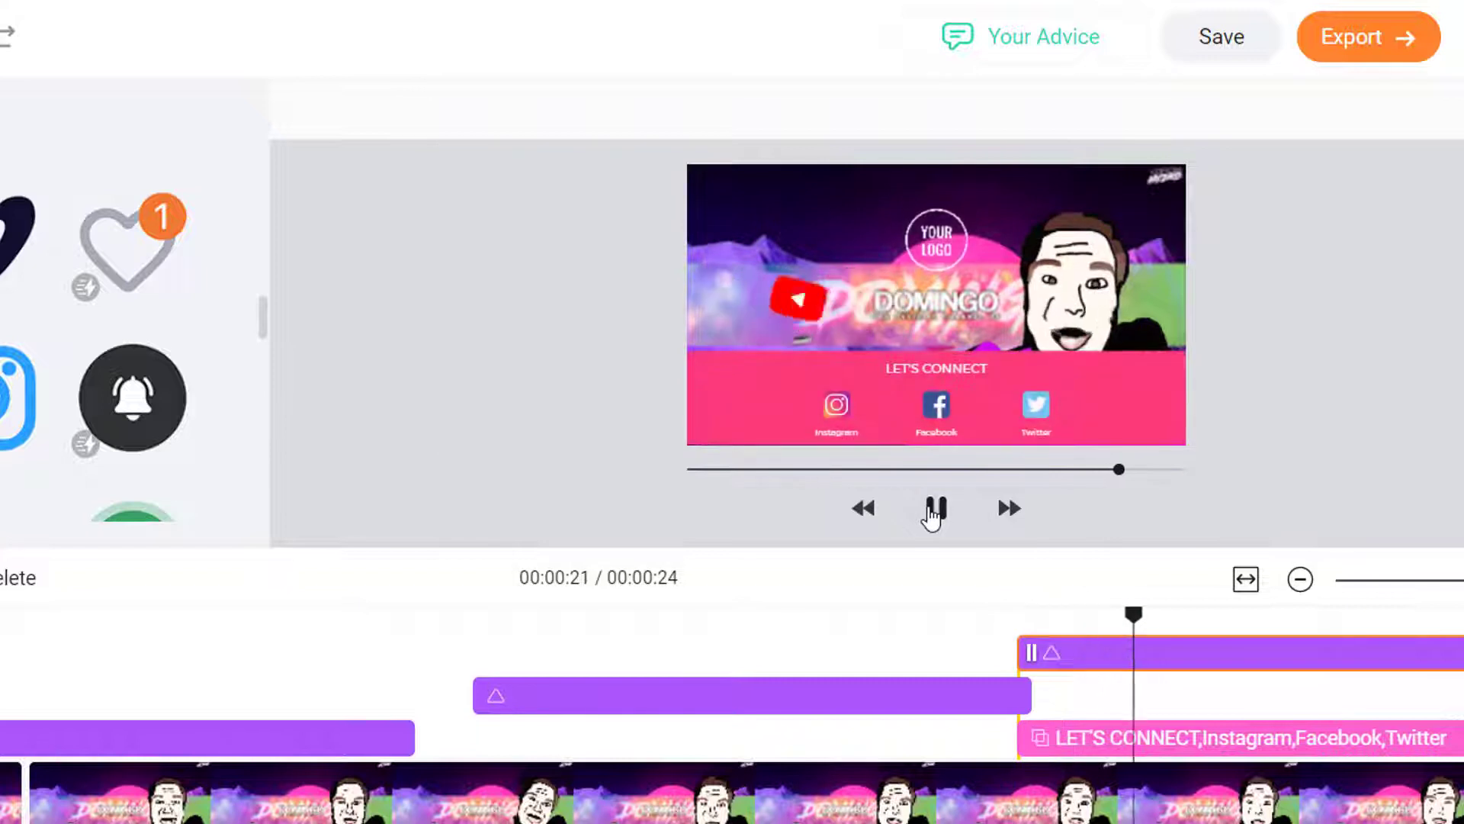
pyautogui.click(933, 508)
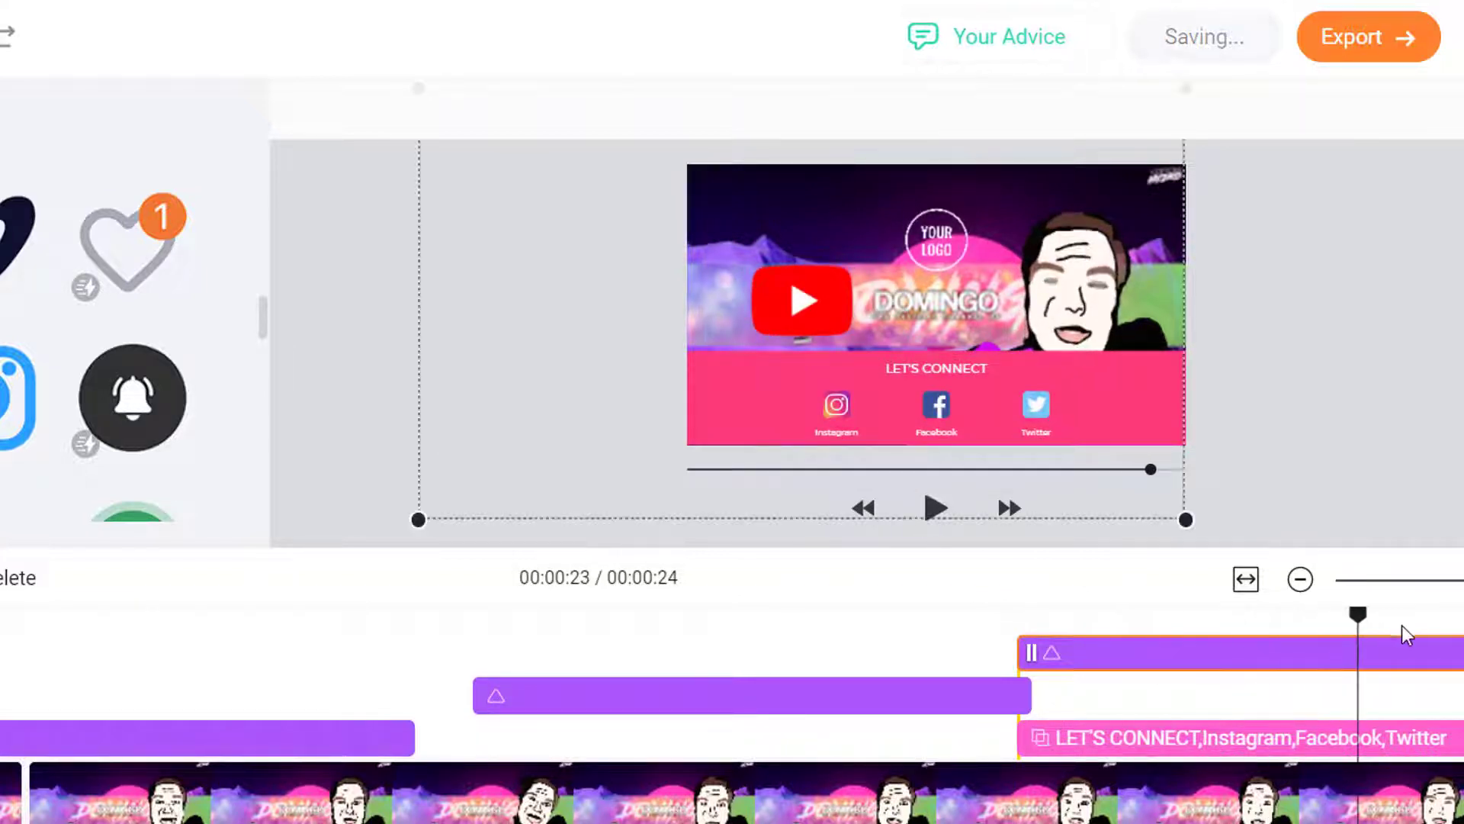
pyautogui.moveTo(1356, 615); pyautogui.dragTo(1112, 615)
pyautogui.click(1022, 617)
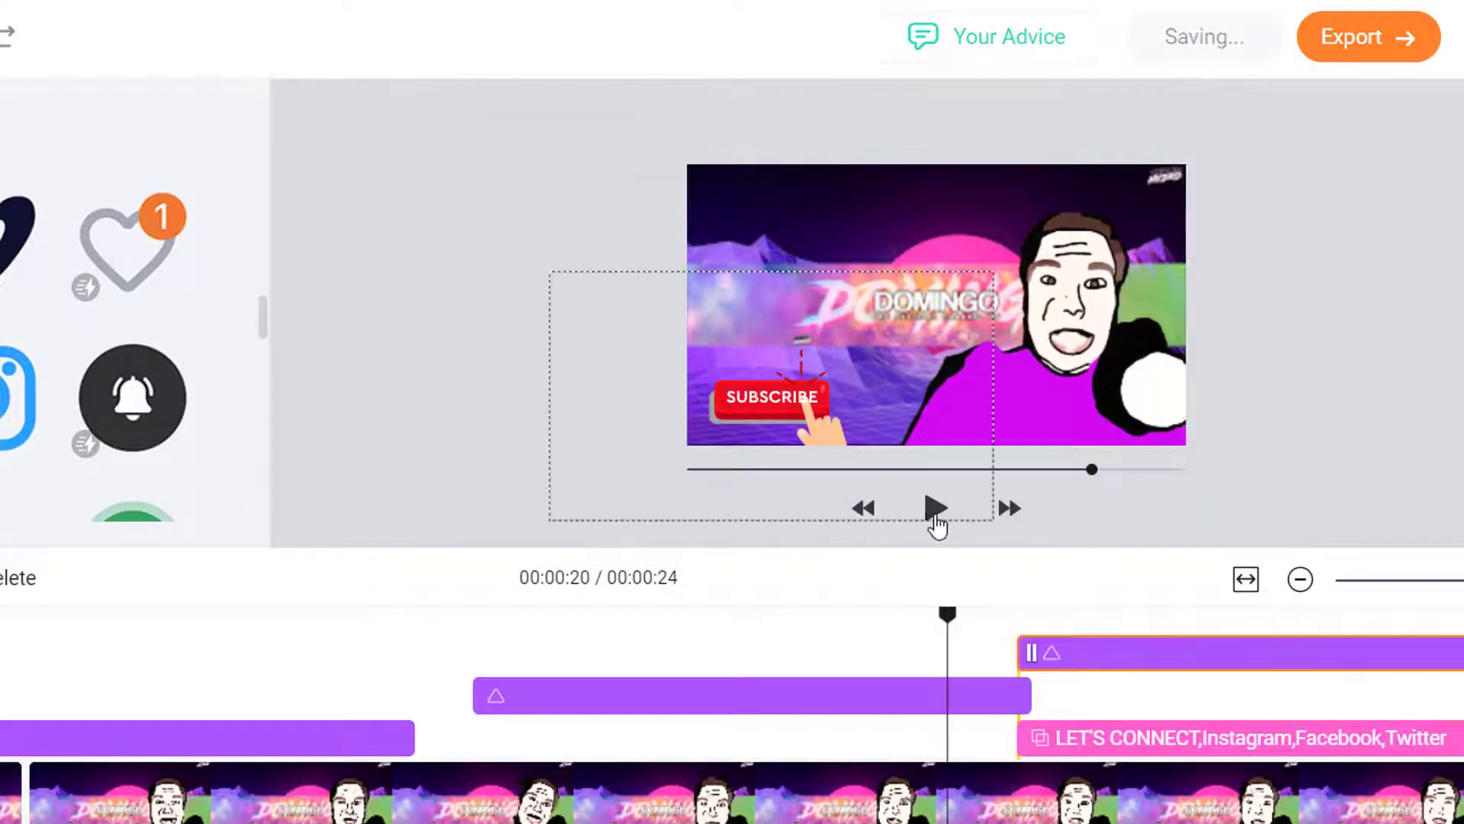
pyautogui.click(935, 509)
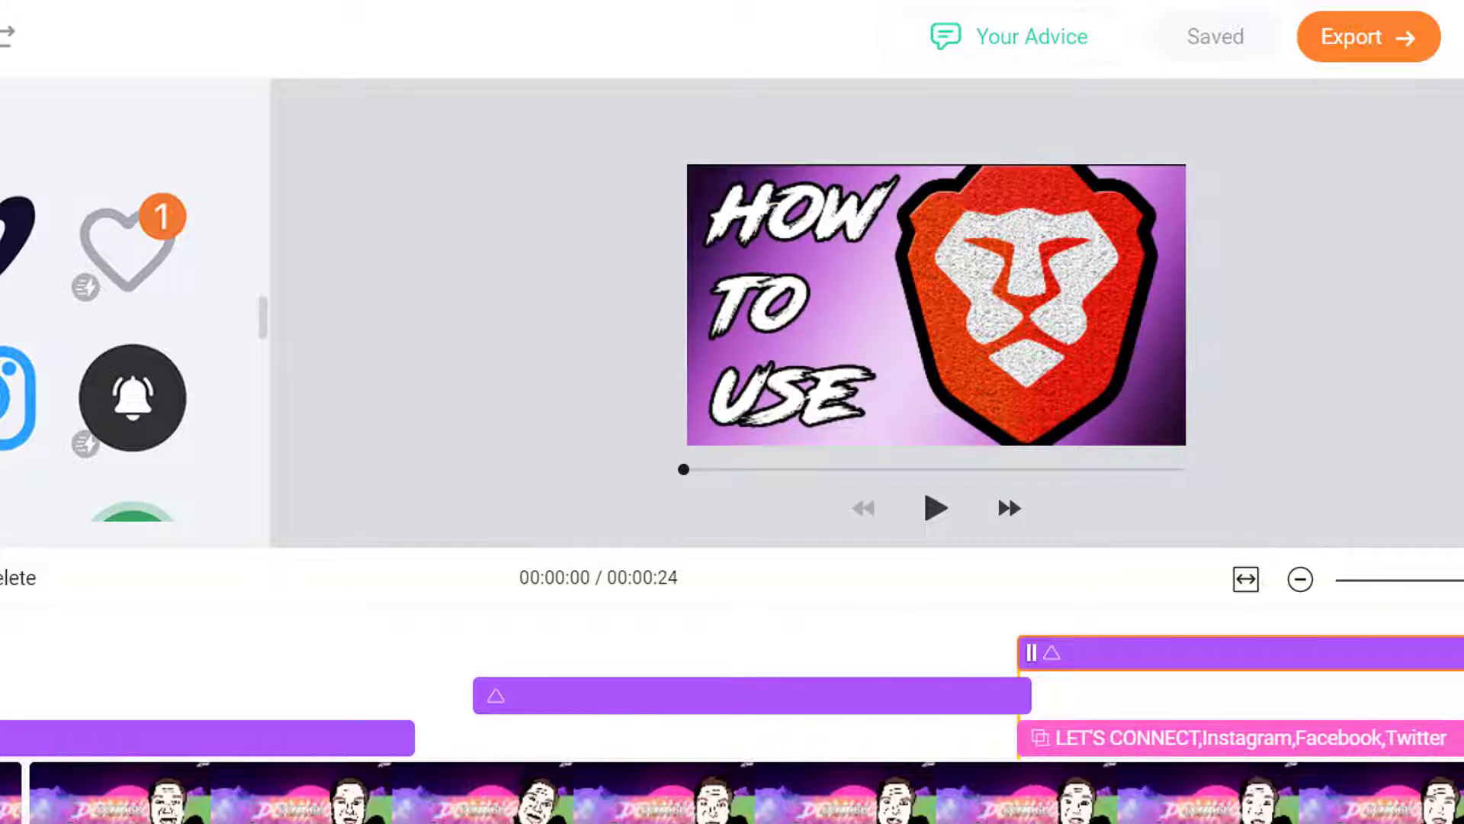
pyautogui.scroll(-3, 200, 347)
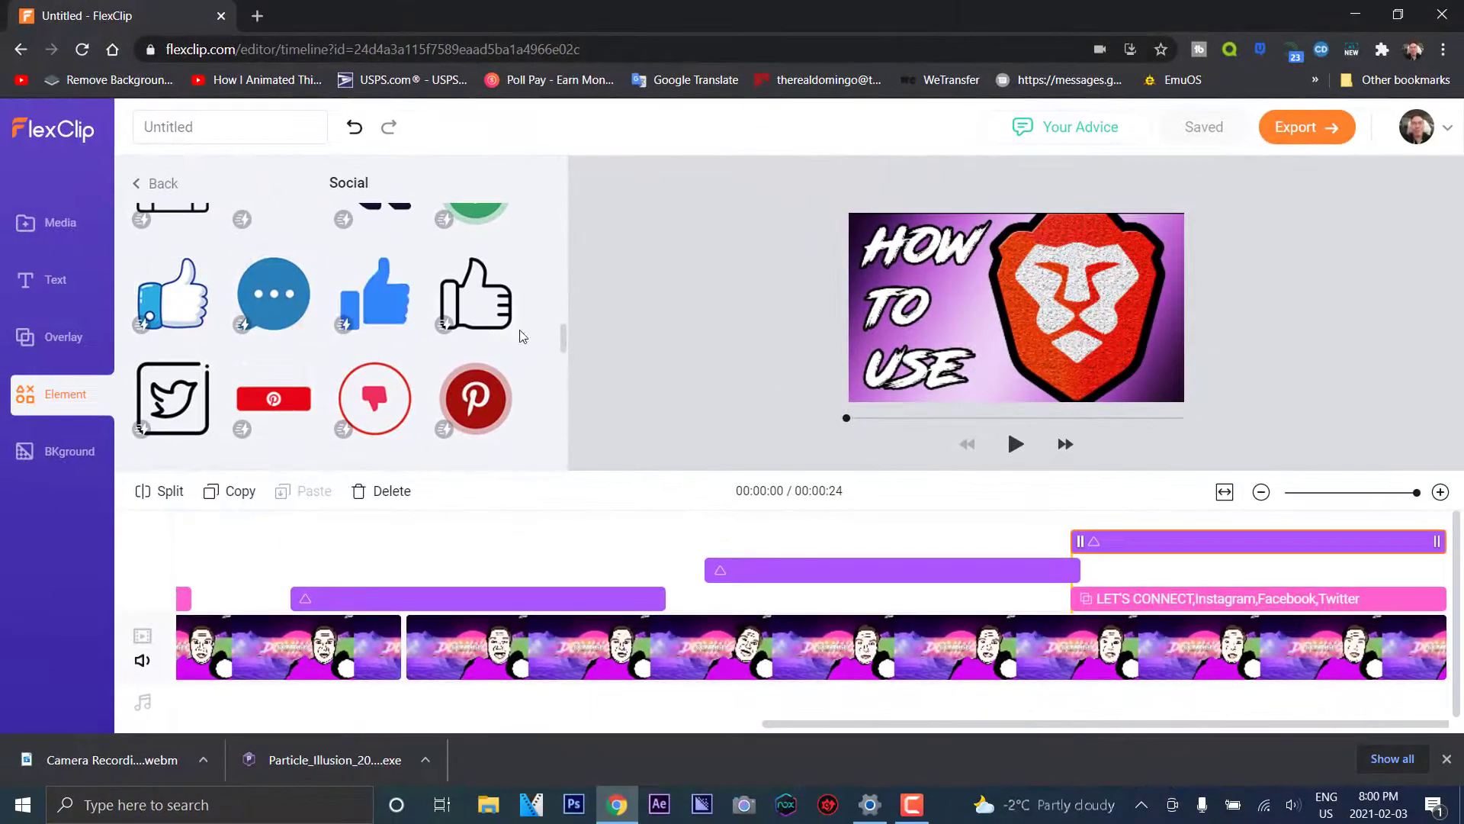
pyautogui.moveTo(466, 321)
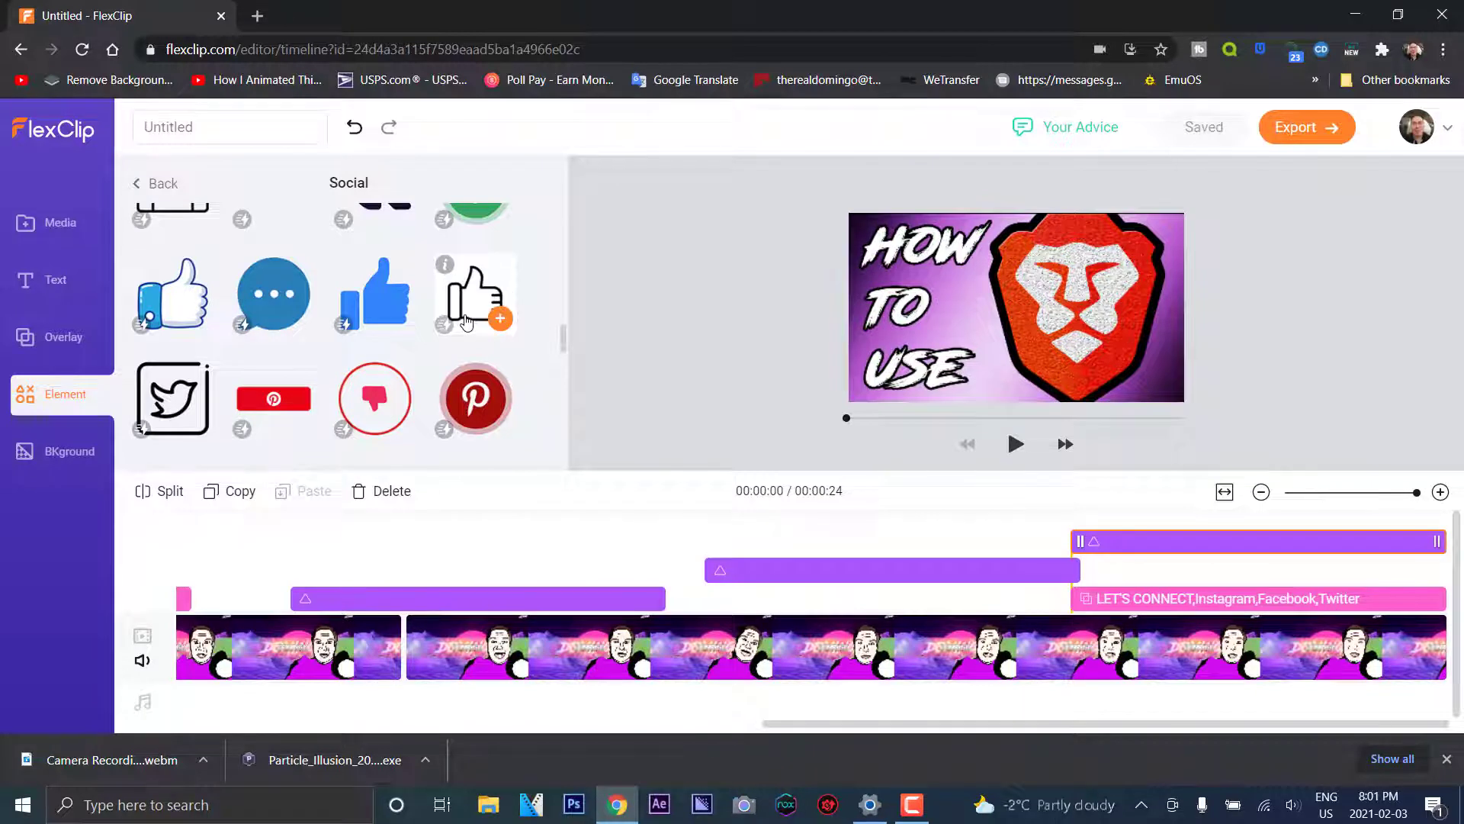
pyautogui.scroll(-3, 336, 382)
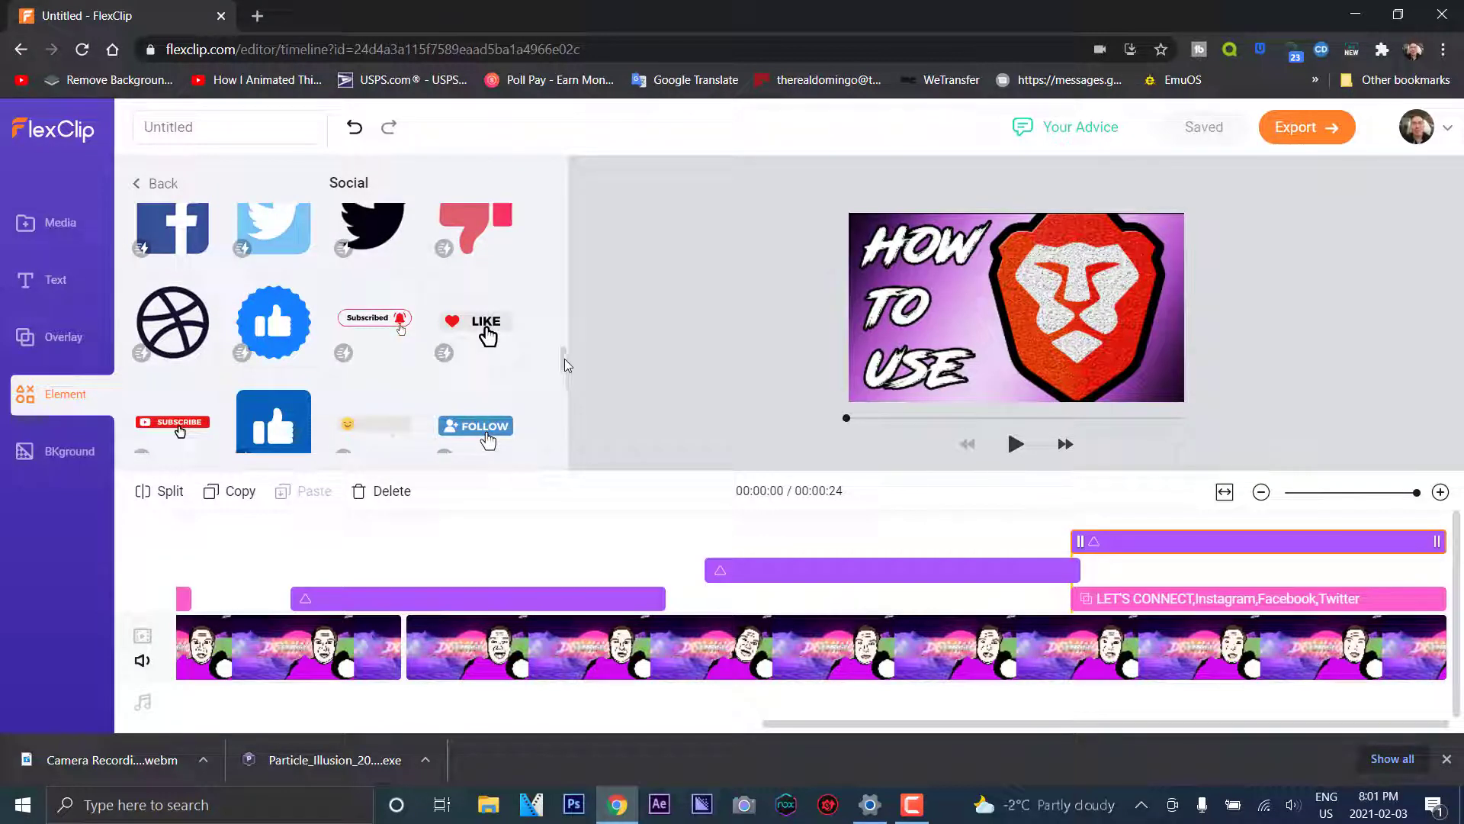
pyautogui.moveTo(564, 364); pyautogui.dragTo(562, 386)
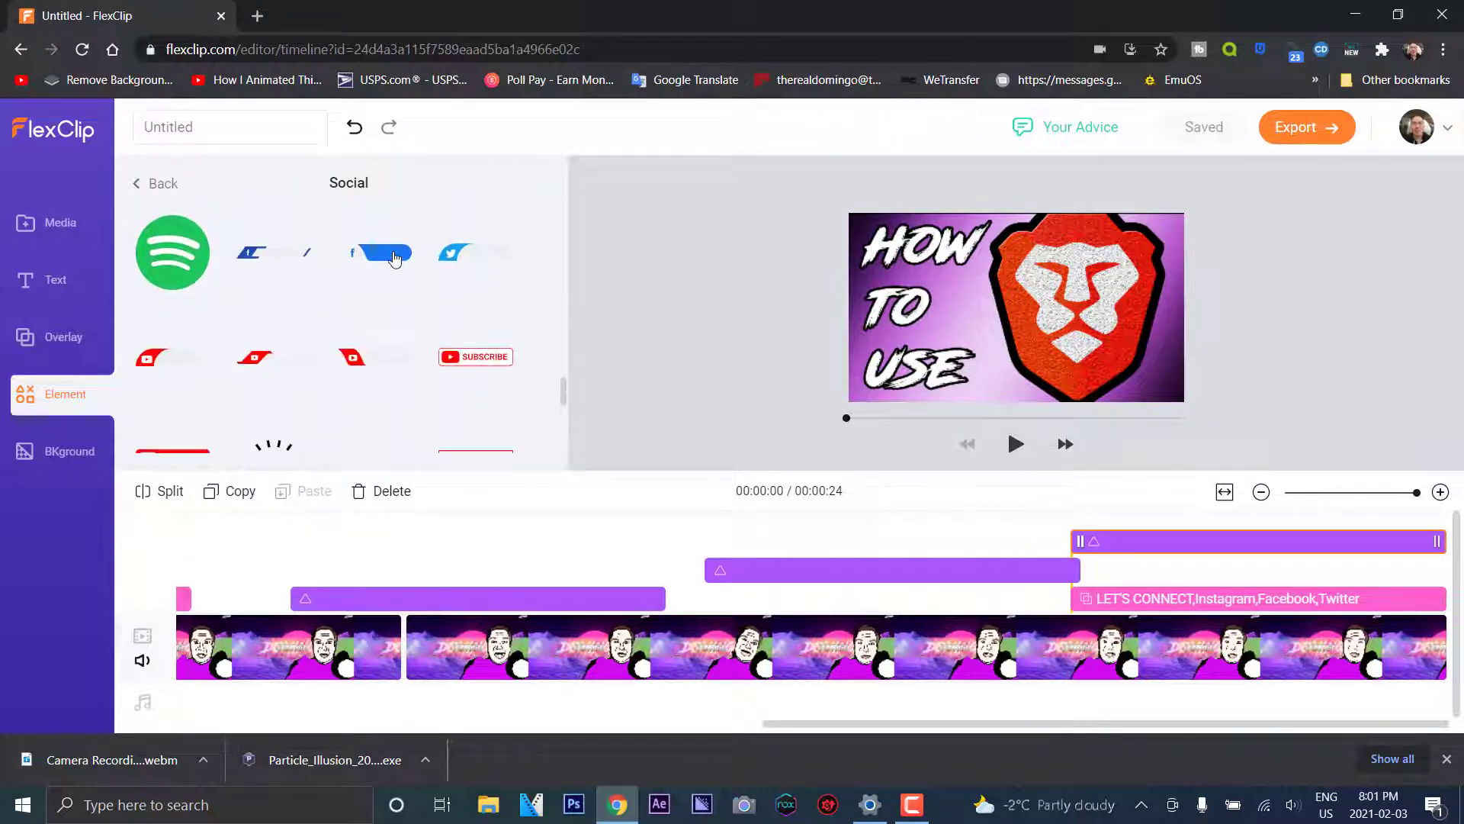
pyautogui.moveTo(387, 253)
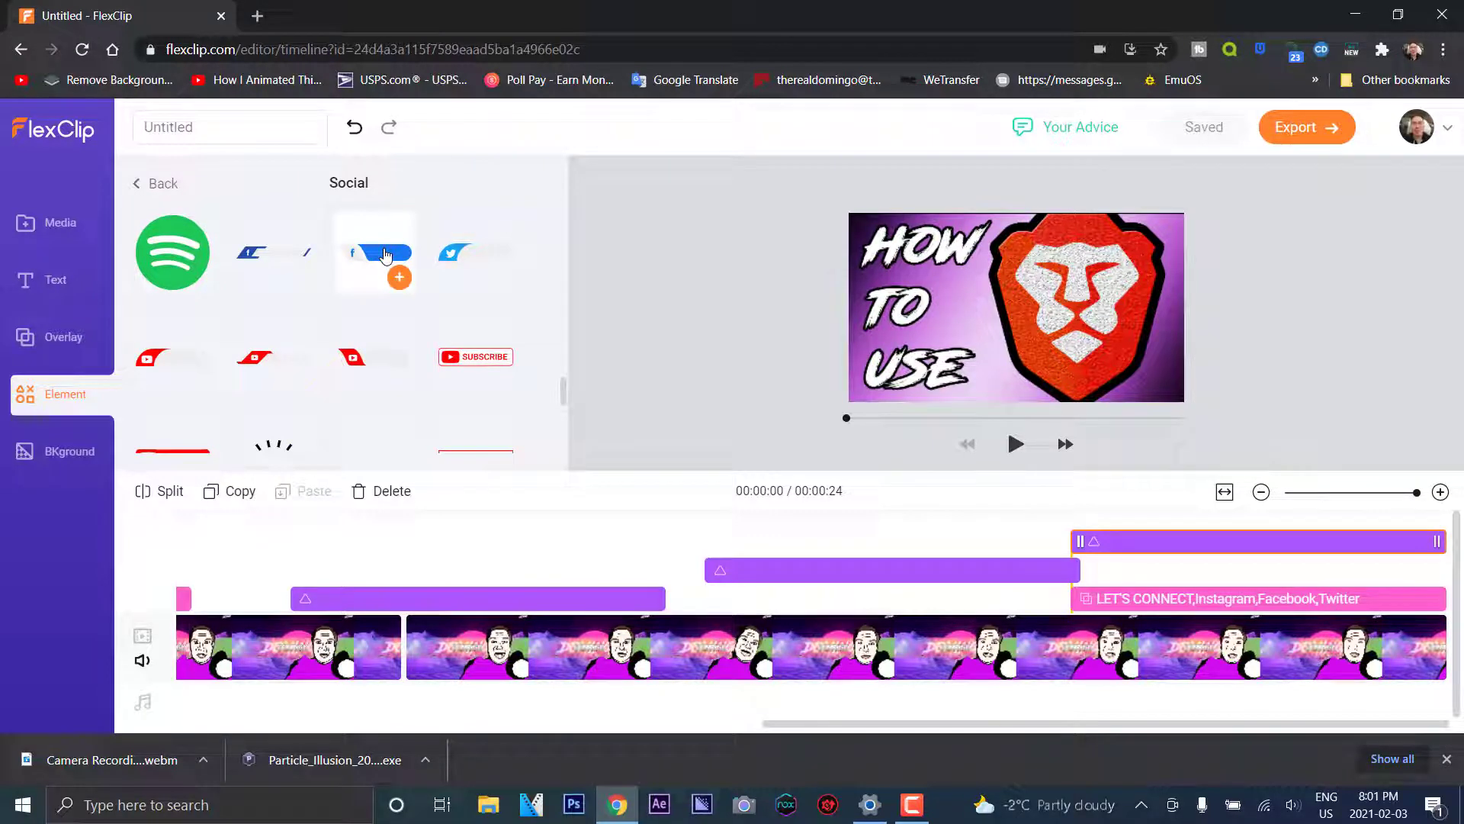
# Drag the orange solid-colour background onto the timeline near 00:00:07 and view it at 00:00:08
pyautogui.moveTo(485, 359)
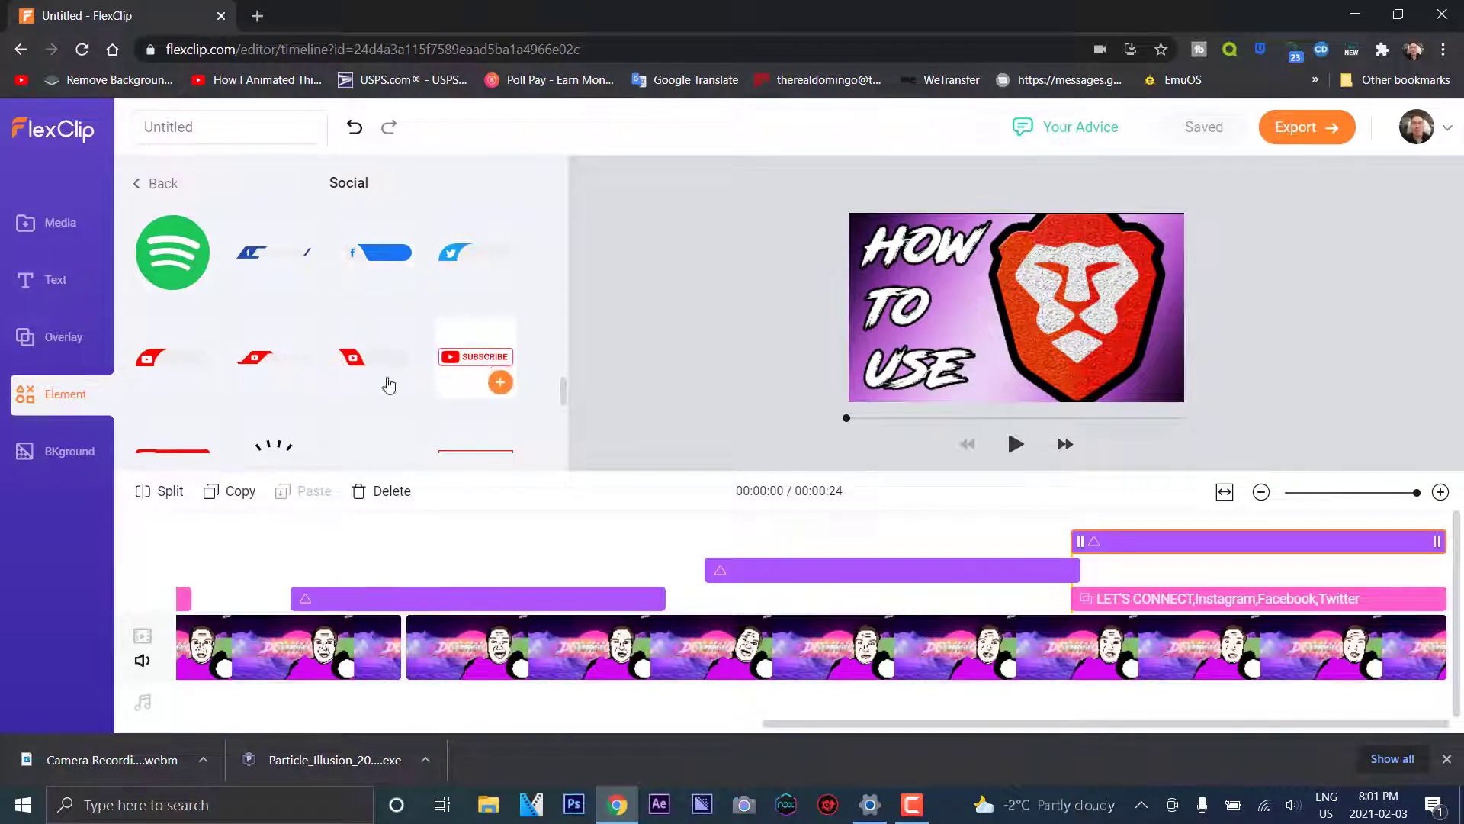
pyautogui.scroll(-3, 388, 383)
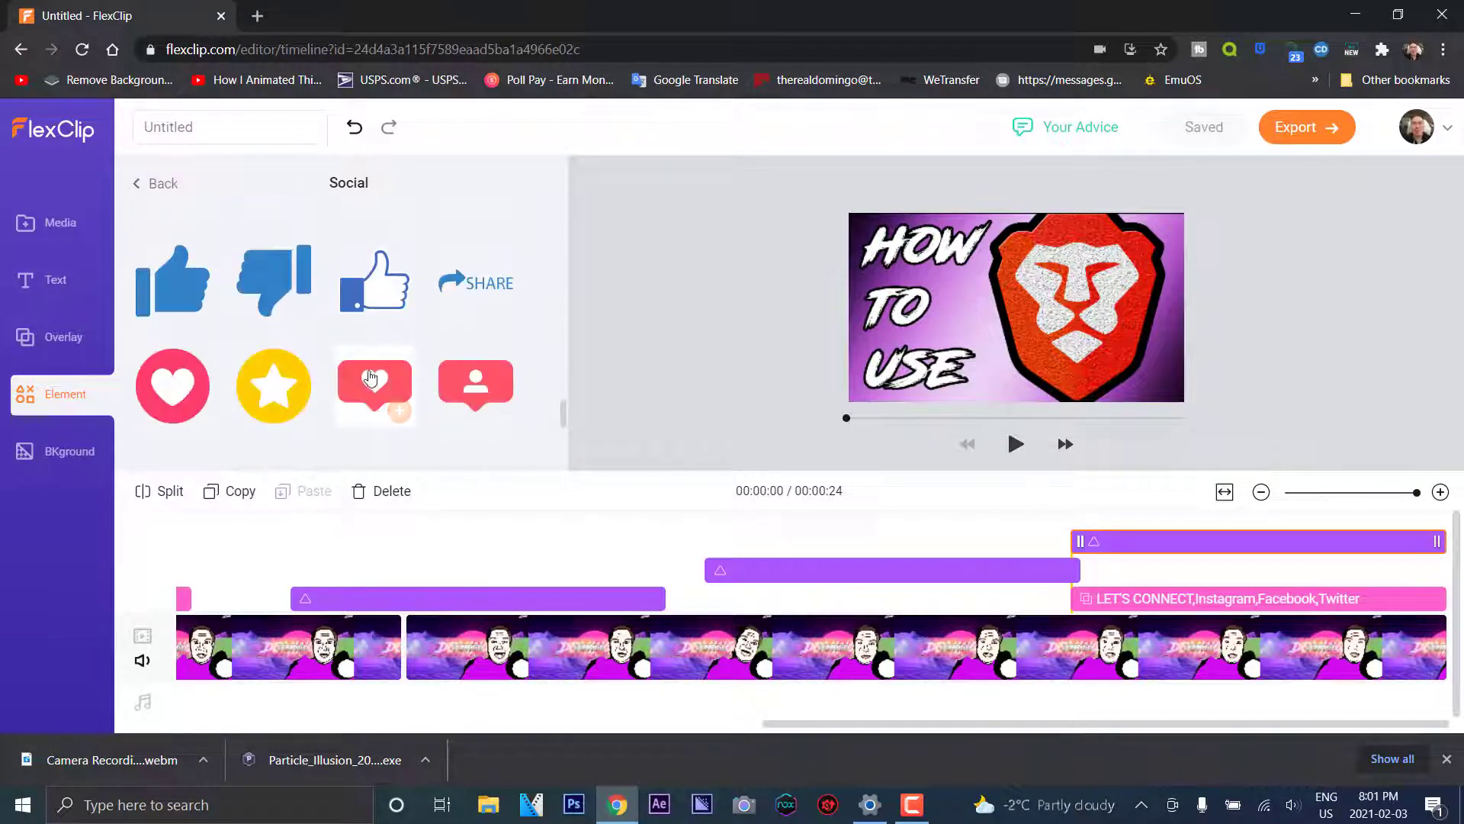
pyautogui.click(60, 454)
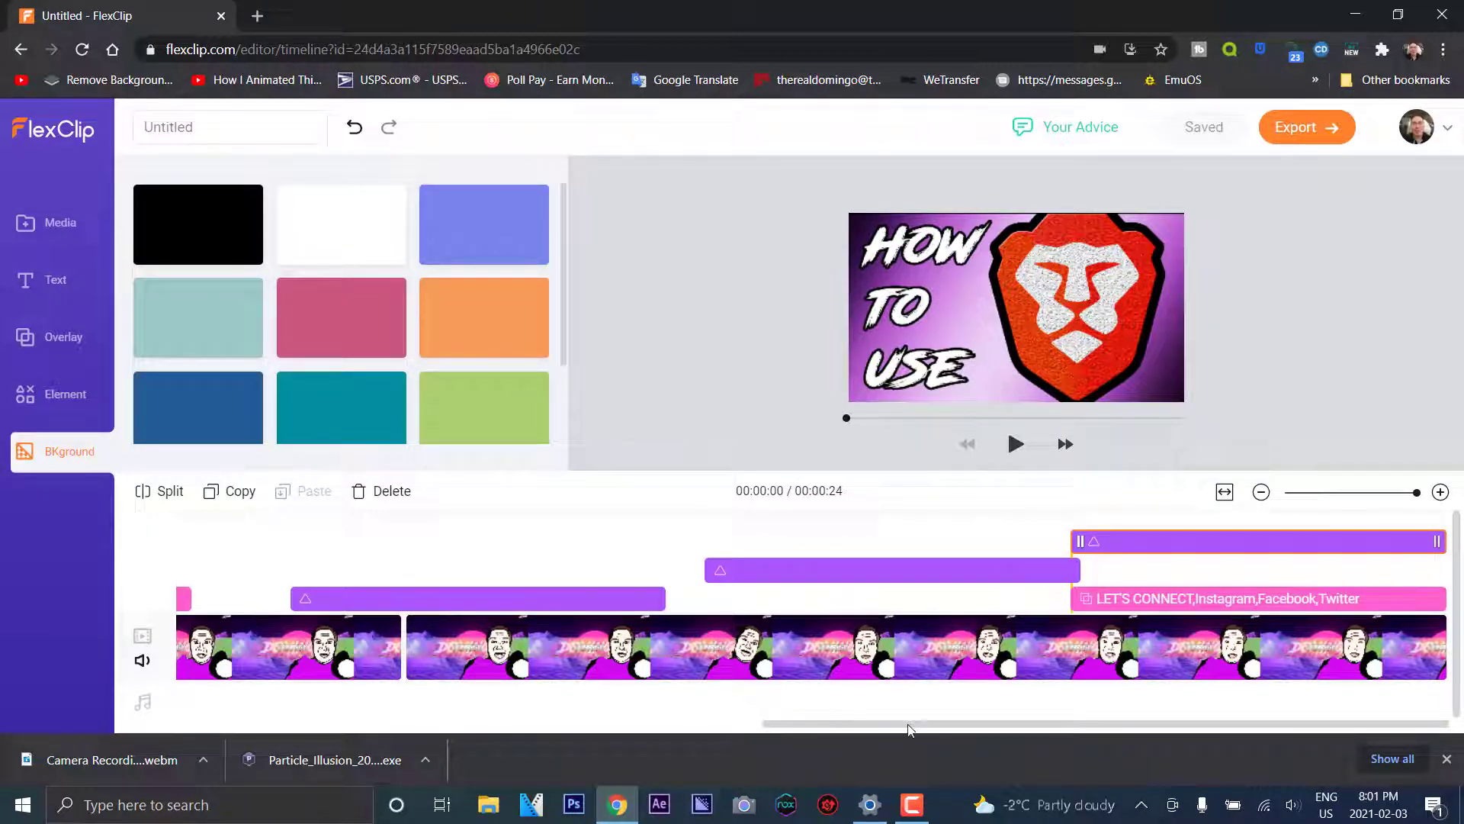
pyautogui.moveTo(861, 722); pyautogui.dragTo(450, 722)
pyautogui.moveTo(478, 326); pyautogui.dragTo(575, 523)
pyautogui.click(638, 522)
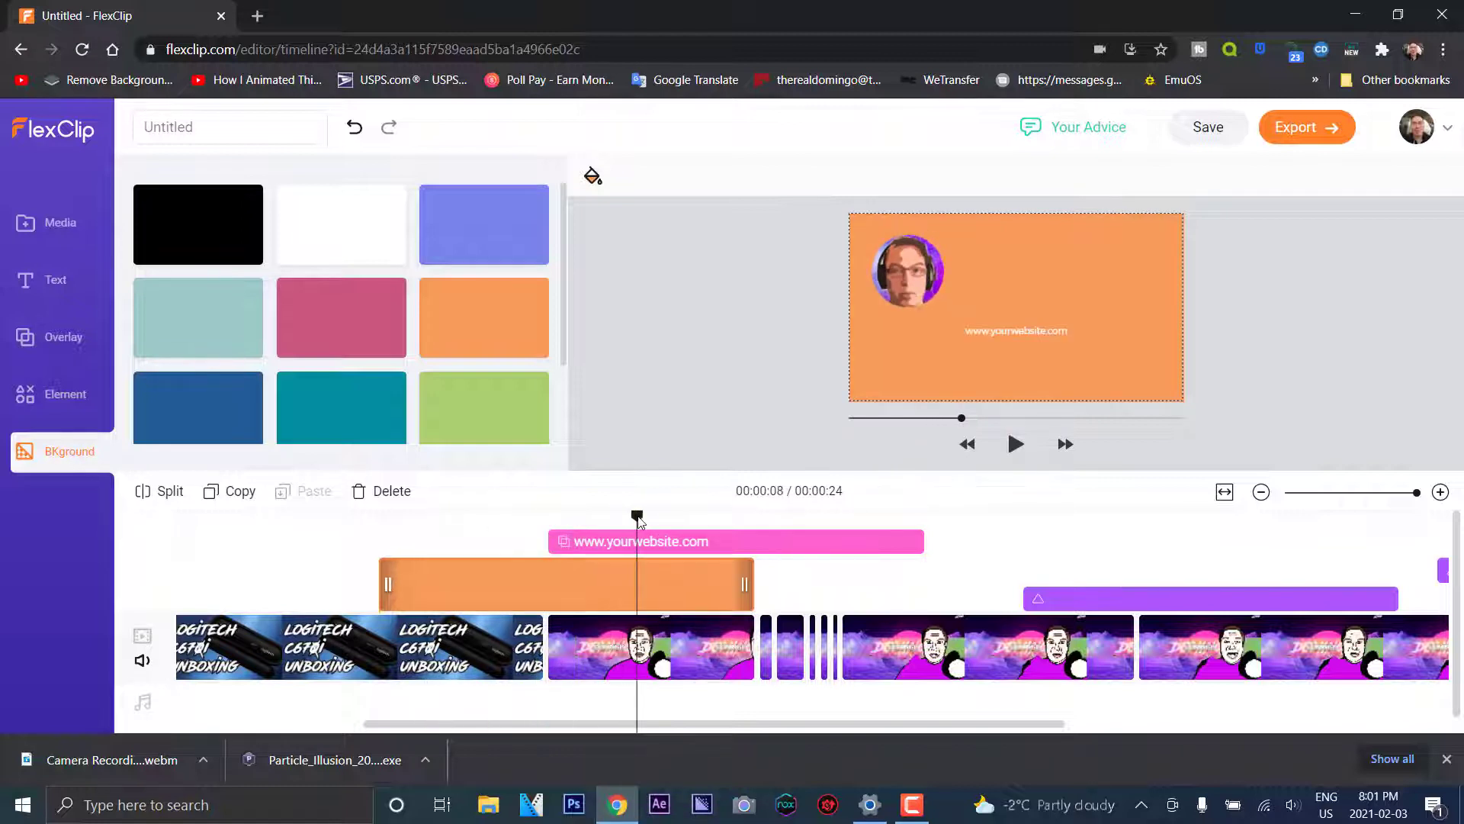
# Set the website text's font to Alfa Slab One from the Traditional (Serif) category
pyautogui.click(1020, 334)
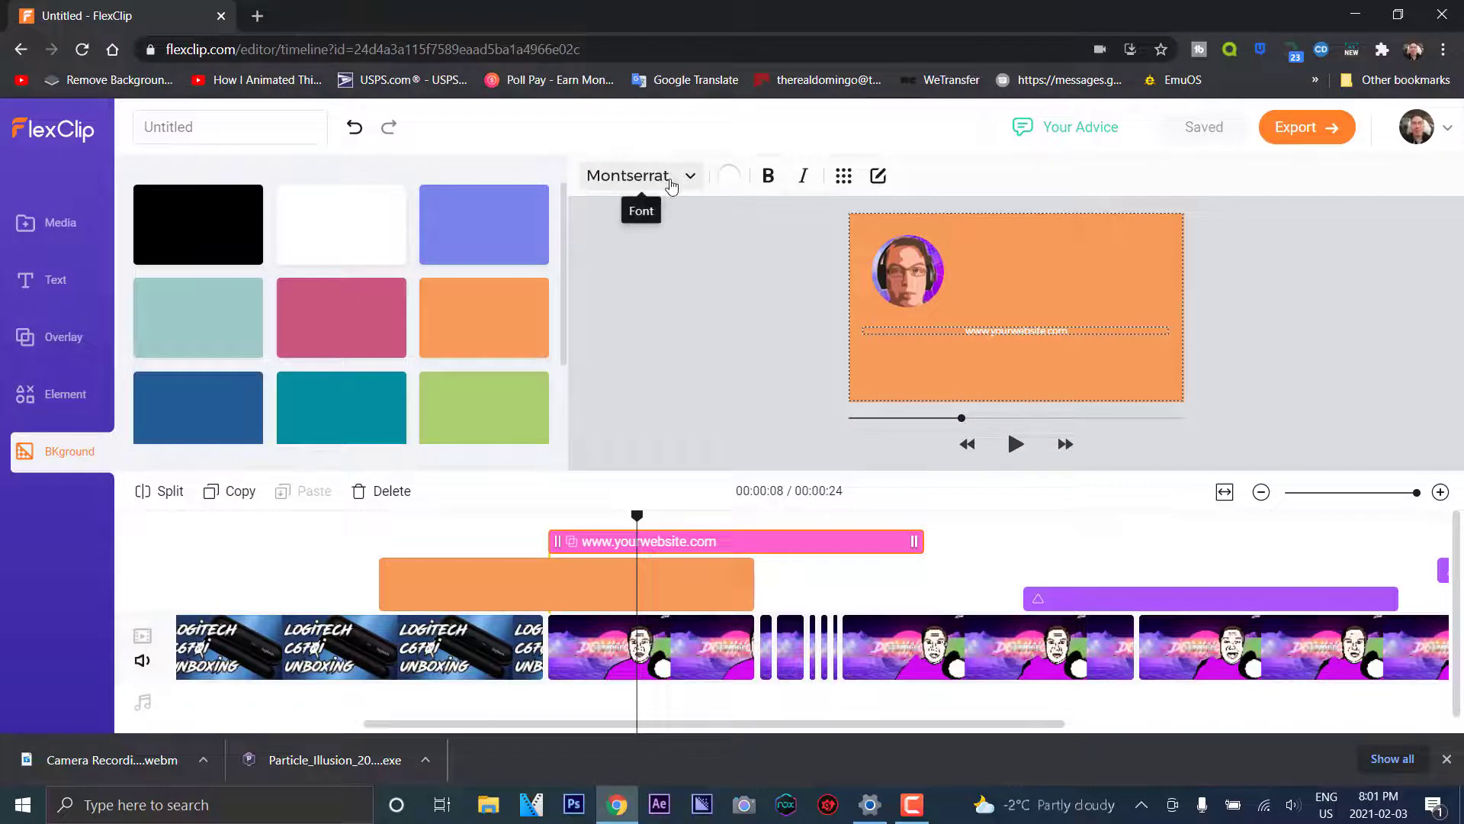
pyautogui.click(670, 183)
pyautogui.click(677, 335)
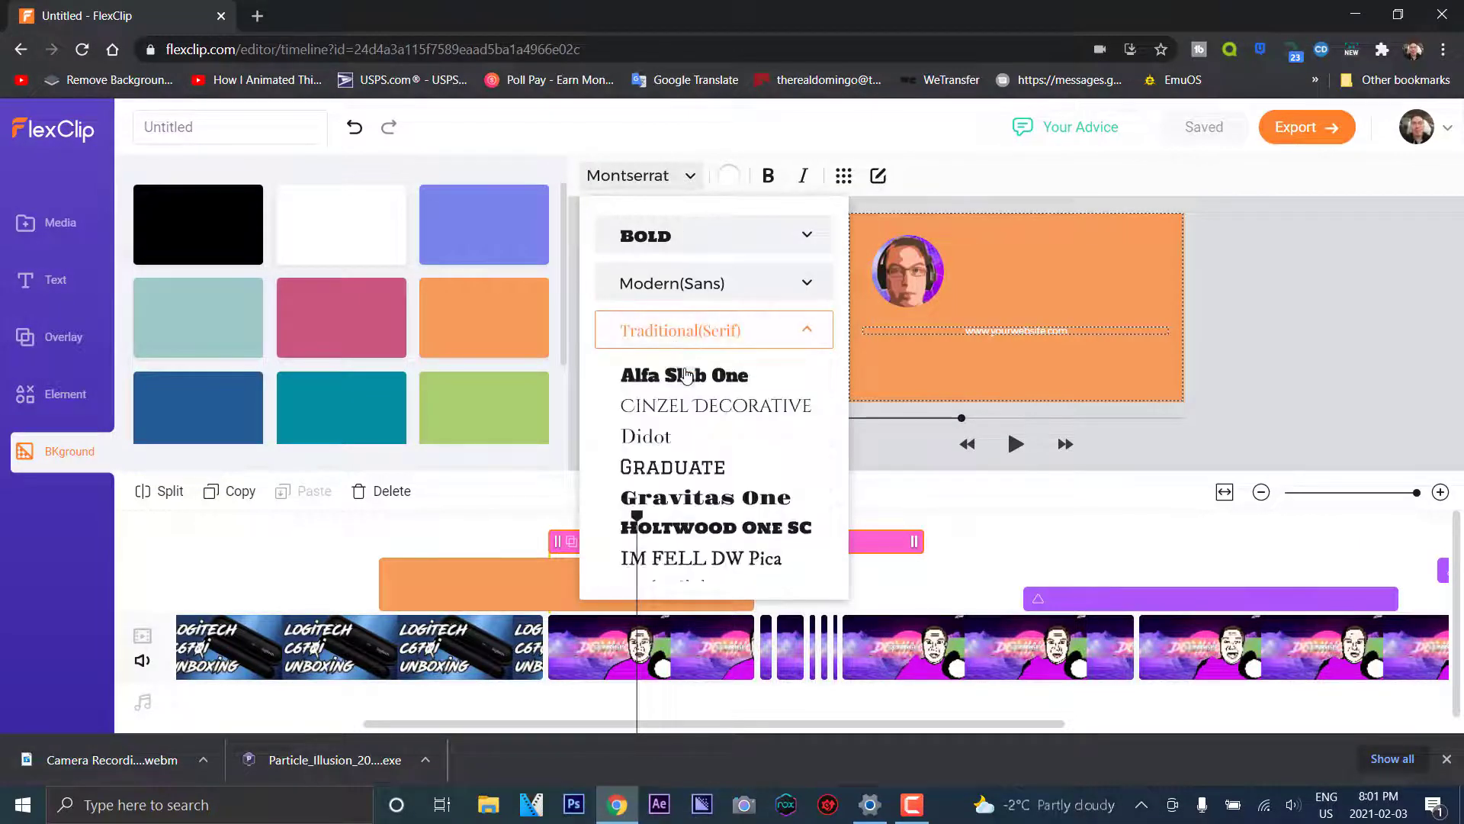
pyautogui.click(687, 375)
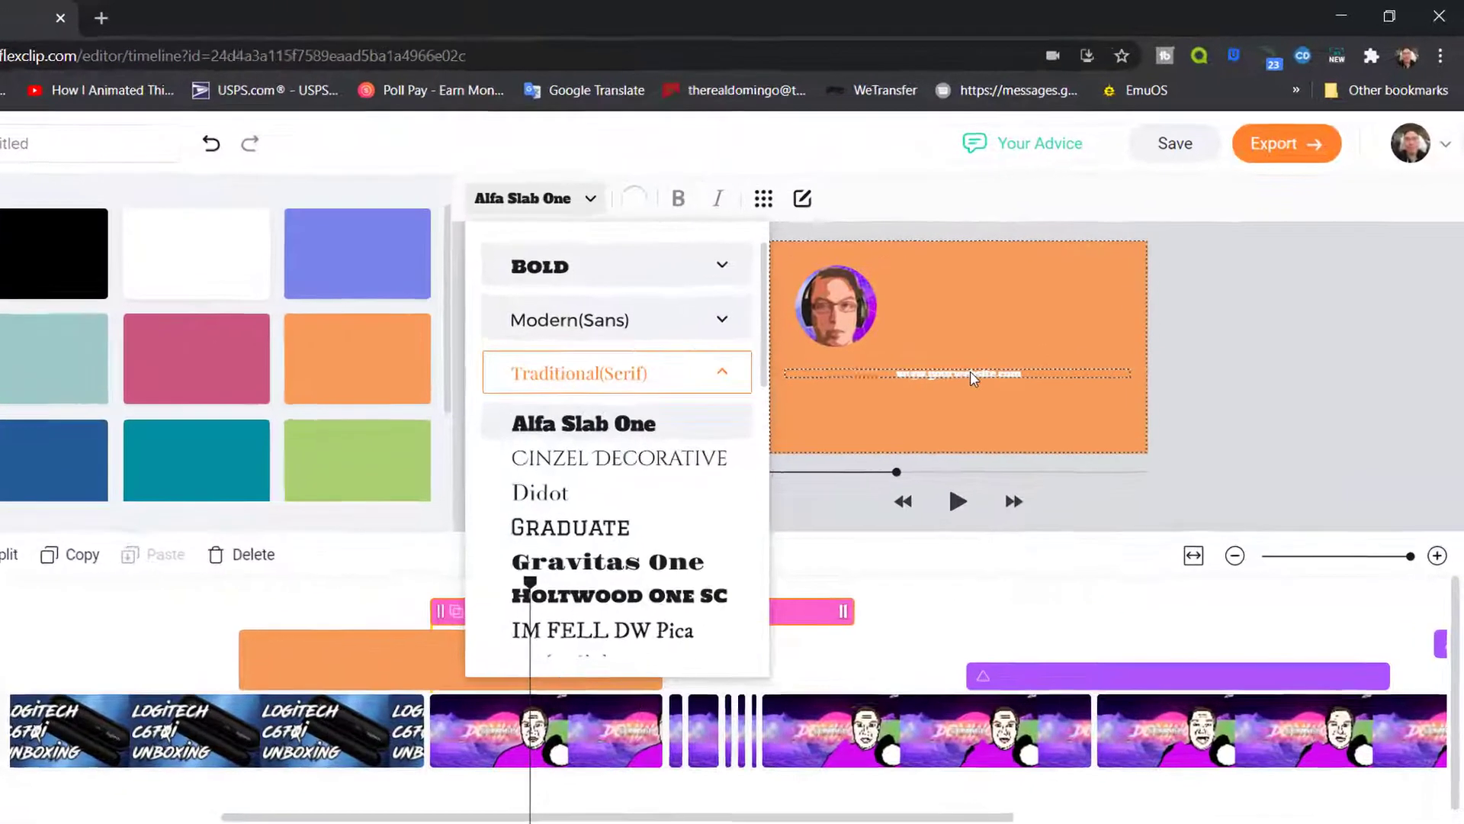
pyautogui.click(876, 188)
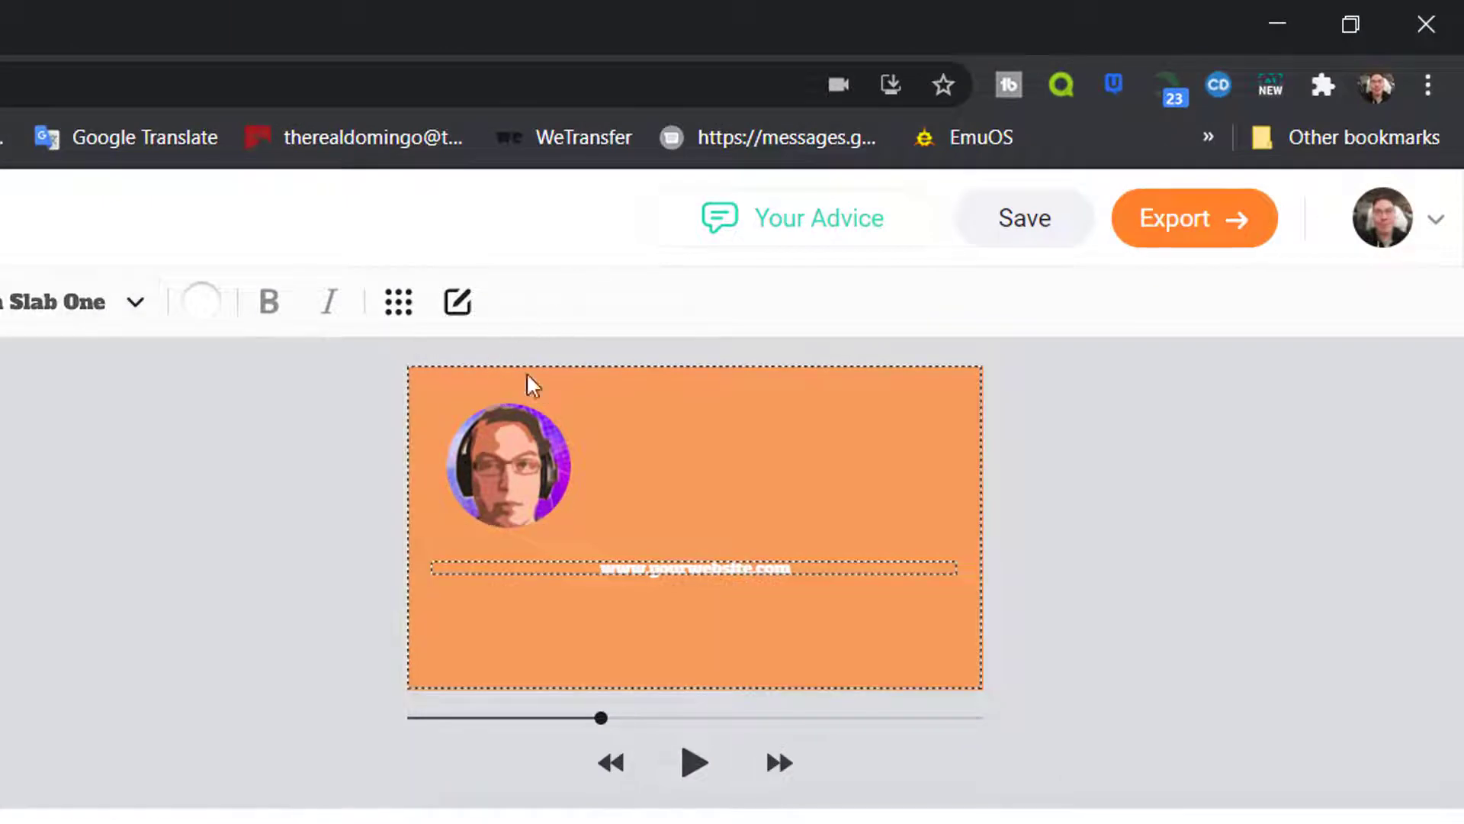
# Replace the placeholder website text with the YouTube channel URL and play the outro to check it
pyautogui.click(457, 301)
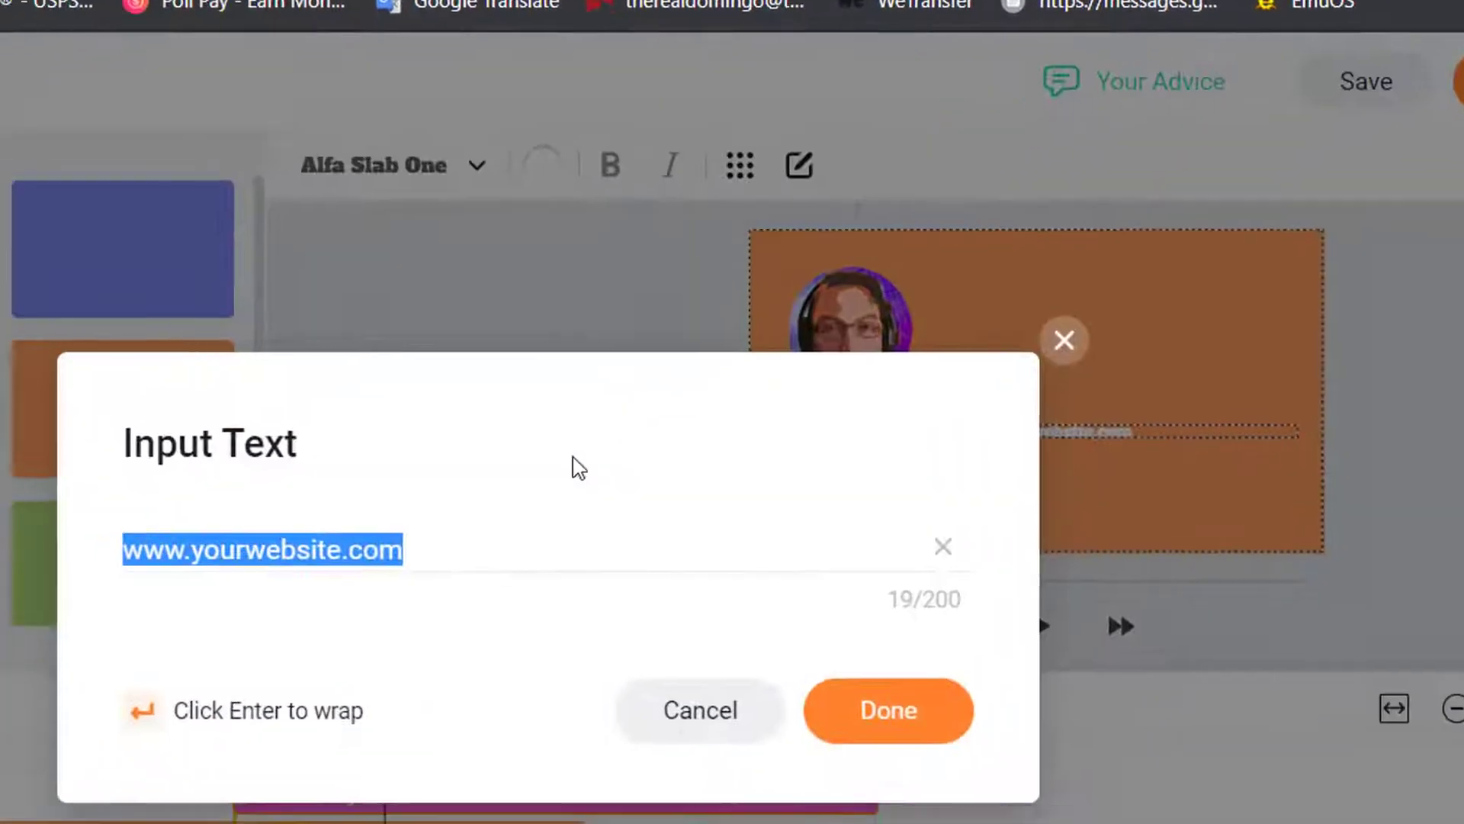
pyautogui.write('Youtube.com/domin')
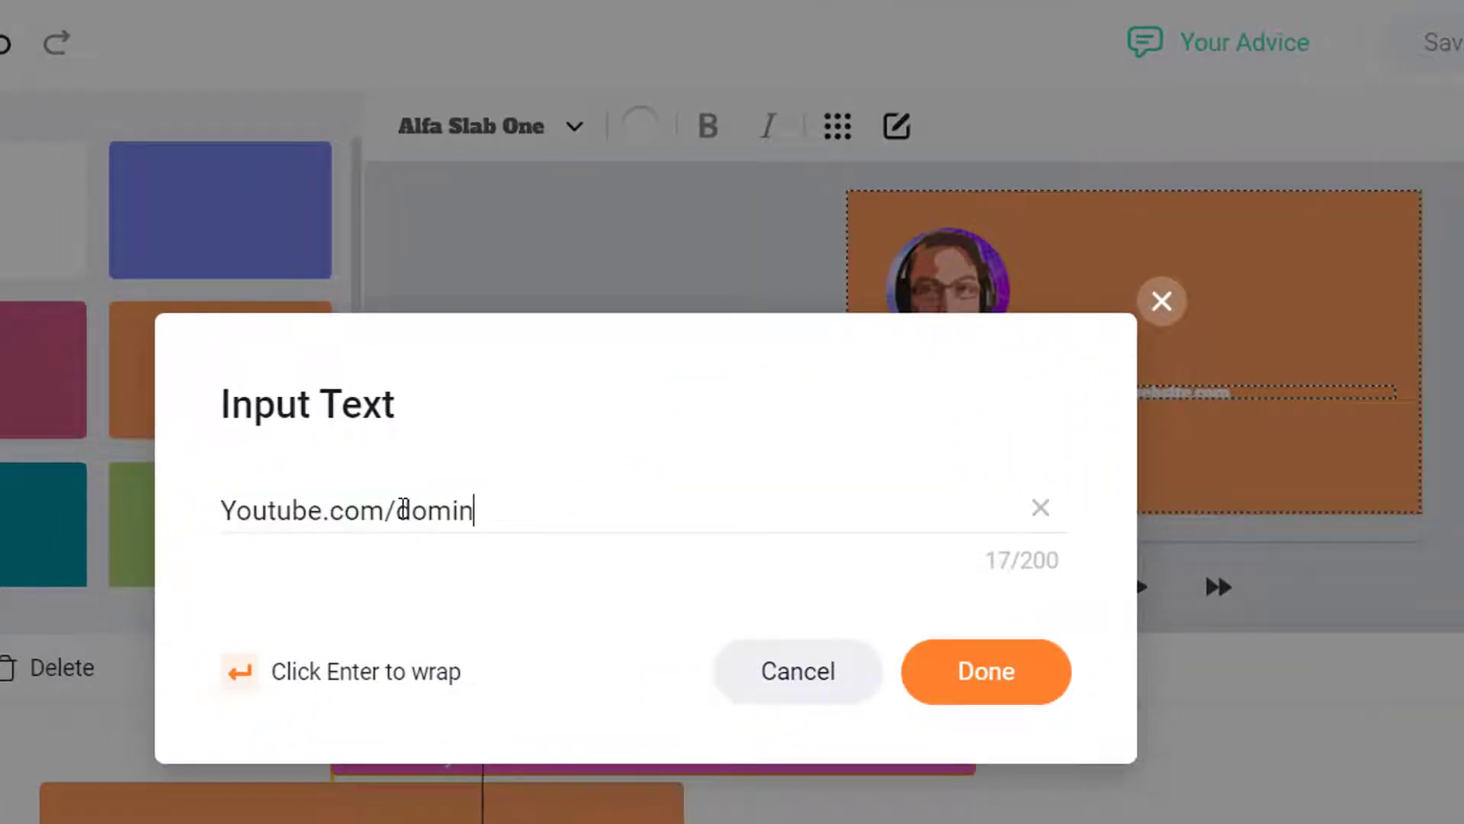
pyautogui.write('goch')
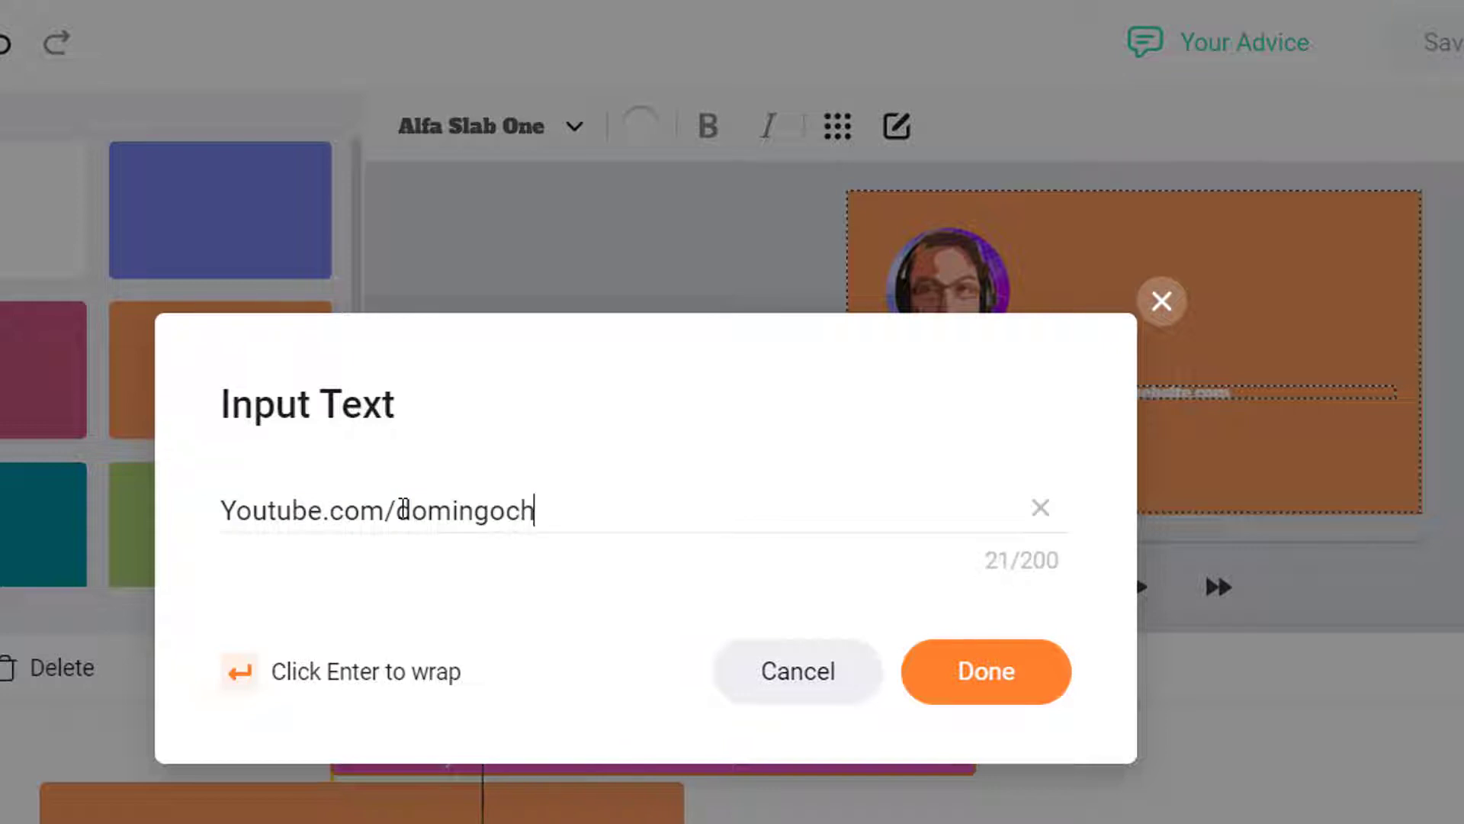
pyautogui.write('annel')
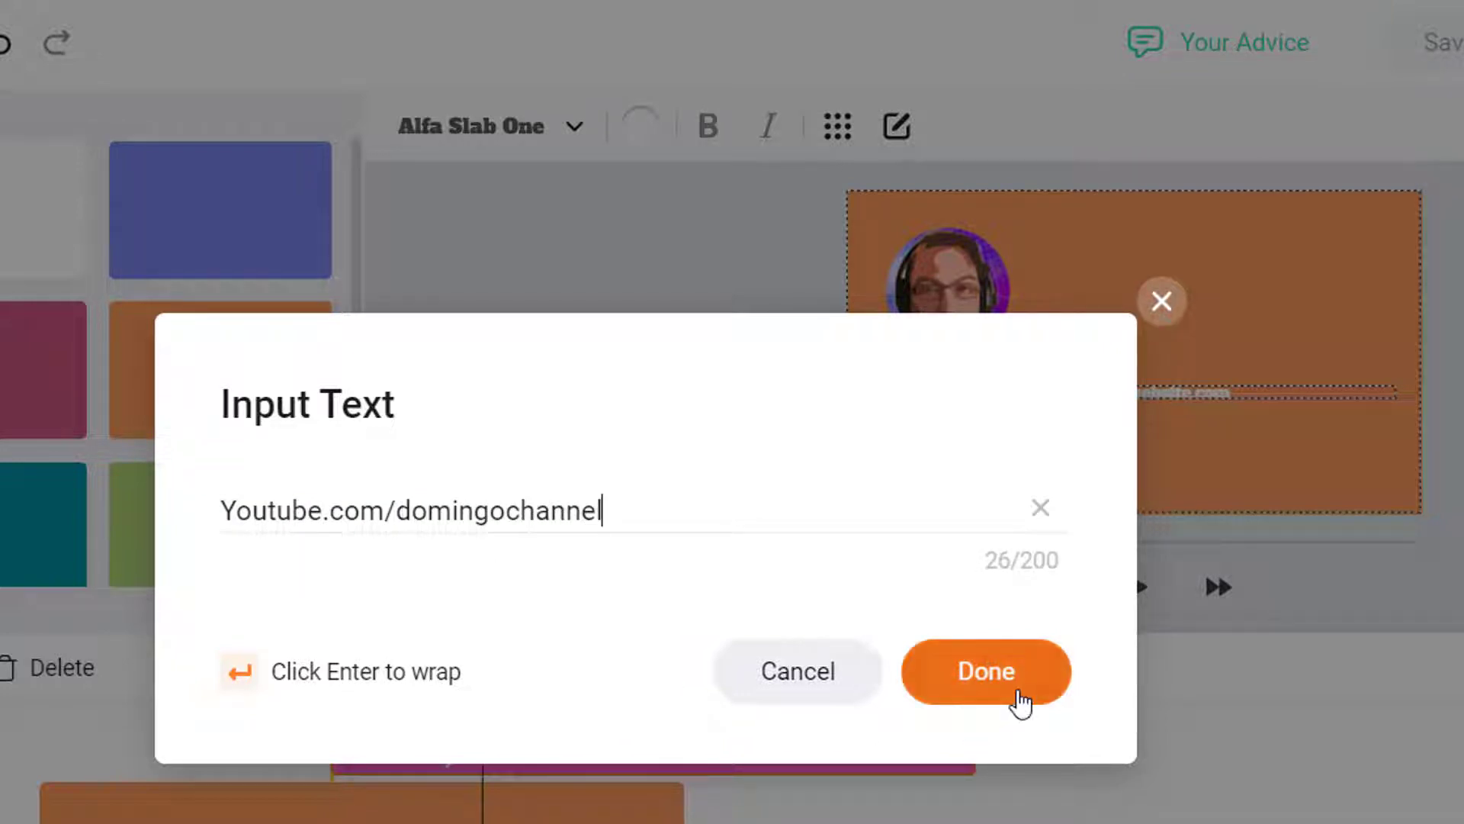
pyautogui.click(1017, 695)
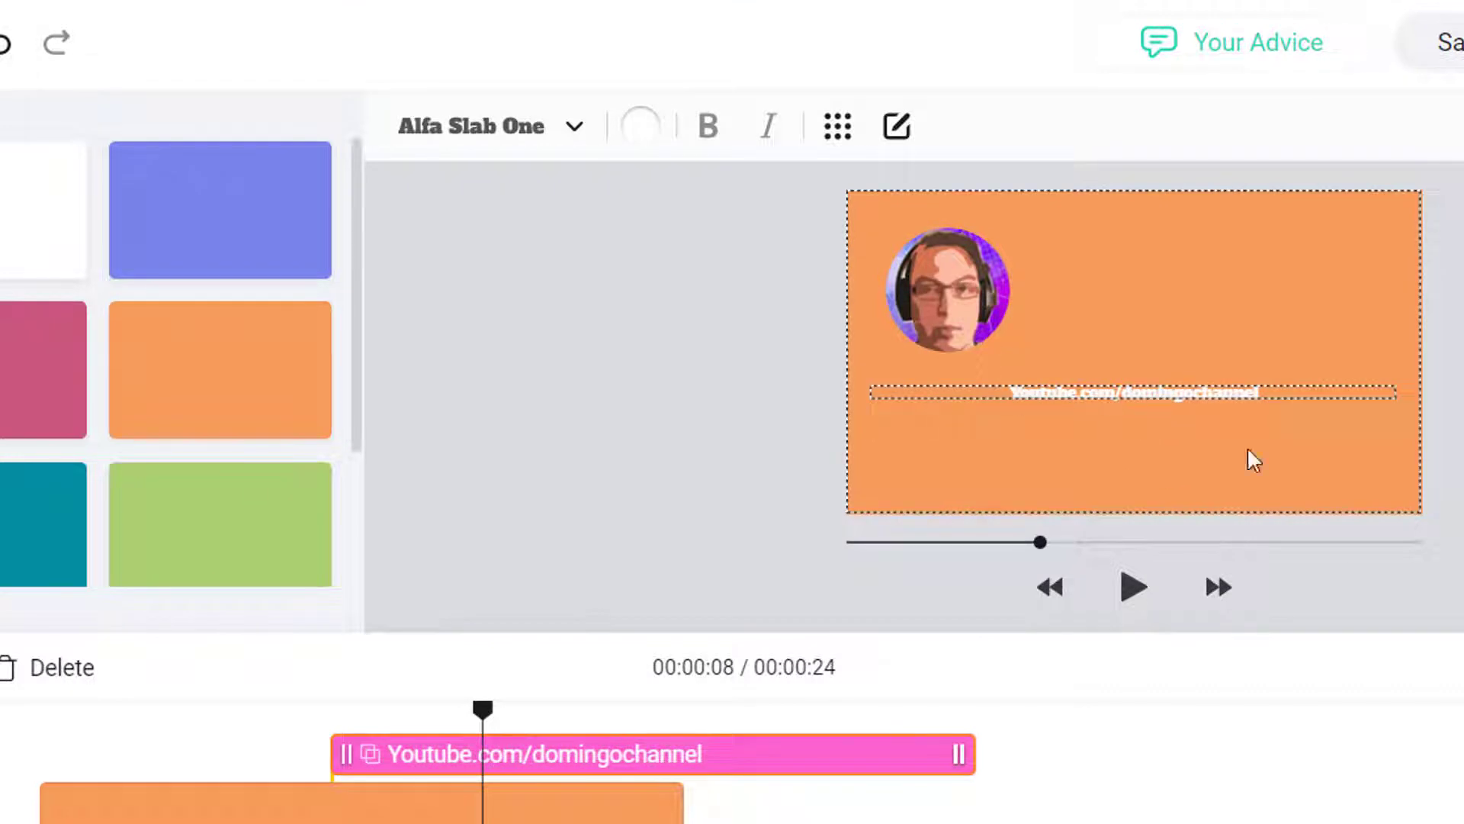
pyautogui.click(1139, 599)
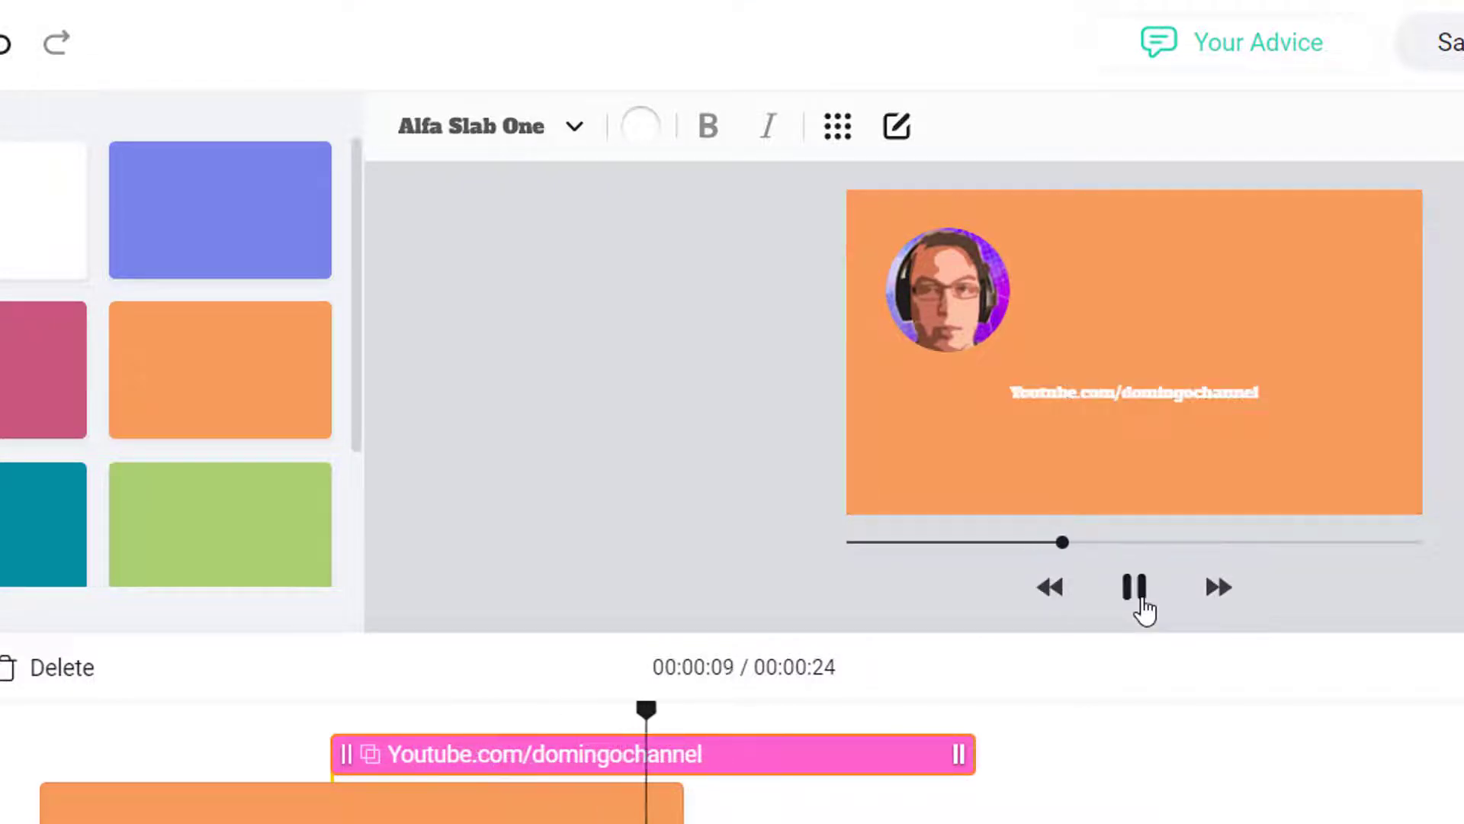
pyautogui.click(1140, 601)
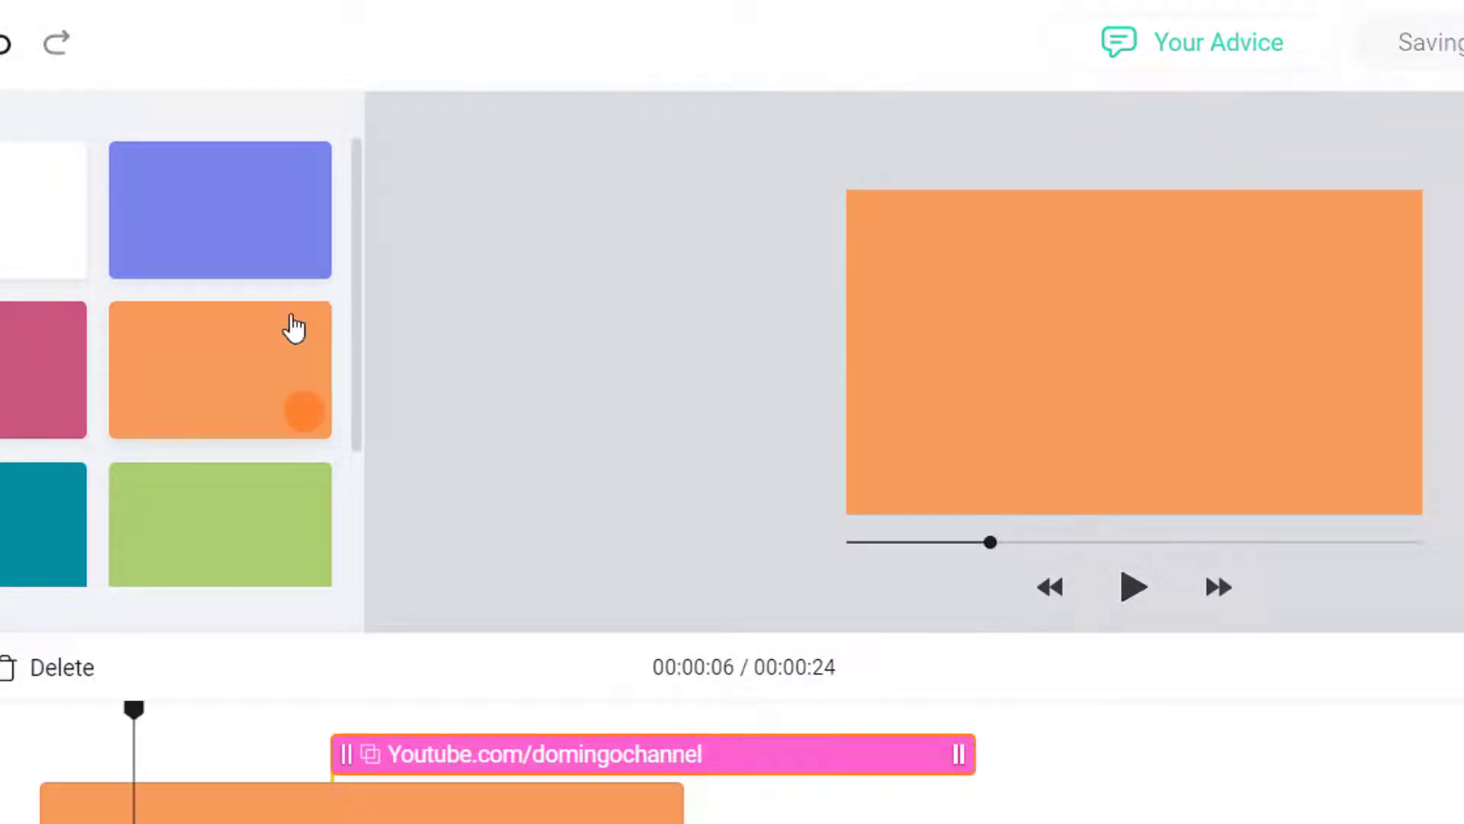
pyautogui.scroll(-2, 347, 323)
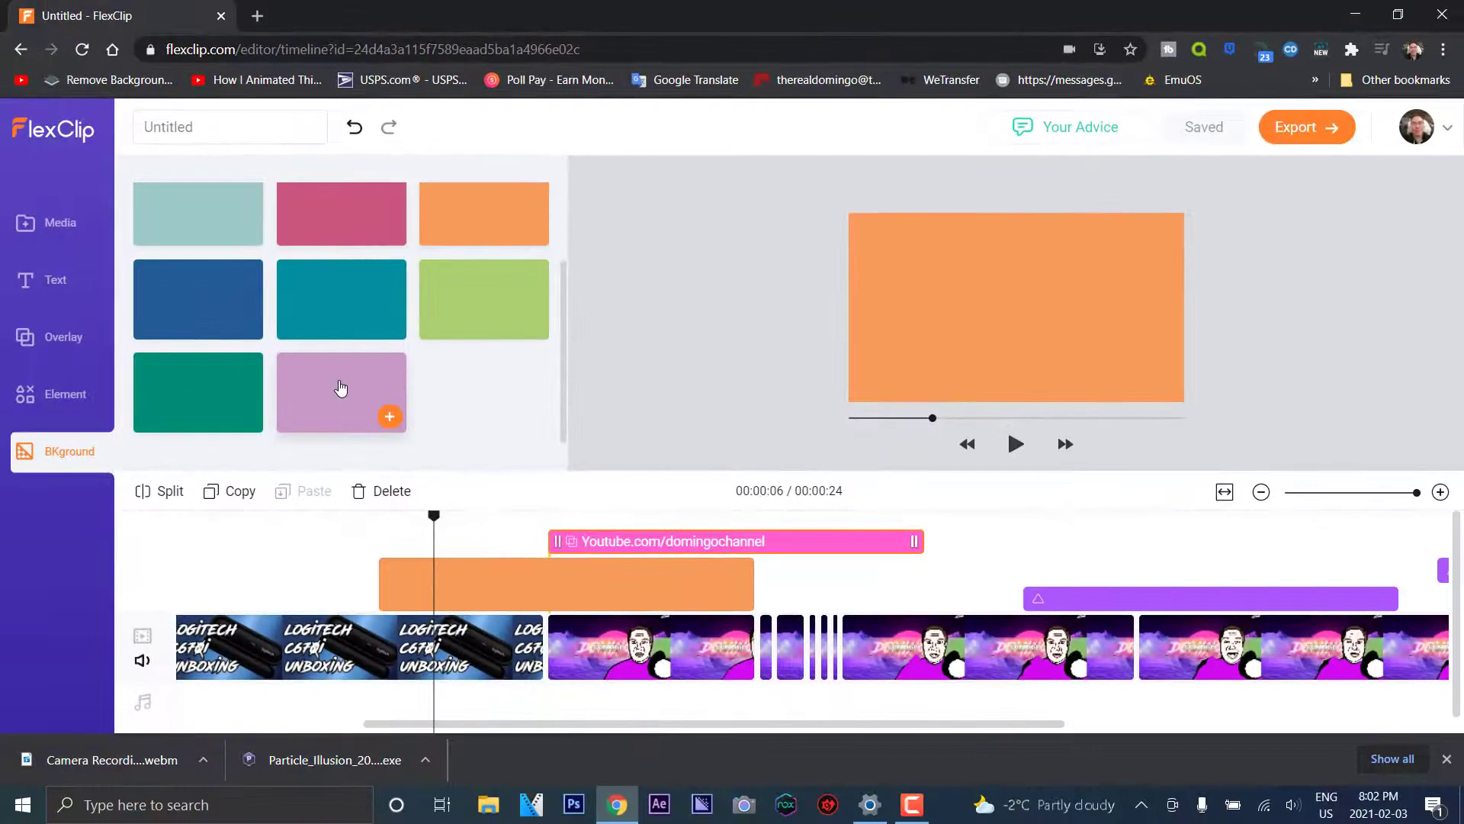
# Recolour the orange background clip to green 2AD449 and save it to Document Colors
pyautogui.click(602, 580)
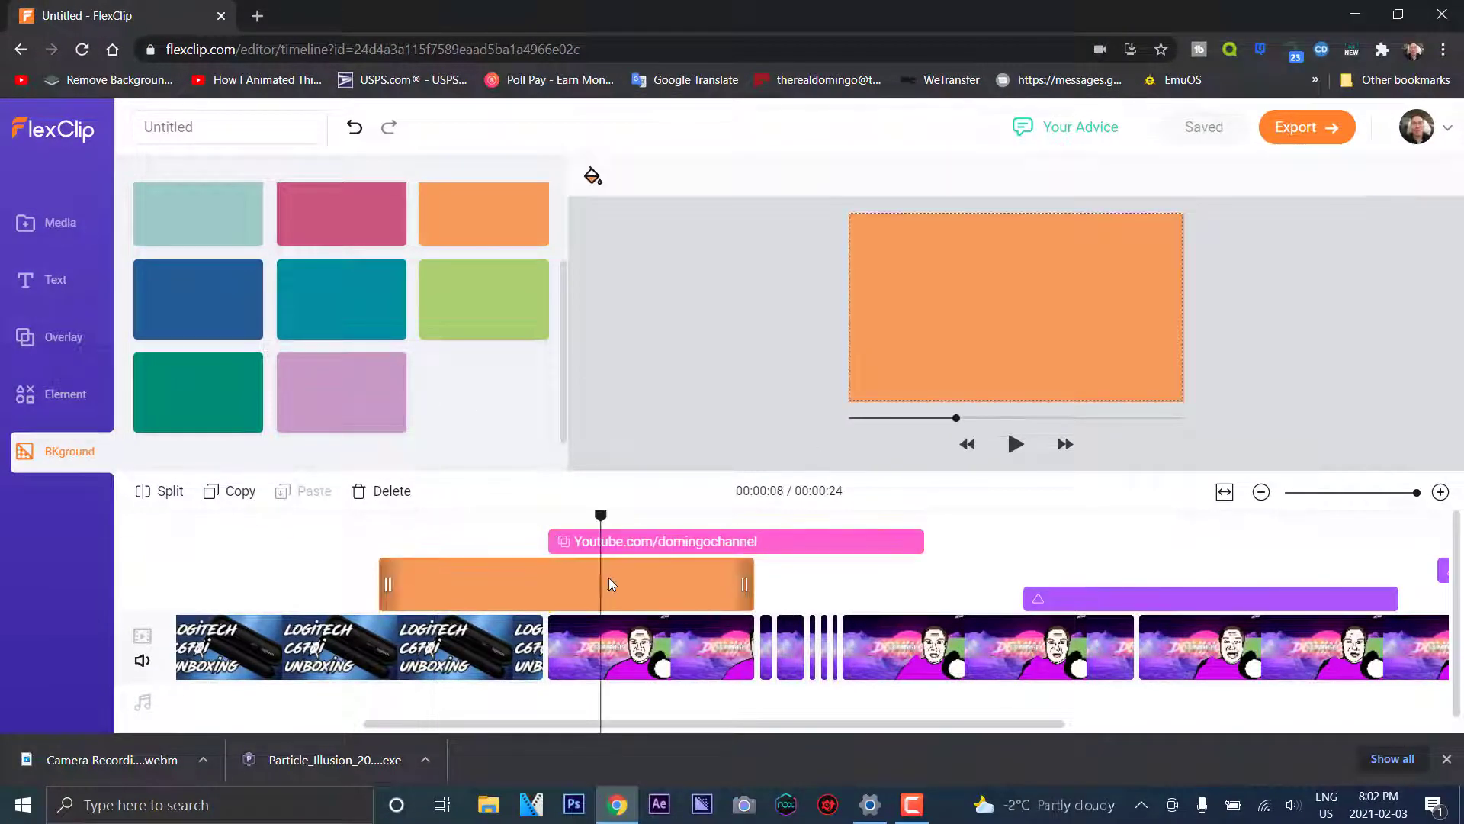
pyautogui.click(594, 177)
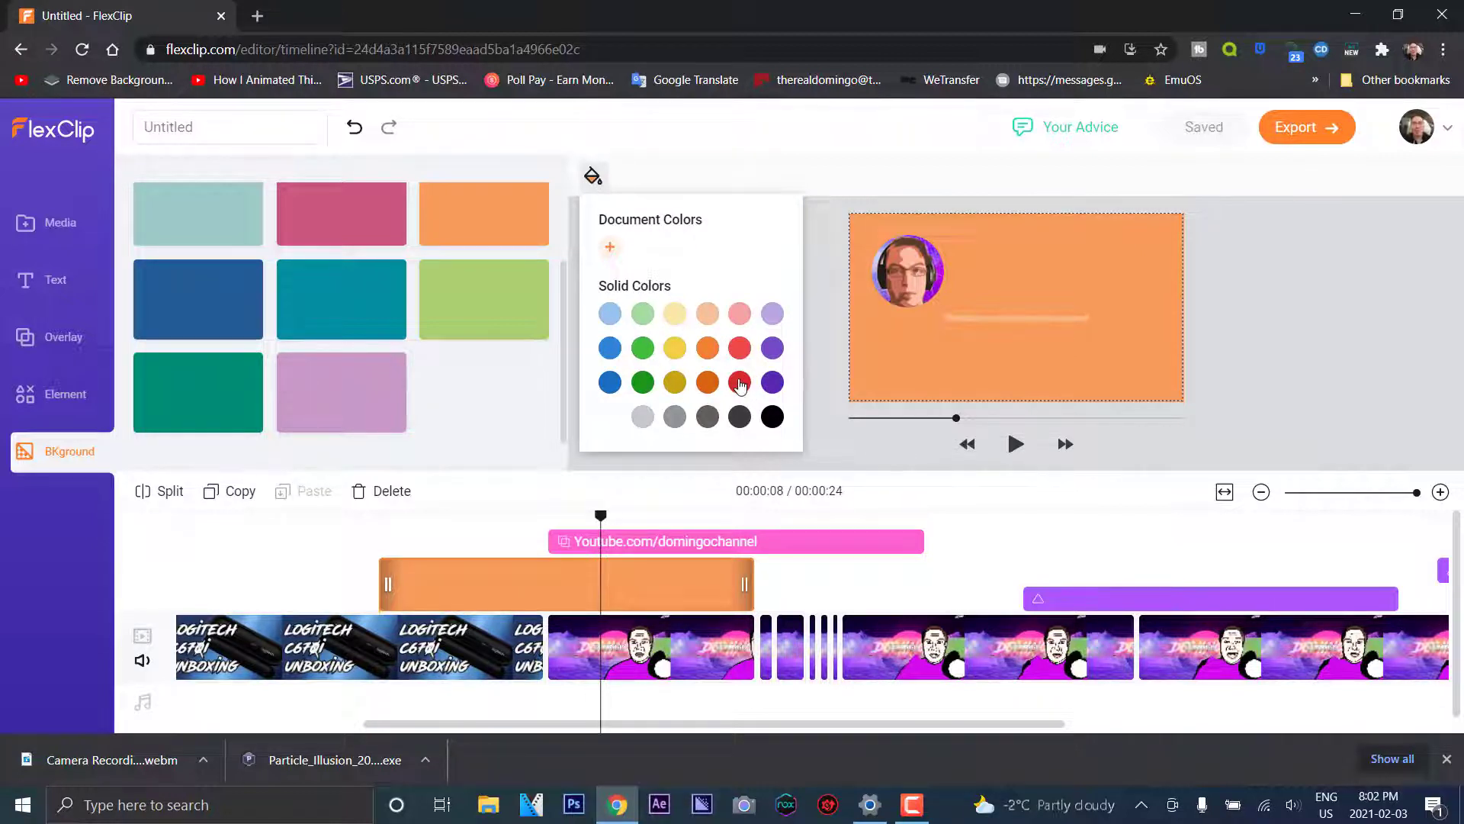
pyautogui.click(740, 383)
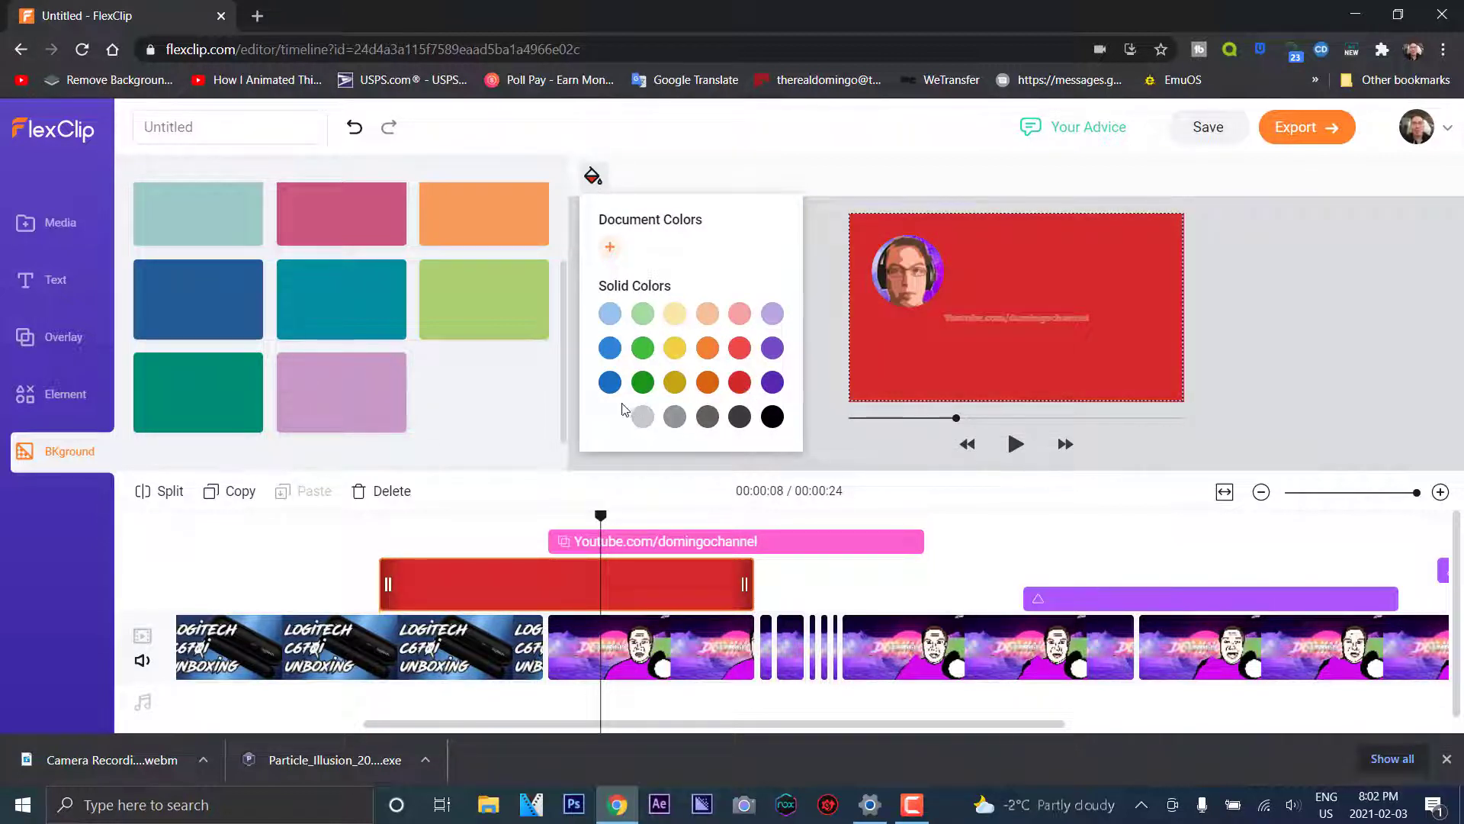
pyautogui.click(609, 250)
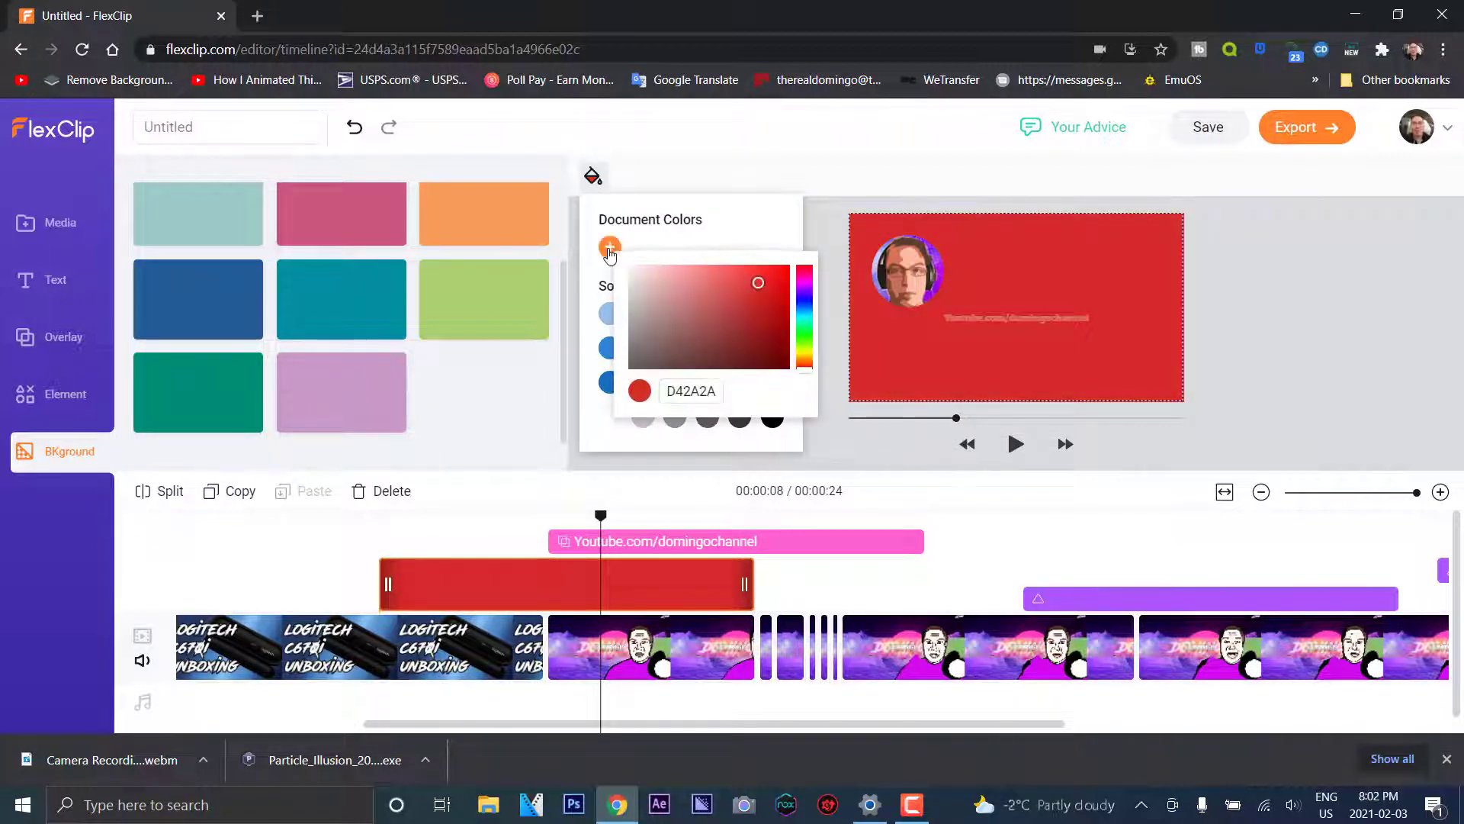
pyautogui.click(804, 331)
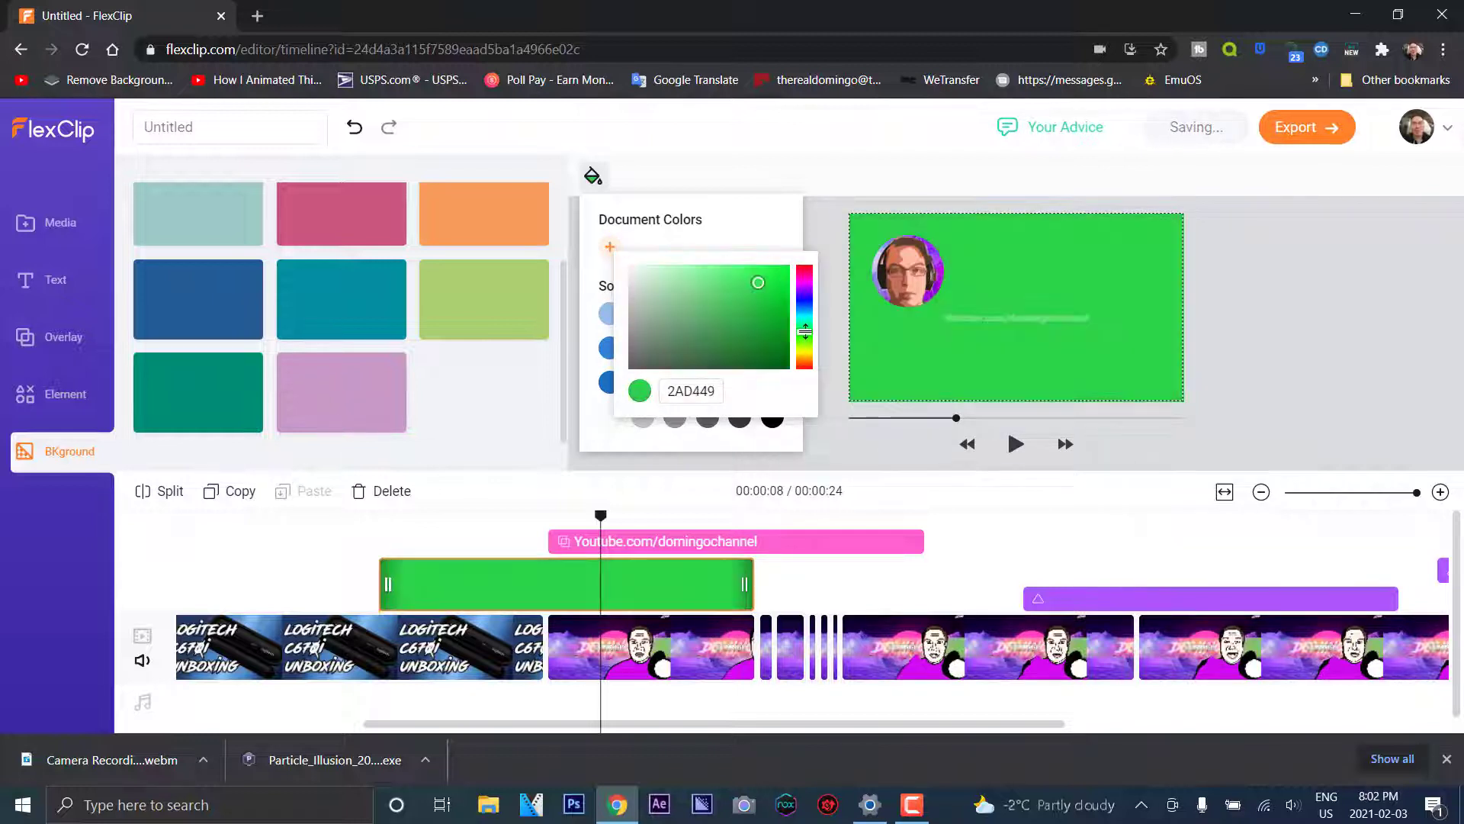
pyautogui.click(861, 468)
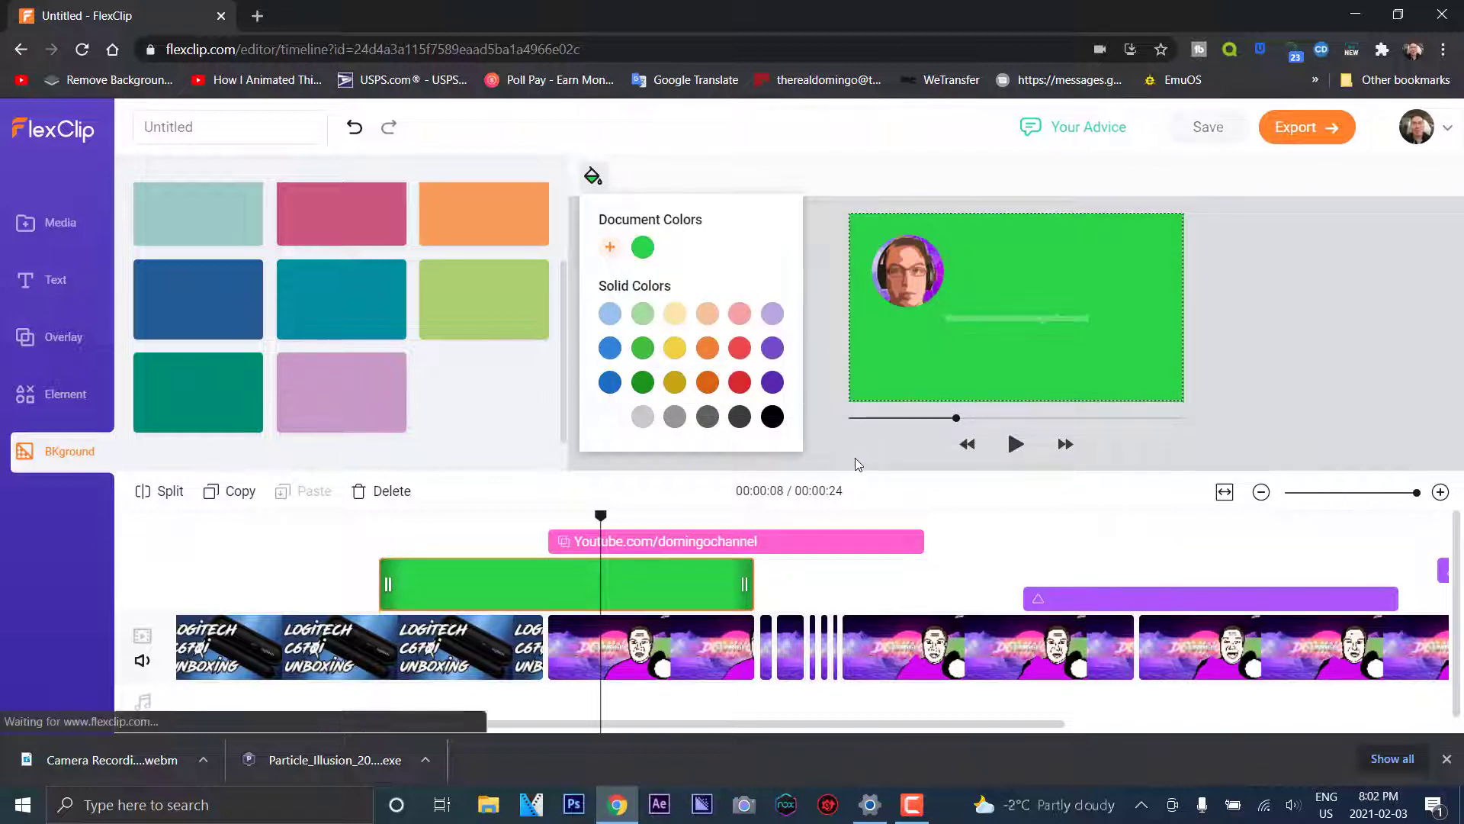
pyautogui.click(613, 474)
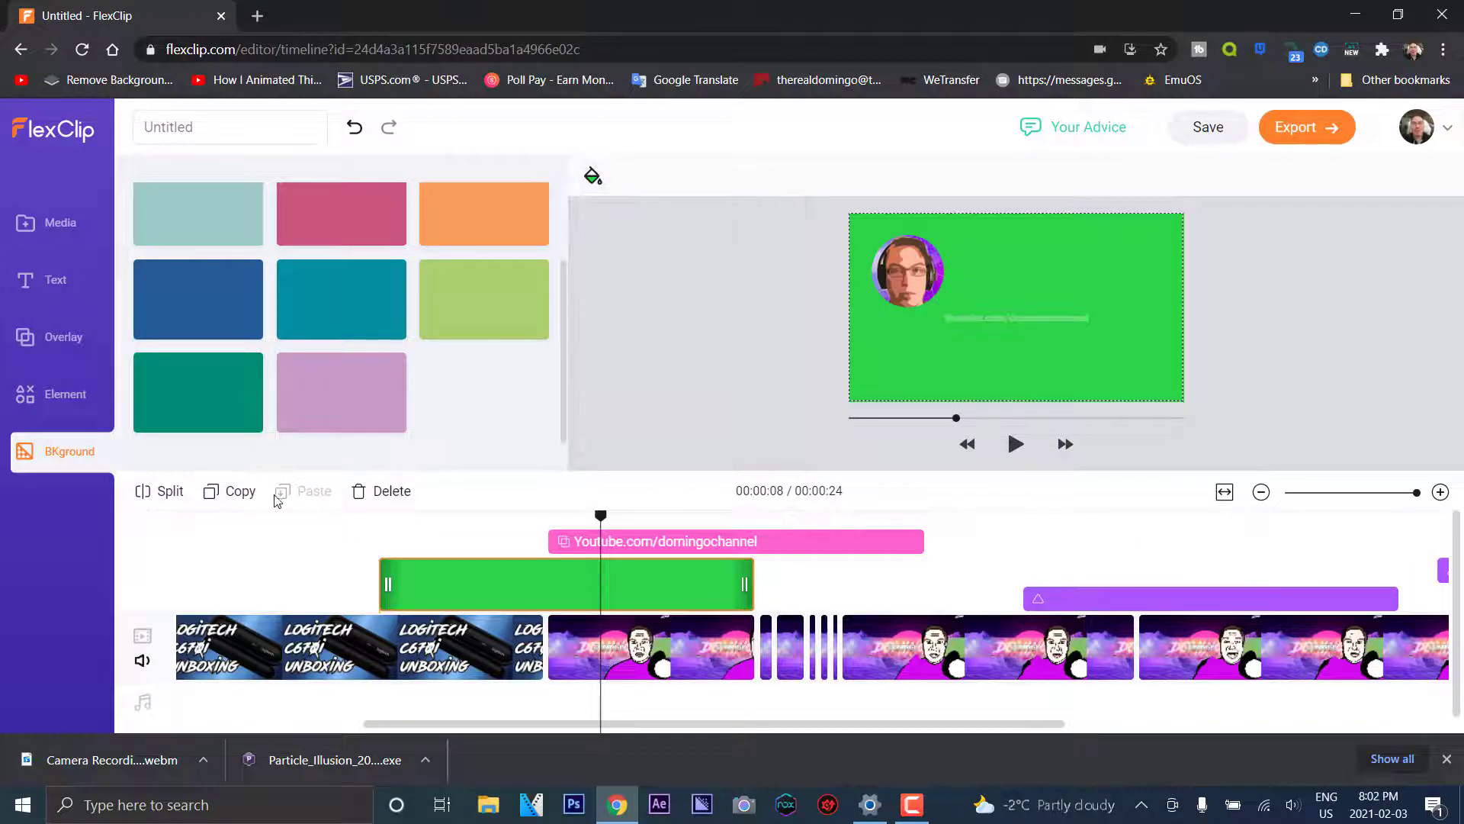
pyautogui.click(141, 663)
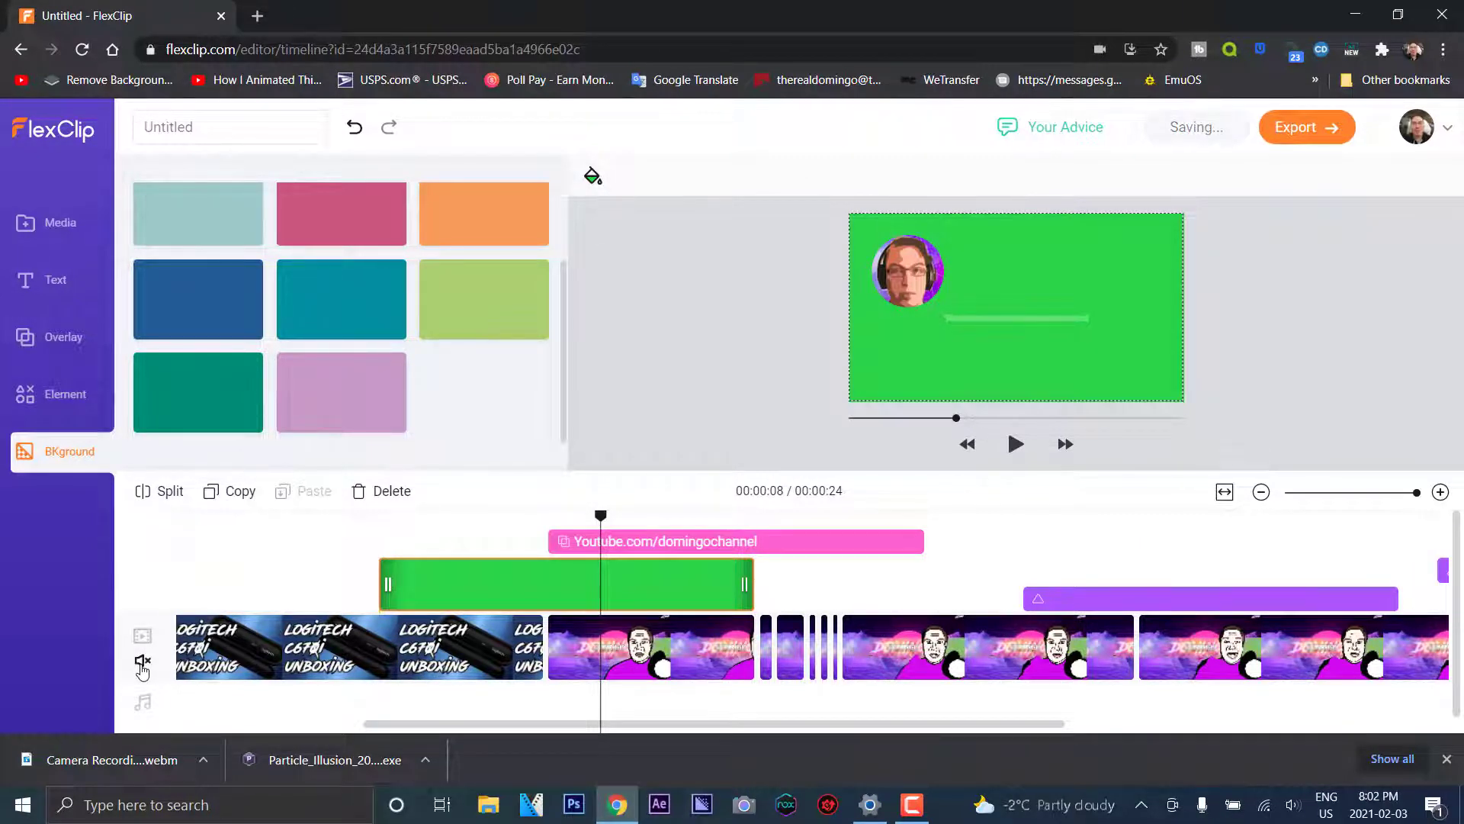
pyautogui.click(141, 663)
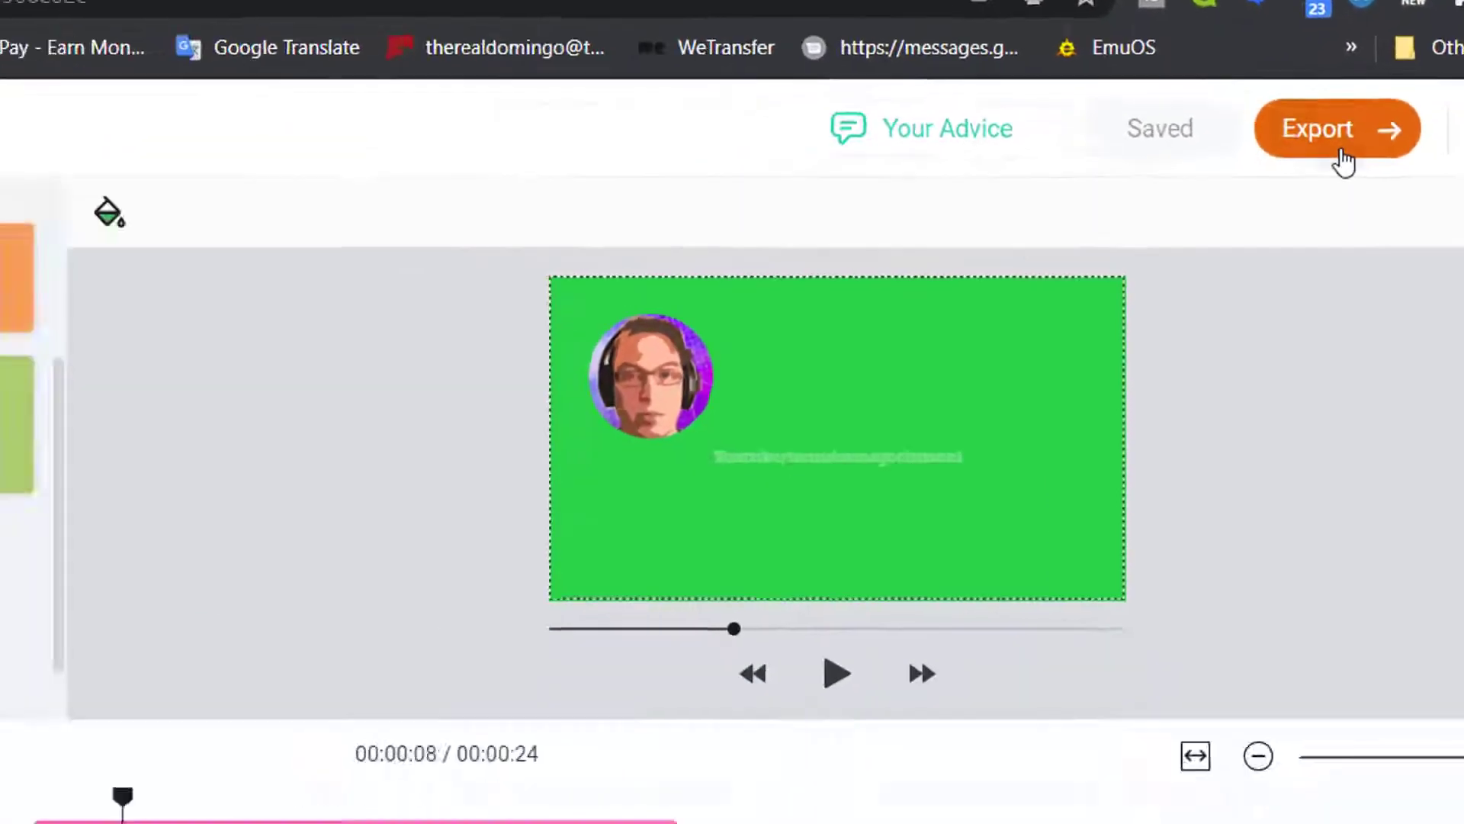
# Export the video at 1080p under the name 'Test Vufrt'
pyautogui.click(1307, 126)
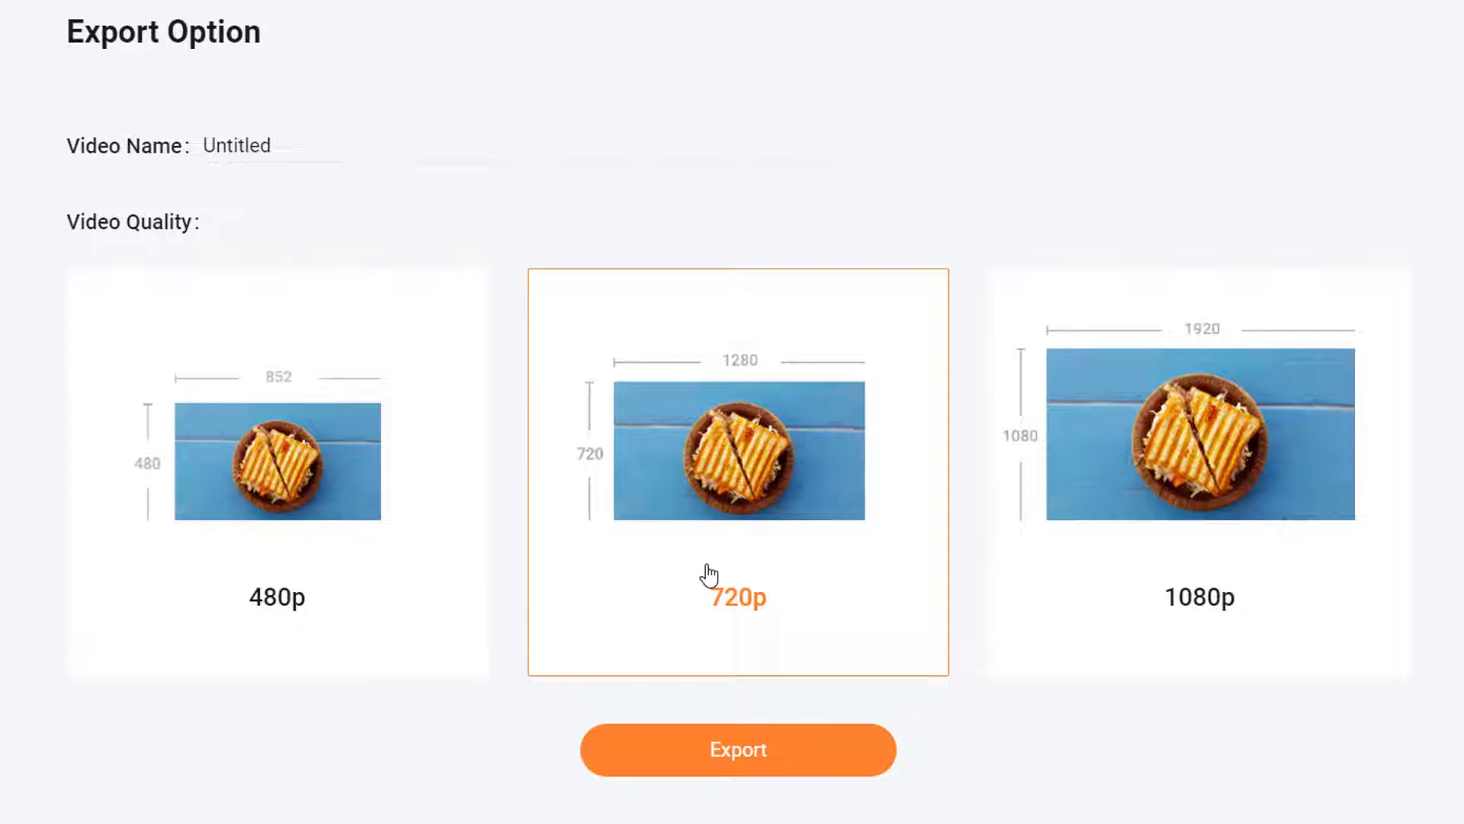
pyautogui.click(1271, 514)
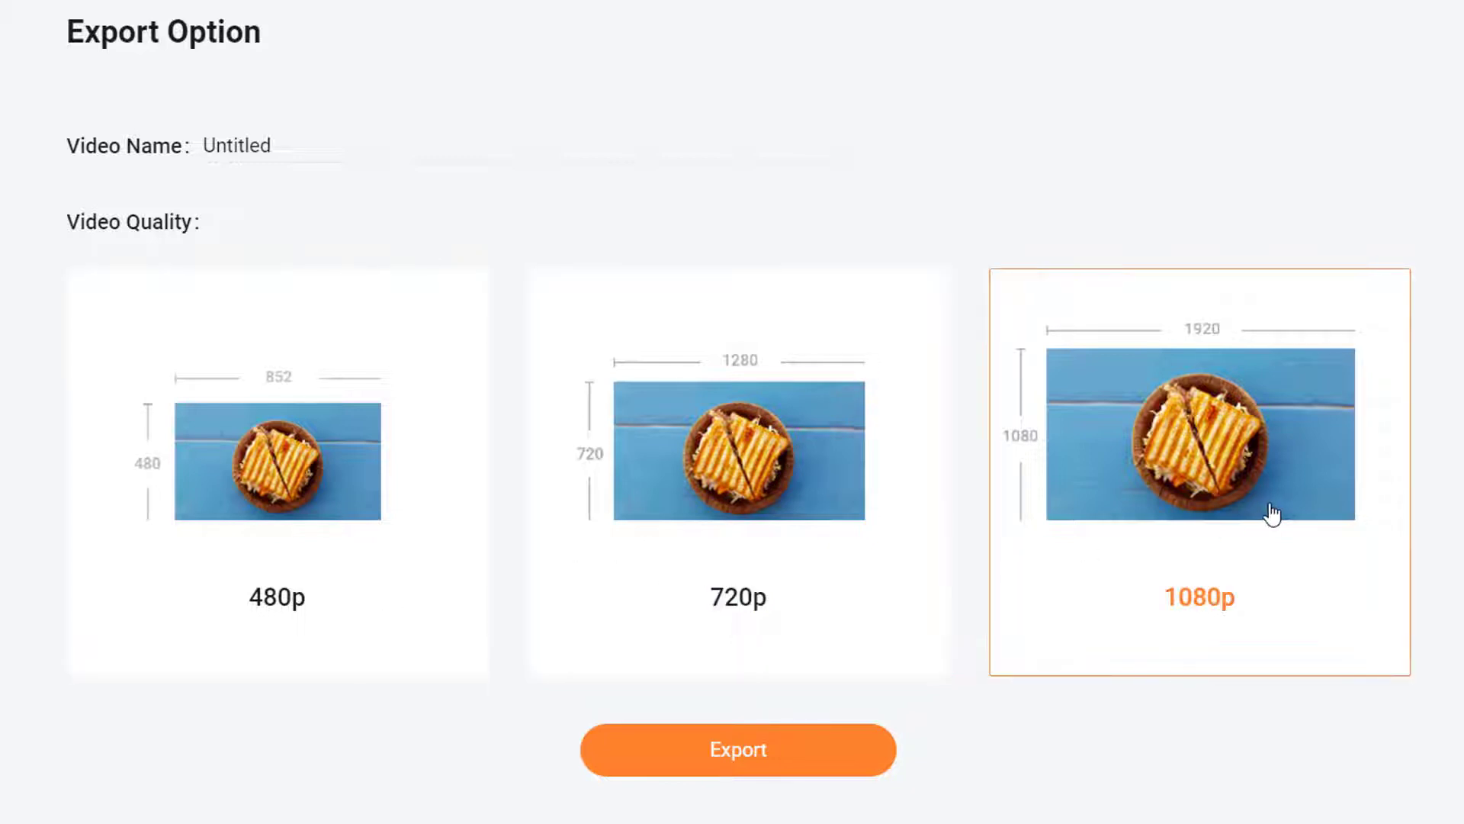
pyautogui.click(912, 491)
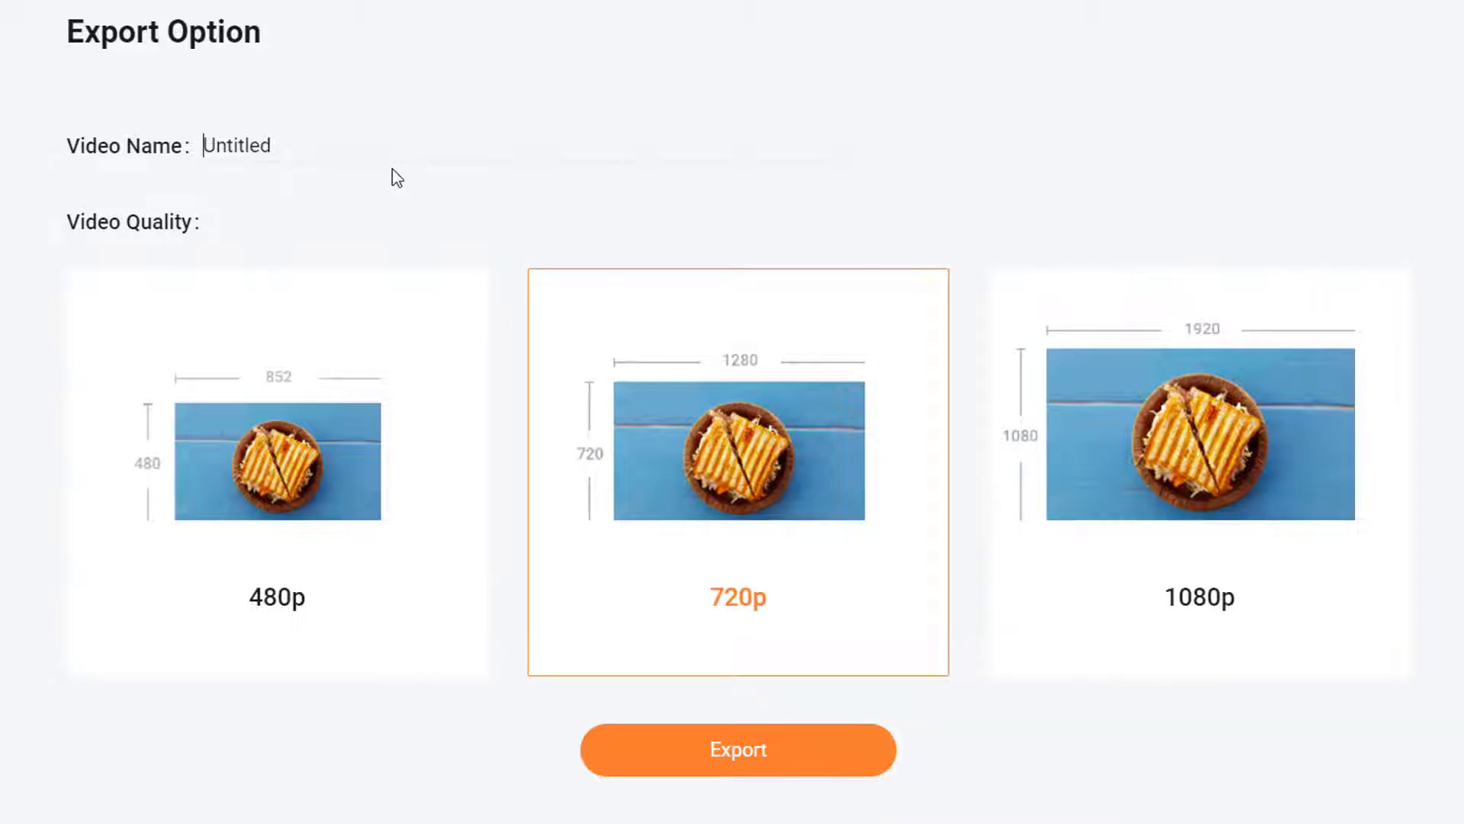
pyautogui.write('TEst')
pyautogui.click(306, 144)
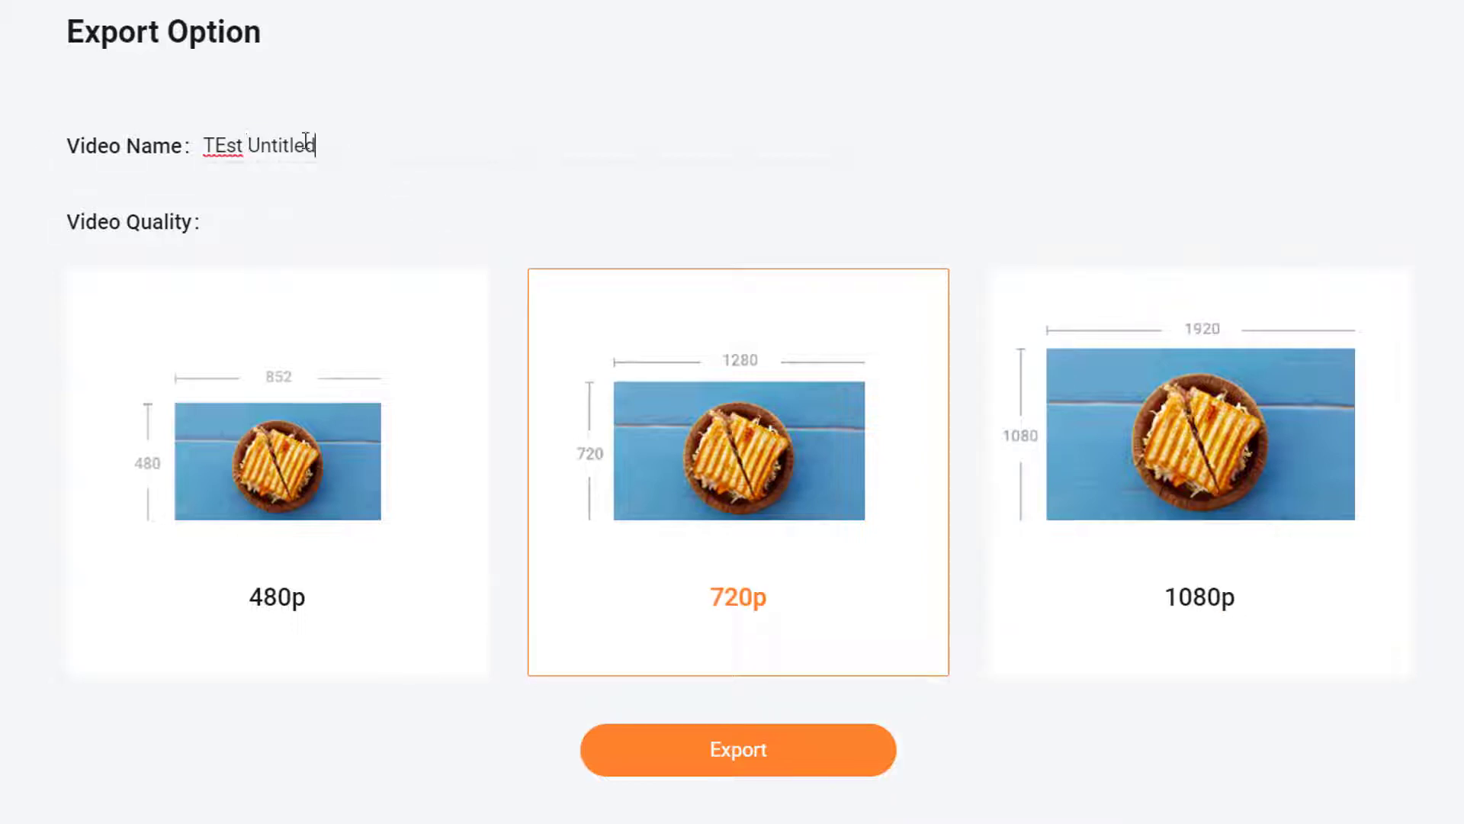
pyautogui.moveTo(305, 142); pyautogui.dragTo(82, 131)
pyautogui.write('Test V')
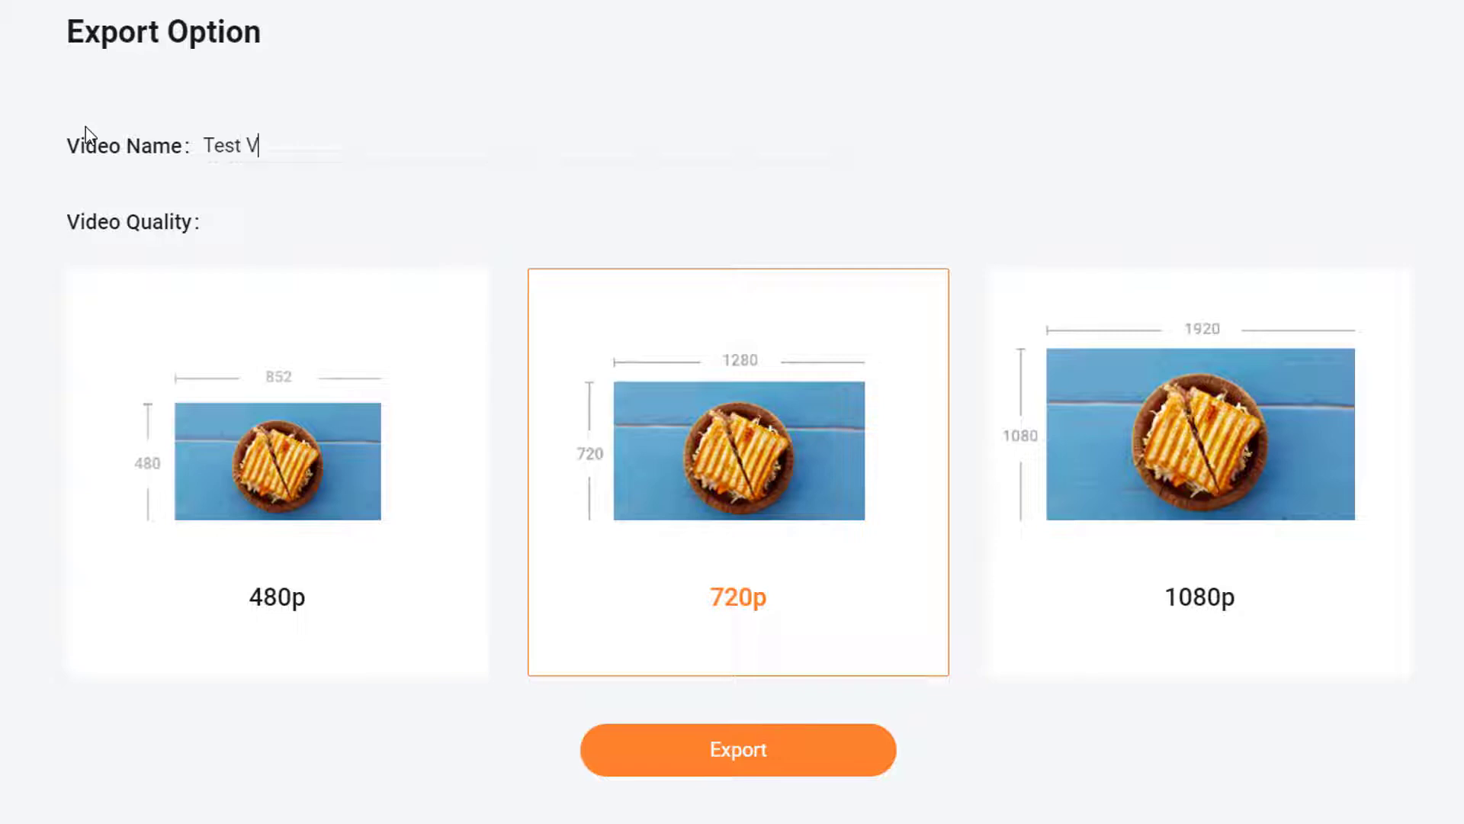
pyautogui.write('ufrt')
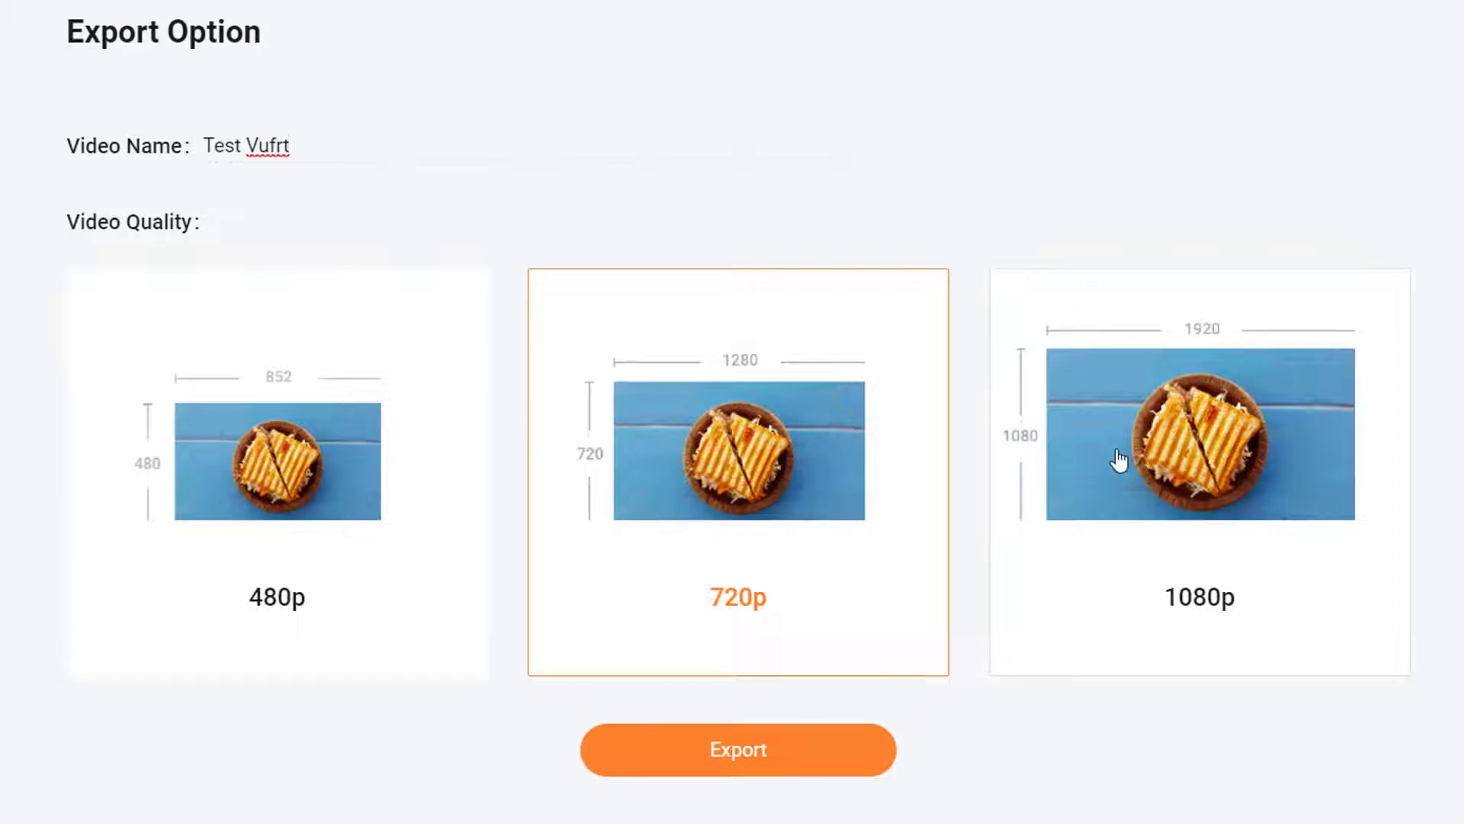
pyautogui.click(1150, 456)
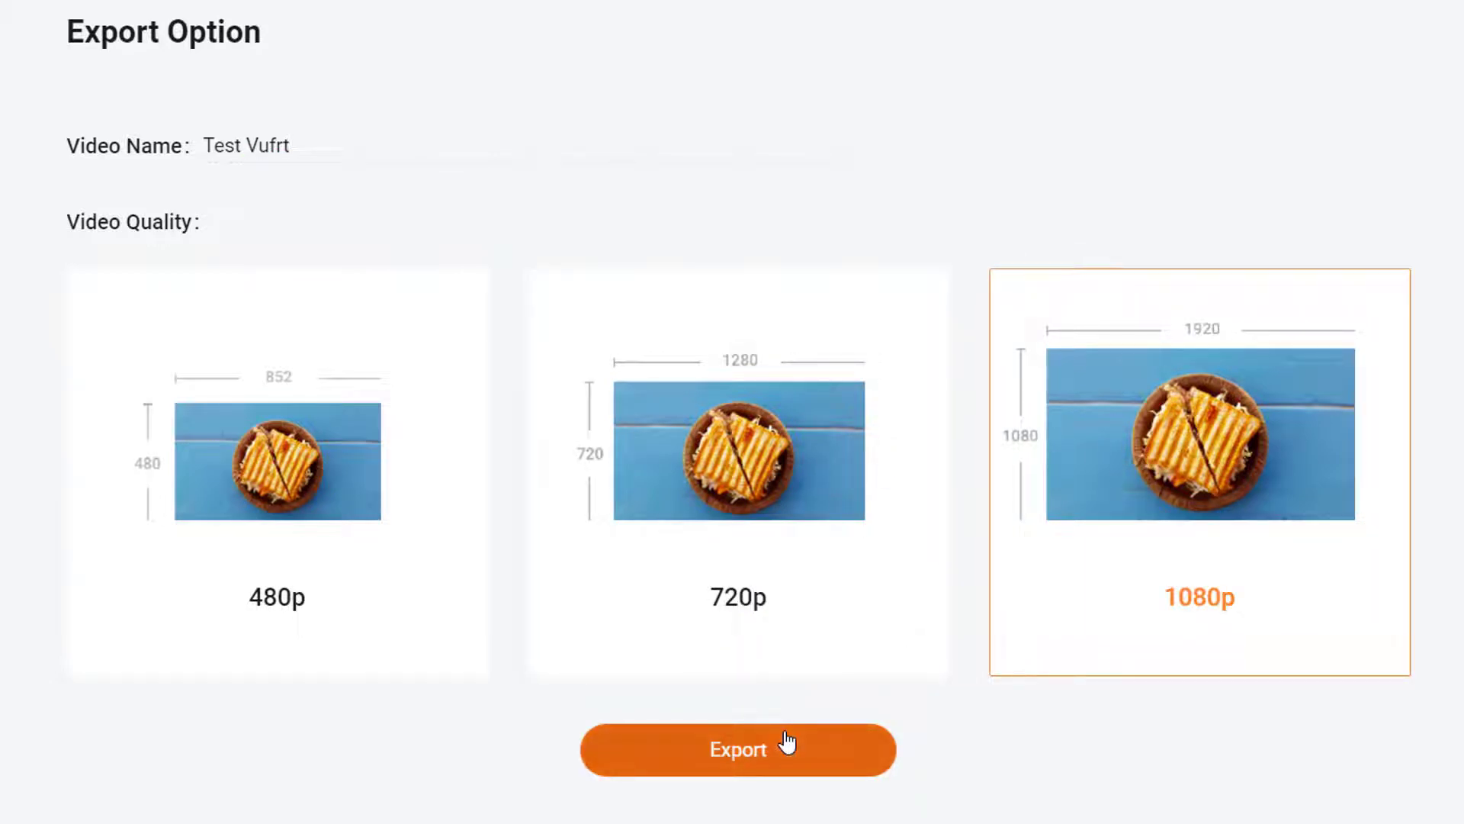
pyautogui.click(734, 755)
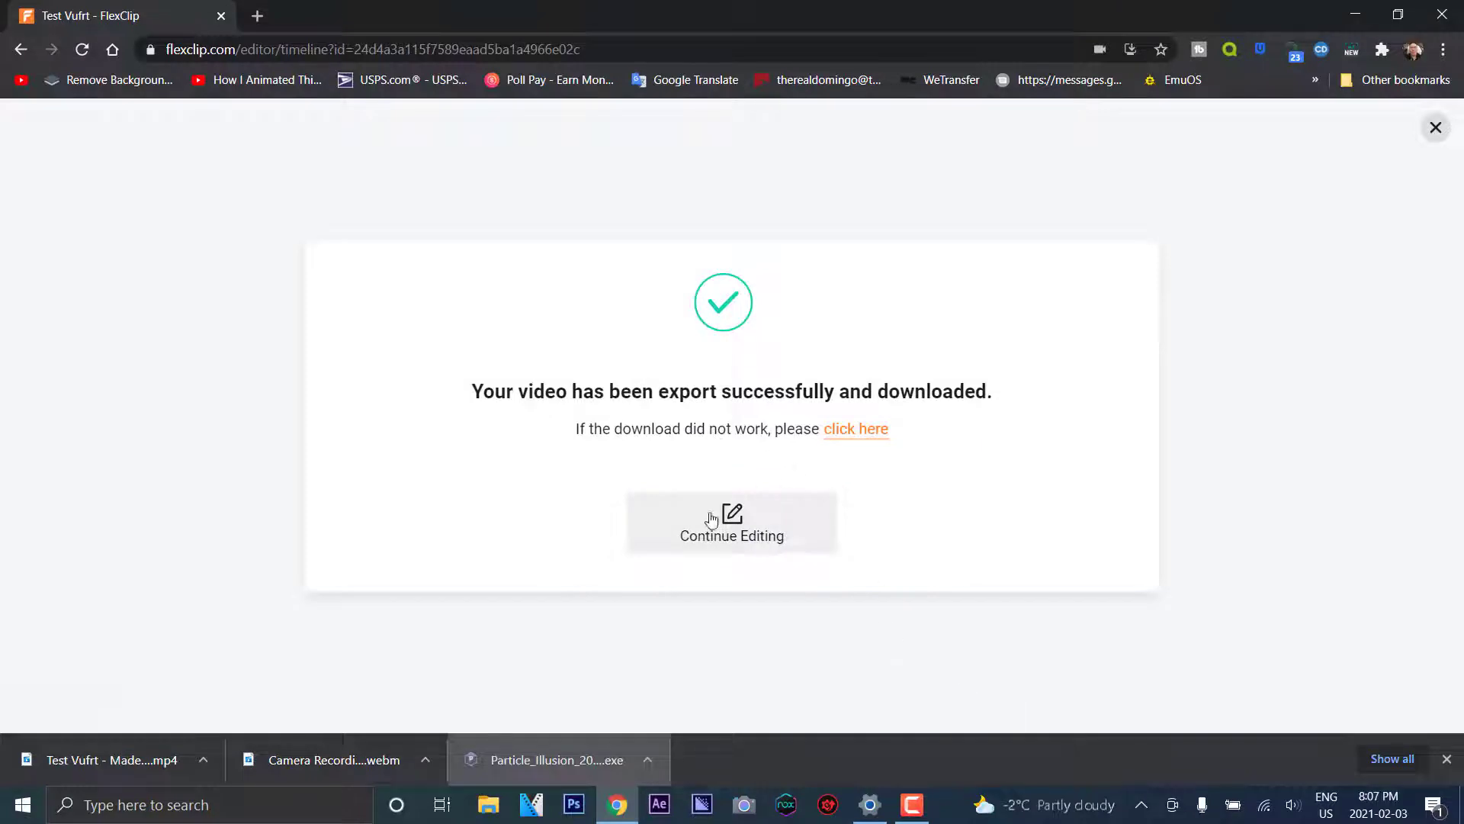
# Dismiss the download success message and return to the My Projects home page
pyautogui.click(721, 538)
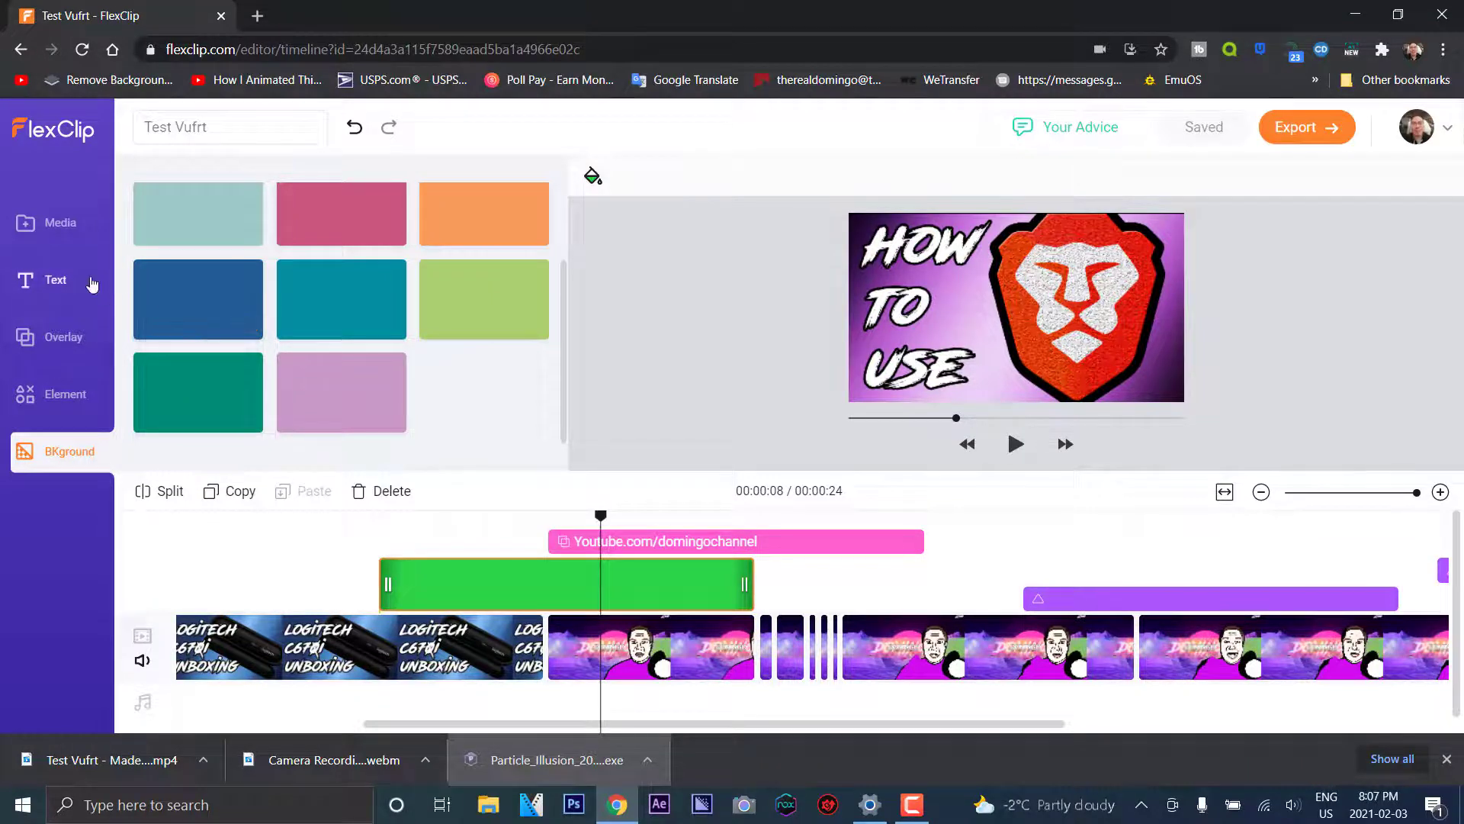
pyautogui.click(61, 134)
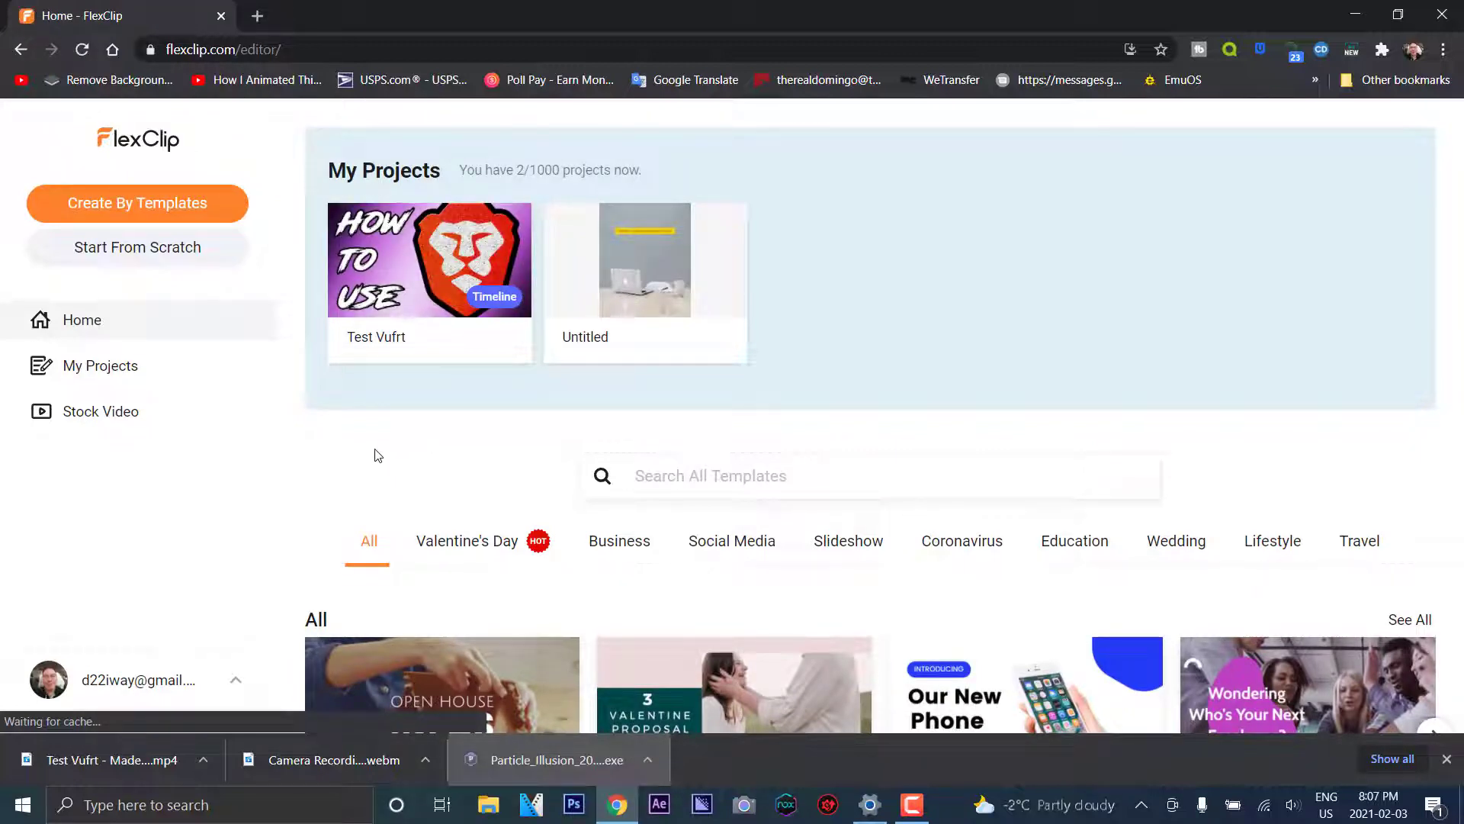
# Browse the template gallery and customize the Proposal Preparation Valentine template
pyautogui.scroll(-3, 374, 509)
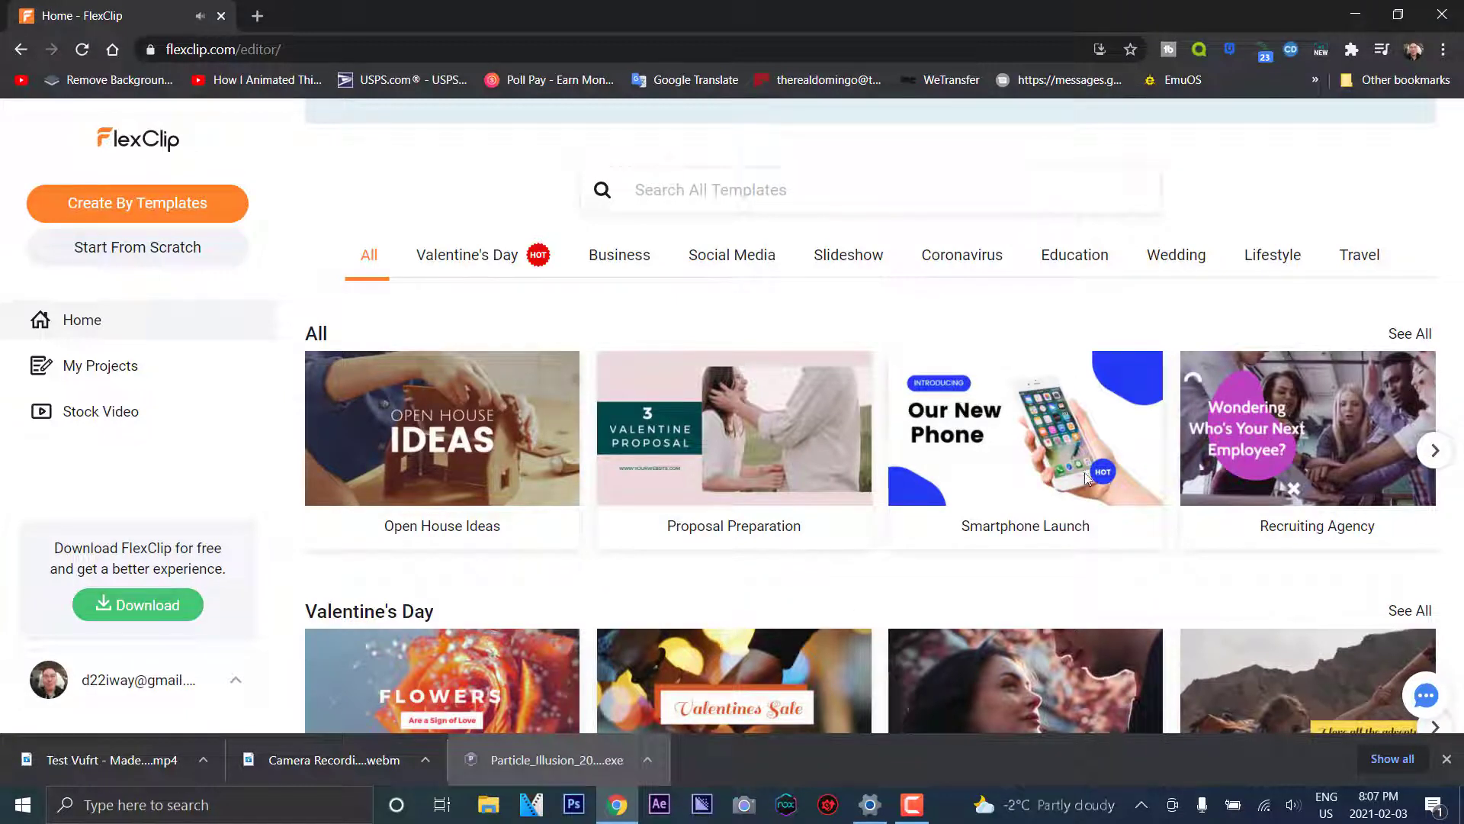
pyautogui.moveTo(1084, 473)
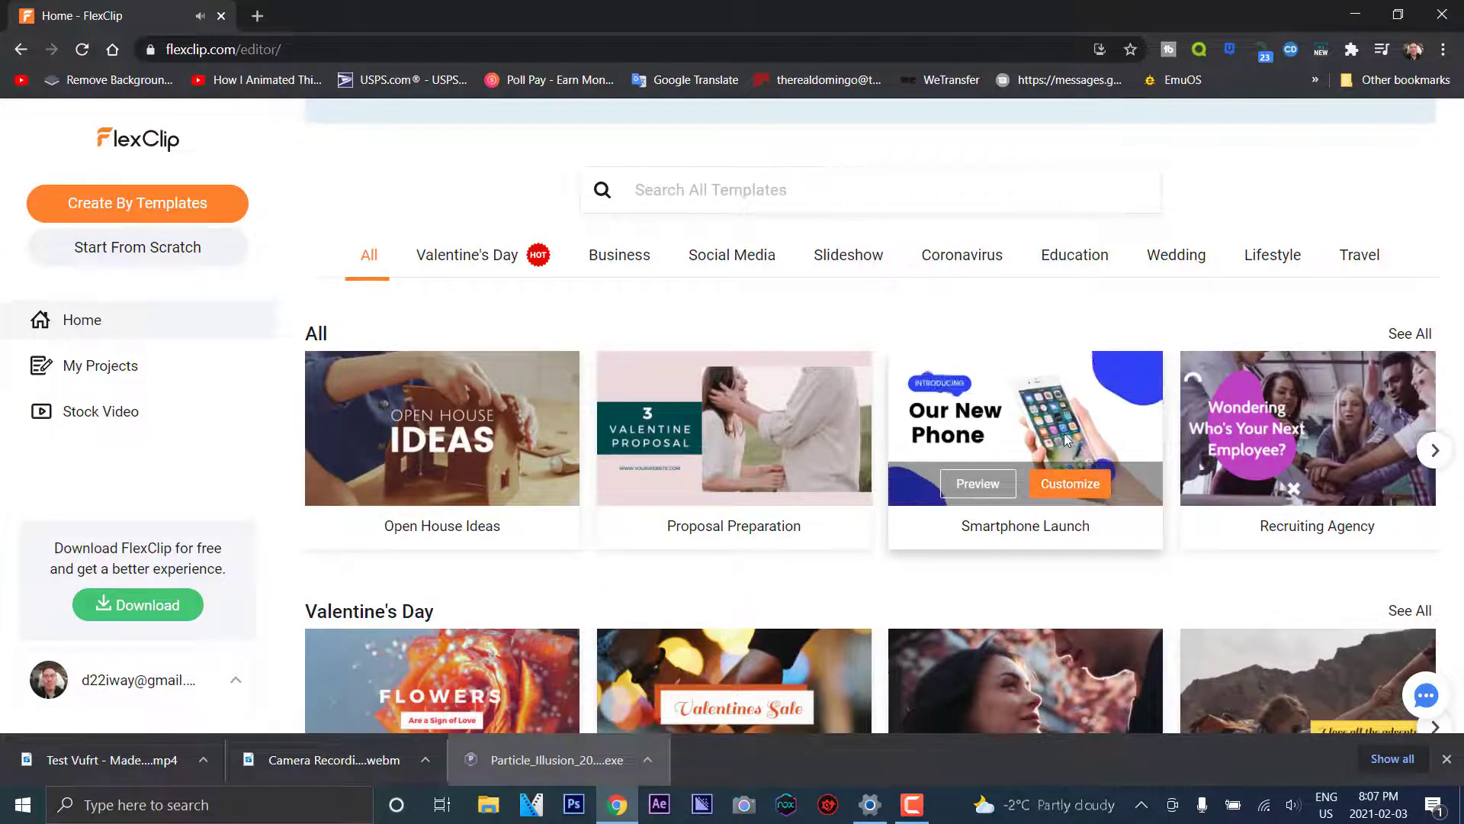
pyautogui.scroll(-3, 1387, 606)
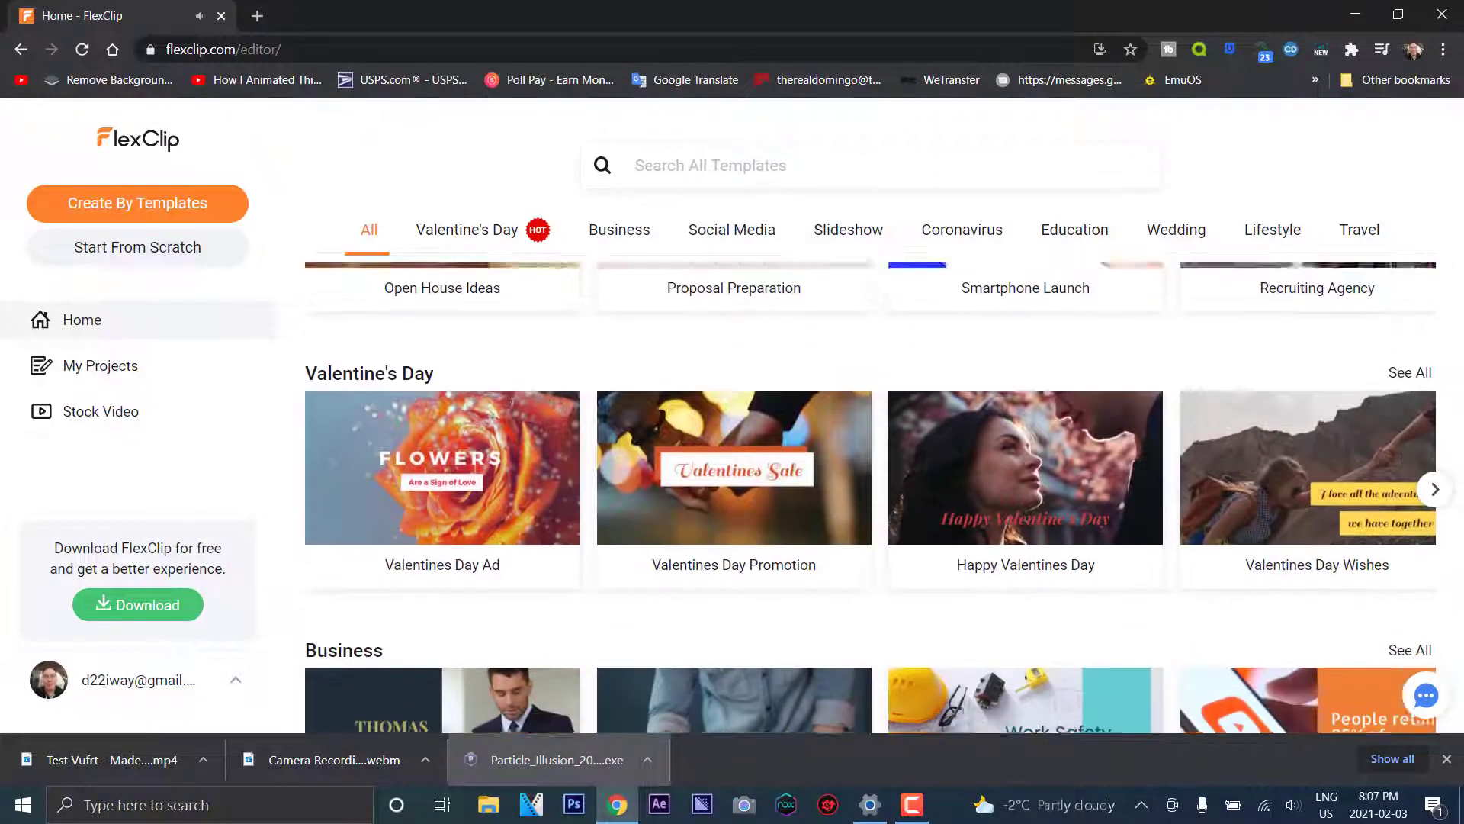
pyautogui.scroll(-2, 1447, 566)
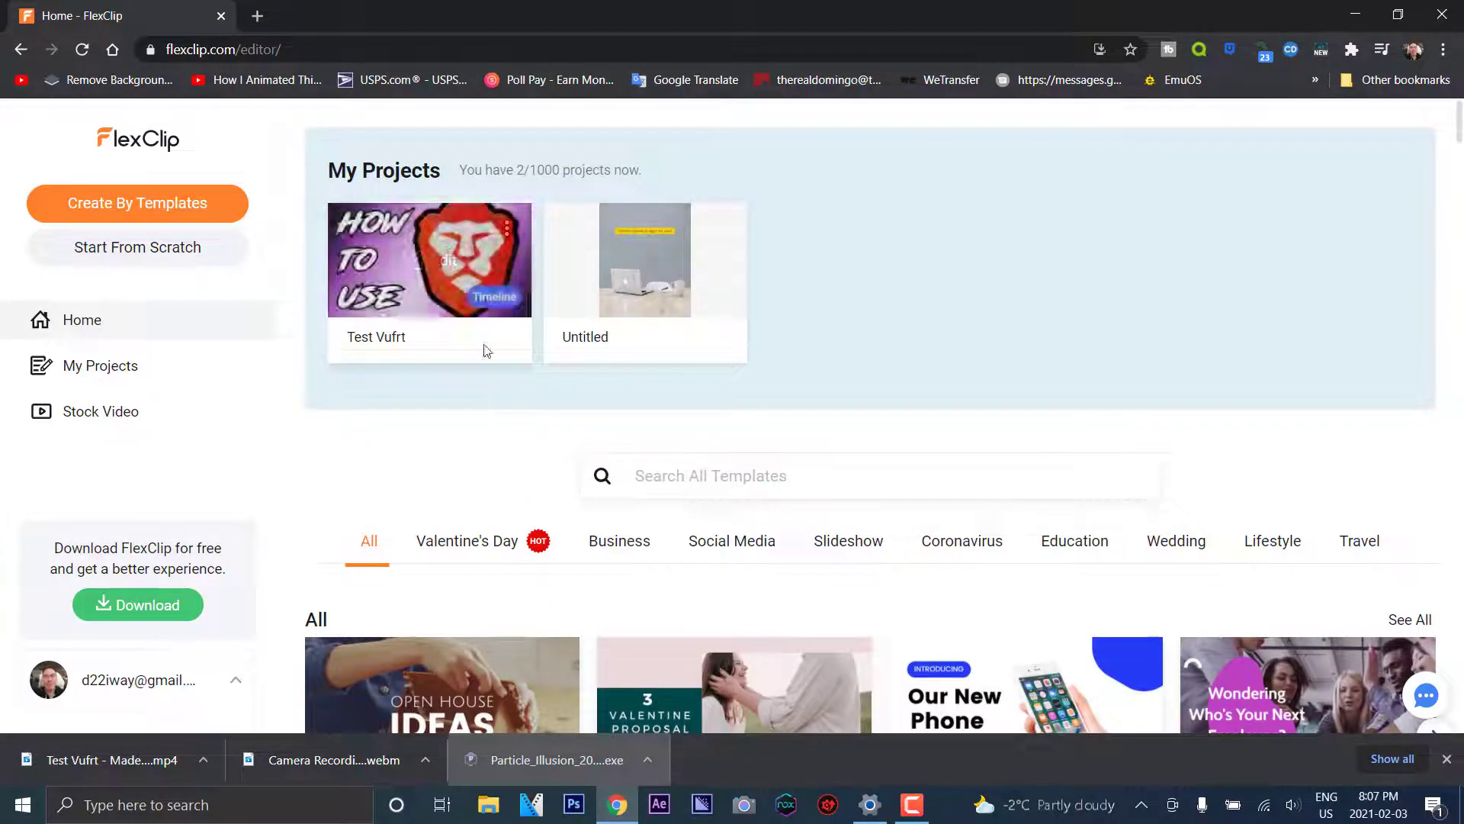
pyautogui.moveTo(437, 263)
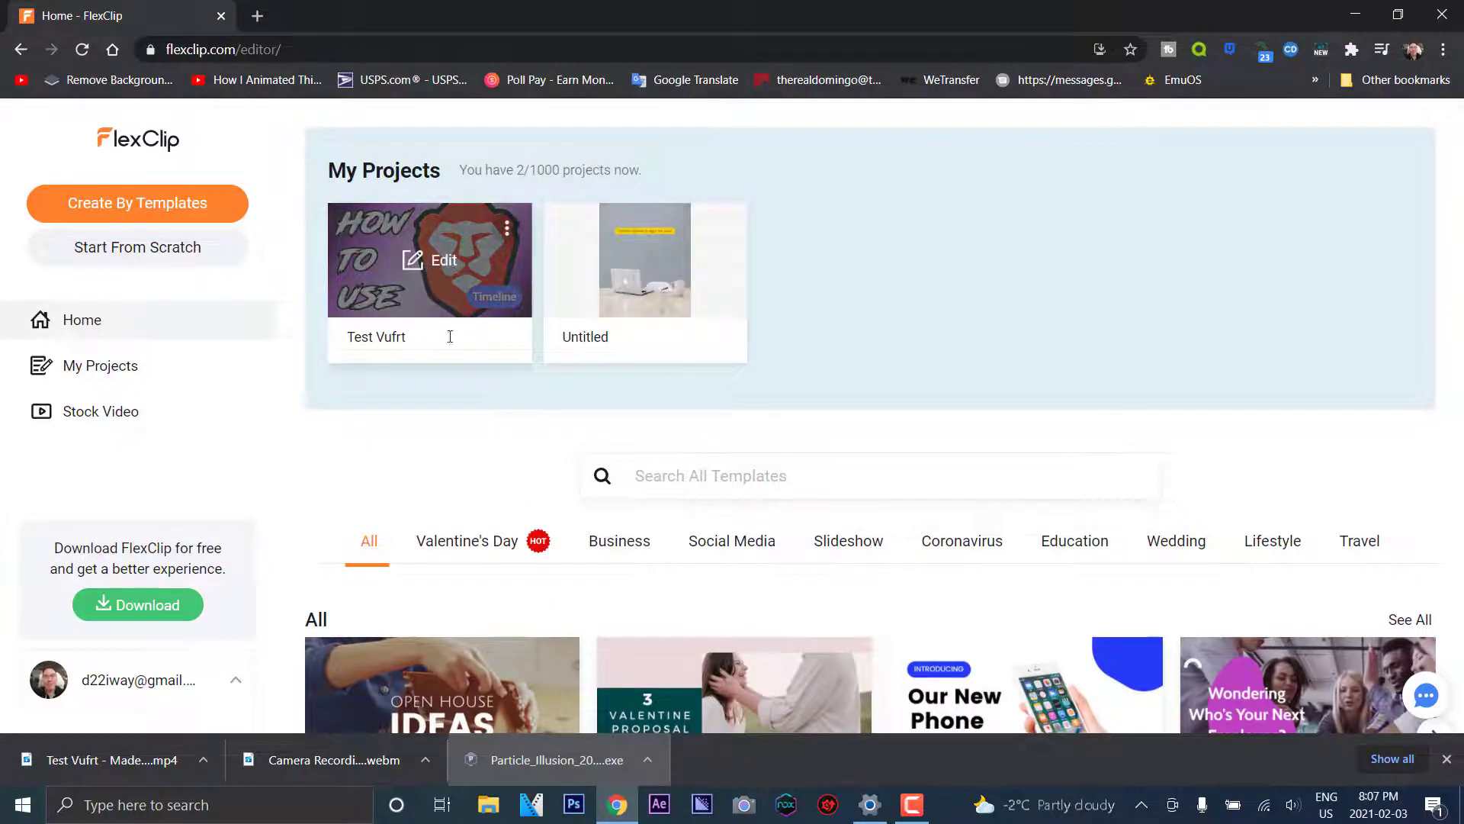
pyautogui.scroll(-4, 475, 506)
pyautogui.moveTo(750, 445)
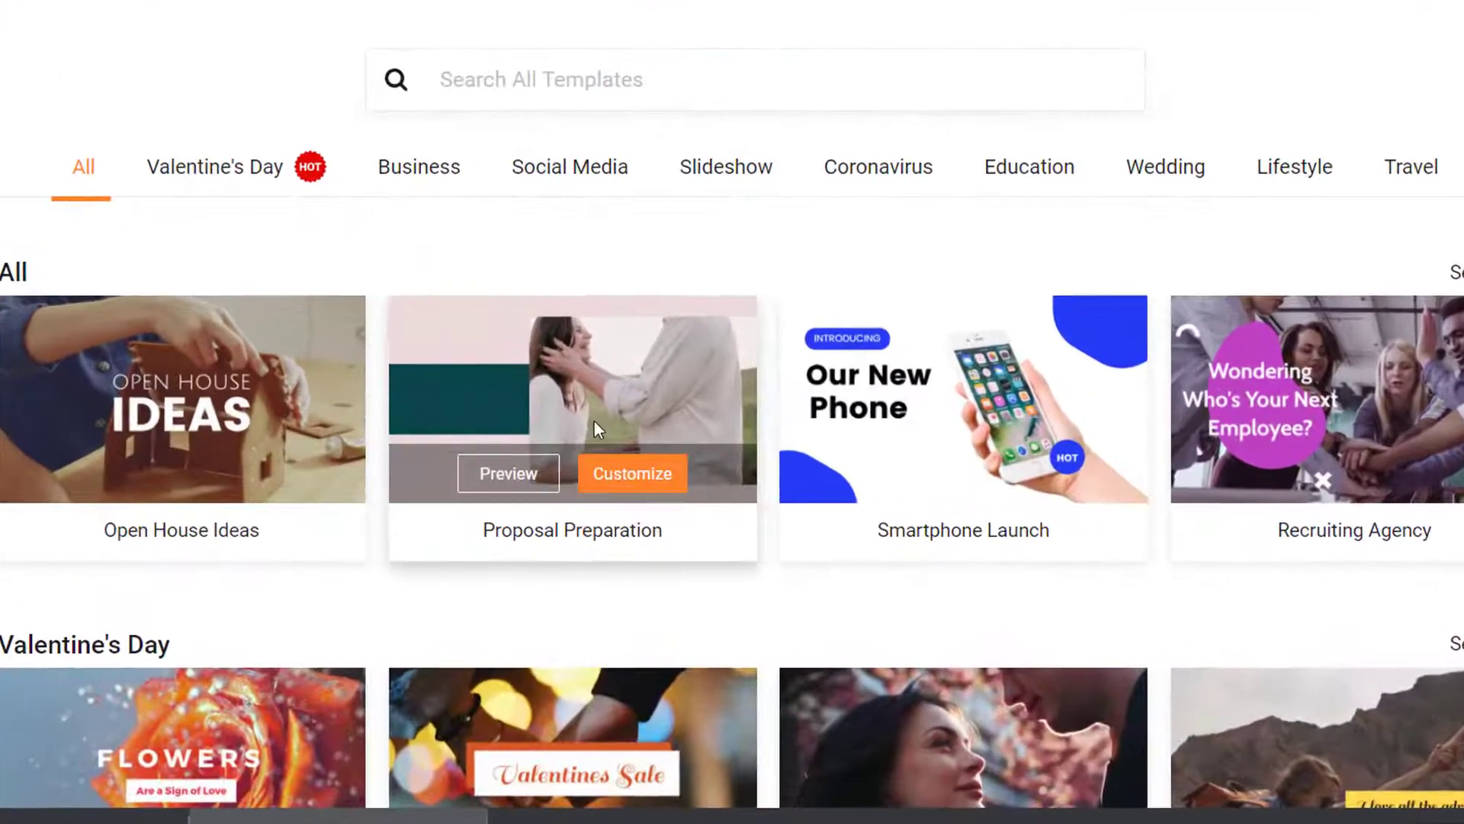
pyautogui.click(632, 477)
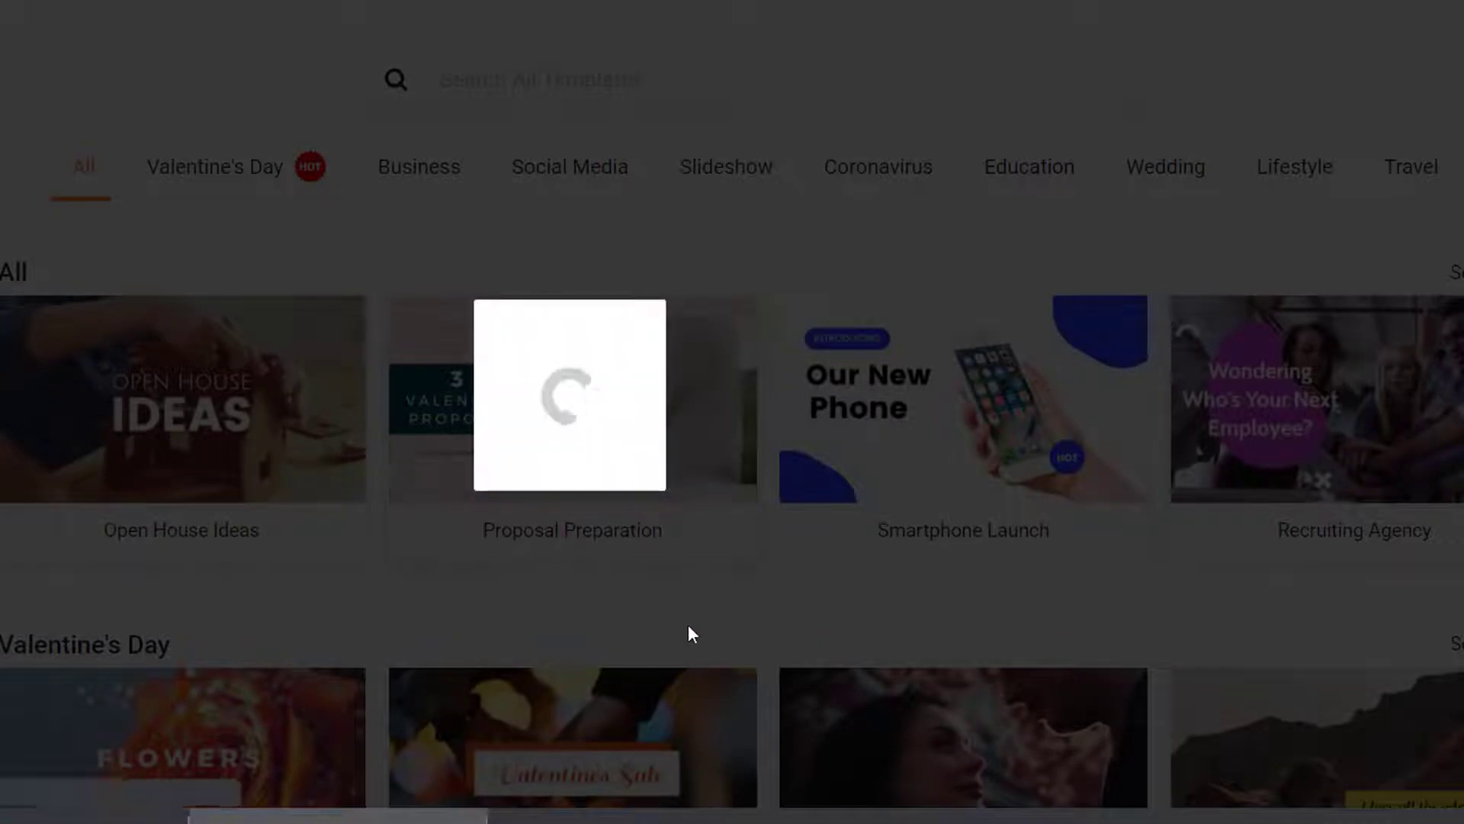
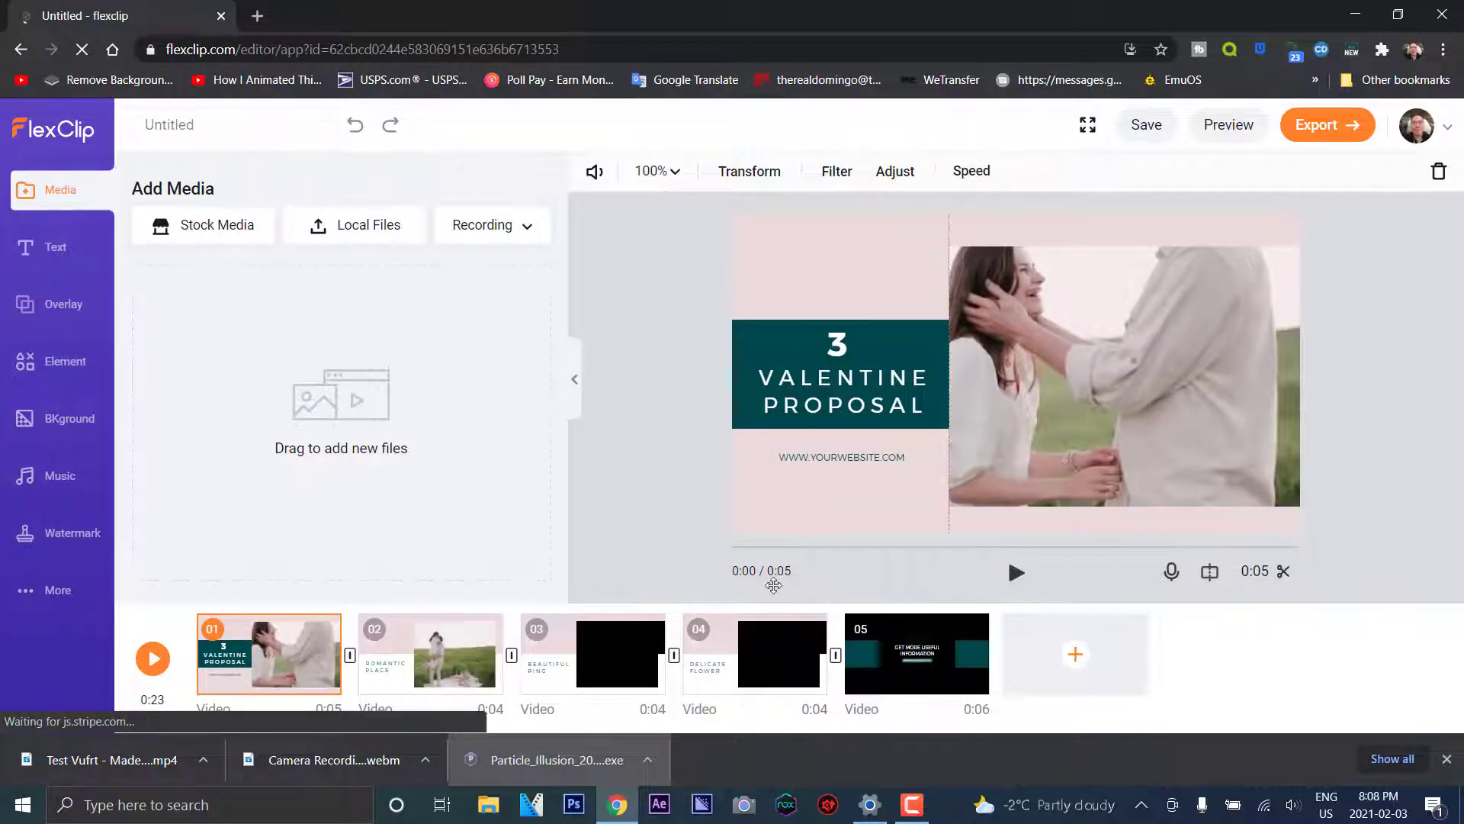
# Try trimming the first scene's clip to about 0:02, then close the trim without applying it
pyautogui.click(1088, 675)
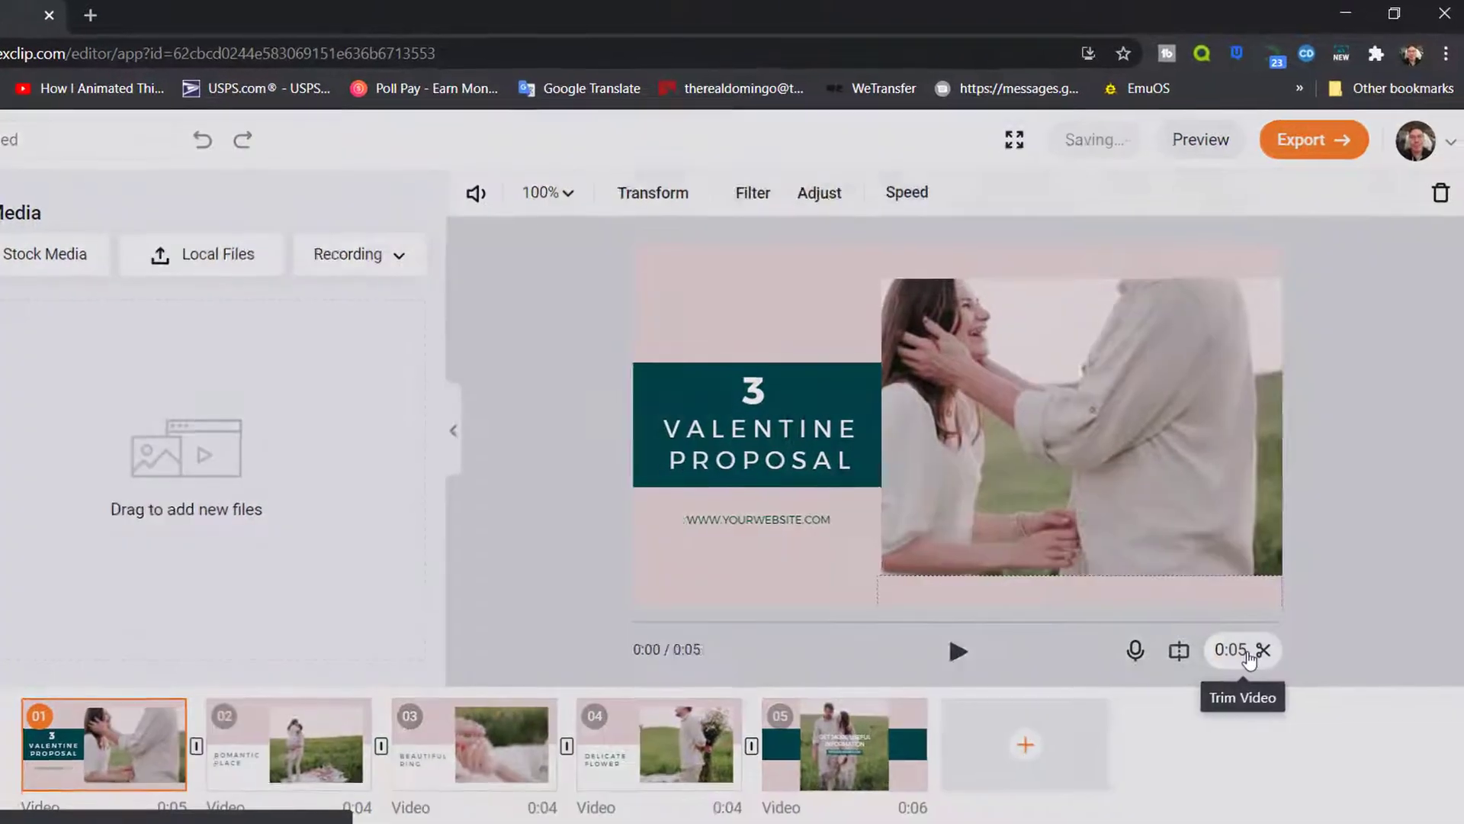
pyautogui.click(1267, 620)
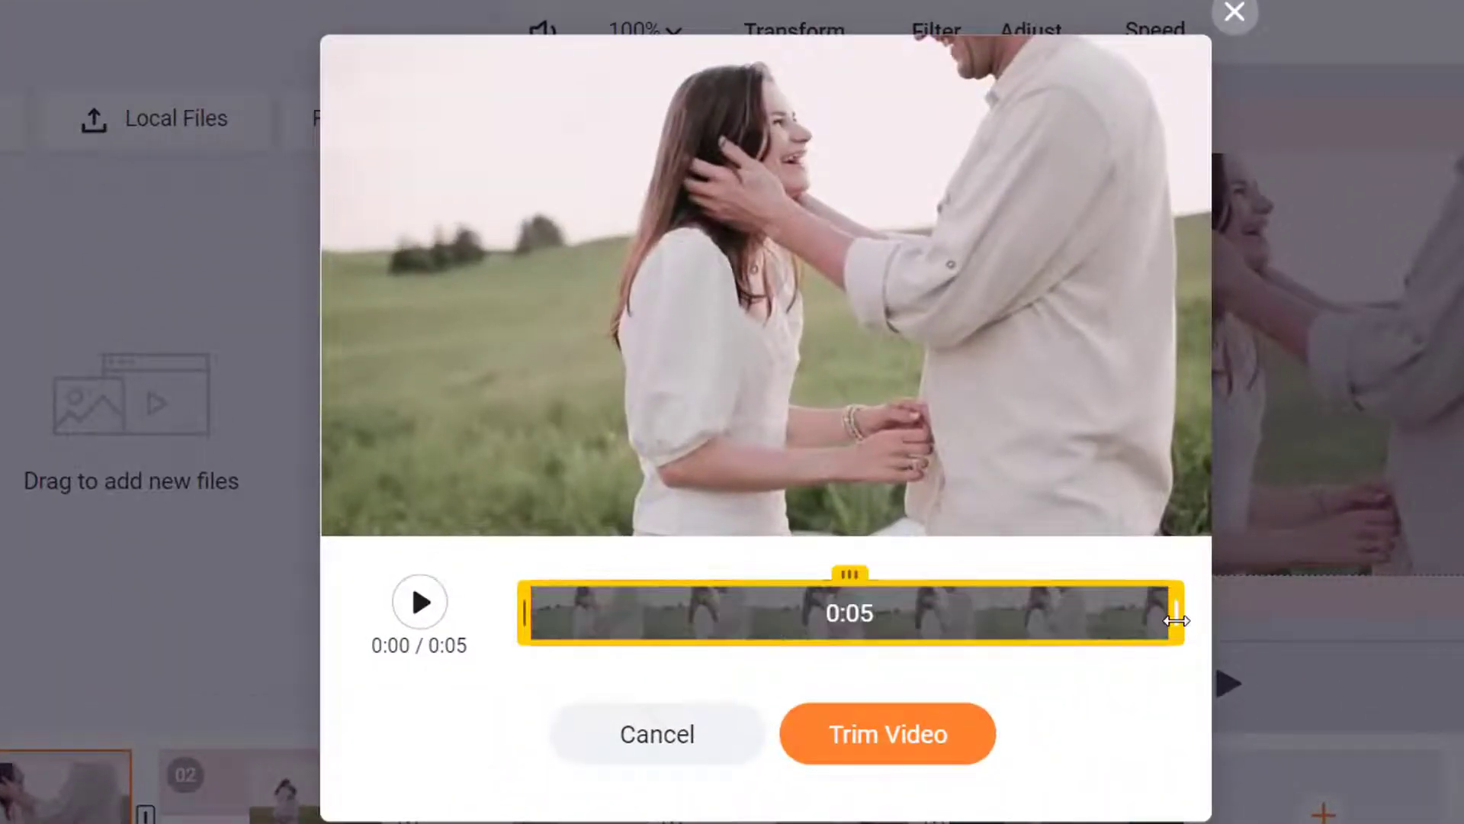
pyautogui.moveTo(1175, 620); pyautogui.dragTo(844, 612)
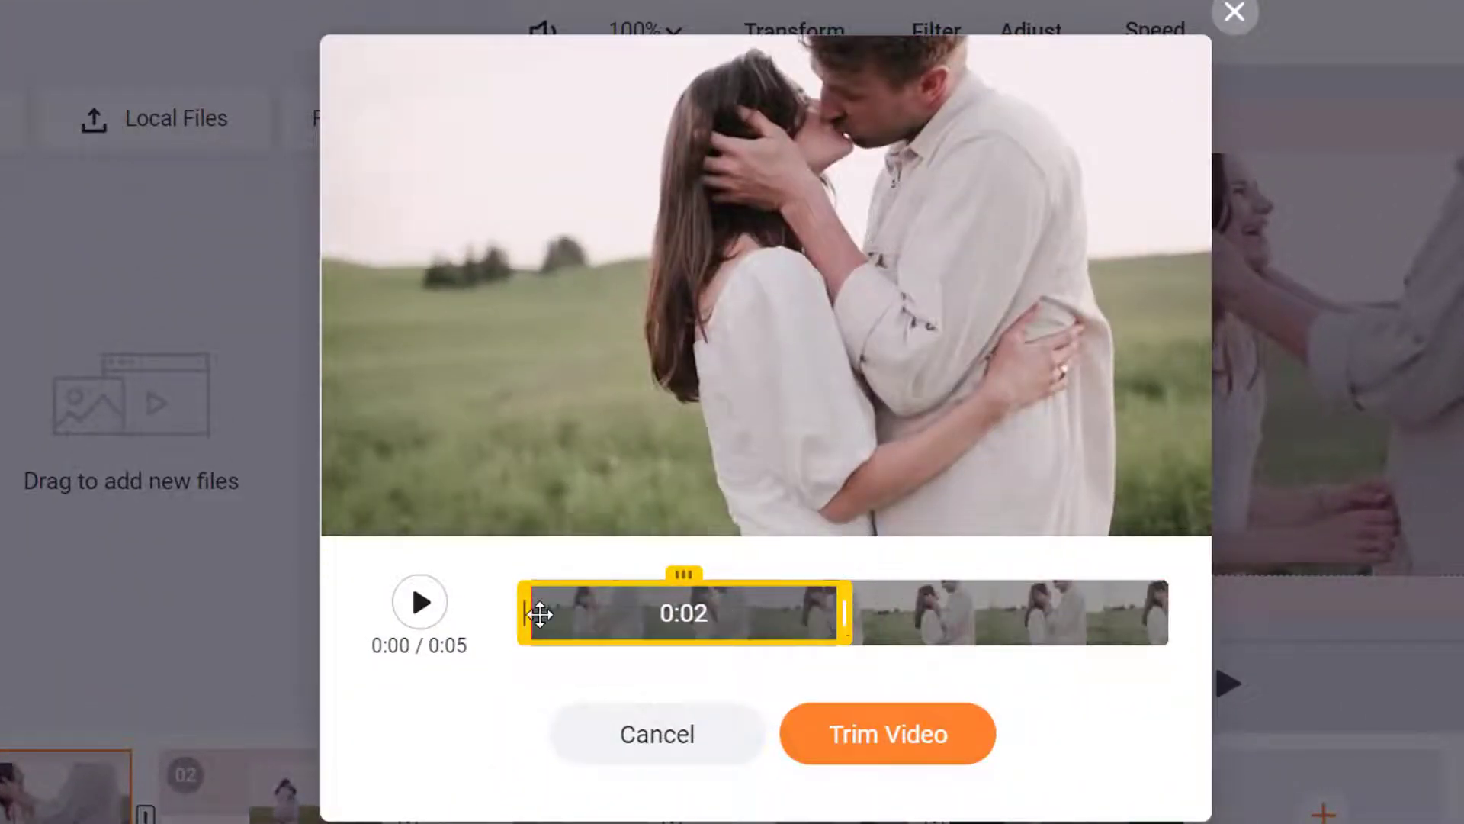
pyautogui.moveTo(540, 613)
pyautogui.mouseDown()
pyautogui.moveTo(665, 614)
pyautogui.moveTo(526, 614)
pyautogui.mouseUp()
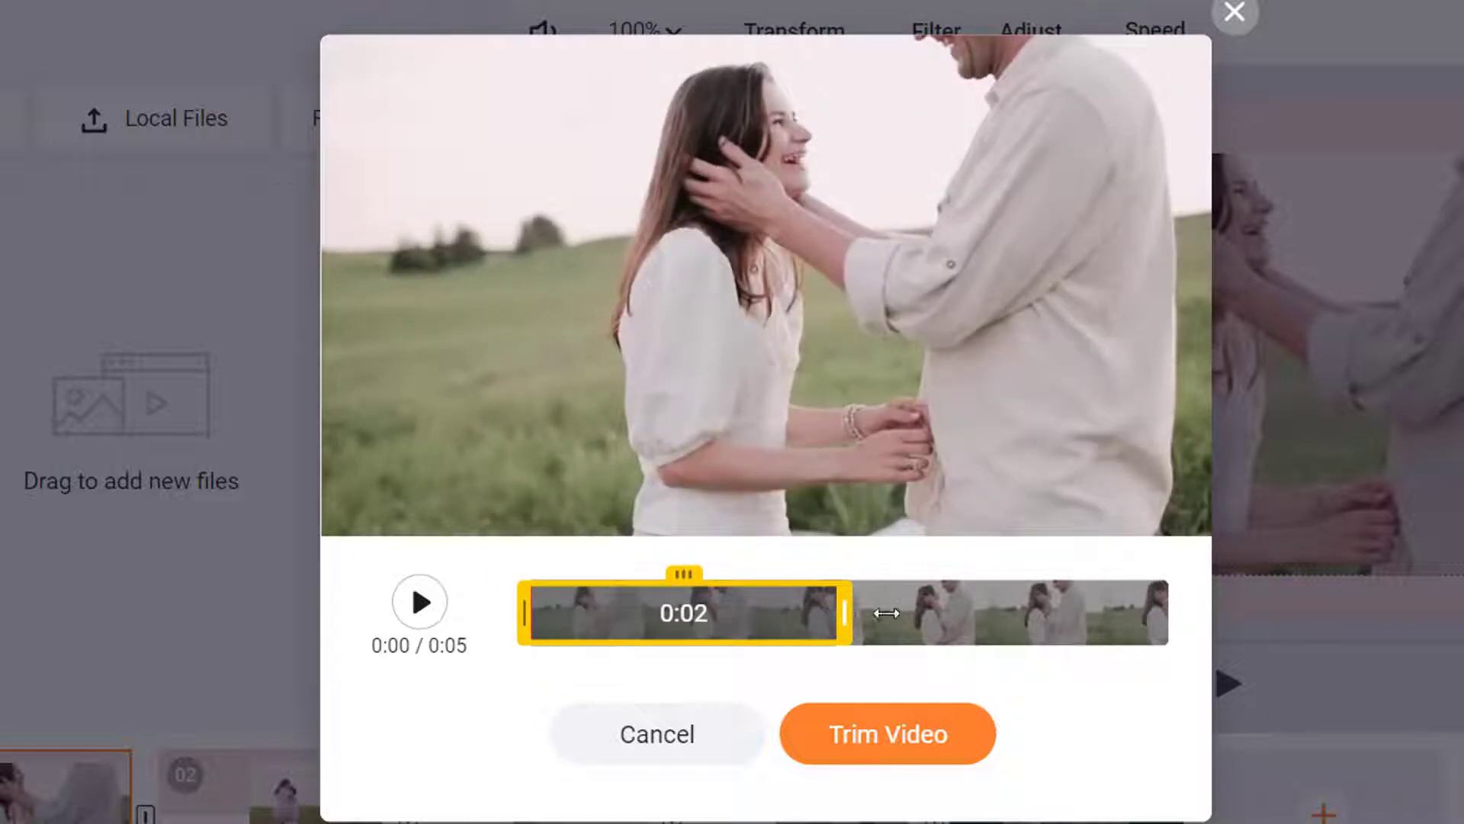
pyautogui.moveTo(886, 613); pyautogui.dragTo(1216, 602)
pyautogui.click(1241, 13)
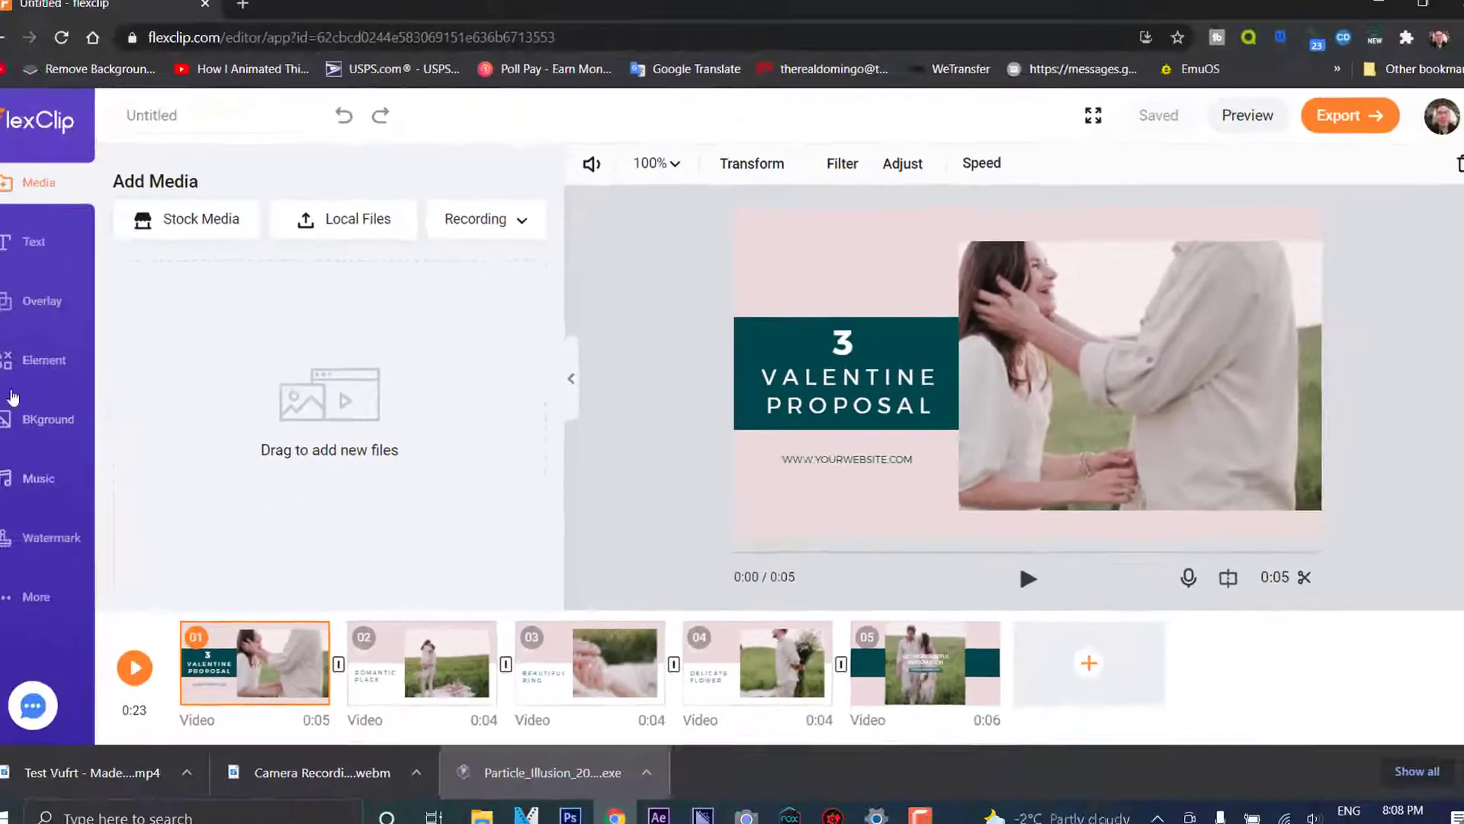
# Browse the text styles and the full list of overlays for text
pyautogui.click(18, 243)
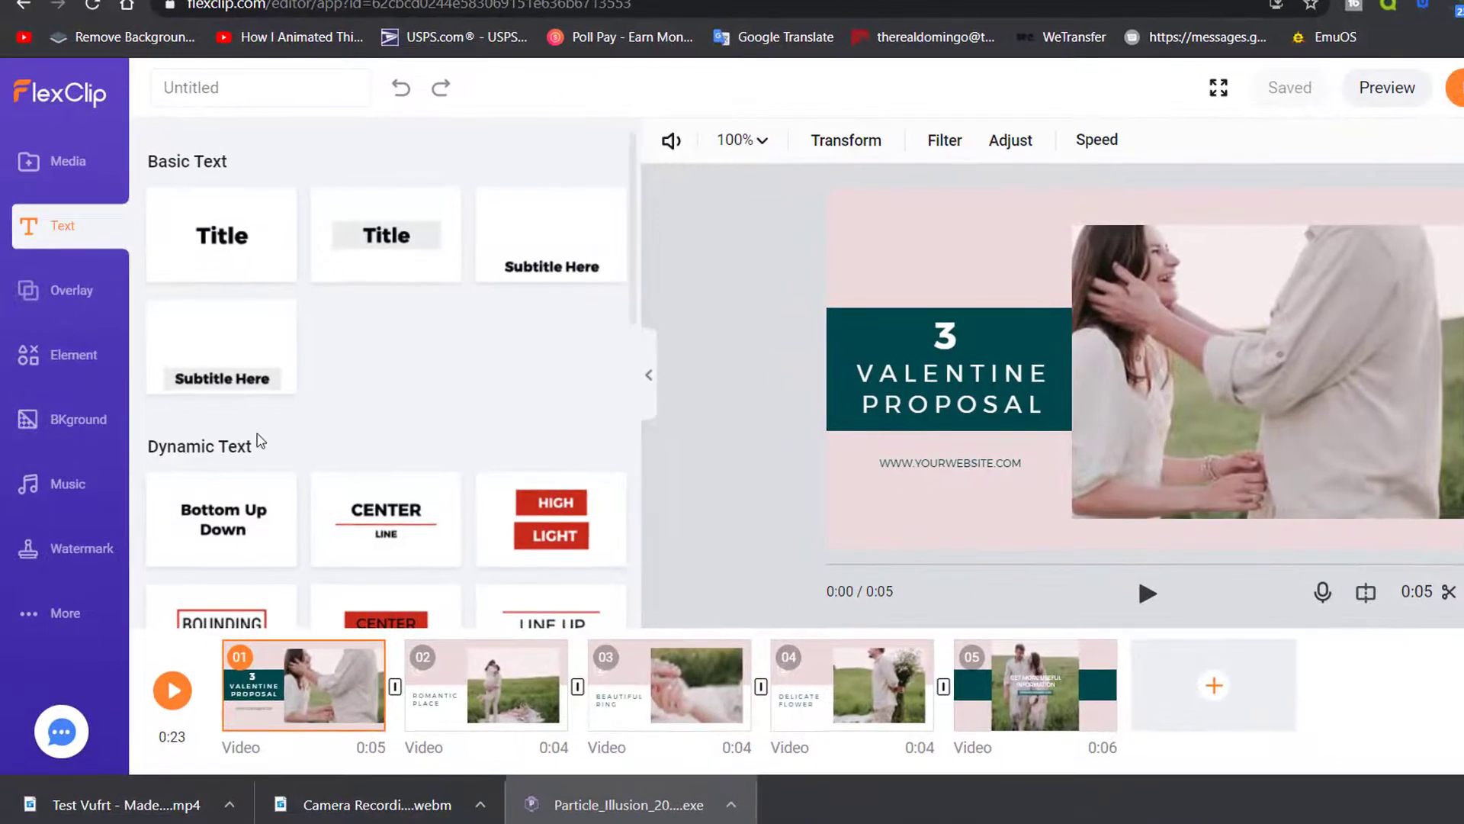
pyautogui.scroll(-3, 484, 546)
pyautogui.scroll(2, 484, 546)
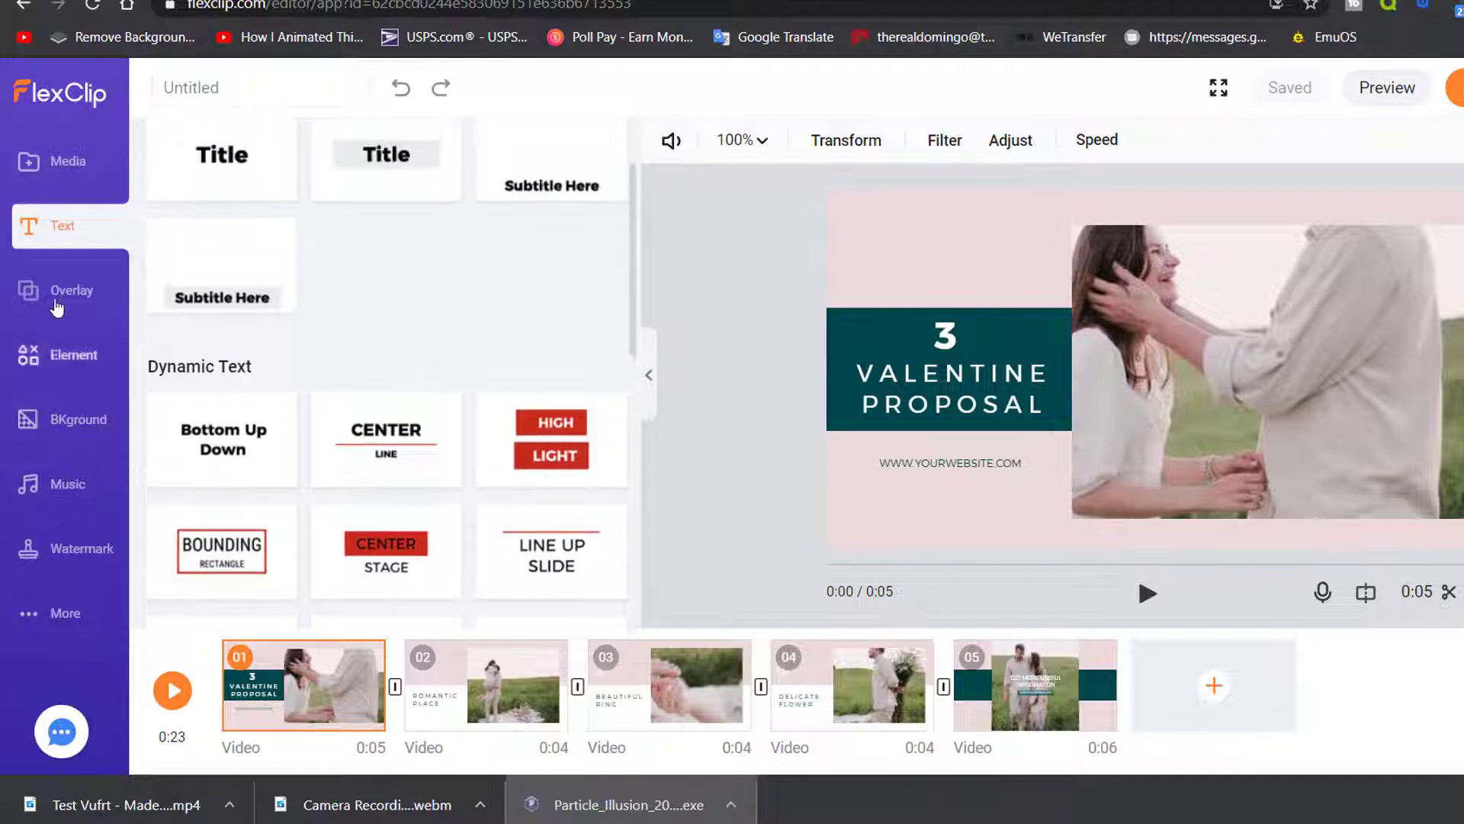
pyautogui.click(56, 305)
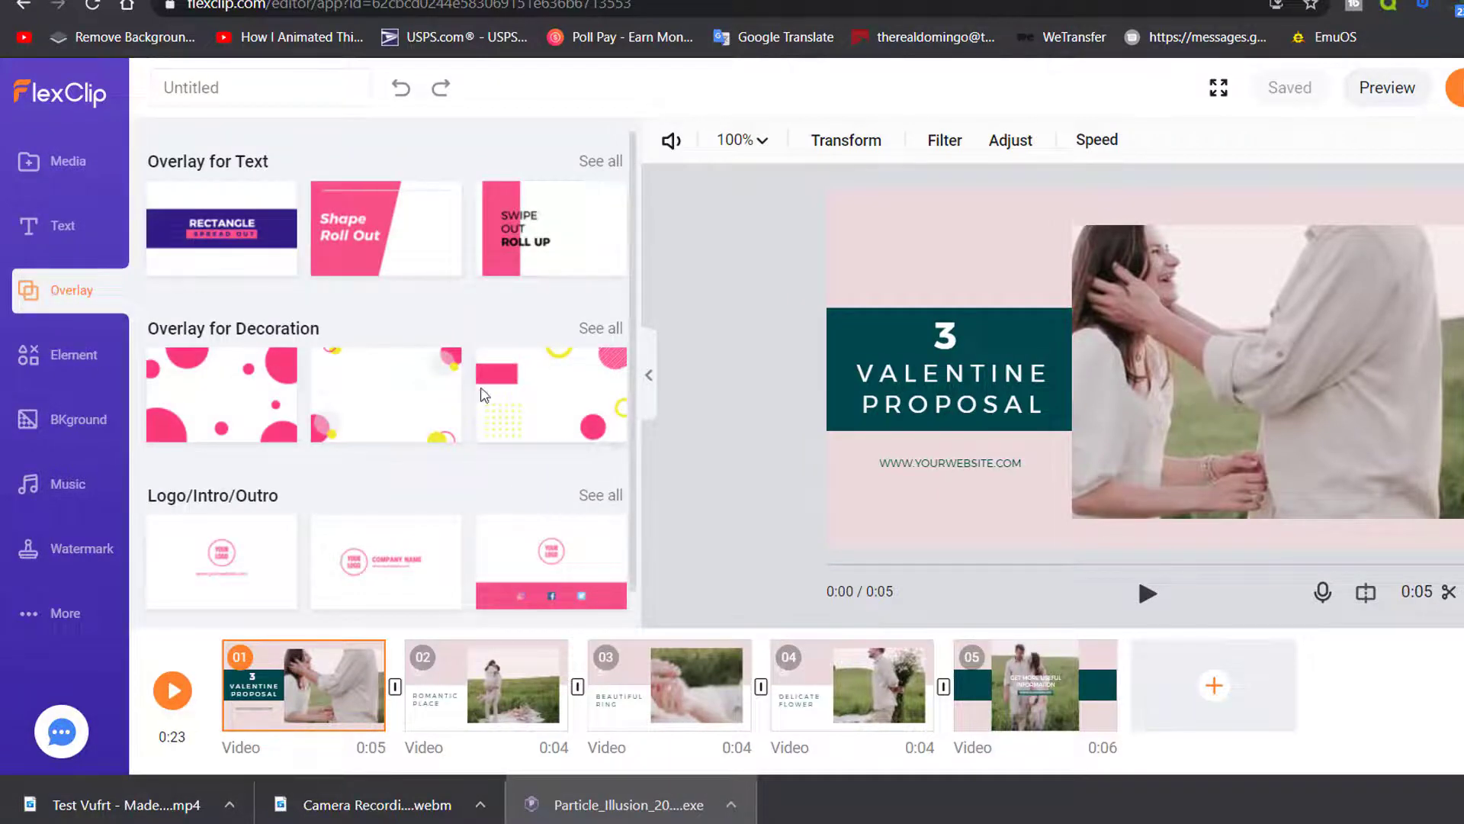
pyautogui.click(615, 169)
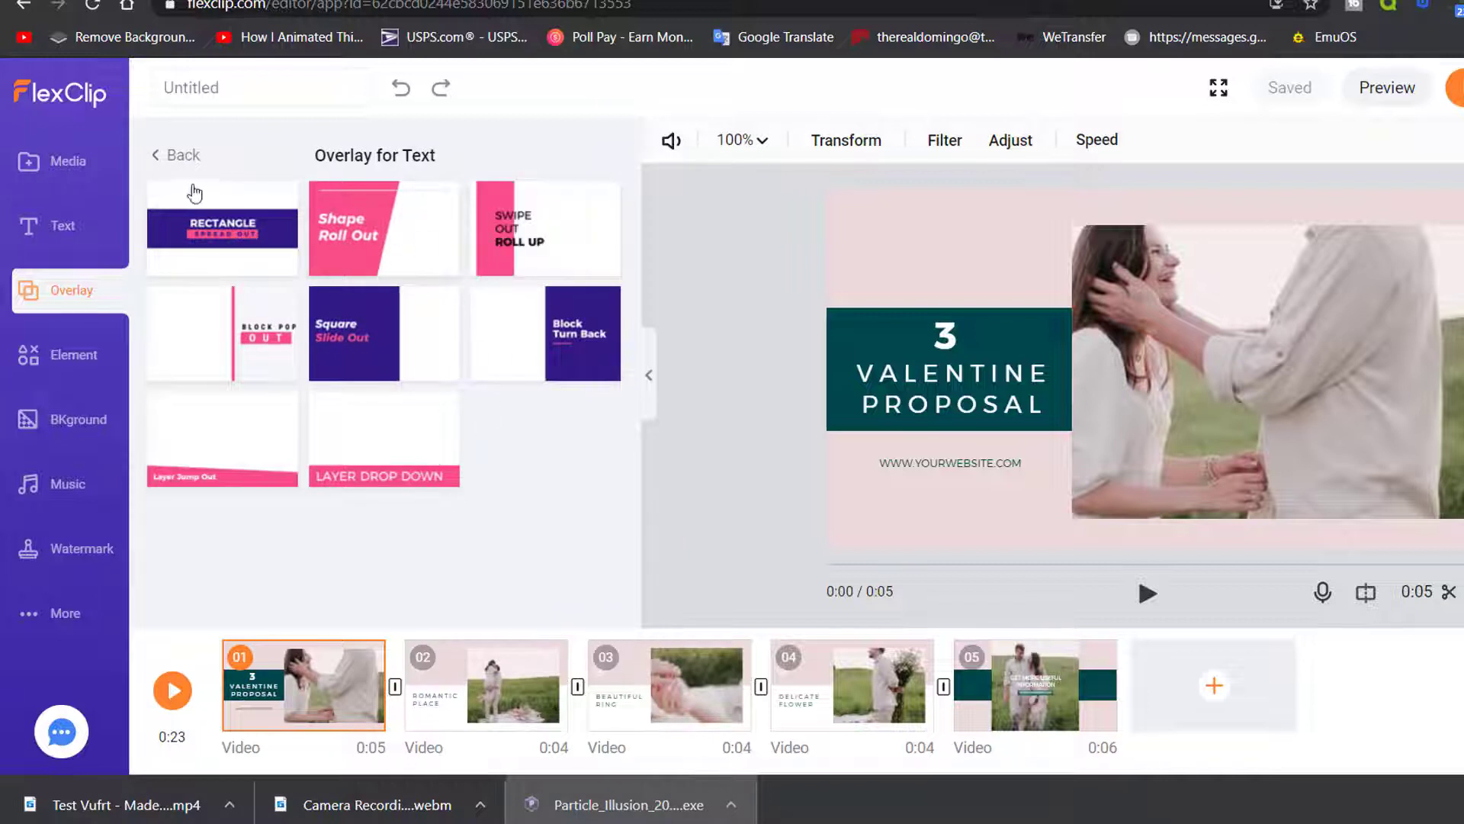
pyautogui.click(173, 167)
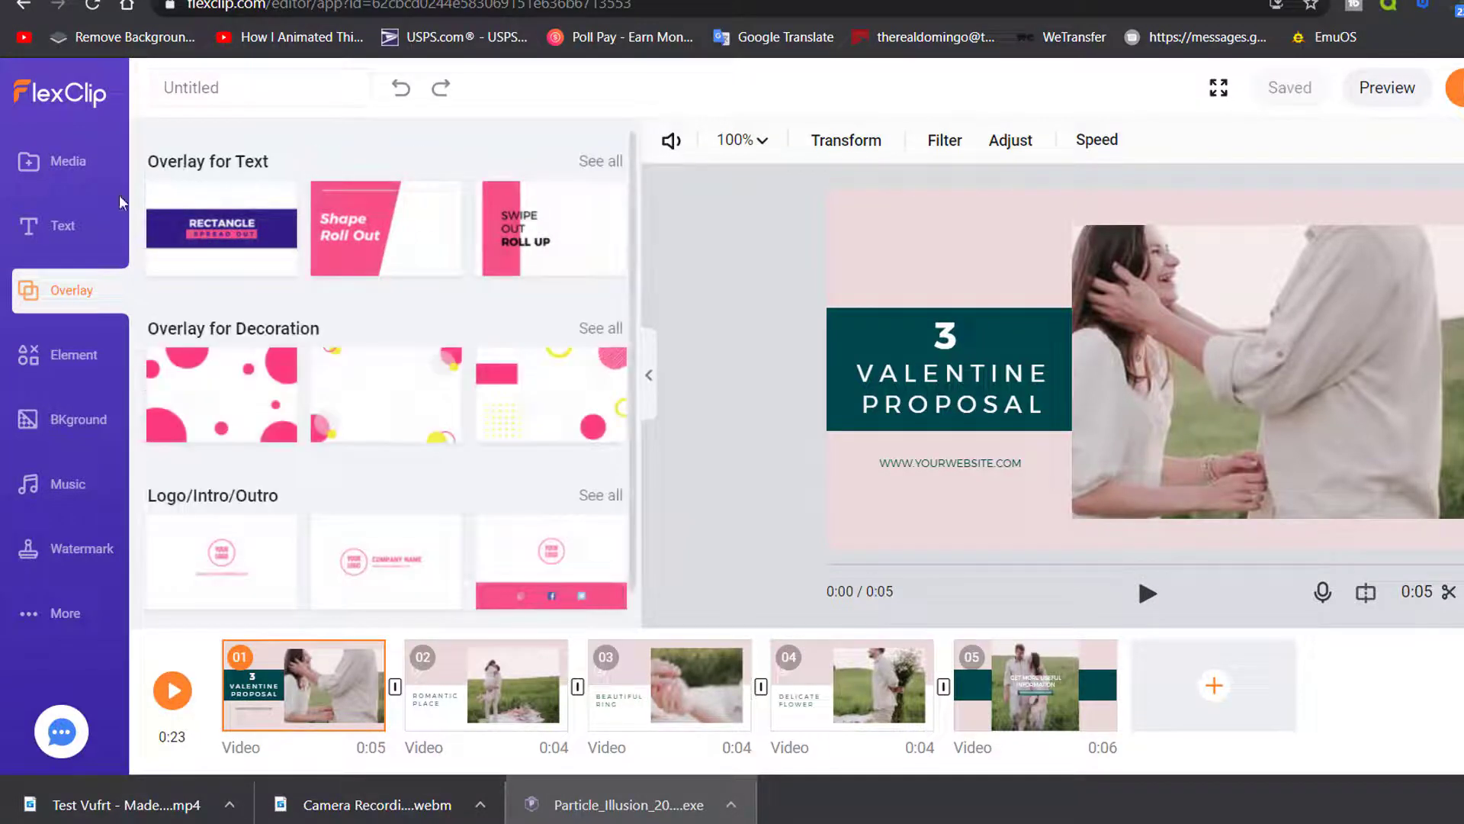
# Scroll through the element library of Social, Shape, Emoji, Art Word and Bubble graphics
pyautogui.click(76, 372)
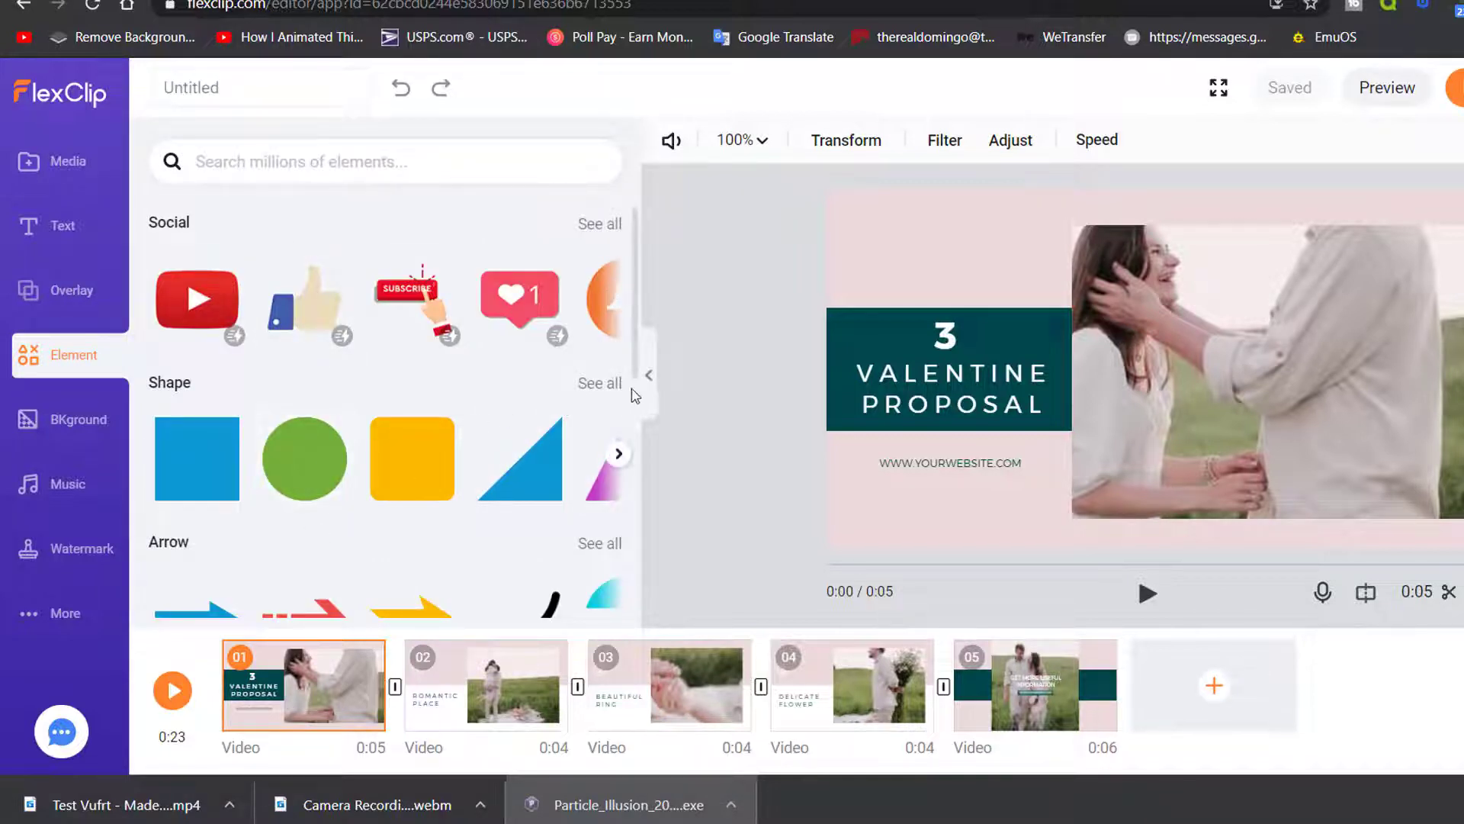
pyautogui.scroll(-6, 576, 481)
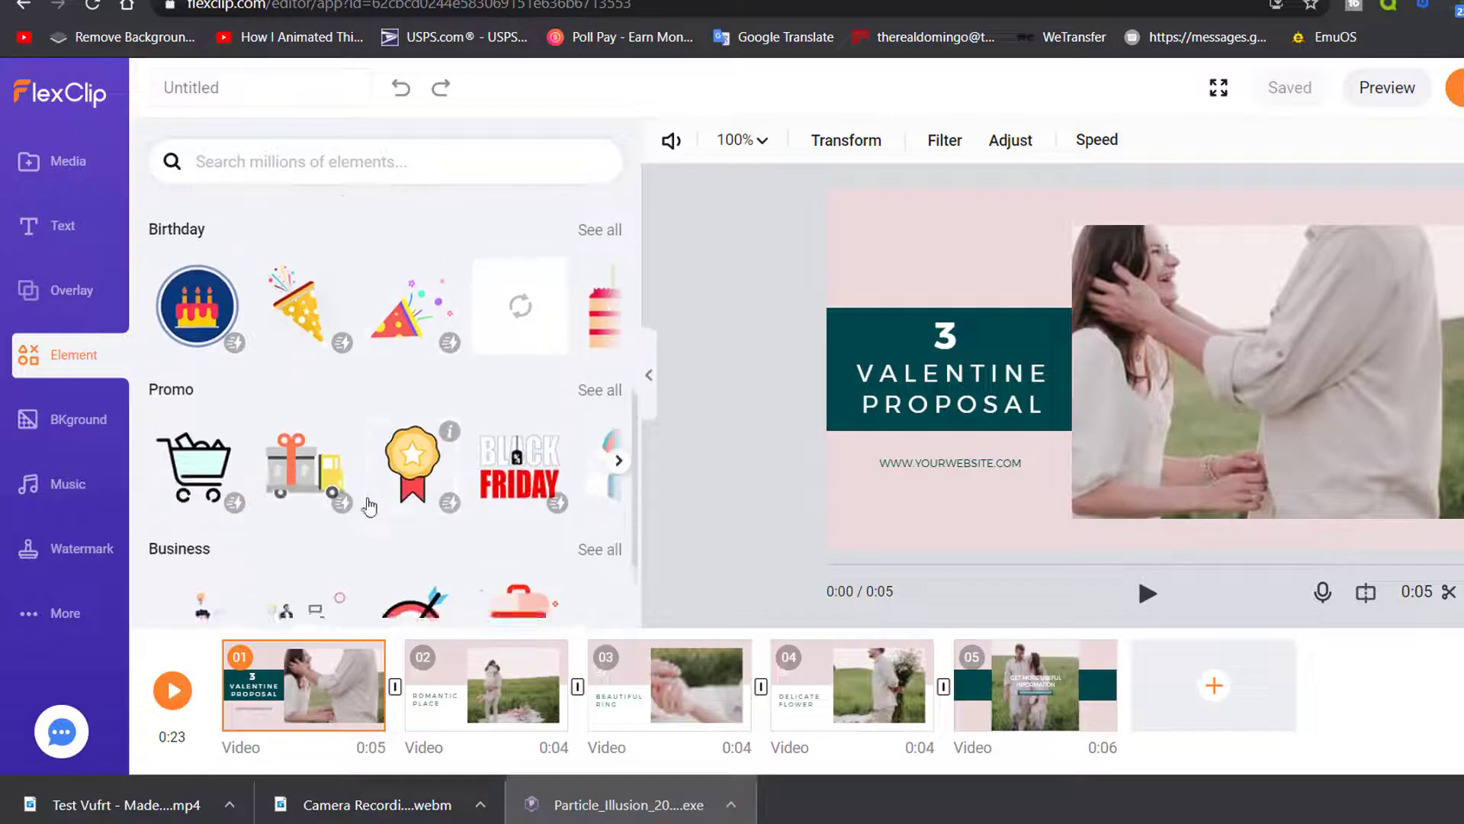
pyautogui.scroll(-5, 369, 505)
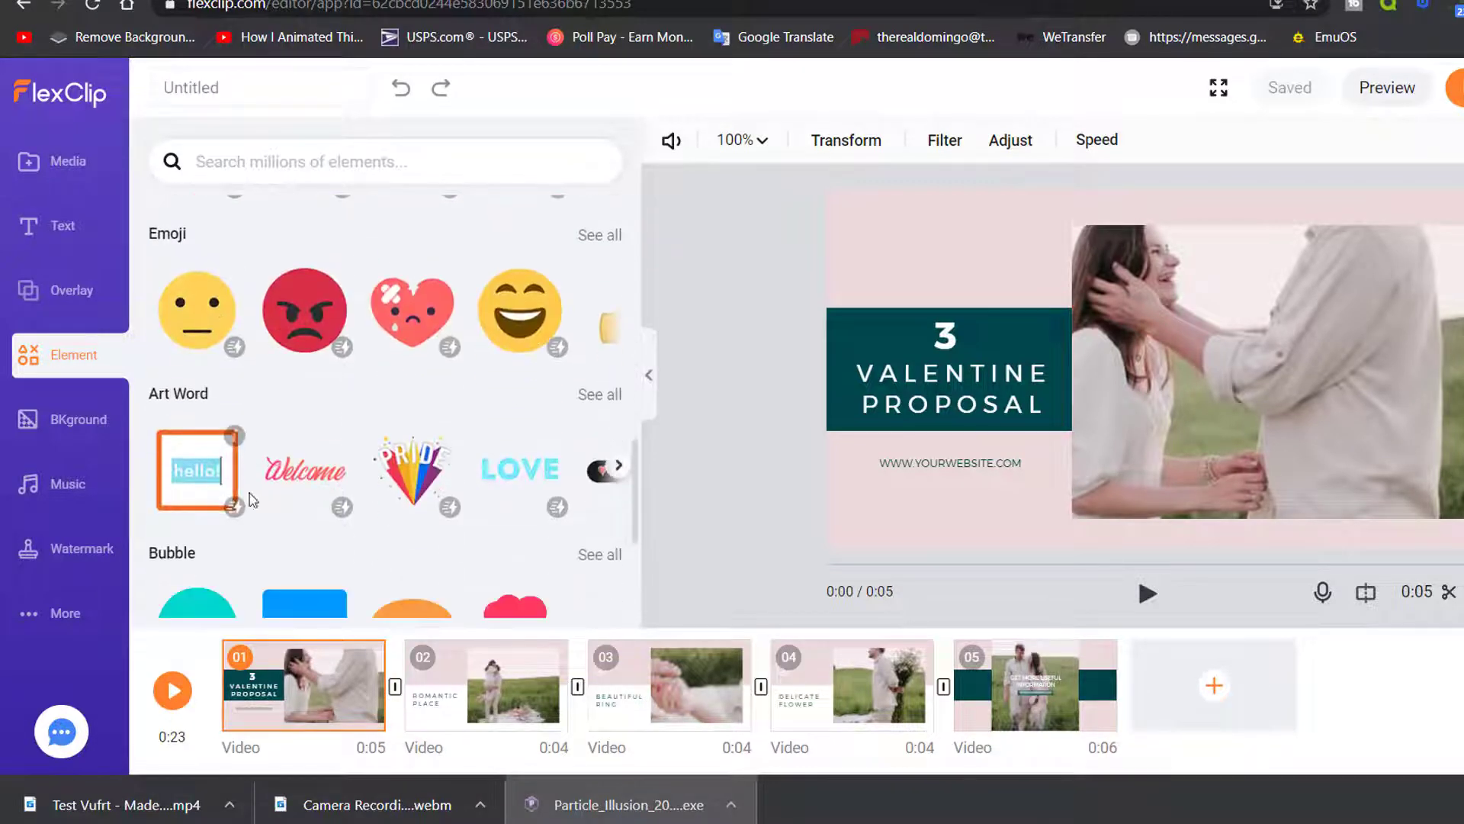
pyautogui.scroll(-1, 252, 499)
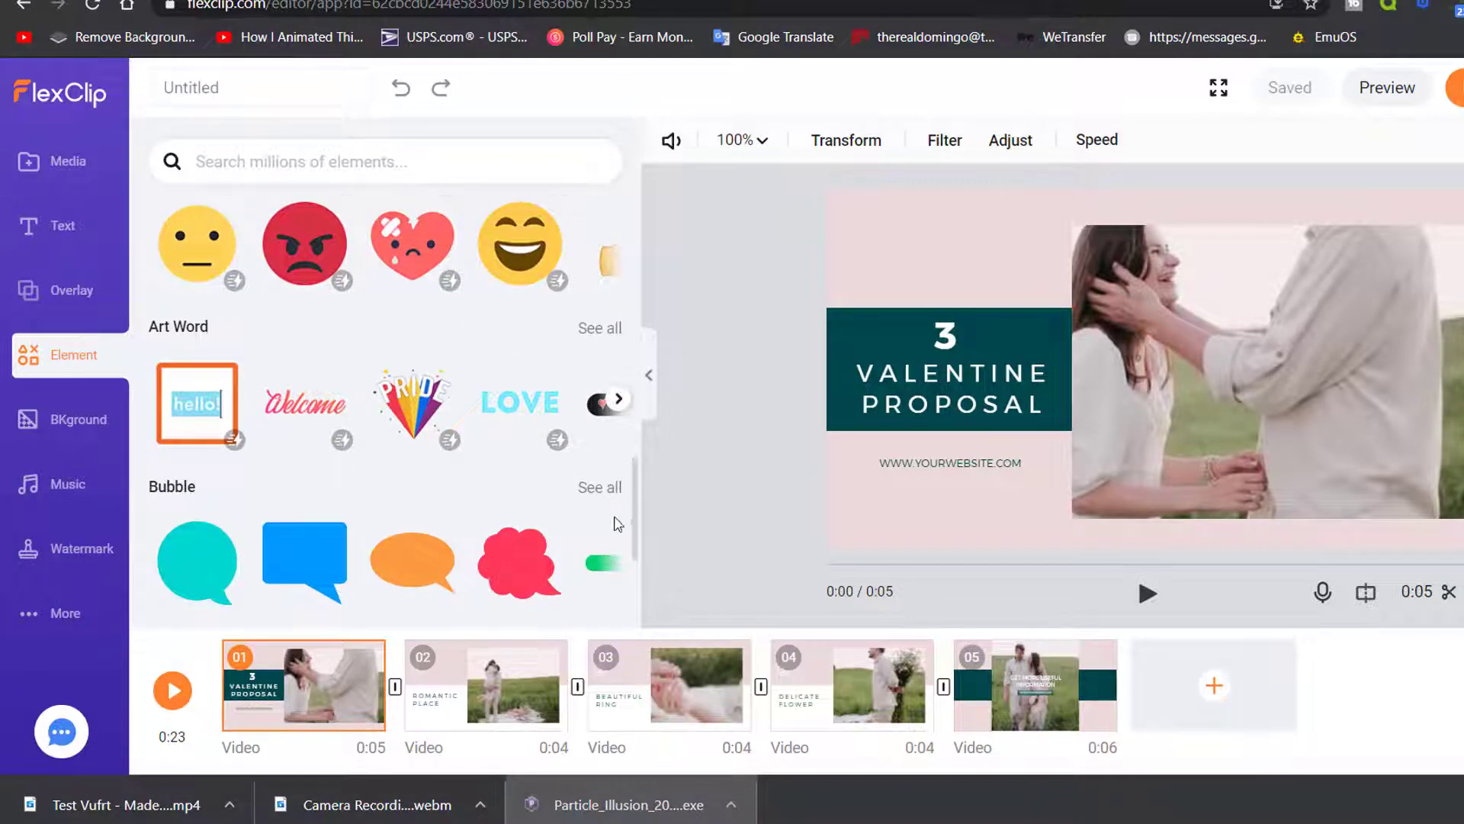
pyautogui.scroll(-2, 617, 523)
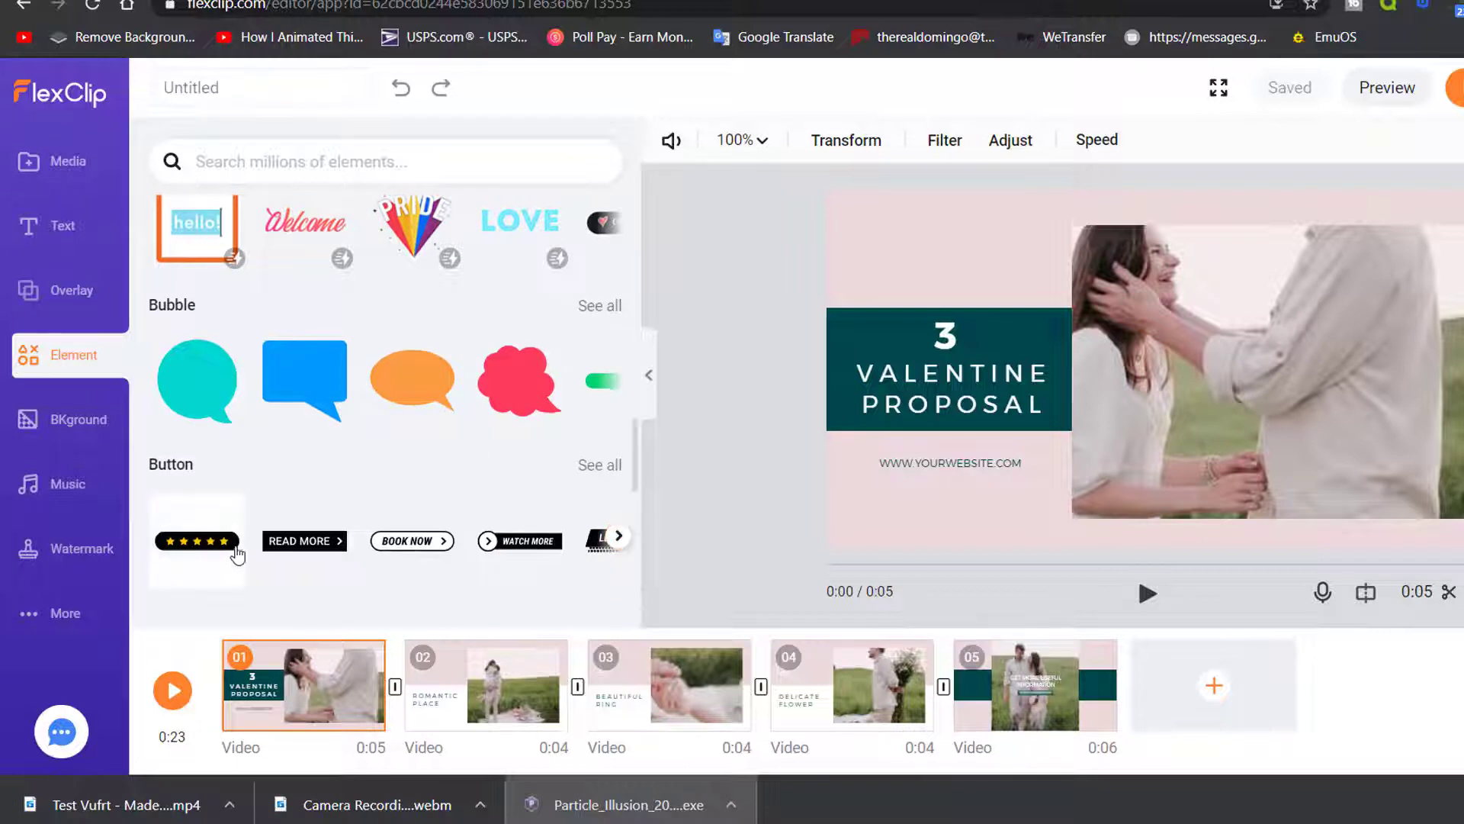
# Scroll through the BKground library's Abstract, Technology and Effect stock backgrounds
pyautogui.click(67, 440)
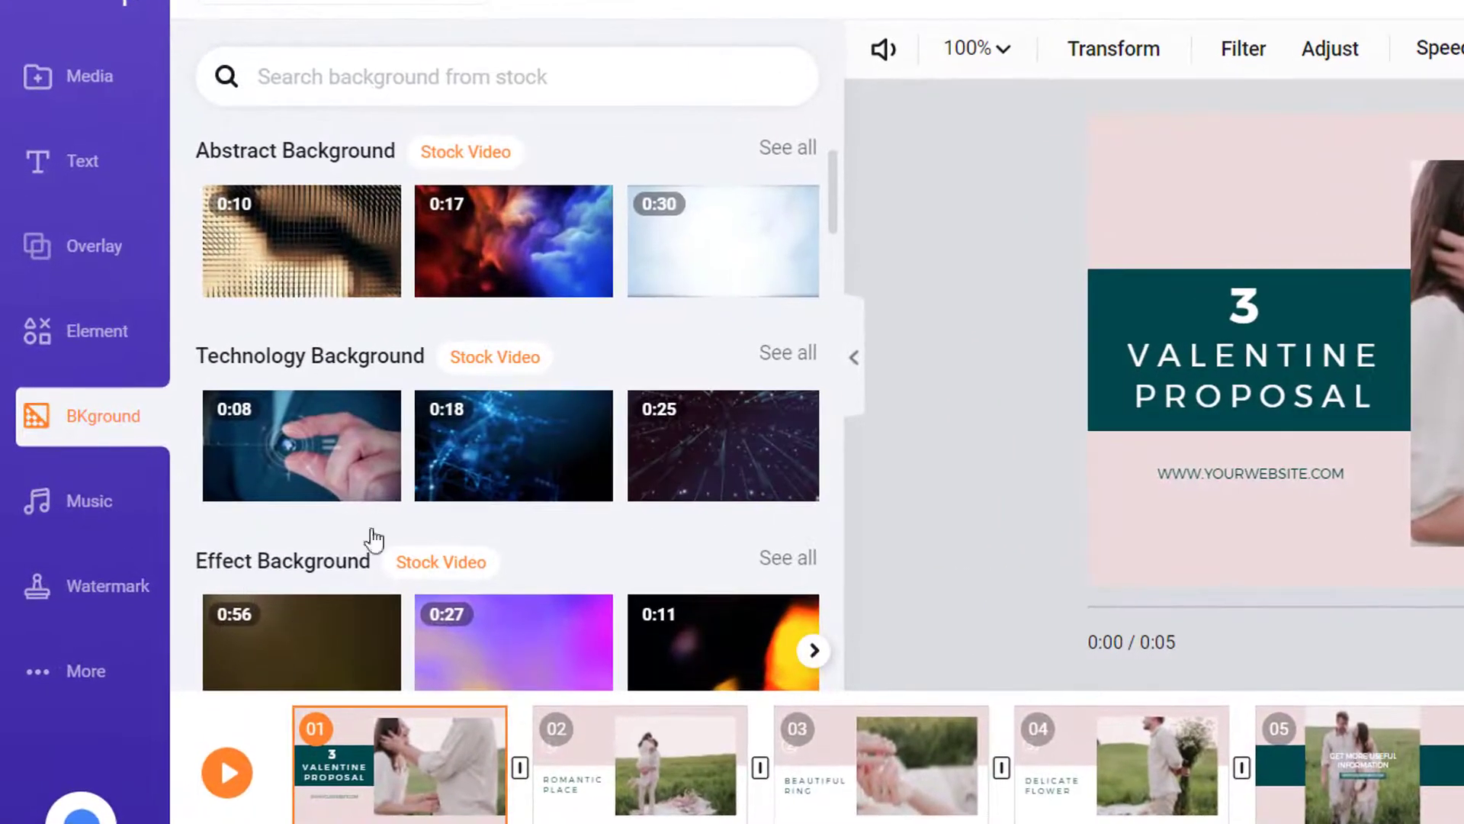
pyautogui.scroll(-4, 373, 540)
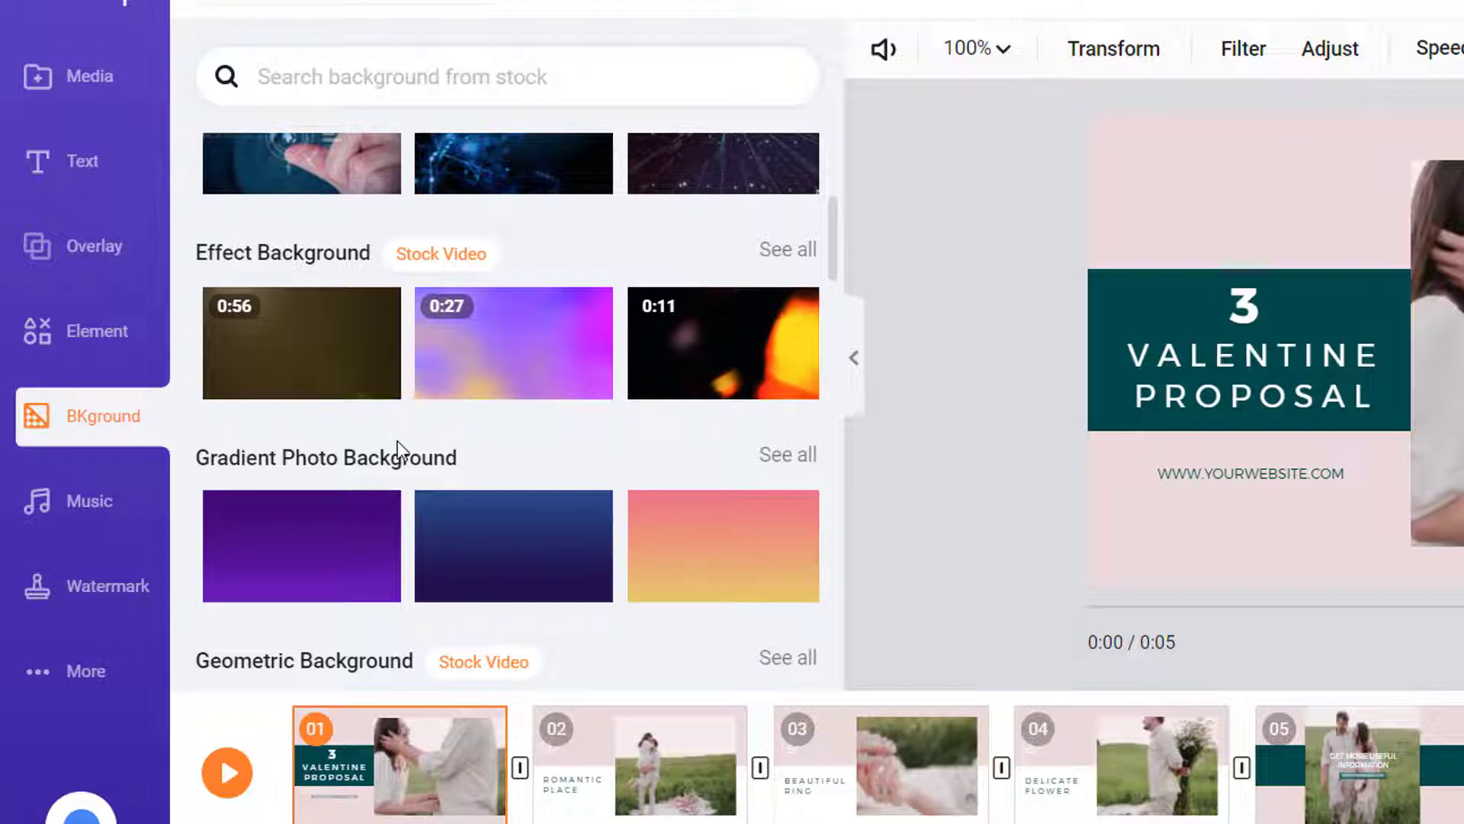
# Review the My Heart Dances track settings and go to the Stock Music collections
pyautogui.click(32, 500)
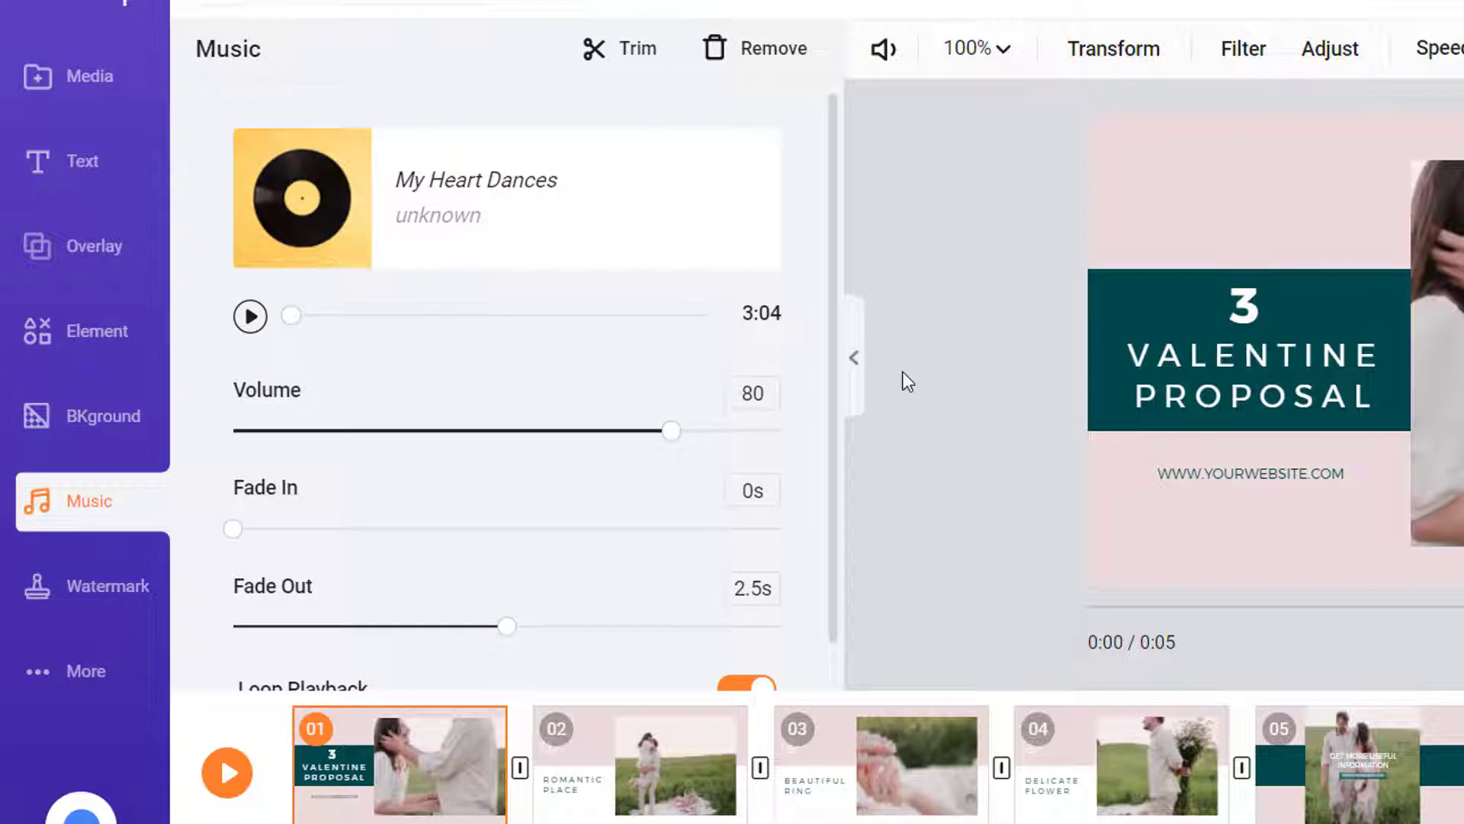
pyautogui.scroll(-1, 562, 523)
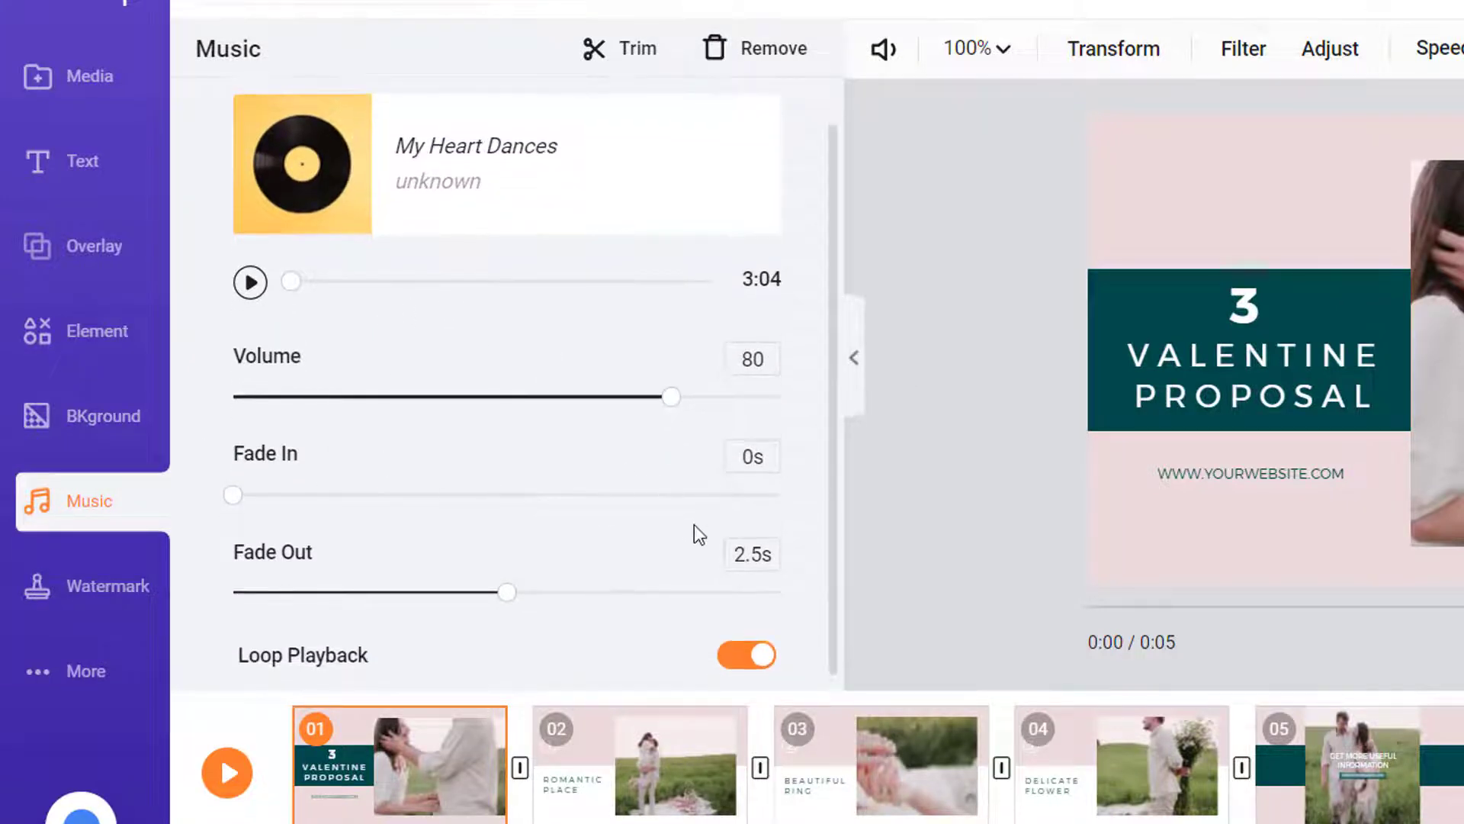
pyautogui.scroll(1, 694, 533)
pyautogui.moveTo(598, 203)
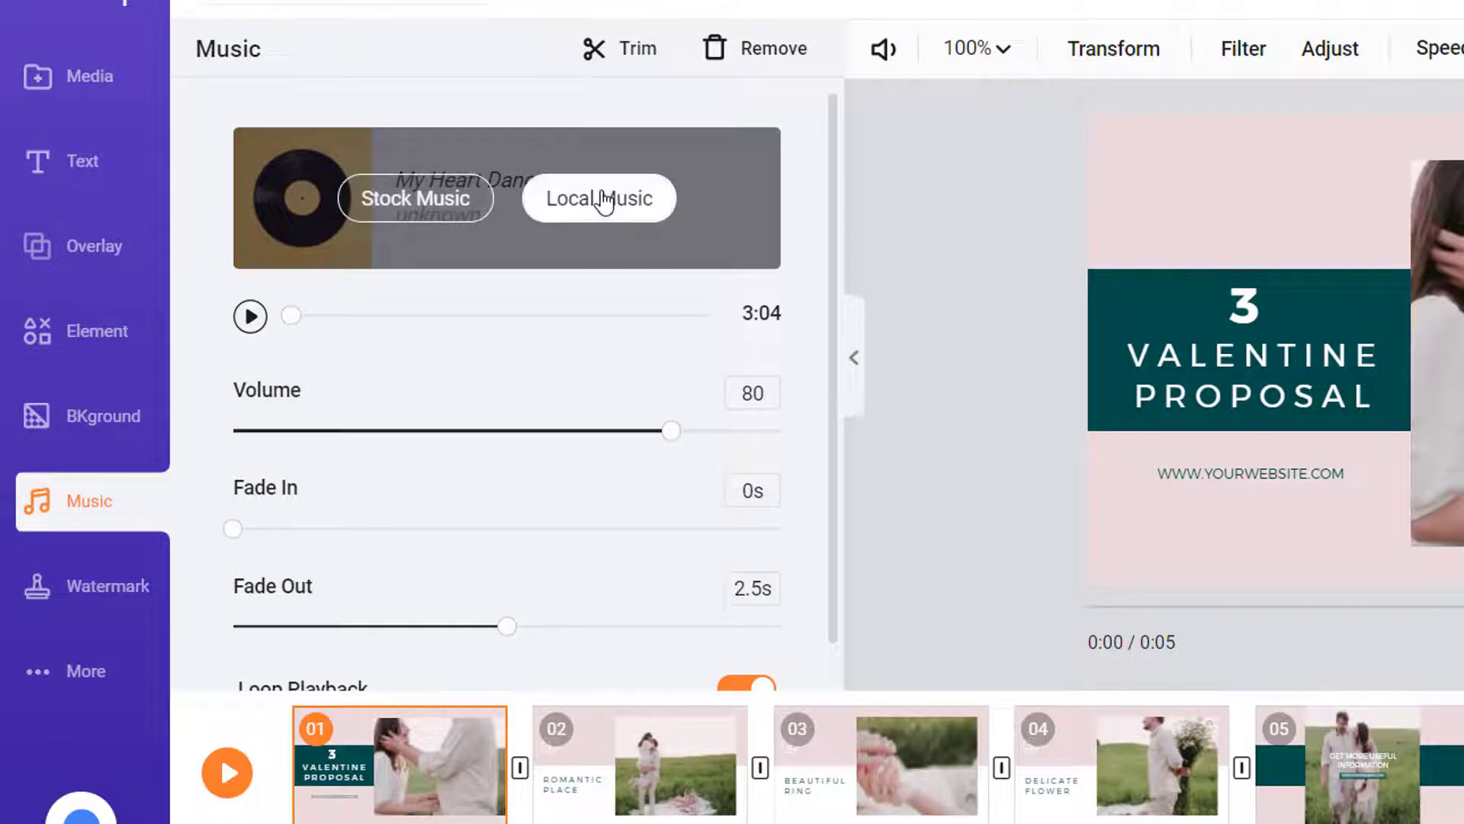
pyautogui.click(455, 204)
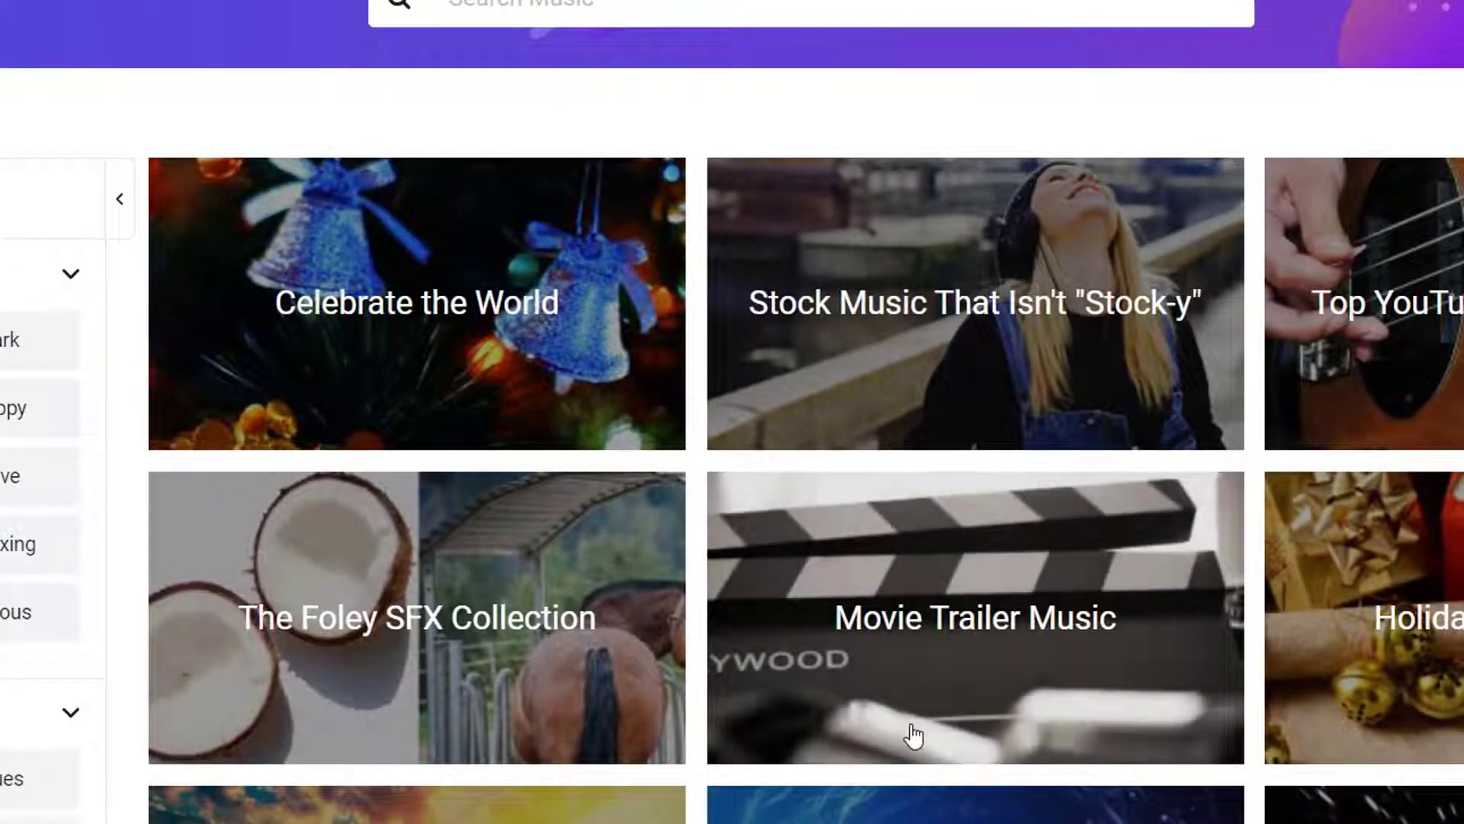
# Browse the music collections and toggle the Mood, Instrument and Duration filters
pyautogui.scroll(-3, 898, 679)
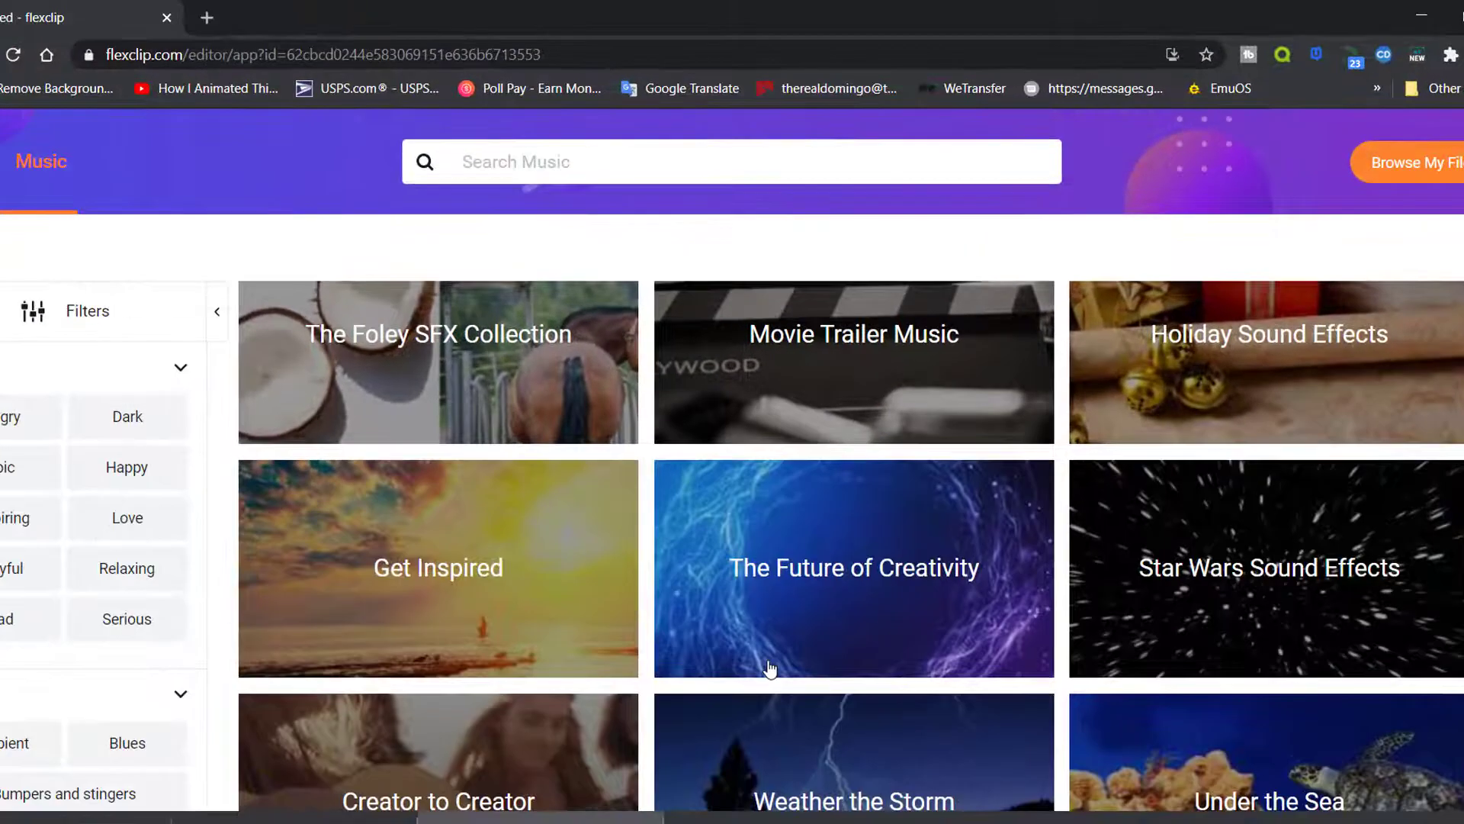
pyautogui.scroll(-4, 795, 652)
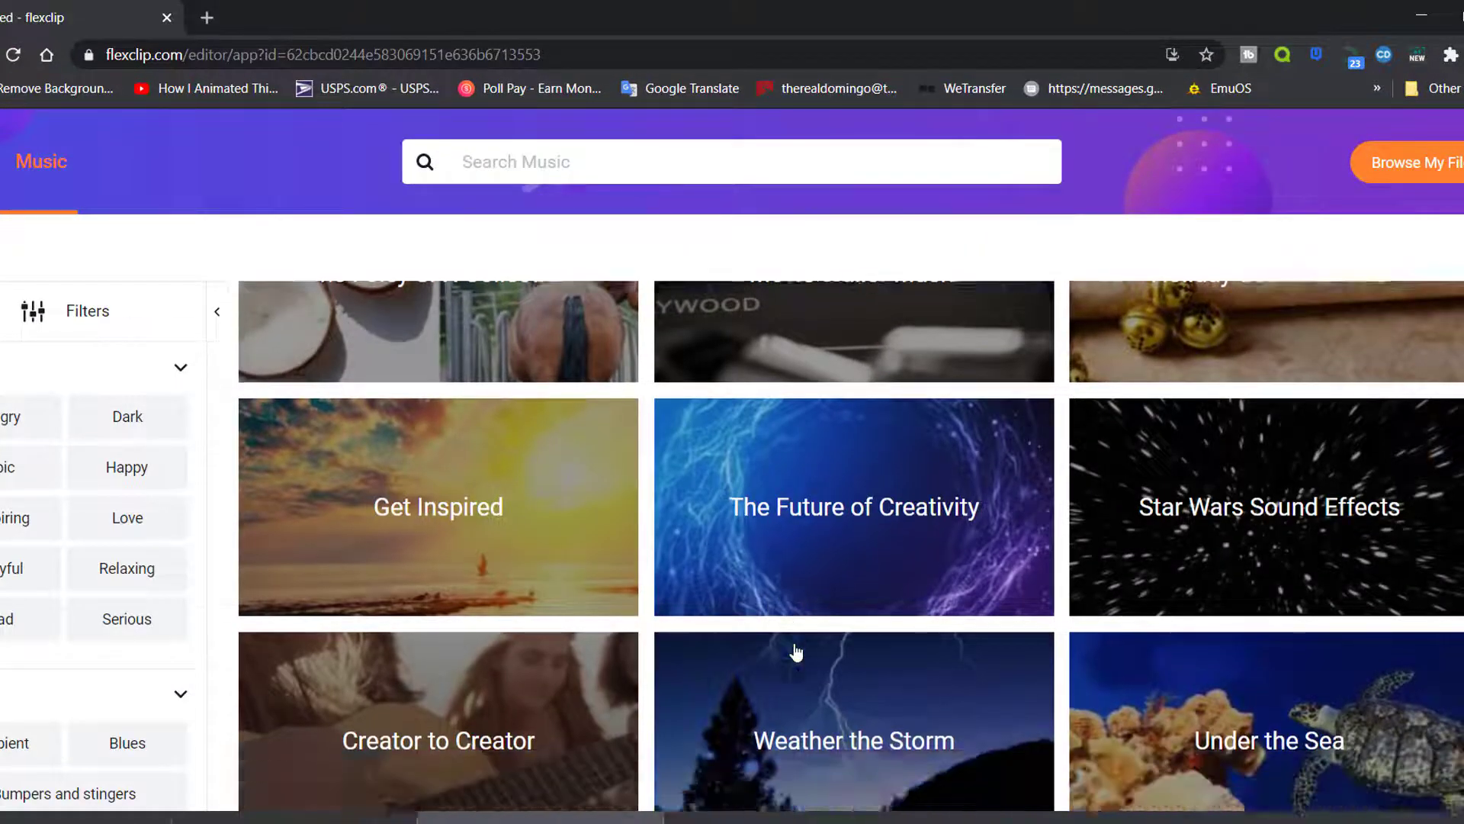
pyautogui.click(1269, 366)
pyautogui.click(0, 382)
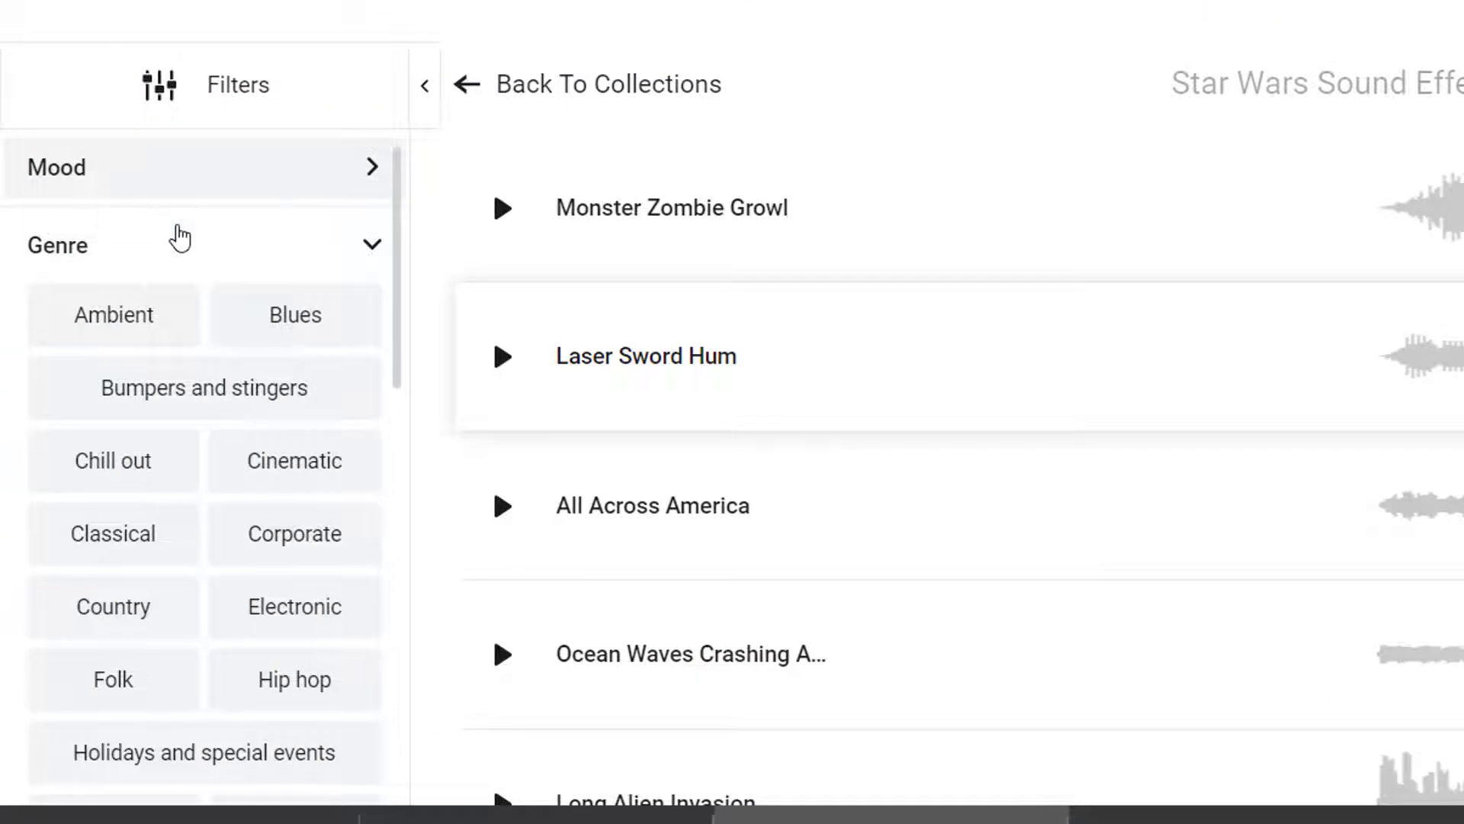
pyautogui.click(183, 246)
pyautogui.click(199, 323)
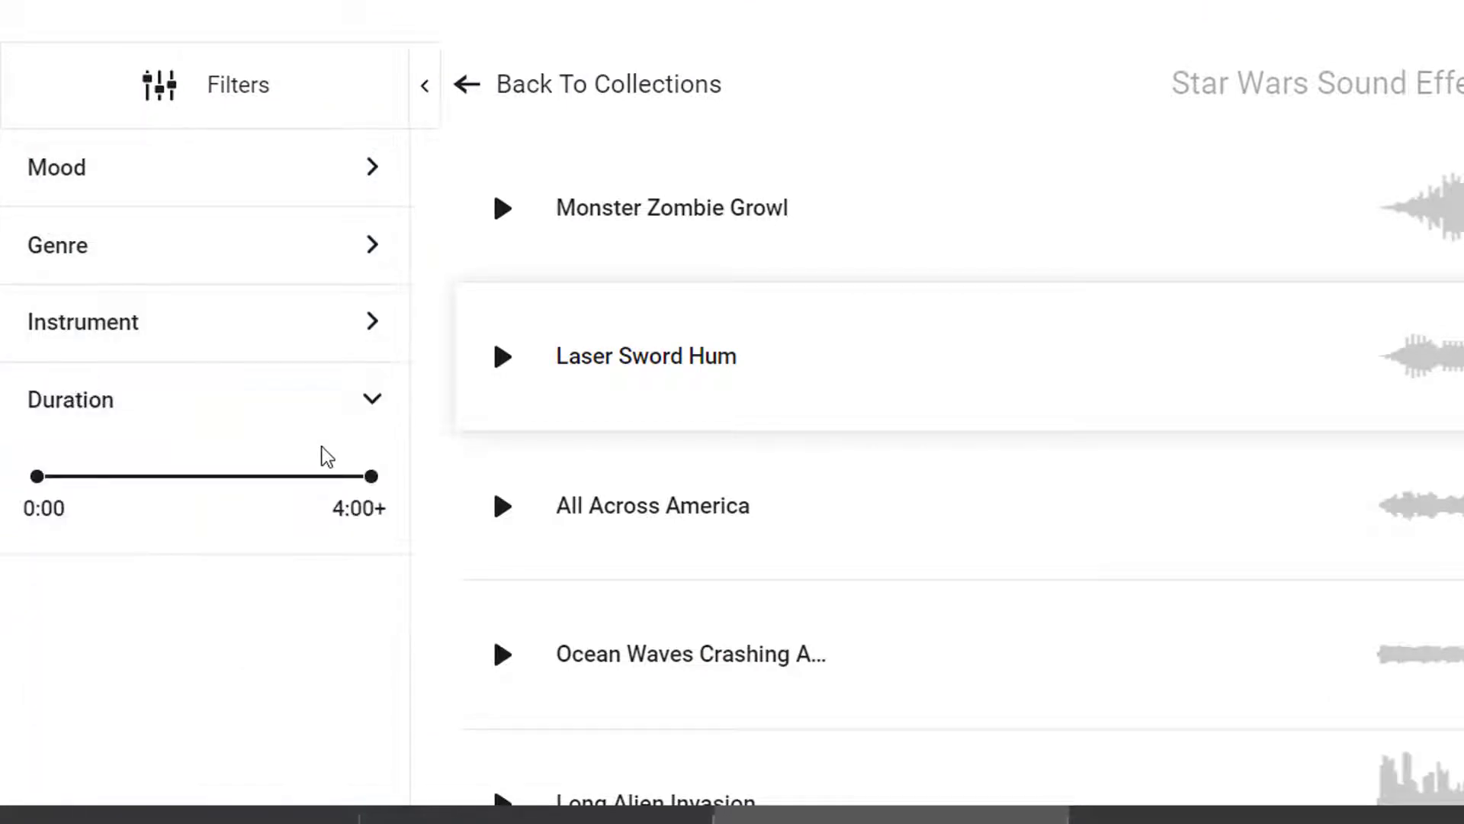
pyautogui.click(221, 94)
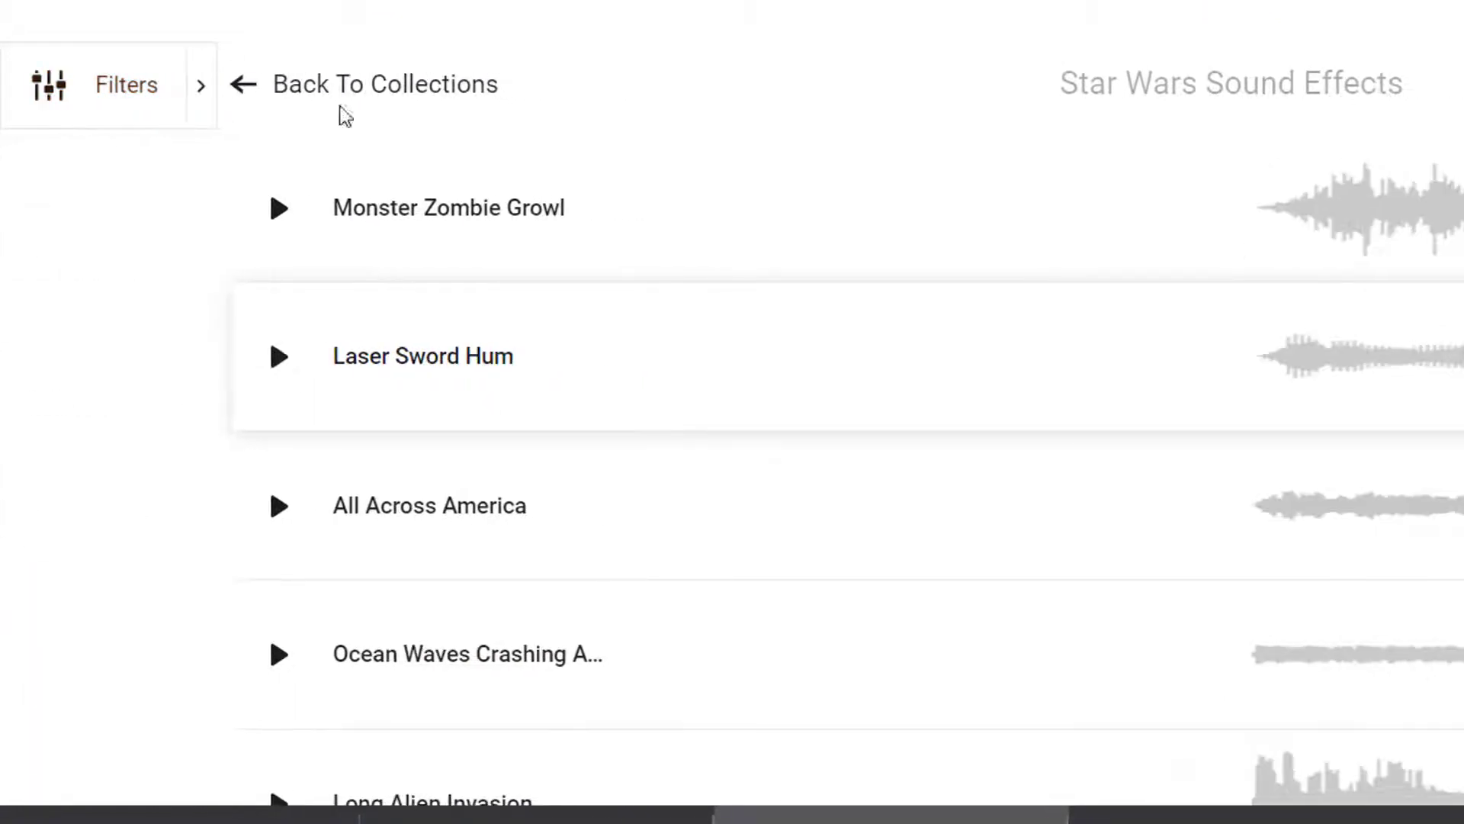
pyautogui.click(94, 119)
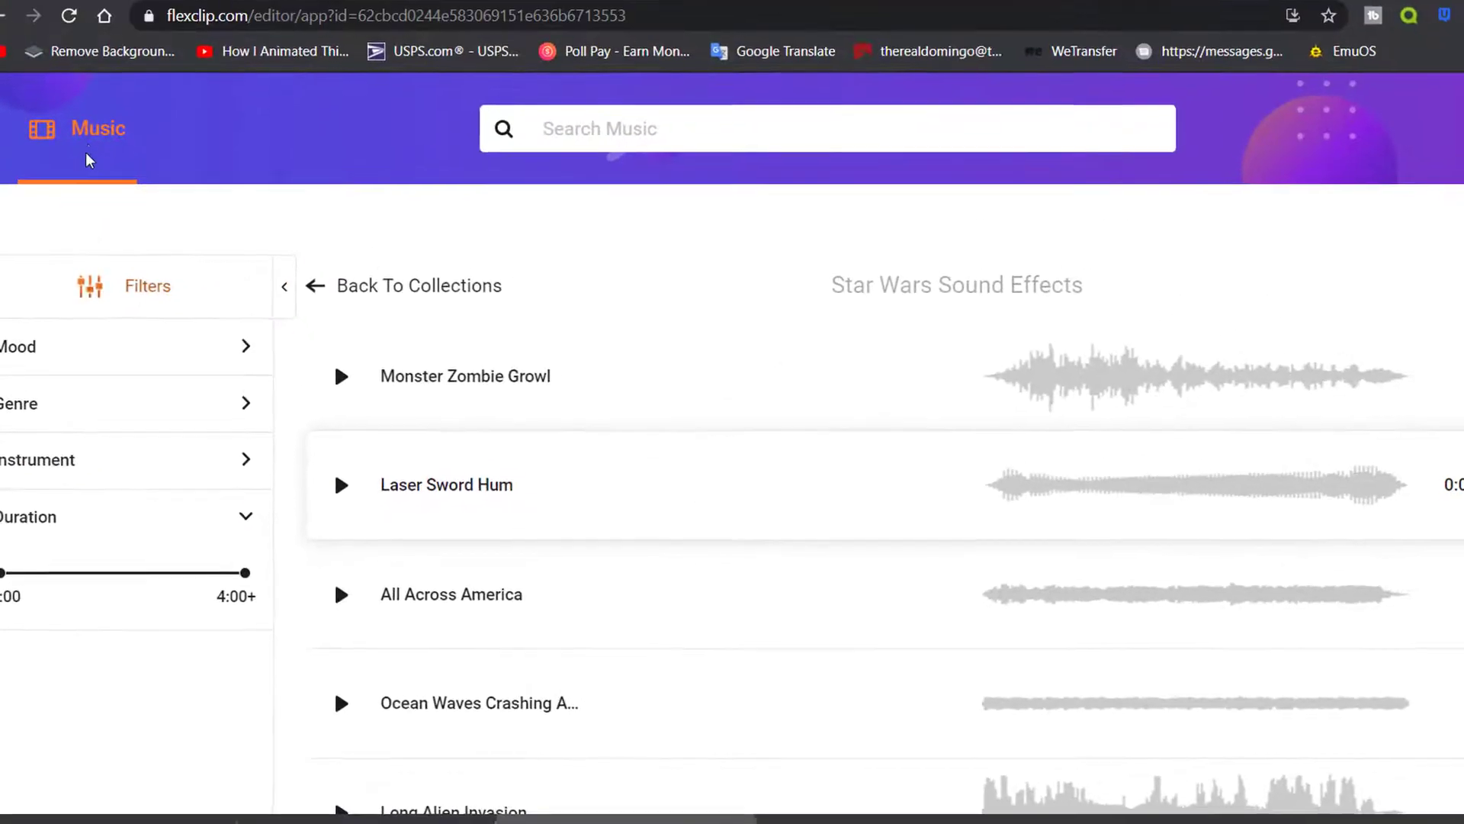
# Search 'epic', preview the In Epic track, and keep My Heart Dances as the music
pyautogui.click(773, 130)
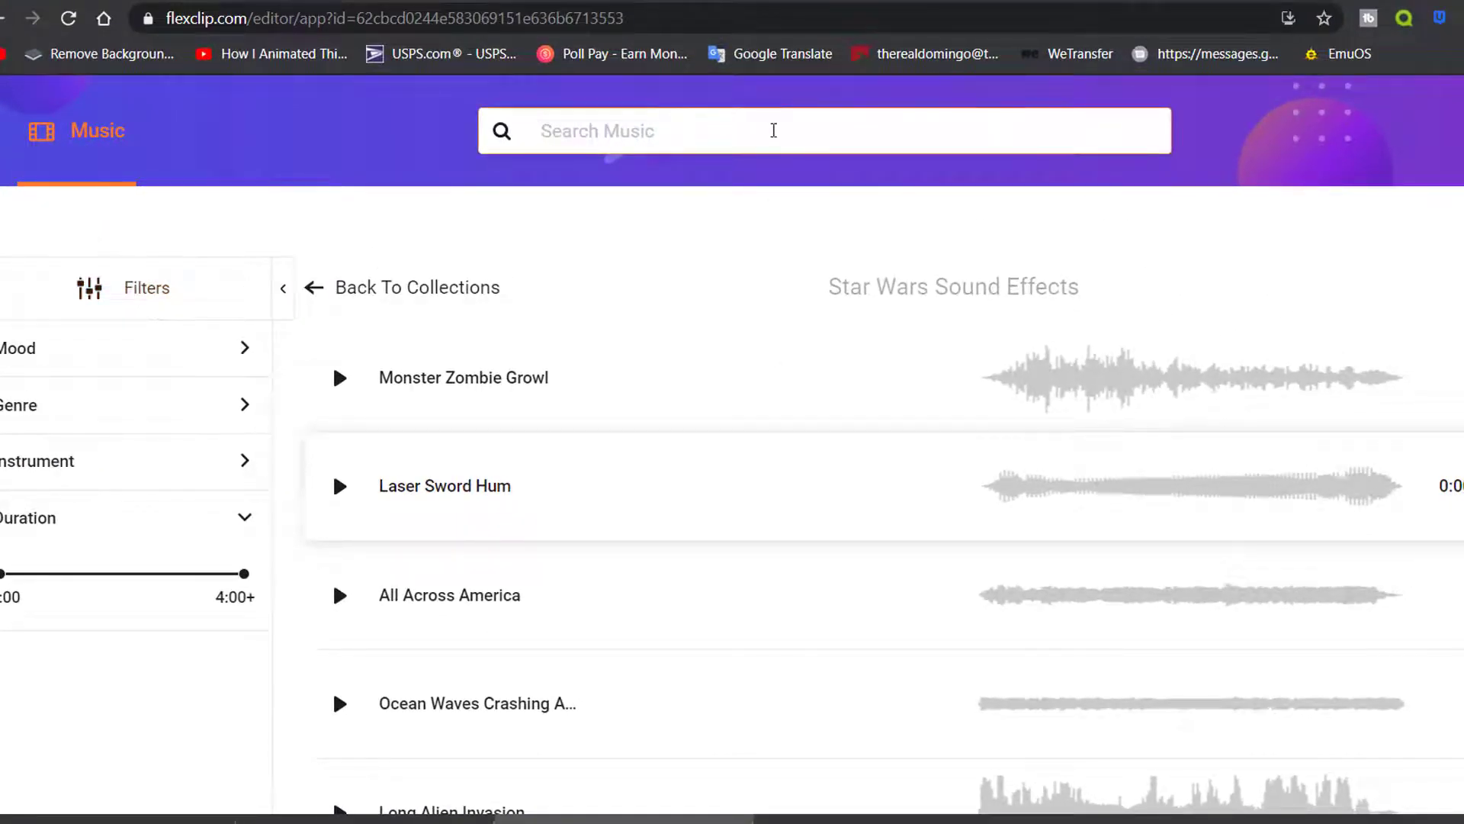
pyautogui.write('e')
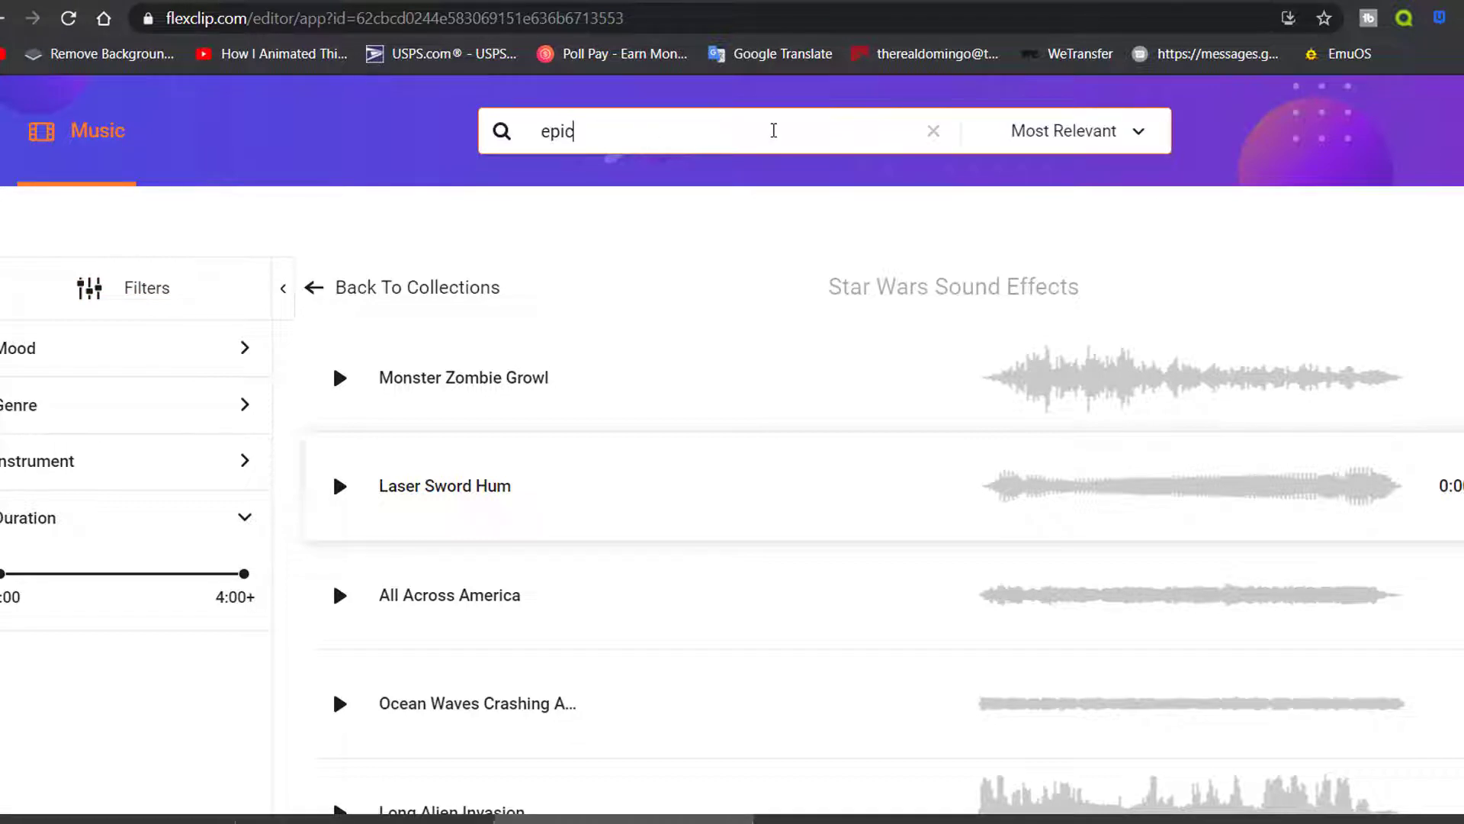
pyautogui.write('pic')
pyautogui.press('Return')
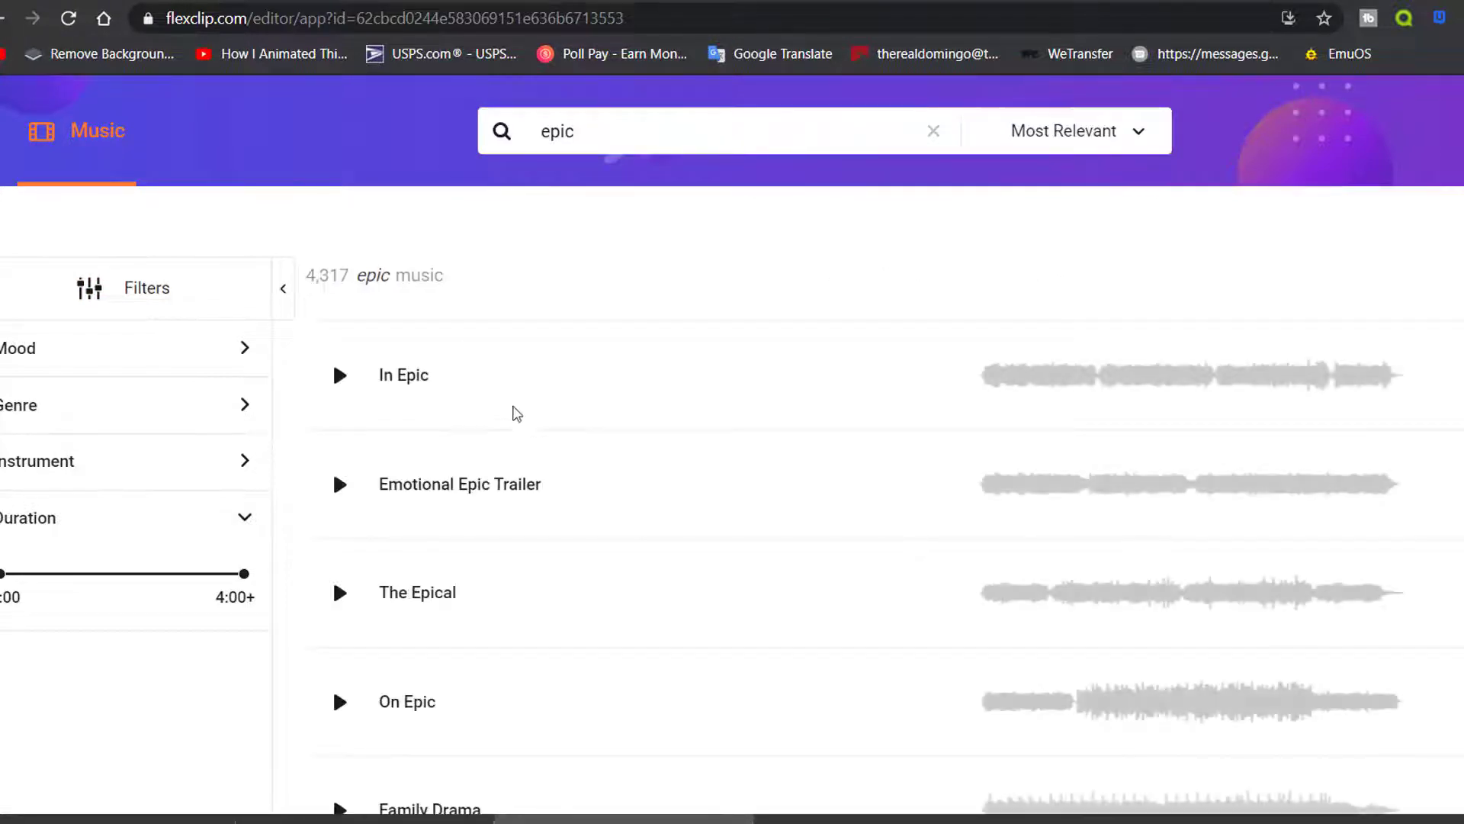
pyautogui.click(339, 375)
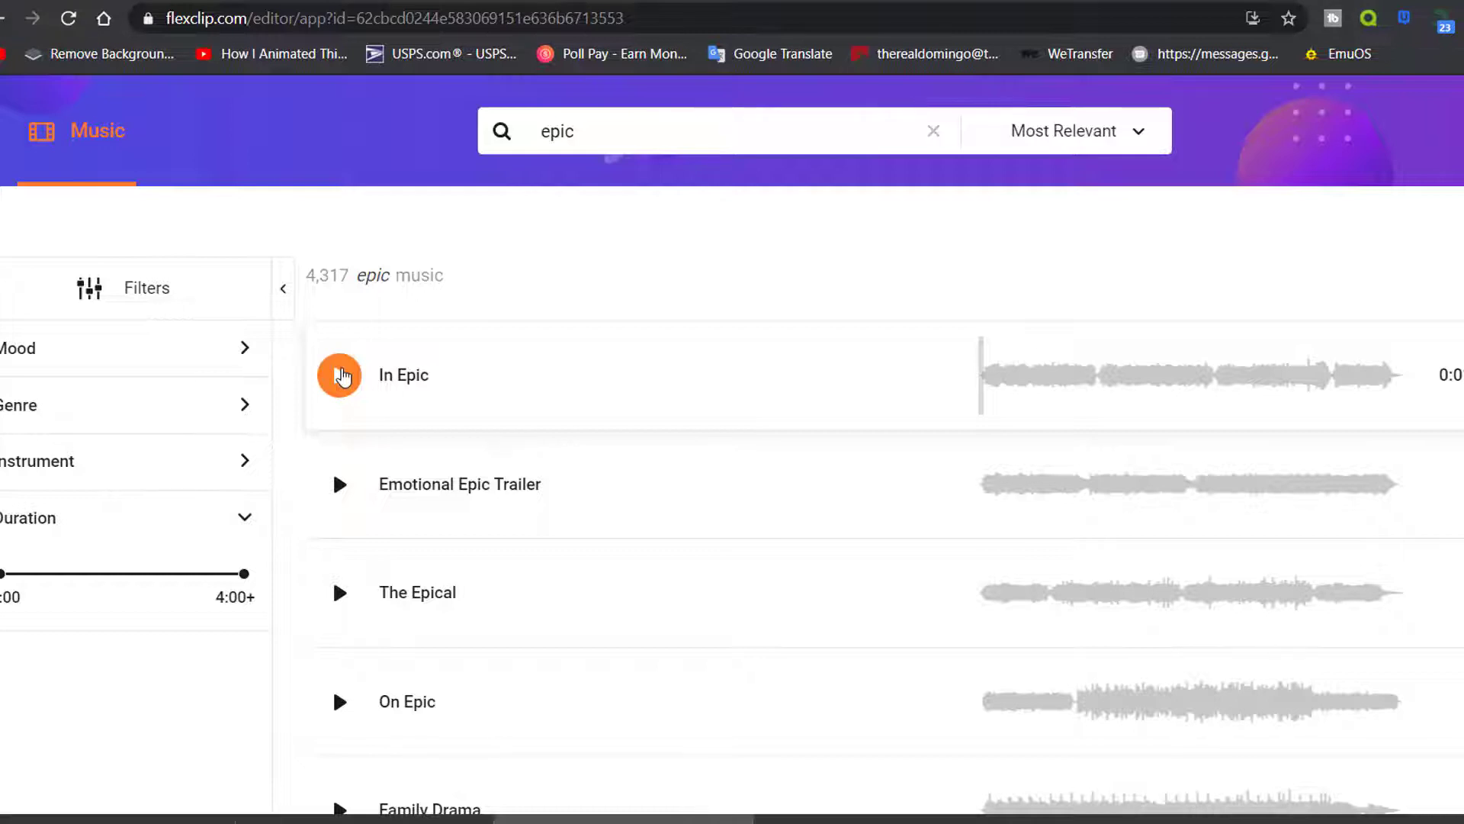
pyautogui.click(340, 375)
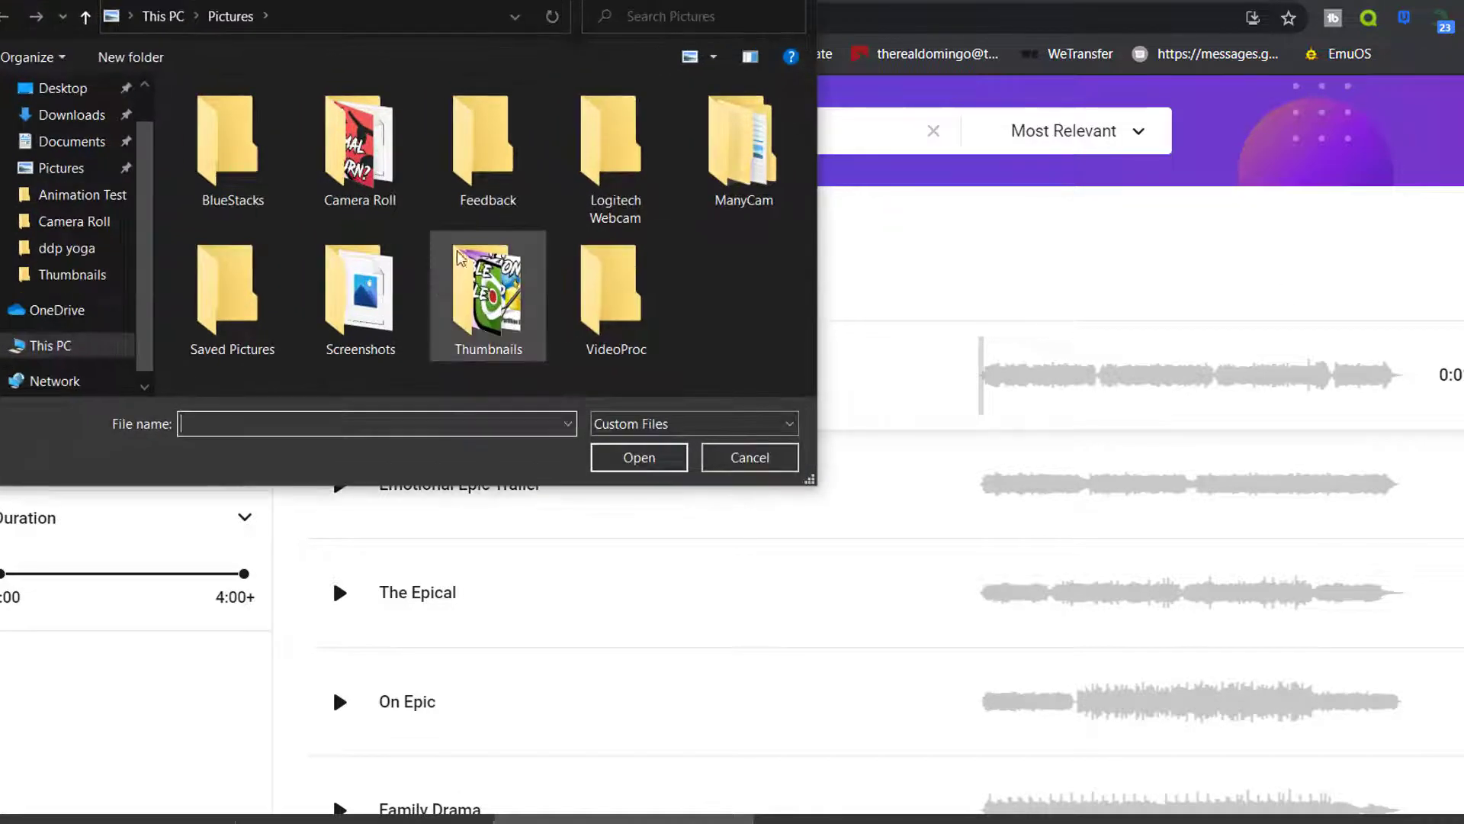
pyautogui.press('Escape')
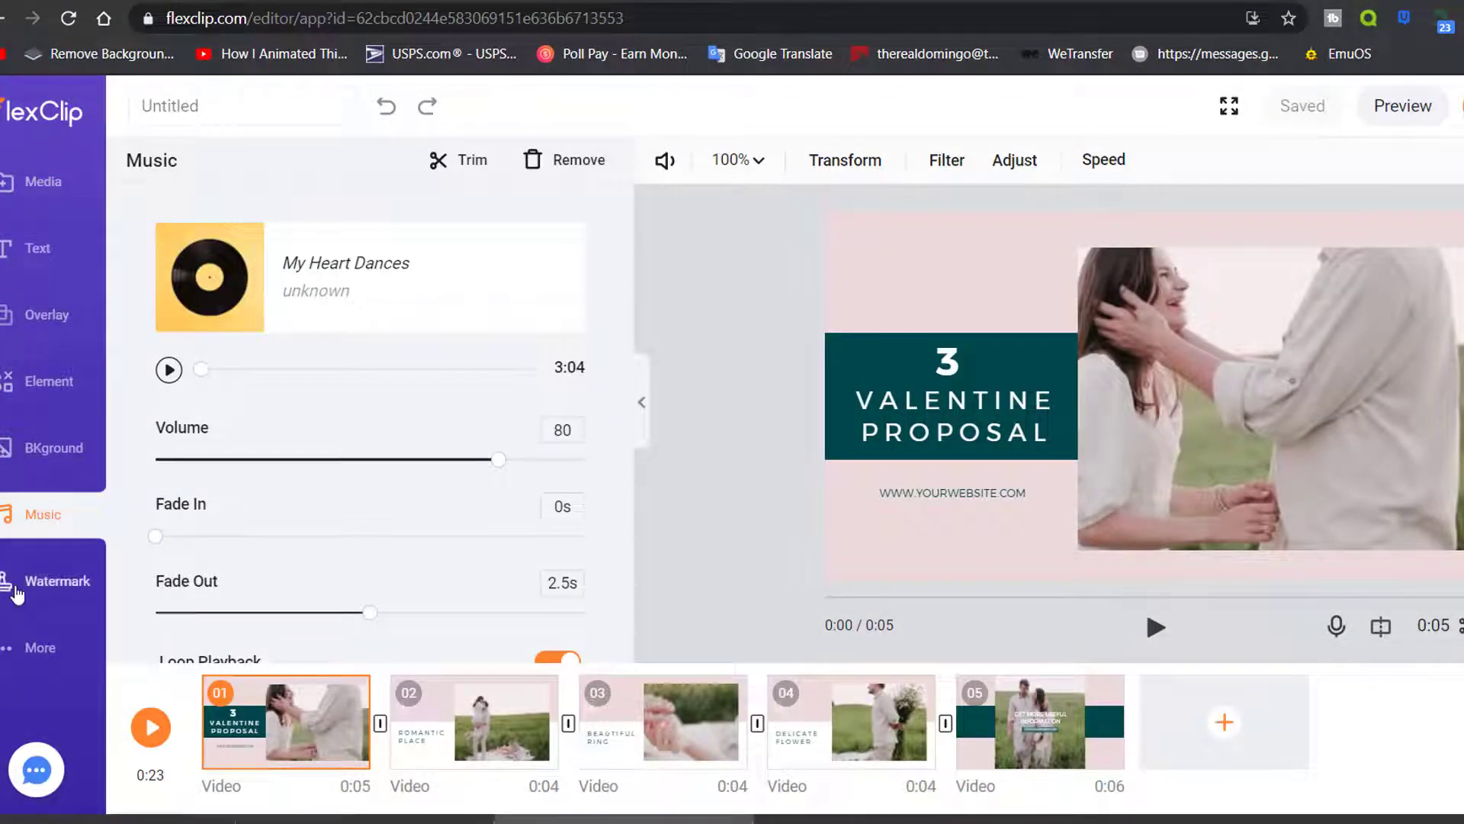
# Add a text watermark with the creator's name in the Bold font Bungee Shade
pyautogui.click(58, 580)
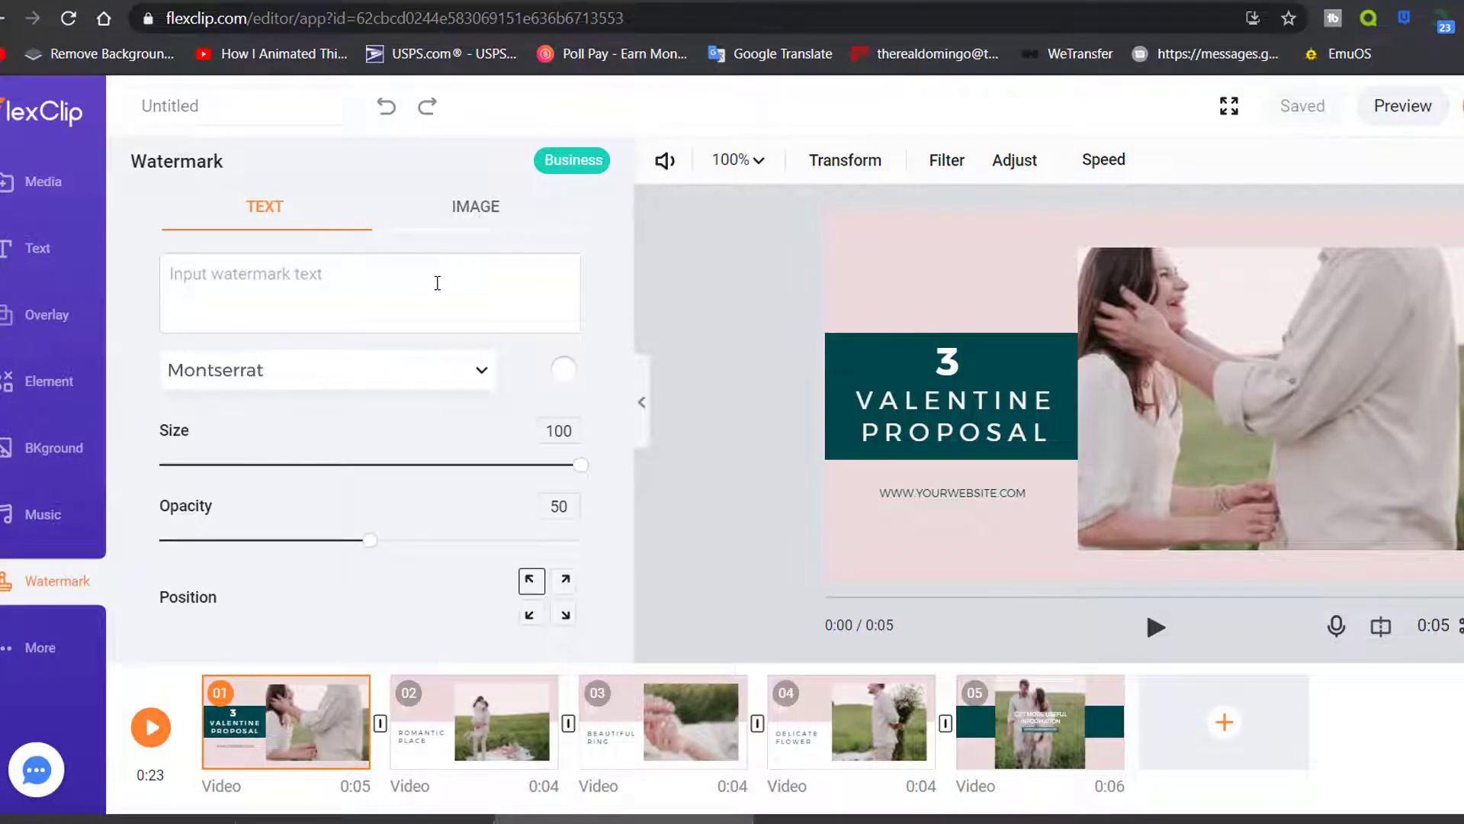
pyautogui.click(437, 283)
pyautogui.write('Dk')
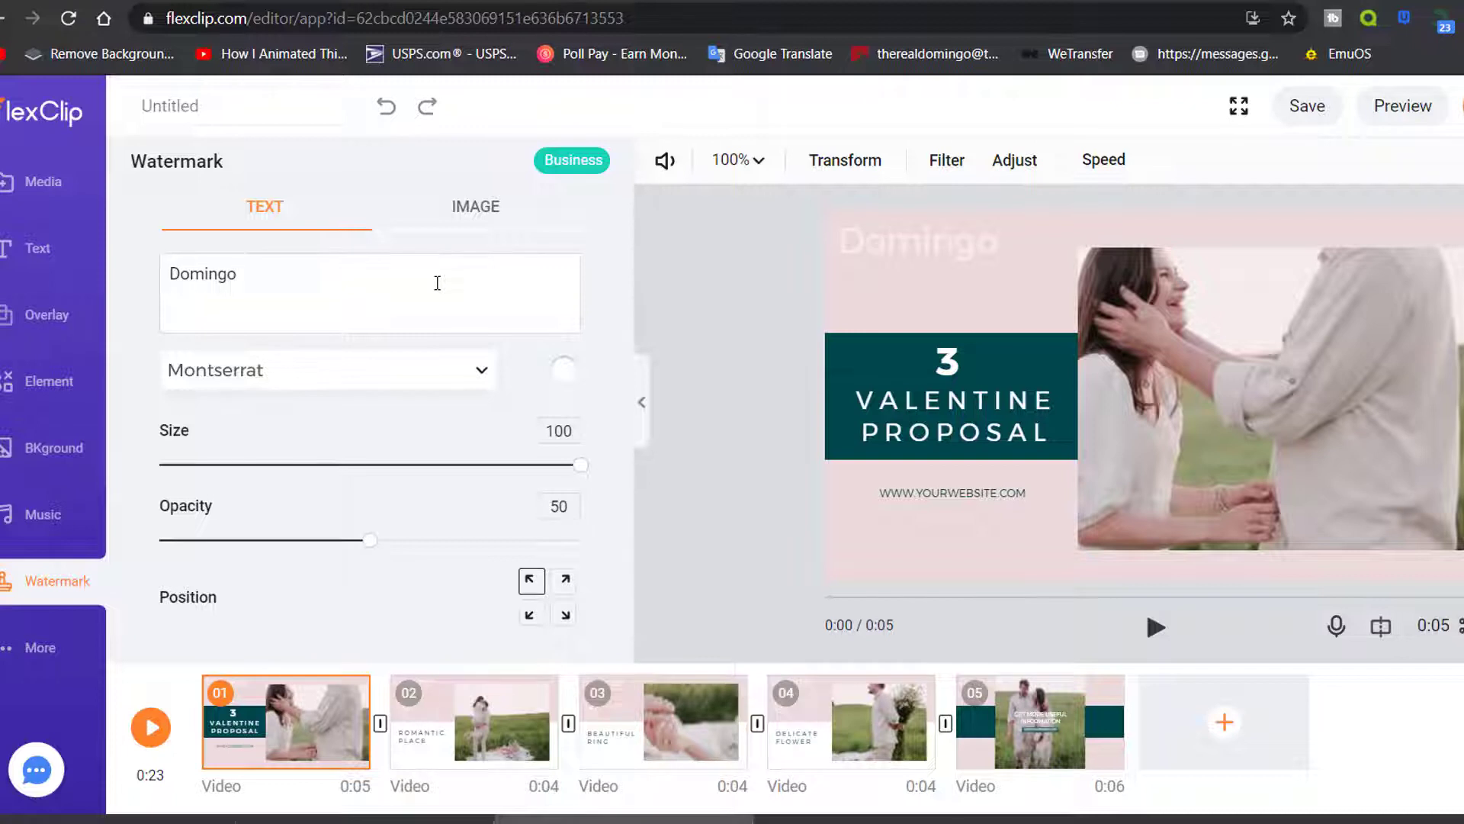
pyautogui.click(351, 374)
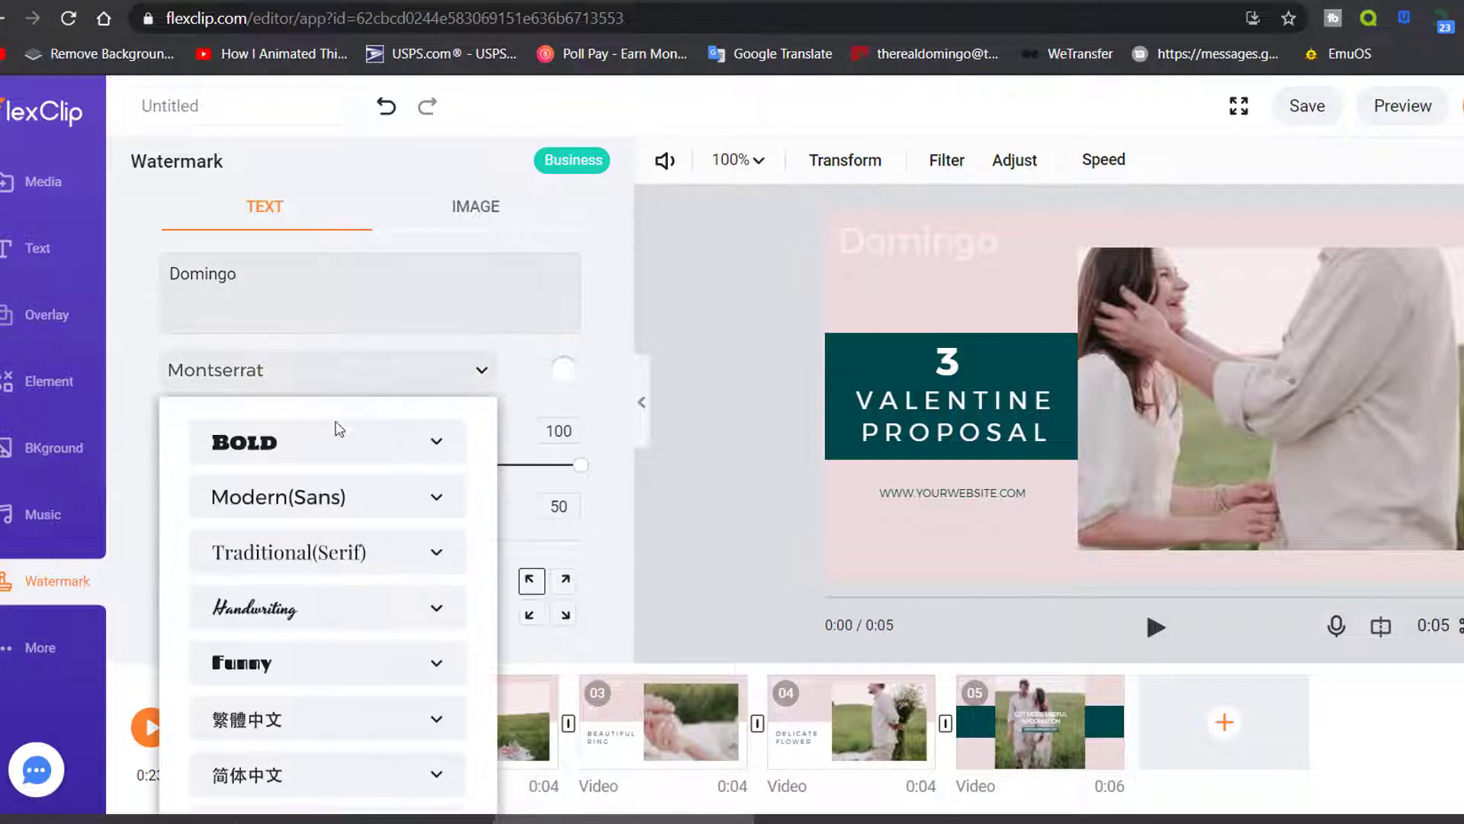
pyautogui.click(305, 444)
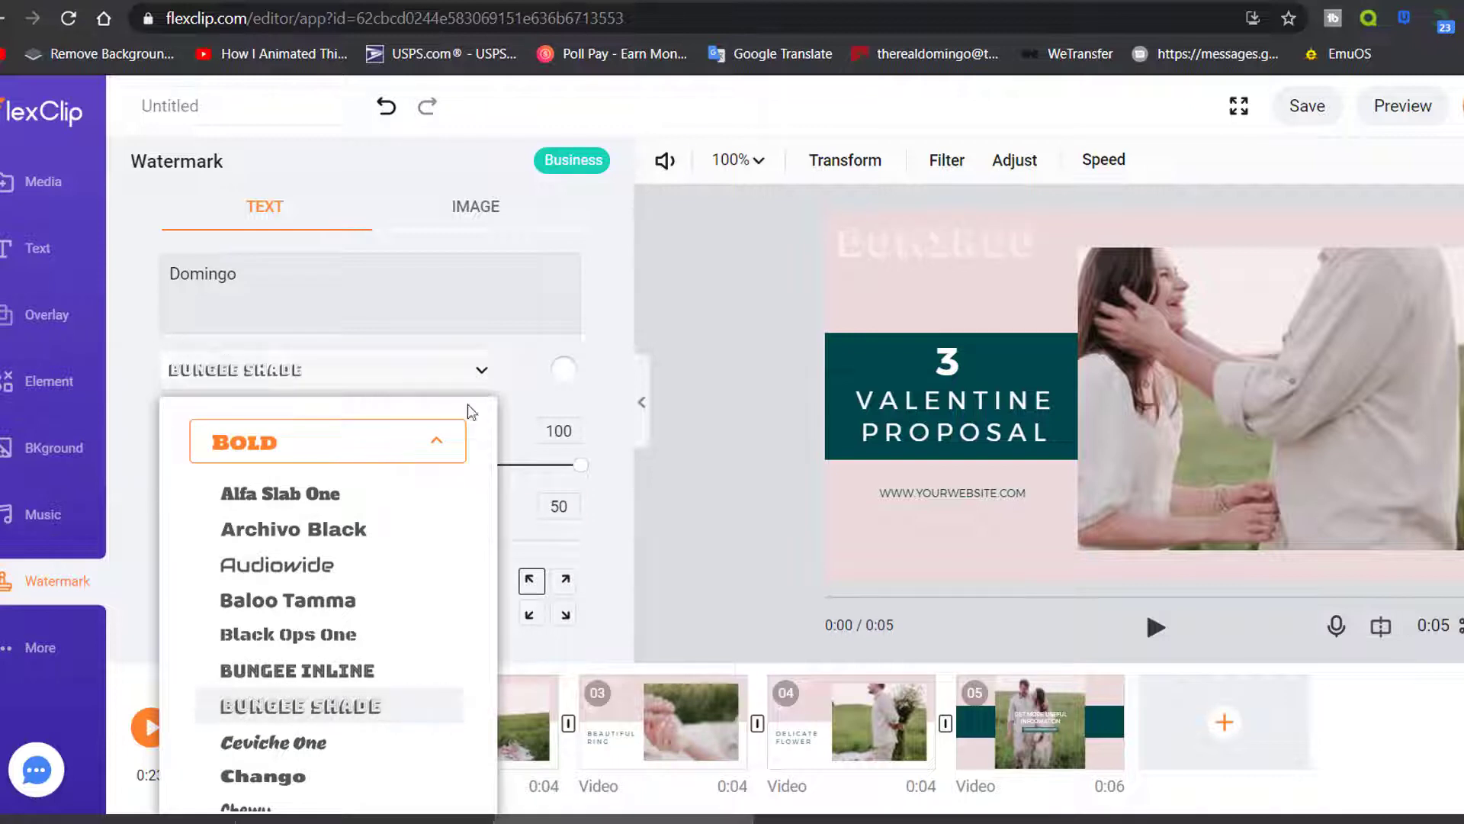
pyautogui.click(115, 558)
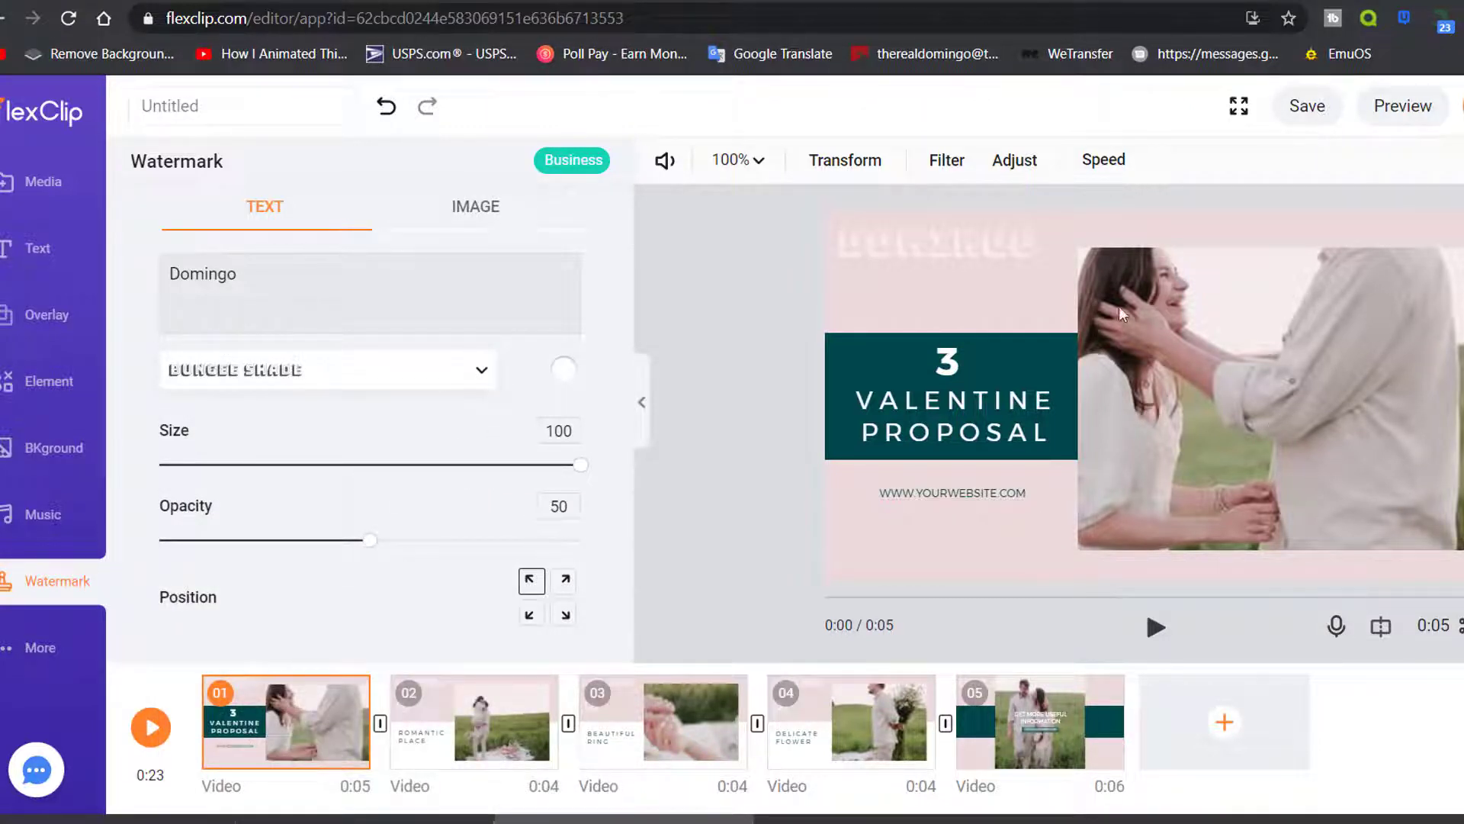
pyautogui.moveTo(947, 245)
pyautogui.mouseDown()
pyautogui.moveTo(1209, 330)
pyautogui.moveTo(946, 238)
pyautogui.moveTo(931, 248)
pyautogui.mouseUp()
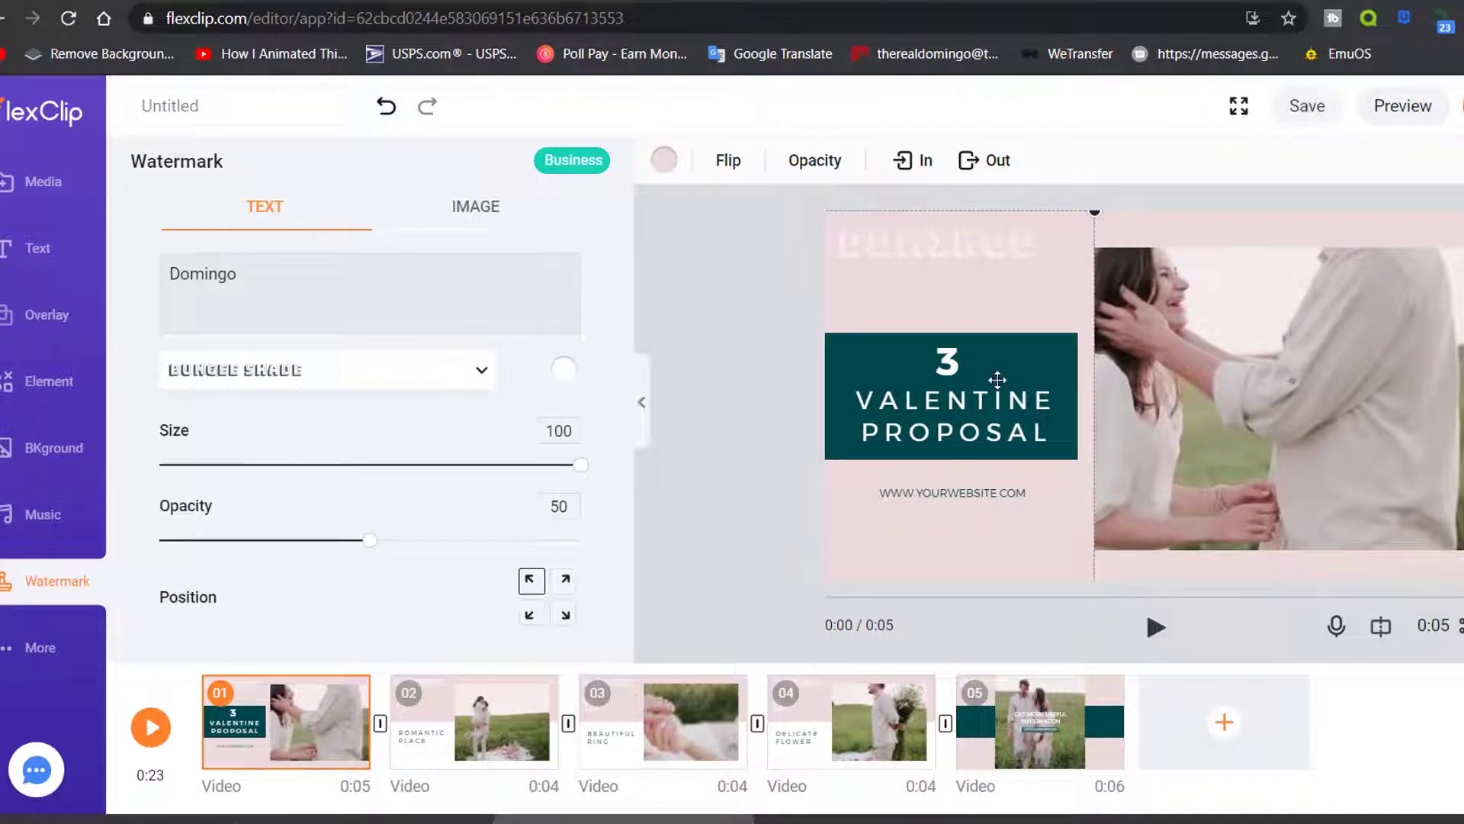
# Move the name watermark to the top-right corner at opacity 100
pyautogui.click(564, 615)
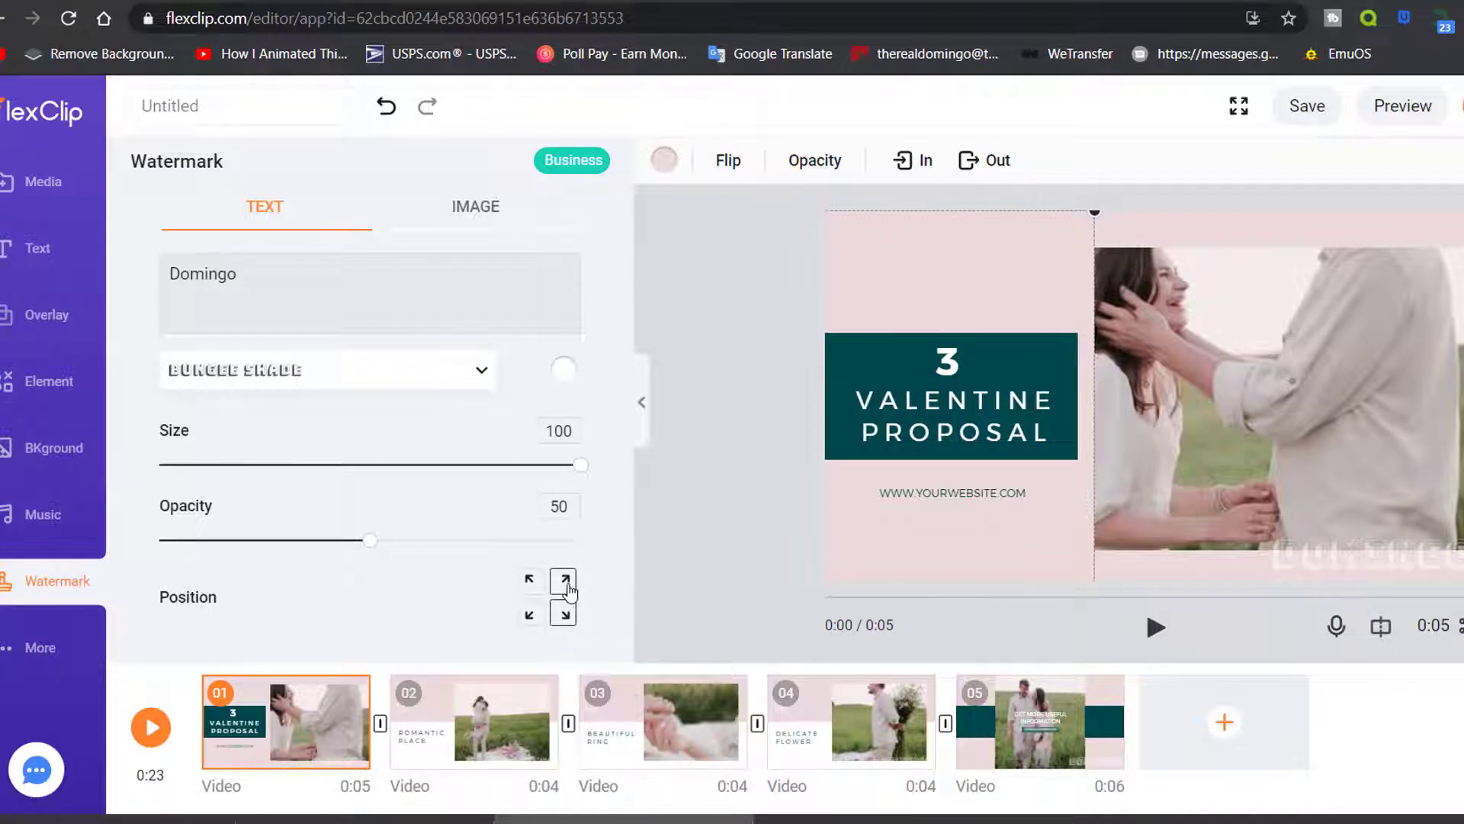
pyautogui.click(568, 591)
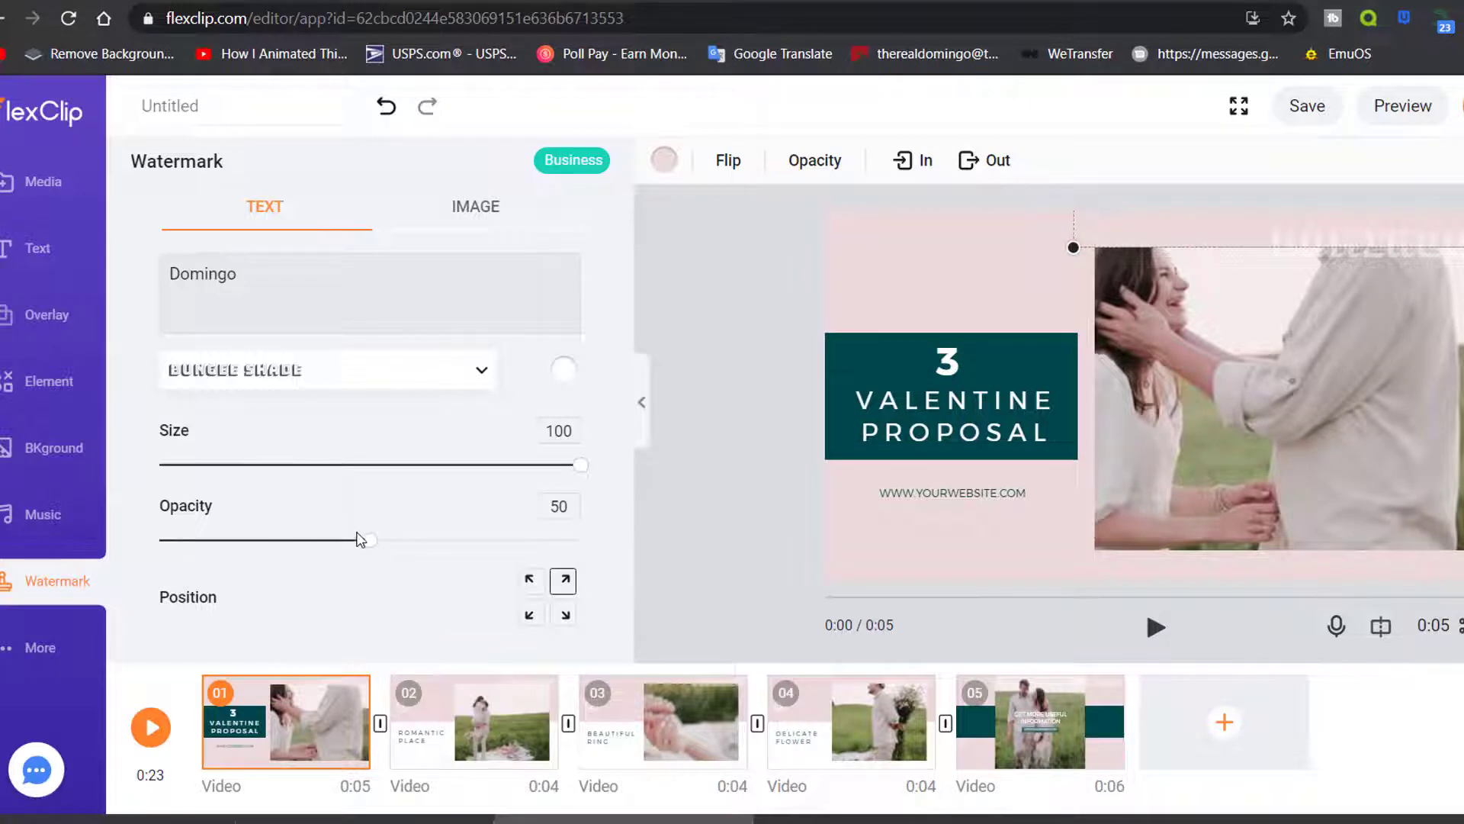
pyautogui.moveTo(366, 541); pyautogui.dragTo(717, 543)
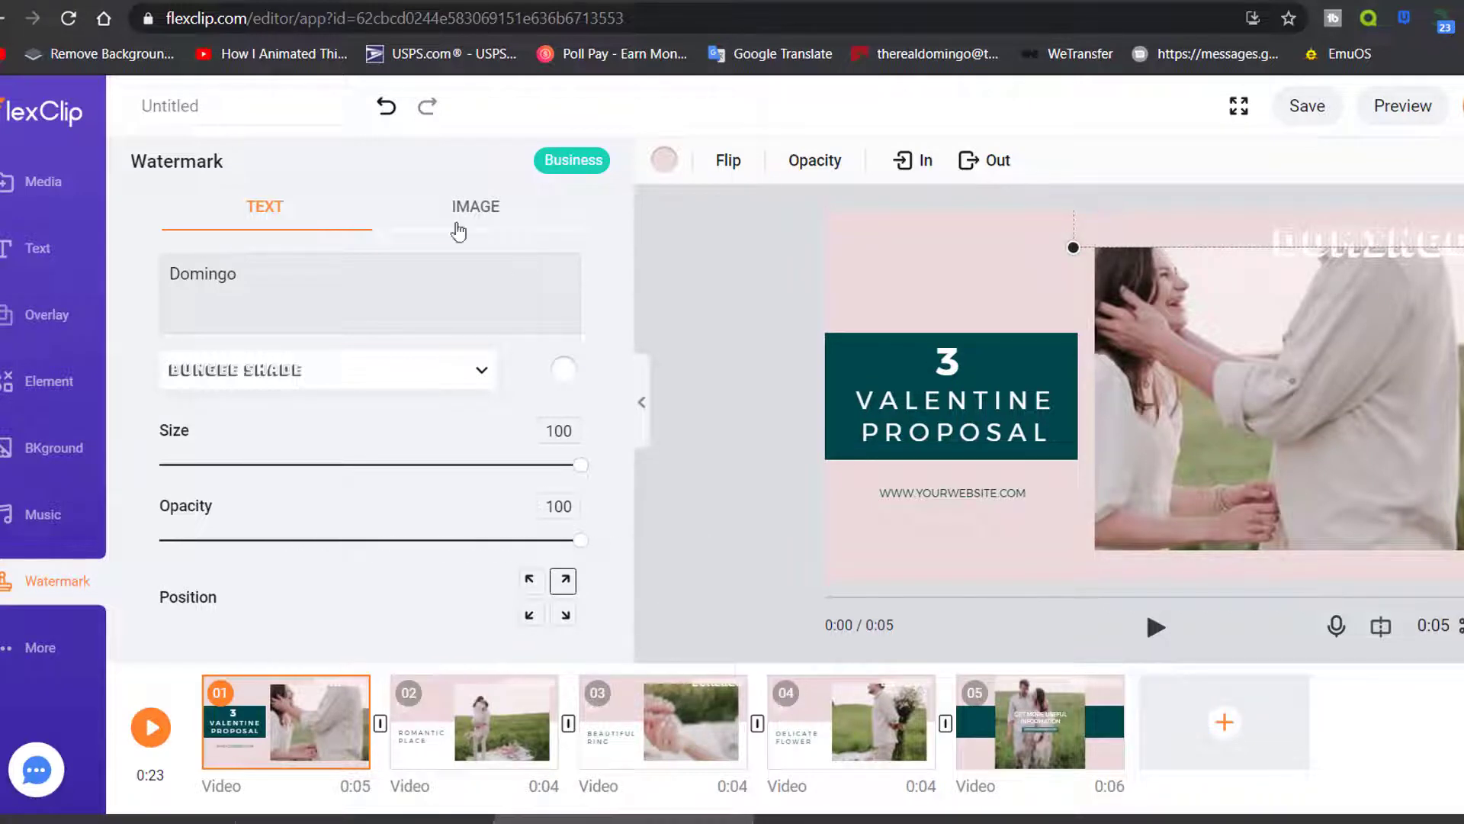
# Put a resized red band behind the name and switch to an image watermark
pyautogui.click(664, 161)
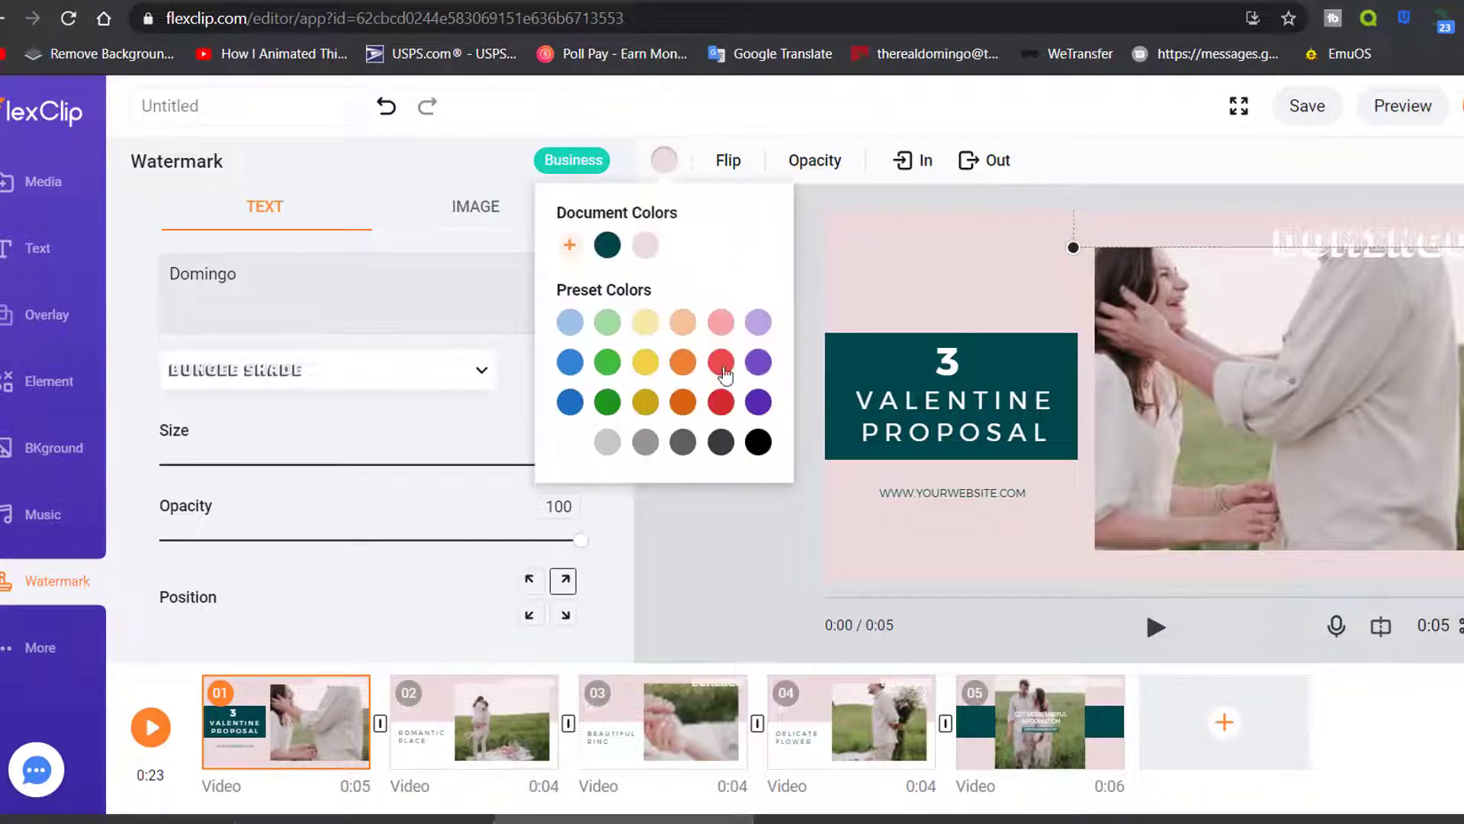
pyautogui.click(721, 363)
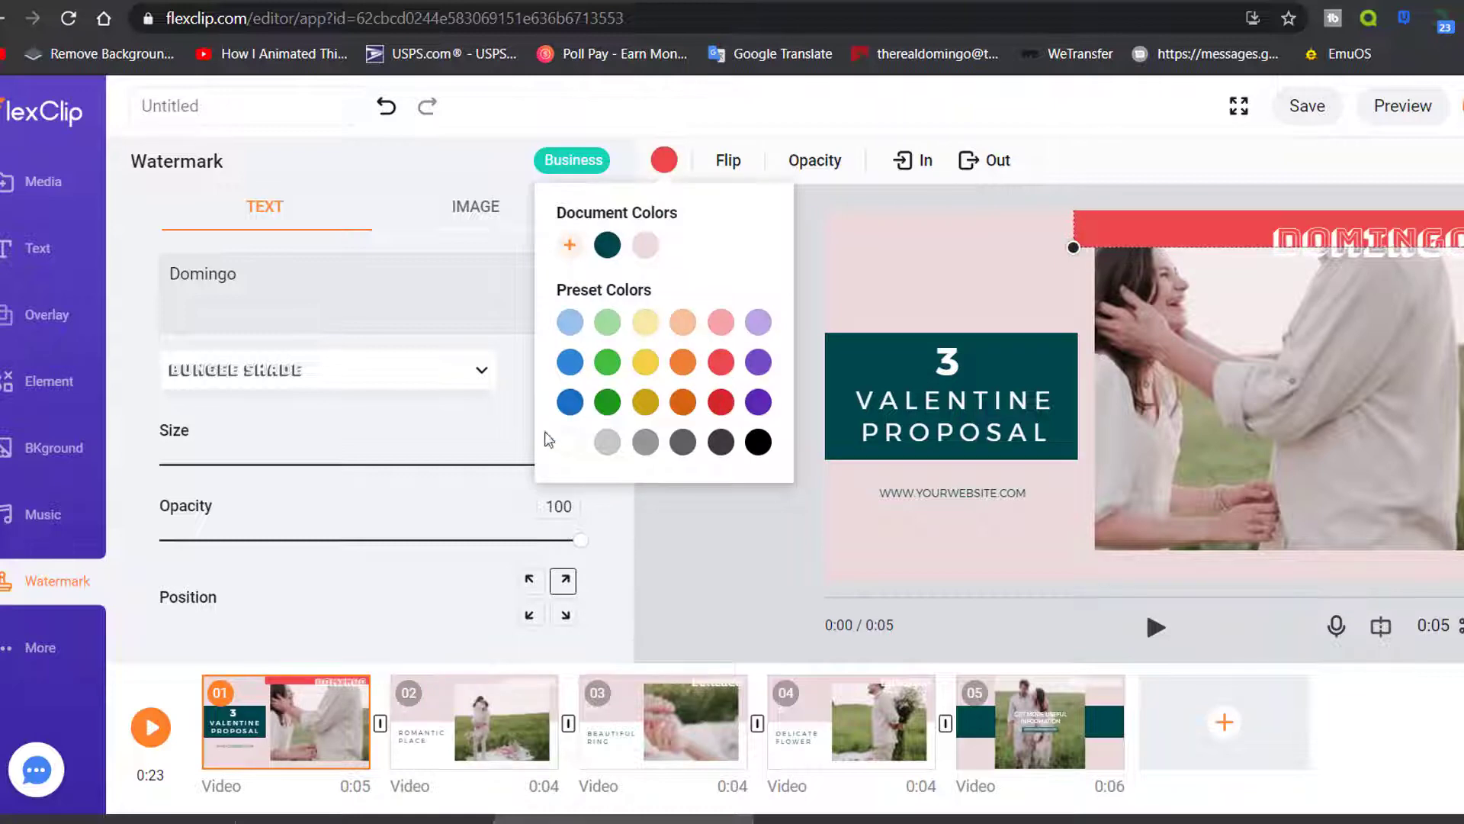
pyautogui.click(455, 480)
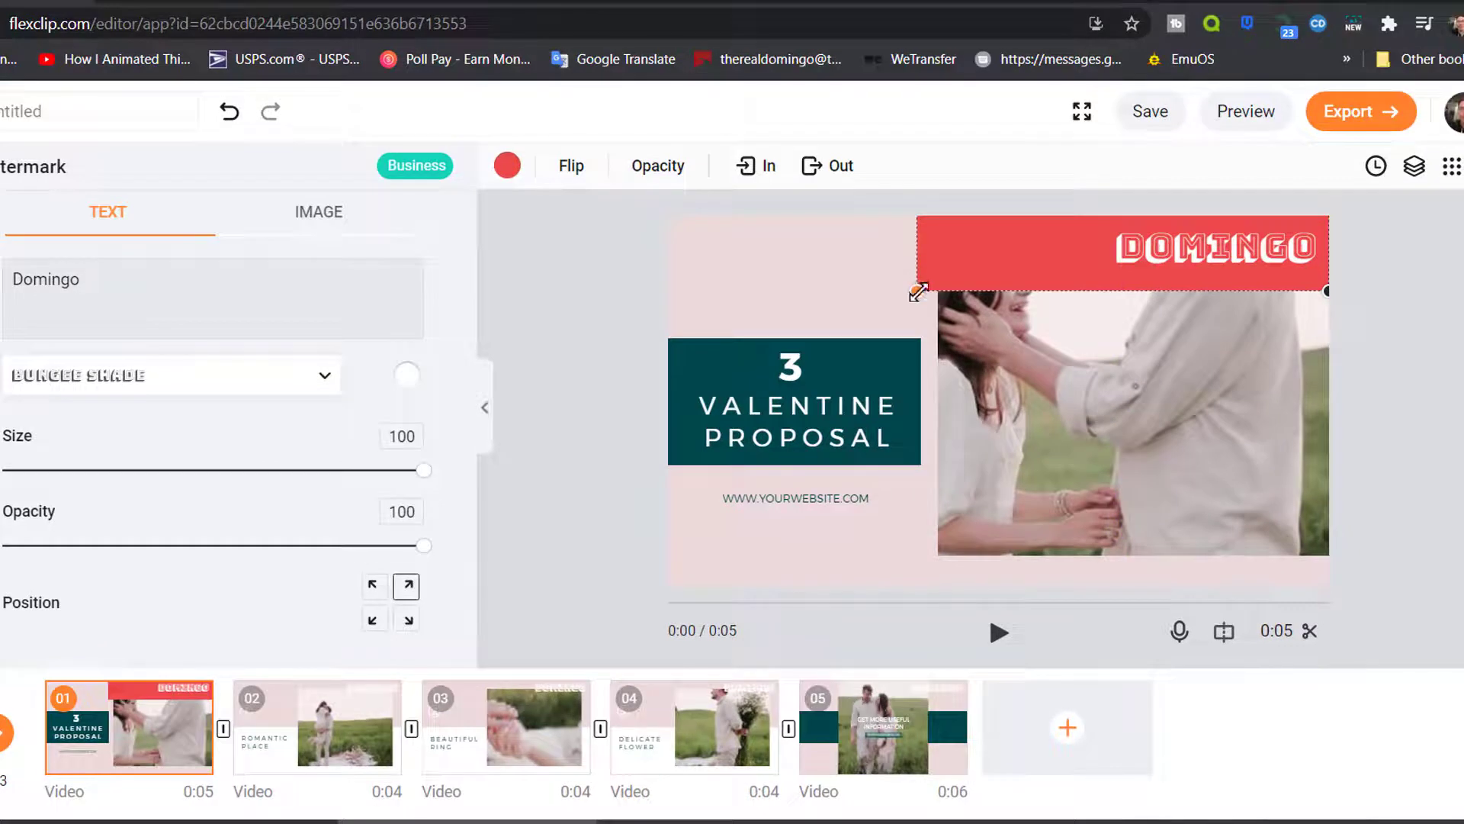
pyautogui.moveTo(918, 291); pyautogui.dragTo(697, 386)
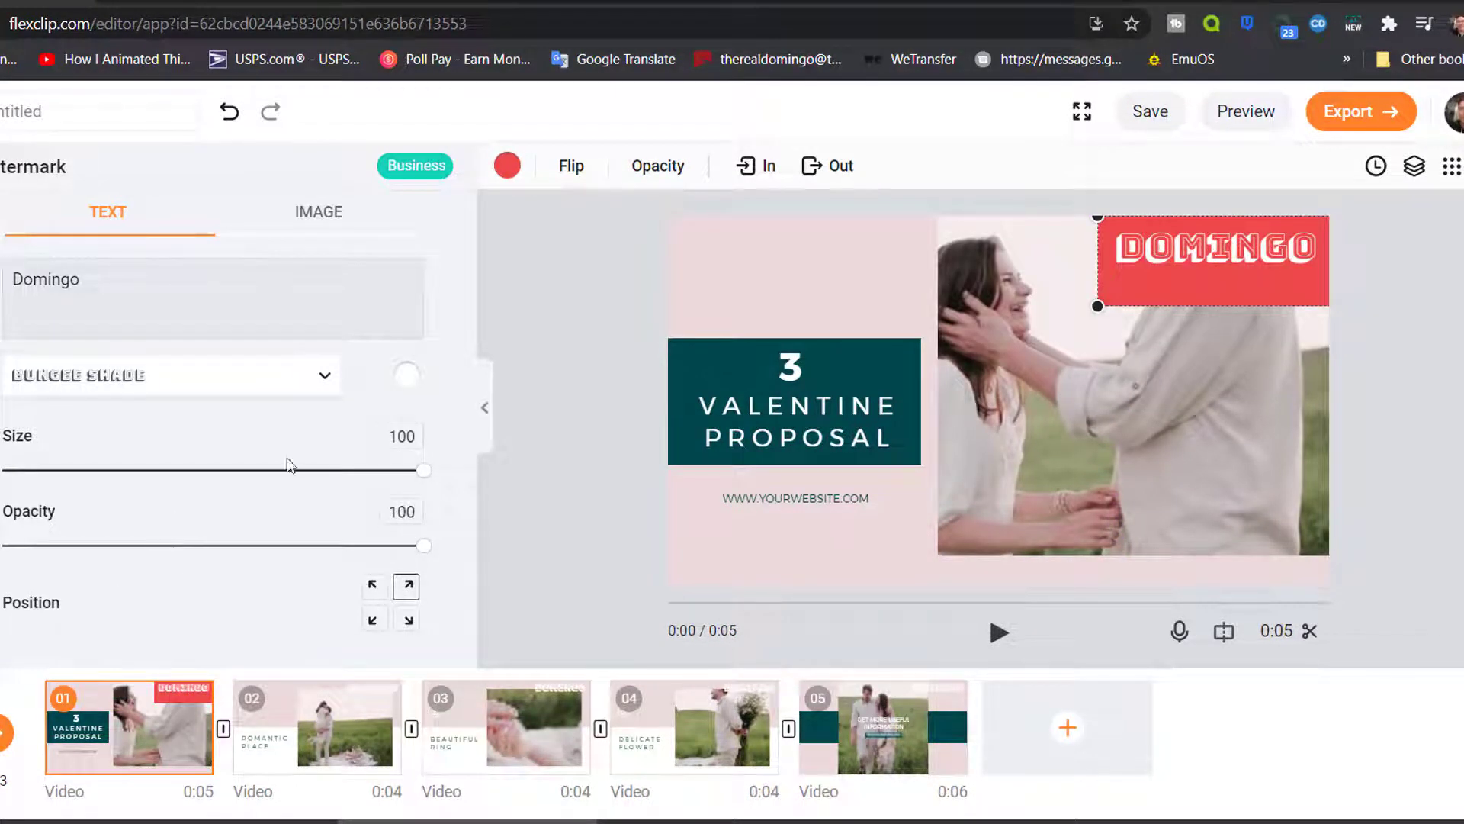
pyautogui.click(317, 221)
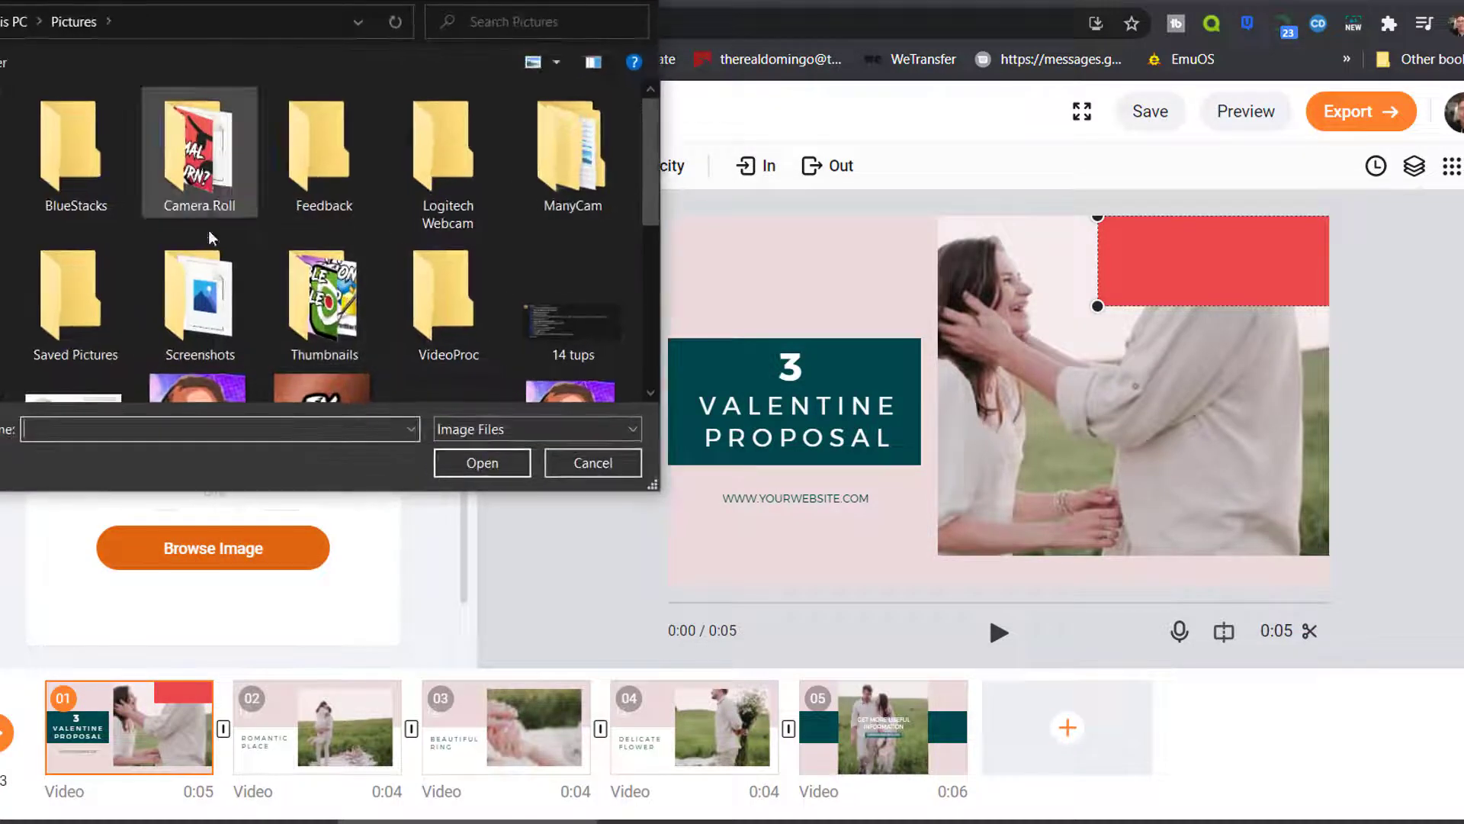
# Load the hummingbird logo from the Thumbnails folder as a top-left image watermark
pyautogui.doubleClick(317, 293)
pyautogui.click(202, 180)
pyautogui.doubleClick(202, 181)
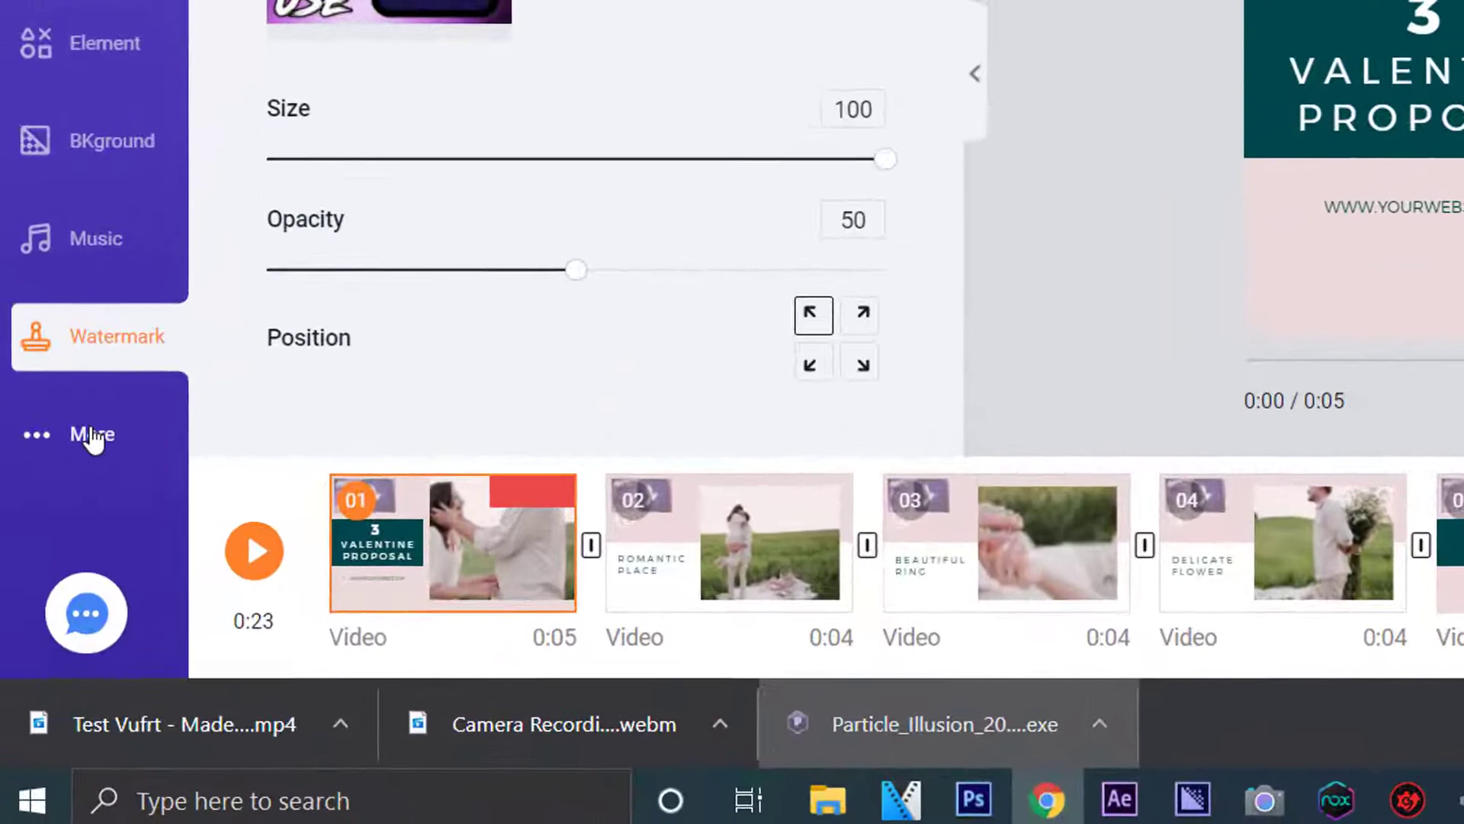
pyautogui.click(91, 435)
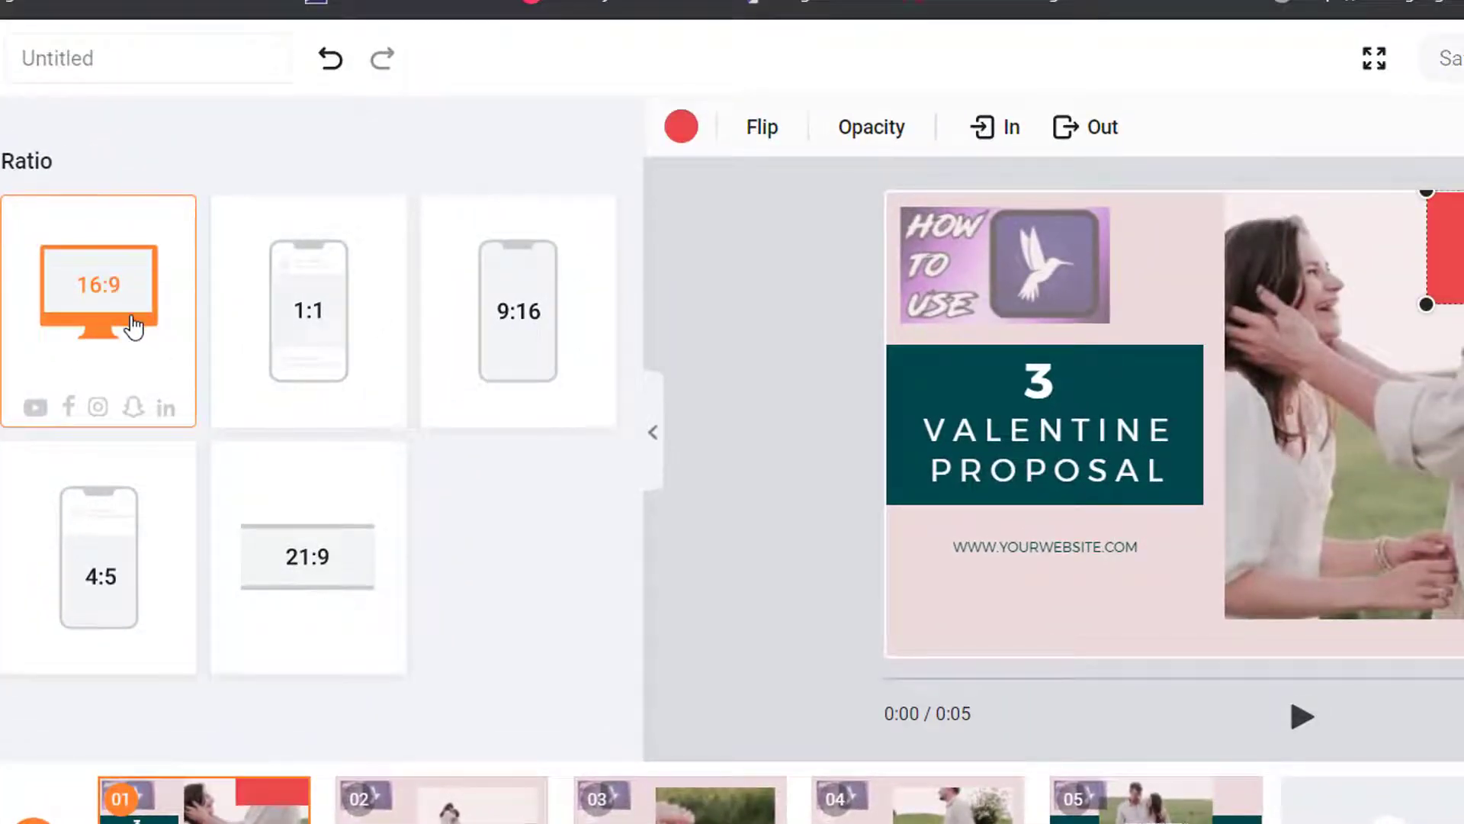
# Cycle the ratio through 16:9, 1:1, 9:16 and 4:5, finishing on 21:9
pyautogui.click(97, 376)
pyautogui.click(392, 367)
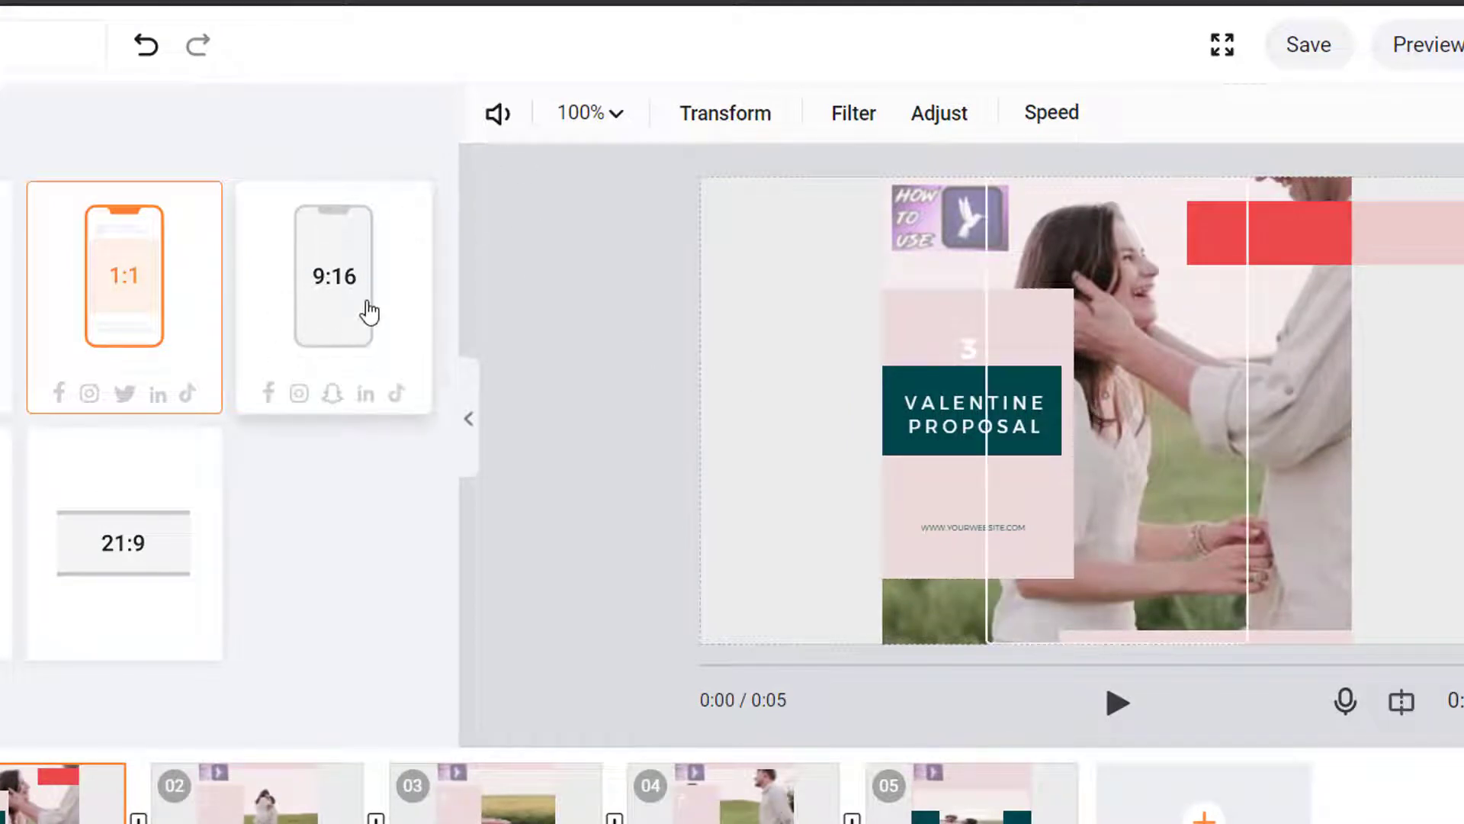
pyautogui.click(366, 309)
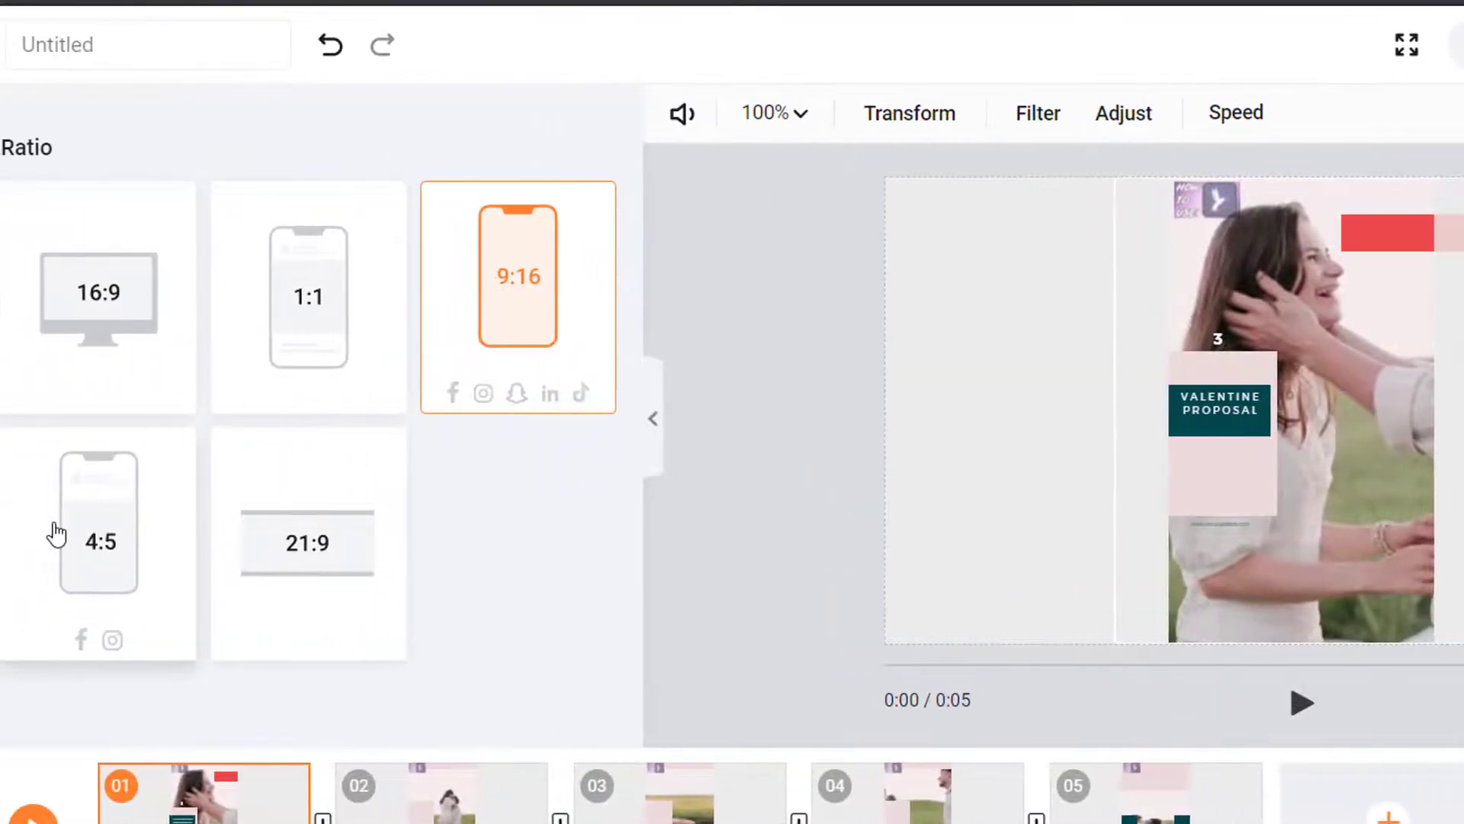
pyautogui.click(103, 560)
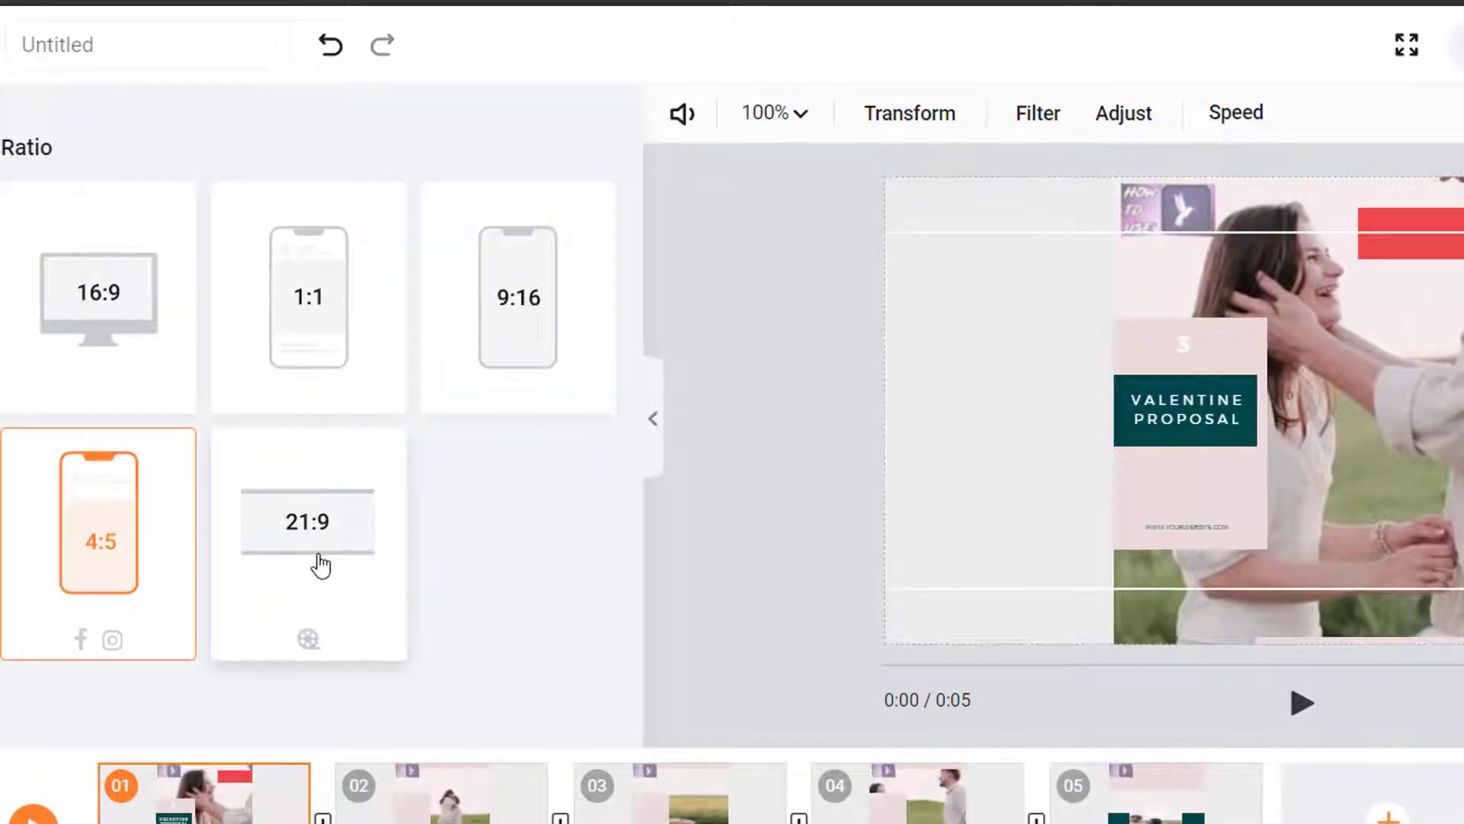
pyautogui.click(355, 620)
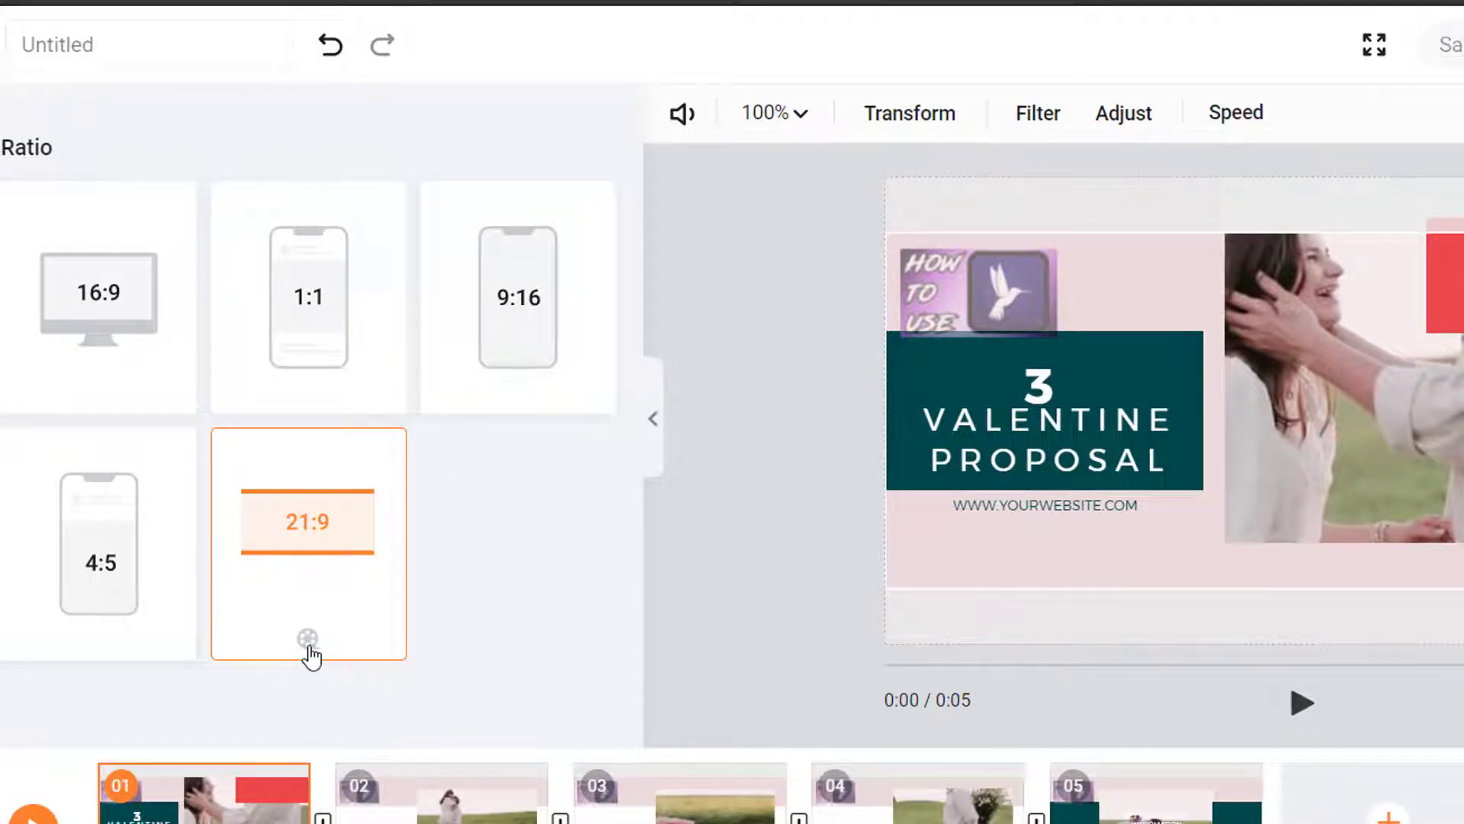
# Switch back to 16:9 and set the export to Better quality (480p/15fps)
pyautogui.click(120, 284)
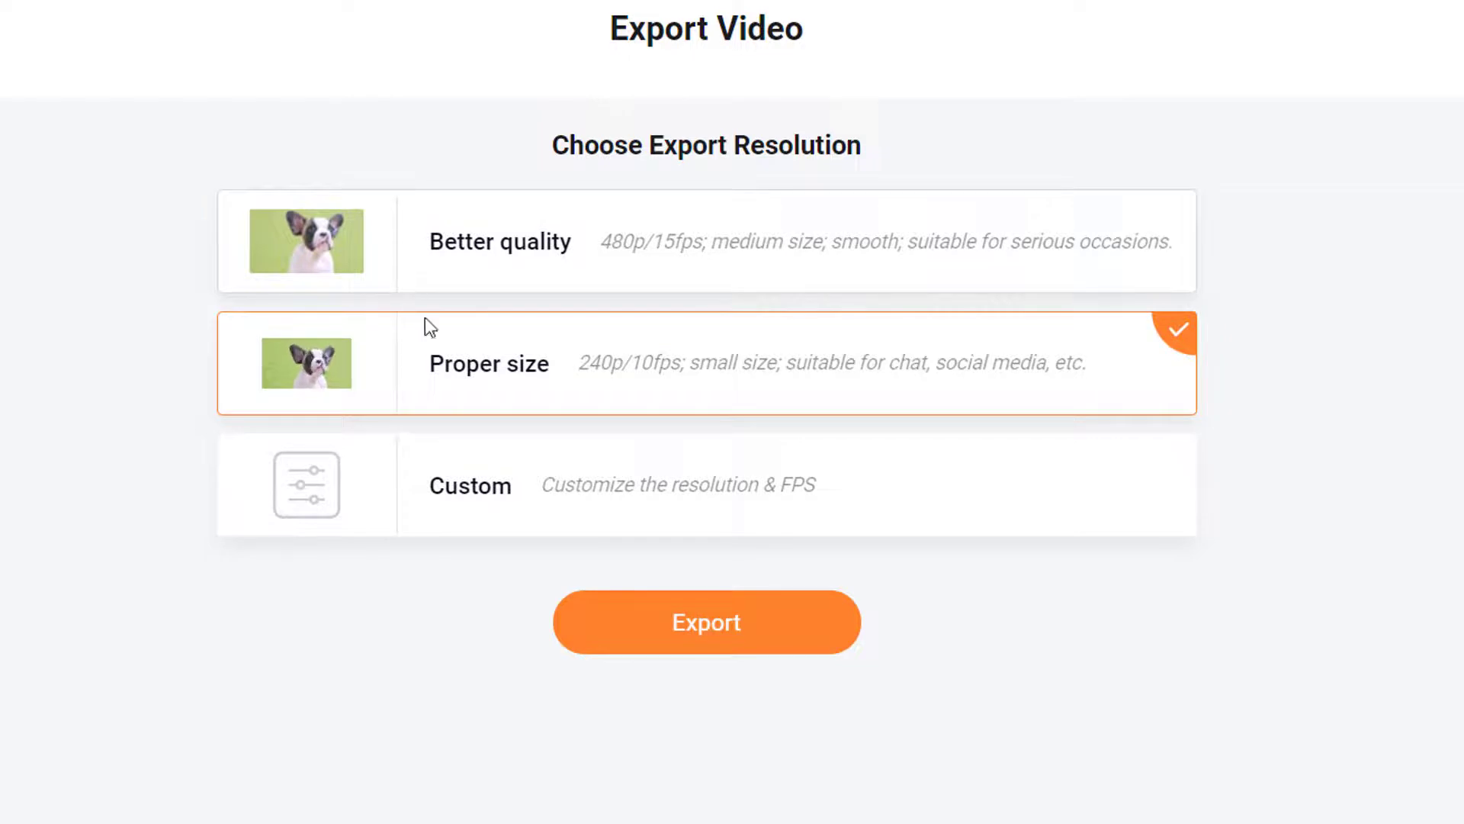
pyautogui.click(692, 497)
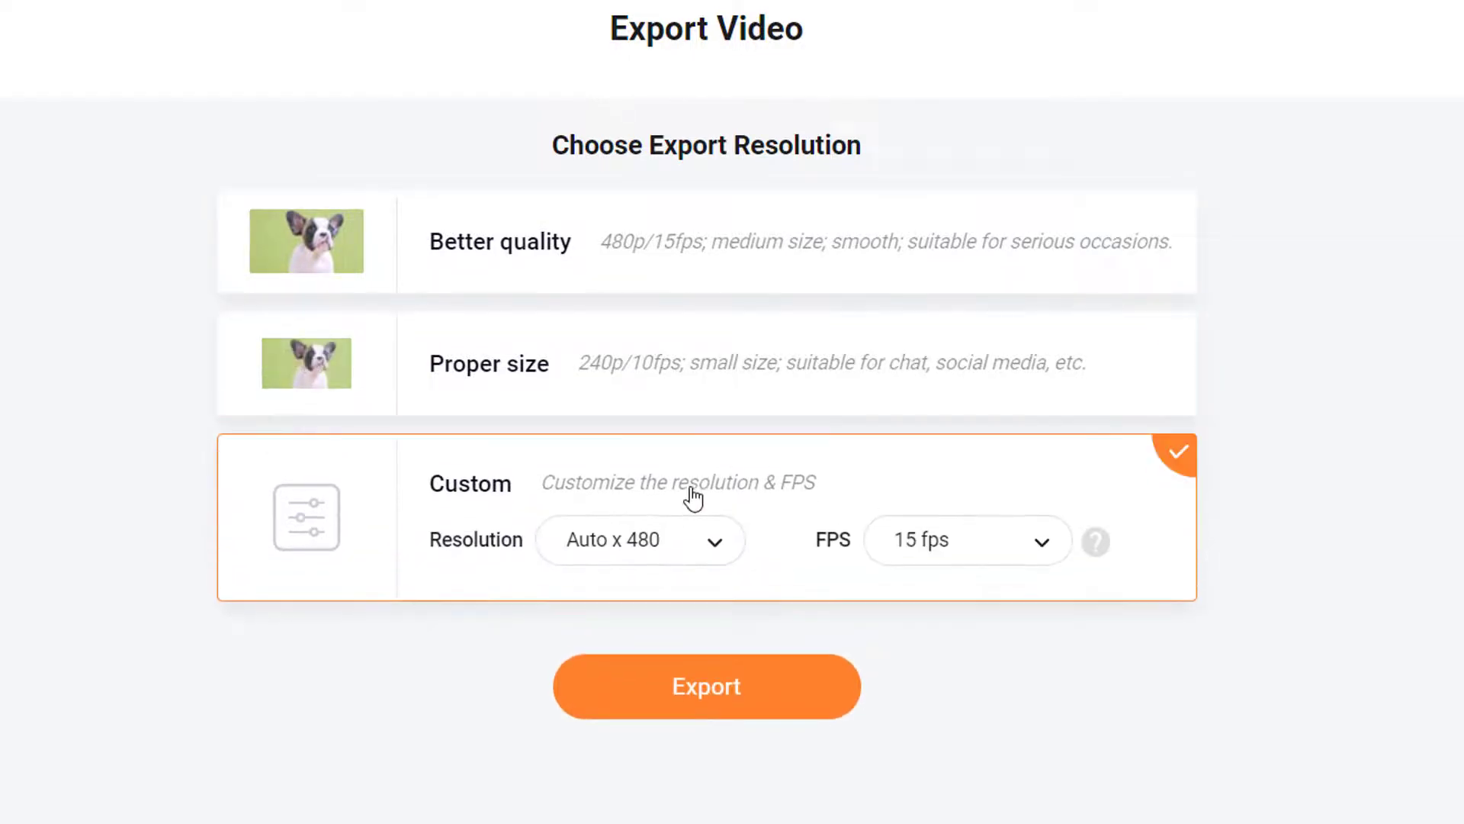
pyautogui.click(686, 254)
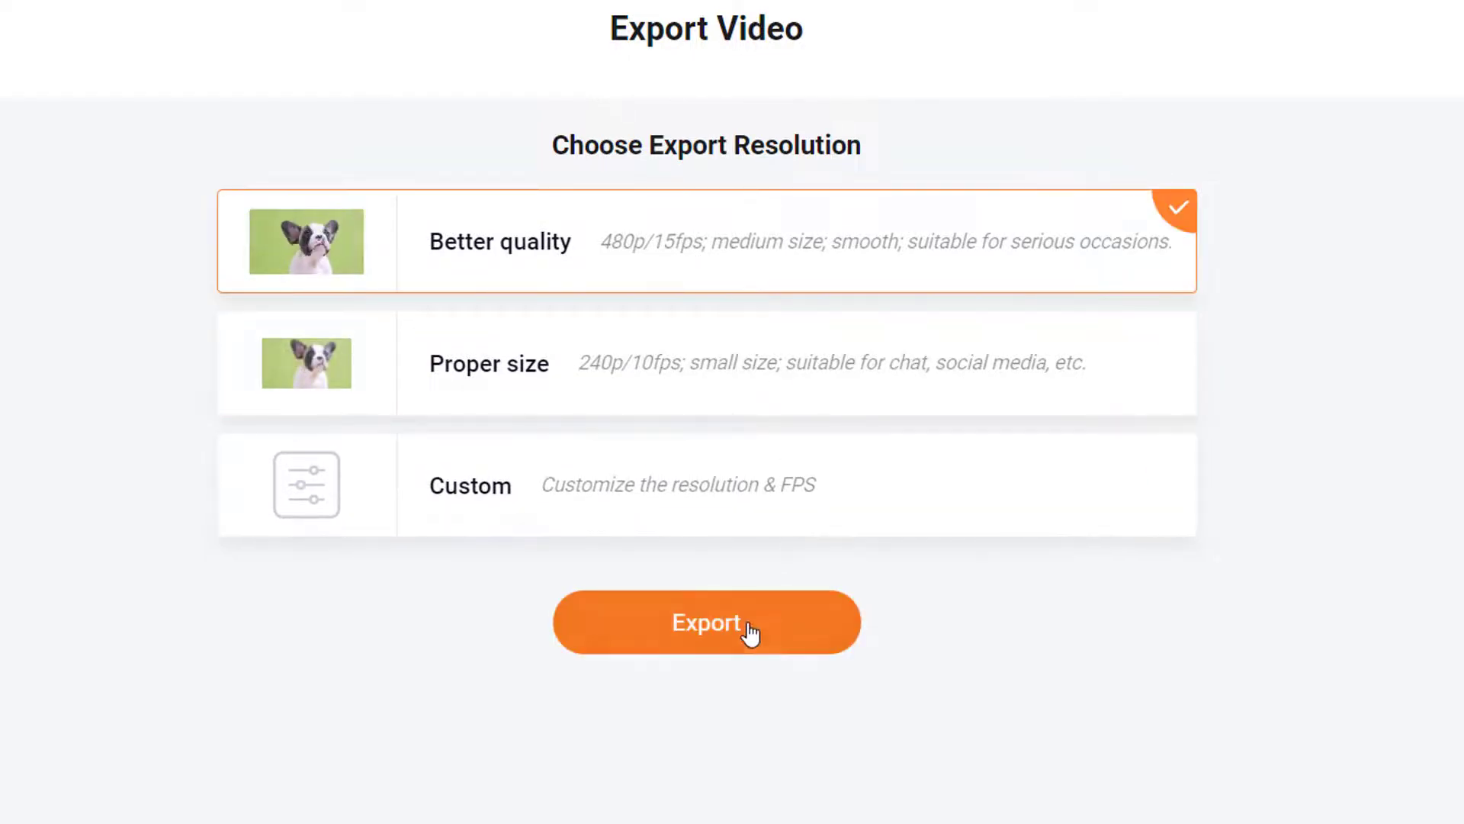